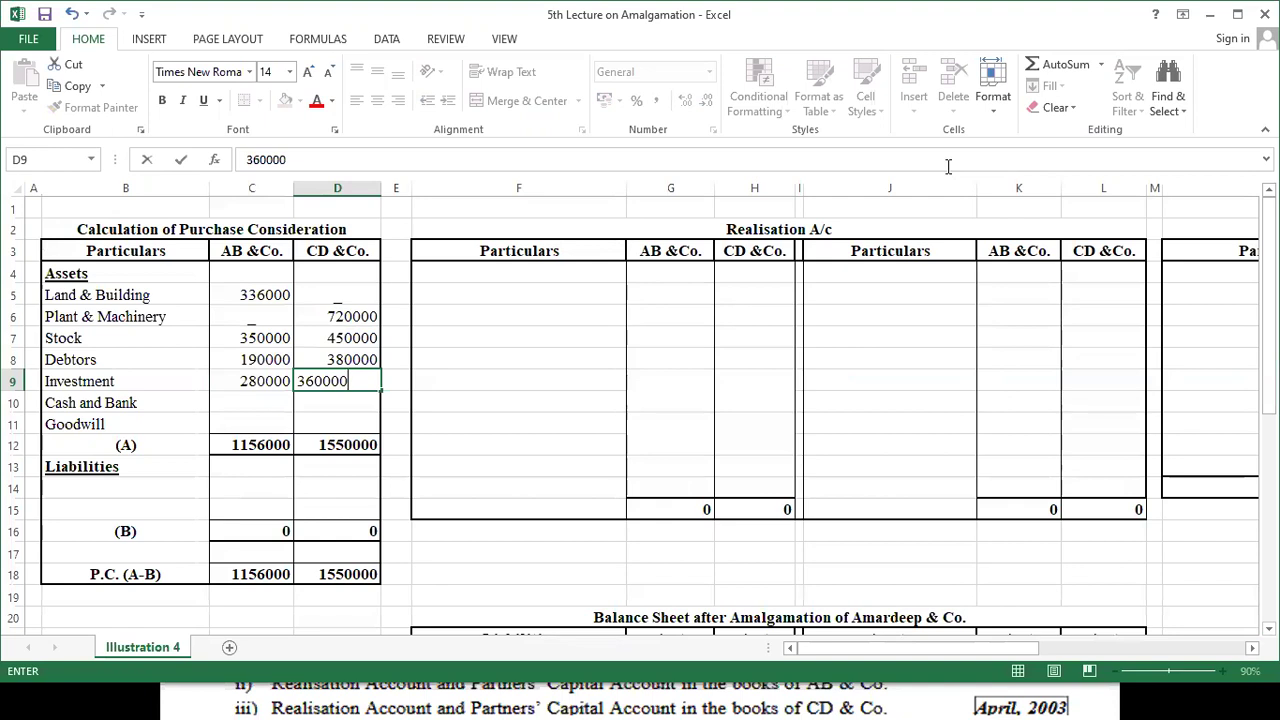
# - Finish the Investment entry and enter Cash and Bank as 120000 for AB & Co. and 100000 for CD & Co., consulting the balance sheet slide
pyautogui.press('Return')
pyautogui.press('Left')
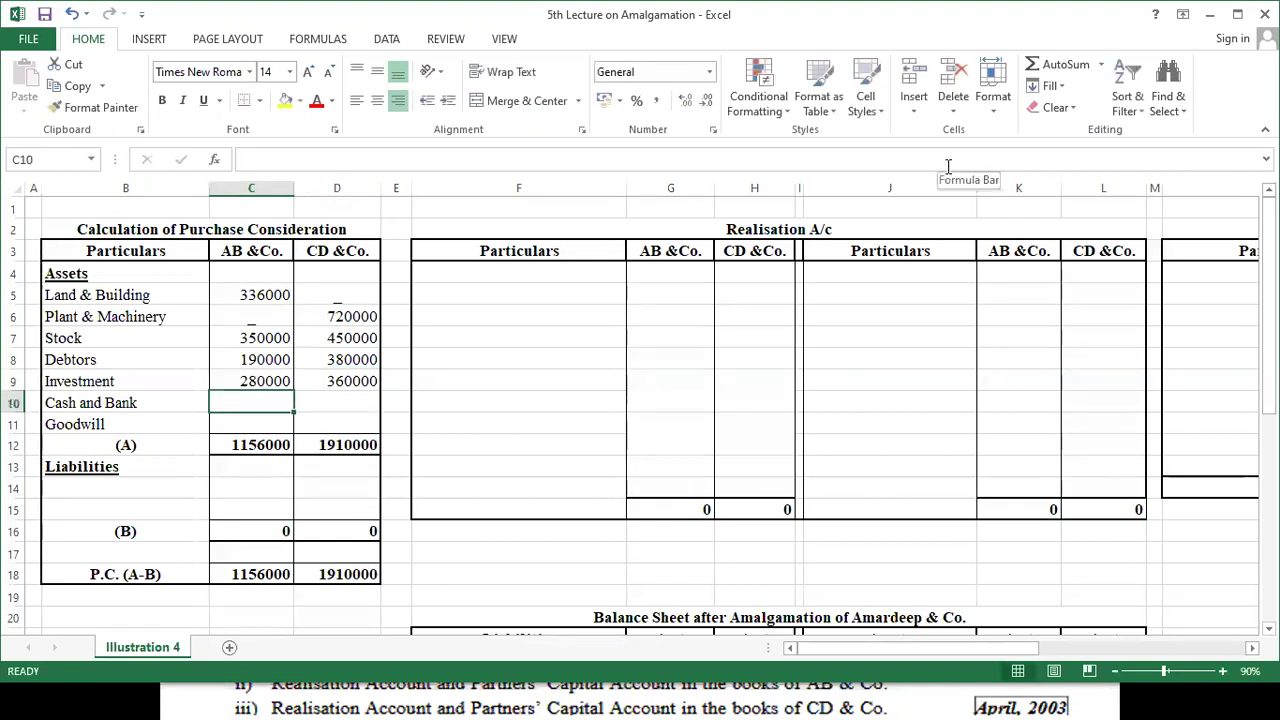
pyautogui.hotkey('alt', 'Tab')
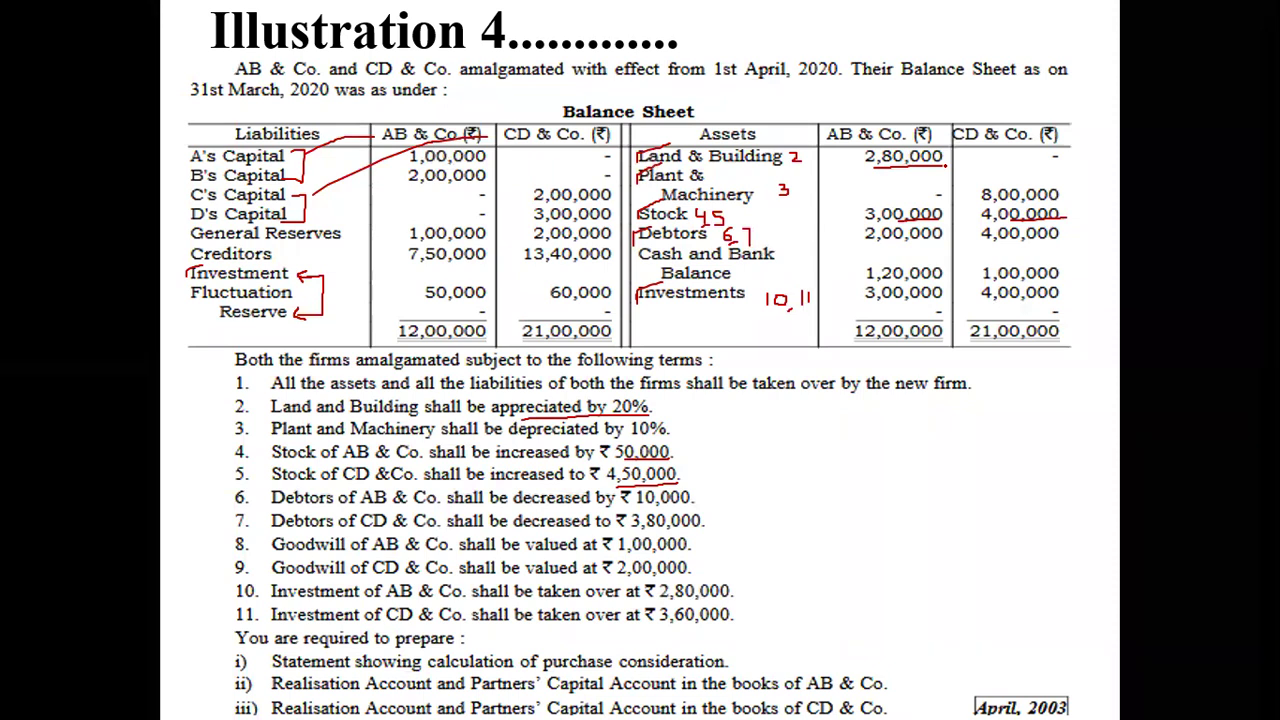
pyautogui.hotkey('alt', 'Tab')
pyautogui.write('120000')
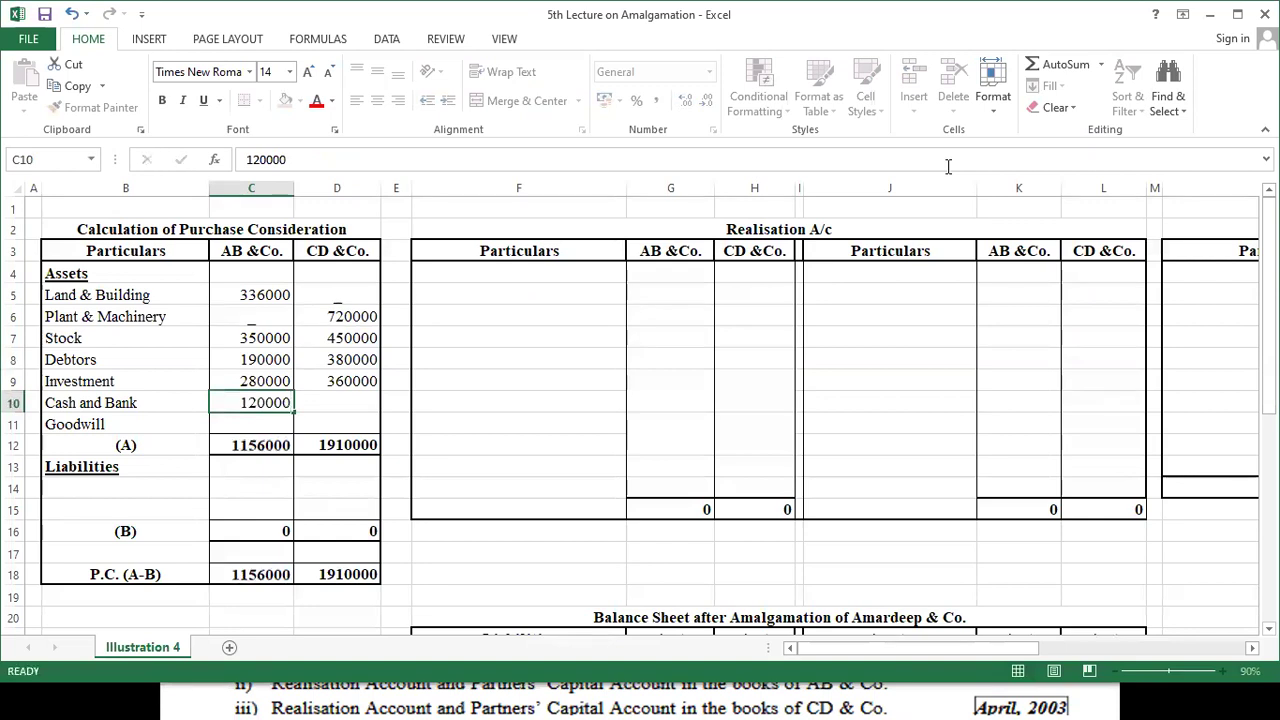
pyautogui.press('Tab')
pyautogui.write('100000')
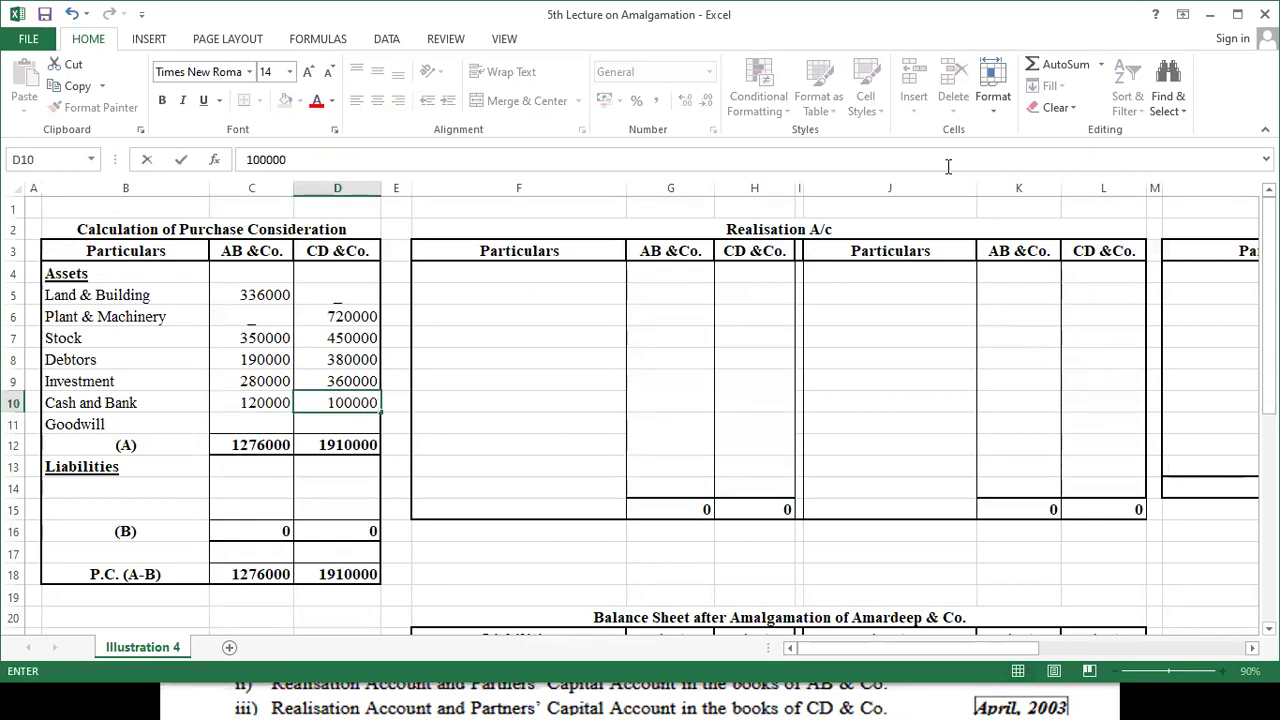
pyautogui.press('Return')
# - Consult the slide's goodwill terms and enter Goodwill as 100000 for AB & Co. and 200000 for CD & Co
pyautogui.press('Left')
pyautogui.hotkey('alt', 'Tab')
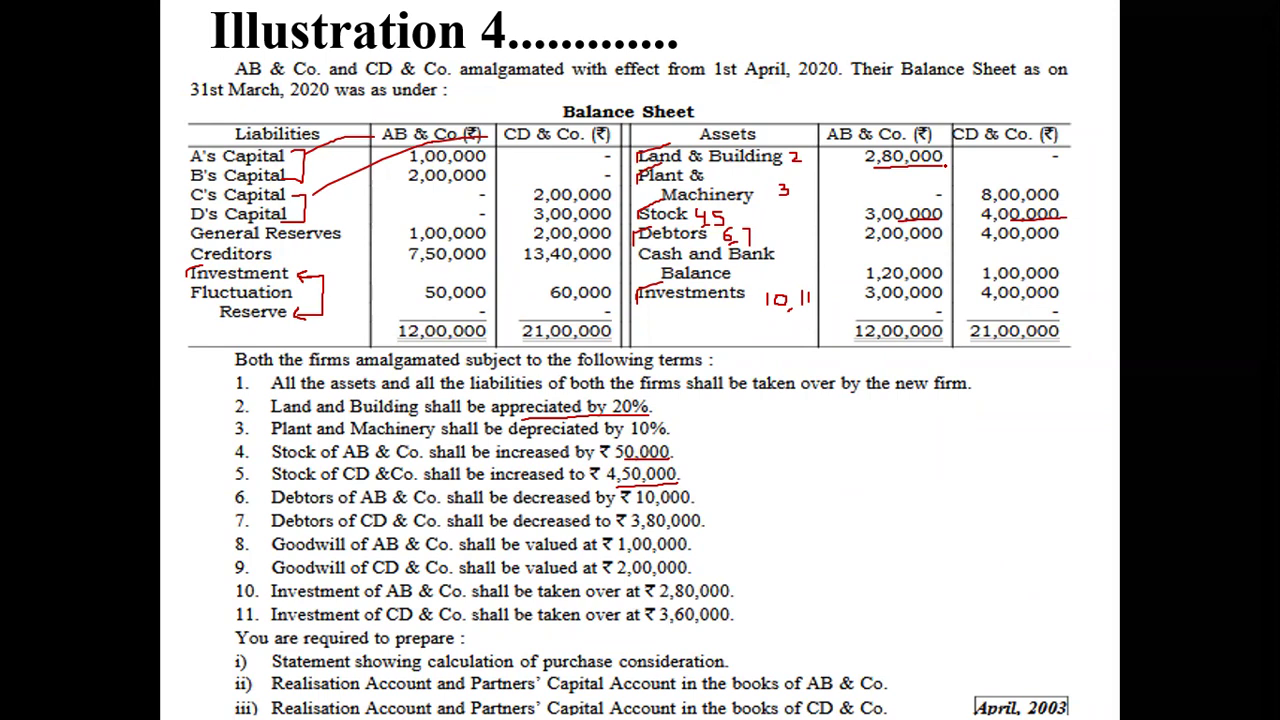
pyautogui.hotkey('alt', 'Tab')
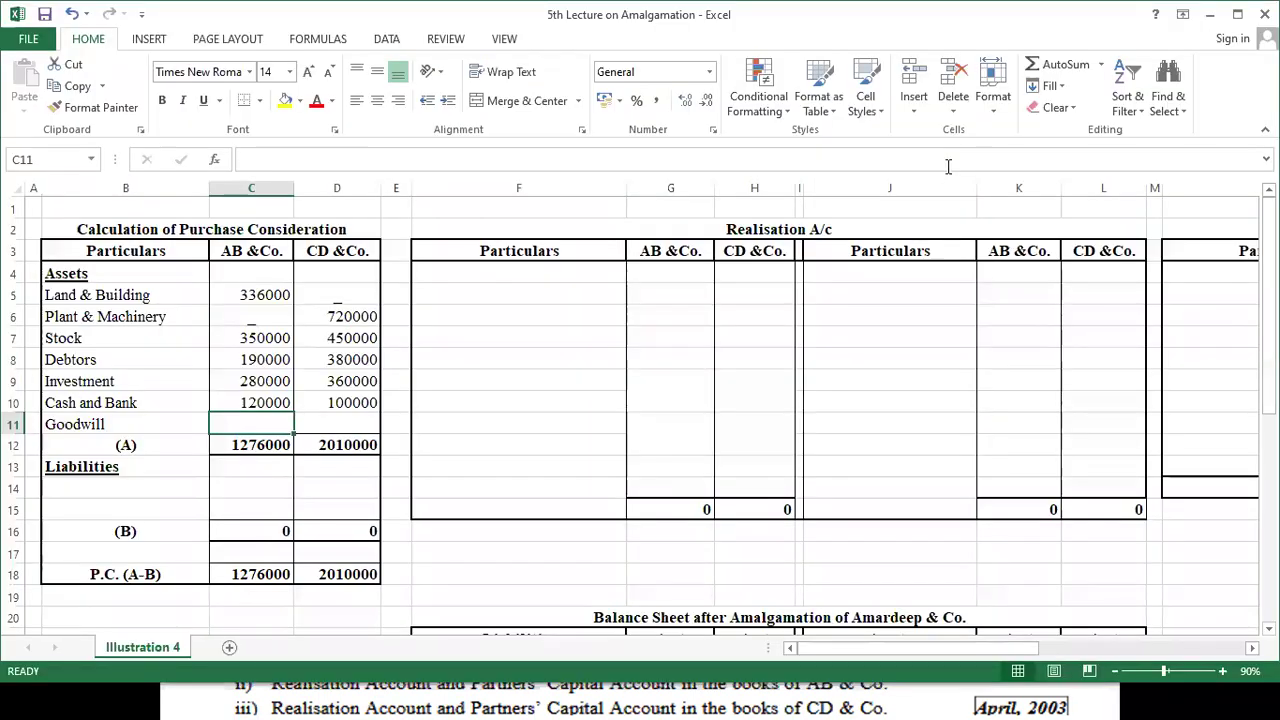
pyautogui.write('100000')
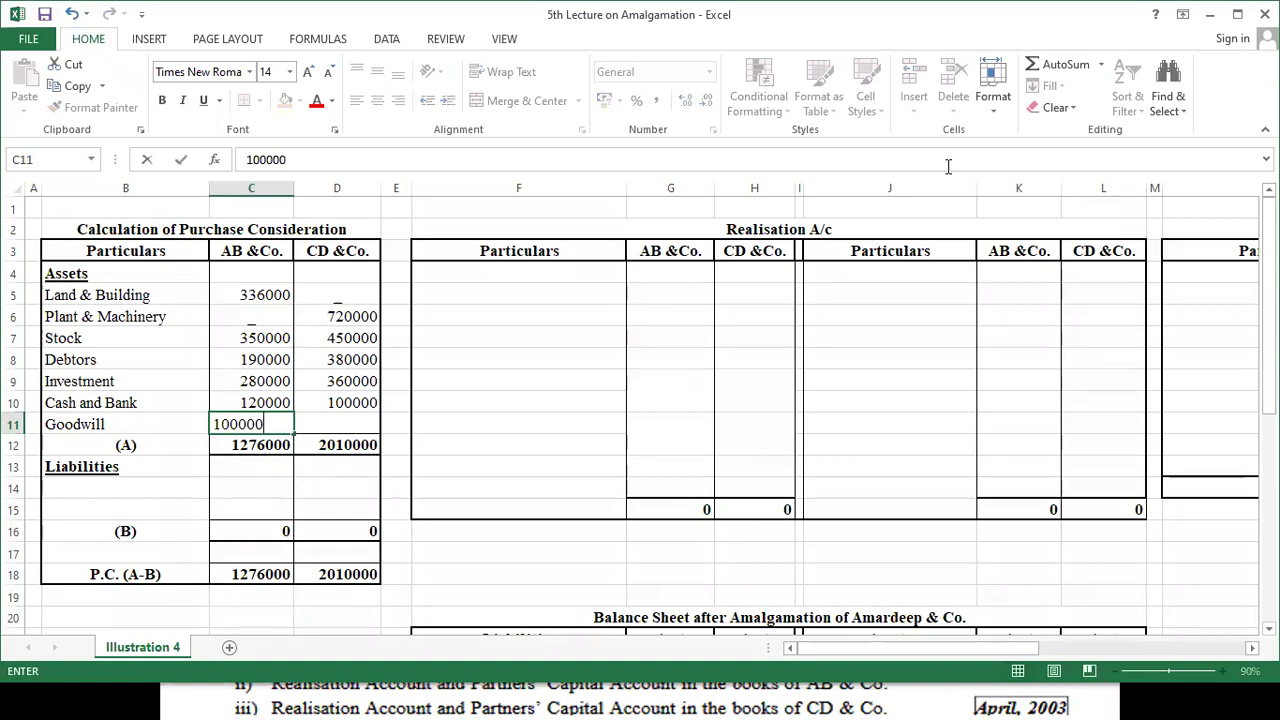
pyautogui.press('Tab')
pyautogui.write('200000')
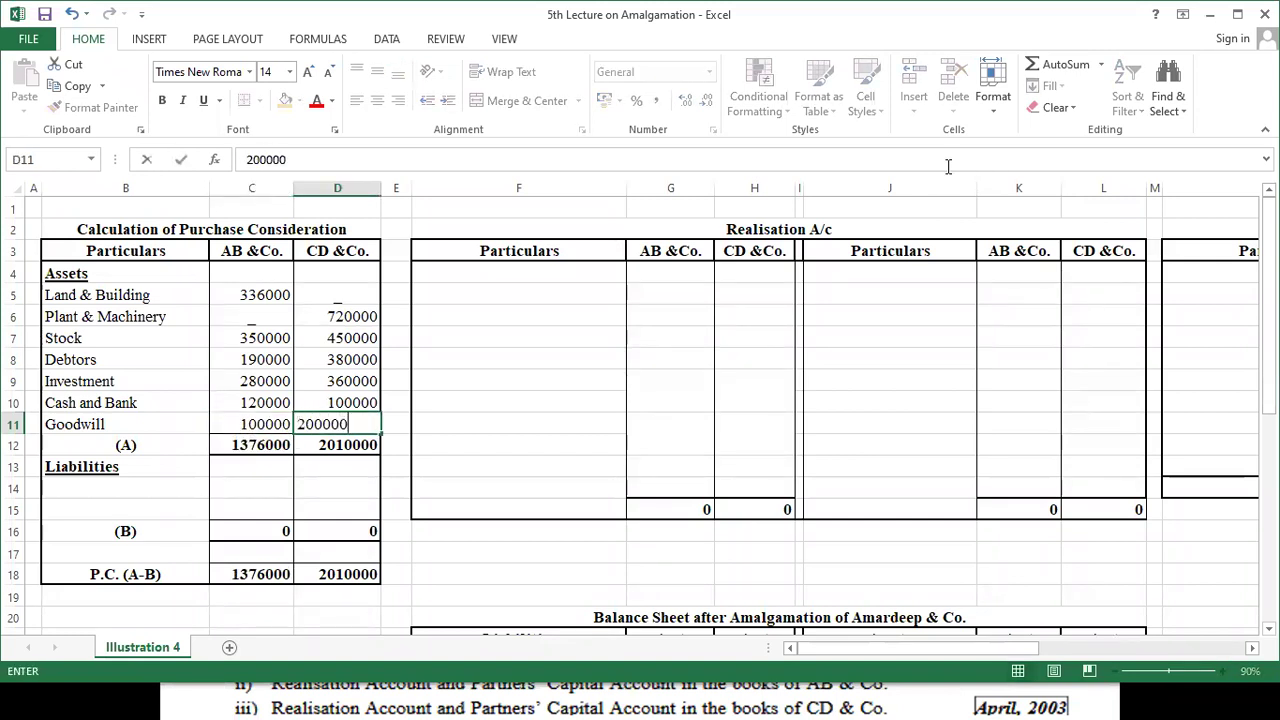
pyautogui.press('Return')
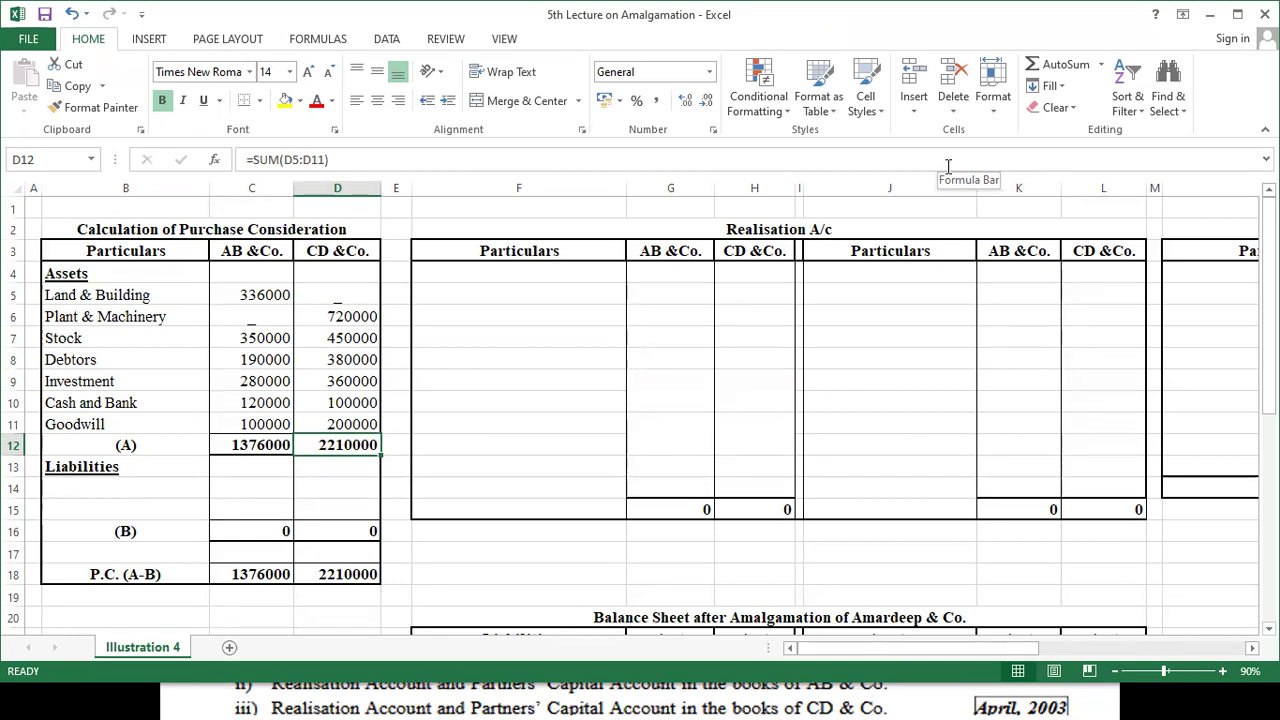
# - Switch to the problem slide and tick off amalgamation terms 1 to 11 with red pen marks beside their numbers
pyautogui.hotkey('alt', 'Tab')
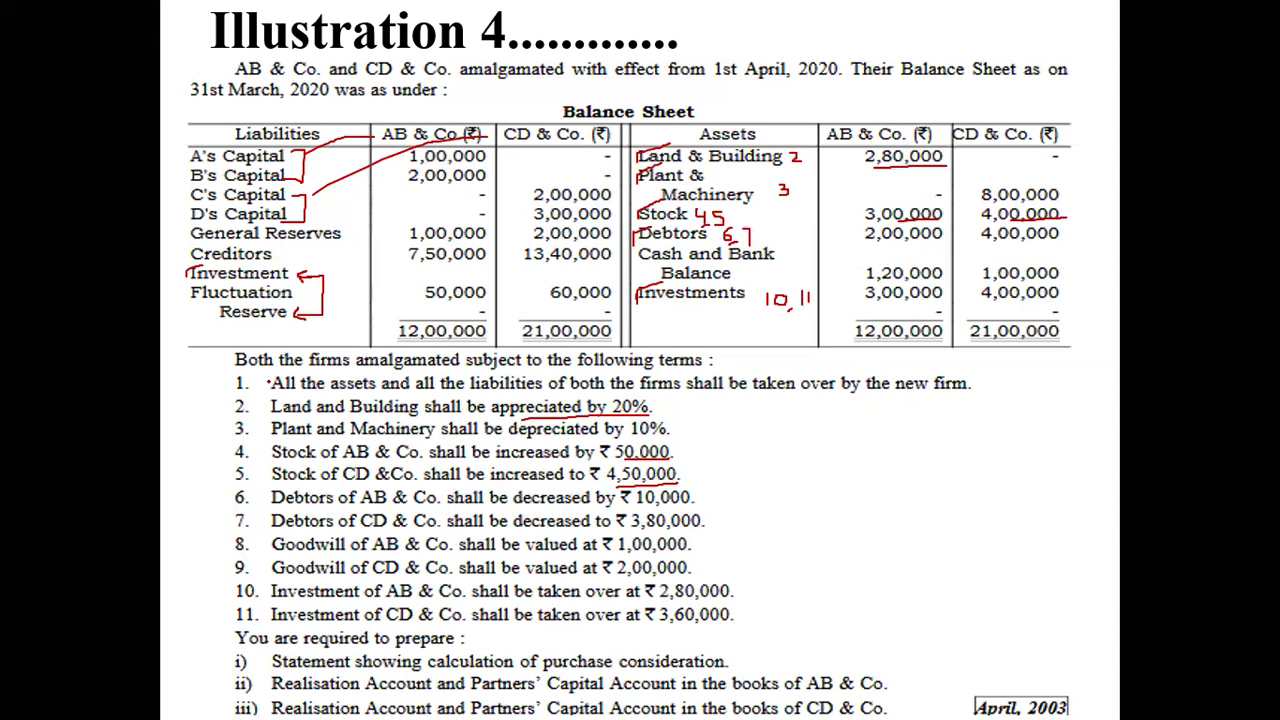
pyautogui.moveTo(238, 381)
pyautogui.mouseDown()
pyautogui.moveTo(234, 405)
pyautogui.moveTo(270, 375)
pyautogui.moveTo(233, 436)
pyautogui.mouseUp()
pyautogui.moveTo(240, 424)
pyautogui.mouseDown()
pyautogui.moveTo(269, 413)
pyautogui.moveTo(236, 462)
pyautogui.moveTo(263, 443)
pyautogui.moveTo(267, 455)
pyautogui.mouseUp()
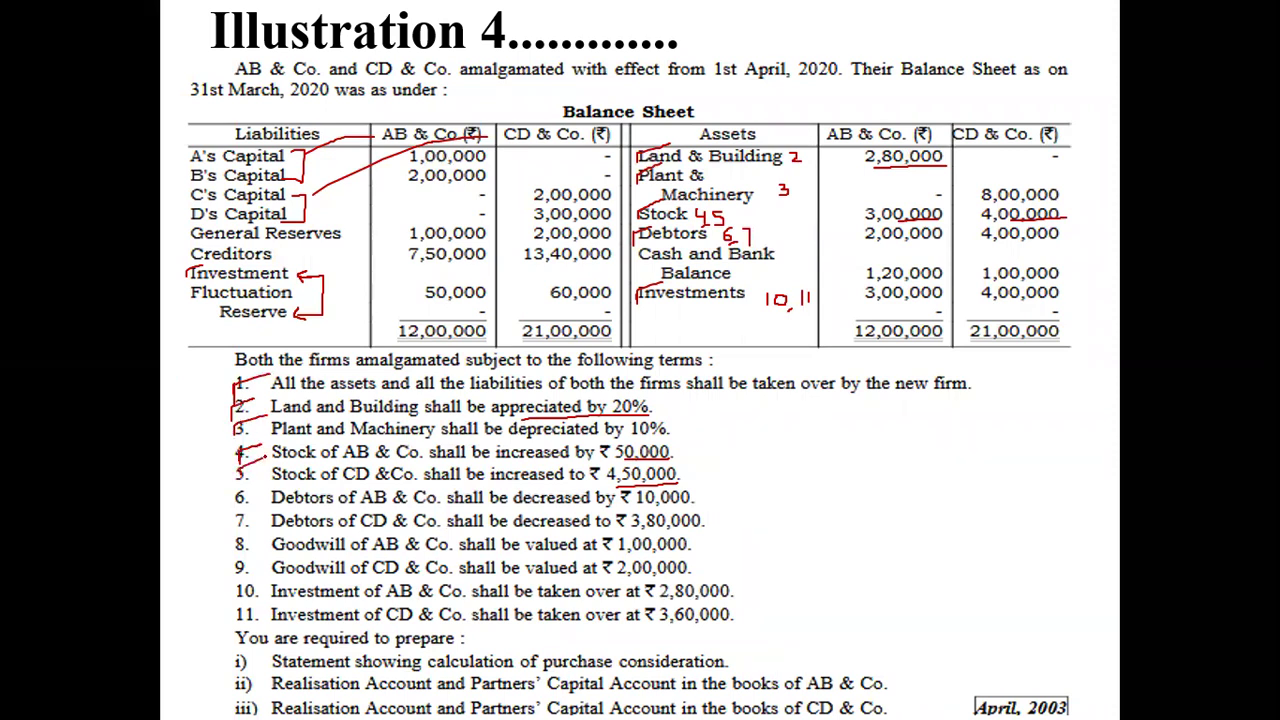
pyautogui.moveTo(237, 502); pyautogui.dragTo(234, 520)
pyautogui.moveTo(238, 506)
pyautogui.mouseDown()
pyautogui.moveTo(254, 492)
pyautogui.moveTo(234, 536)
pyautogui.mouseUp()
pyautogui.moveTo(236, 528)
pyautogui.mouseDown()
pyautogui.moveTo(263, 503)
pyautogui.moveTo(235, 558)
pyautogui.moveTo(262, 529)
pyautogui.moveTo(234, 568)
pyautogui.moveTo(234, 580)
pyautogui.moveTo(262, 549)
pyautogui.moveTo(233, 632)
pyautogui.moveTo(284, 588)
pyautogui.mouseUp()
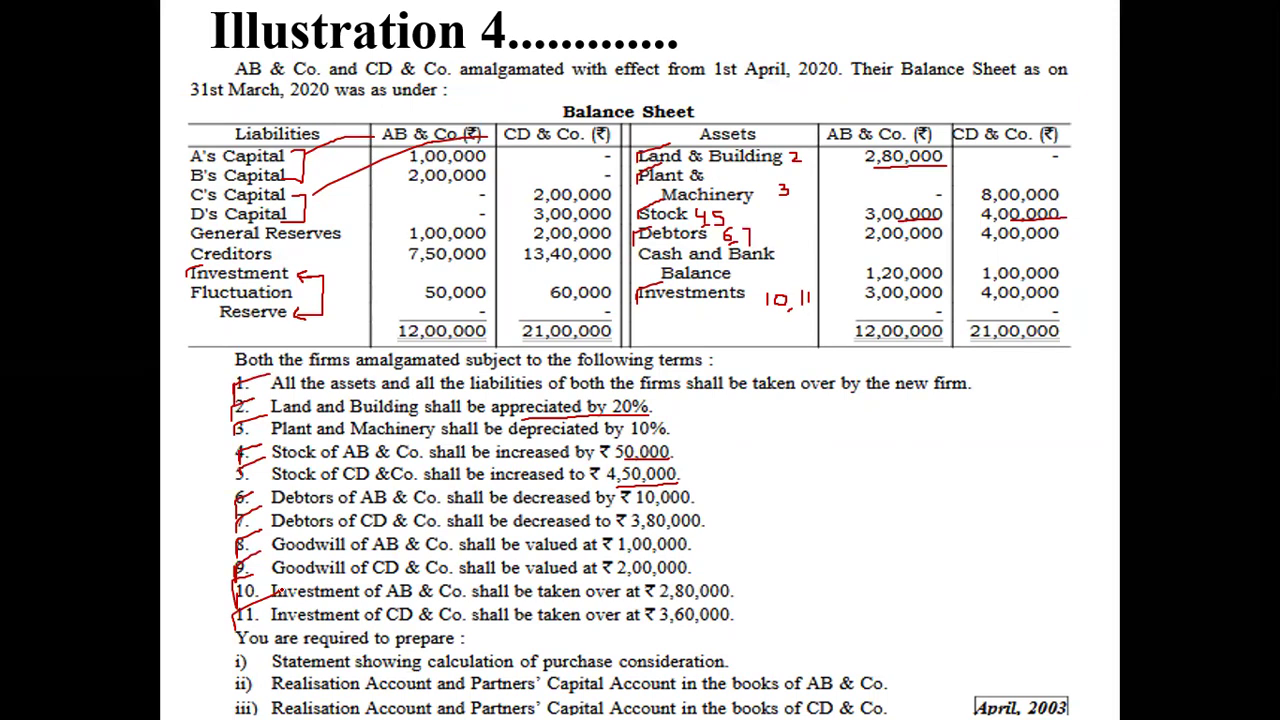
# - Switch back to the Excel worksheet and add a creditors row under Liabilities with 750000 for AB & Co. and 1340000 for CD & Co
pyautogui.hotkey('alt', 'Tab')
pyautogui.press('Down')
pyautogui.press('Down')
pyautogui.press('Down')
pyautogui.press('Left')
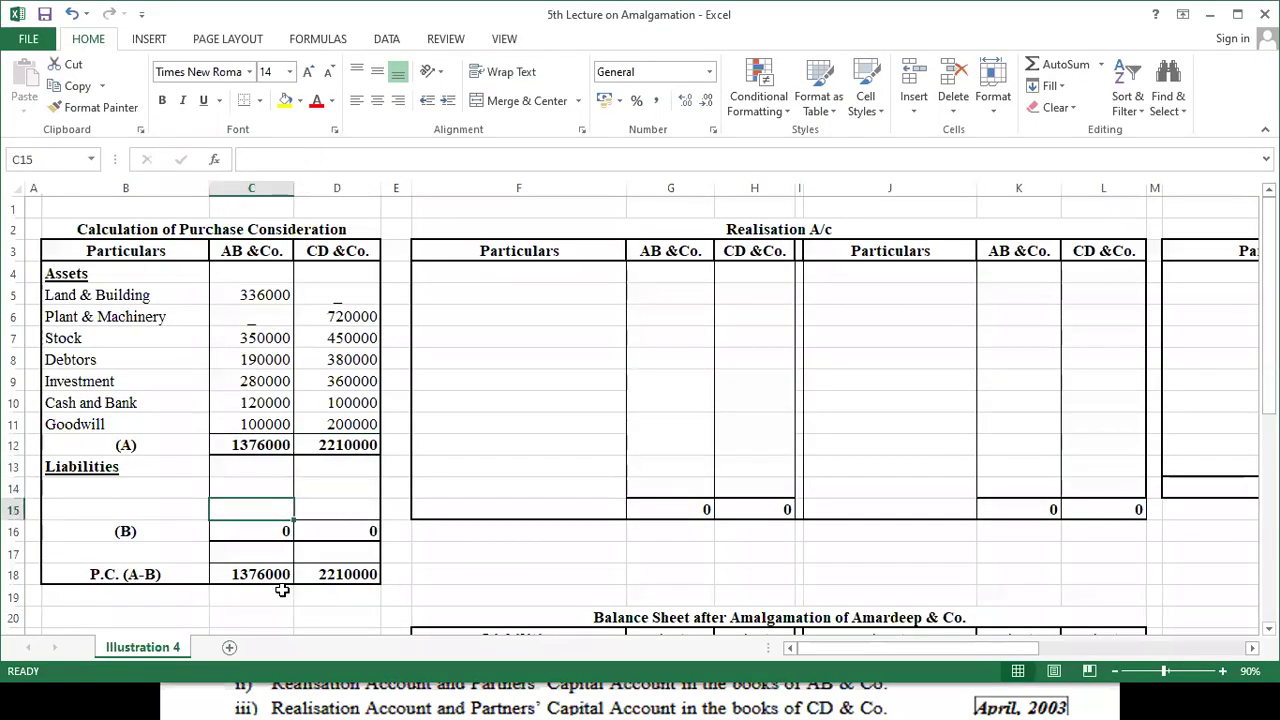
pyautogui.press('Left')
pyautogui.press('Up')
pyautogui.write('Cre')
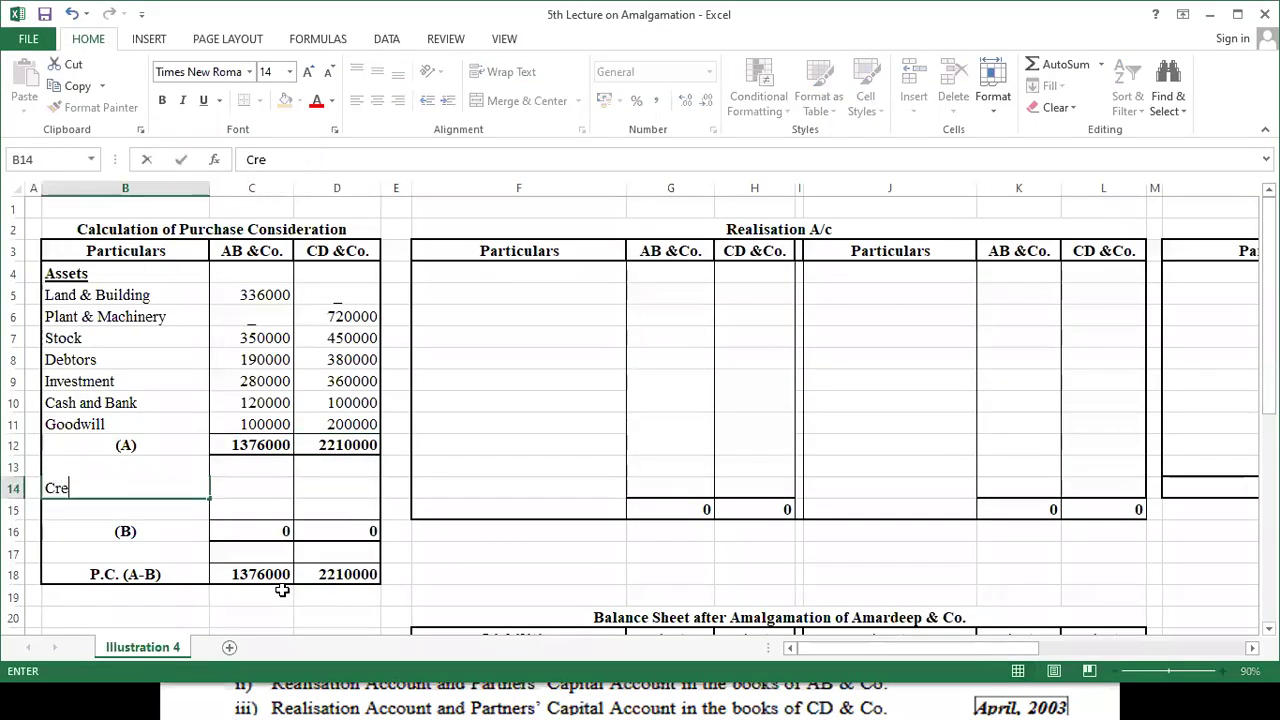
pyautogui.write('itors')
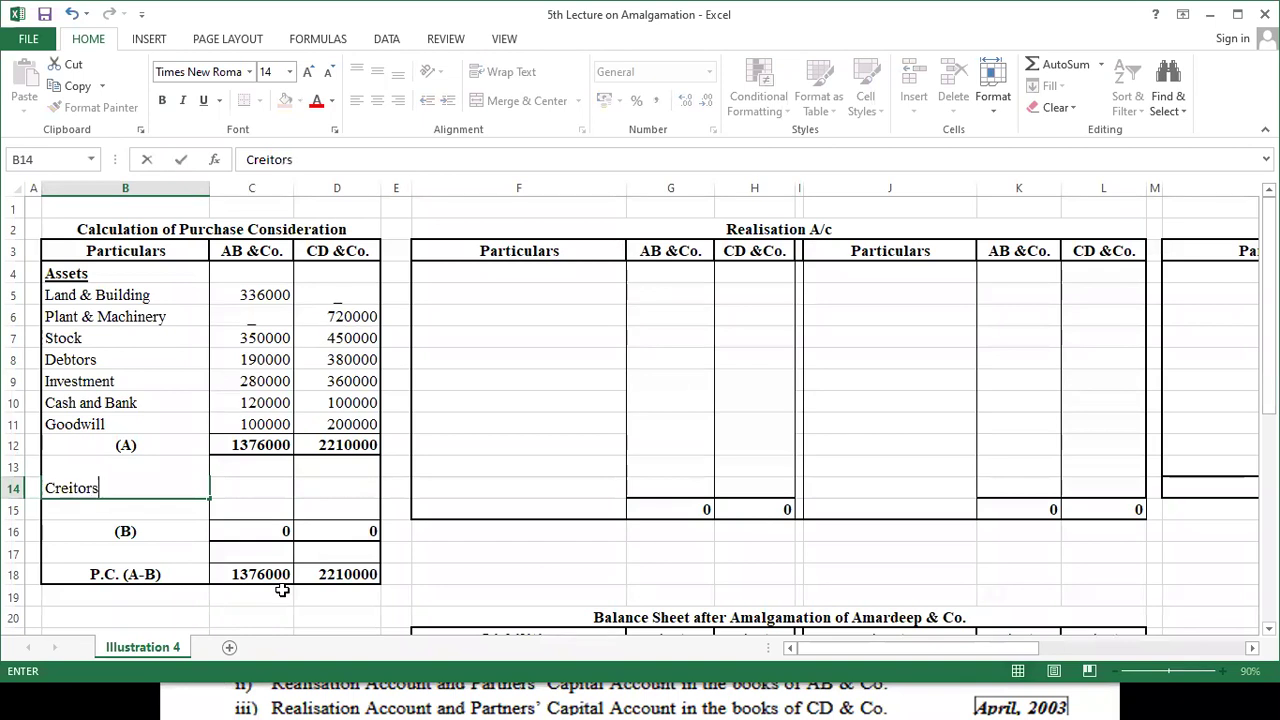
pyautogui.press('Right')
pyautogui.hotkey('alt', 'Tab')
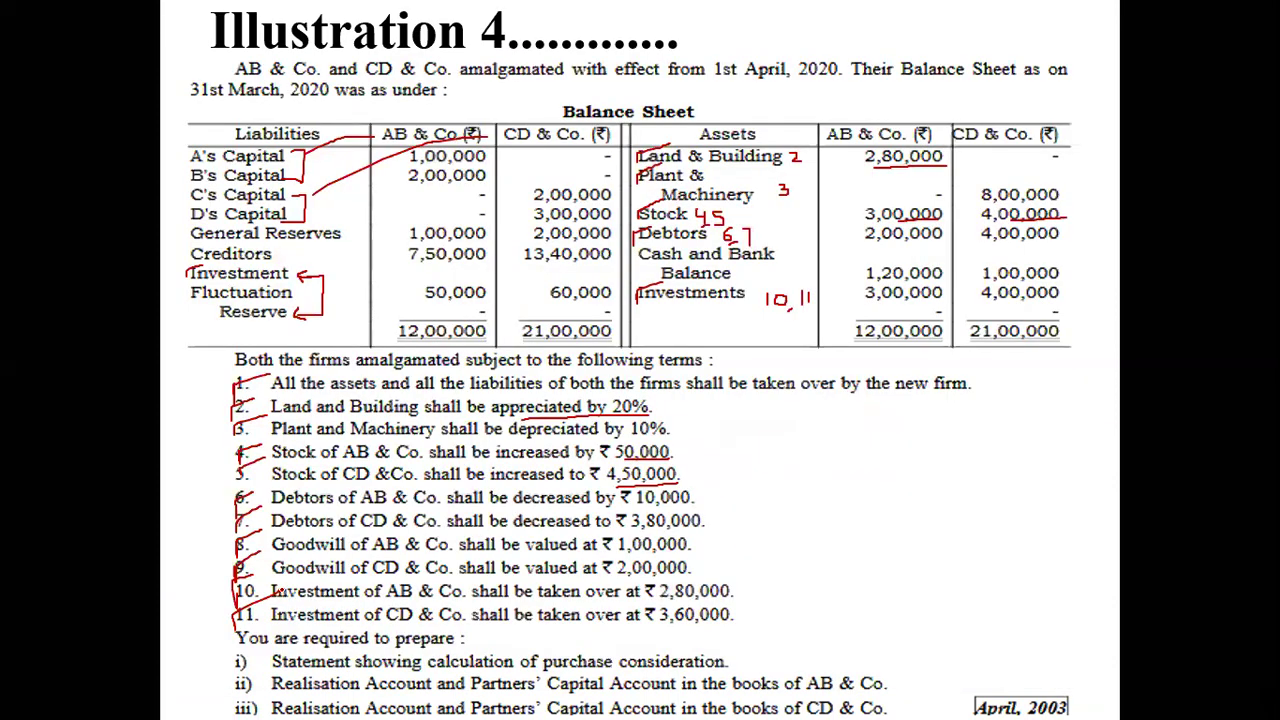
pyautogui.hotkey('alt', 'Tab')
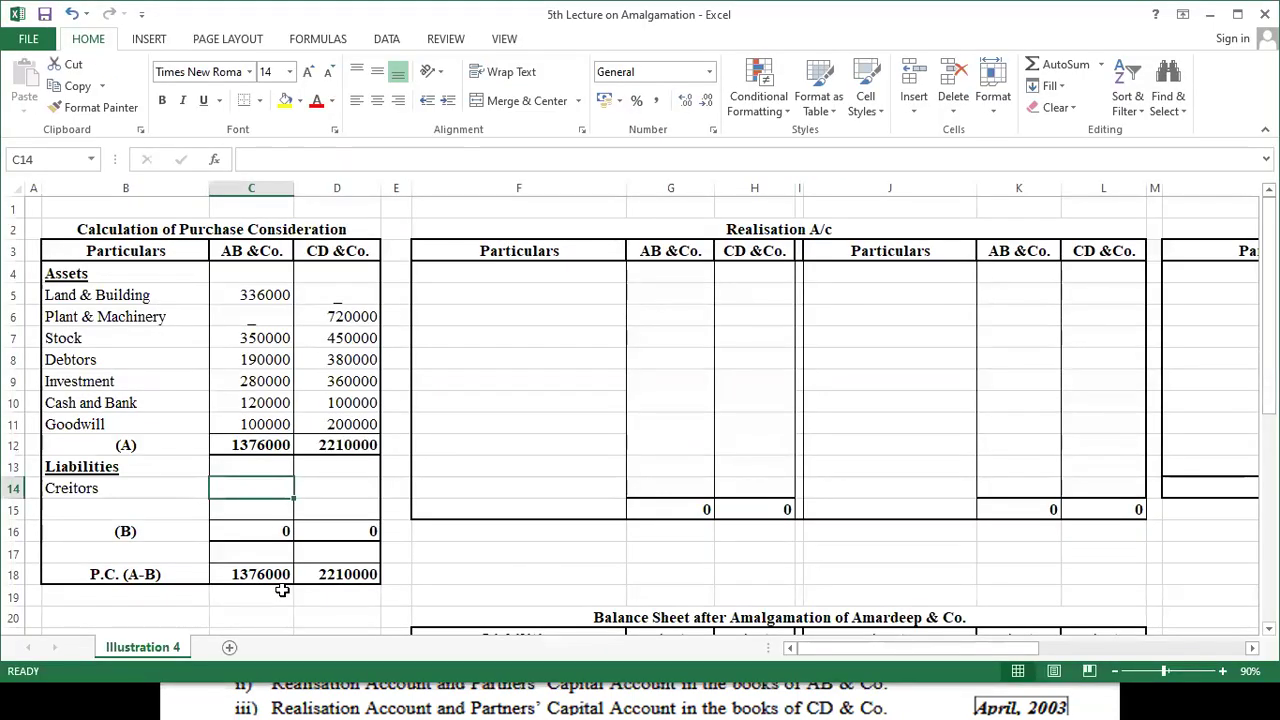
pyautogui.write('750000')
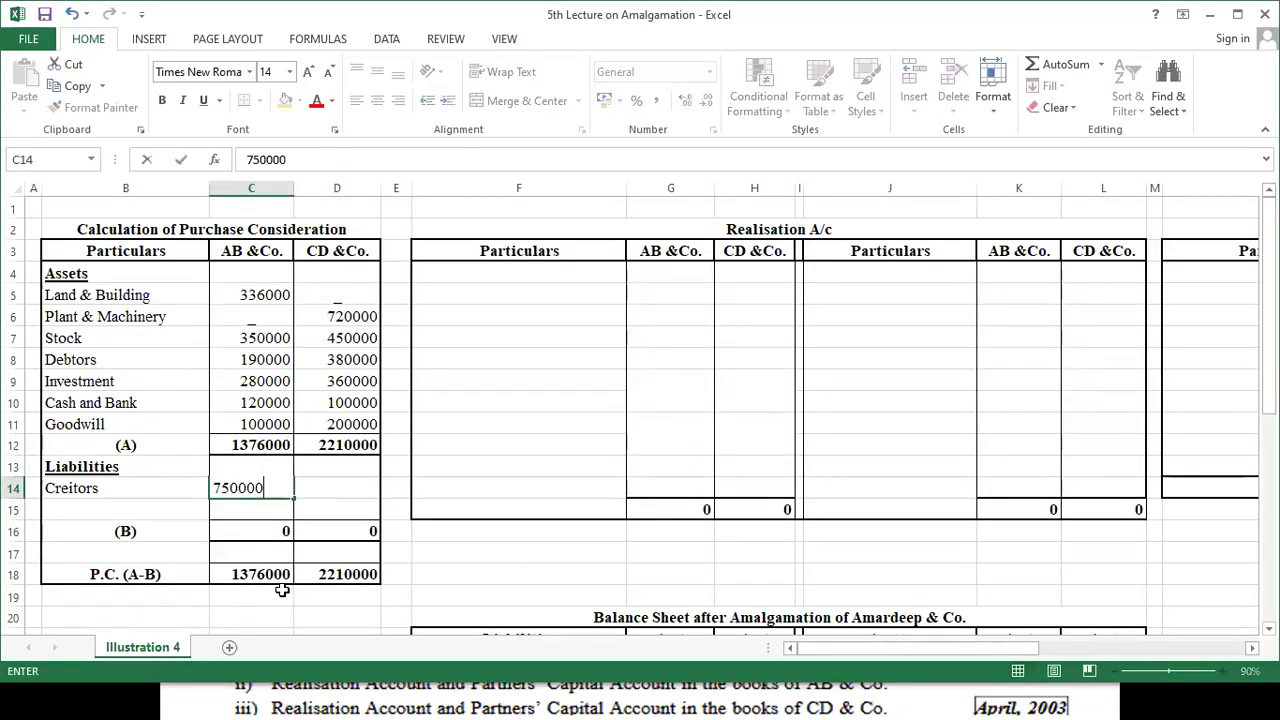
pyautogui.press('Tab')
pyautogui.write('1340000')
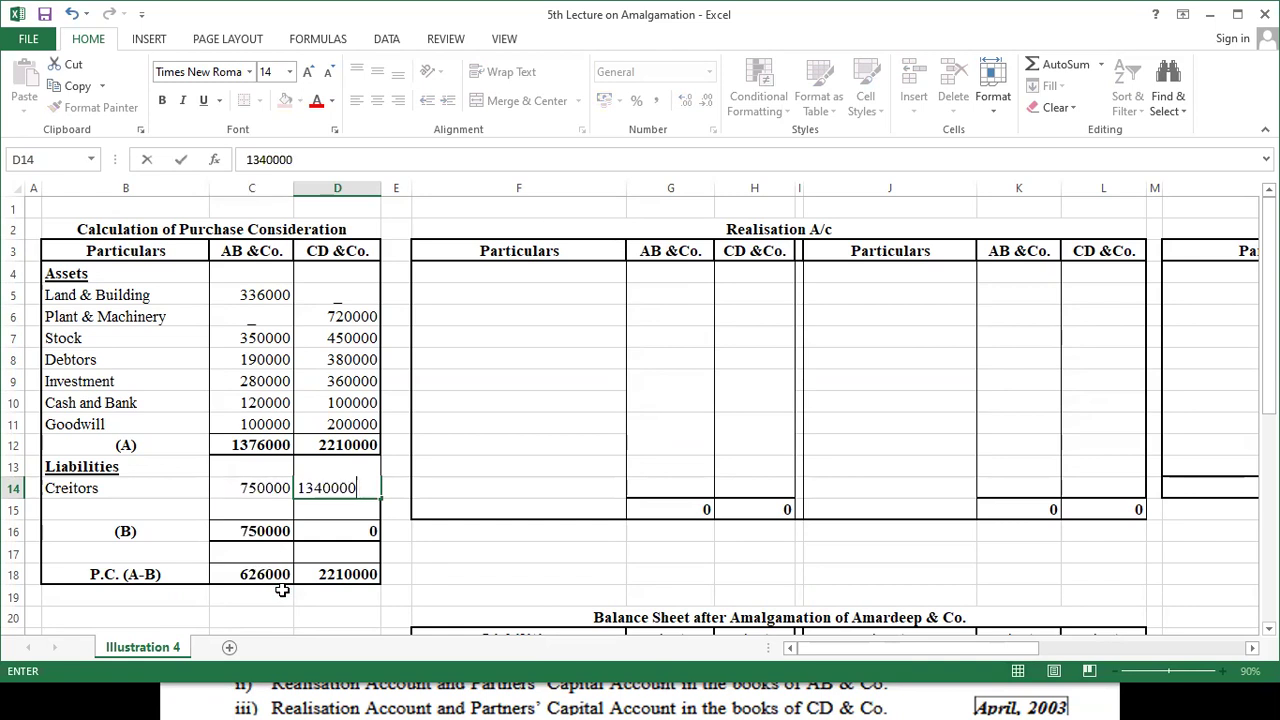
pyautogui.press('Return')
# - Correct the spelling of the row label in B14 under Liabilities to "Creditors"
pyautogui.press('Left')
pyautogui.press('Left')
pyautogui.press('Up')
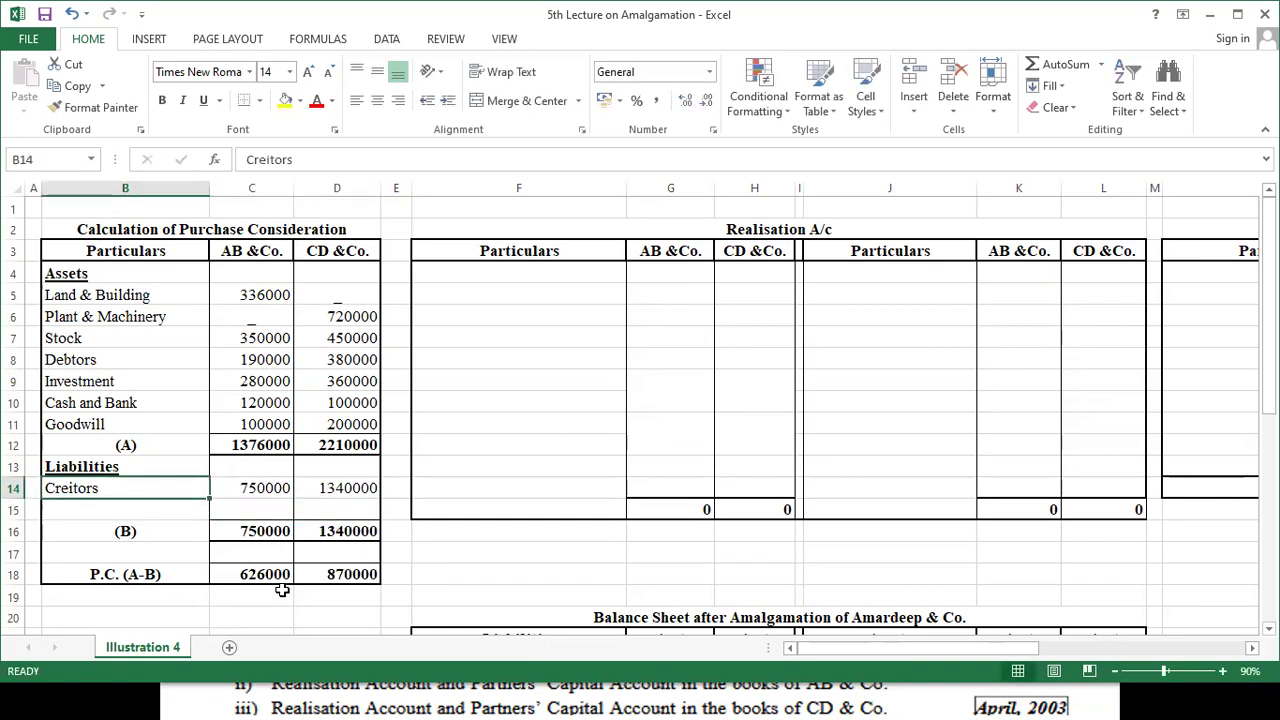
pyautogui.write('Creditors')
pyautogui.press('Return')
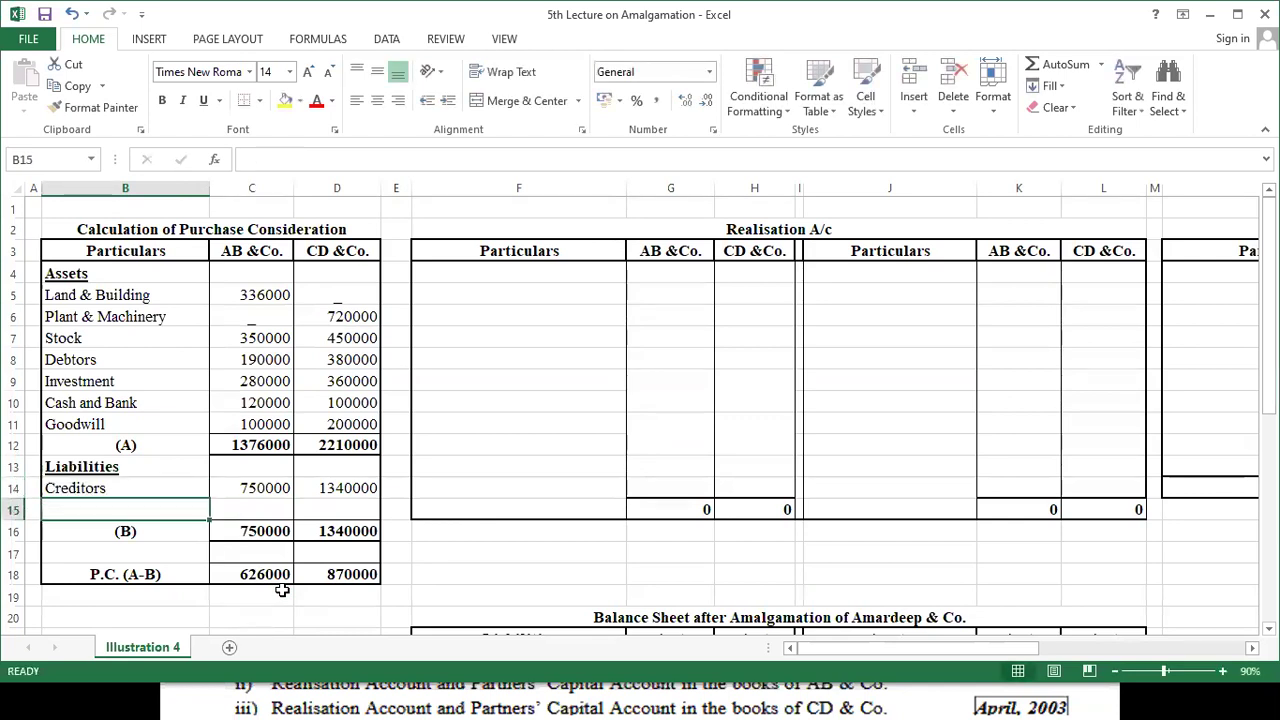
# - Review the purchase consideration (A-B) calculated for AB & Co. and CD & Co
pyautogui.press('Right')
pyautogui.press('Down')
pyautogui.press('Down')
pyautogui.press('Down')
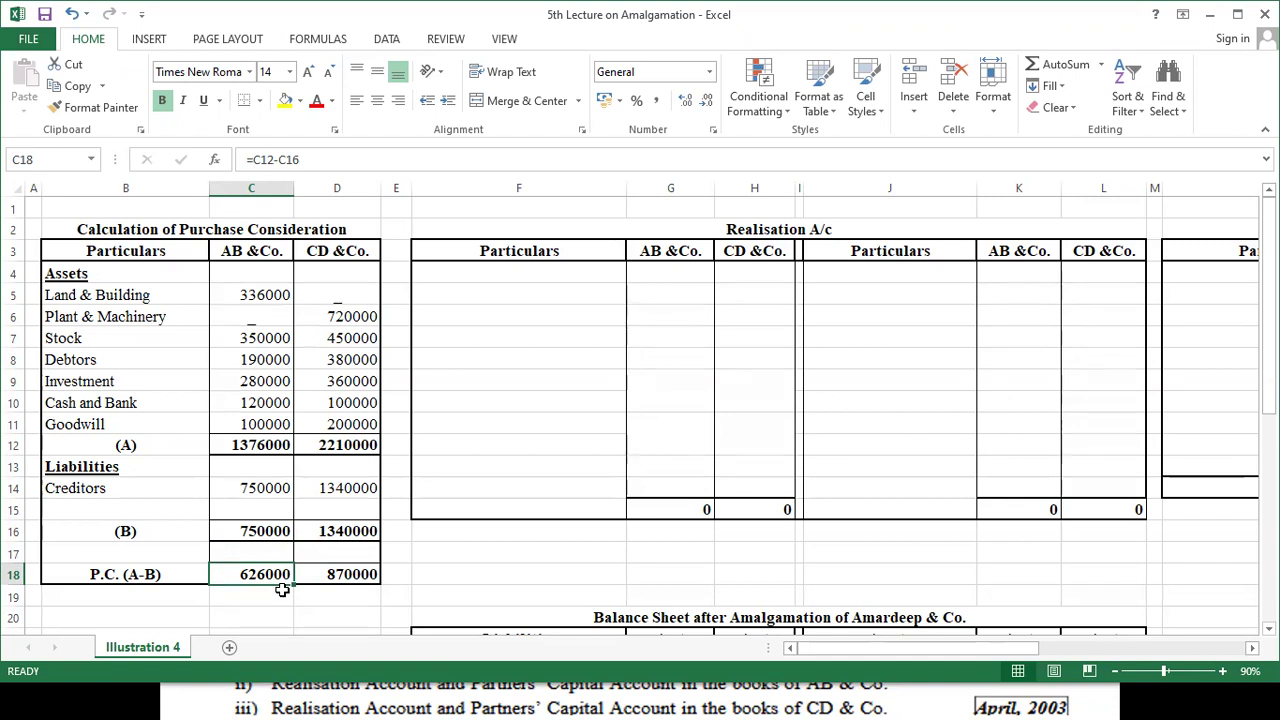
pyautogui.press('Right')
# - Enter "To Sundry Assets" in F4 as the first debit particular of the Realisation A/c
pyautogui.press('Up')
pyautogui.press('Up')
pyautogui.press('Up')
pyautogui.press('Up')
pyautogui.press('Up')
pyautogui.press('Up')
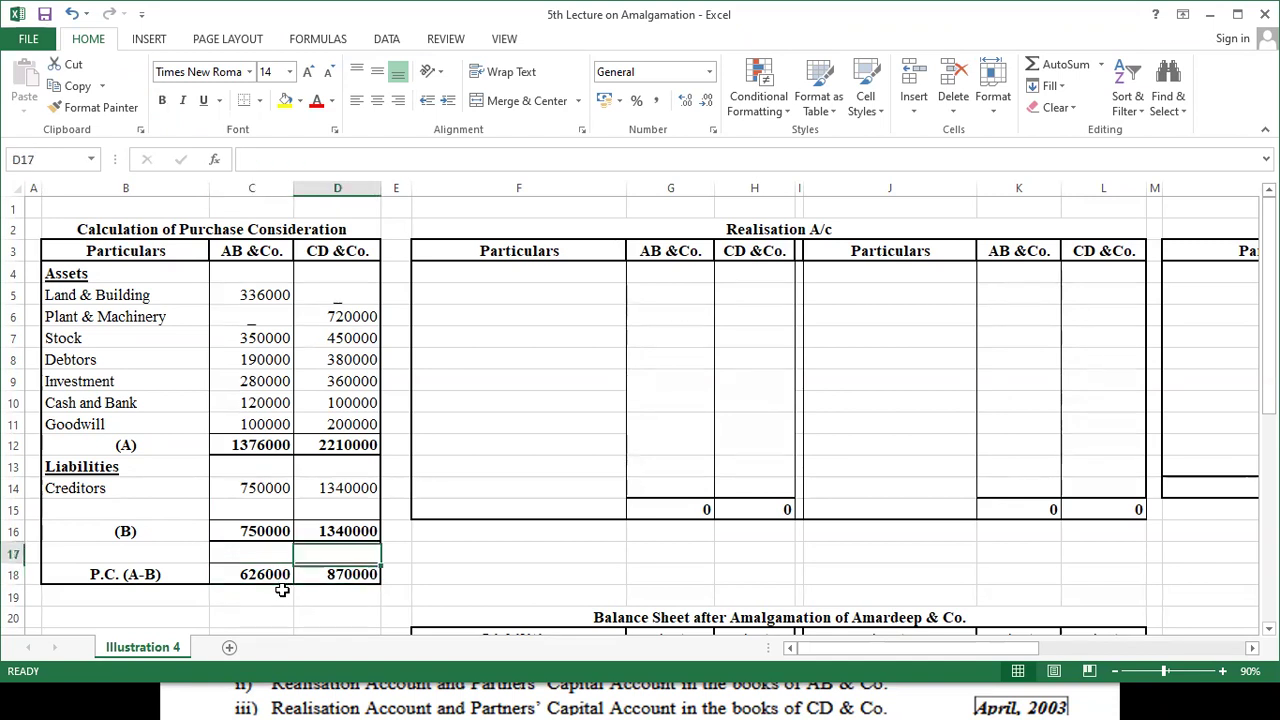
pyautogui.press('Right')
pyautogui.press('Right')
pyautogui.press('Up')
pyautogui.press('Up')
pyautogui.press('Up')
pyautogui.press('Up')
pyautogui.press('Up')
pyautogui.press('Up')
pyautogui.press('Up')
pyautogui.press('Up')
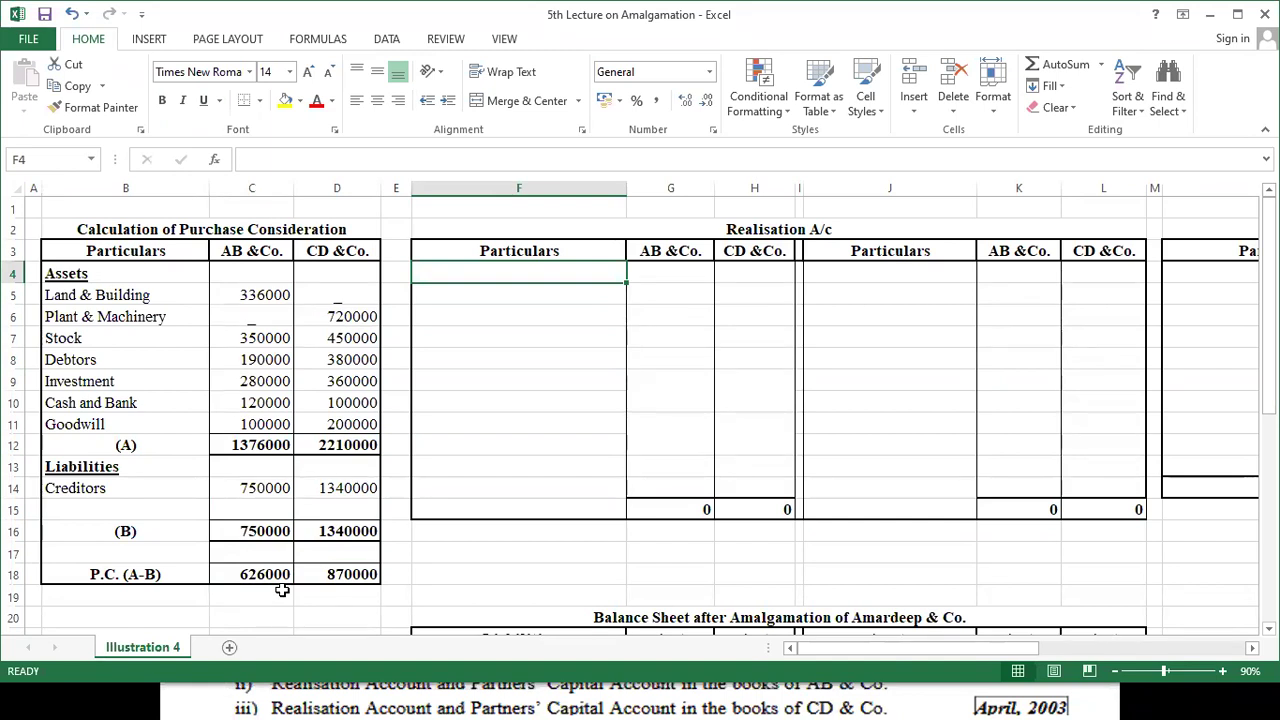
pyautogui.write('To Sundry ')
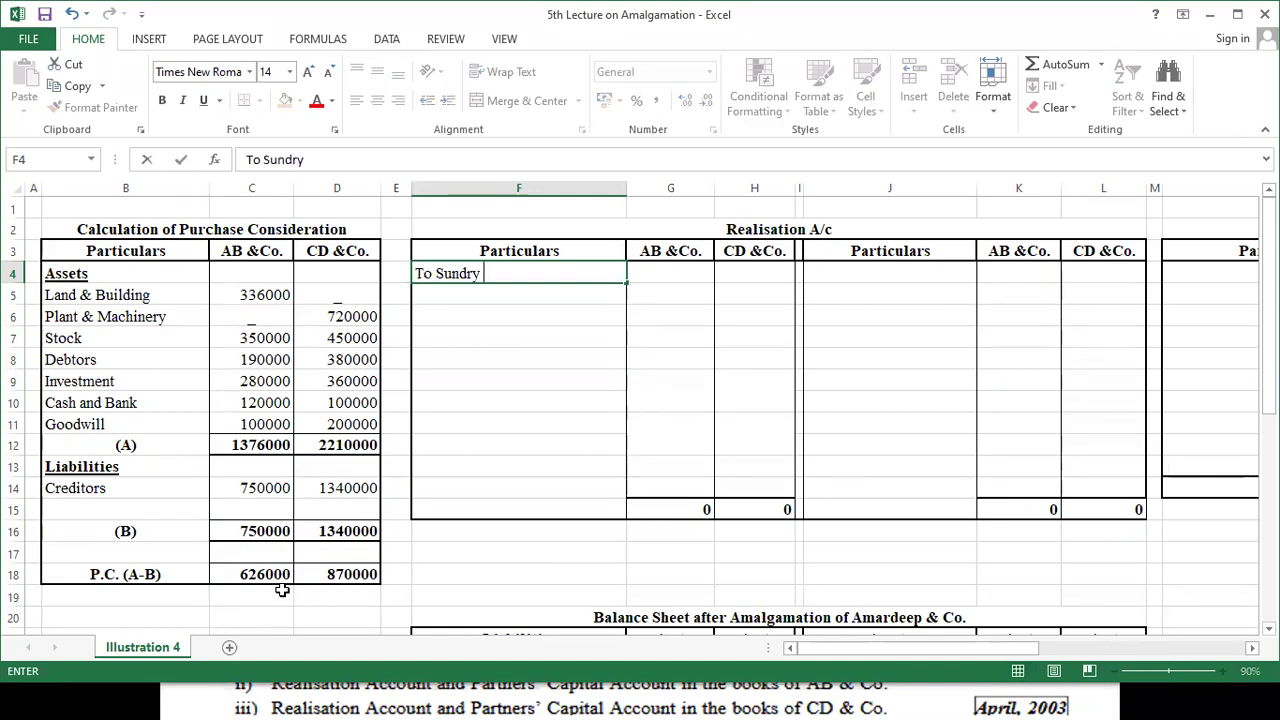
pyautogui.write('Assets')
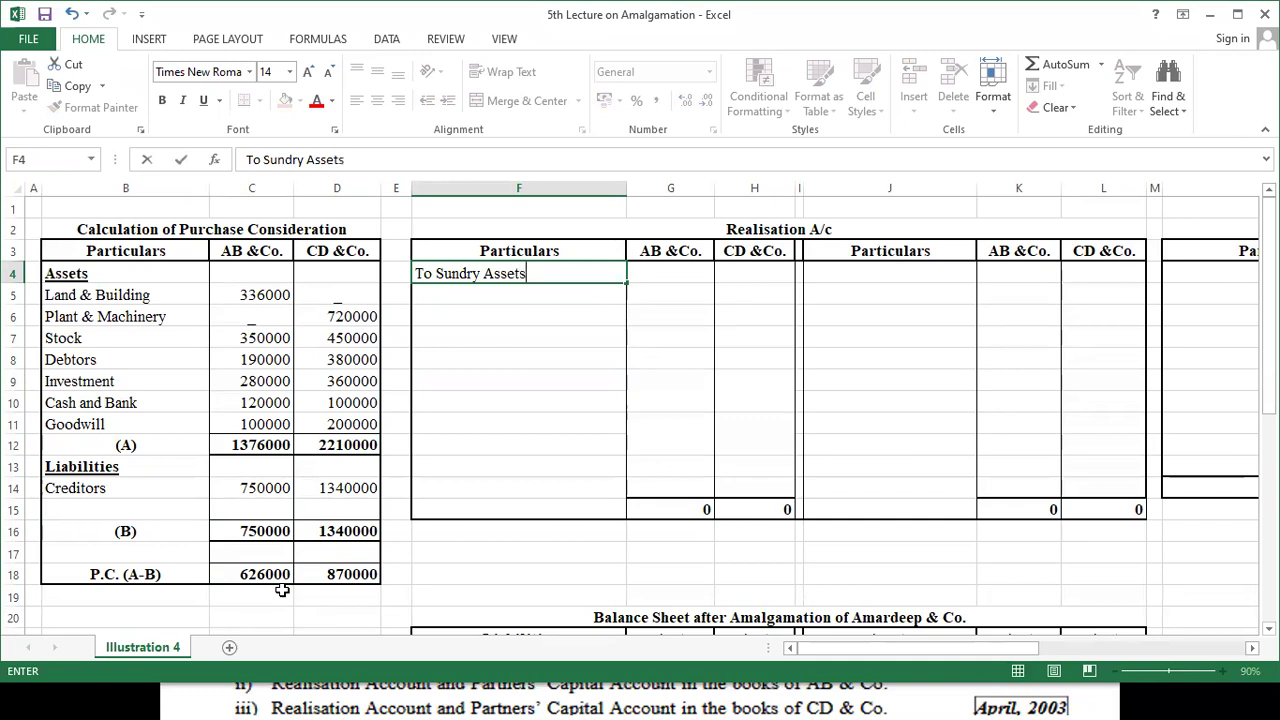
# - Check the balance sheet's asset totals and enter Sundry Assets as 1200000 for AB & Co. and 2100000 for CD & Co
pyautogui.press('Tab')
pyautogui.hotkey('alt', 'Tab')
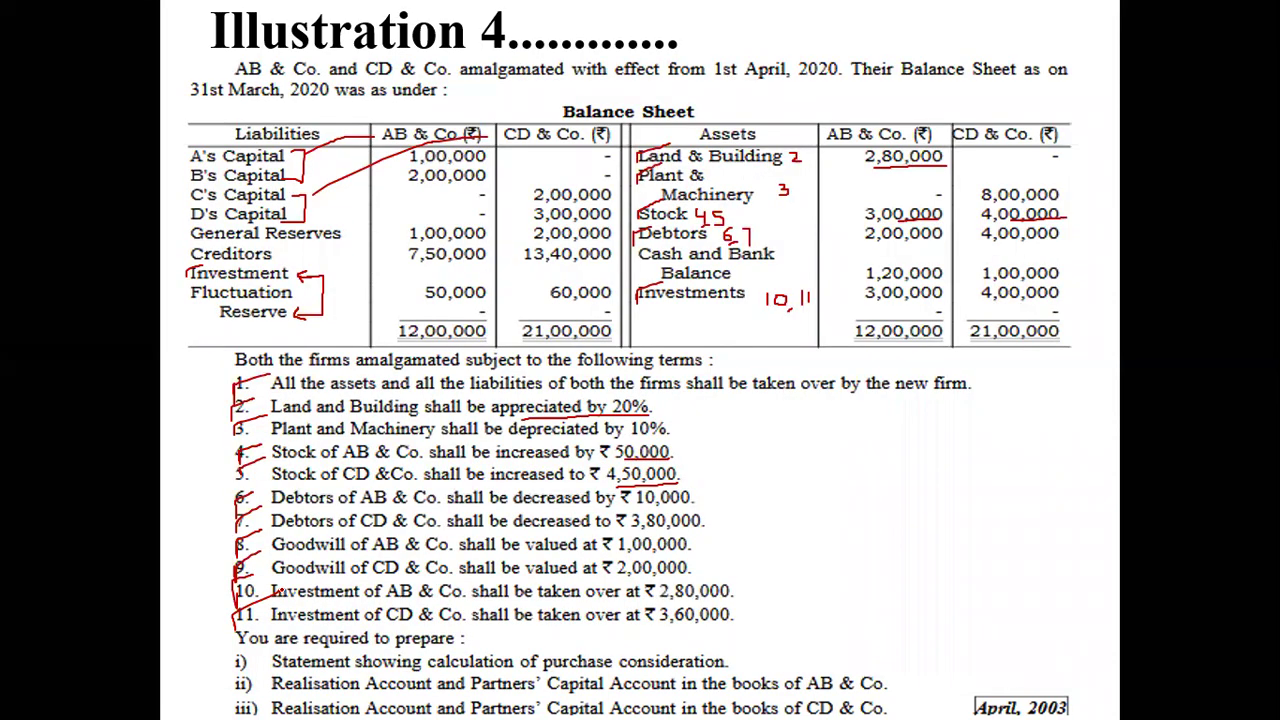
pyautogui.hotkey('alt', 'Tab')
pyautogui.write('12')
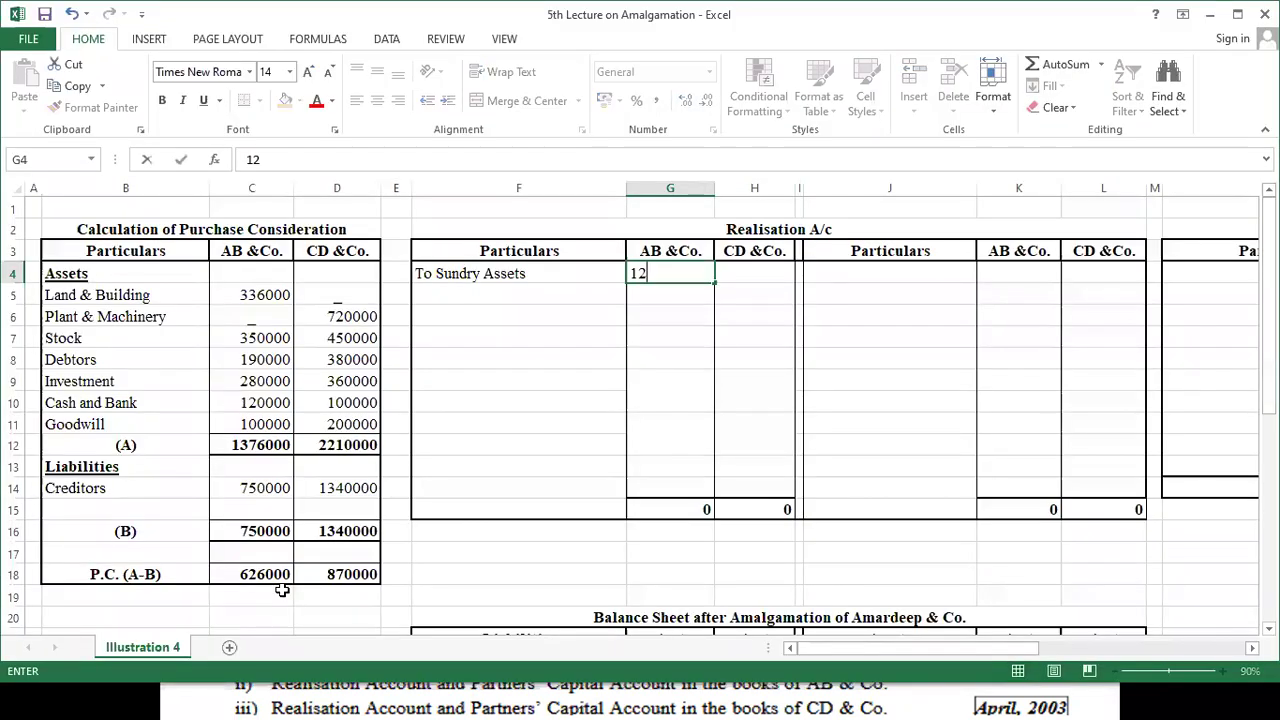
pyautogui.write('00000')
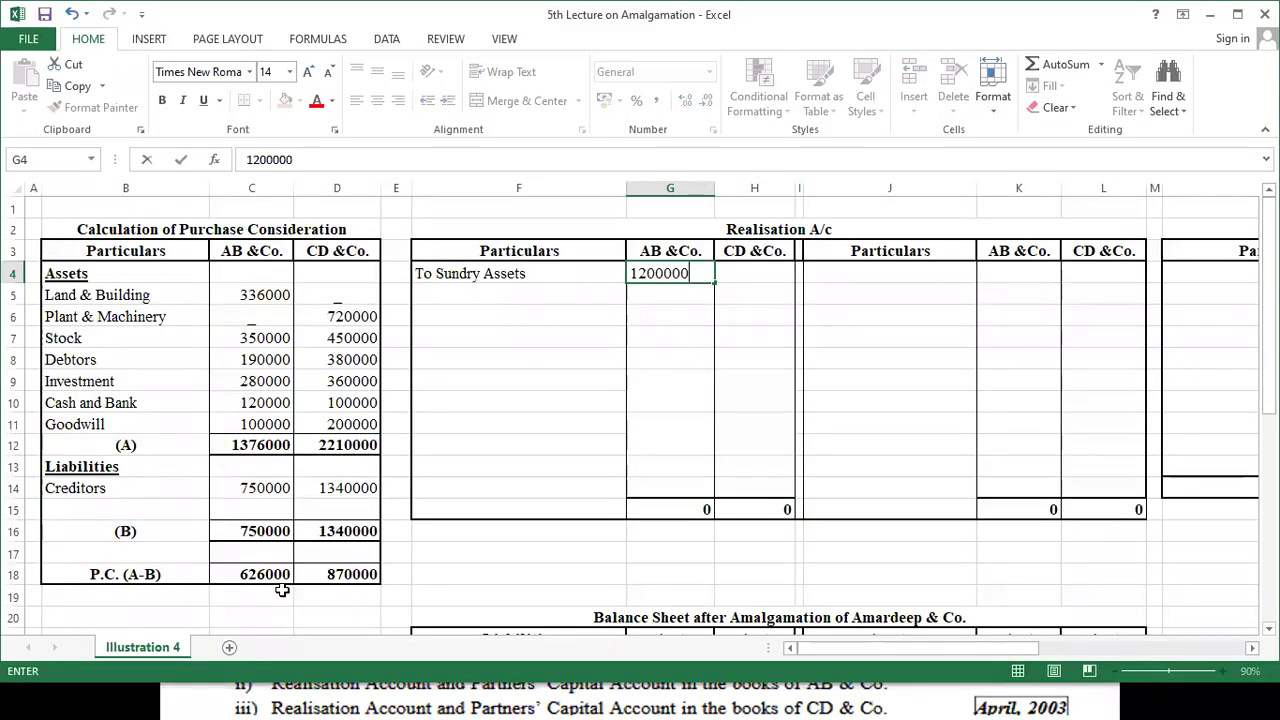
pyautogui.press('Tab')
pyautogui.write('2100000')
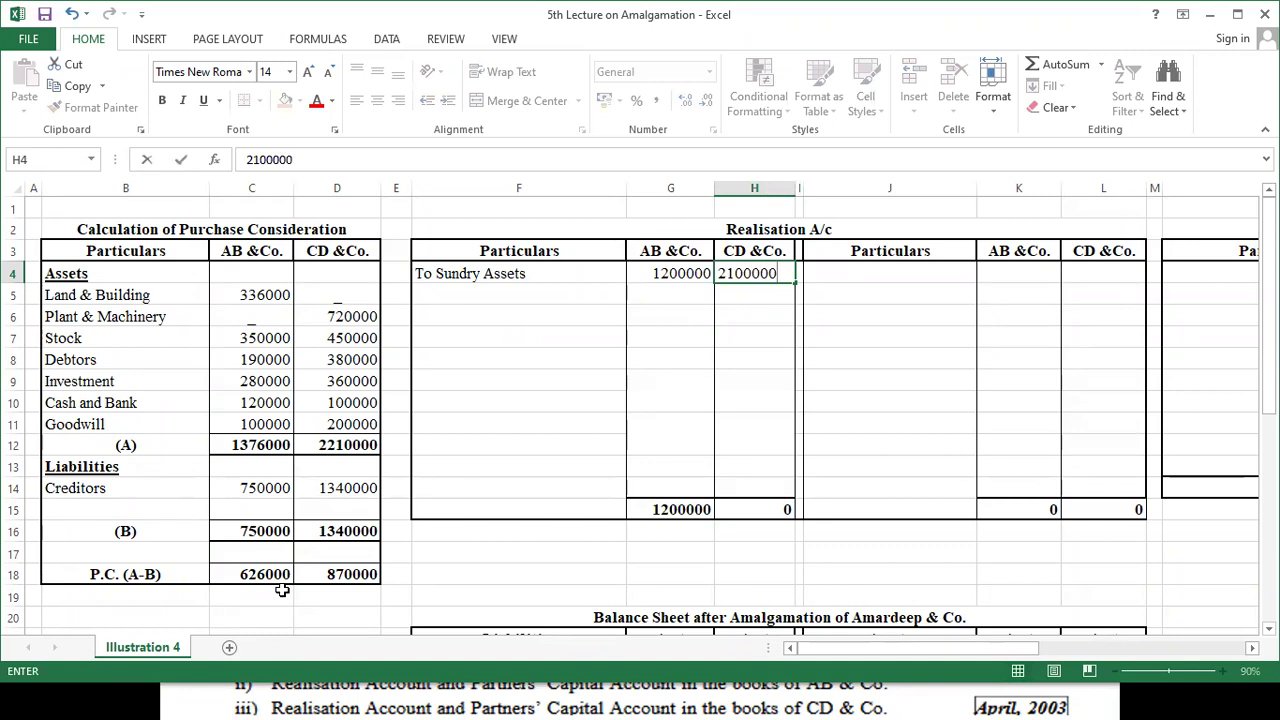
pyautogui.press('Tab')
# - Enter "By Sundry Liabilities" in J4 as the first credit particular of the Realisation A/c
pyautogui.press('Tab')
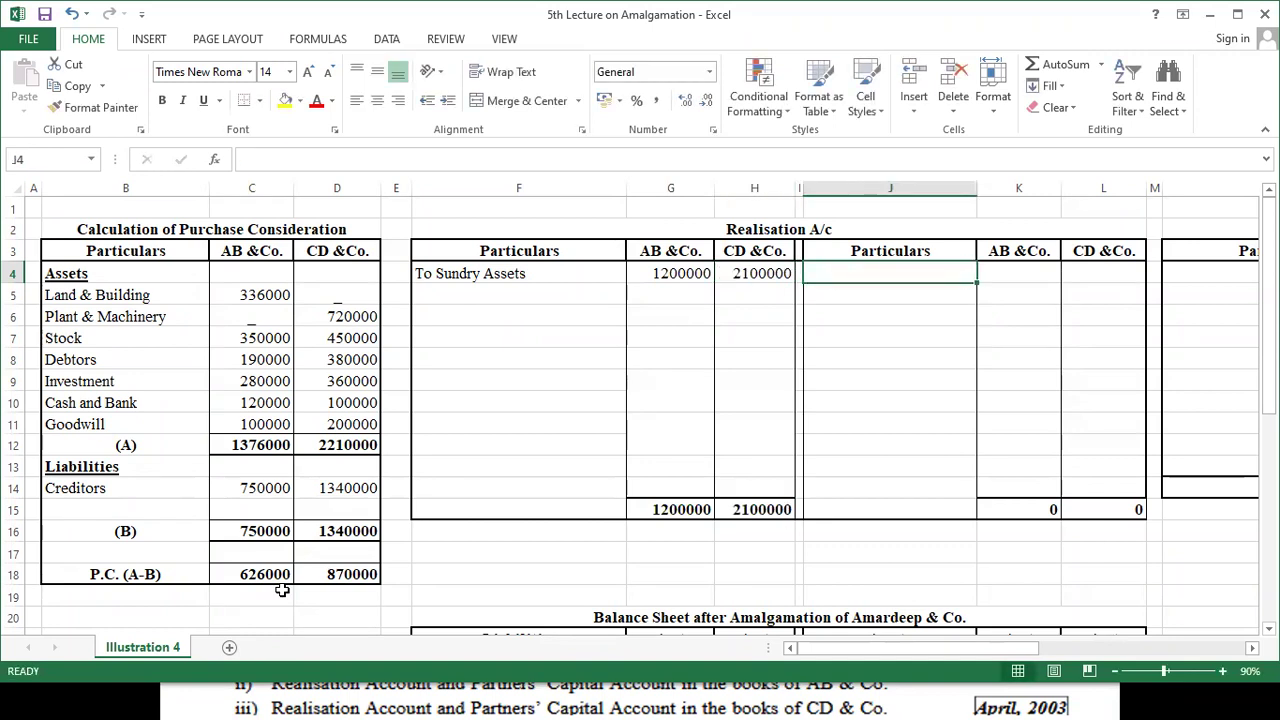
pyautogui.write('By Sundr')
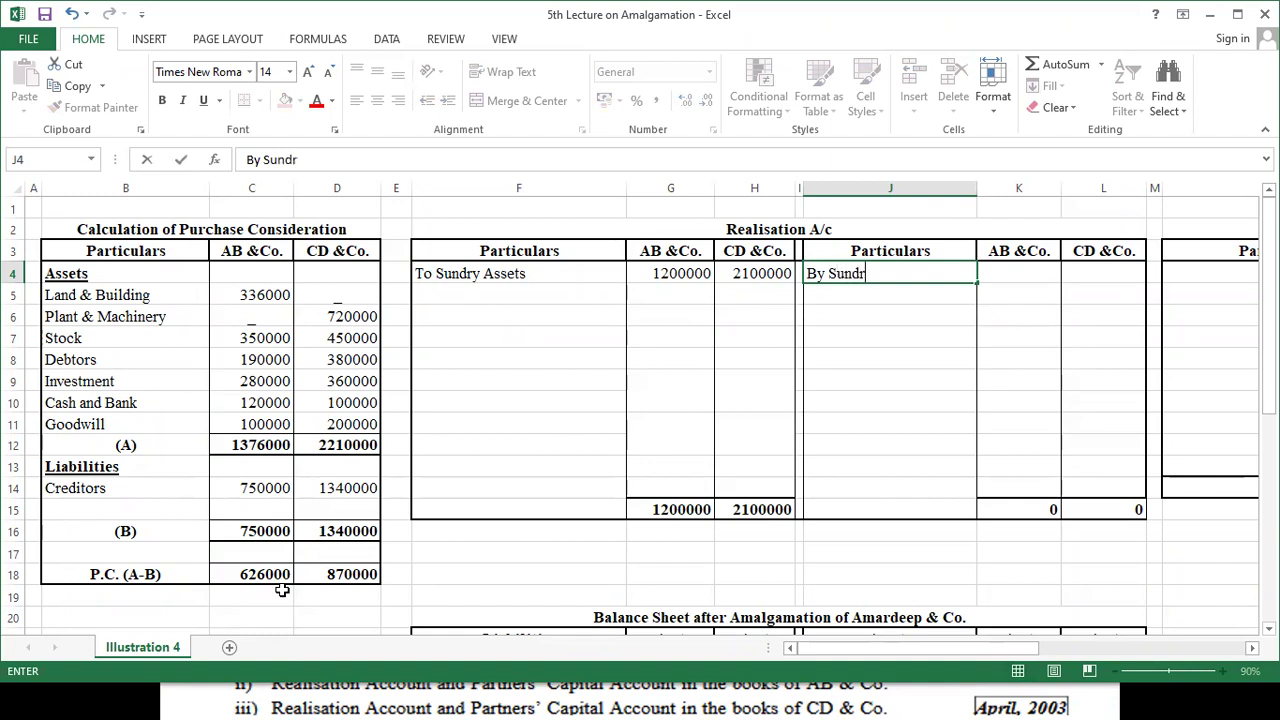
pyautogui.write('y Liabil')
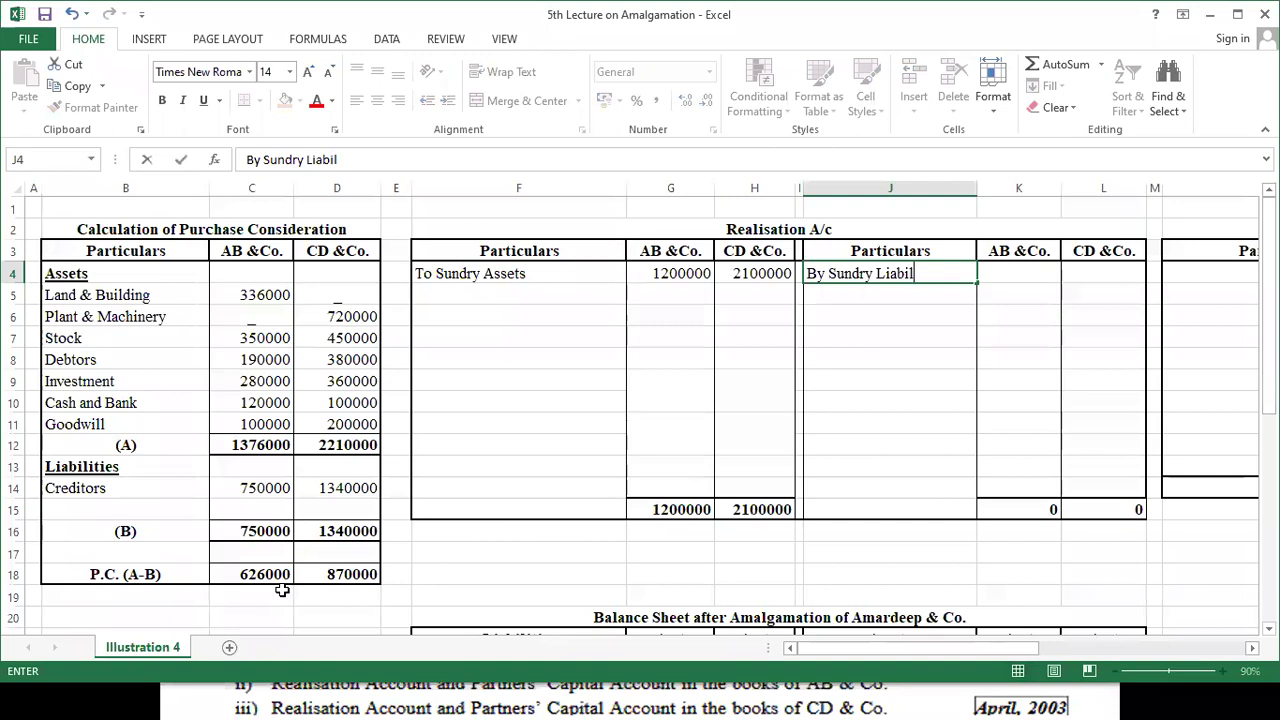
pyautogui.write('ities')
# - Check the creditors in the balance sheet and enter Sundry Liabilities as 750000 for AB & Co. and 1340000 for CD & Co
pyautogui.press('Tab')
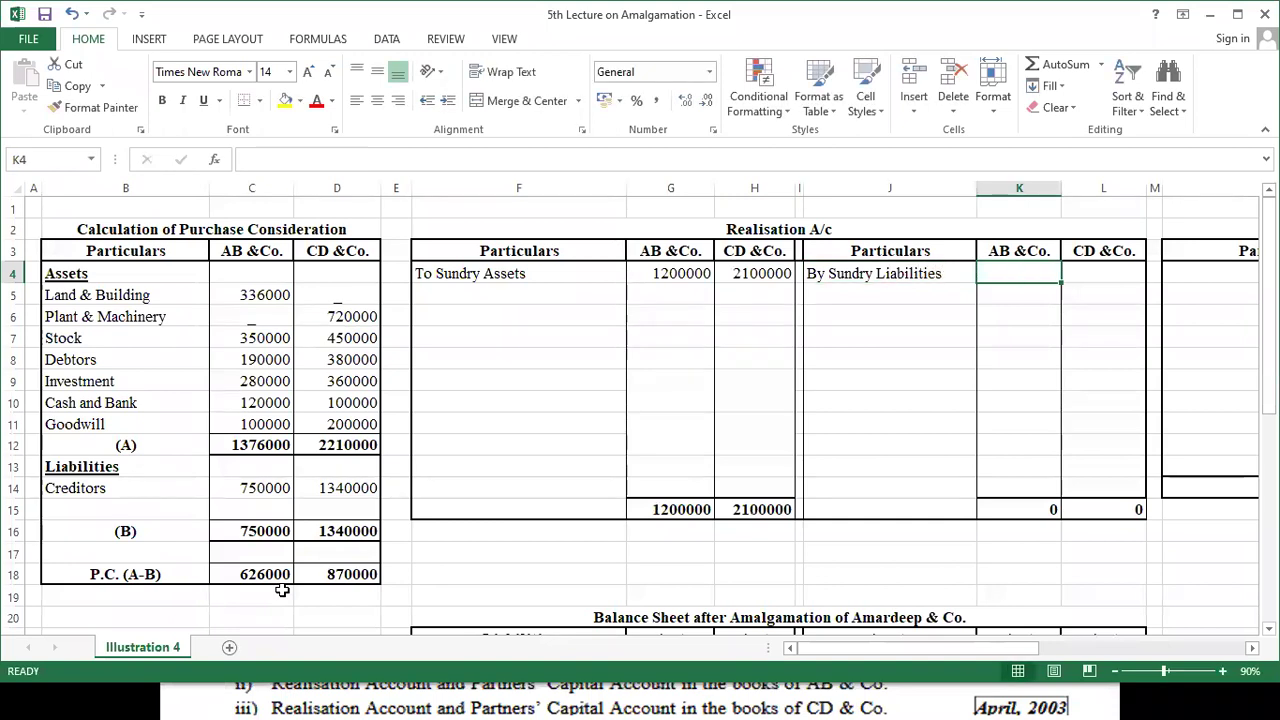
pyautogui.hotkey('alt', 'Tab')
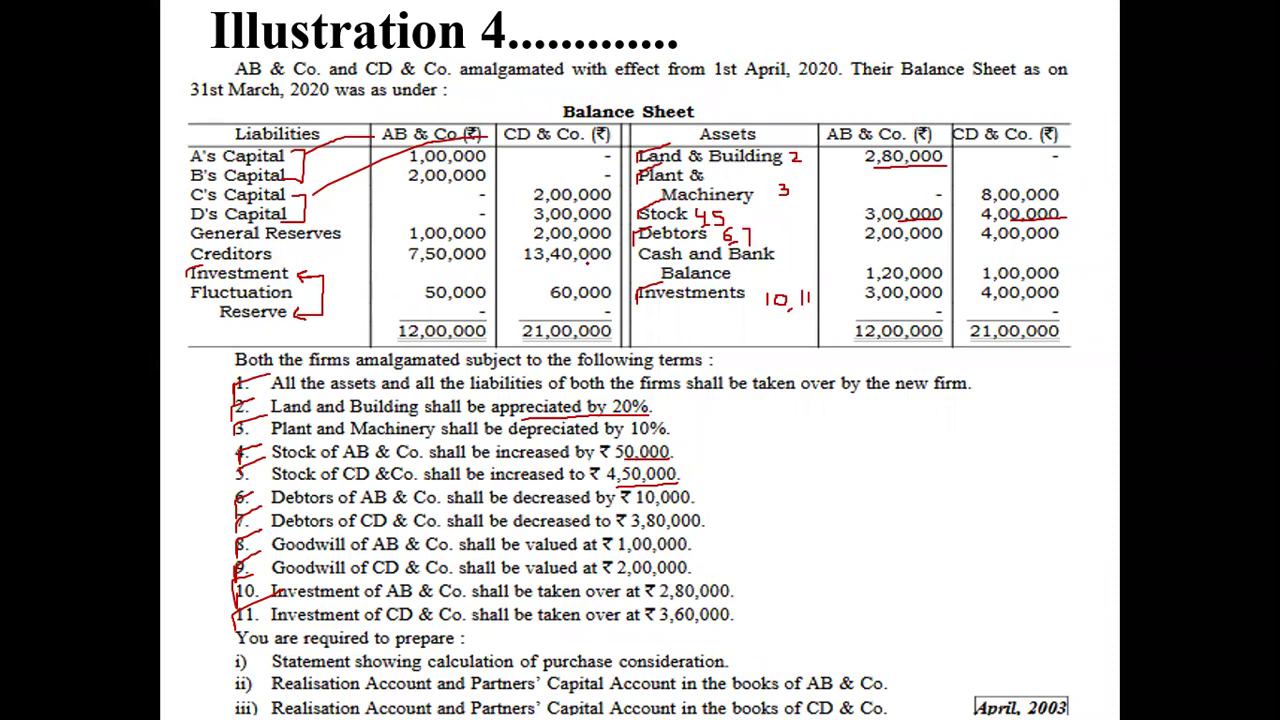
pyautogui.hotkey('alt', 'Tab')
pyautogui.write('750000')
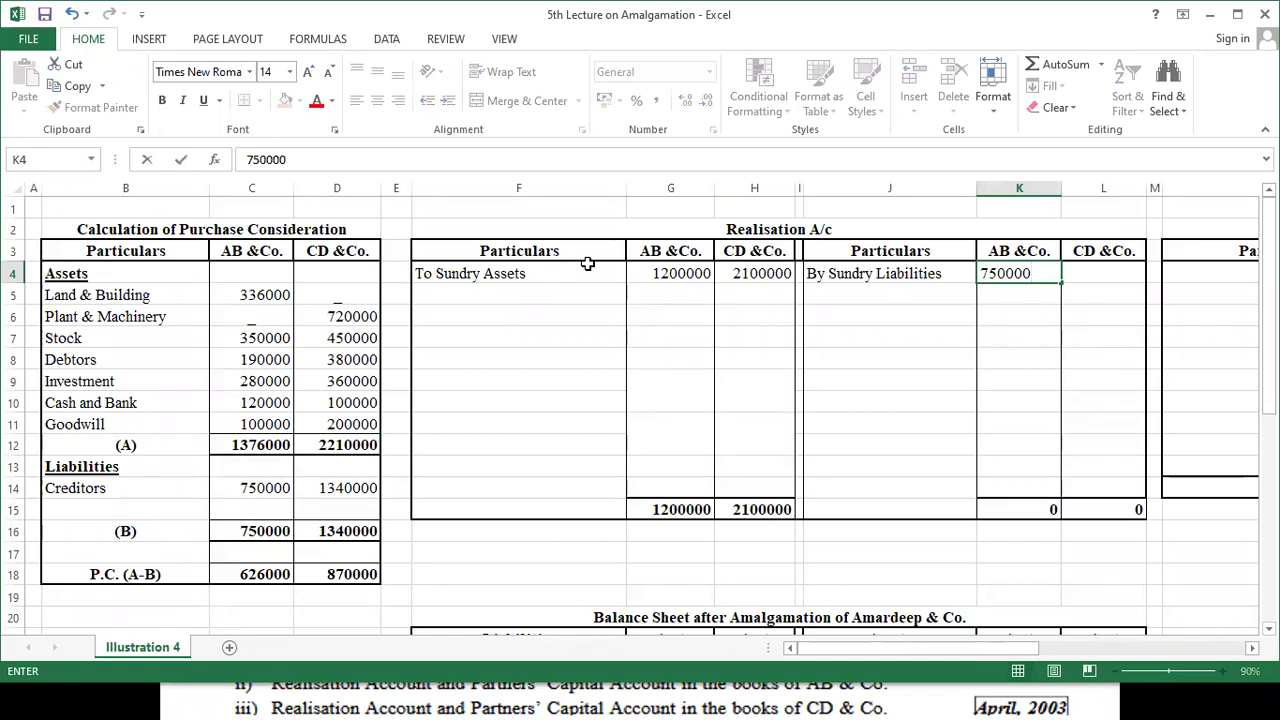
pyautogui.press('Tab')
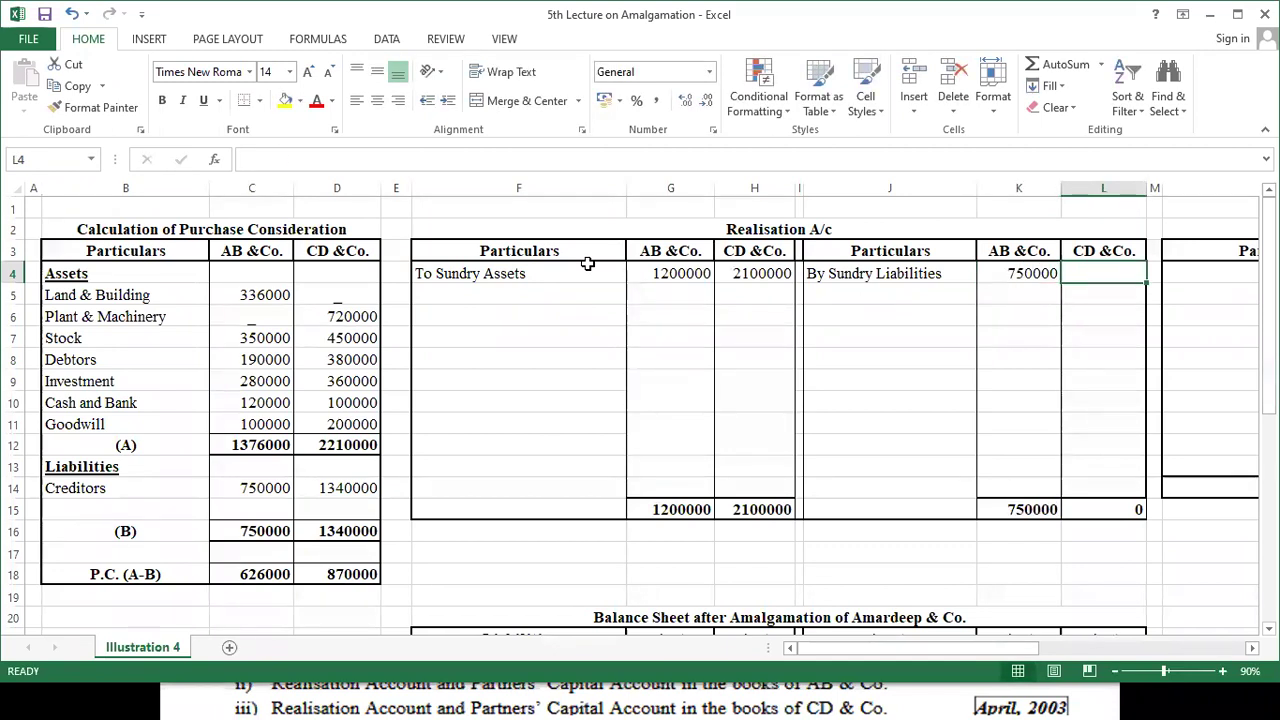
pyautogui.write('1340000')
pyautogui.press('Return')
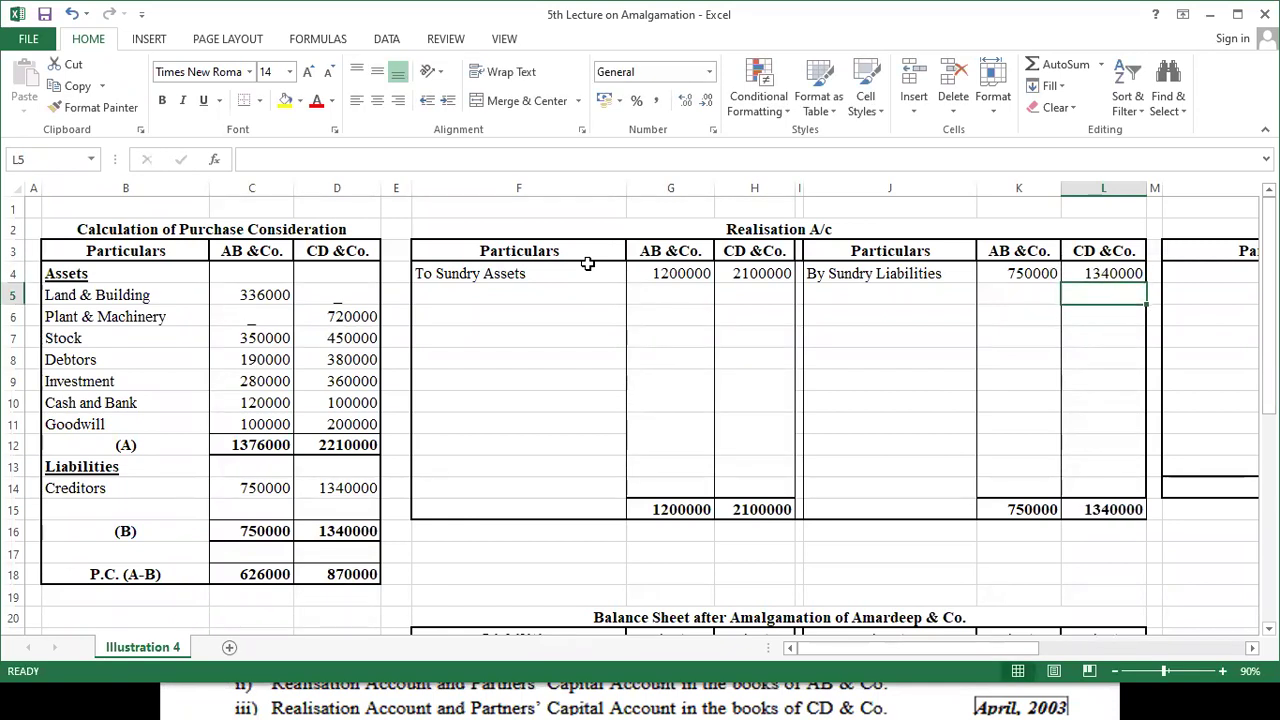
# - Enter "By New Firm A/c" in J5 as the second credit particular of the Realisation A/c
pyautogui.press('Left')
pyautogui.press('Left')
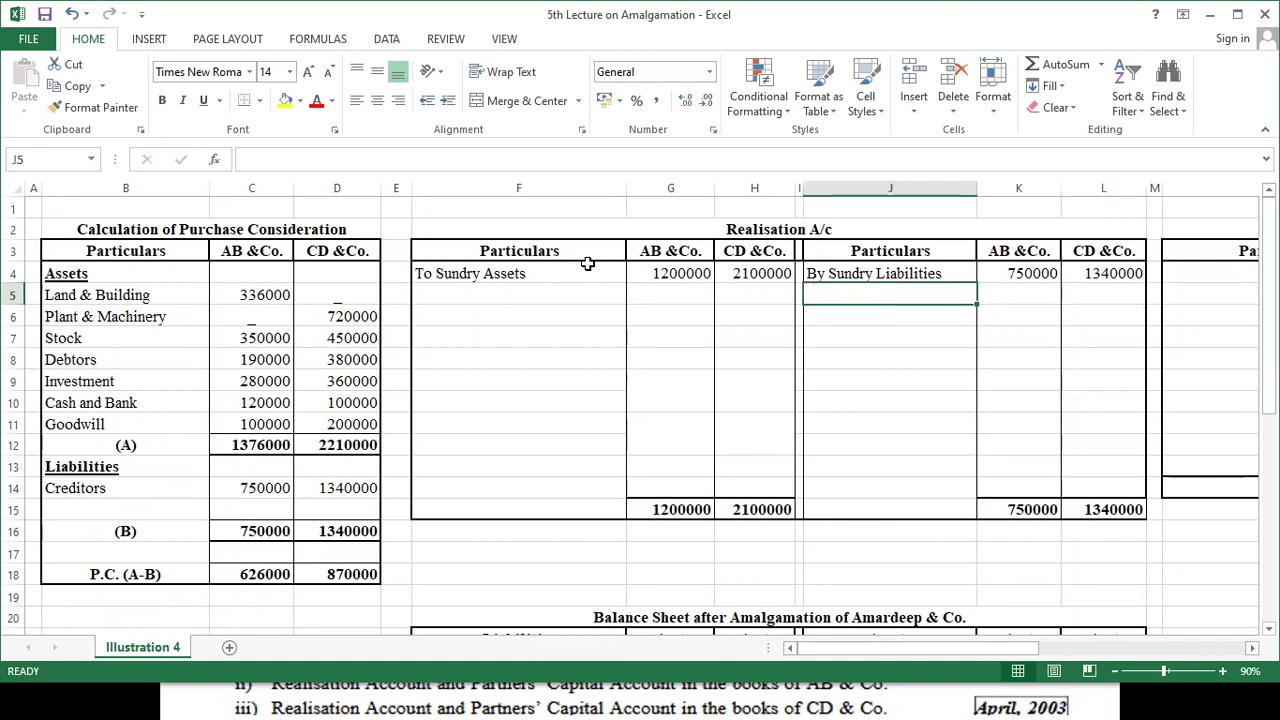
pyautogui.write('By N')
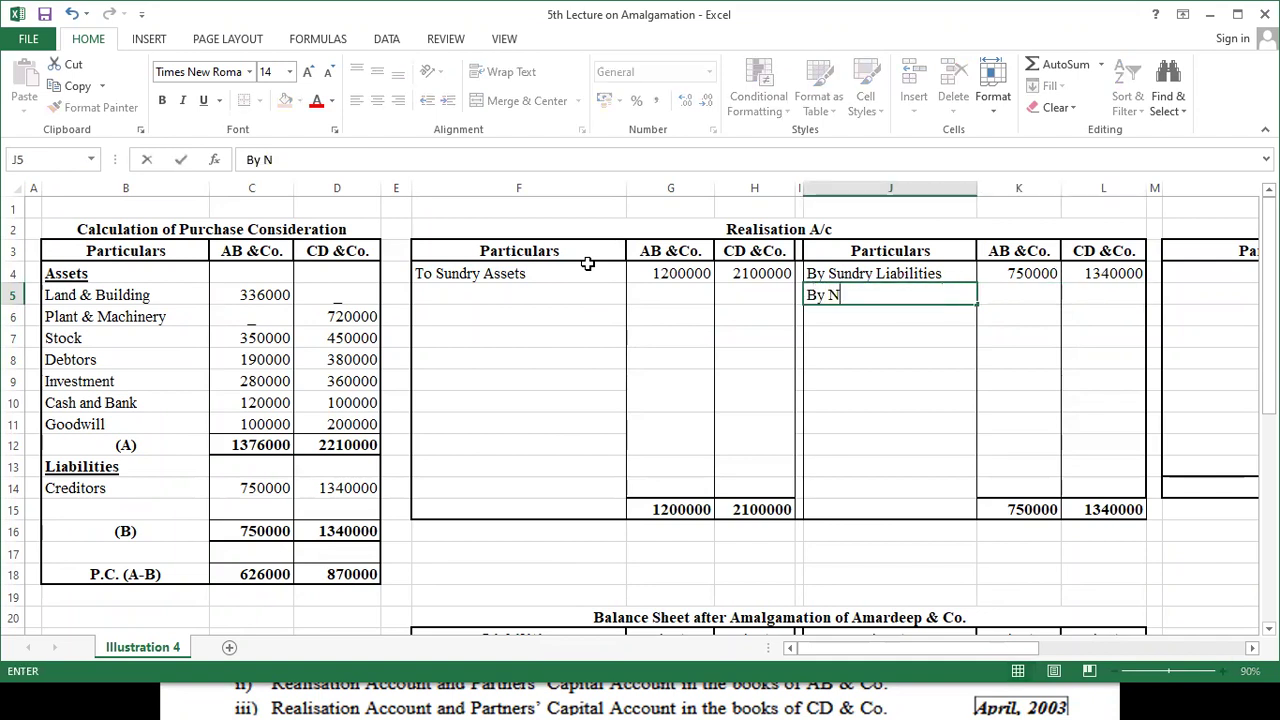
pyautogui.write('ew Firm A/c')
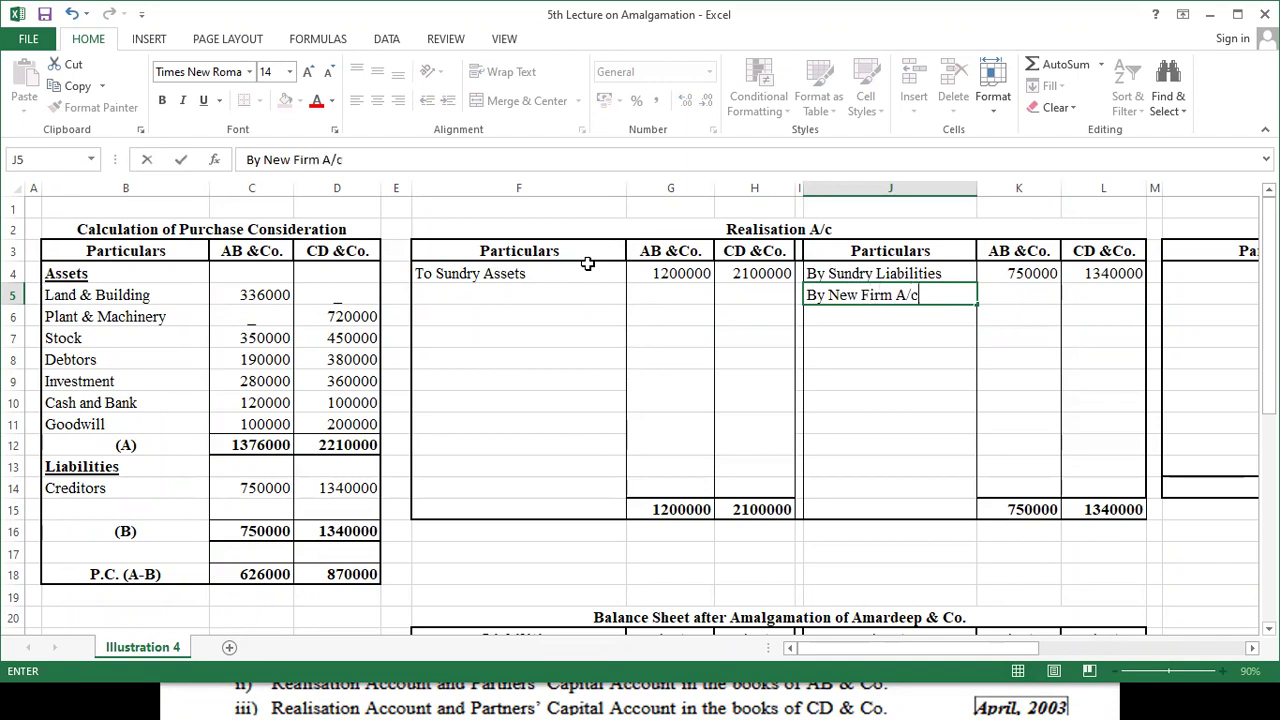
pyautogui.press('Tab')
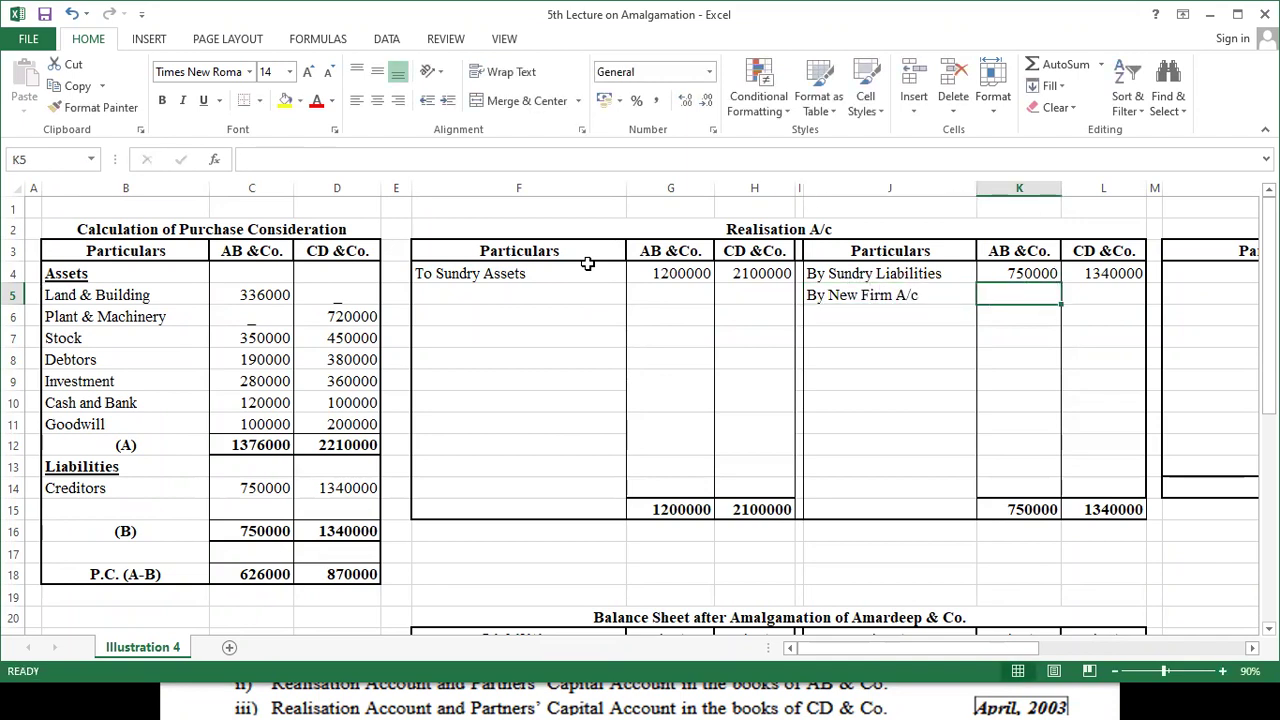
# - Enter the New Firm A/c amounts in row 5 as 626000 for AB & Co. and 870000 for CD & Co
pyautogui.write('62')
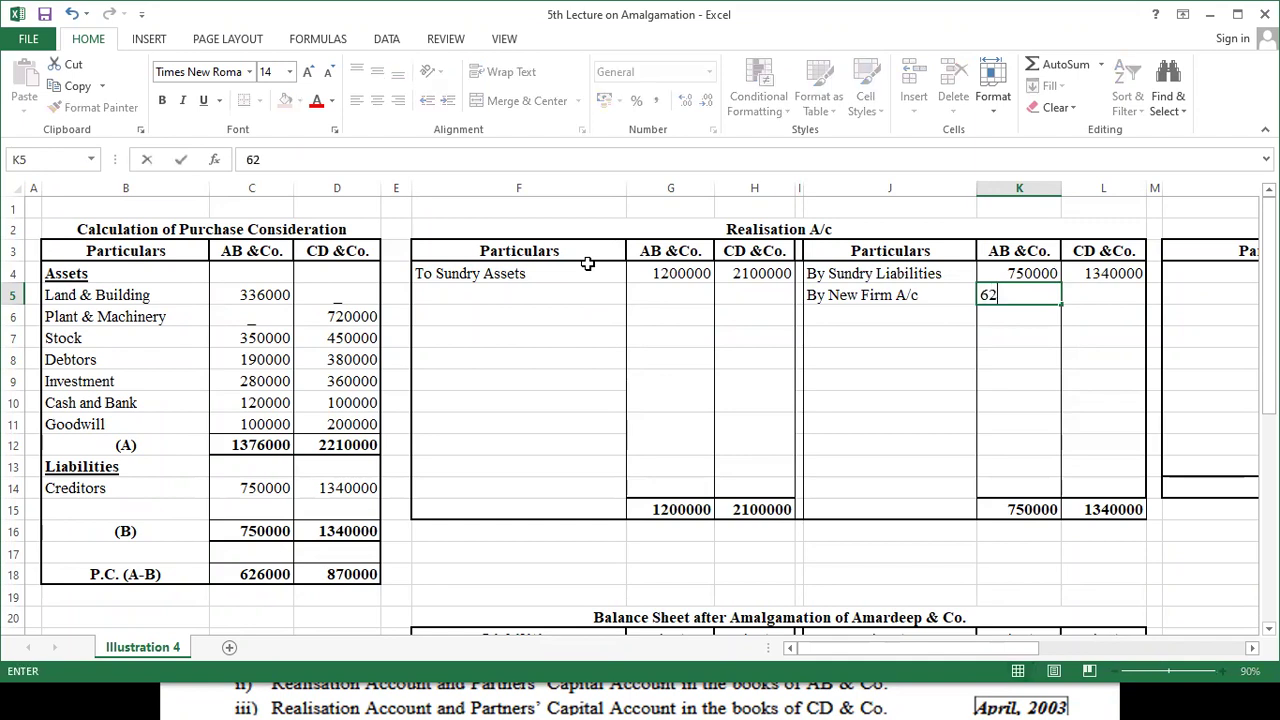
pyautogui.write('6000')
pyautogui.press('Tab')
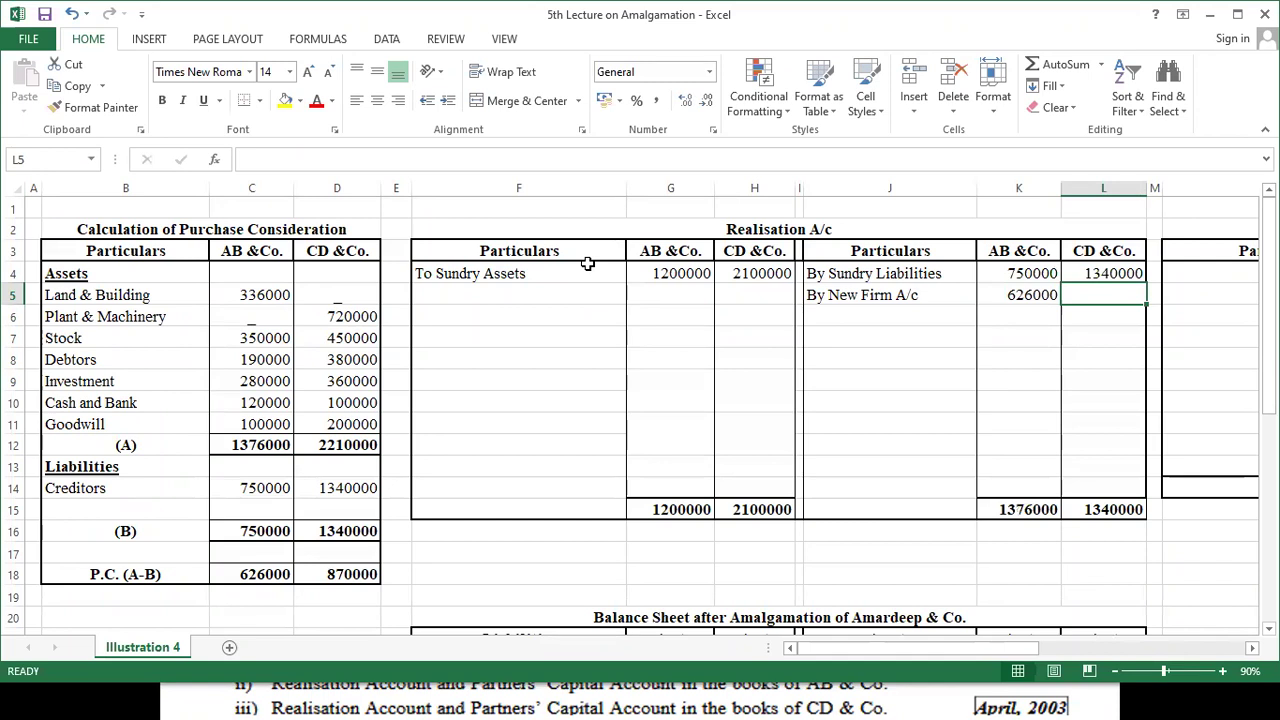
pyautogui.write('134000')
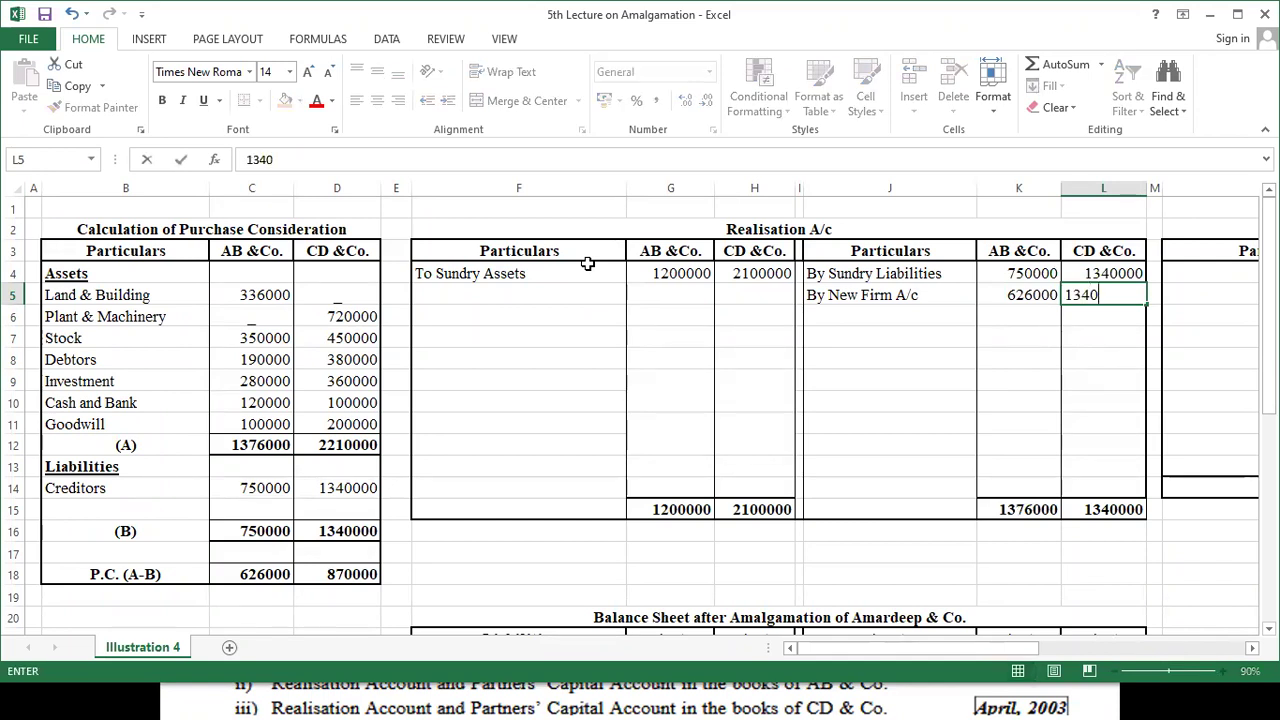
pyautogui.write('0')
pyautogui.press('BackSpace')
pyautogui.press('BackSpace')
pyautogui.press('BackSpace')
pyautogui.press('BackSpace')
pyautogui.press('BackSpace')
pyautogui.press('BackSpace')
pyautogui.press('BackSpace')
pyautogui.write('879')
pyautogui.press('BackSpace')
pyautogui.write('0000')
pyautogui.press('Return')
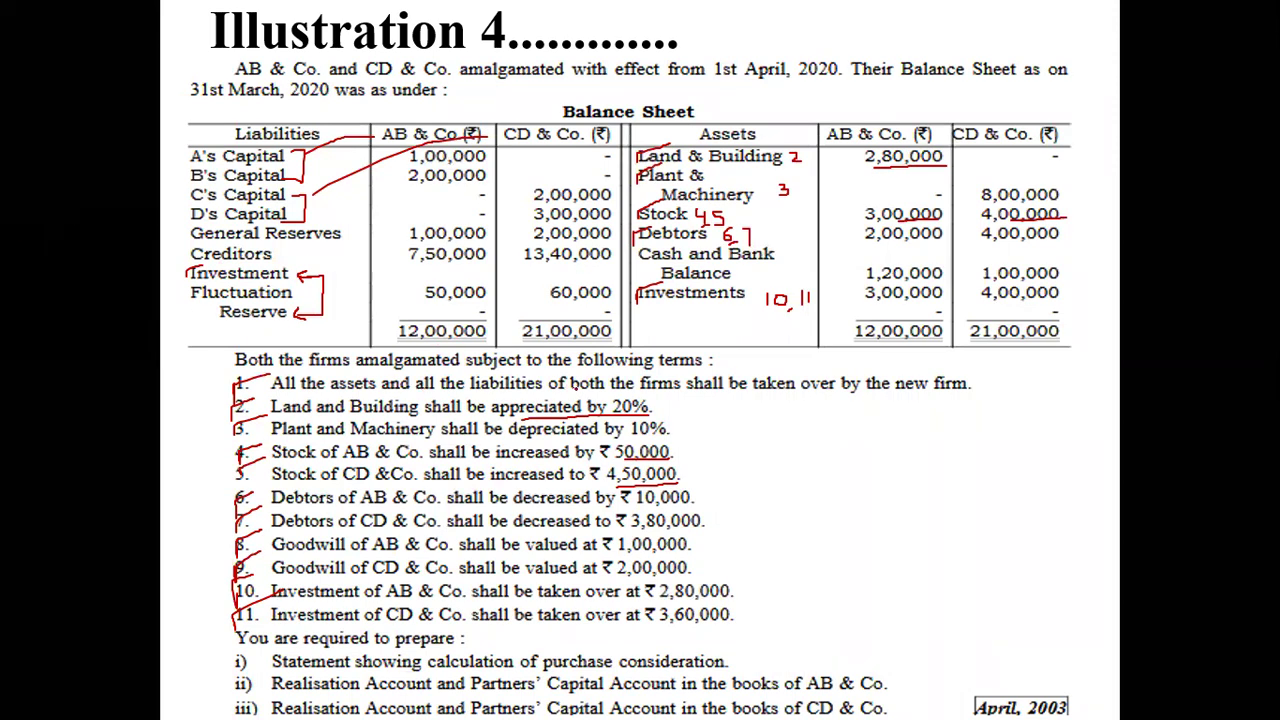
# - Underline "of both the firms shall be taken over by the new firm" in term 1 of the problem, and return to the worksheet
pyautogui.moveTo(543, 394); pyautogui.dragTo(968, 389)
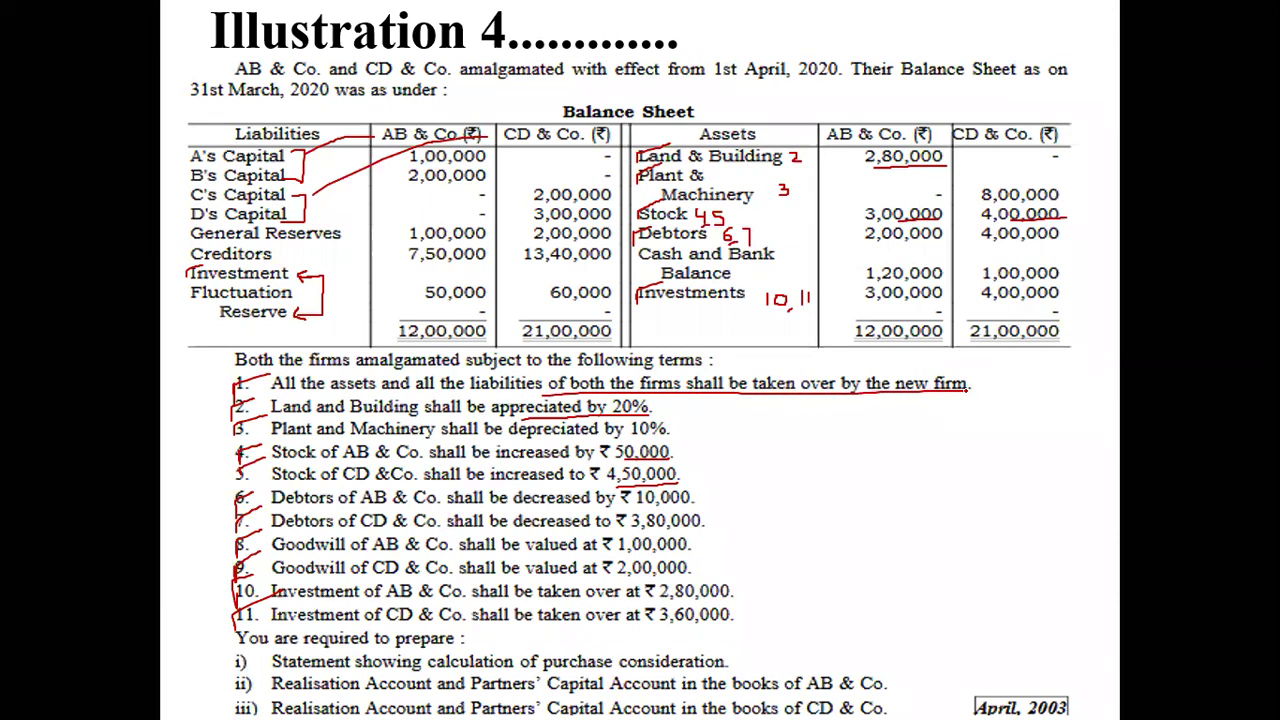
pyautogui.hotkey('alt', 'Tab')
# - Enter the heading "To Partner's Capital A/c" in F8 on the debit side of the Realisation A/c
pyautogui.press('Left')
pyautogui.press('Left')
pyautogui.press('Left')
pyautogui.press('Left')
pyautogui.press('Left')
pyautogui.press('Left')
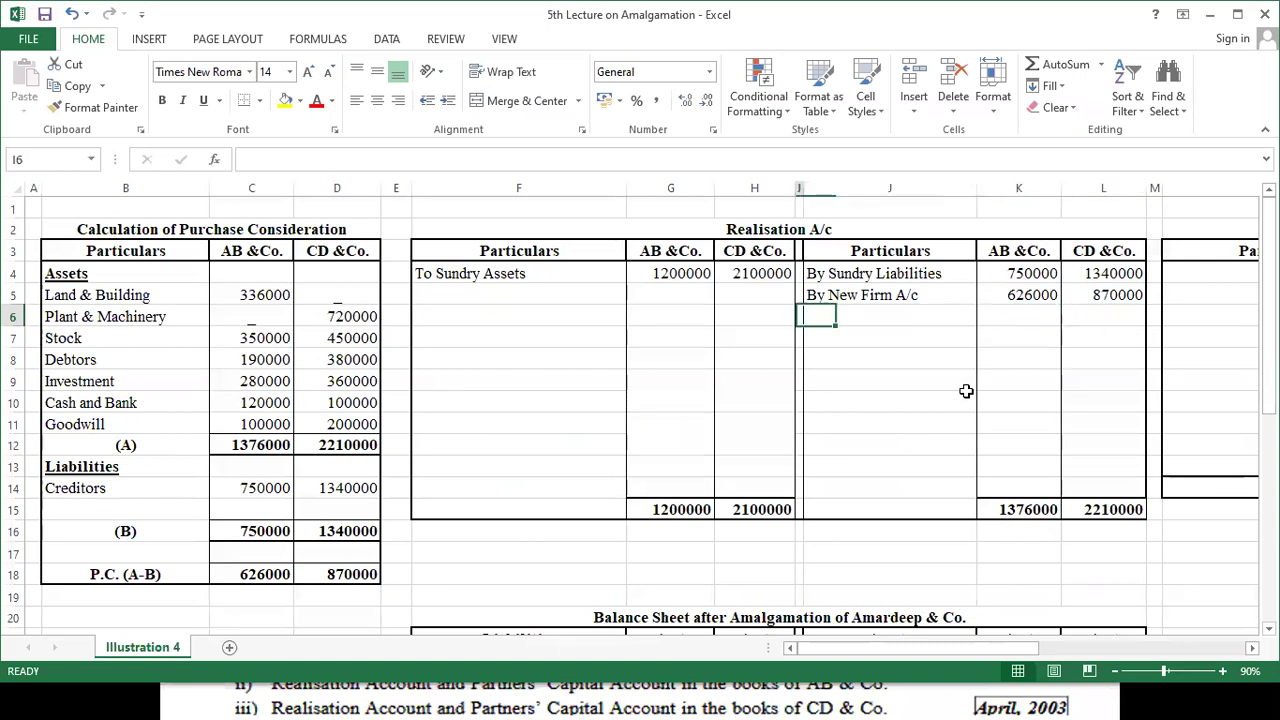
pyautogui.press('Right')
pyautogui.press('Down')
pyautogui.press('Down')
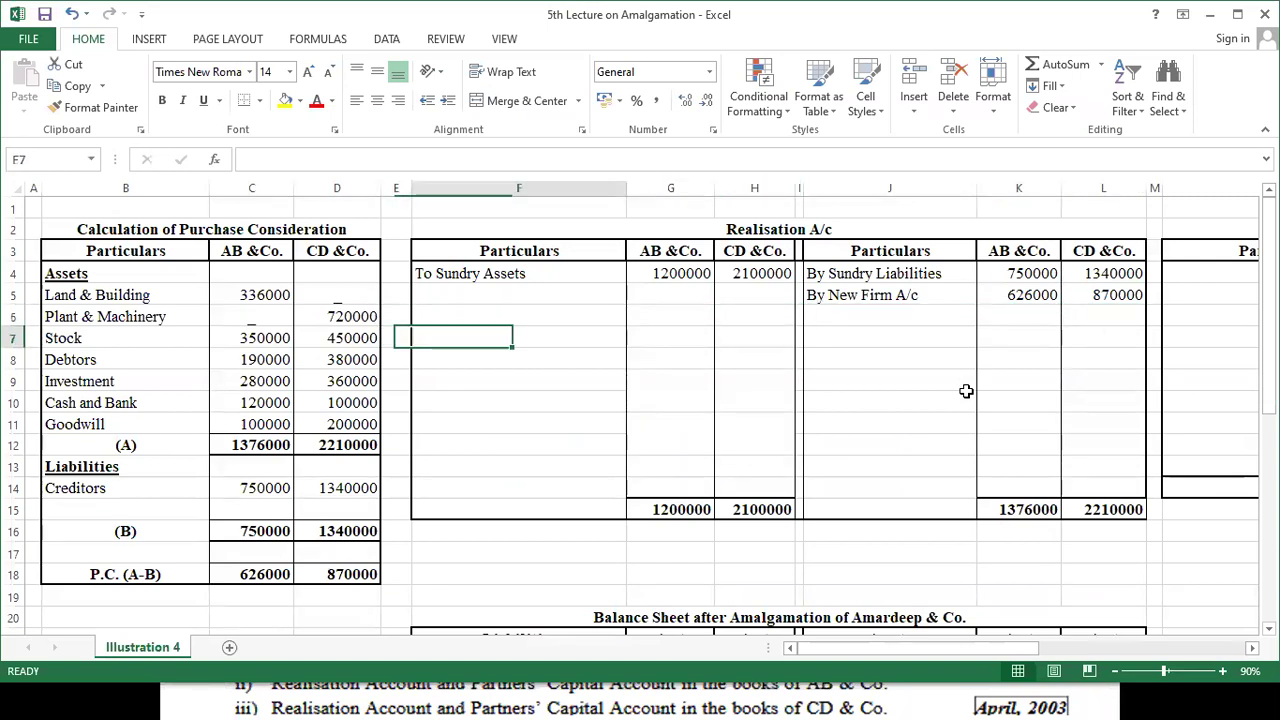
pyautogui.write("To Partner's")
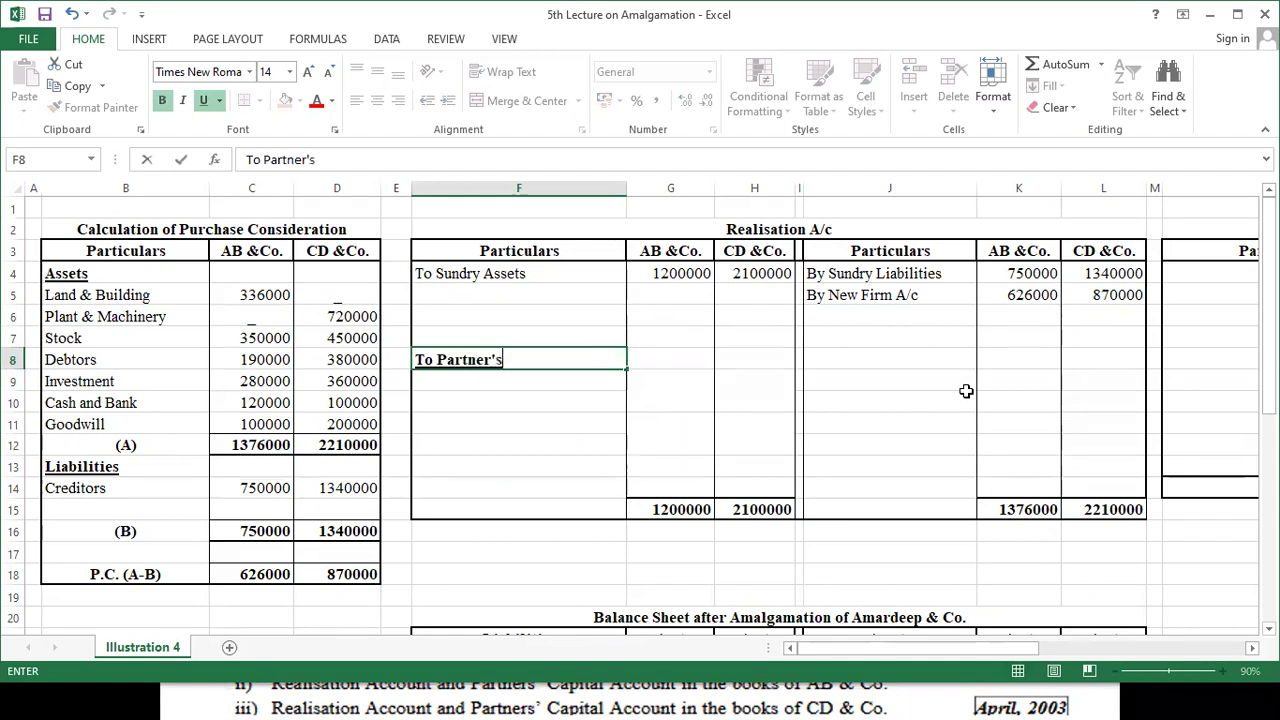
pyautogui.write(' Capital A/c')
pyautogui.press('Return')
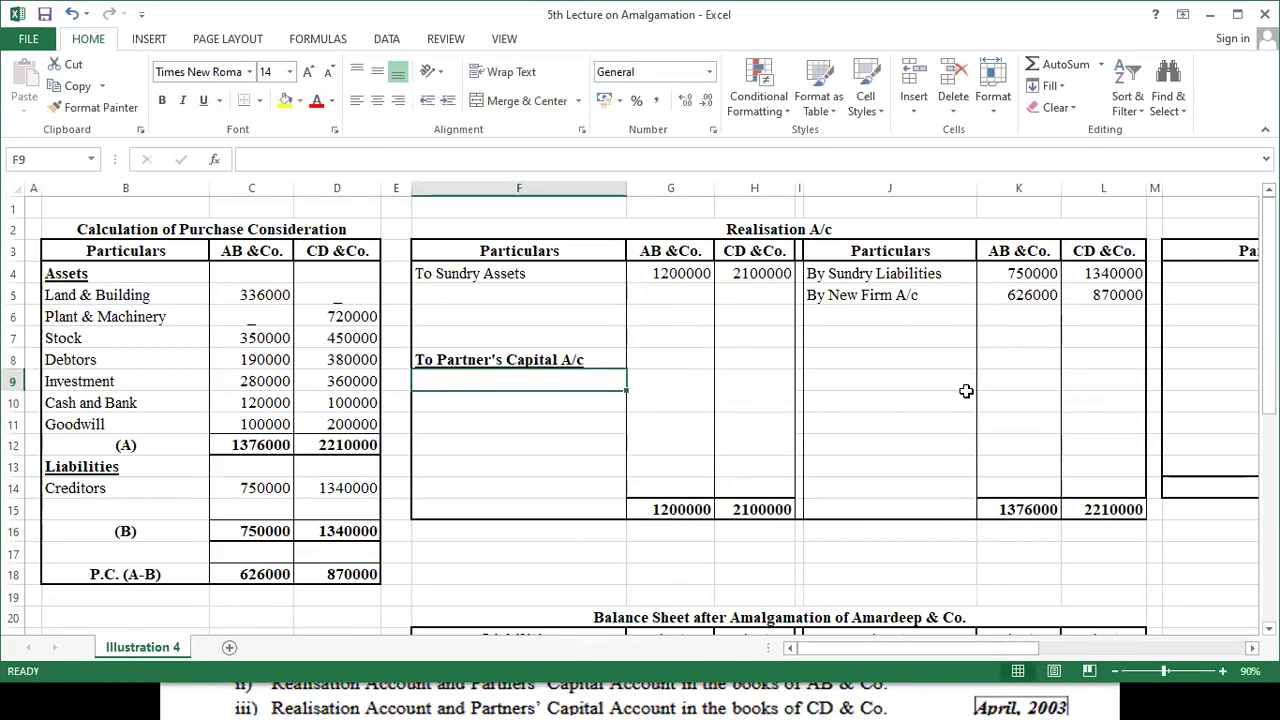
# - List the partners A, B, C and D in F9 to F12 under the Partner's Capital A/c heading
pyautogui.write('A')
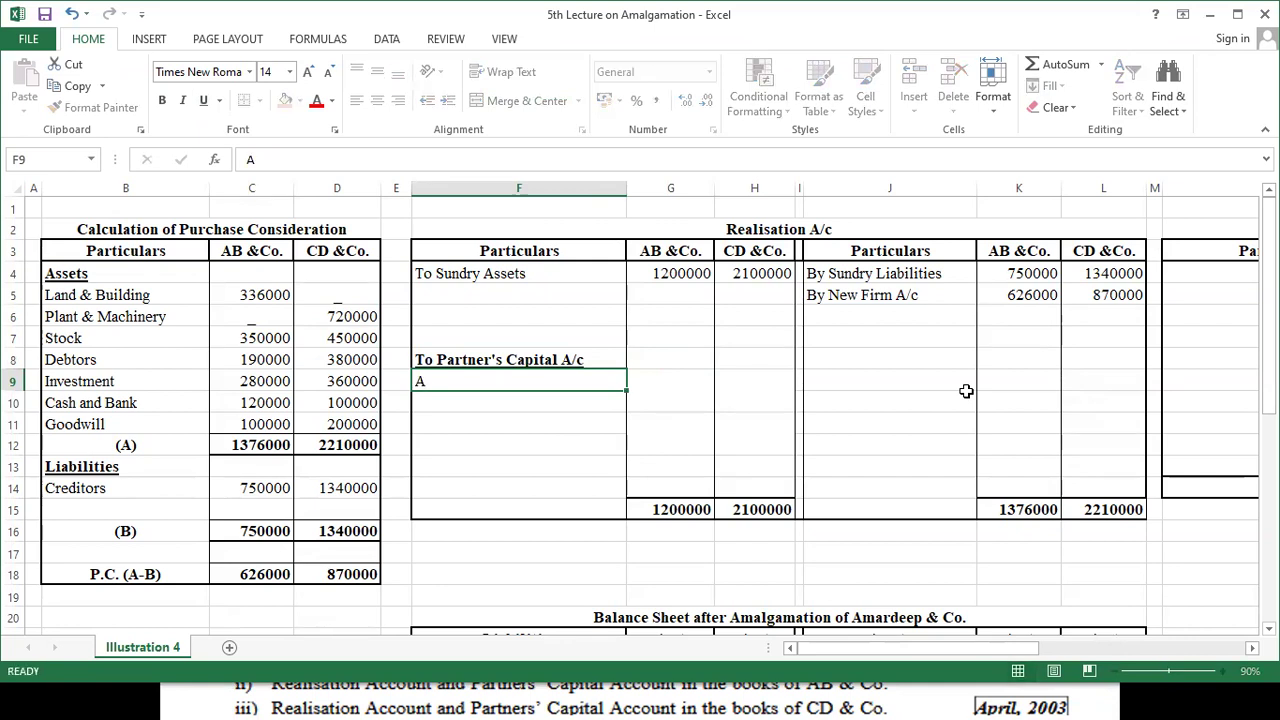
pyautogui.press('Return')
pyautogui.write('B')
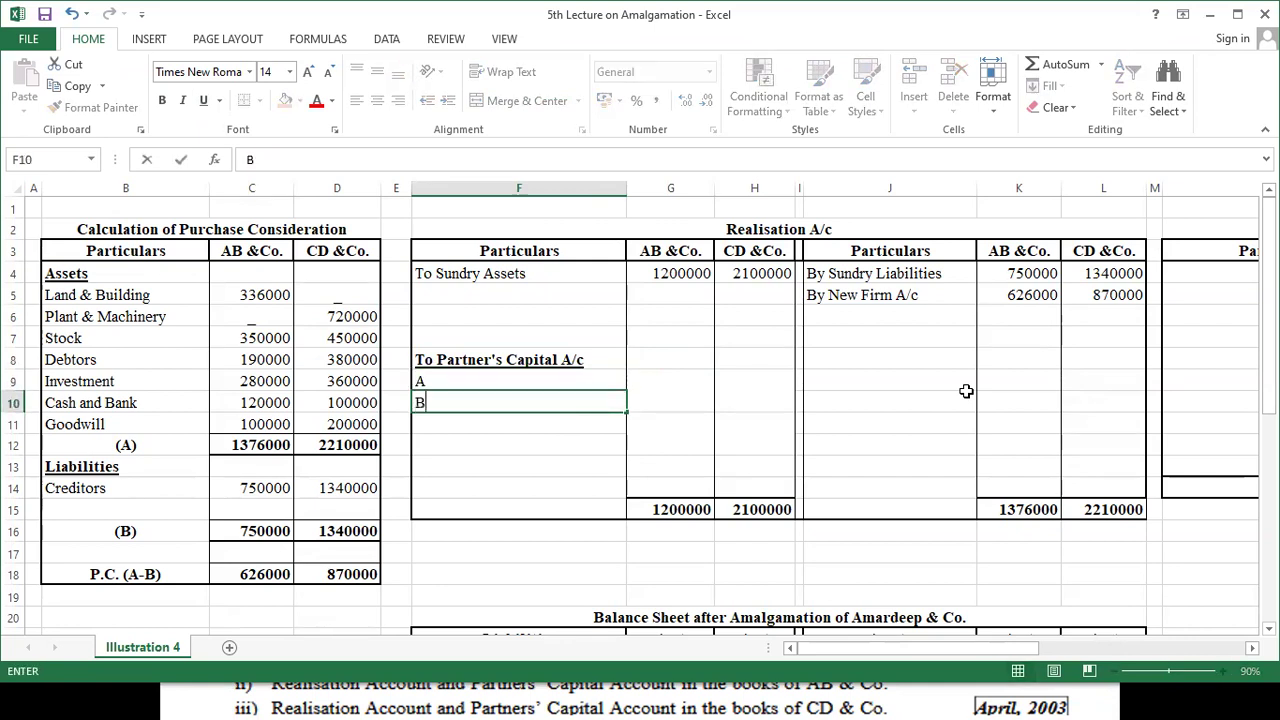
pyautogui.press('Return')
pyautogui.write('C')
pyautogui.press('Return')
pyautogui.write('D')
pyautogui.press('Return')
# - Enter the formula =K15-120000 in merged cell G9 for AB & Co.'s realisation profit
pyautogui.press('Right')
pyautogui.press('Up')
pyautogui.press('Up')
pyautogui.press('Up')
pyautogui.press('Down')
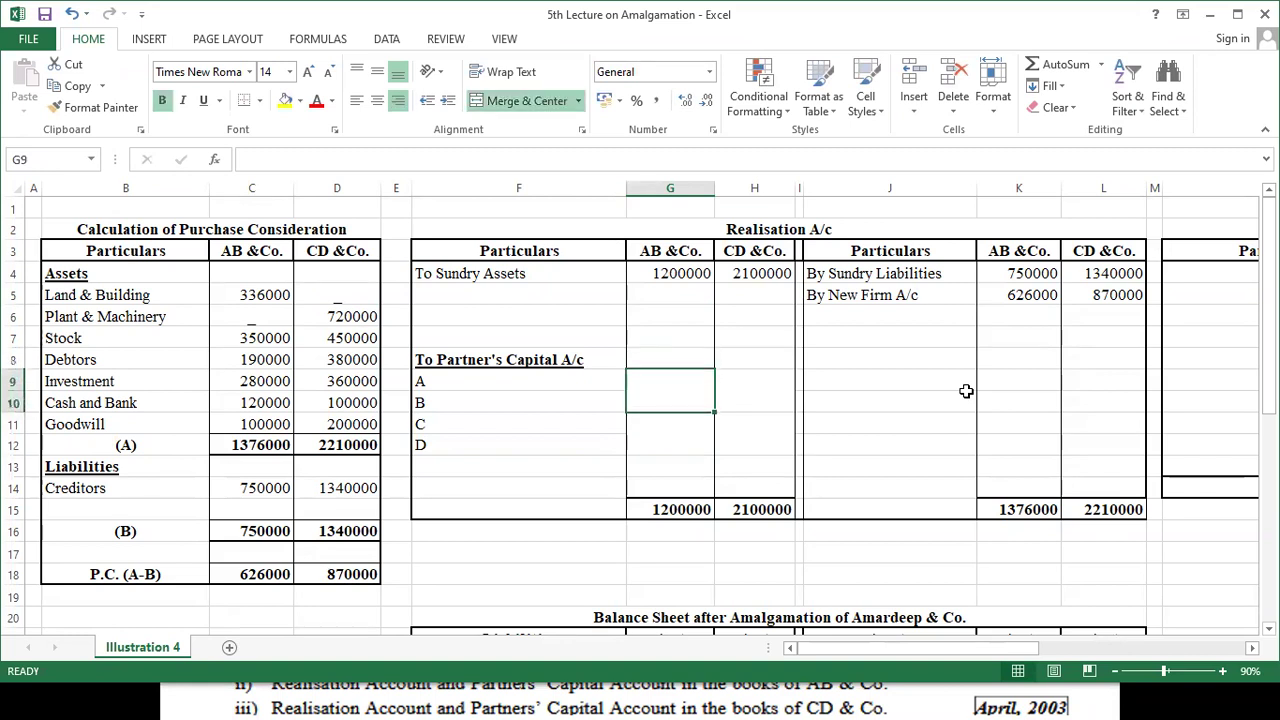
pyautogui.write('=')
pyautogui.press('Right')
pyautogui.press('Right')
pyautogui.press('Right')
pyautogui.press('Right')
pyautogui.press('Down')
pyautogui.press('Down')
pyautogui.press('Down')
pyautogui.press('Down')
pyautogui.press('Down')
pyautogui.press('Down')
pyautogui.write('=')
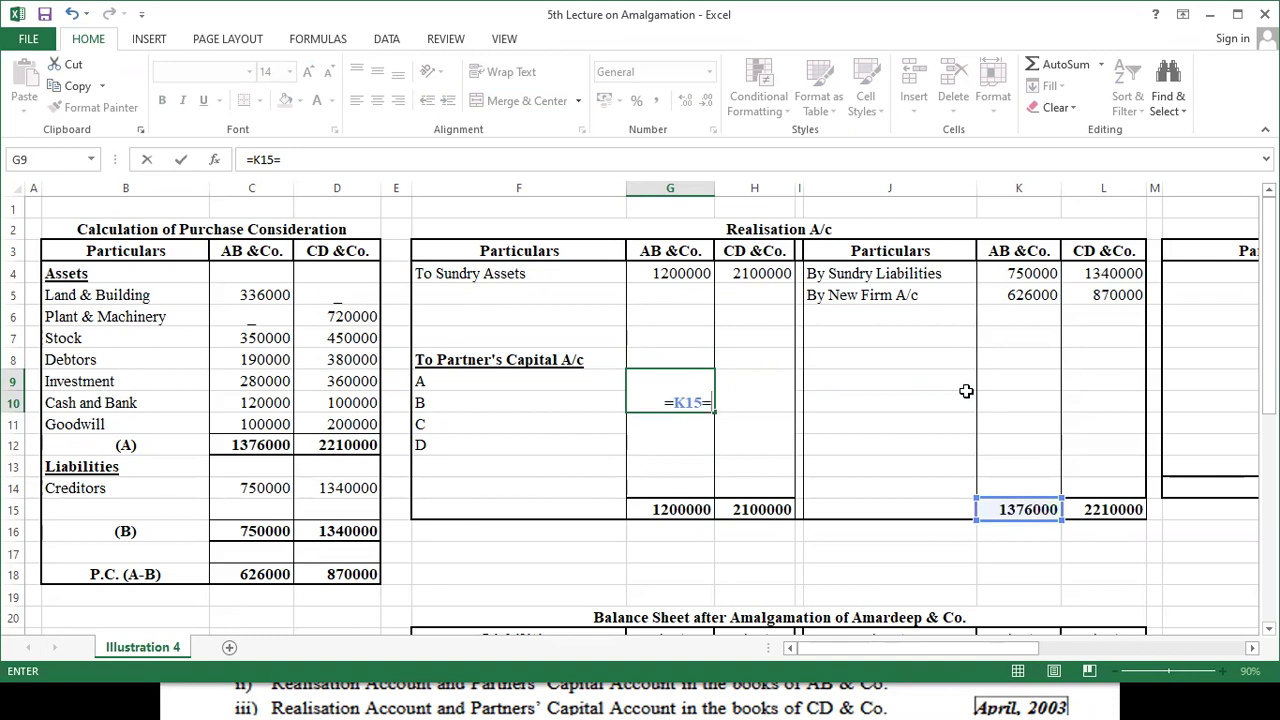
pyautogui.press('BackSpace')
pyautogui.write('-120000')
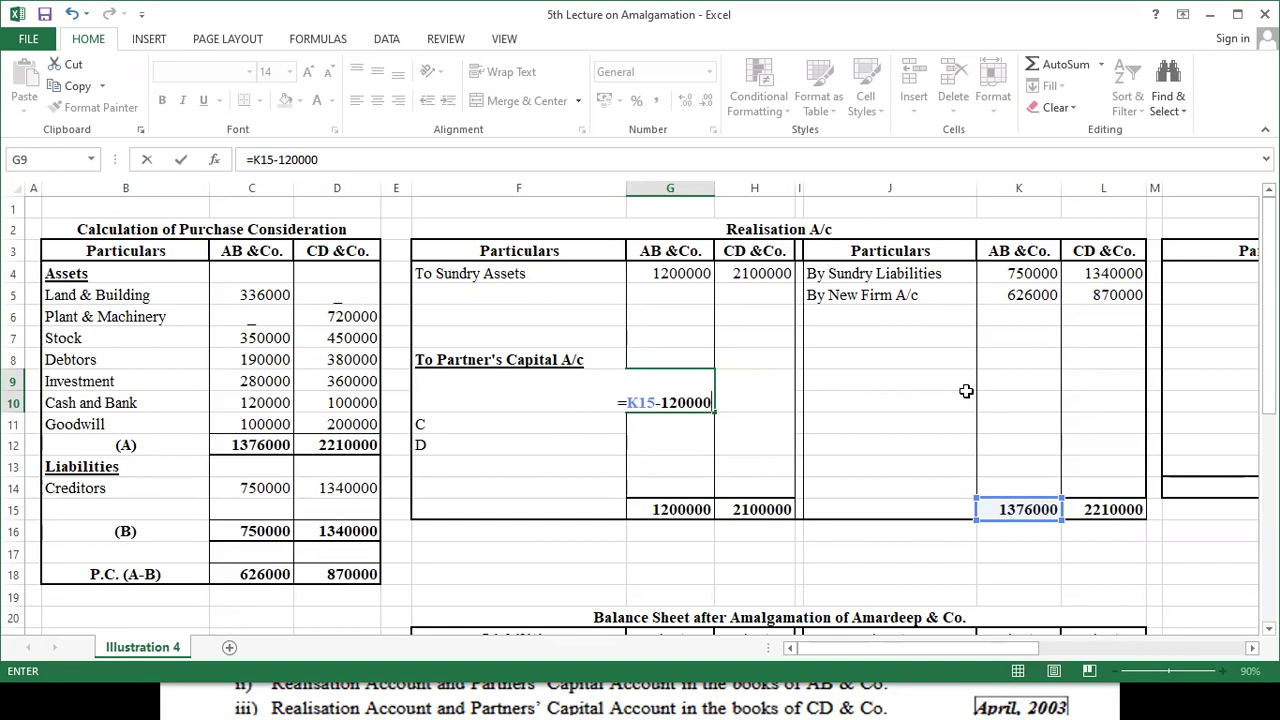
pyautogui.press('Return')
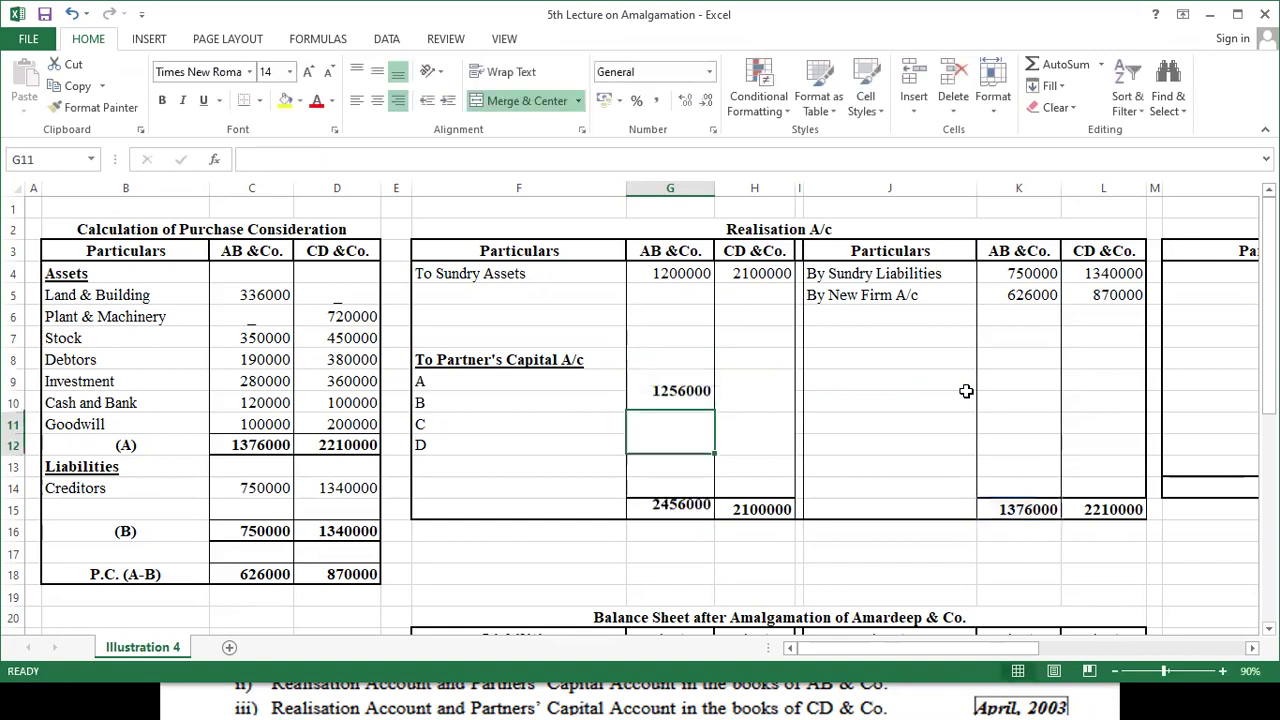
# - Correct the AB & Co. profit formula in G9 to =K15-1200000
pyautogui.press('Up')
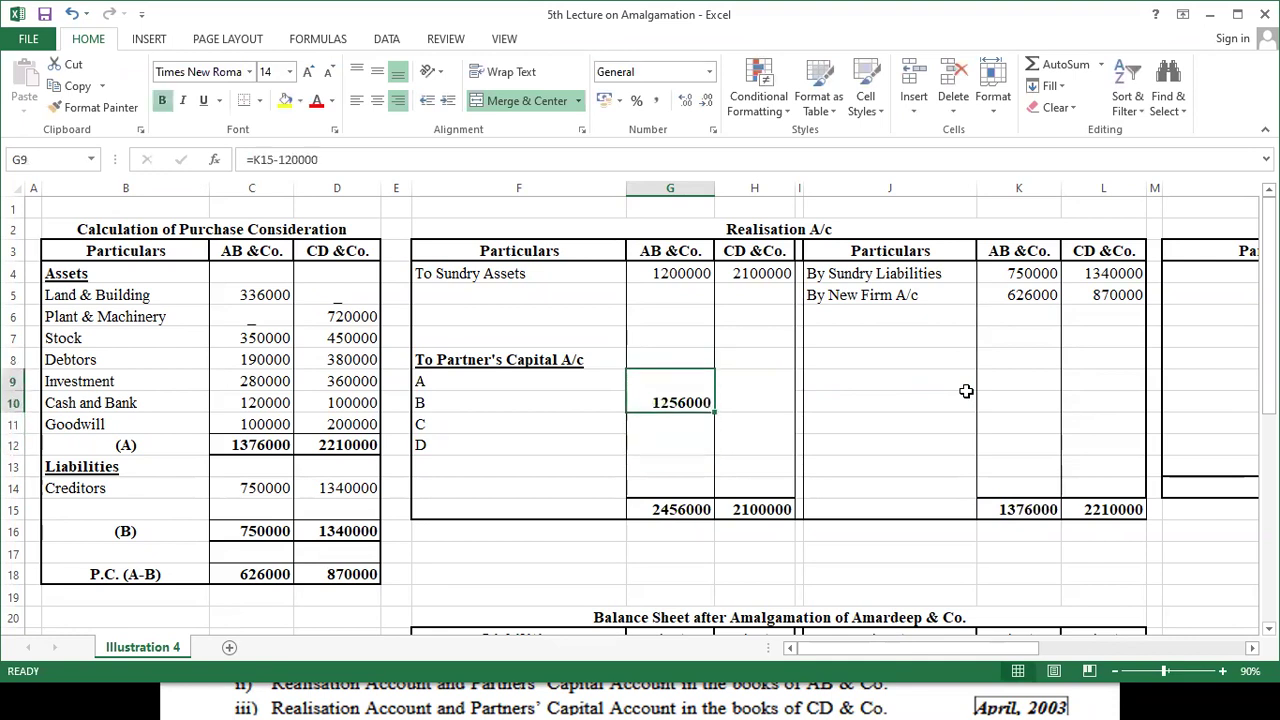
pyautogui.doubleClick(698, 400)
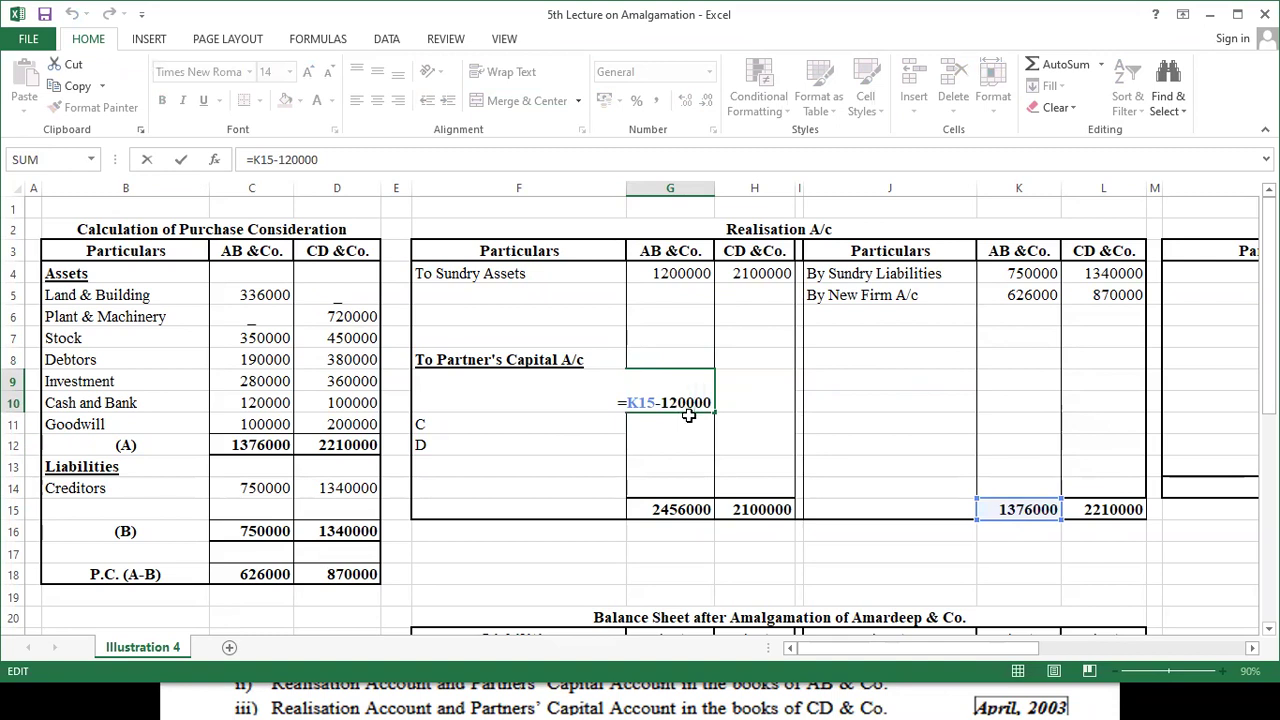
pyautogui.write('0')
pyautogui.press('Return')
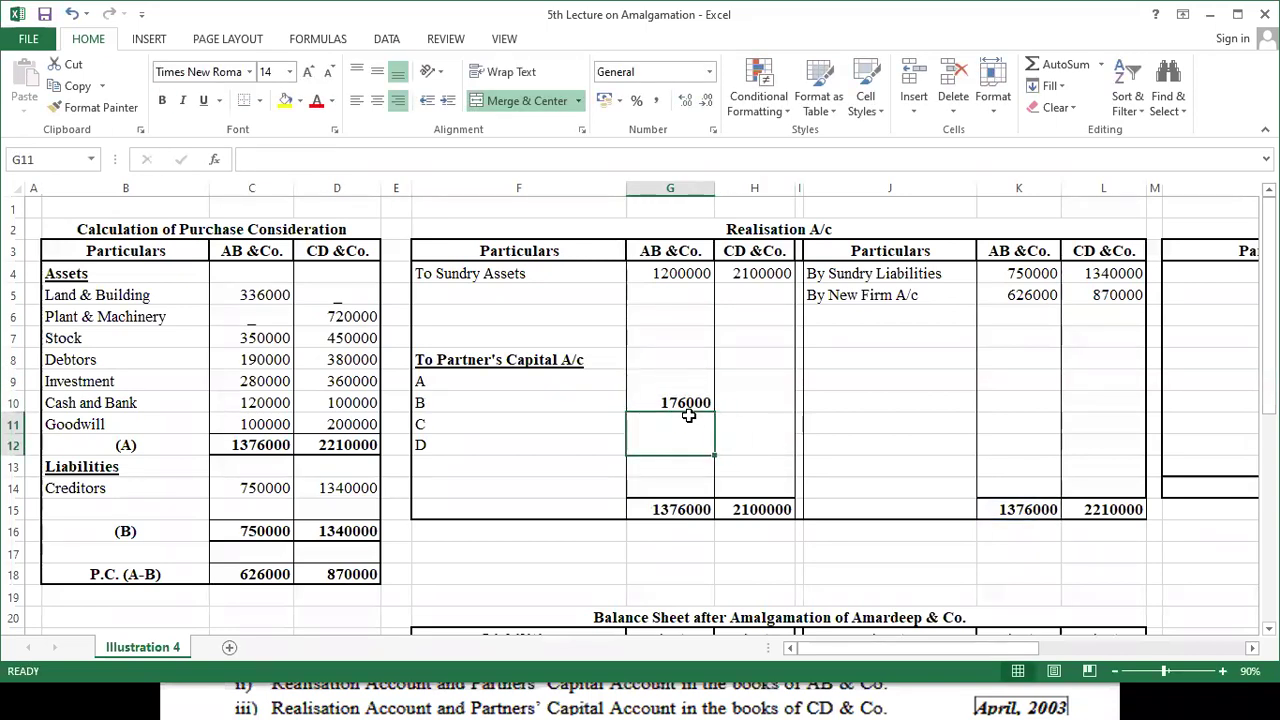
# - Enter "_" in H9 and G11 where no profit applies, and 0 in H11 for CD & Co
pyautogui.press('Right')
pyautogui.press('Up')
pyautogui.press('Up')
pyautogui.write('_')
pyautogui.click(689, 415)
pyautogui.write('_')
pyautogui.press('Right')
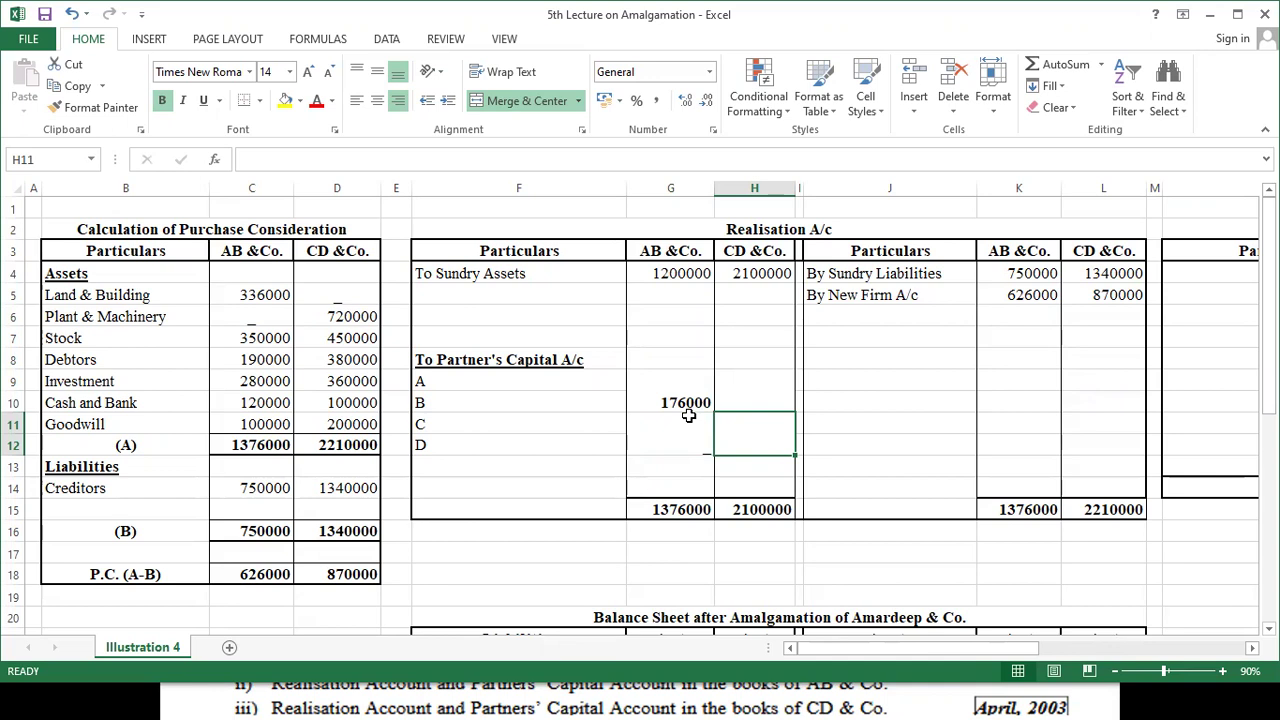
pyautogui.write('0')
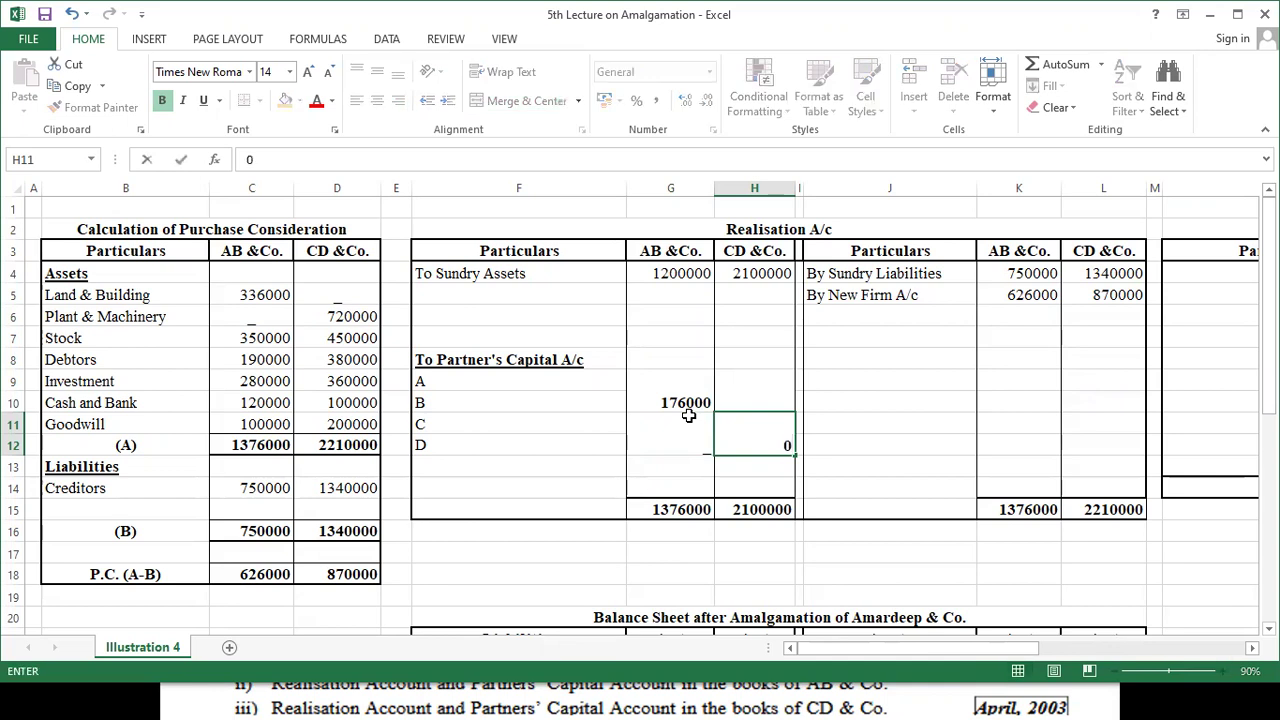
pyautogui.click(689, 415)
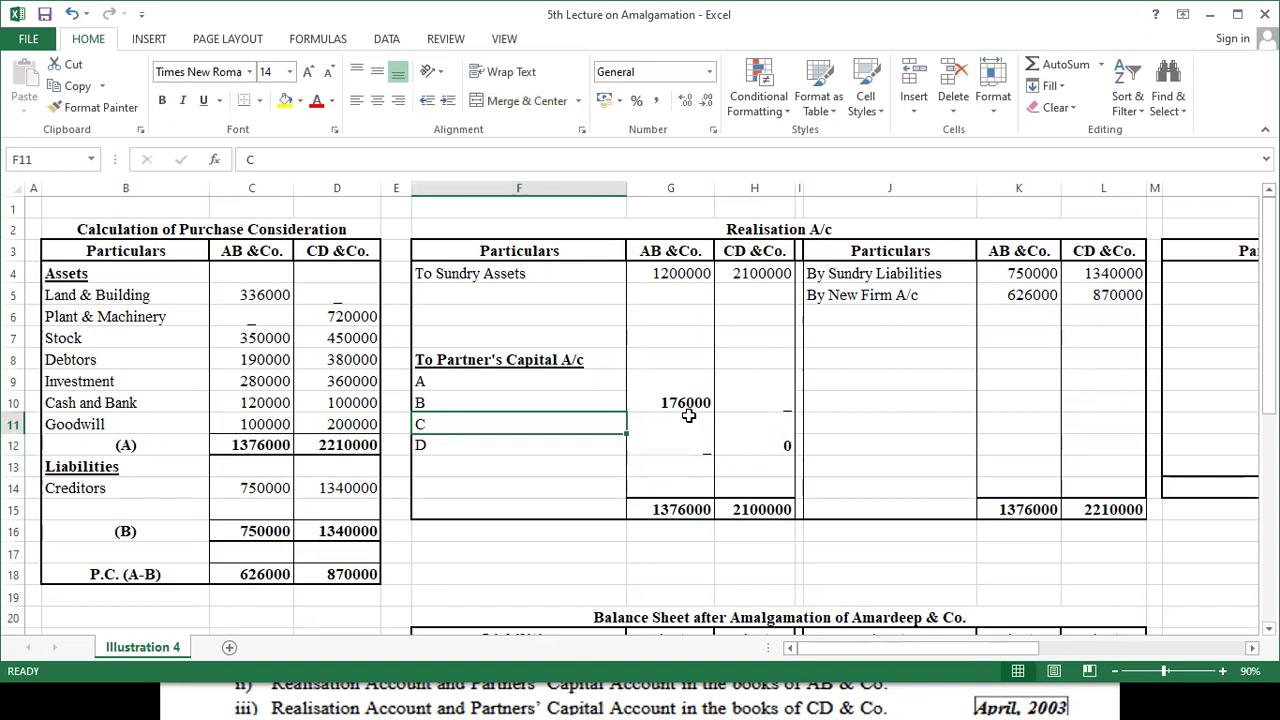
# - Add partner A's profit share of 88000 after the letter A in F9, separated by spaces
pyautogui.press('Up')
pyautogui.press('Left')
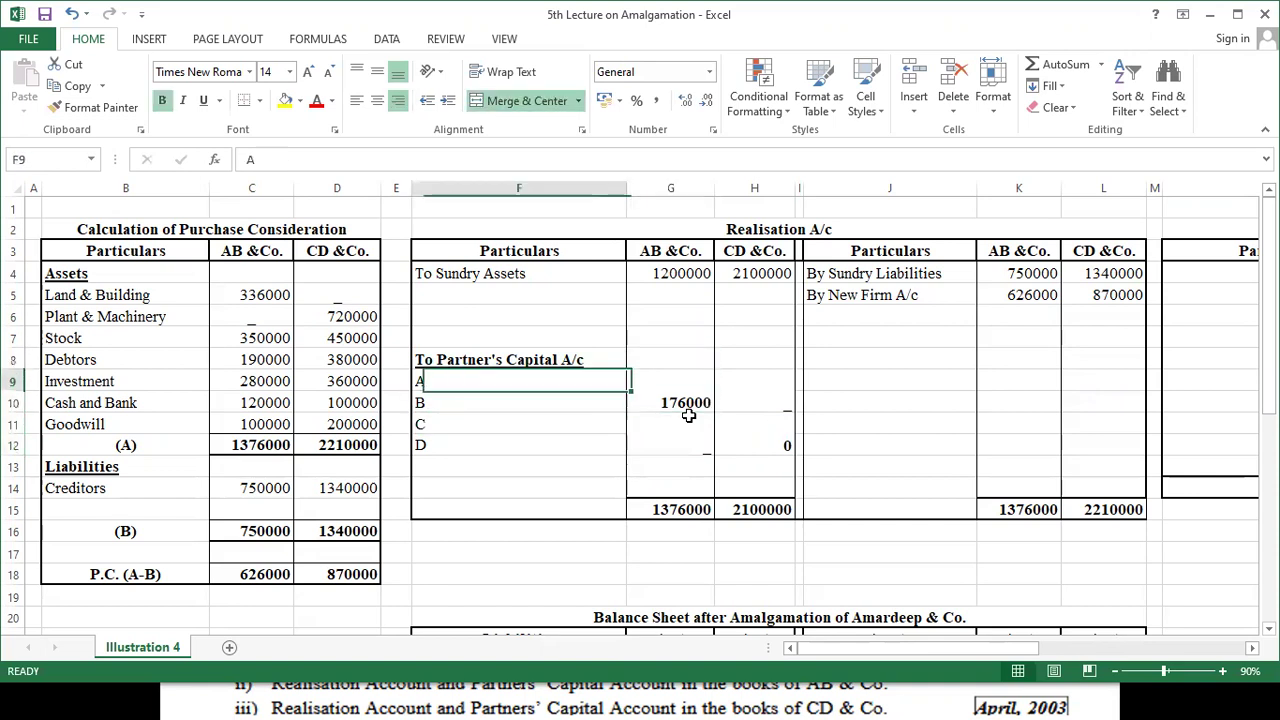
pyautogui.doubleClick(566, 382)
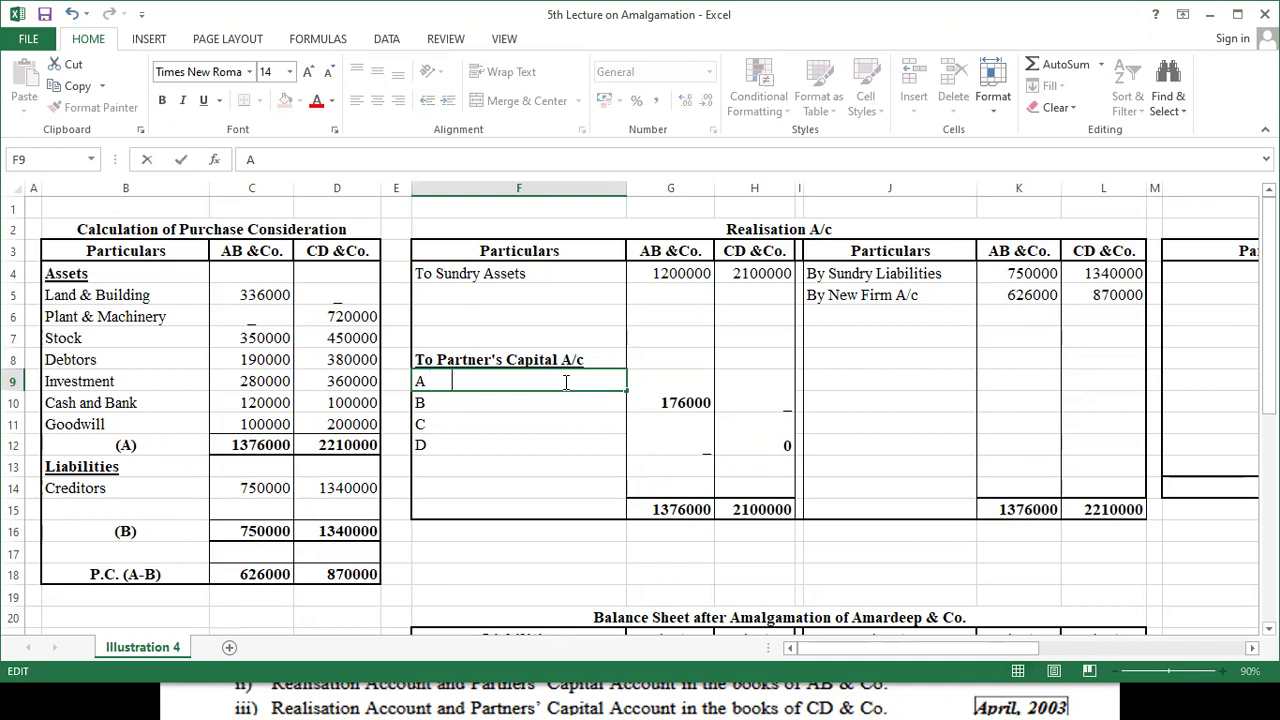
pyautogui.write('88000')
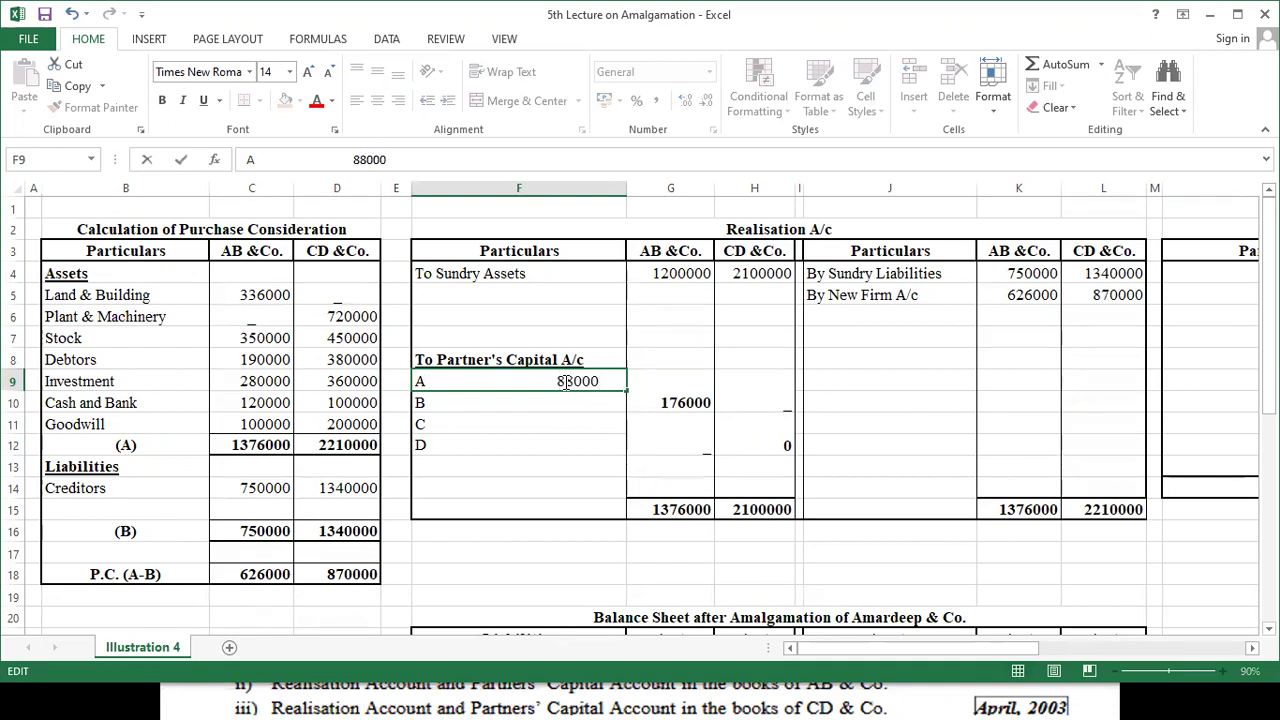
pyautogui.press('Return')
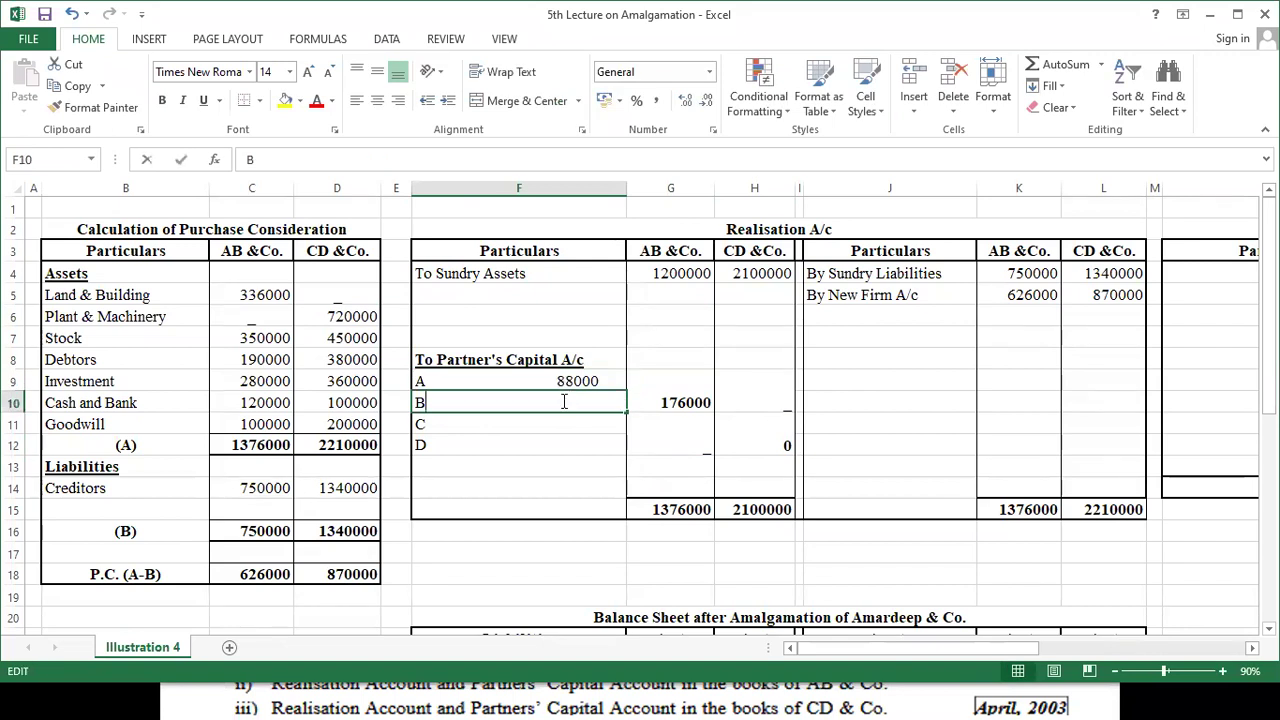
# - Add partner B's profit share of 88000 after the letter B in F10, spaced to align with A's amount, and underline it
pyautogui.doubleClick(564, 401)
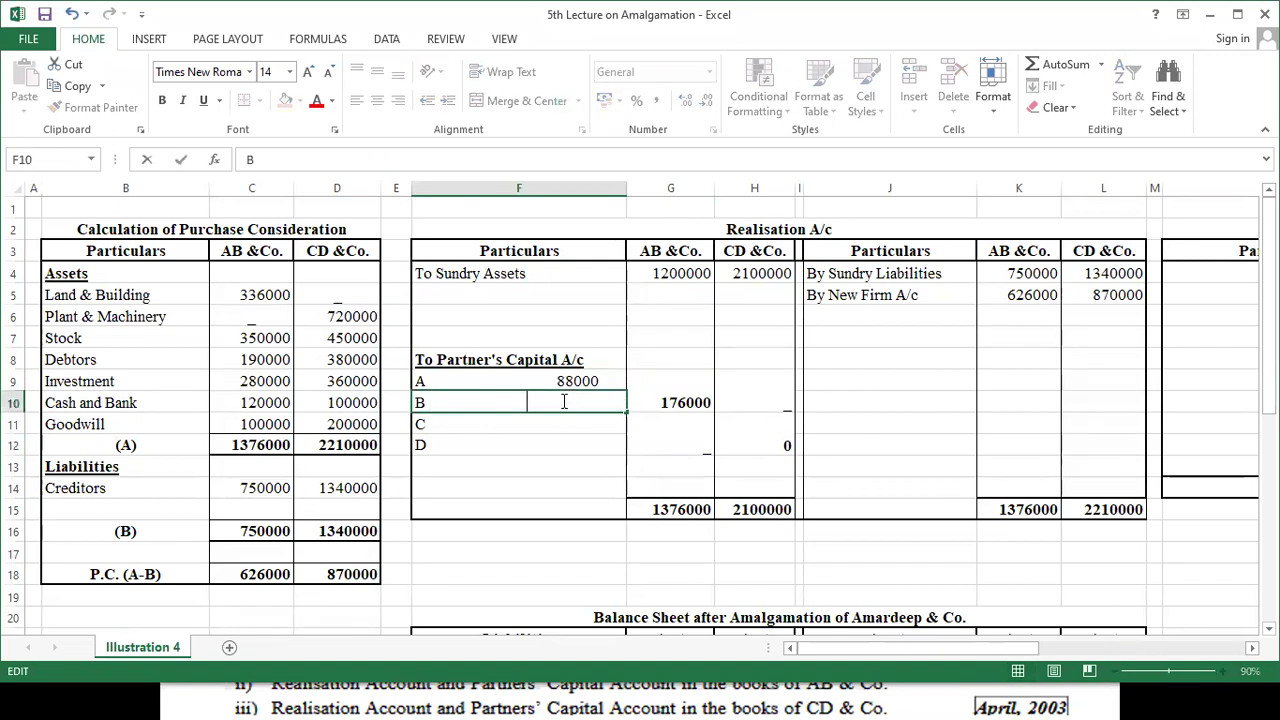
pyautogui.write('88000')
pyautogui.hotkey('shift', 'Left')
pyautogui.hotkey('shift', 'Left')
pyautogui.hotkey('shift', 'Left')
pyautogui.hotkey('shift', 'Left')
pyautogui.hotkey('shift', 'Left')
pyautogui.hotkey('shift', 'Left')
pyautogui.hotkey('shift', 'Left')
pyautogui.hotkey('shift', 'Left')
pyautogui.hotkey('shift', 'Left')
pyautogui.hotkey('shift', 'Left')
pyautogui.hotkey('shift', 'Left')
pyautogui.hotkey('shift', 'Left')
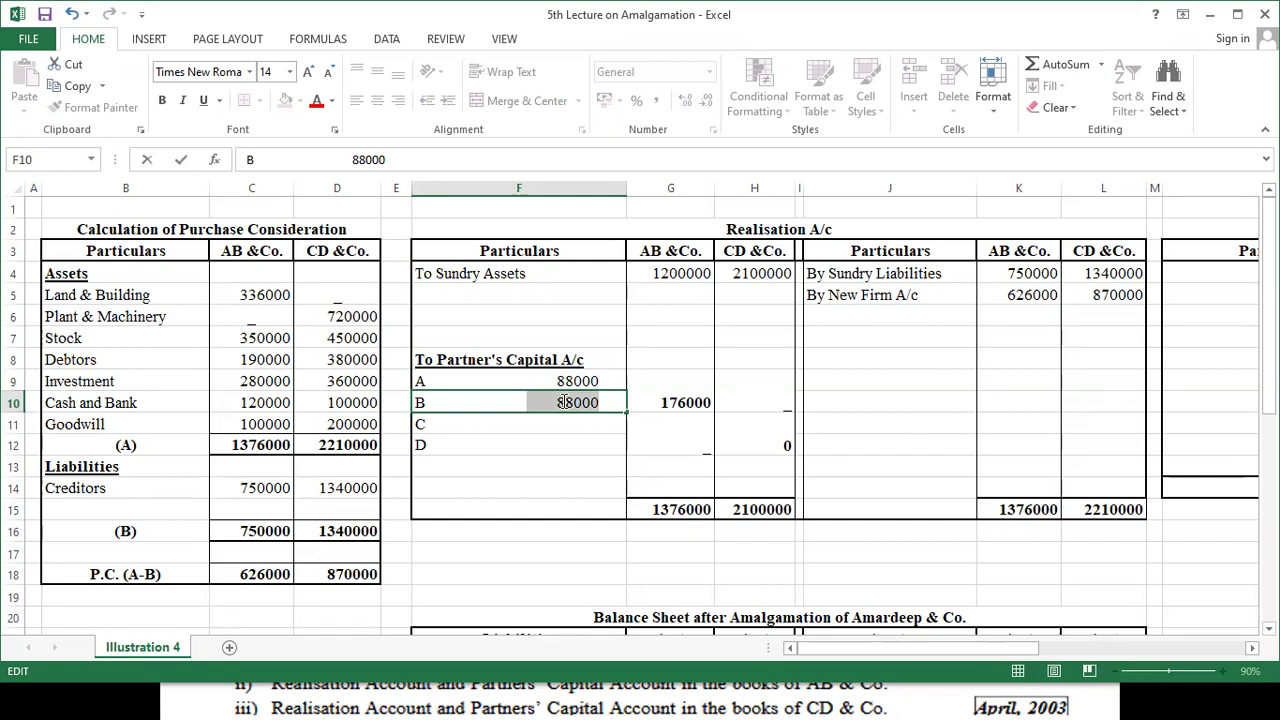
pyautogui.hotkey('ctrl', 'u')
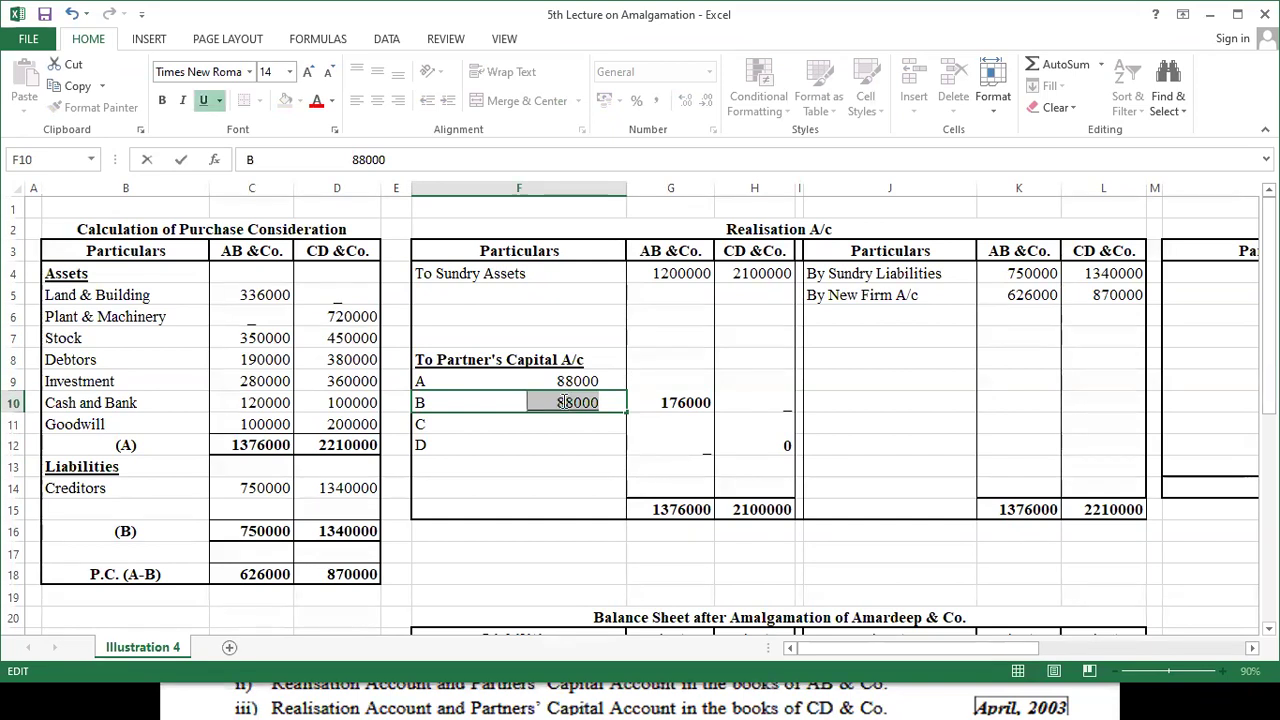
pyautogui.press('End')
pyautogui.press('Return')
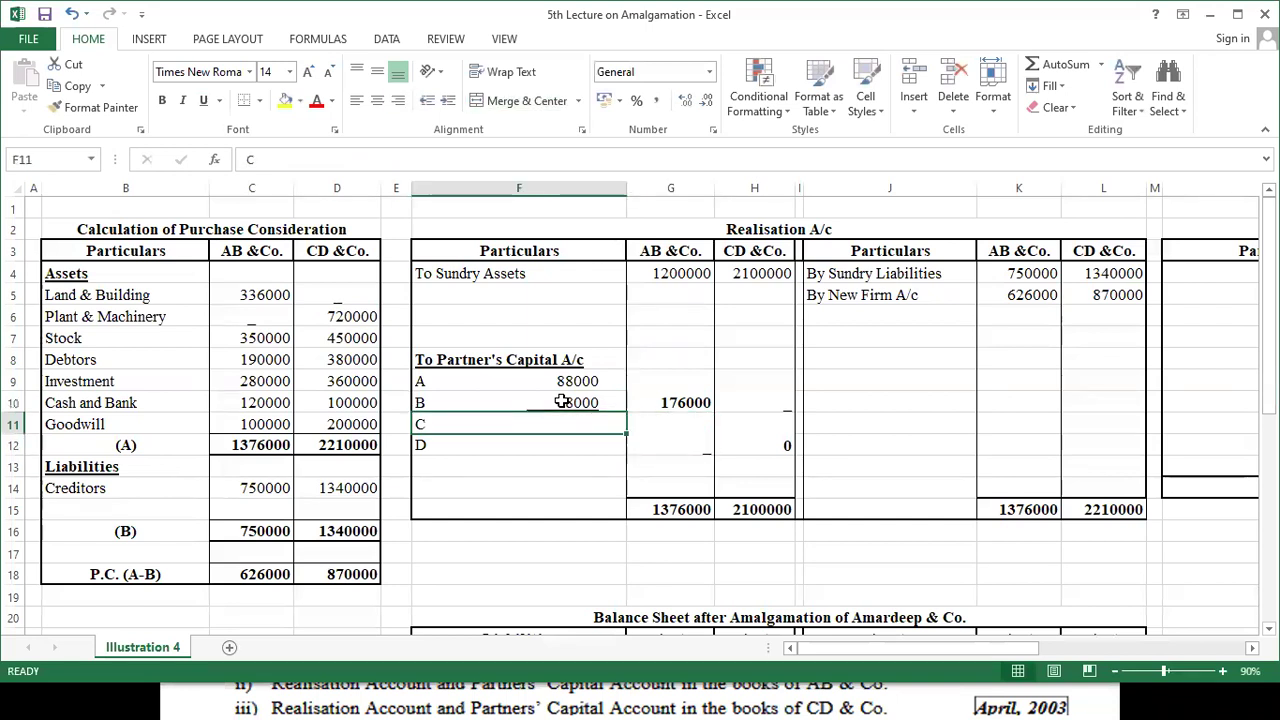
# - Replace CD & Co.'s realisation profit in merged cell H11 with the formula =L15-2100000
pyautogui.press('Right')
pyautogui.press('Right')
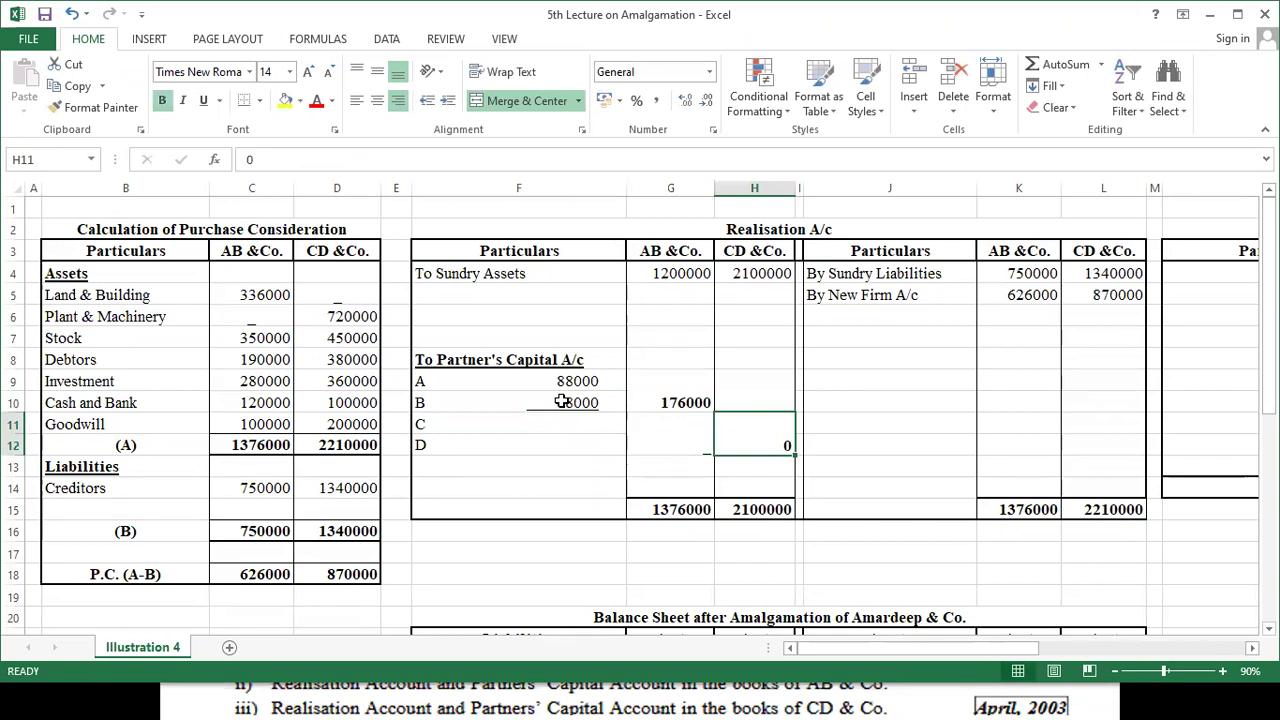
pyautogui.write('=')
pyautogui.press('Right')
pyautogui.press('Right')
pyautogui.press('Right')
pyautogui.press('Right')
pyautogui.press('Down')
pyautogui.press('Down')
pyautogui.press('Down')
pyautogui.press('Down')
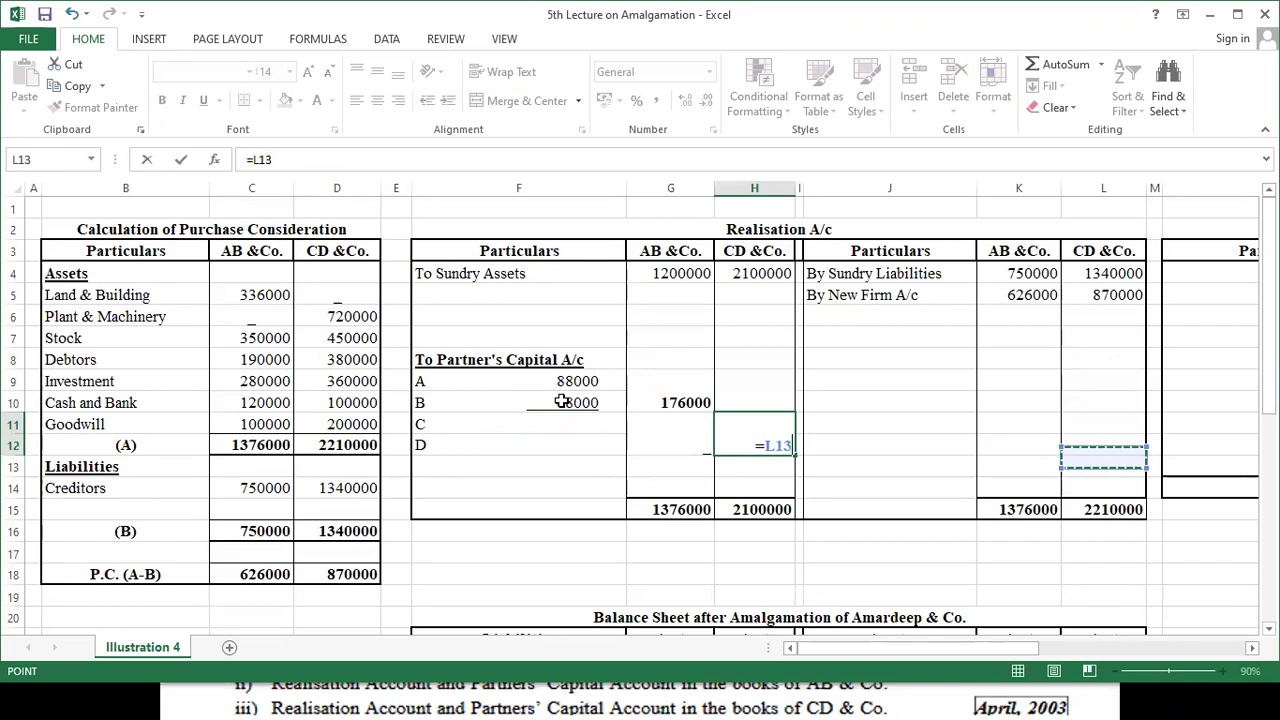
pyautogui.write('-')
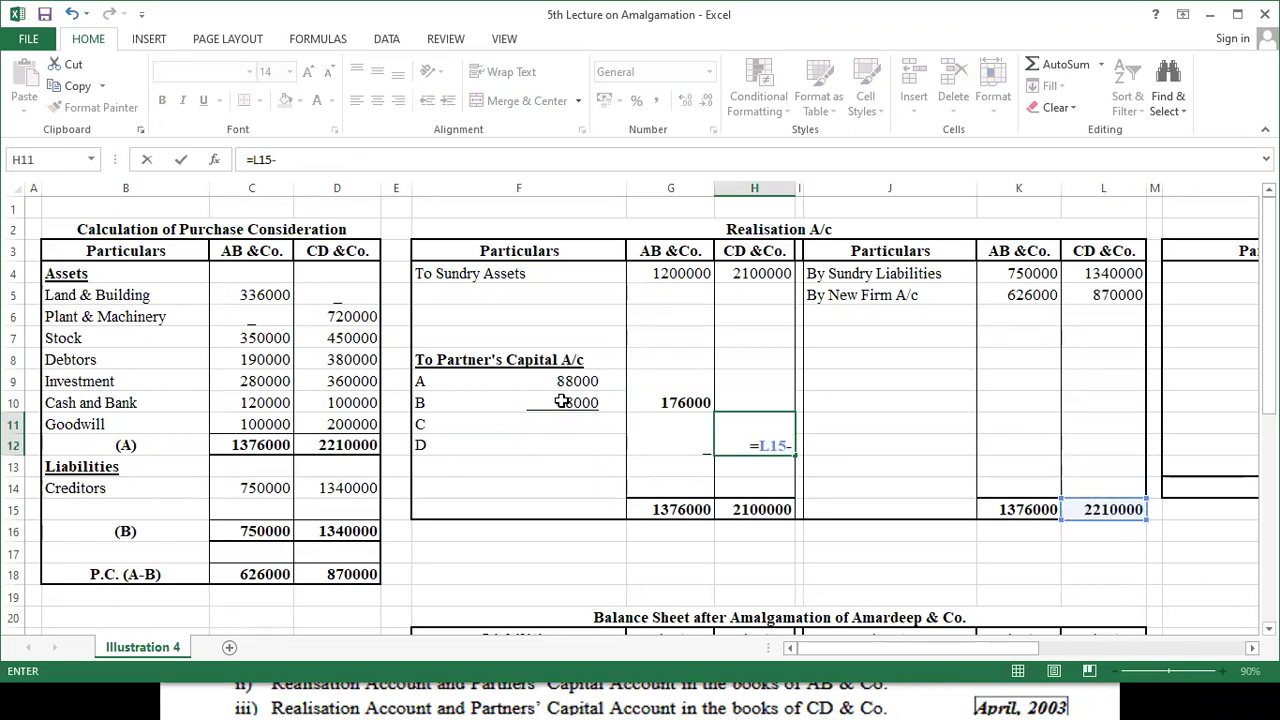
pyautogui.write('2100000')
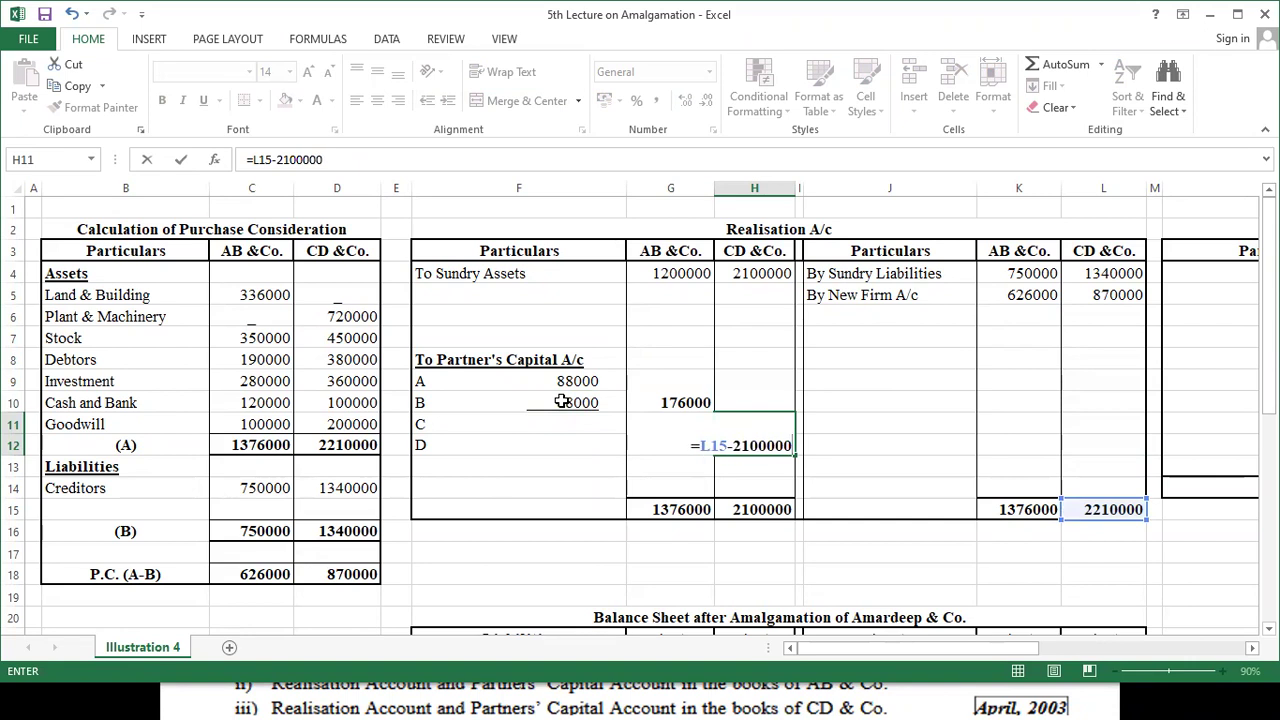
pyautogui.press('Return')
# - Add partner C's profit share of 55000 after the letter C in F11, aligned with the amounts above
pyautogui.press('Up')
pyautogui.press('Left')
pyautogui.press('Left')
pyautogui.press('Up')
pyautogui.doubleClick(547, 425)
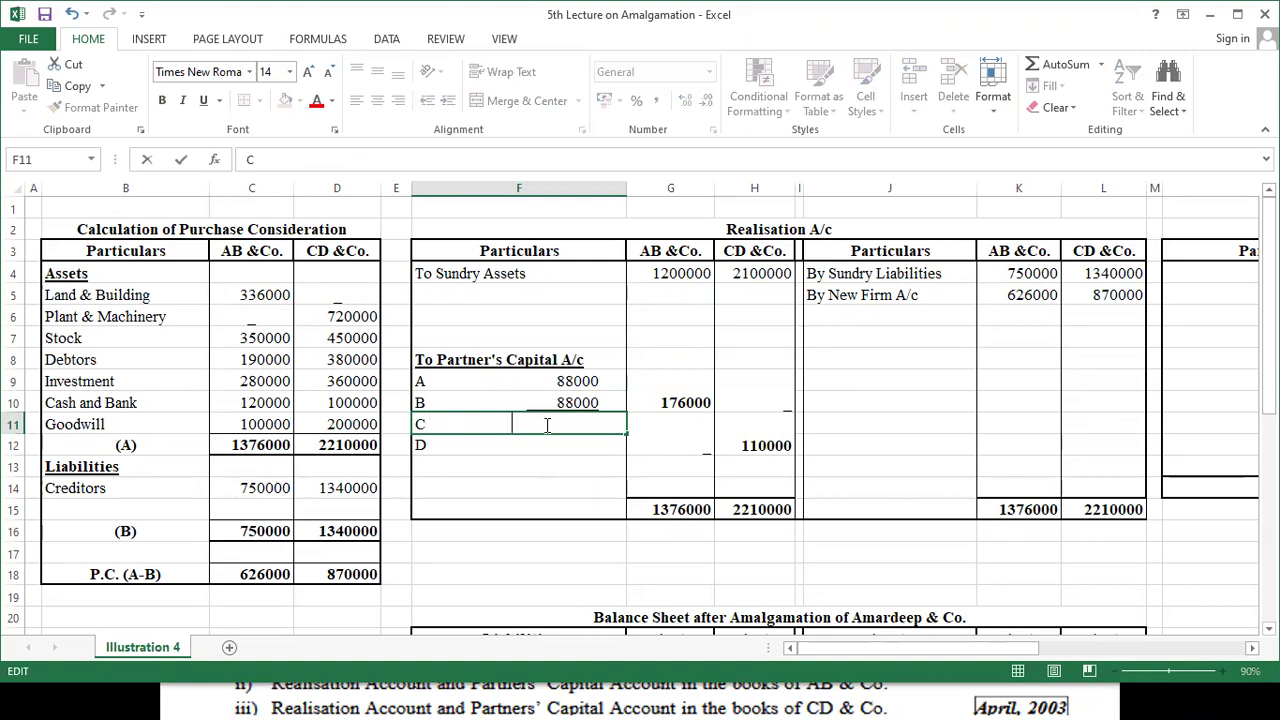
pyautogui.write('55000')
pyautogui.press('Return')
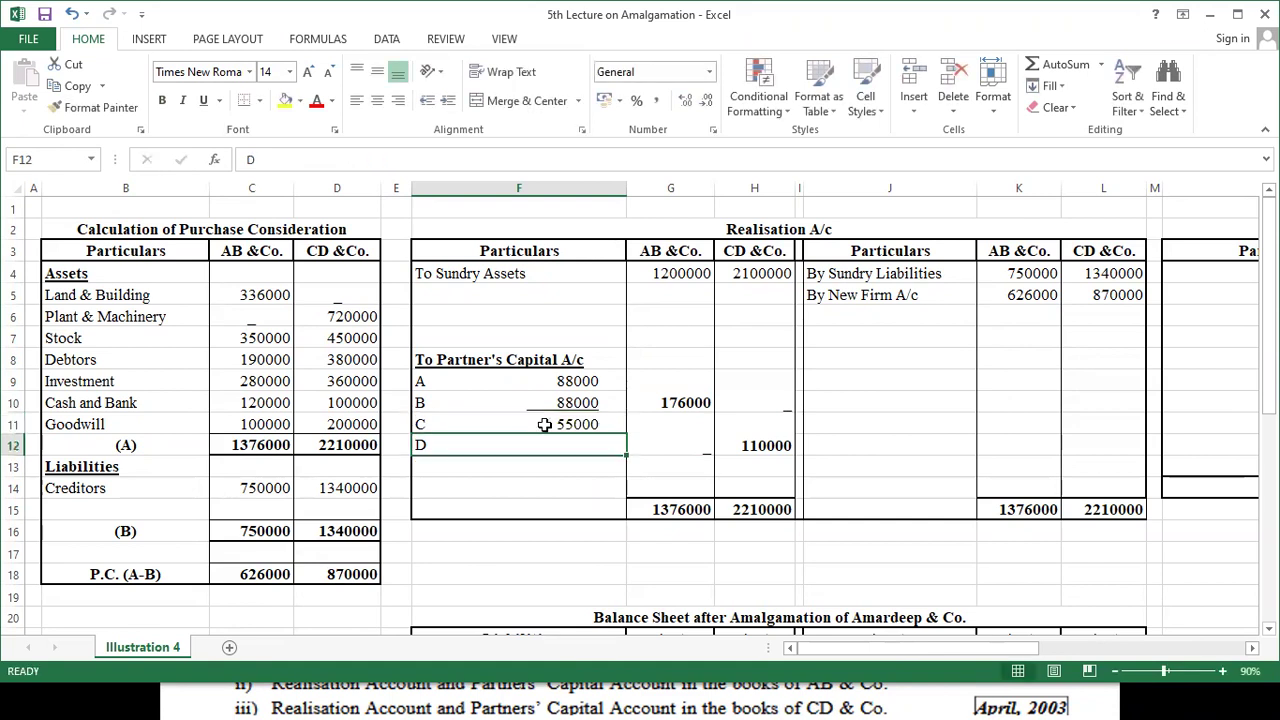
# - Add partner D's profit share of 55000 after the letter D in F12 and underline the amount
pyautogui.doubleClick(547, 442)
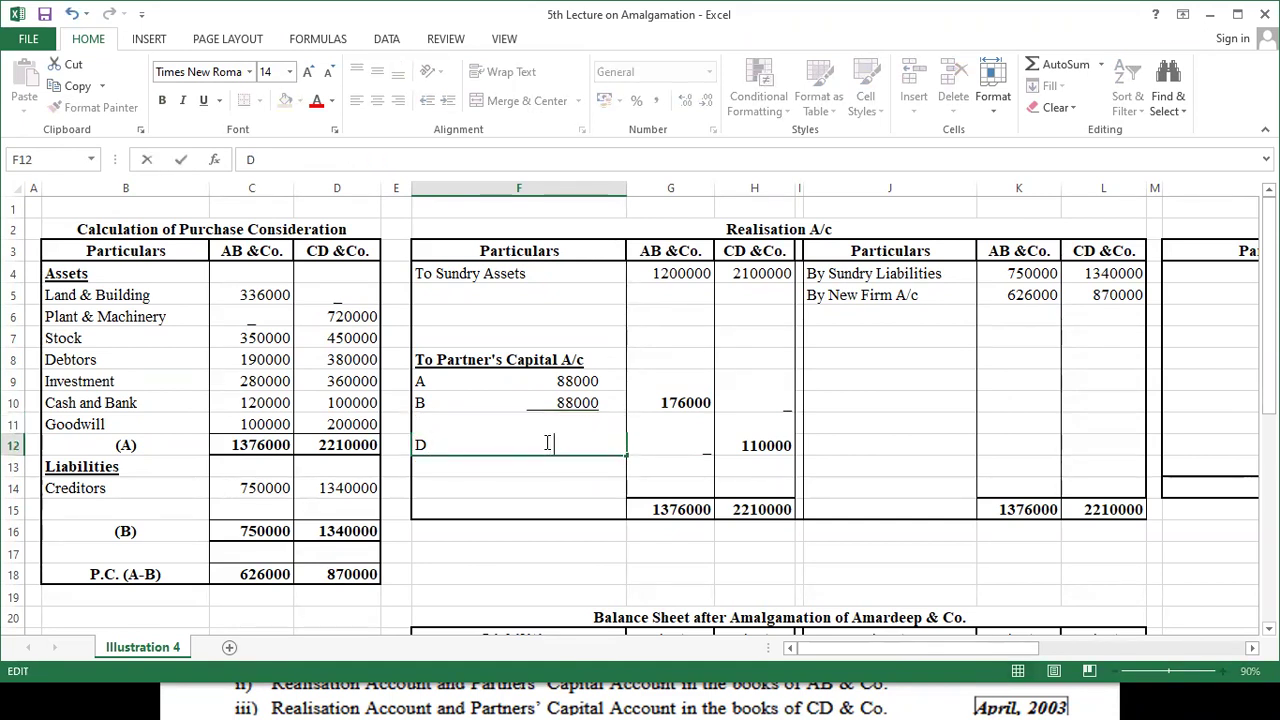
pyautogui.write('55000')
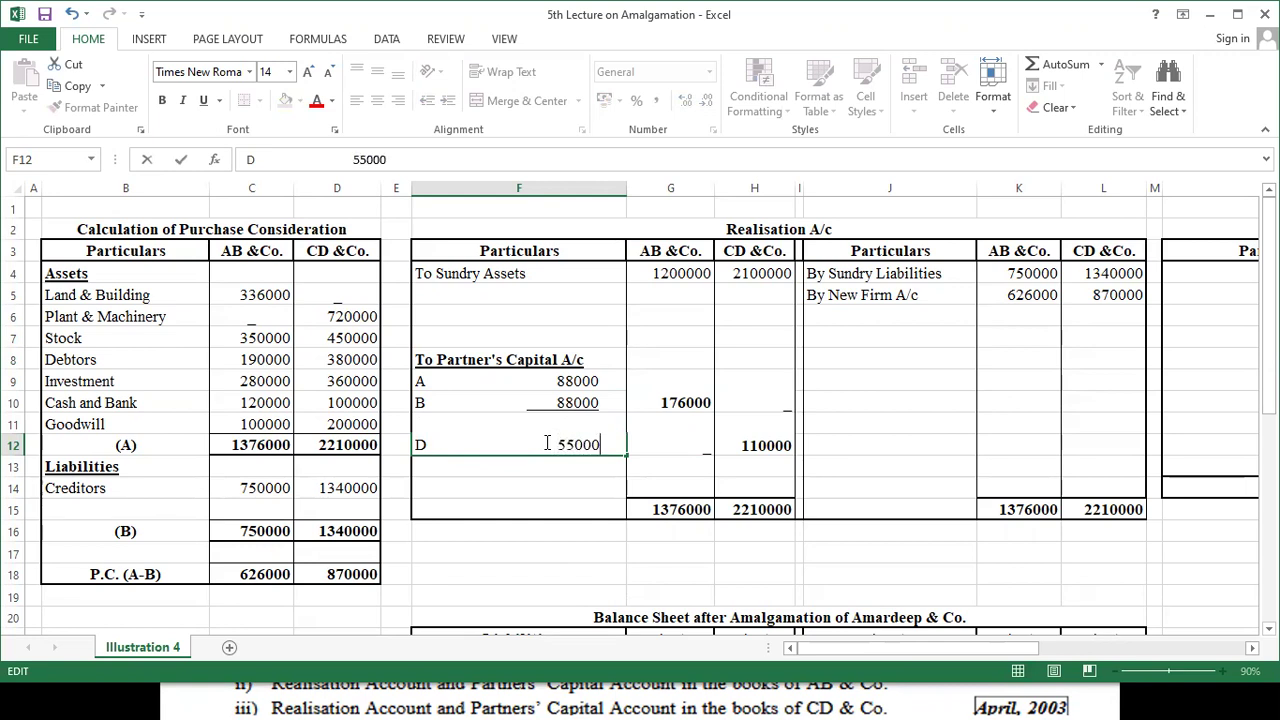
pyautogui.hotkey('shift', 'Left')
pyautogui.hotkey('shift', 'Left')
pyautogui.hotkey('shift', 'Left')
pyautogui.hotkey('shift', 'Left')
pyautogui.hotkey('shift', 'Left')
pyautogui.hotkey('shift', 'Left')
pyautogui.hotkey('shift', 'Left')
pyautogui.hotkey('shift', 'Left')
pyautogui.hotkey('shift', 'Left')
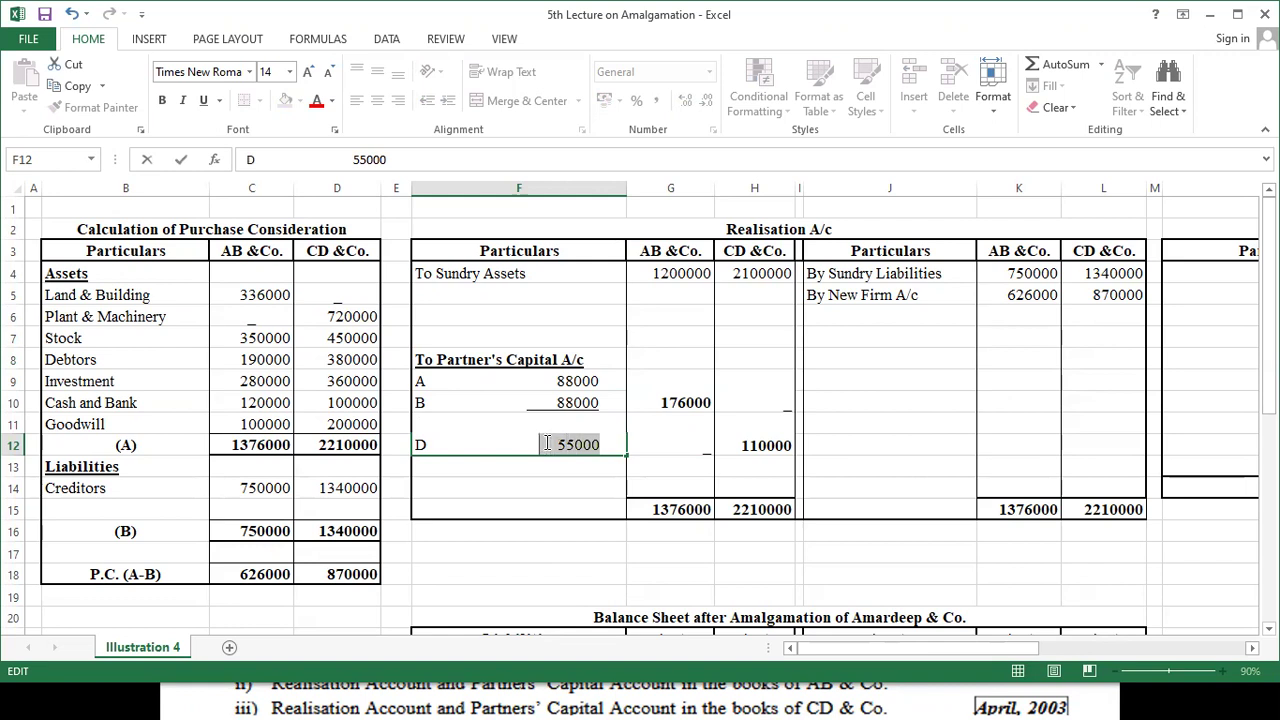
pyautogui.press('Return')
# - Enter "By Balance B/d" in T4 as the first credit-side entry of the Partner's Capital A/c
pyautogui.press('Right')
pyautogui.press('Right')
pyautogui.press('Right')
pyautogui.press('Right')
pyautogui.press('Right')
pyautogui.press('Right')
pyautogui.press('Right')
pyautogui.press('Right')
pyautogui.press('Right')
pyautogui.press('Right')
pyautogui.press('Right')
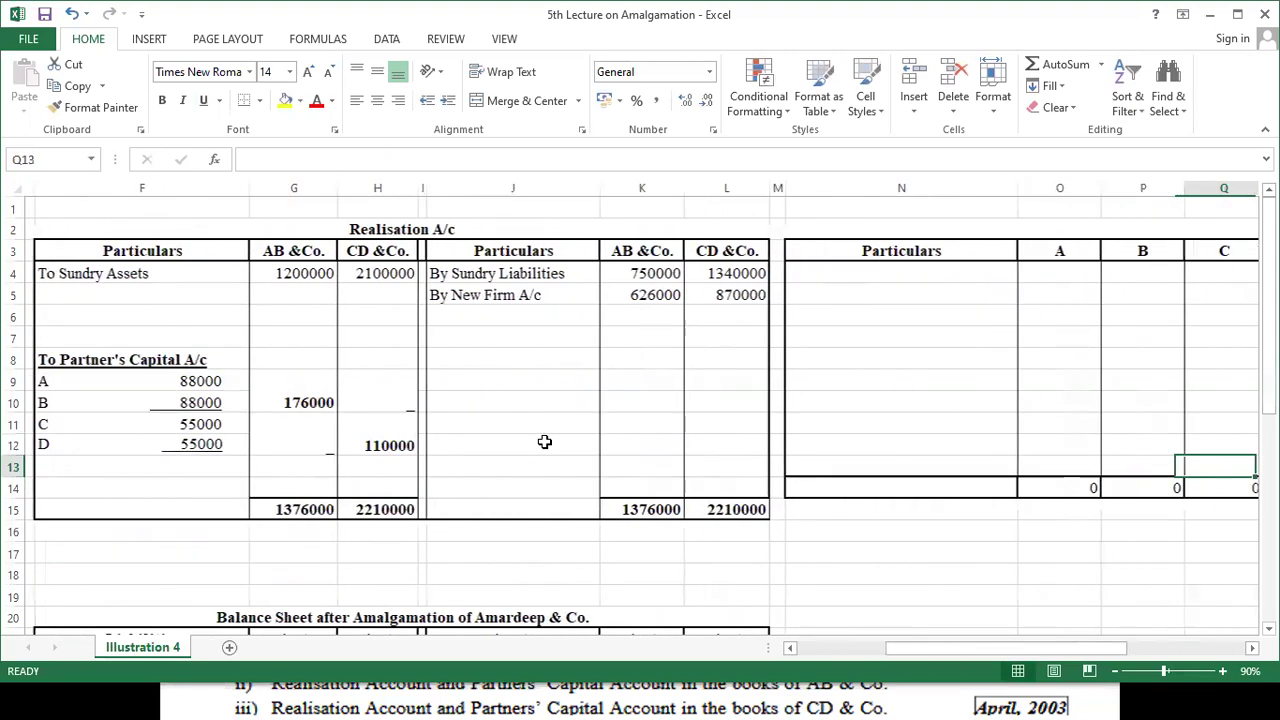
pyautogui.press('Right')
pyautogui.press('Right')
pyautogui.press('Right')
pyautogui.press('Right')
pyautogui.press('Right')
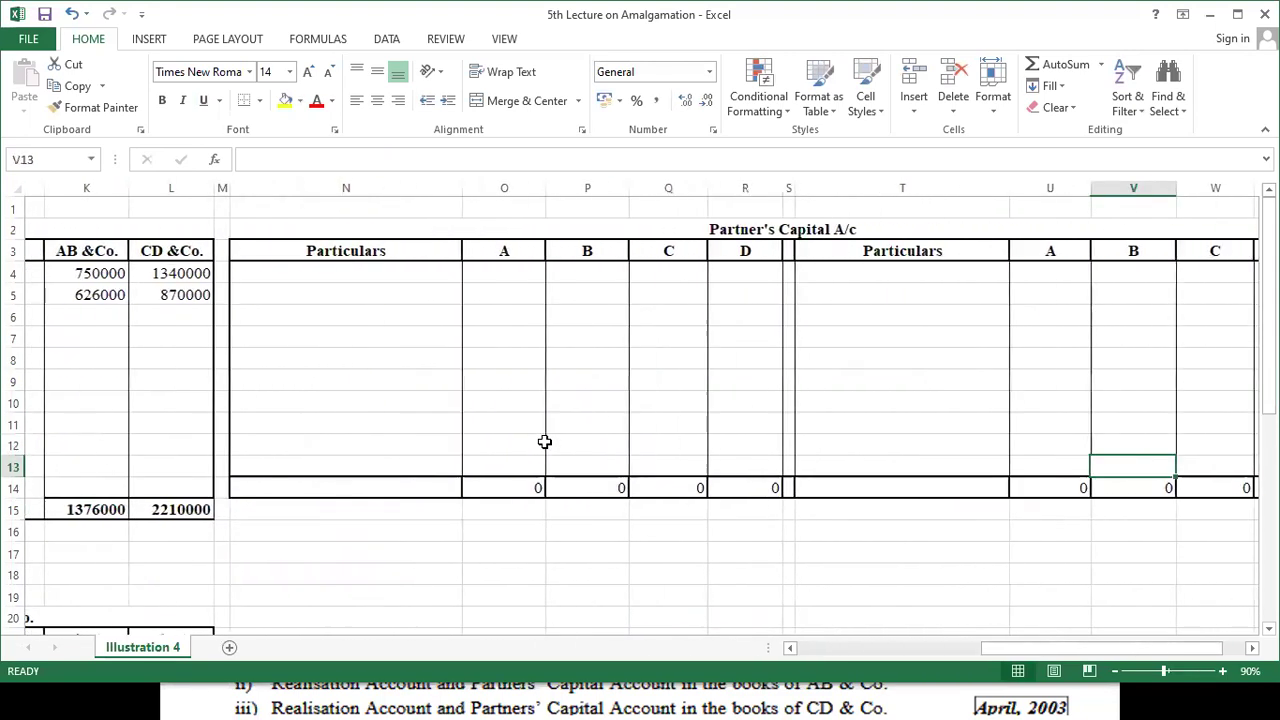
pyautogui.press('Up')
pyautogui.press('Up')
pyautogui.press('Up')
pyautogui.press('Up')
pyautogui.press('Up')
pyautogui.press('Up')
pyautogui.press('Up')
pyautogui.press('Up')
pyautogui.press('Up')
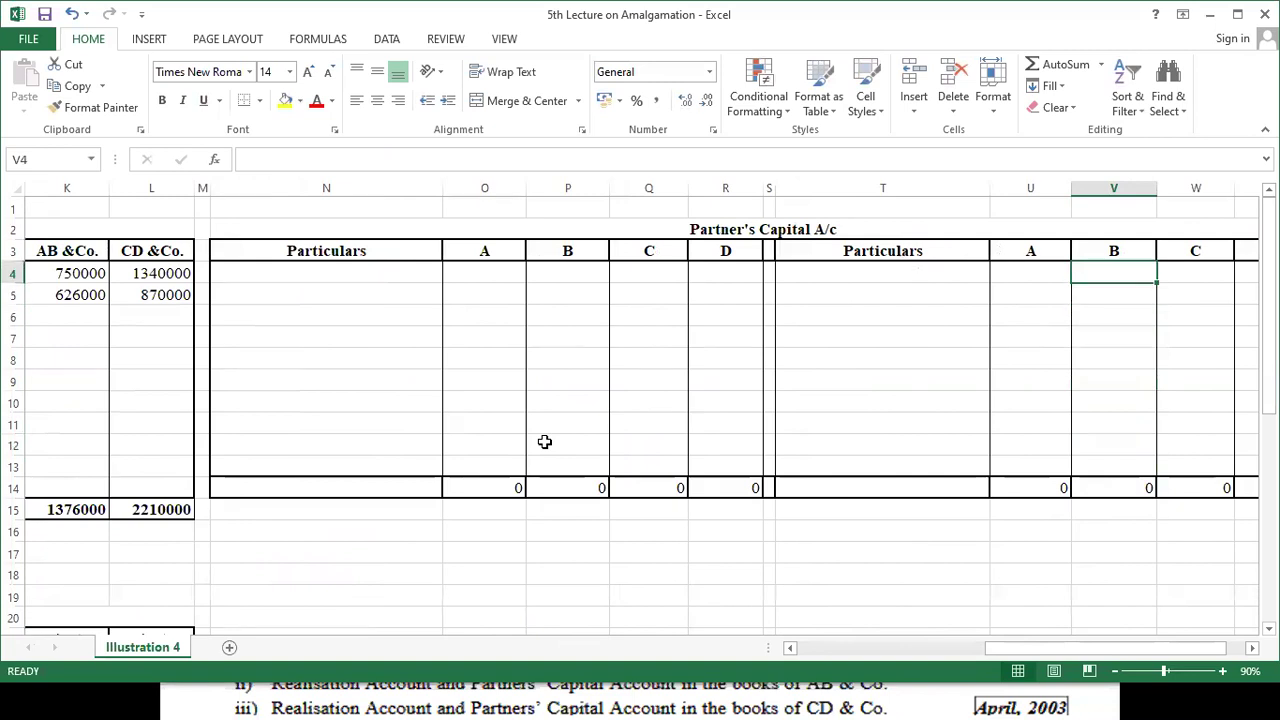
pyautogui.press('Left')
pyautogui.press('Left')
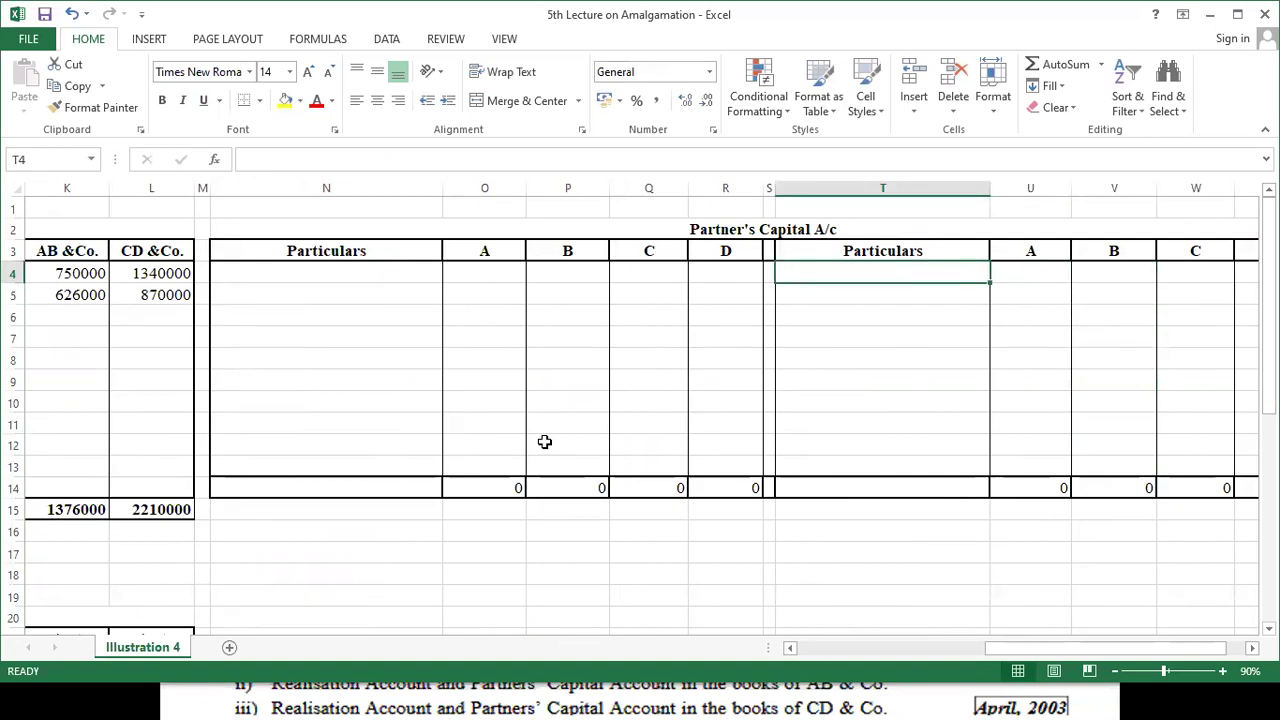
pyautogui.write('By Balance ')
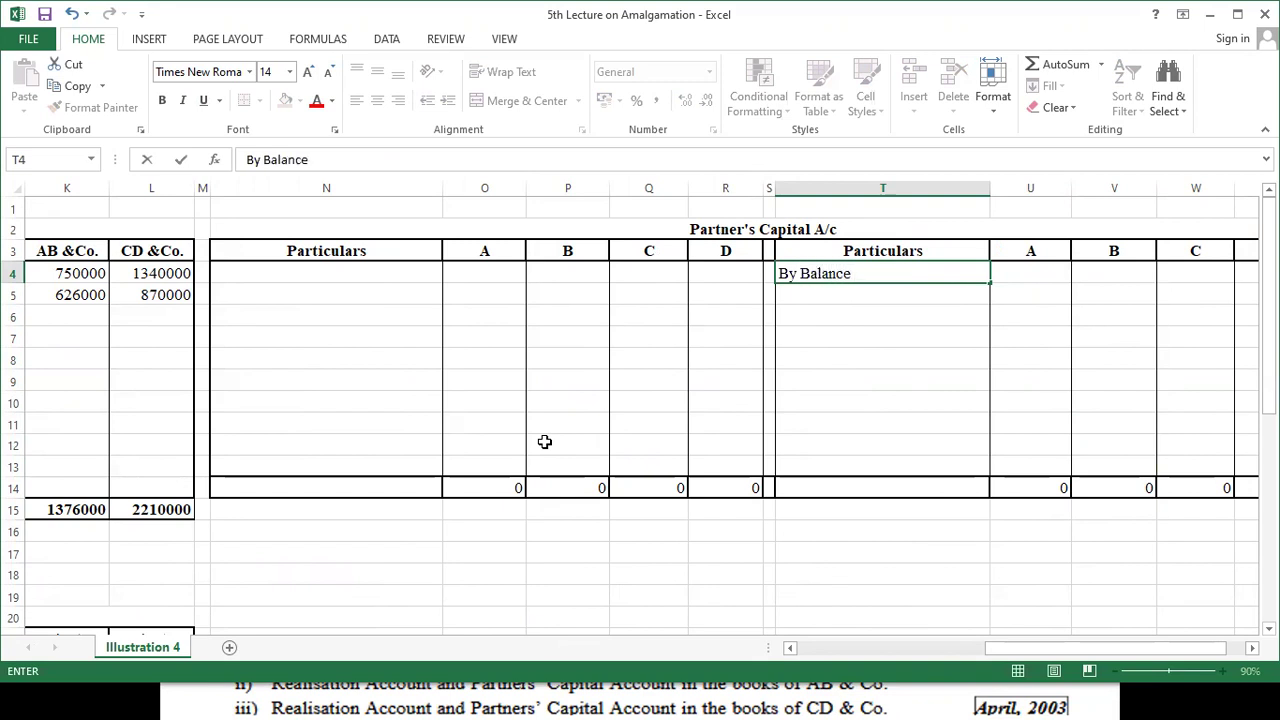
pyautogui.write('B/d')
pyautogui.press('Tab')
# - Change the capital "B" of "B/d" in T4 to lowercase so the entry reads "By Balance b/d"
pyautogui.press('Left')
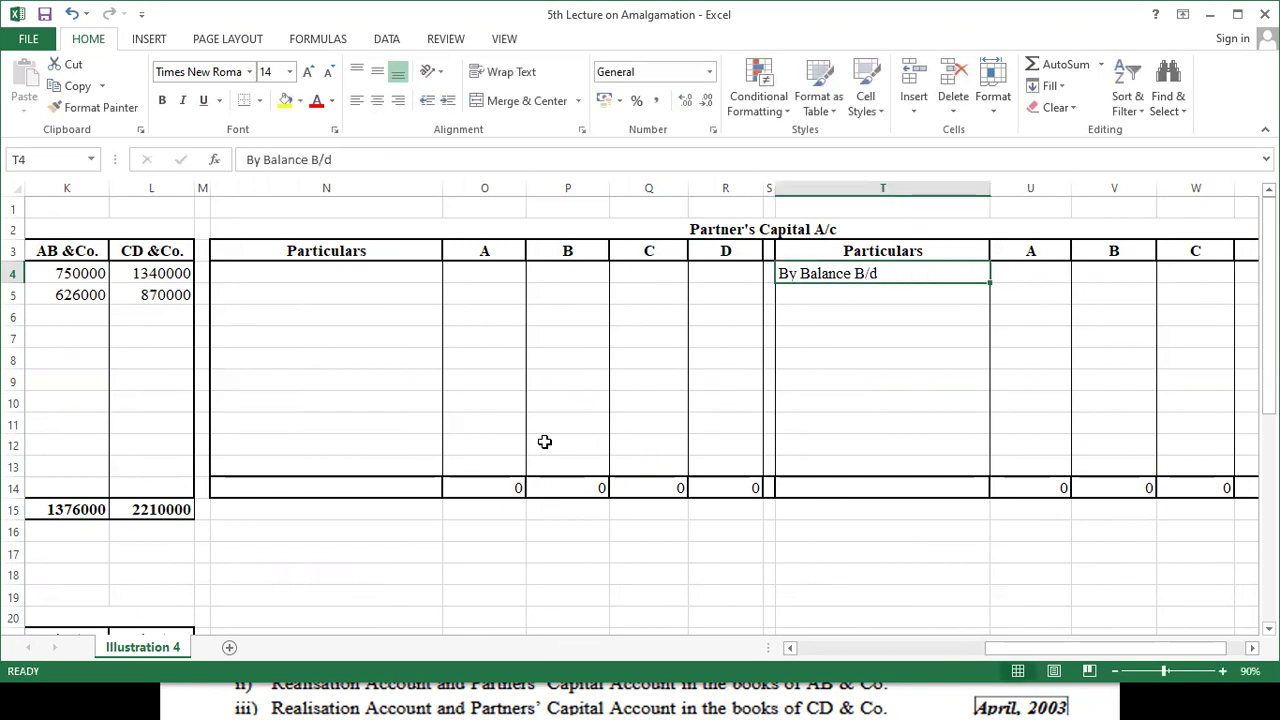
pyautogui.doubleClick(856, 277)
pyautogui.moveTo(856, 277); pyautogui.dragTo(866, 279)
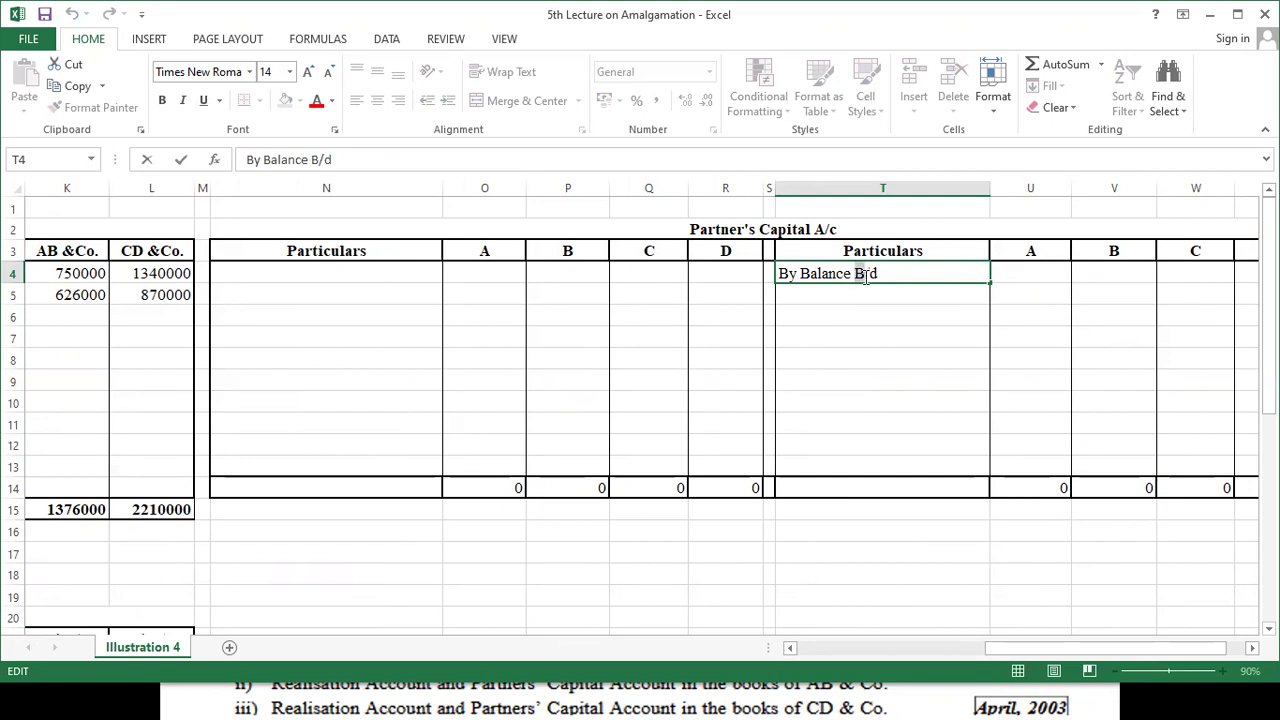
pyautogui.write('b')
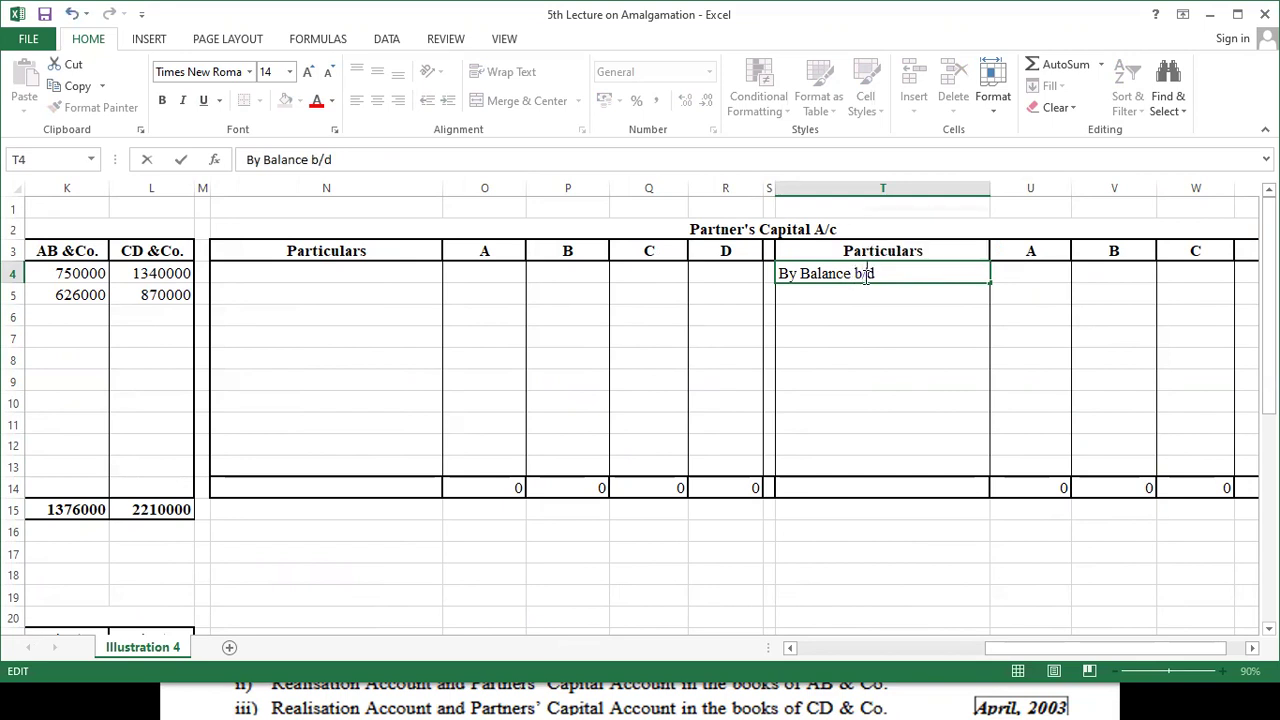
pyautogui.press('Return')
# - Consult the Illustration 4 balance sheet and enter opening capitals in row 4: 100000 for A, 200000 for B, 200000 for C, 300000 for D
pyautogui.press('Up')
pyautogui.press('Right')
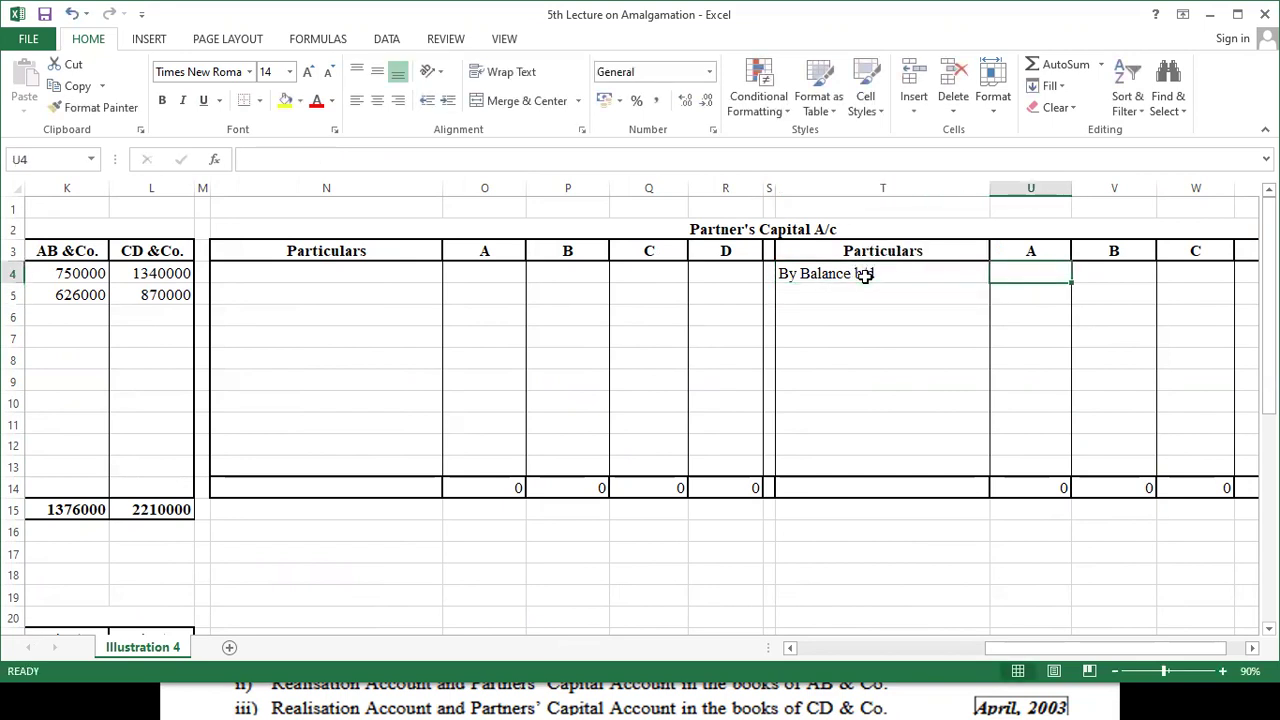
pyautogui.hotkey('alt', 'Tab')
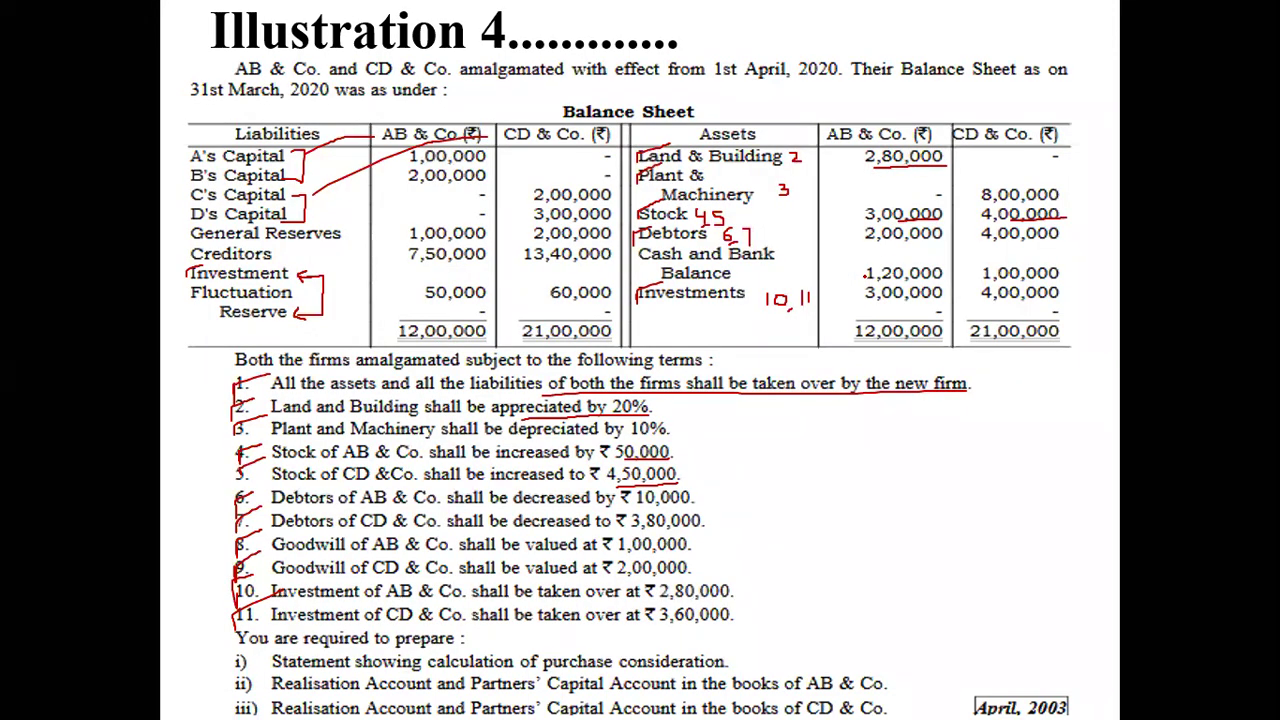
pyautogui.hotkey('alt', 'Tab')
pyautogui.write('100000')
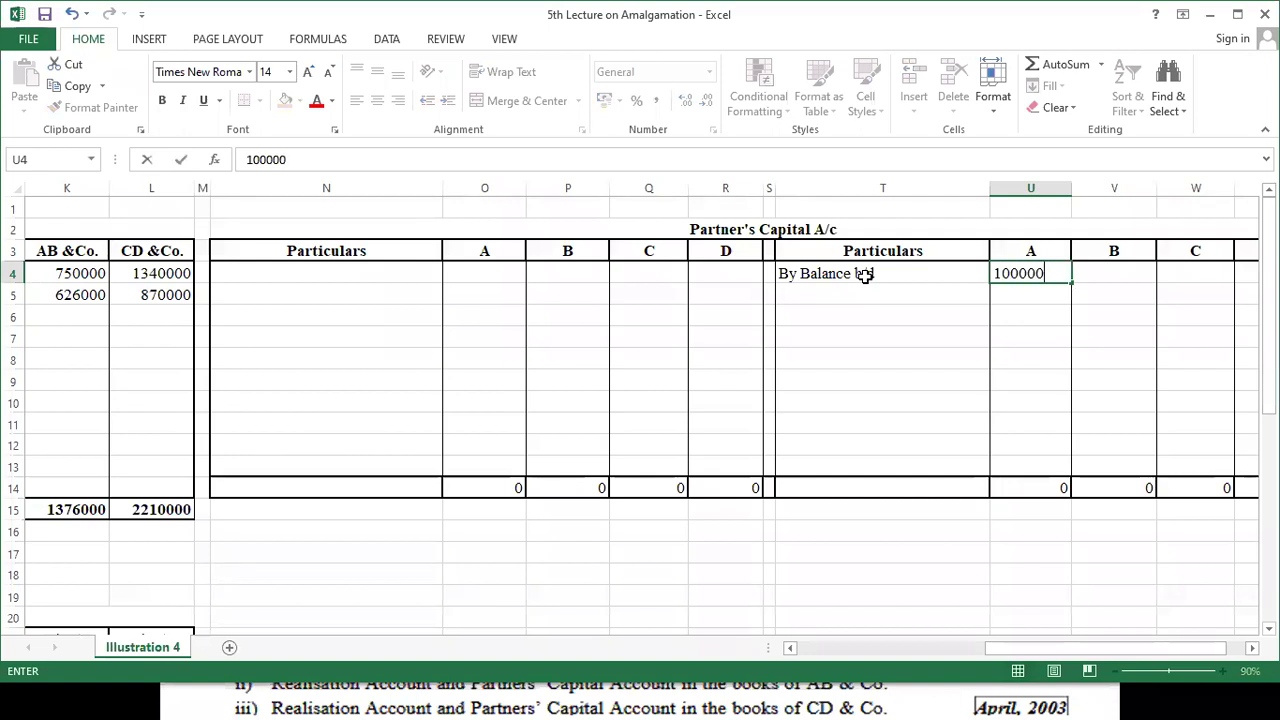
pyautogui.press('Tab')
pyautogui.write('200000')
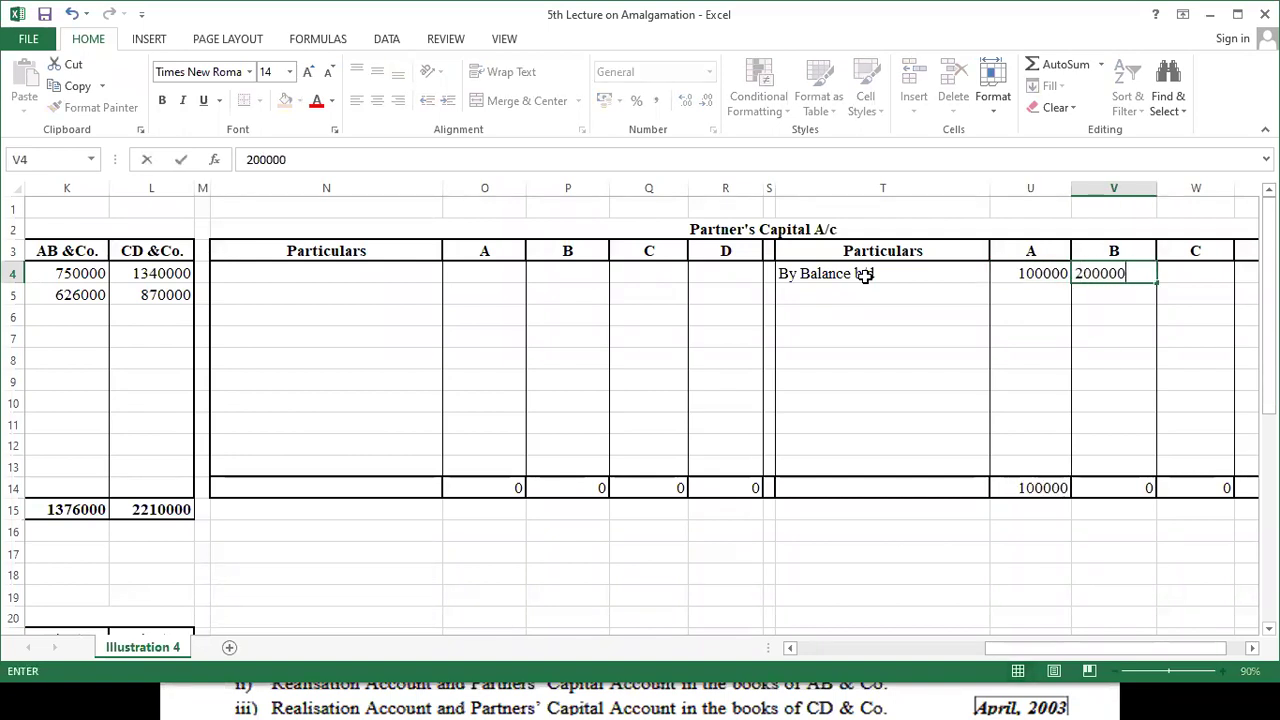
pyautogui.press('Tab')
pyautogui.write('200000')
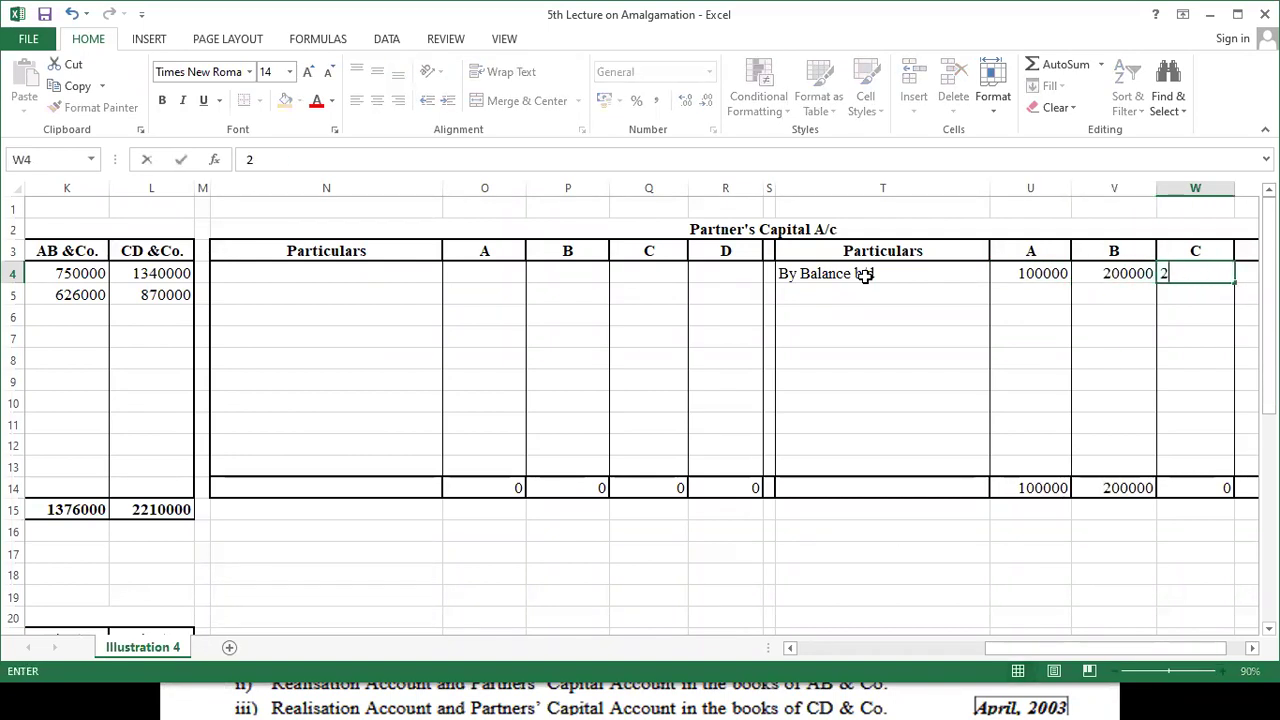
pyautogui.press('Tab')
pyautogui.write('300000')
pyautogui.press('Return')
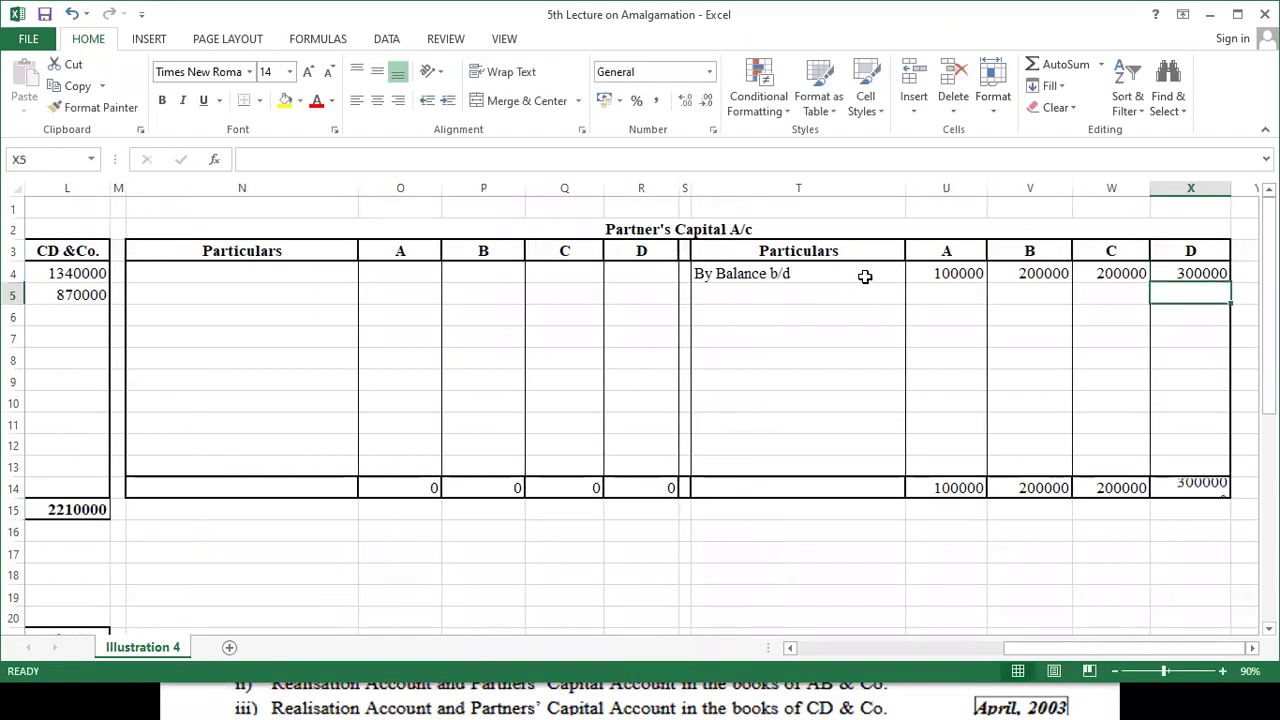
# - Enter "By General Reserve" in T5, below the opening balance entry
pyautogui.press('Left')
pyautogui.press('Left')
pyautogui.press('Left')
pyautogui.press('Left')
pyautogui.write('By ')
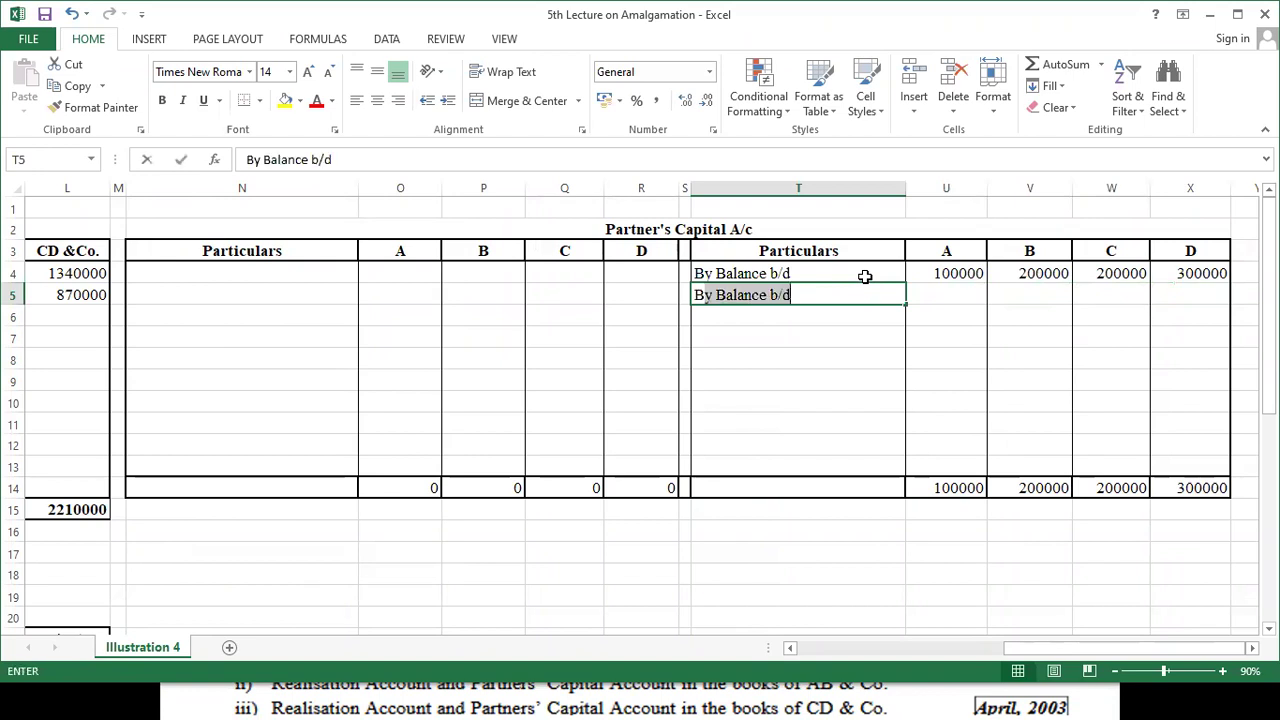
pyautogui.write('Gen')
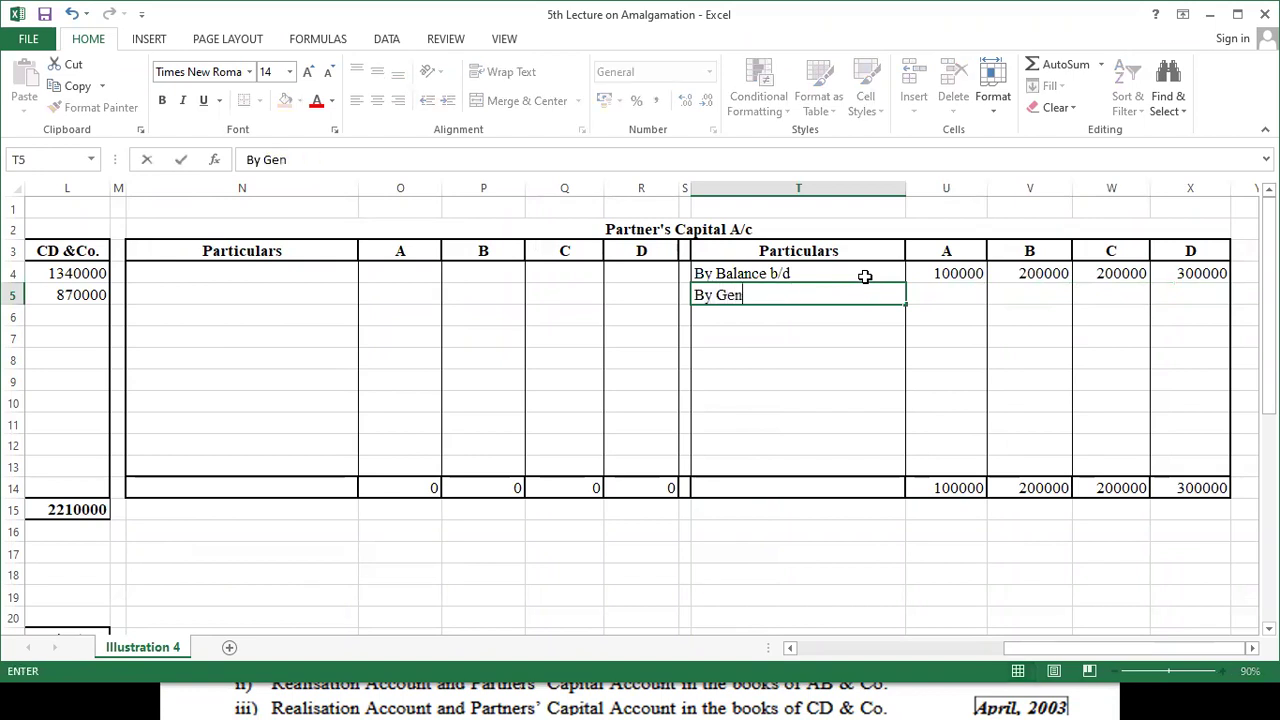
pyautogui.write('eral Reserve')
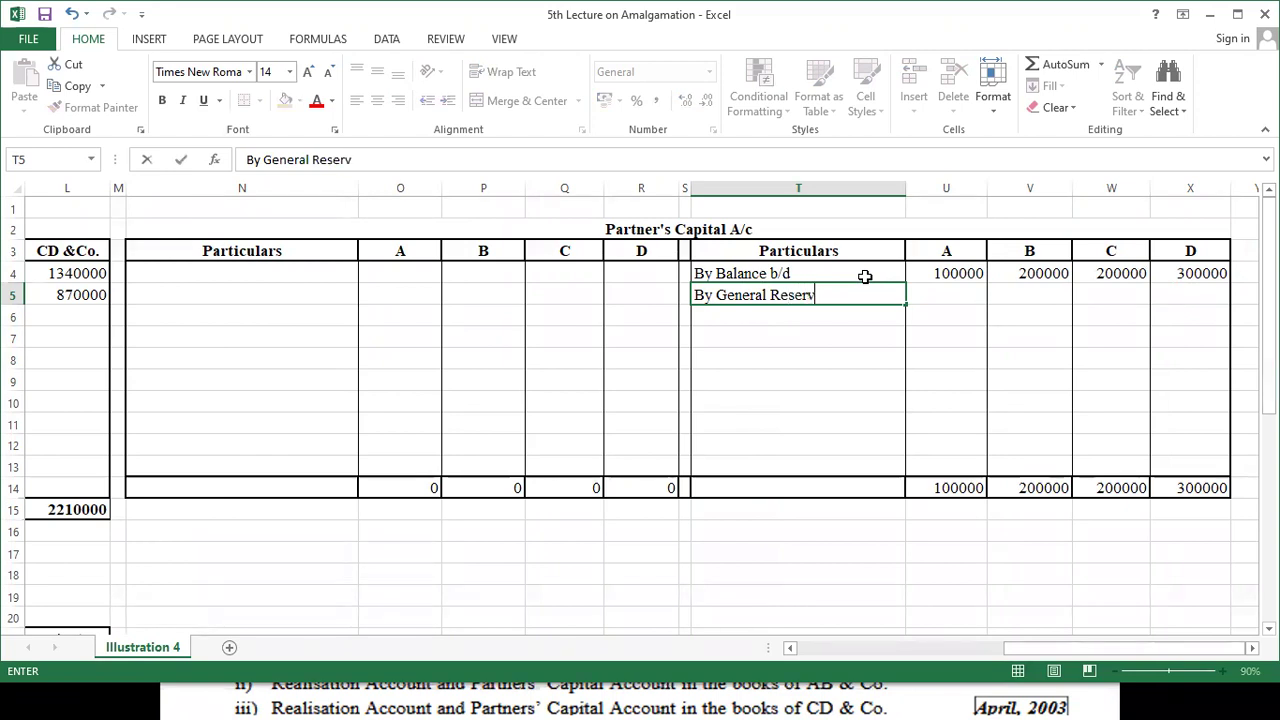
pyautogui.press('Return')
# - Consult the balance sheet and enter the General Reserve shares in row 5: 50000 each for A and B, 100000 each for C and D
pyautogui.press('Right')
pyautogui.press('Up')
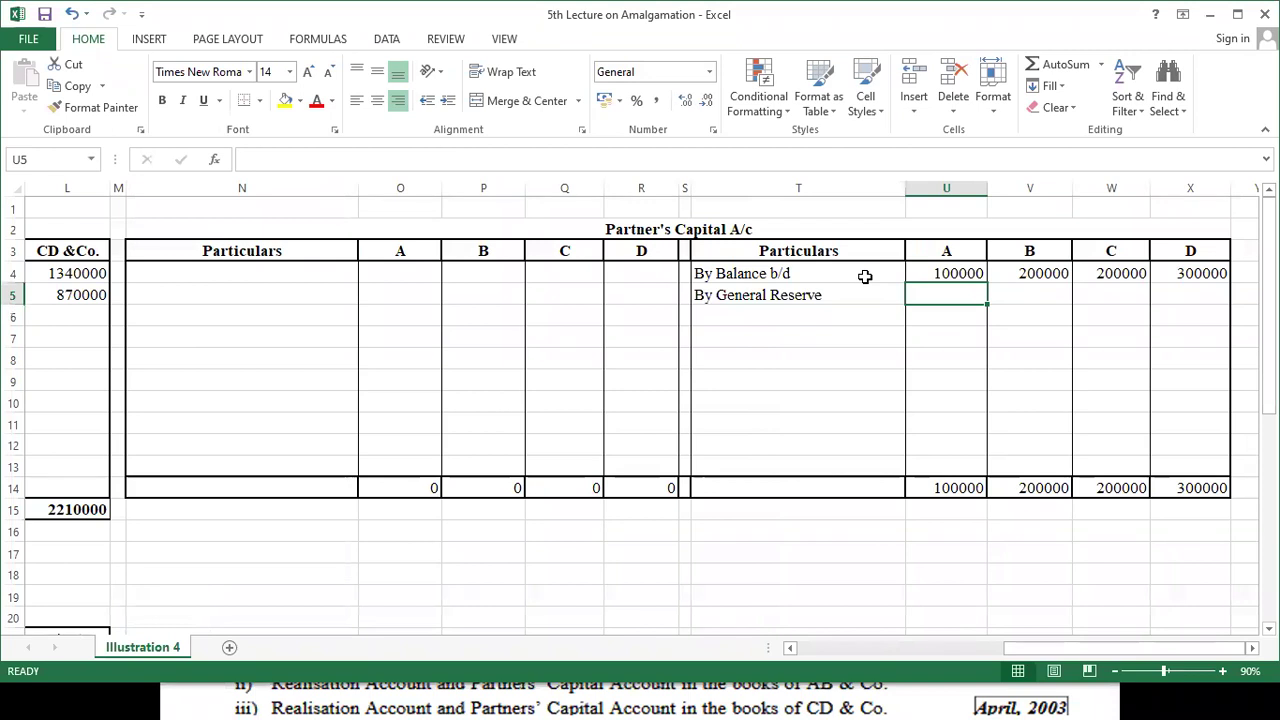
pyautogui.hotkey('alt', 'Tab')
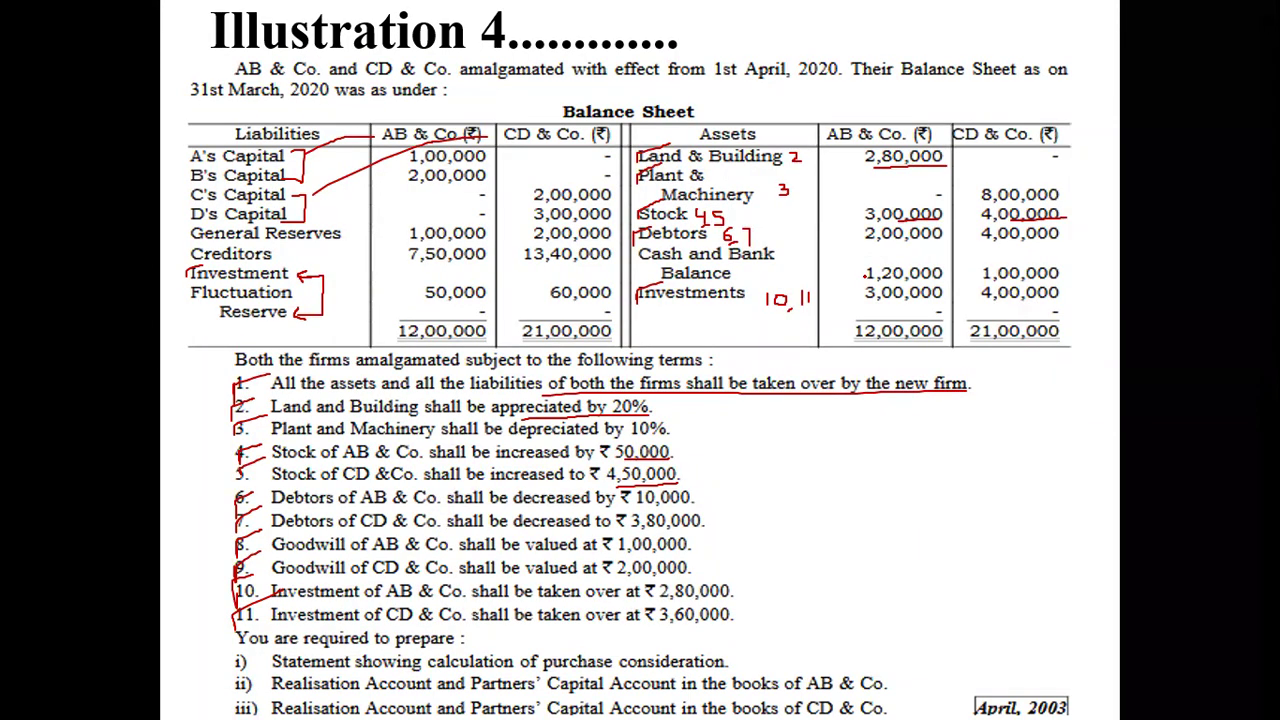
pyautogui.hotkey('alt', 'Tab')
pyautogui.write('50000')
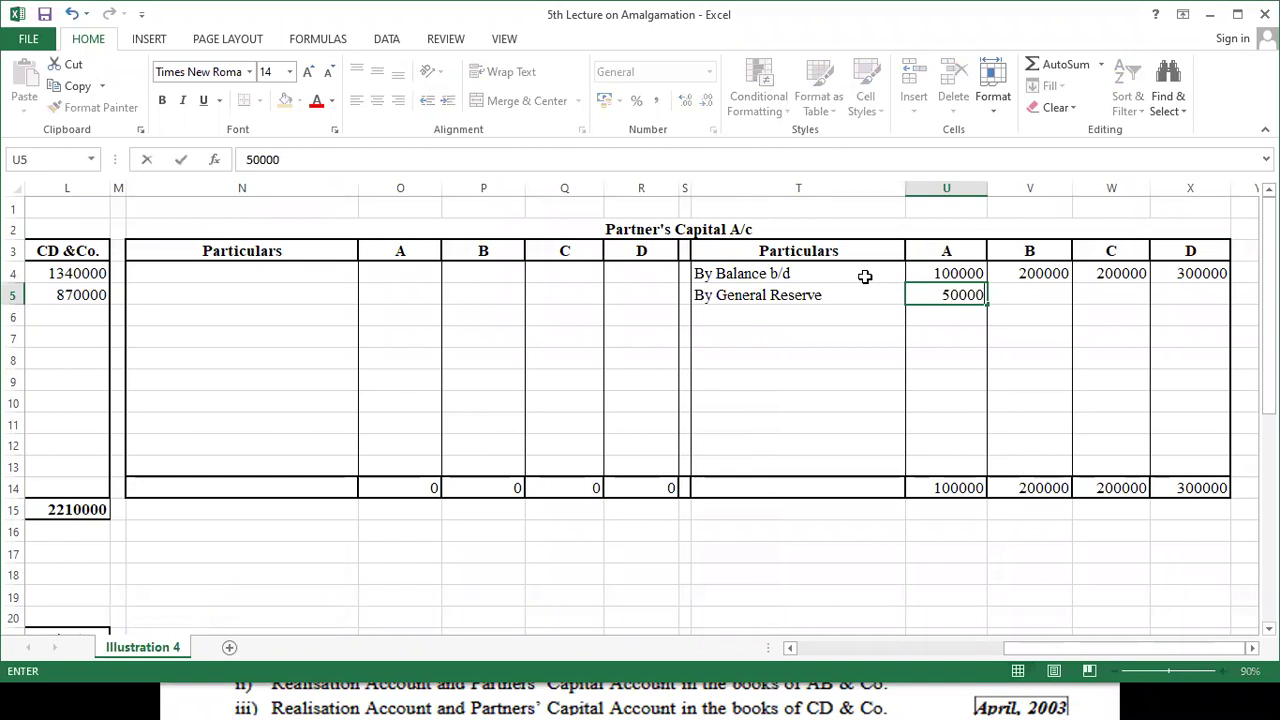
pyautogui.press('Tab')
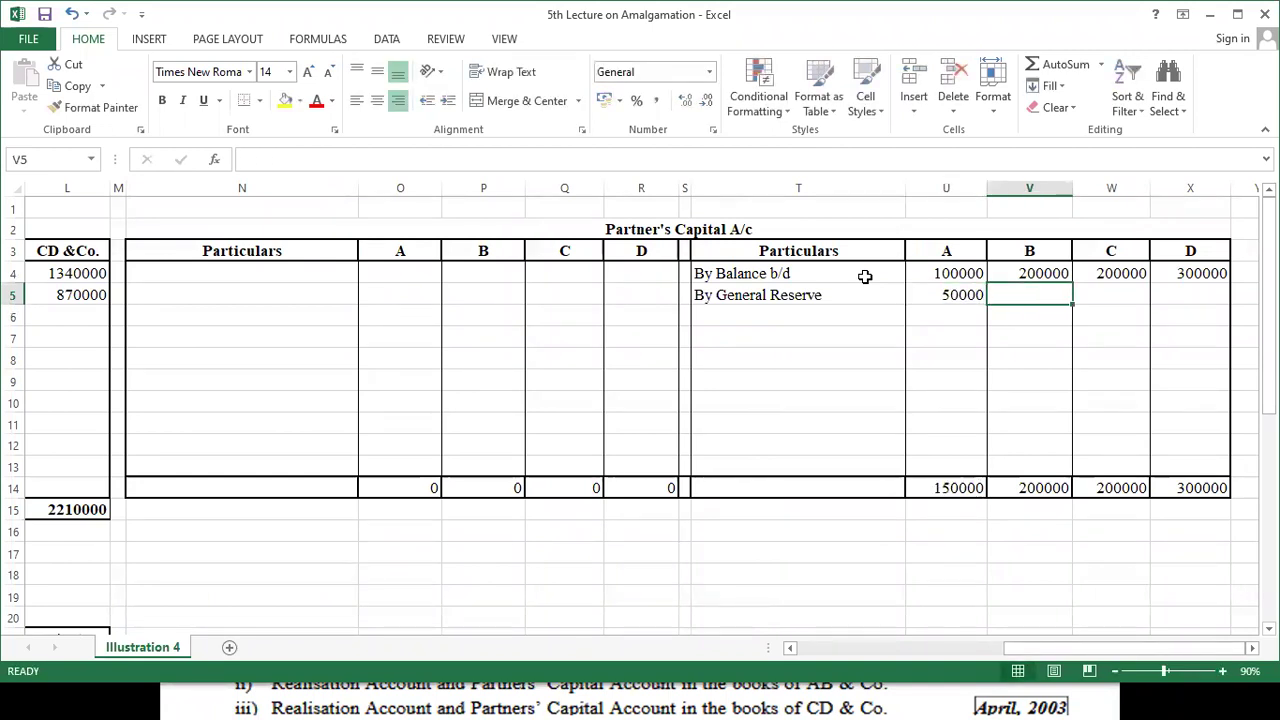
pyautogui.write('50000')
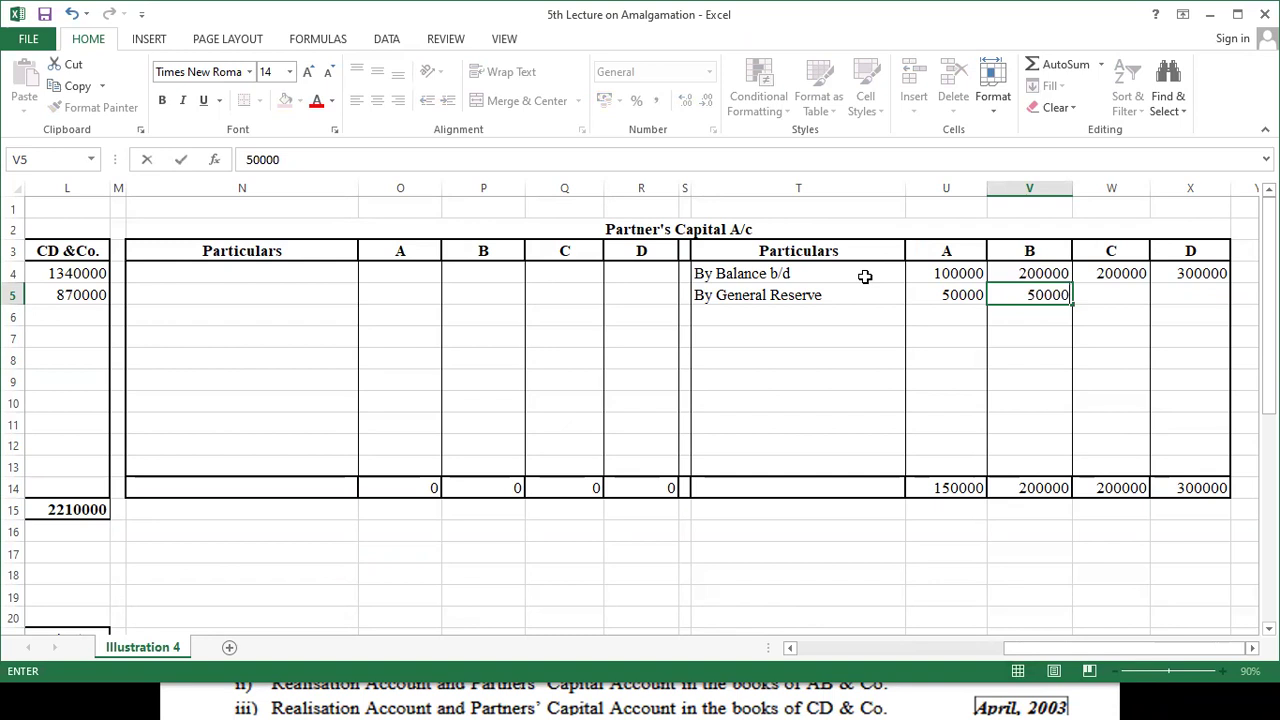
pyautogui.press('Tab')
pyautogui.write('100000')
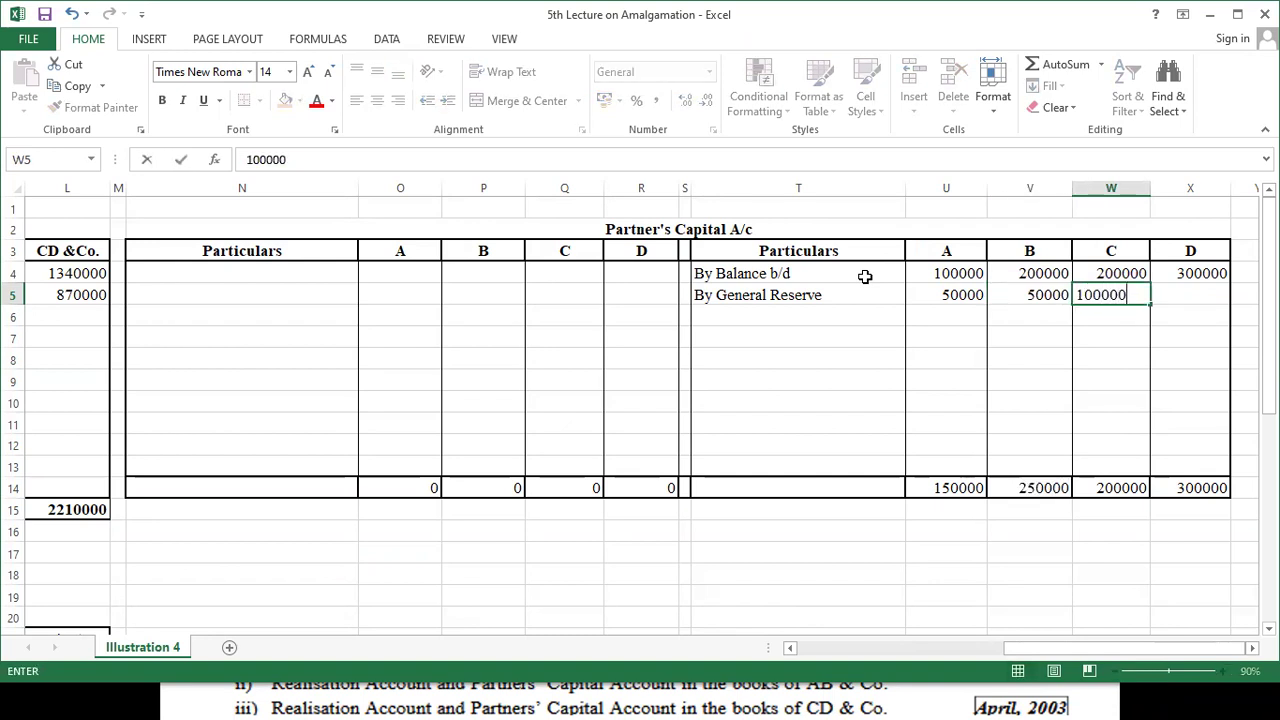
pyautogui.press('Tab')
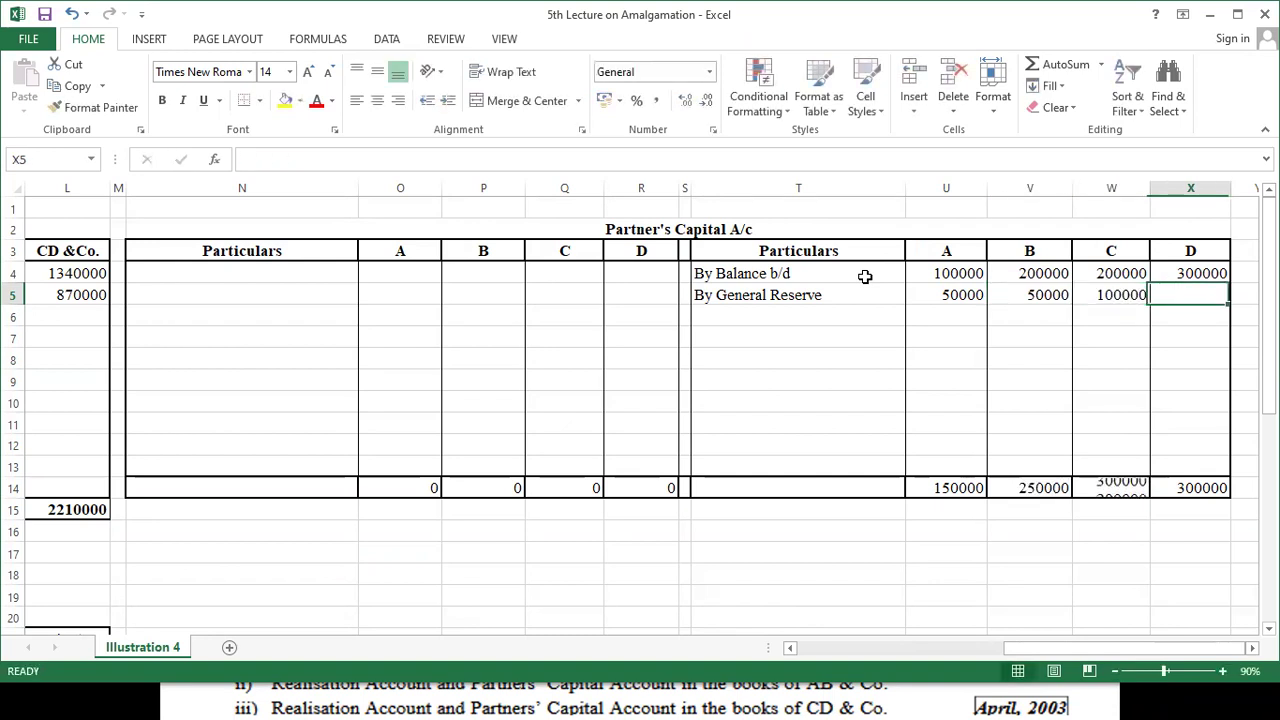
pyautogui.write('100000')
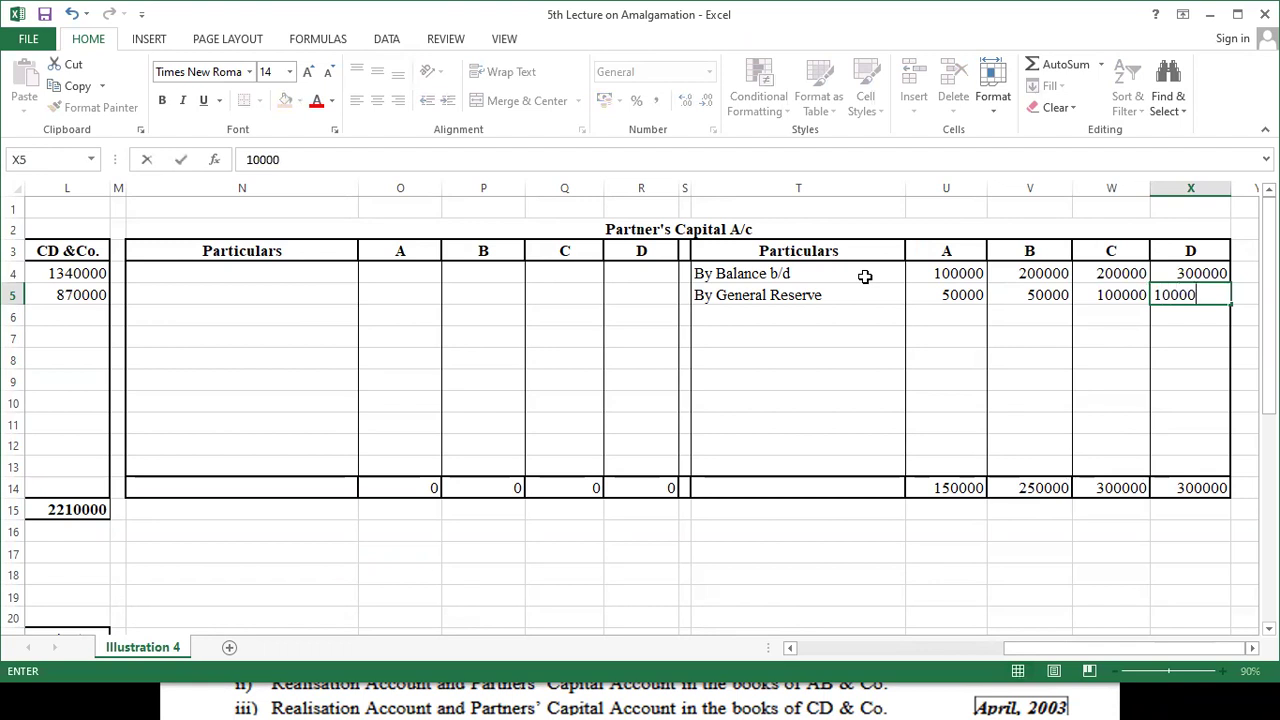
pyautogui.press('Return')
# - Enter "By Investment Fluc. Reserve" in T6, below the General Reserve entry
pyautogui.press('Left')
pyautogui.press('Left')
pyautogui.press('Left')
pyautogui.press('Left')
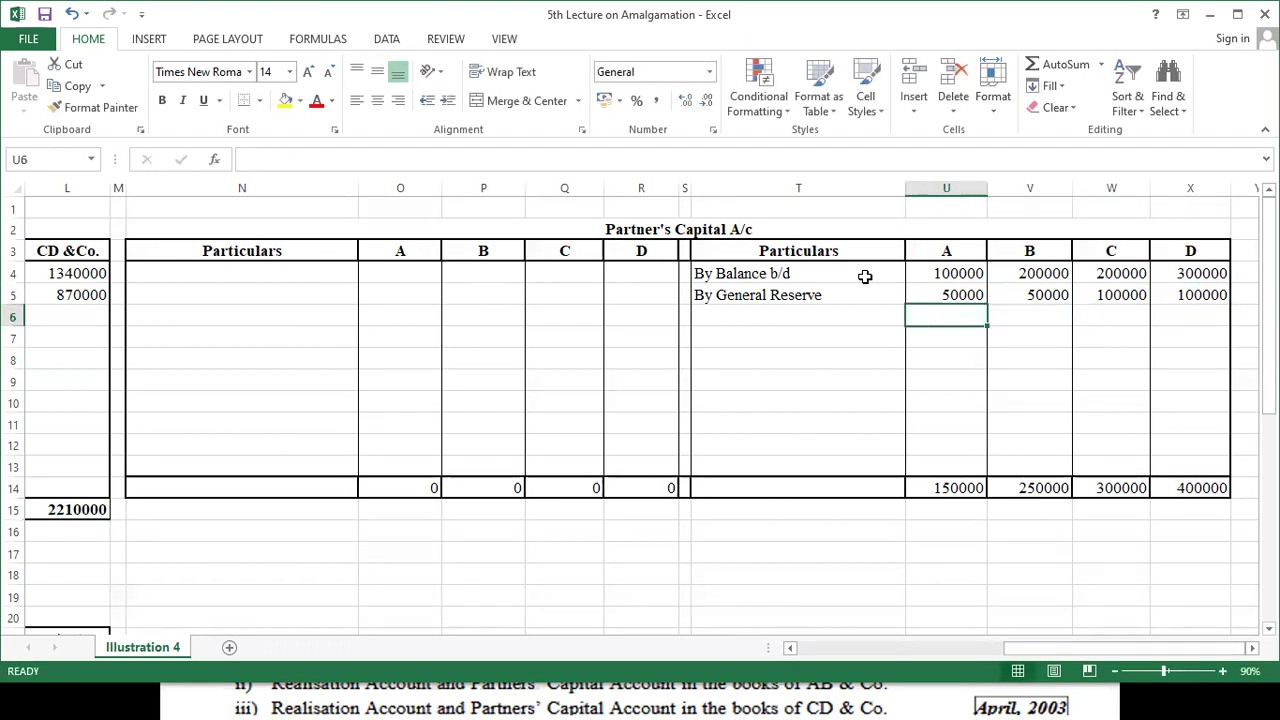
pyautogui.write('By ')
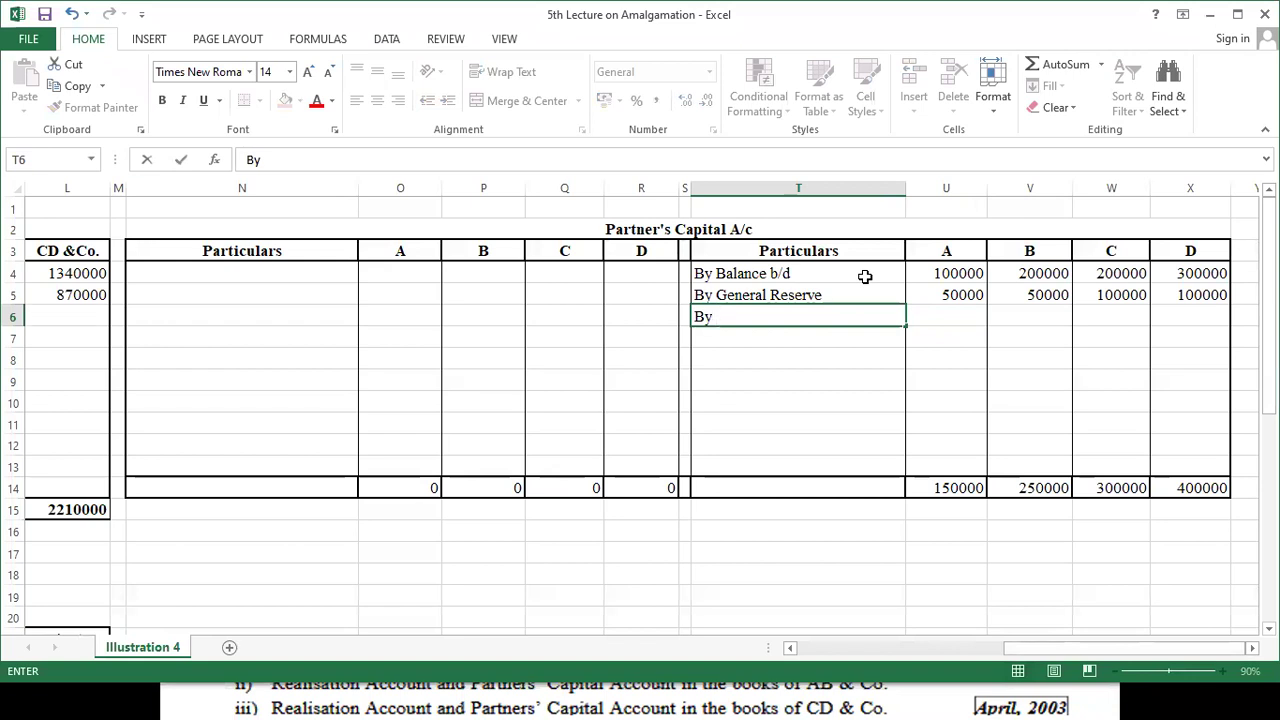
pyautogui.write('Investme')
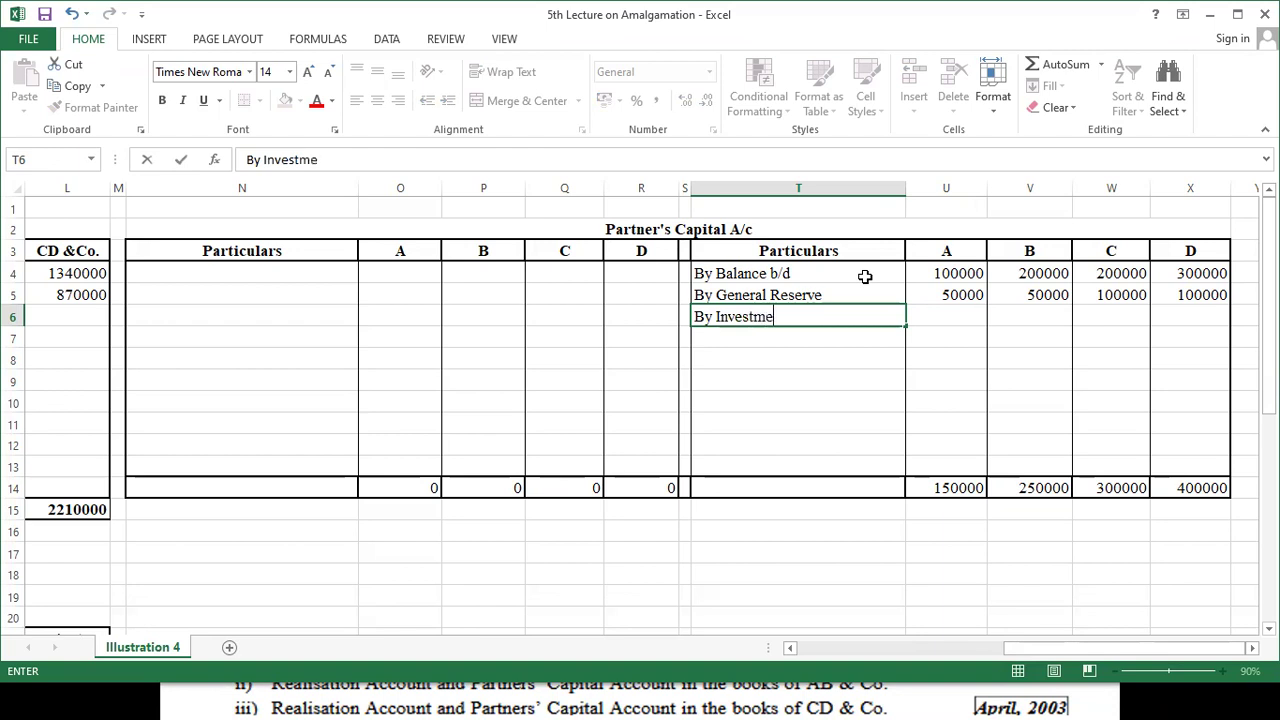
pyautogui.write('nt Fluc. Re')
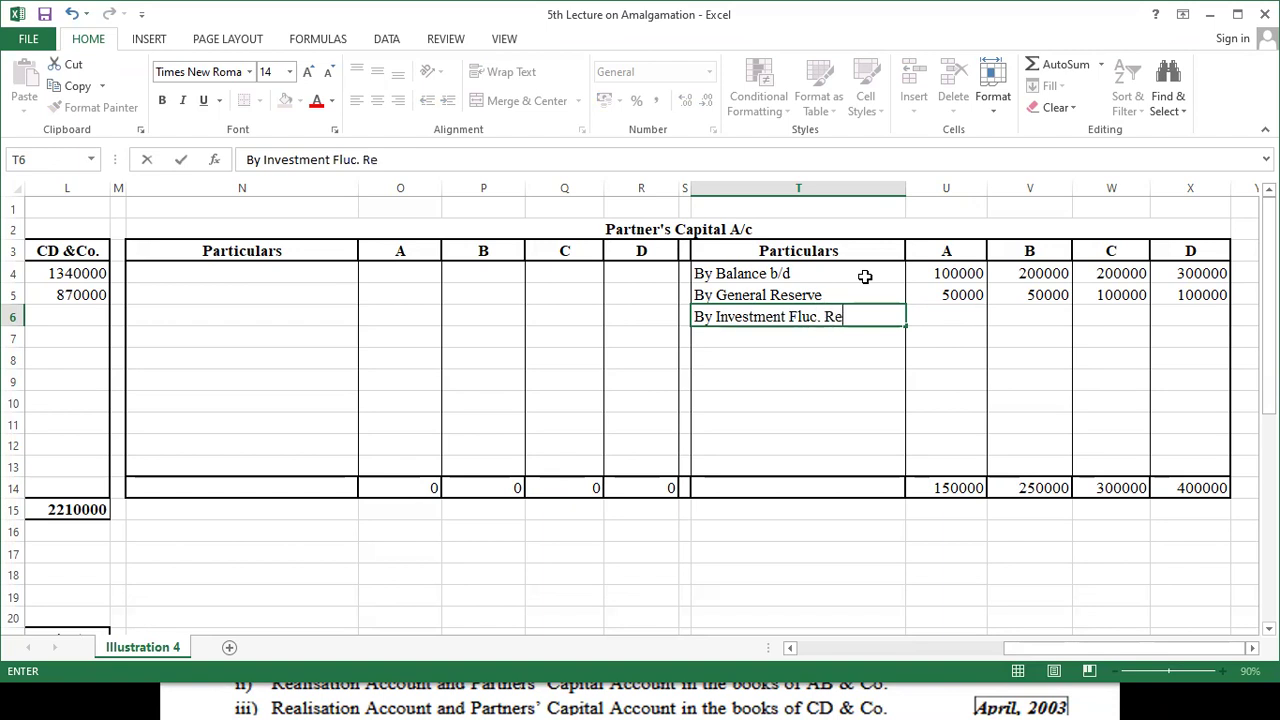
pyautogui.write('serve')
pyautogui.press('Tab')
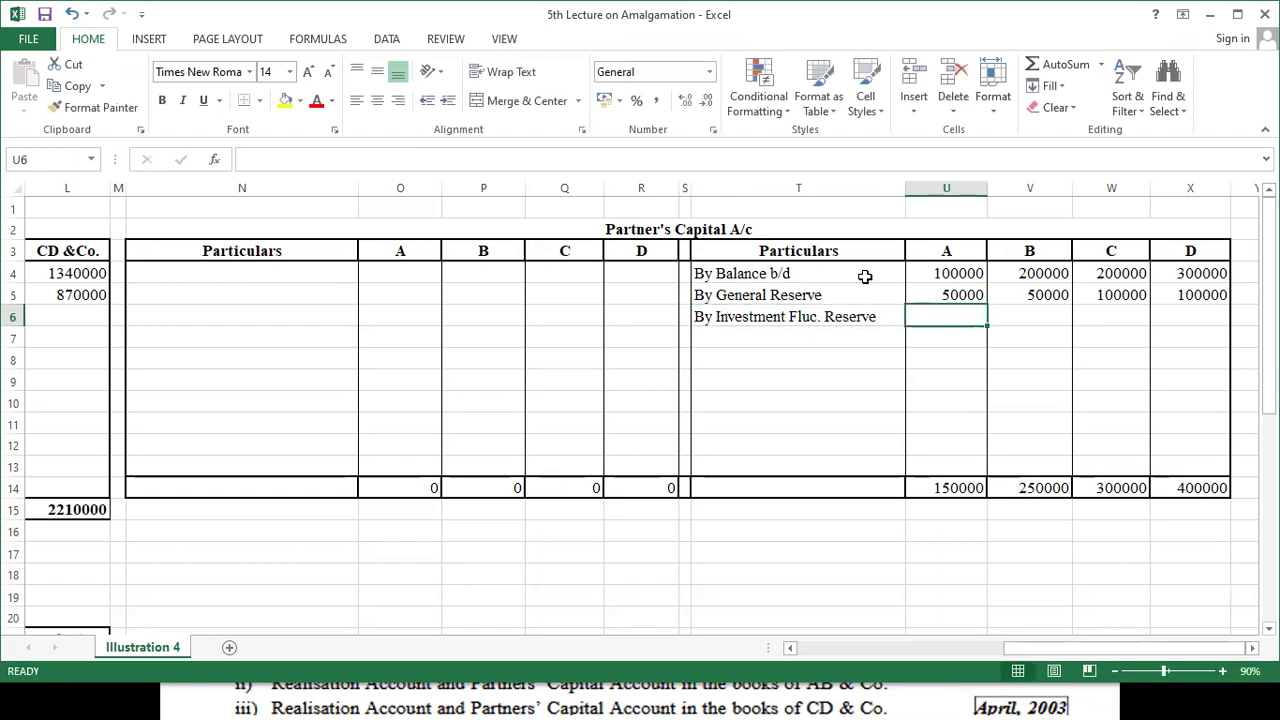
# - Consult the balance sheet and enter the Investment Fluctuation Reserve shares in row 6: 25000 each for A and B, 30000 each for C and D
pyautogui.hotkey('alt', 'Tab')
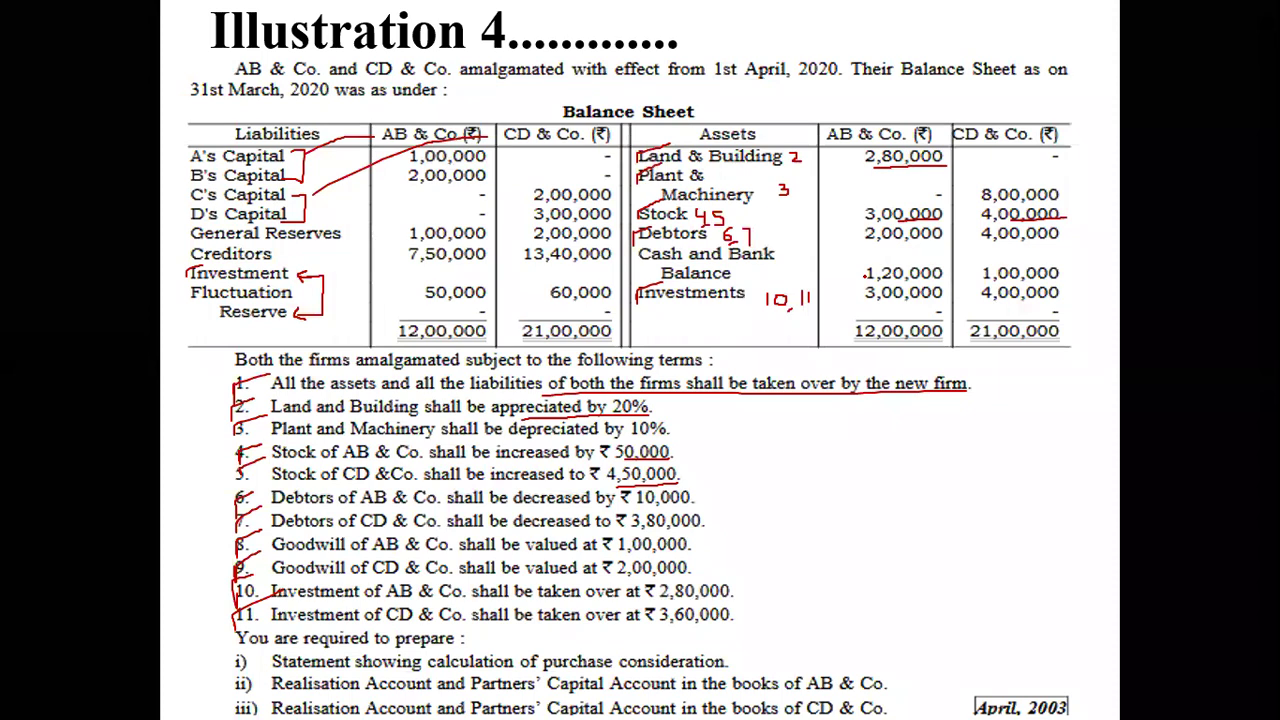
pyautogui.hotkey('alt', 'Tab')
pyautogui.write('25000')
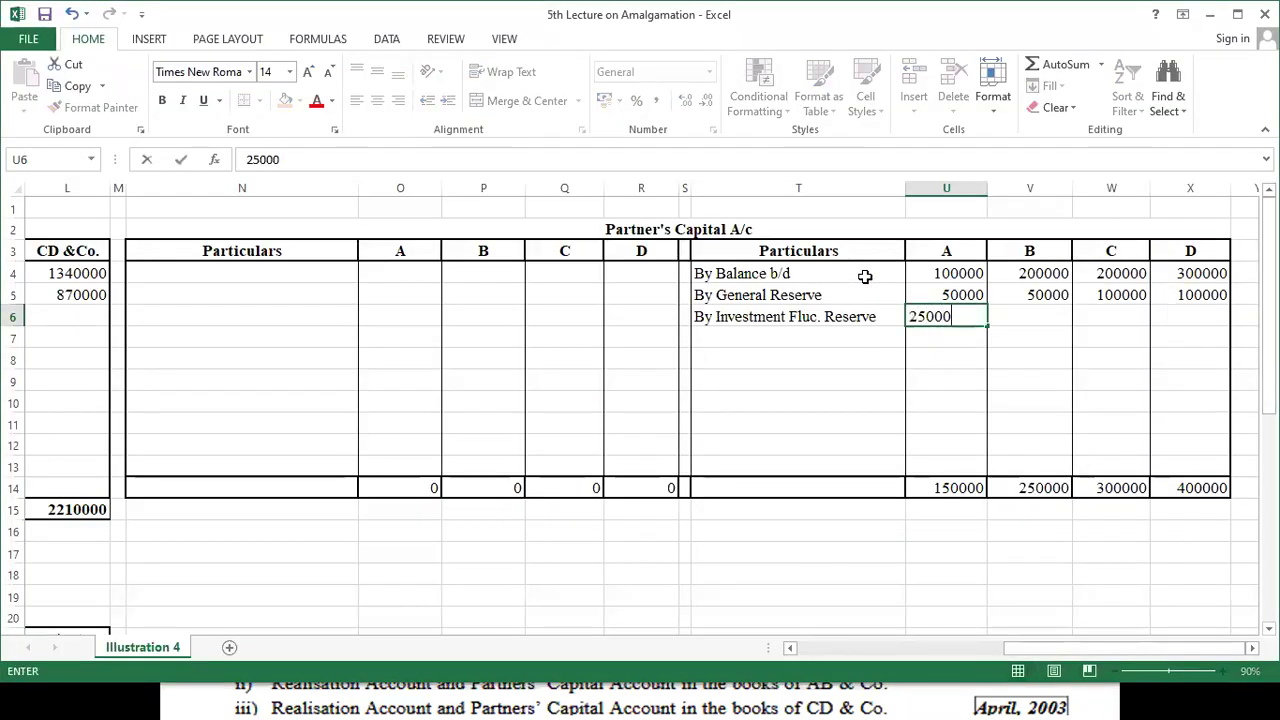
pyautogui.press('Tab')
pyautogui.write('25000')
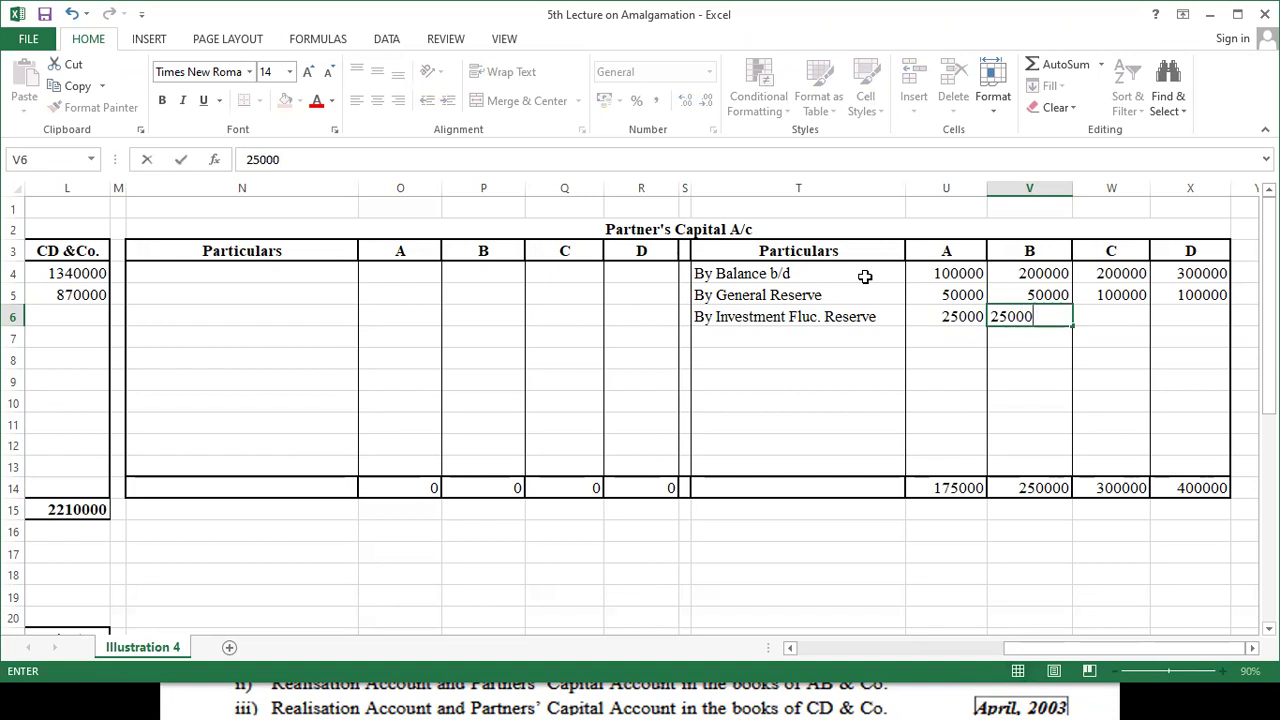
pyautogui.press('Tab')
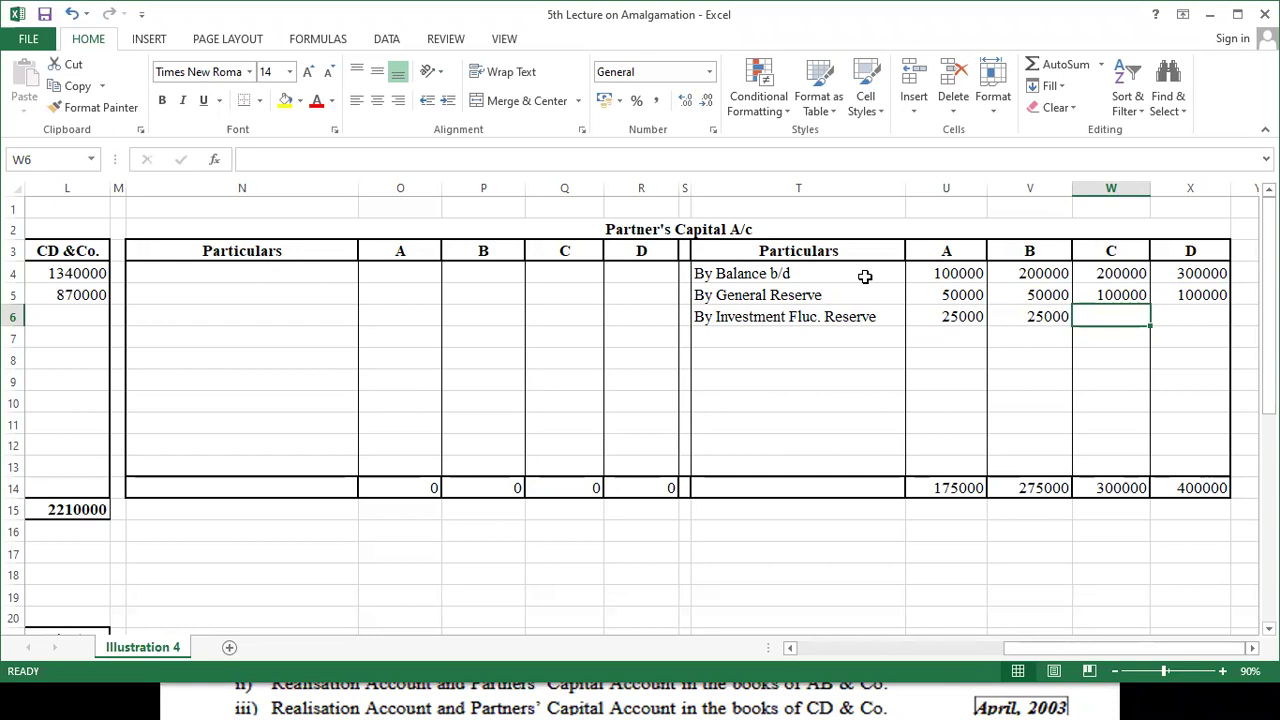
pyautogui.write('30000')
pyautogui.press('Tab')
pyautogui.write('30000')
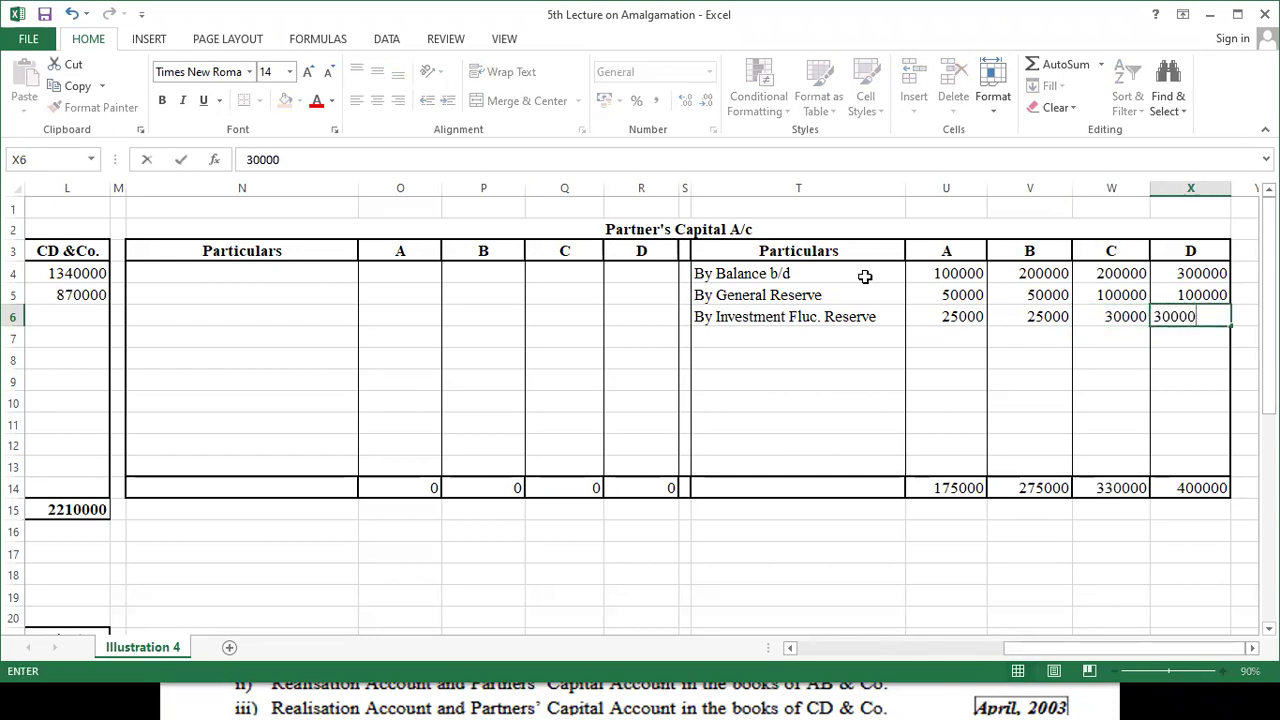
pyautogui.press('Return')
# - Check the Illustration 4 terms and enter "To Balance c/d" in N11 on the debit side of the Partner's Capital A/c
pyautogui.press('Left')
pyautogui.press('Left')
pyautogui.press('Left')
pyautogui.press('Left')
pyautogui.press('Left')
pyautogui.press('Left')
pyautogui.press('Left')
pyautogui.press('Left')
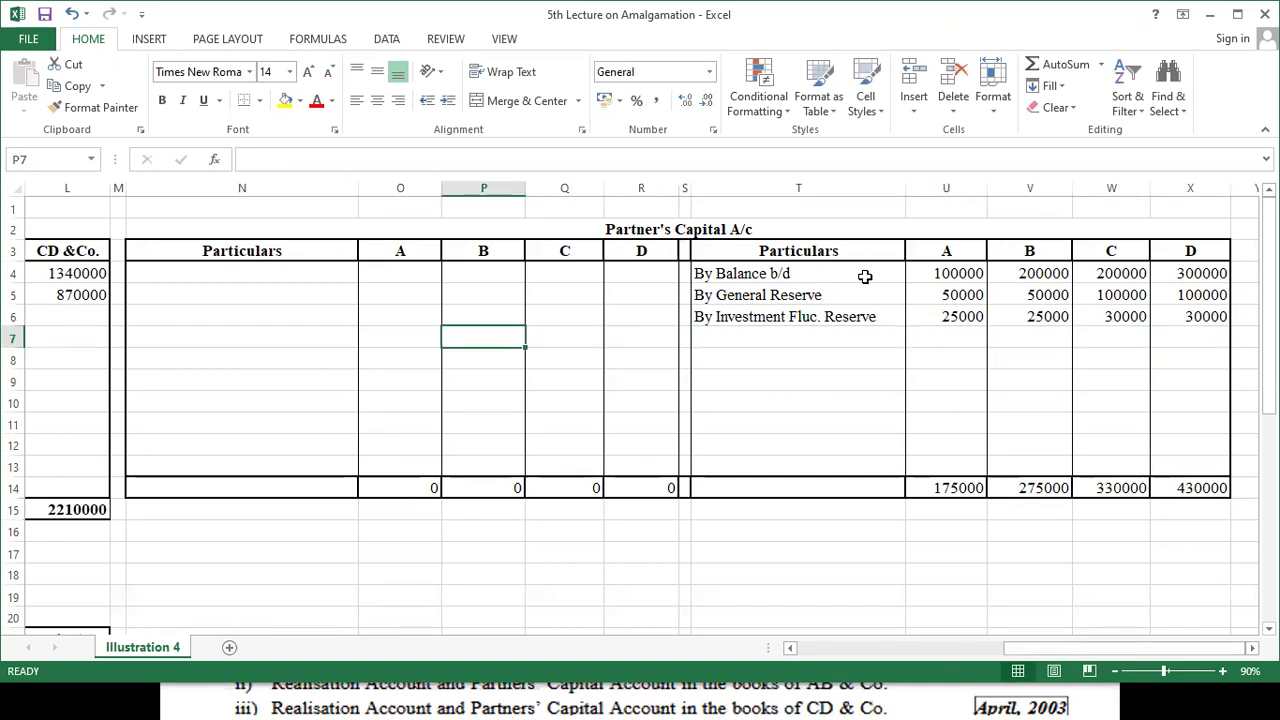
pyautogui.hotkey('alt', 'Tab')
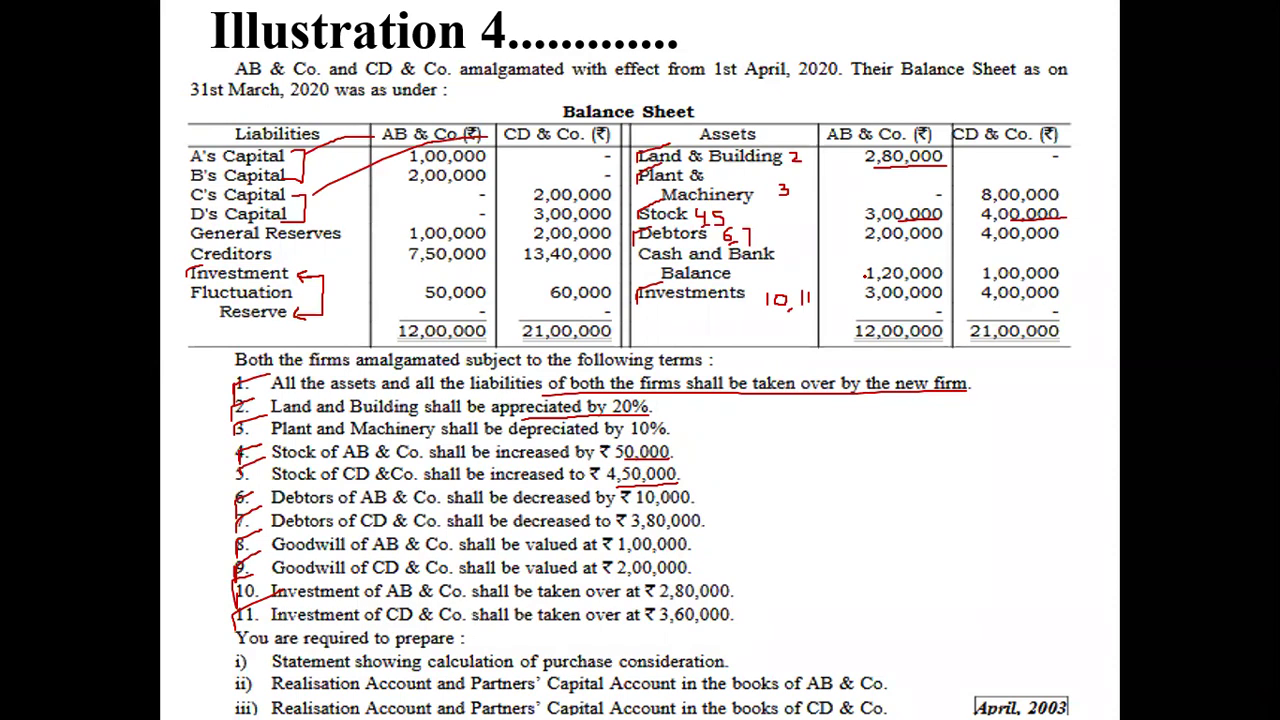
pyautogui.hotkey('alt', 'Tab')
pyautogui.press('Down')
pyautogui.press('Down')
pyautogui.press('Down')
pyautogui.press('Down')
pyautogui.press('Left')
pyautogui.press('Left')
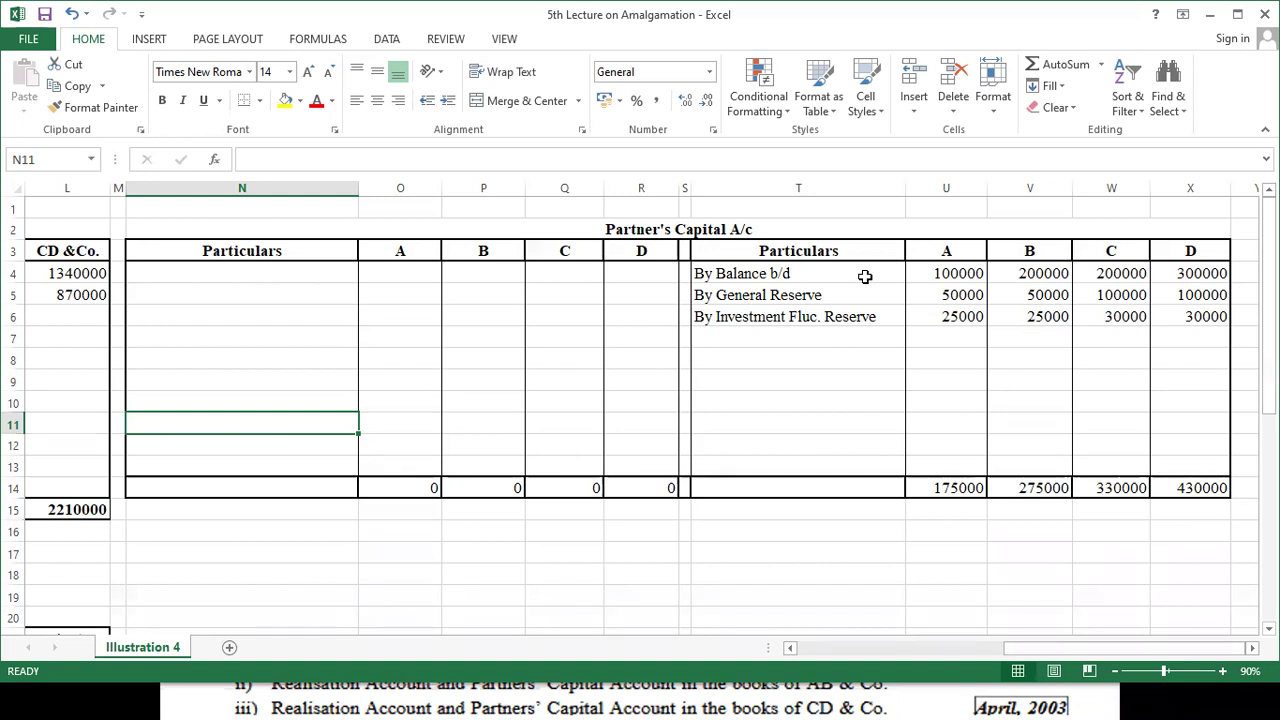
pyautogui.write('To Ba')
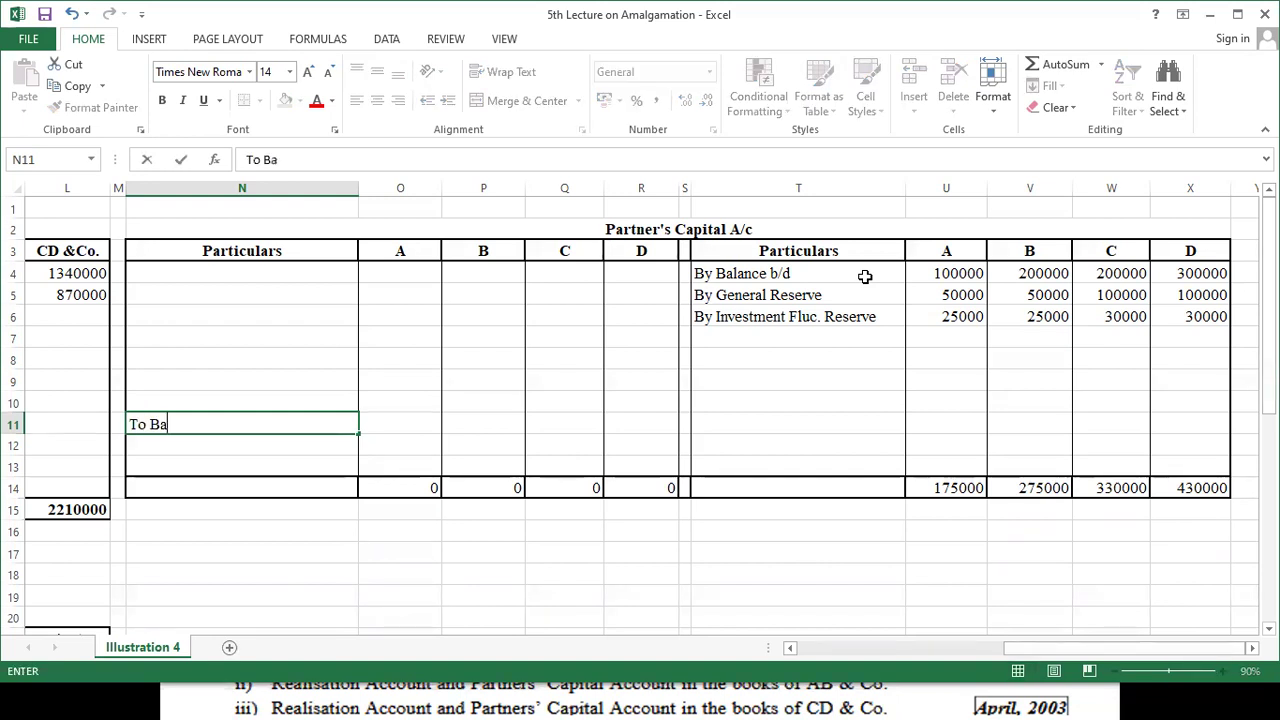
pyautogui.write('lance c/d')
pyautogui.press('Tab')
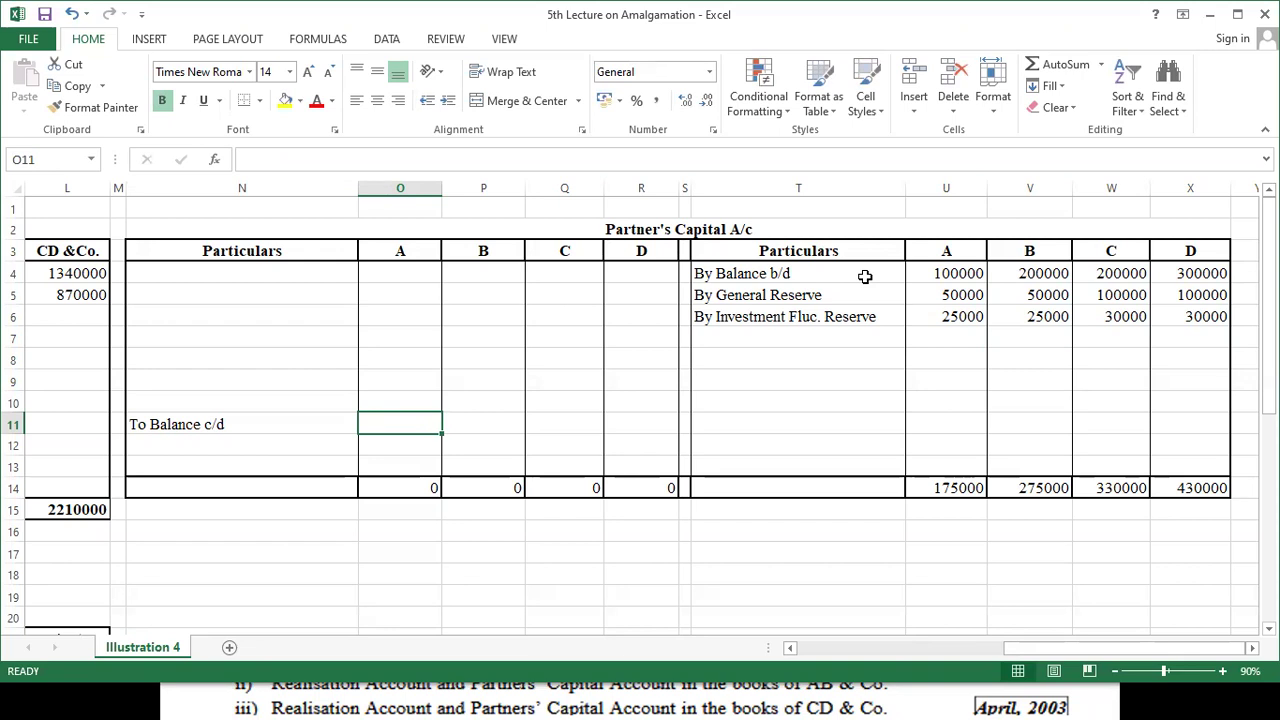
# - Enter 175000 in O11 as partner A's closing balance
pyautogui.write('1')
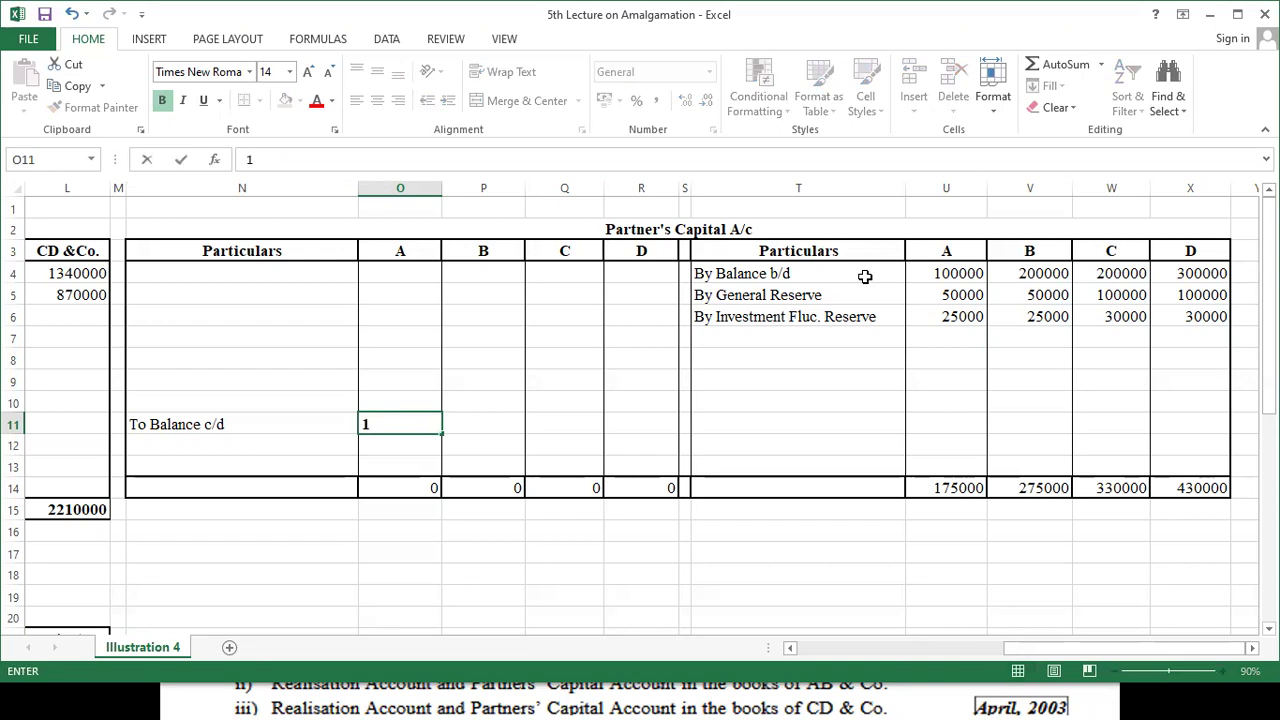
pyautogui.write('75000')
pyautogui.press('Tab')
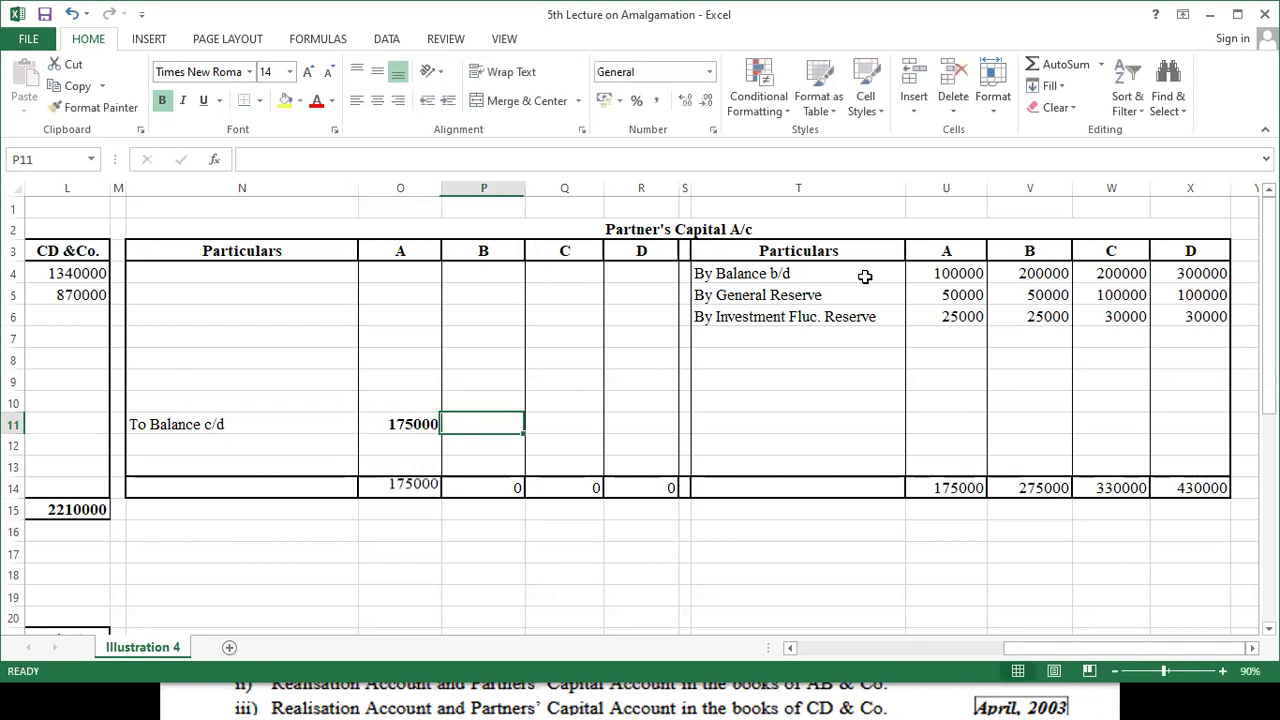
# - Enter "By Realisation A/c" in T7, below the Investment Fluc. Reserve entry
pyautogui.press('Tab')
pyautogui.press('Tab')
pyautogui.press('Tab')
pyautogui.press('Up')
pyautogui.press('Up')
pyautogui.press('Up')
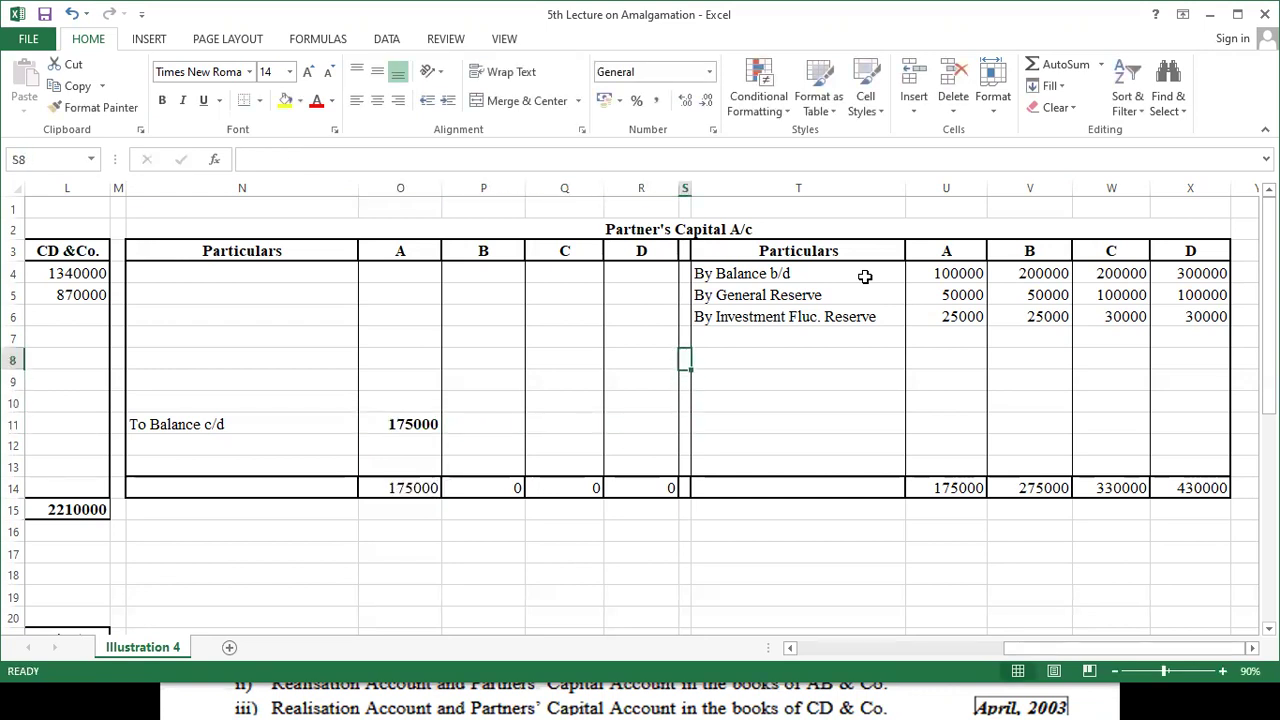
pyautogui.press('Right')
pyautogui.press('Up')
pyautogui.write('B')
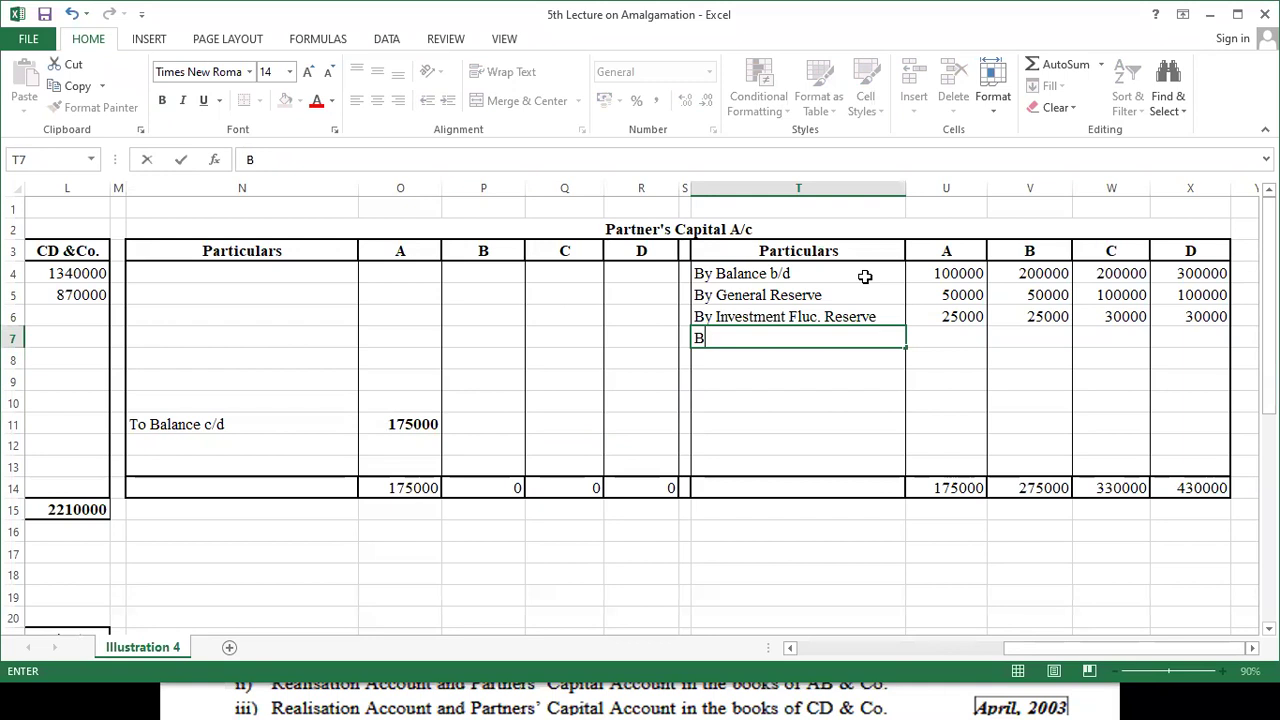
pyautogui.write('y Realisation ')
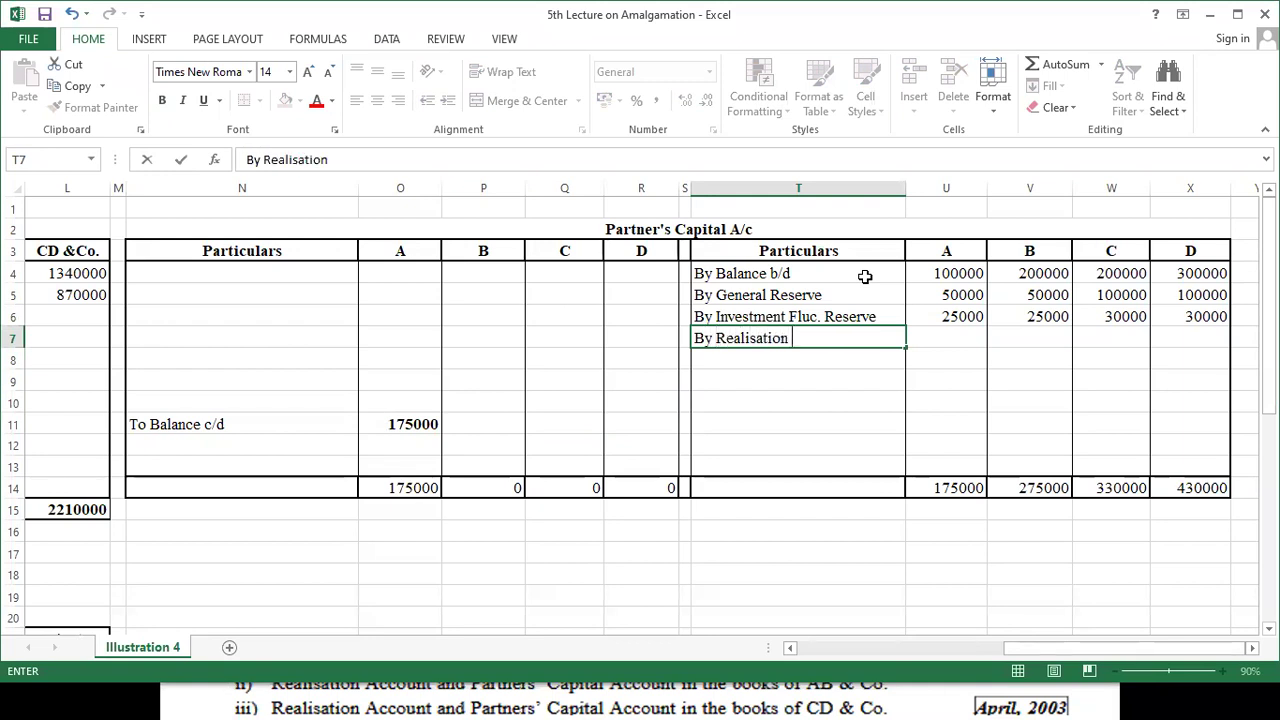
pyautogui.write('A/c')
pyautogui.press('Tab')
pyautogui.press('Left')
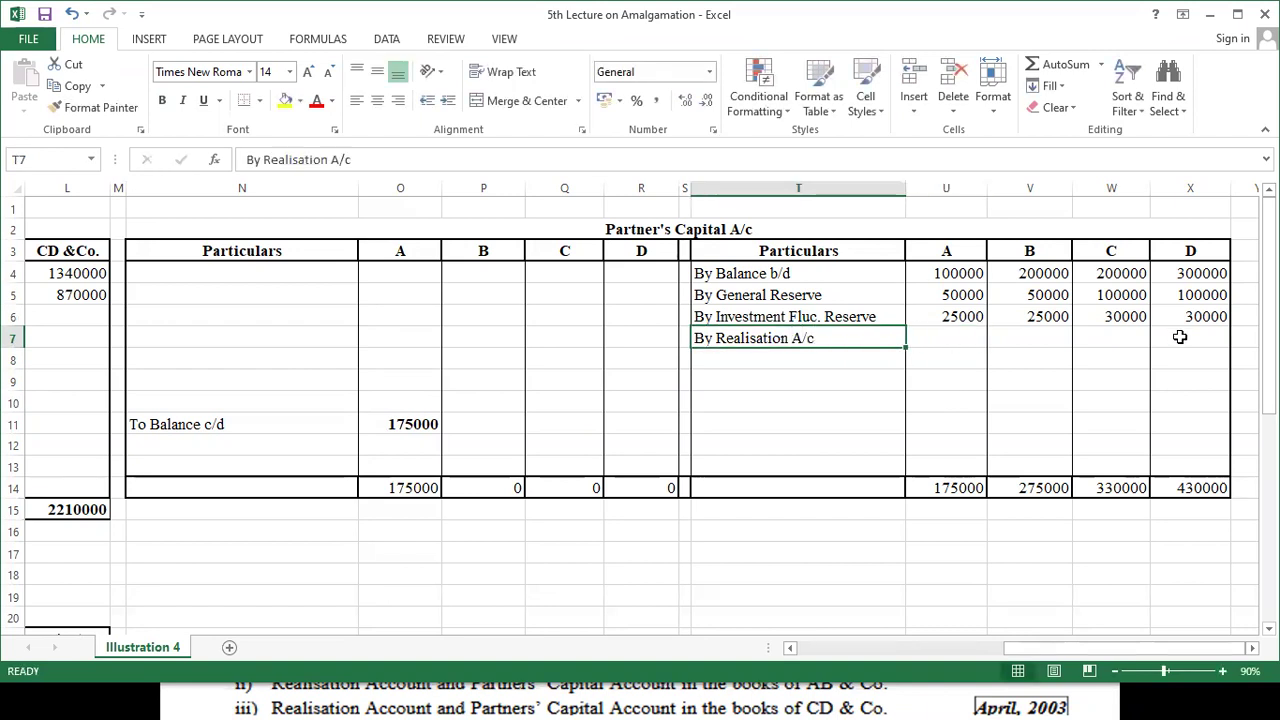
# - Append "(Profit)" to the T7 entry so it reads "By Realisation A/c (Profit)"
pyautogui.doubleClick(833, 342)
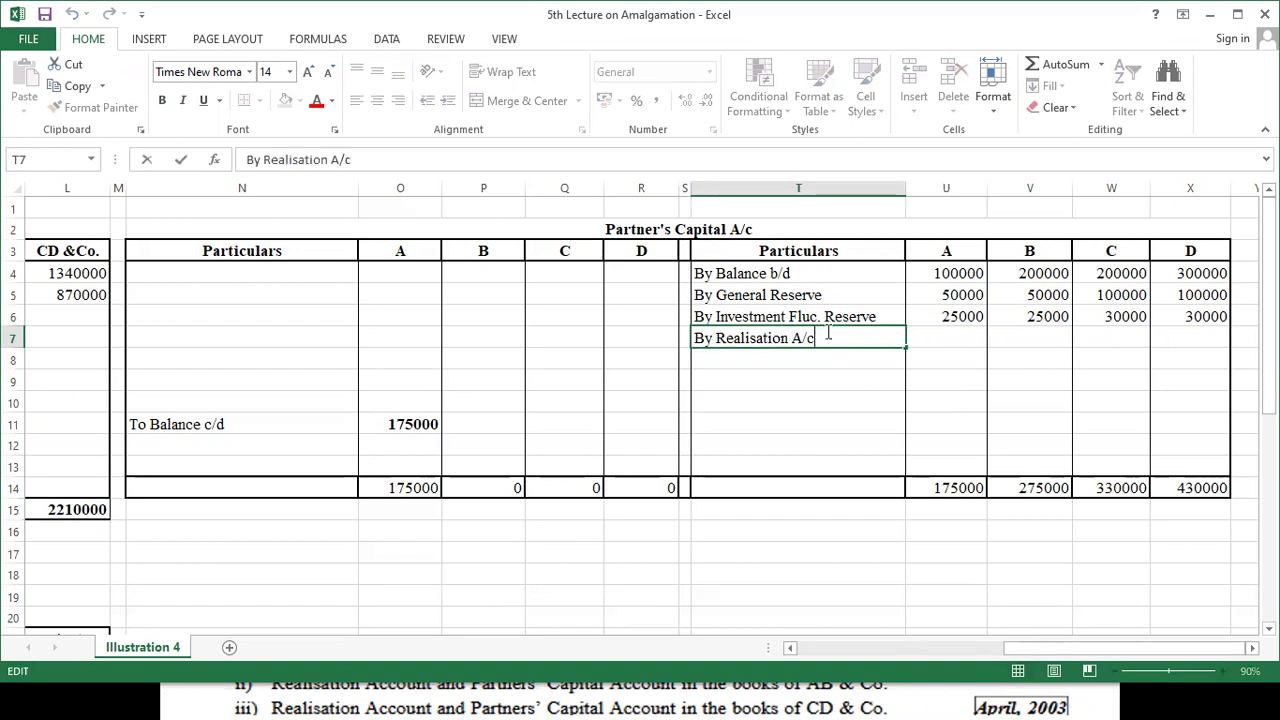
pyautogui.write('(Profit)')
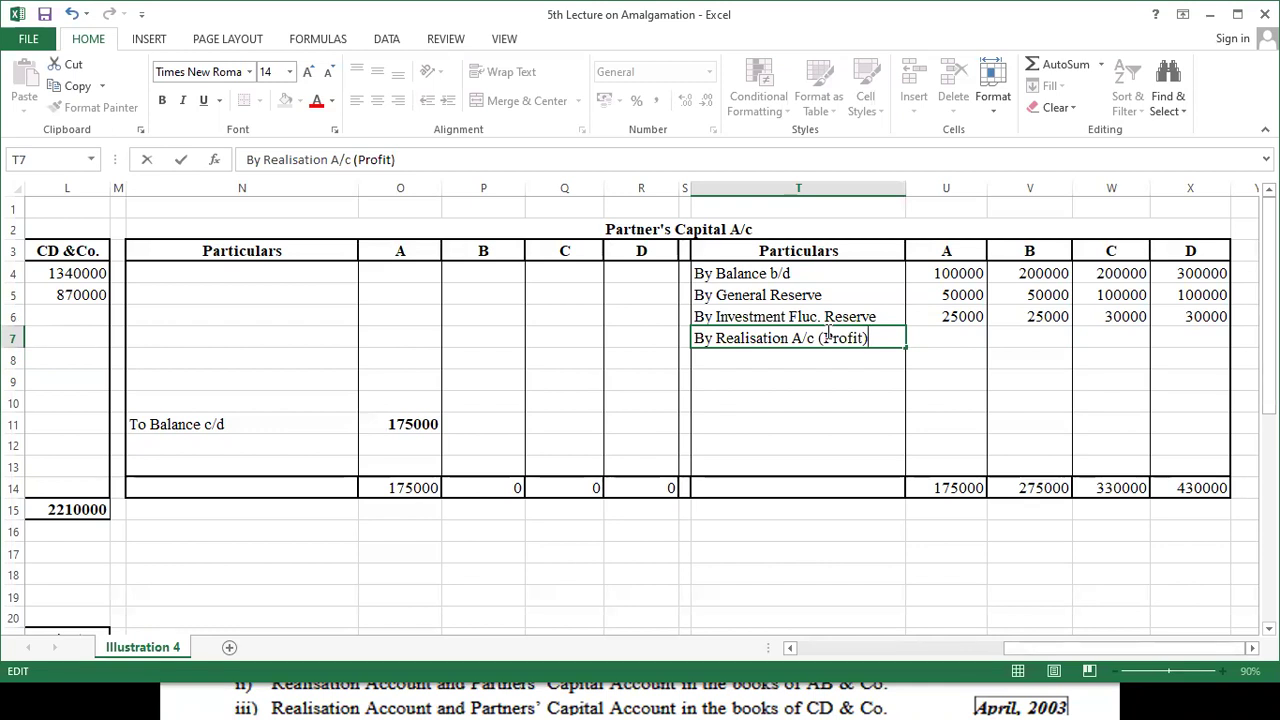
pyautogui.press('Tab')
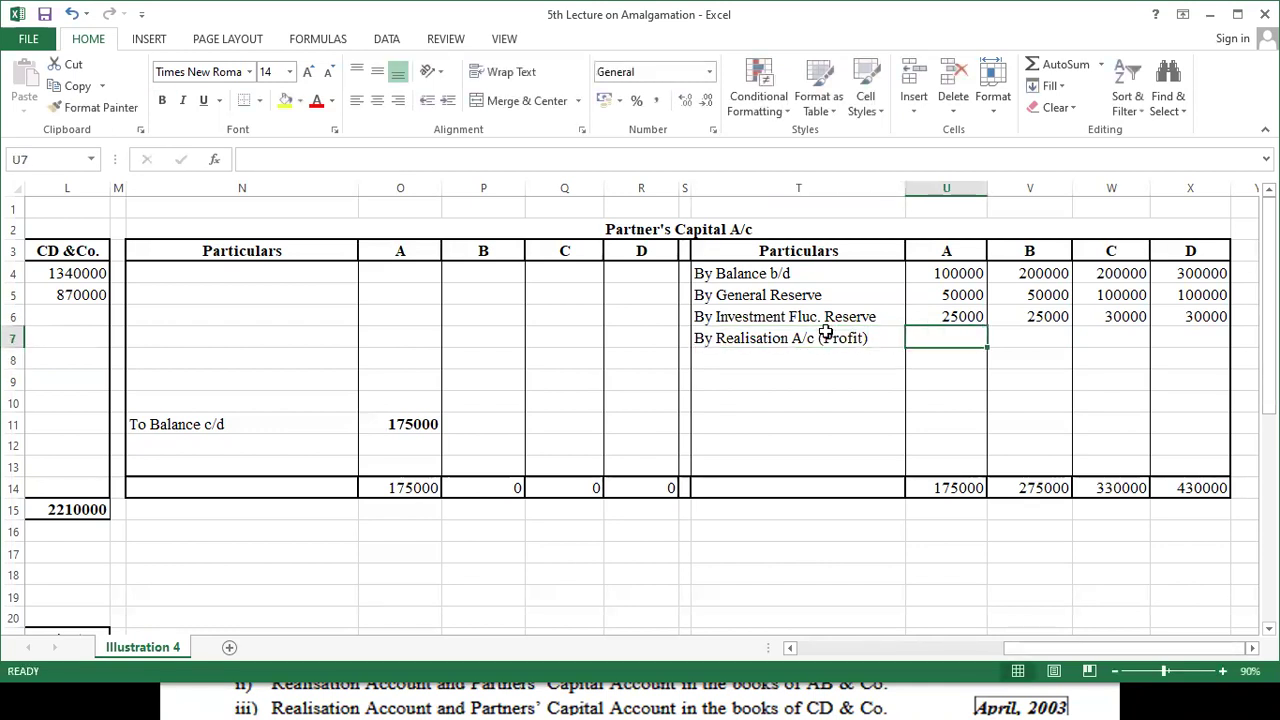
# - Enter 88000 each as the realisation profit of partner A in U7 and partner B in V7
pyautogui.write('8000')
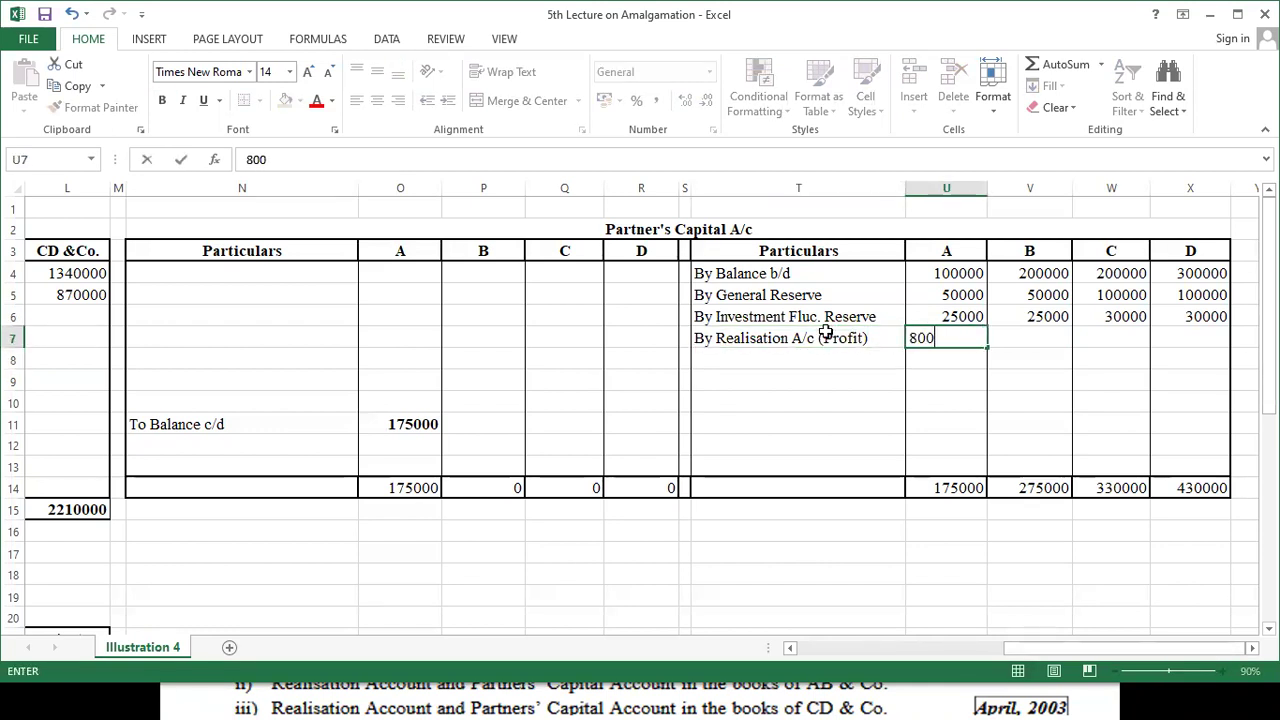
pyautogui.press('BackSpace')
pyautogui.press('BackSpace')
pyautogui.press('BackSpace')
pyautogui.write('8000')
pyautogui.press('Tab')
pyautogui.write('88000')
pyautogui.press('Tab')
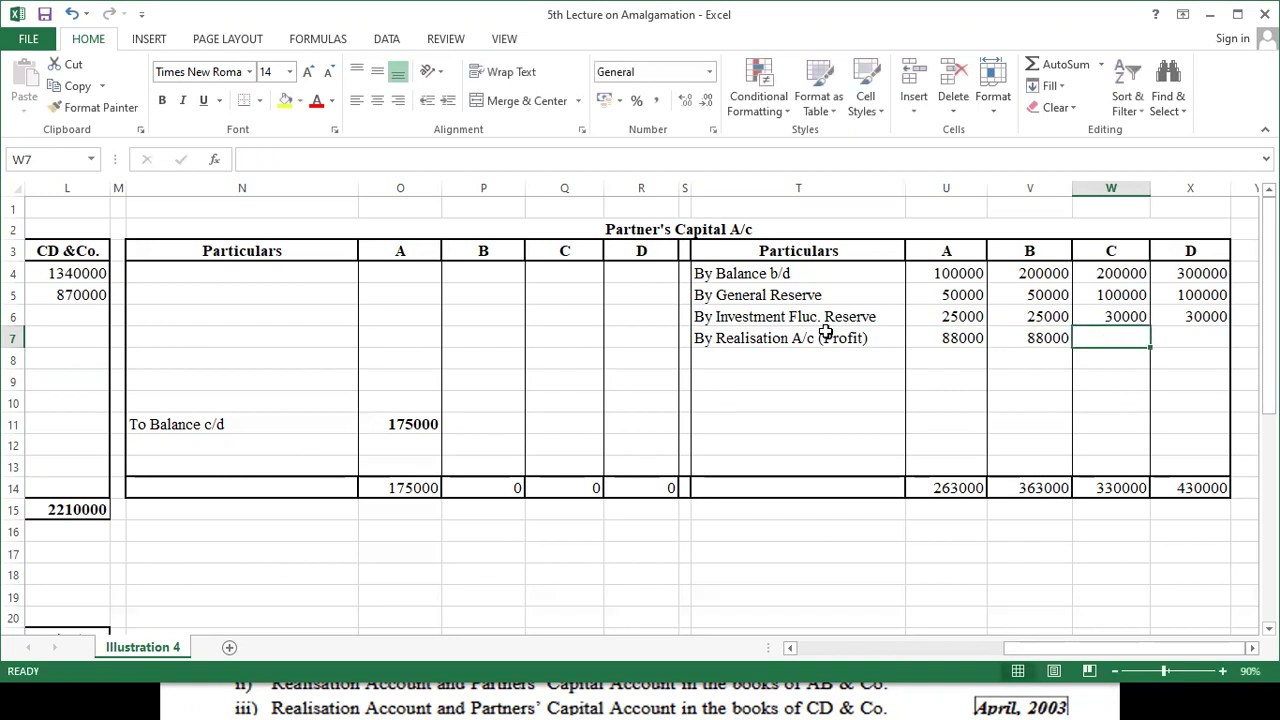
# - Enter 55000 each as the realisation profit of partner C in W7 and partner D in X7
pyautogui.write('55000')
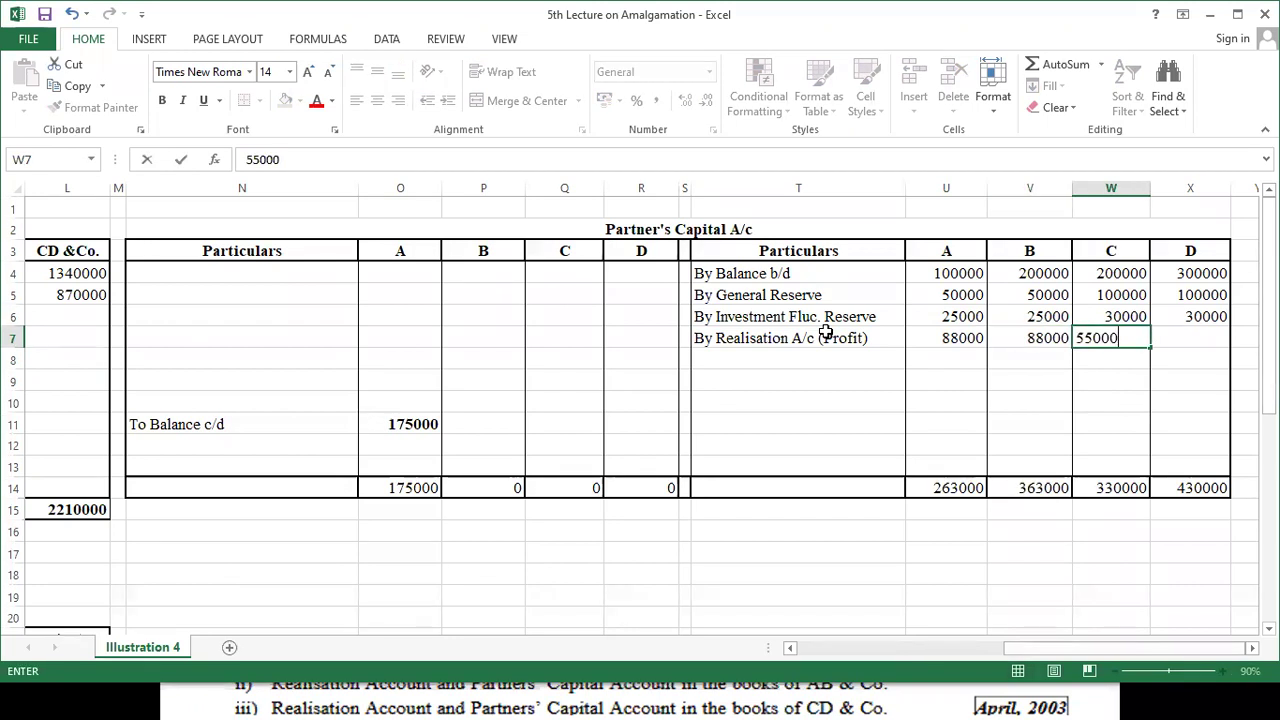
pyautogui.press('Tab')
pyautogui.write('55000')
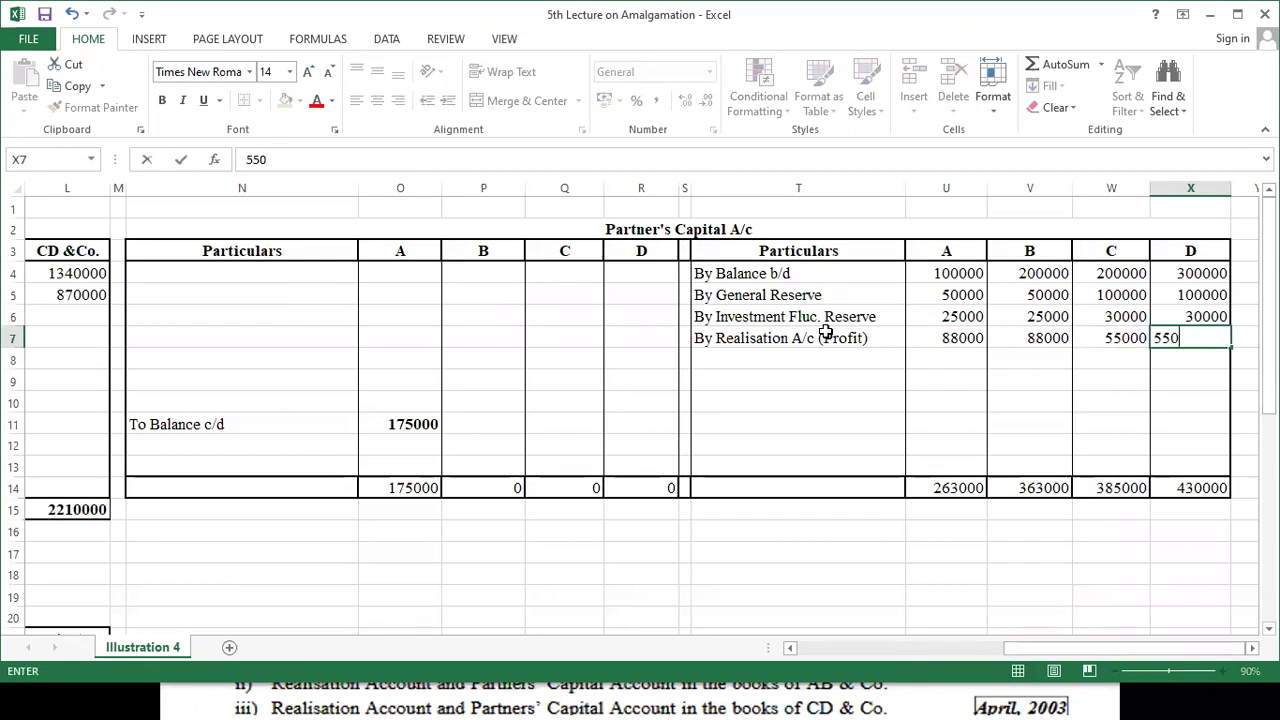
pyautogui.press('Return')
# - Replace partner A's closing balance in O11 with 263000 on the To Balance c/d row
pyautogui.press('Left')
pyautogui.press('Left')
pyautogui.press('Left')
pyautogui.press('Left')
pyautogui.press('Left')
pyautogui.press('Left')
pyautogui.press('Left')
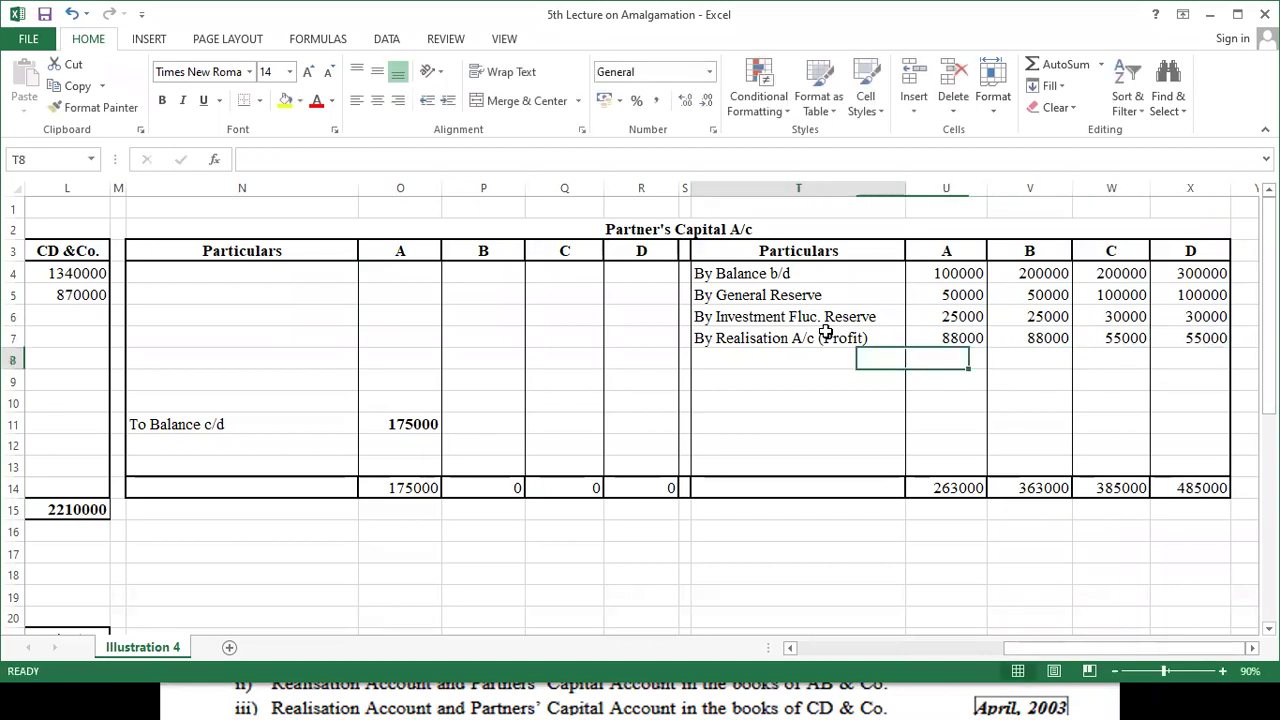
pyautogui.press('Left')
pyautogui.press('Down')
pyautogui.press('Left')
pyautogui.press('Down')
pyautogui.press('Down')
pyautogui.write('263000')
pyautogui.press('Tab')
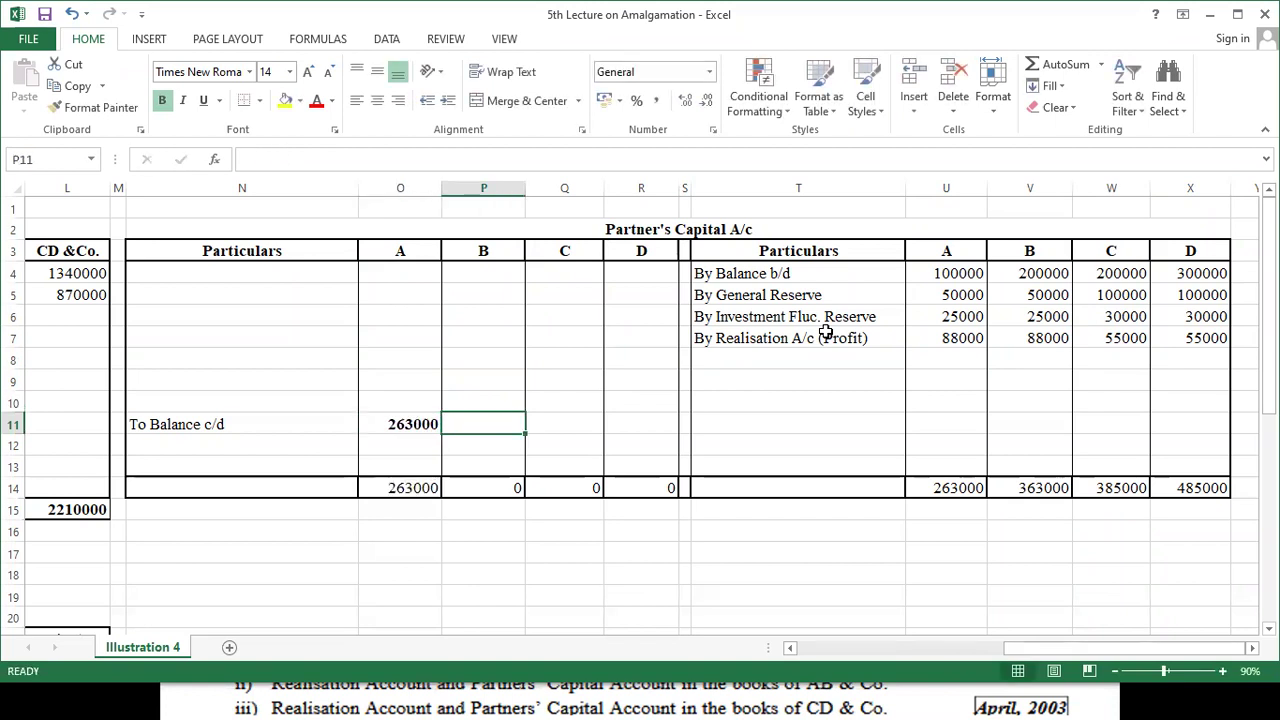
# - Enter the closing balances 363000 for B, 385000 for C and 485000 for D in P11:R11
pyautogui.write('363000')
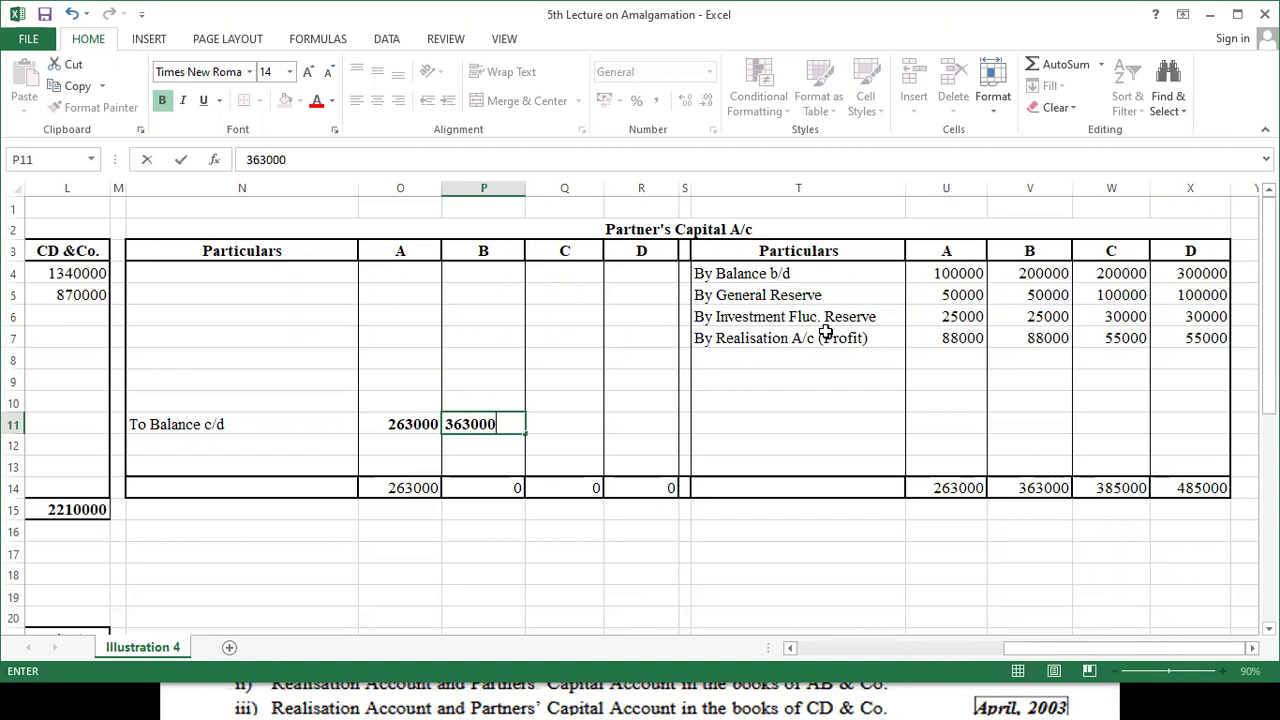
pyautogui.press('Tab')
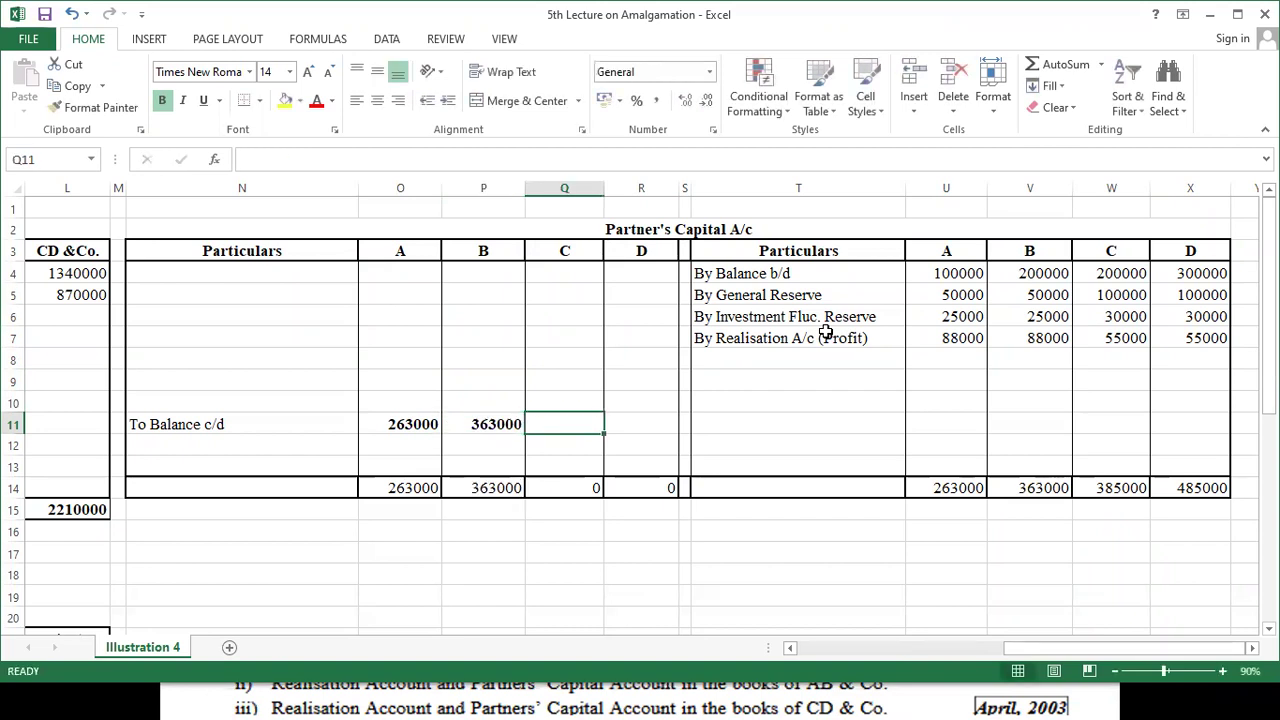
pyautogui.write('385000')
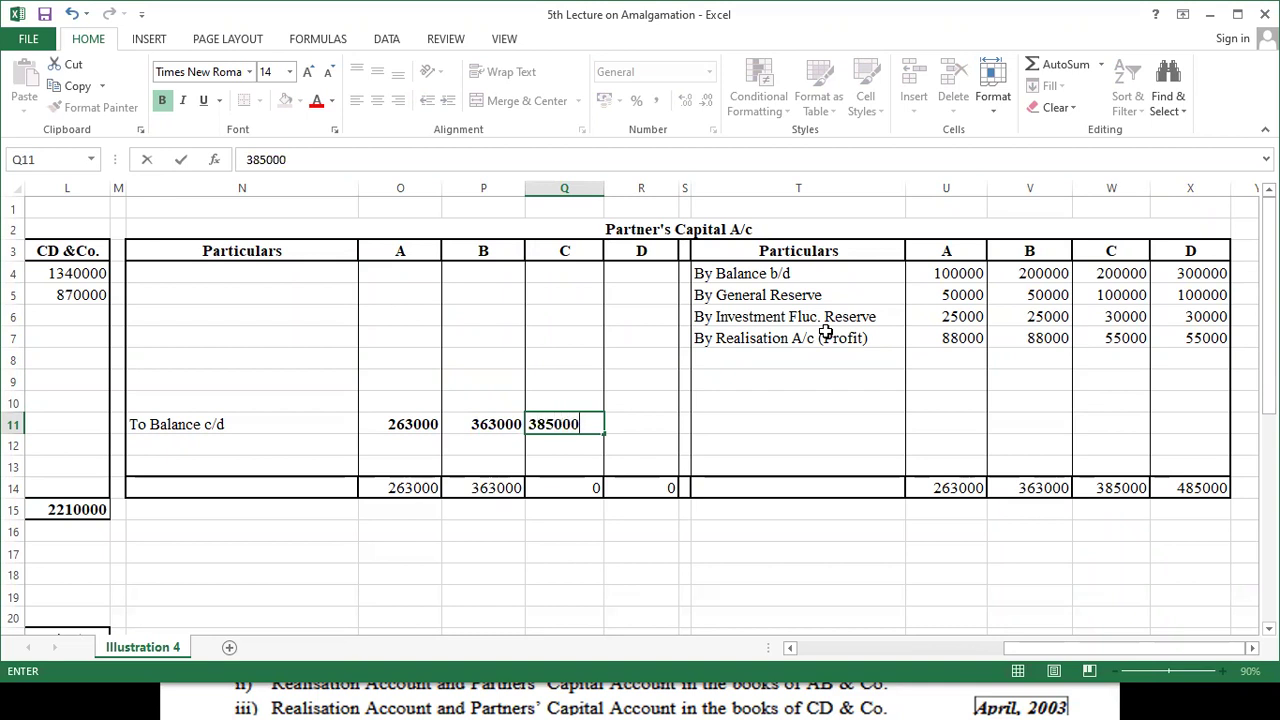
pyautogui.press('Tab')
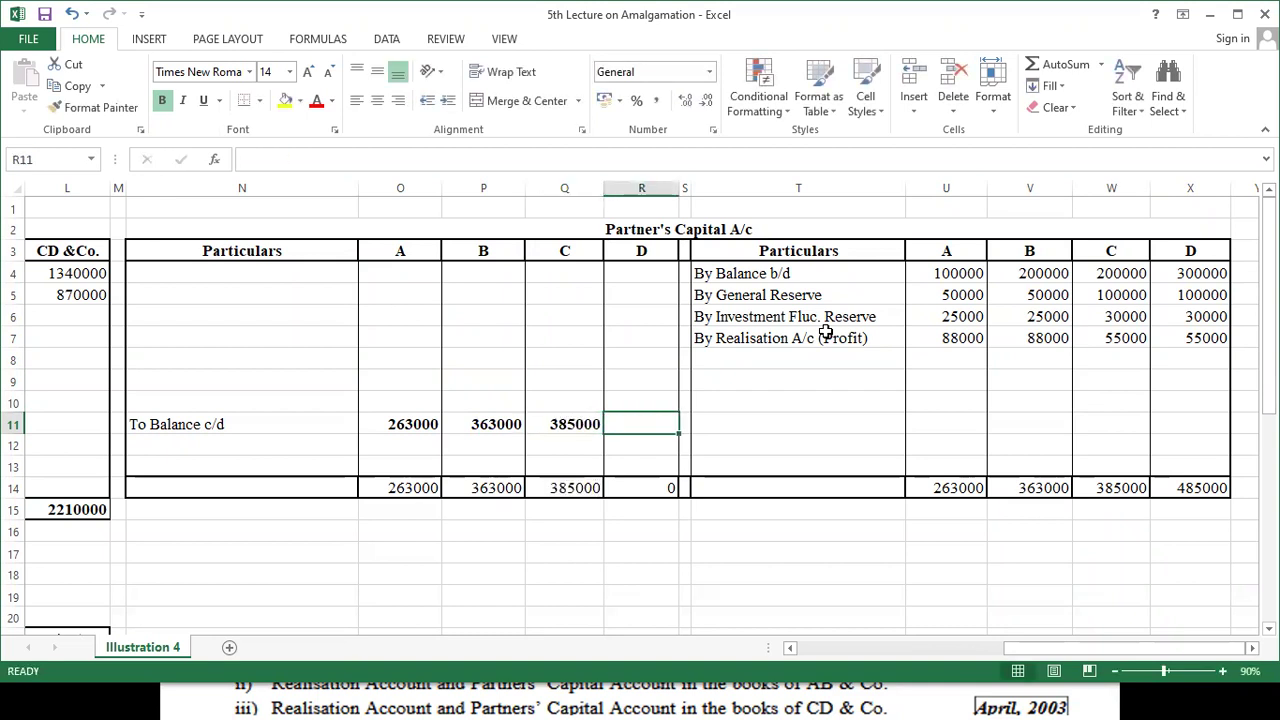
pyautogui.write('485000')
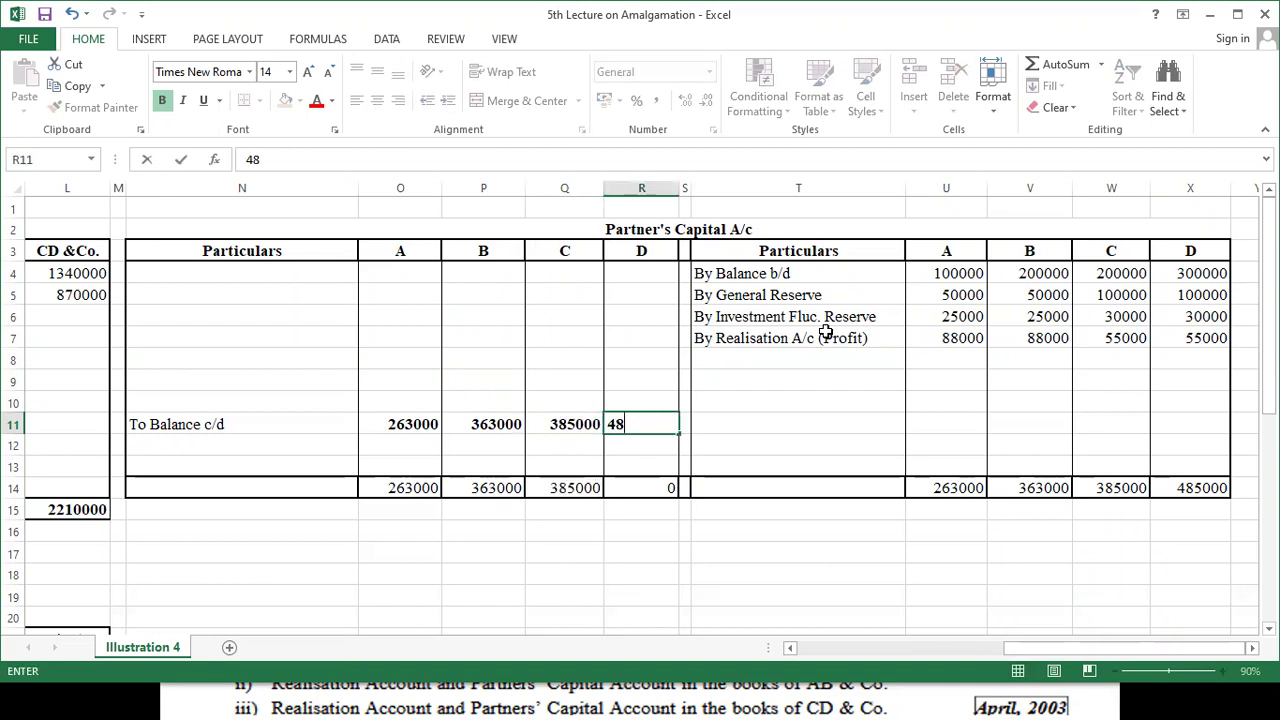
pyautogui.press('Return')
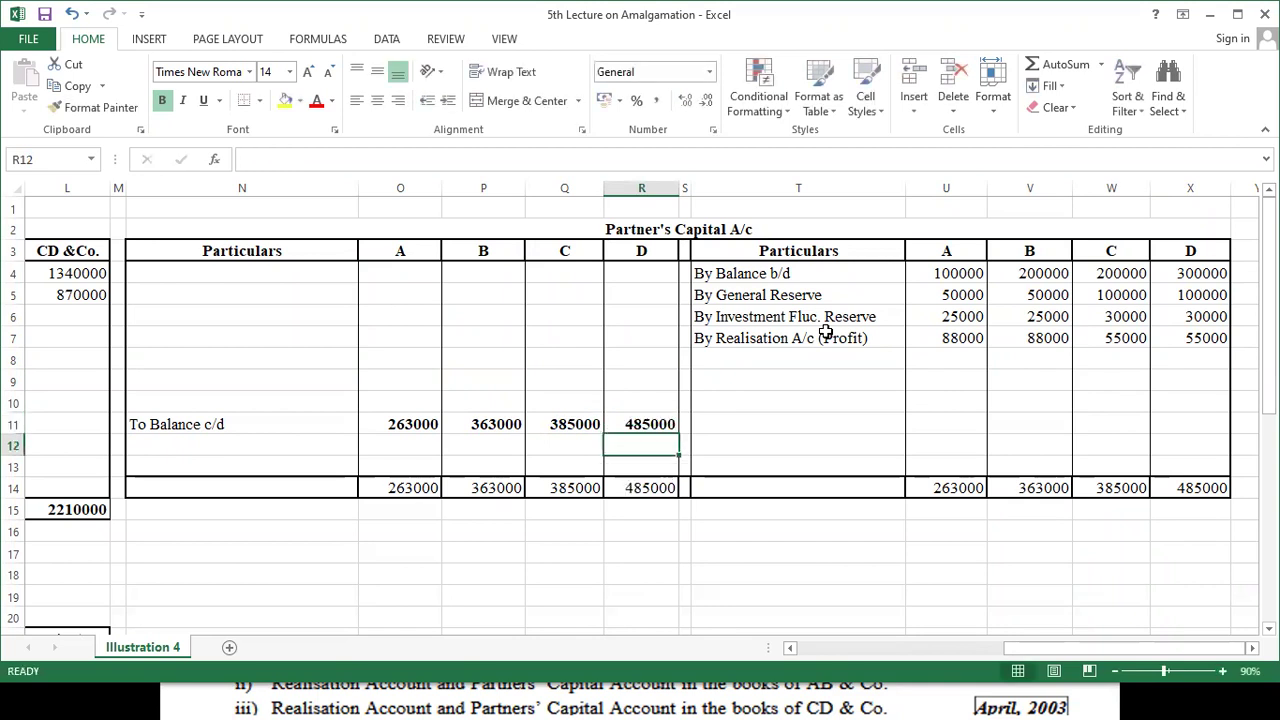
# - Enter the partner label "A" in F23, under Capital in the Amardeep & Co. balance sheet
pyautogui.press('Left')
pyautogui.press('Left')
pyautogui.press('Left')
pyautogui.press('Left')
pyautogui.press('Left')
pyautogui.press('Left')
pyautogui.press('Left')
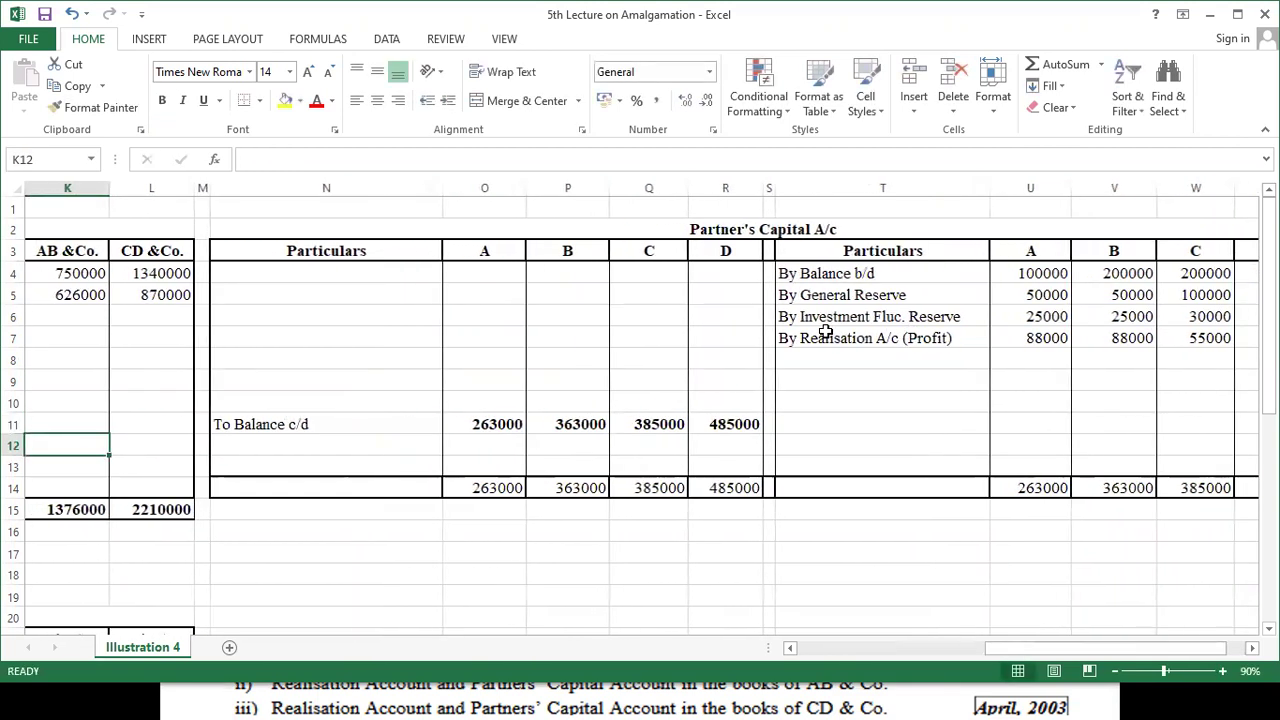
pyautogui.press('Left')
pyautogui.press('Down')
pyautogui.press('Down')
pyautogui.press('Down')
pyautogui.press('Down')
pyautogui.press('Down')
pyautogui.press('Down')
pyautogui.press('Down')
pyautogui.press('Down')
pyautogui.press('Down')
pyautogui.press('Down')
pyautogui.press('Down')
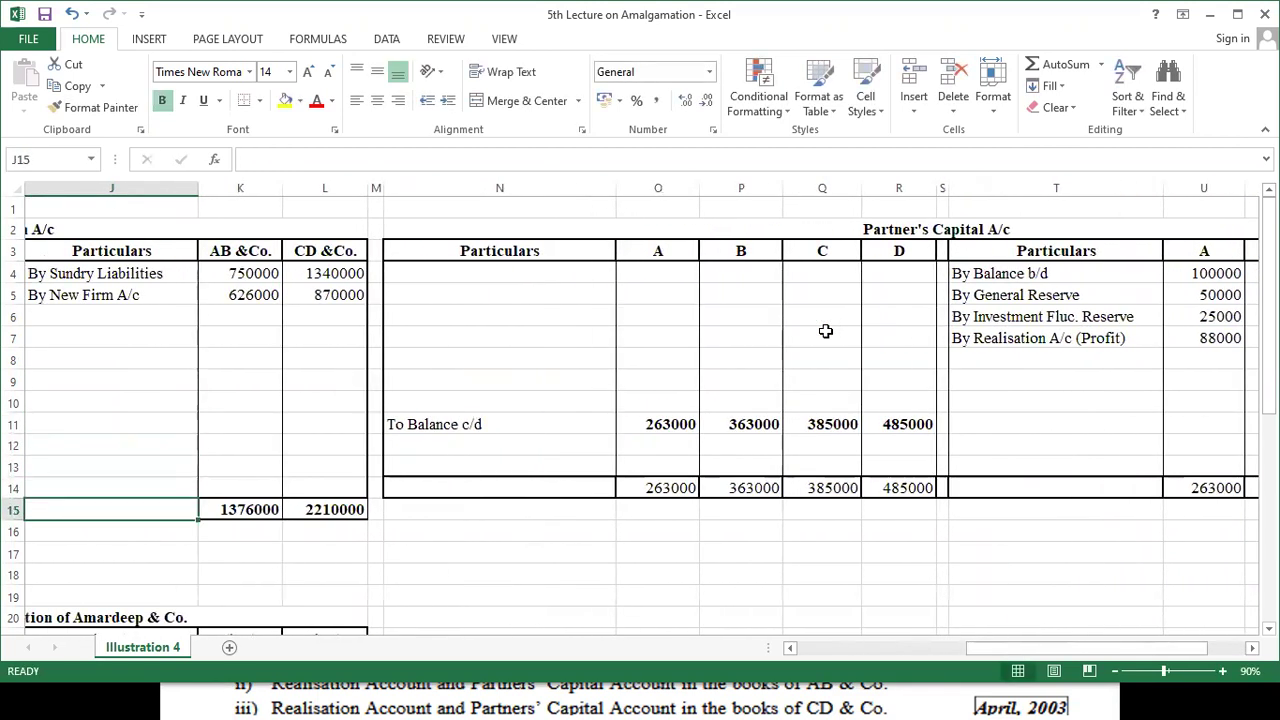
pyautogui.press('Left')
pyautogui.press('Left')
pyautogui.press('Left')
pyautogui.press('Left')
pyautogui.press('Left')
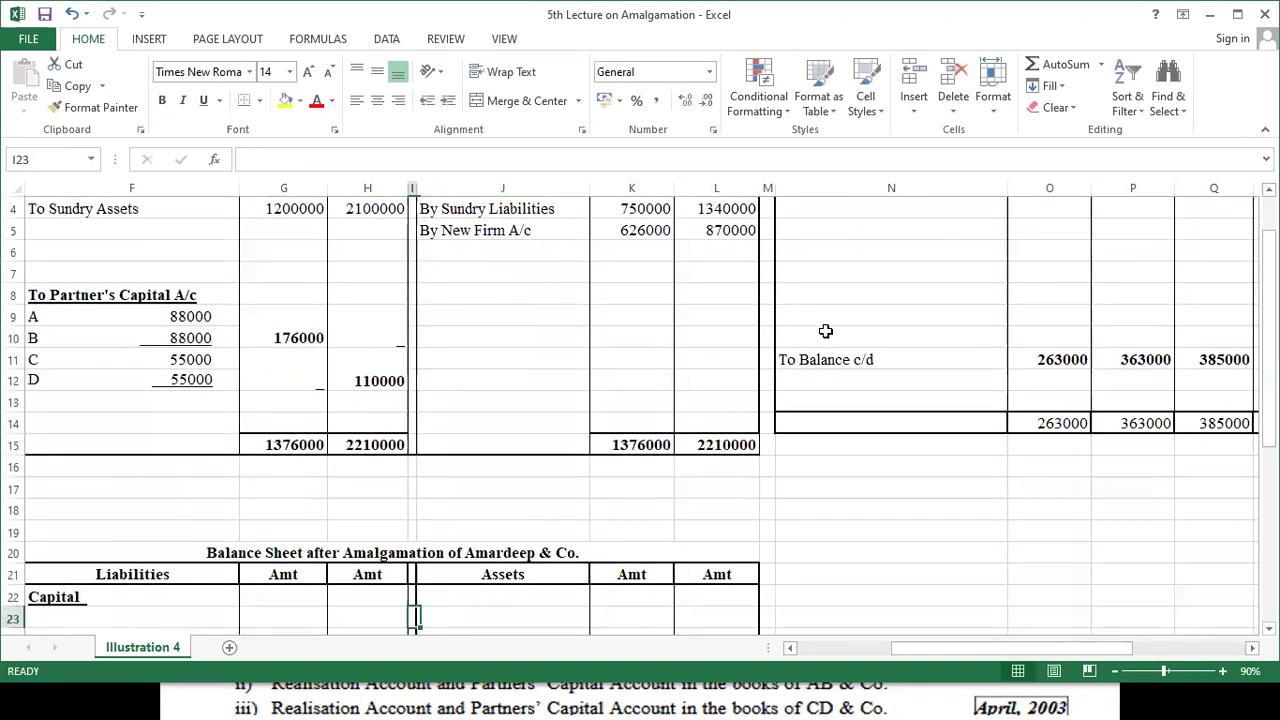
pyautogui.press('Right')
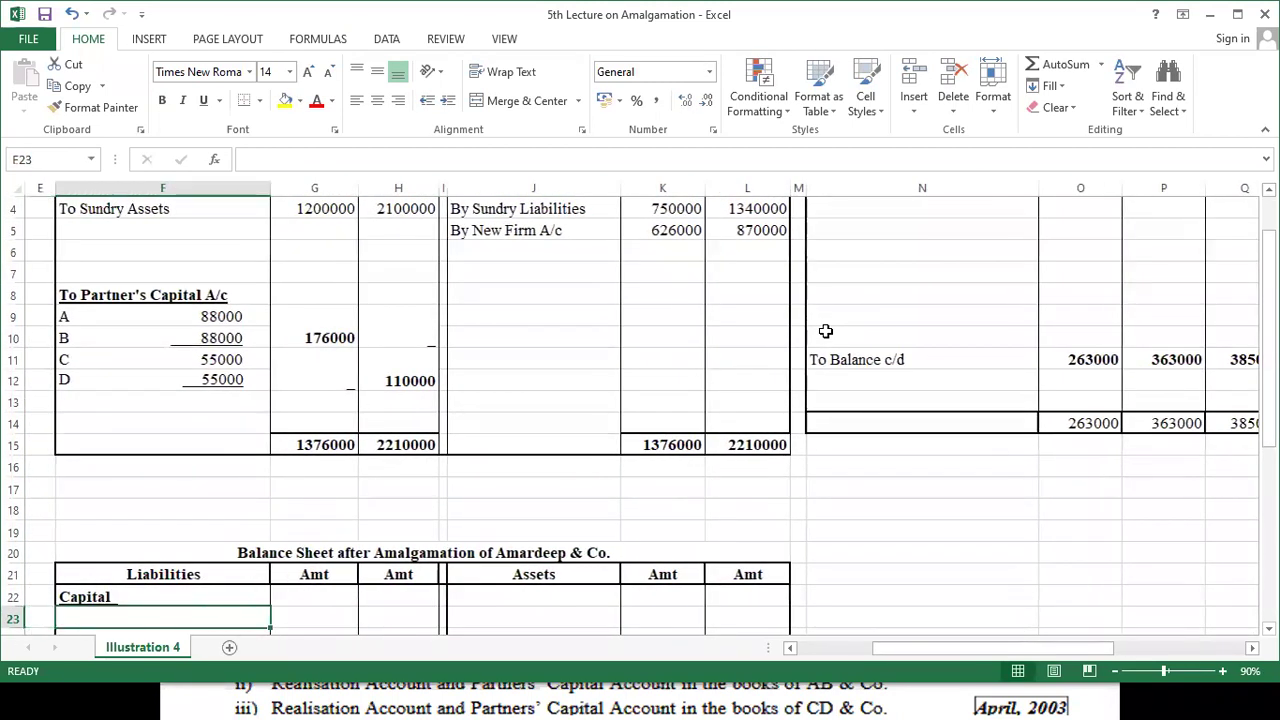
pyautogui.press('Down')
pyautogui.press('Down')
pyautogui.press('Up')
pyautogui.press('Up')
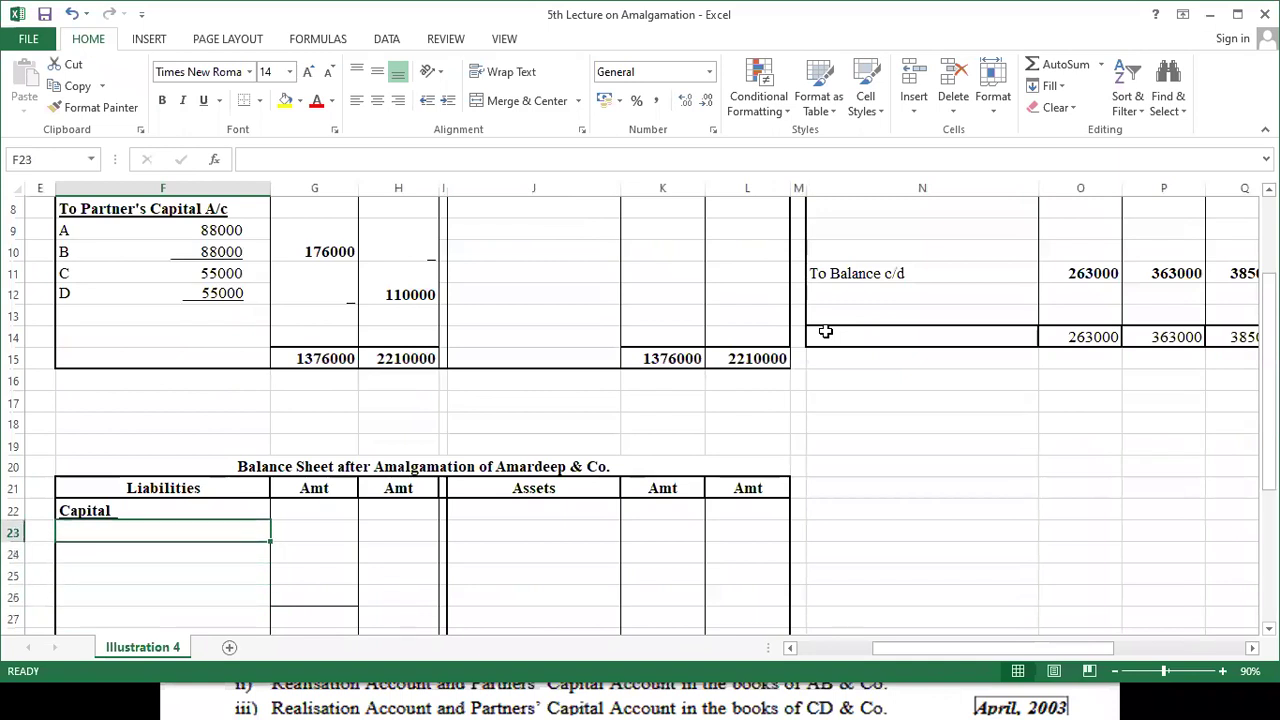
pyautogui.write('a')
pyautogui.press('Return')
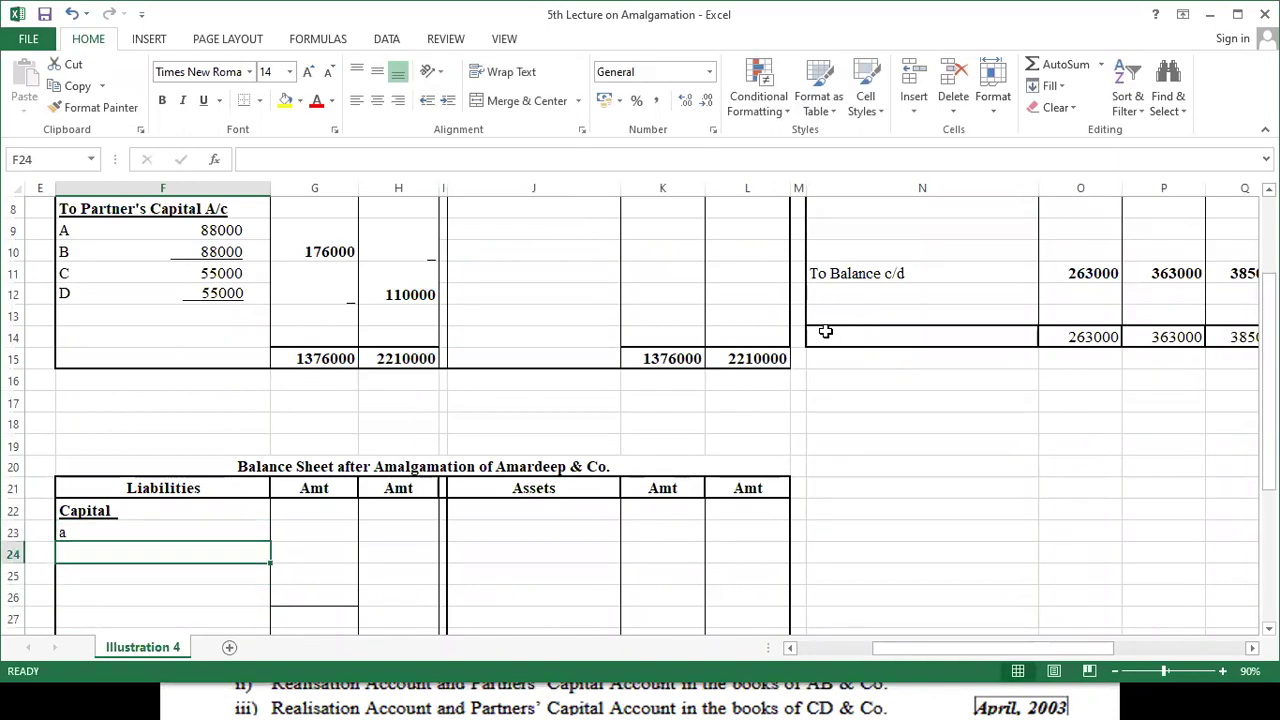
pyautogui.press('Up')
pyautogui.write('A')
pyautogui.press('Return')
# - List partners B, C and D in F24:F26 beneath A in the balance sheet's Capital section
pyautogui.write('B')
pyautogui.press('Delete')
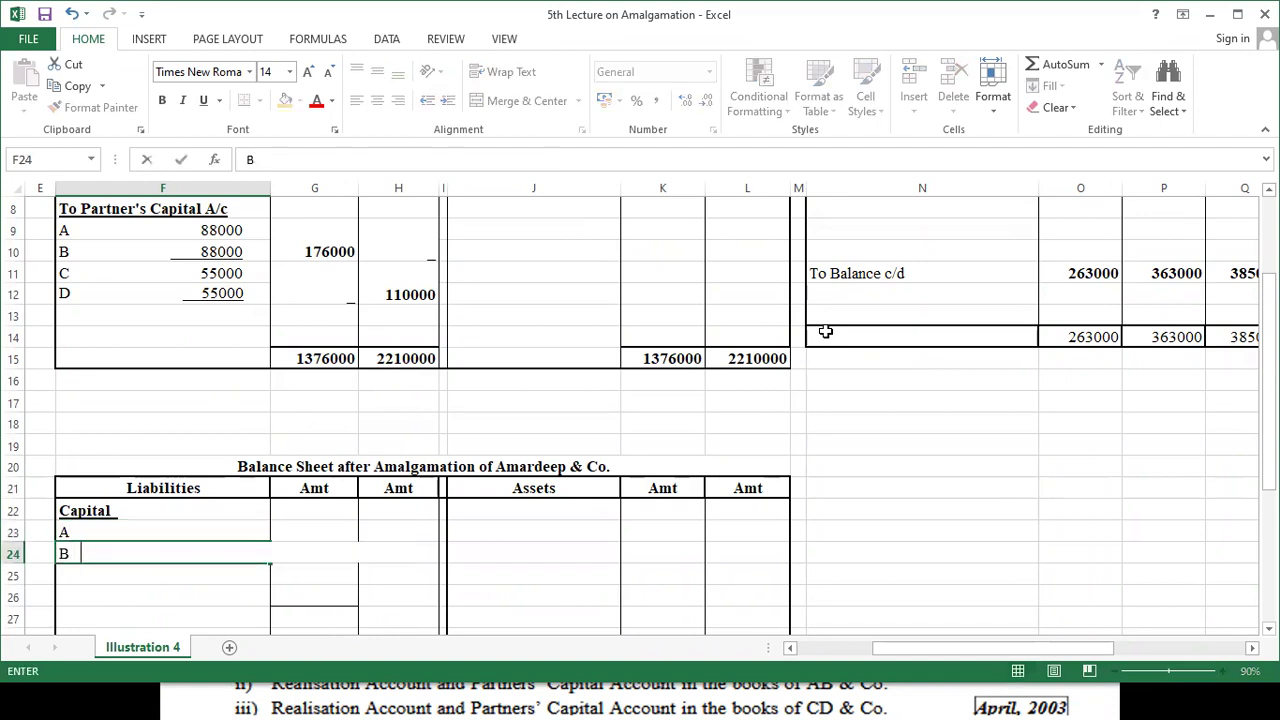
pyautogui.press('Return')
pyautogui.write('Capital')
pyautogui.press('Return')
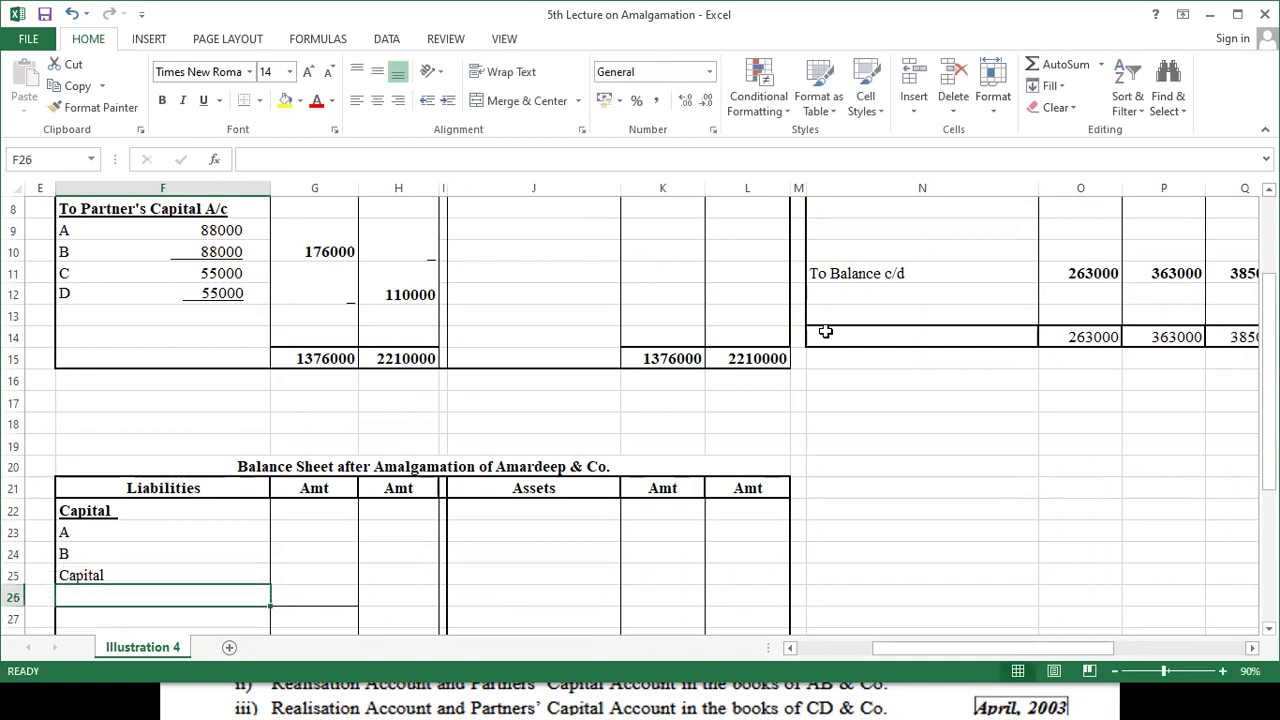
pyautogui.press('Up')
pyautogui.write('C')
pyautogui.press('Delete')
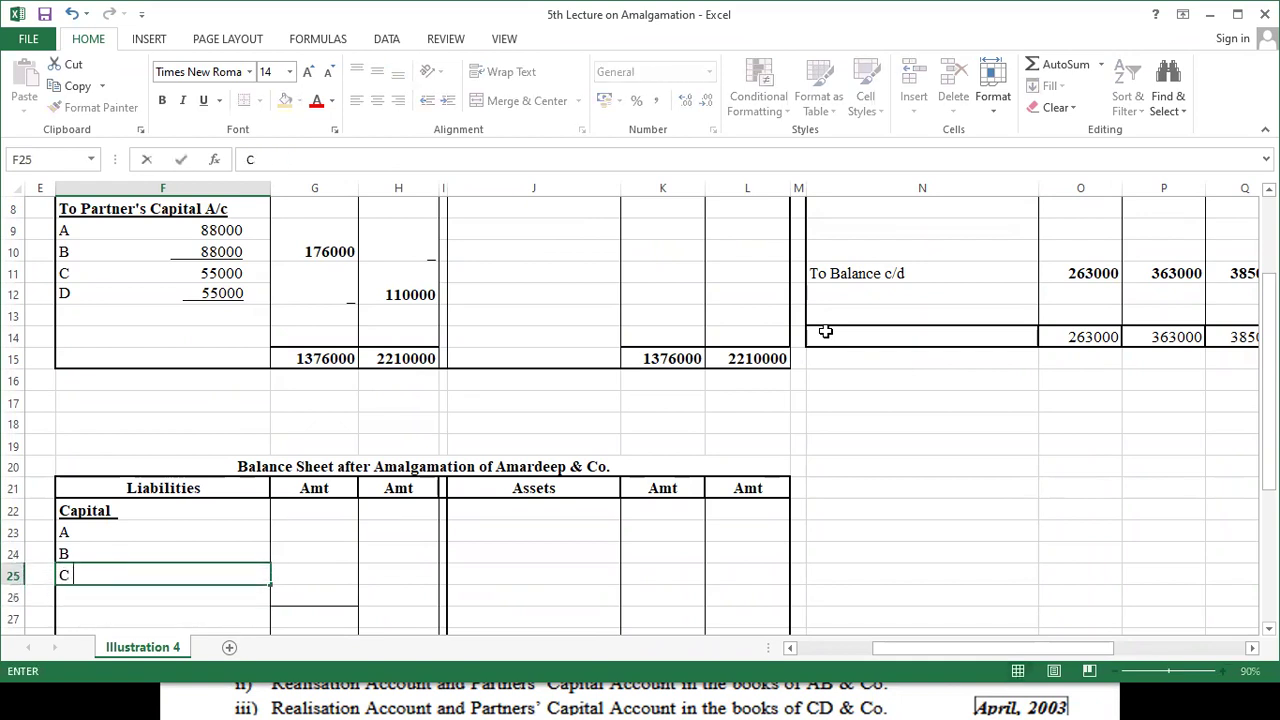
pyautogui.press('Return')
pyautogui.write('D')
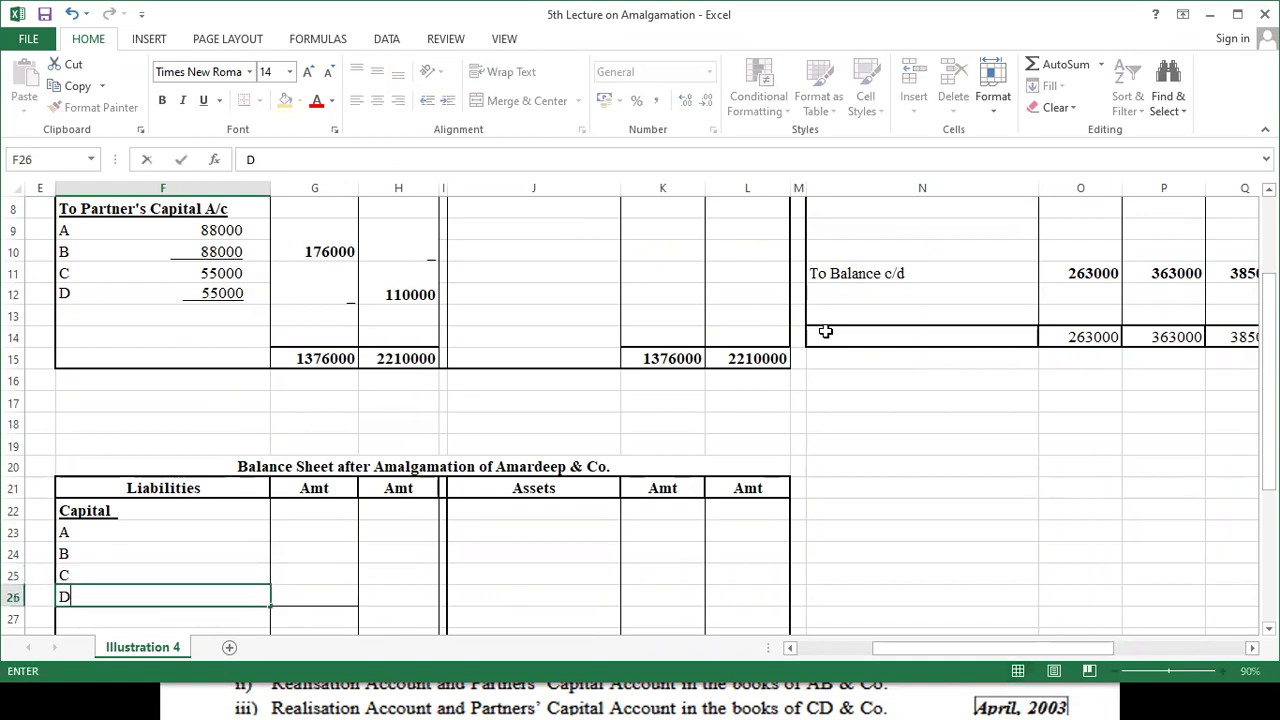
pyautogui.press('Return')
# - Enter the capital amounts 263000 for A in G23 and 363000 for B in G24
pyautogui.press('Up')
pyautogui.press('Up')
pyautogui.press('Up')
pyautogui.press('Up')
pyautogui.press('Right')
pyautogui.write('26')
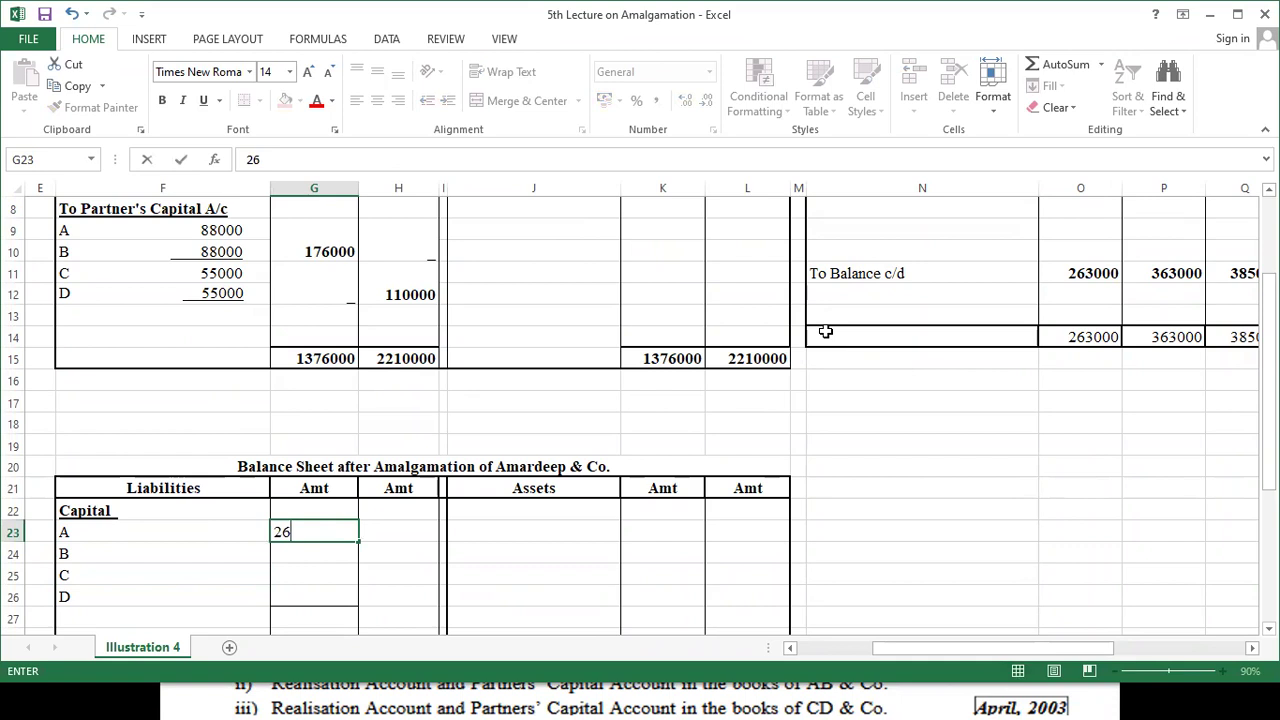
pyautogui.write('3000')
pyautogui.press('Return')
pyautogui.write('3')
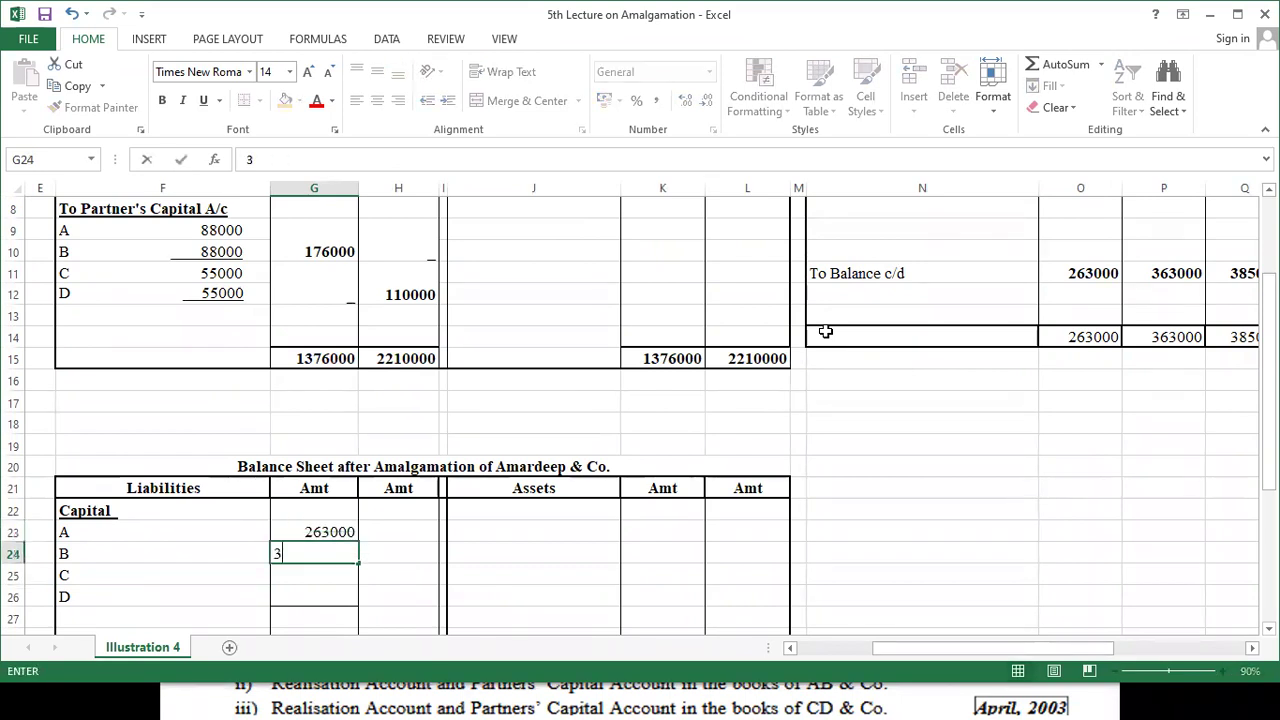
pyautogui.write('63000')
pyautogui.press('Return')
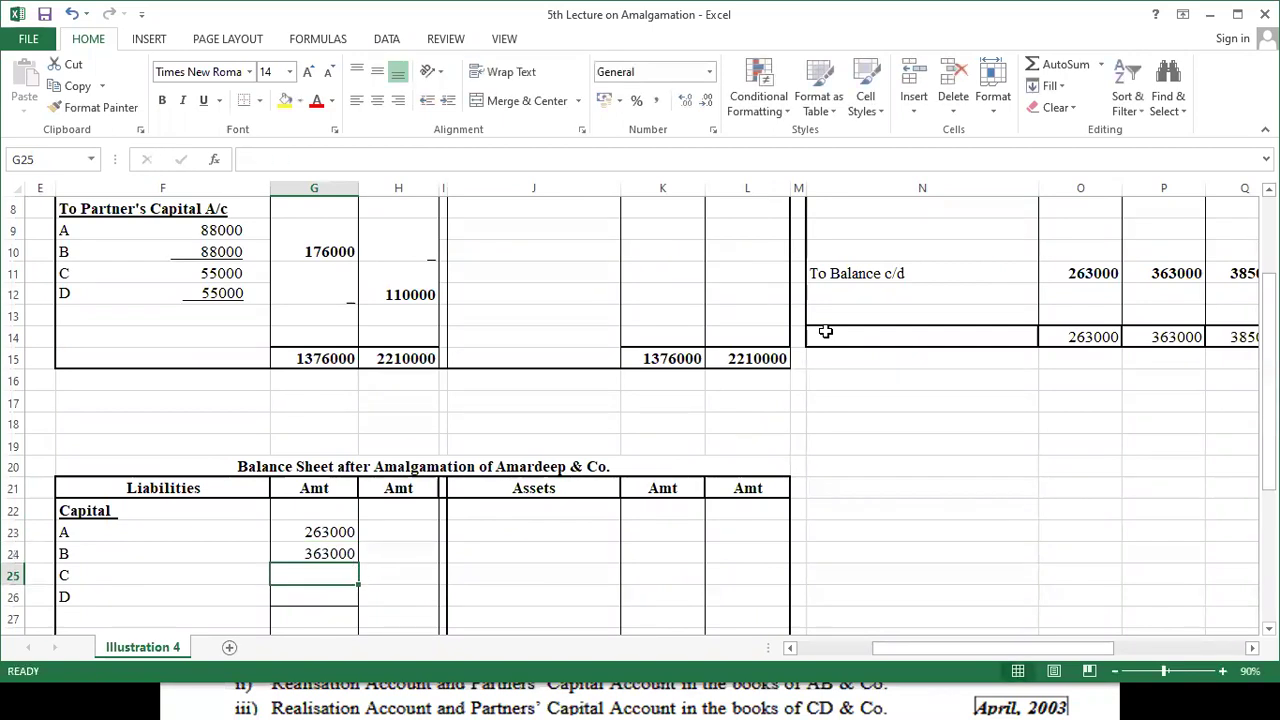
# - Enter the capital amounts 385000 for C in G25 and 485000 for D in G26
pyautogui.write('38500')
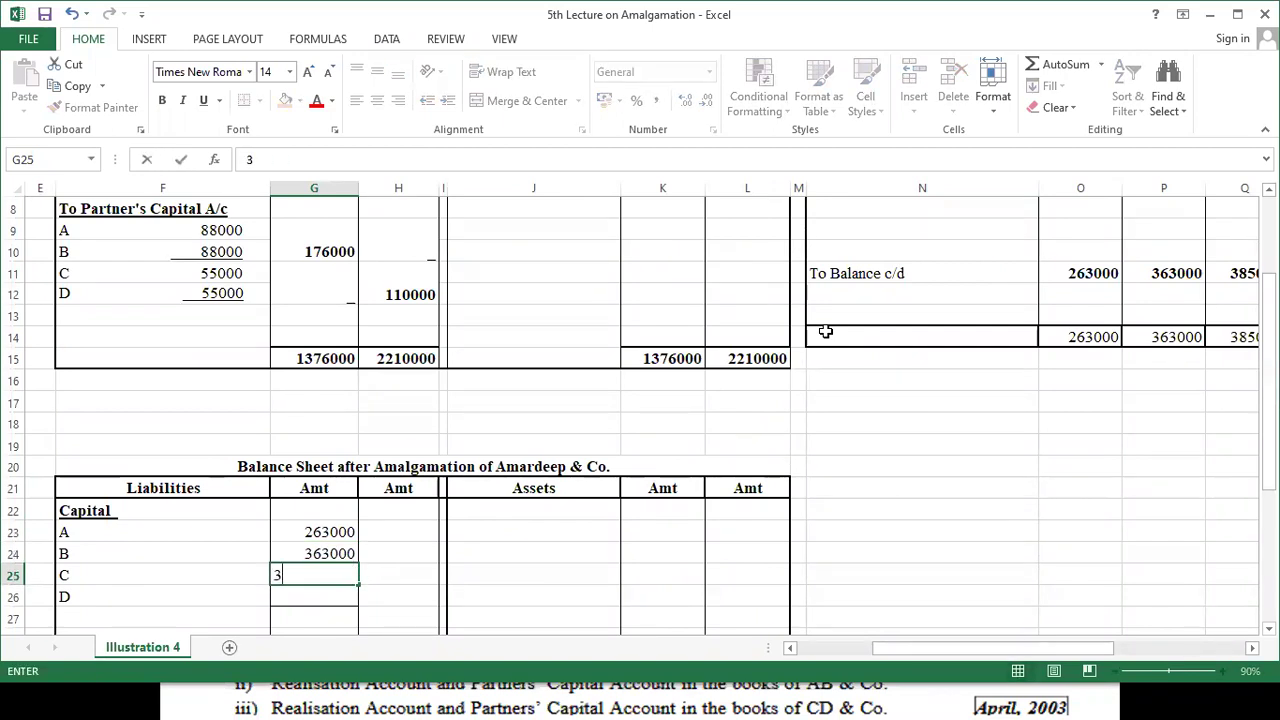
pyautogui.write('0')
pyautogui.press('Return')
pyautogui.write('485000')
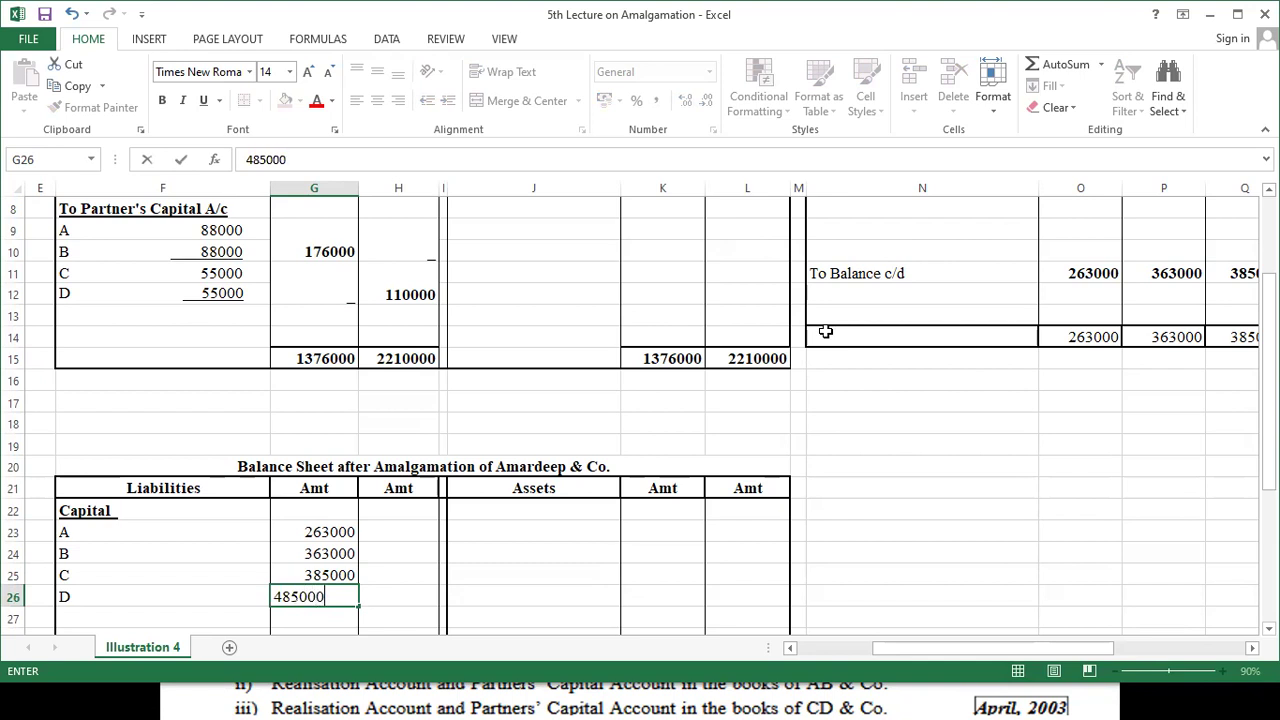
pyautogui.press('Right')
# - Compare the balance sheet capital amounts with the To Balance c/d row of the Partner's Capital A/c
pyautogui.press('Right')
pyautogui.press('Right')
pyautogui.press('Right')
pyautogui.press('Right')
pyautogui.press('Right')
pyautogui.press('Right')
pyautogui.press('Right')
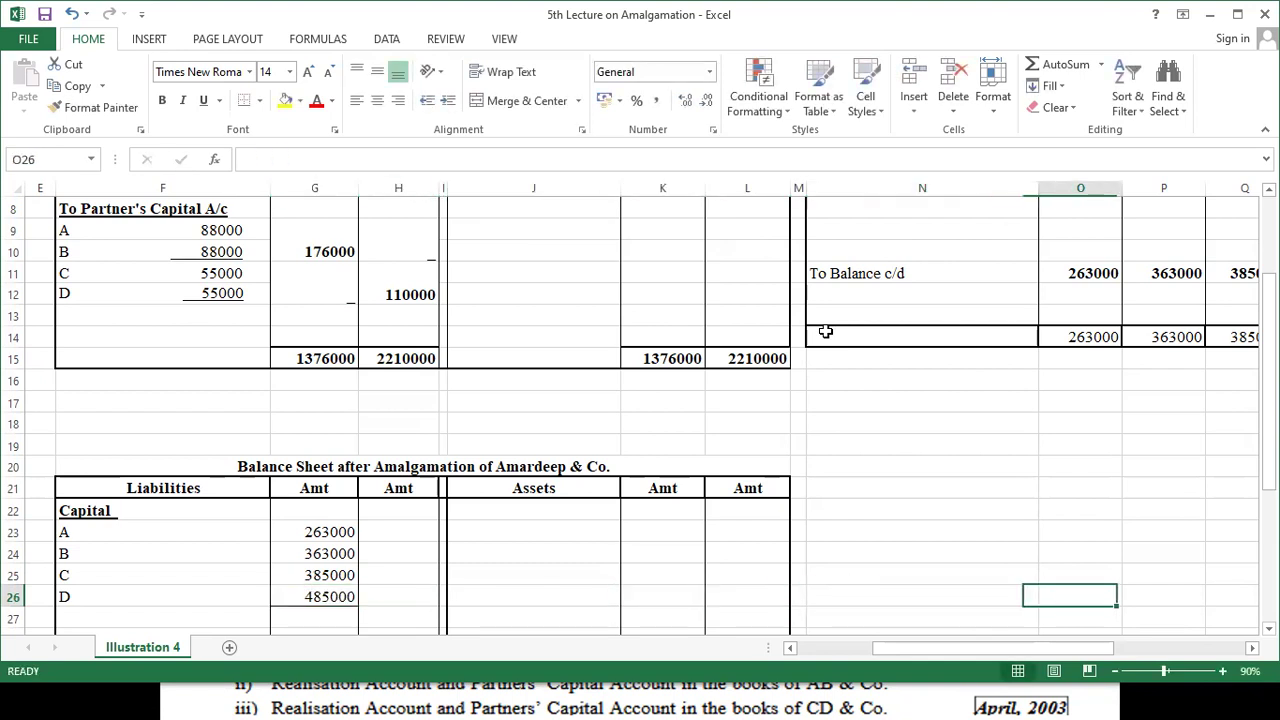
pyautogui.press('Right')
pyautogui.press('Right')
pyautogui.press('Right')
pyautogui.press('Right')
pyautogui.press('Left')
pyautogui.press('Left')
pyautogui.press('Left')
pyautogui.press('Left')
pyautogui.press('Left')
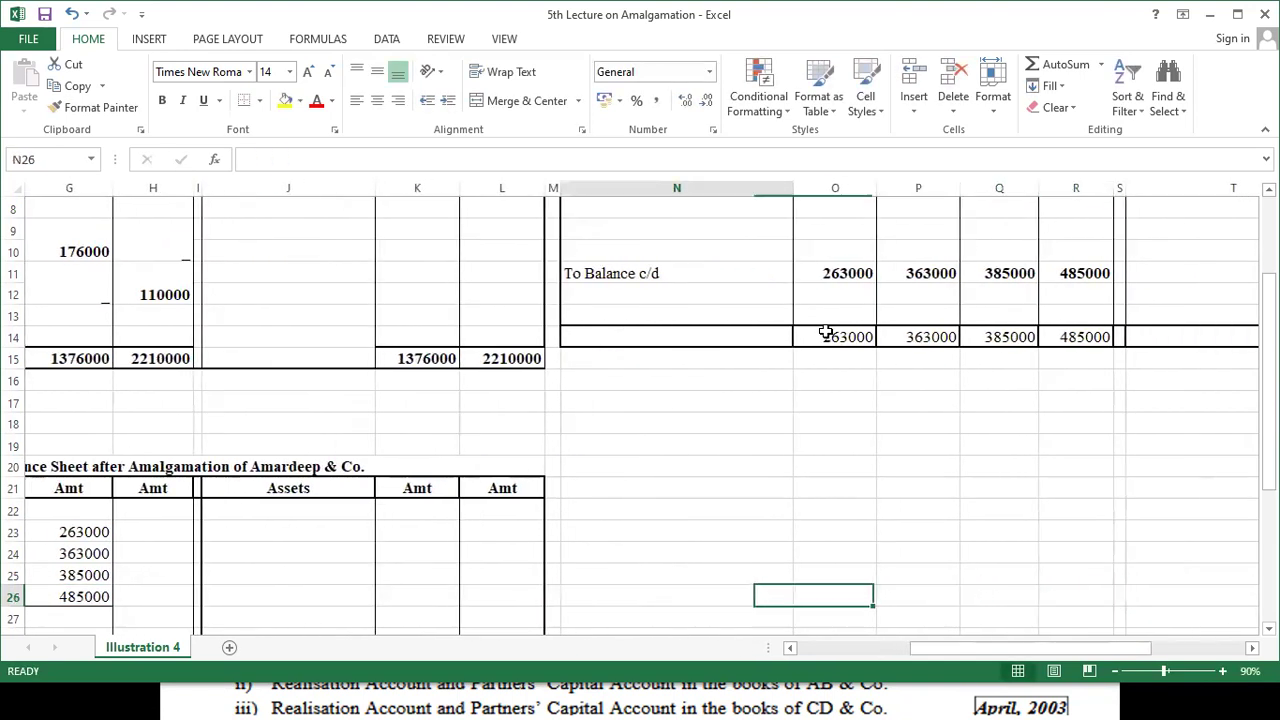
pyautogui.press('Left')
pyautogui.press('Left')
pyautogui.press('Left')
pyautogui.press('Left')
pyautogui.press('Left')
pyautogui.press('Left')
pyautogui.press('Left')
pyautogui.press('Left')
# - Total the four partners' capitals in H26 with the formula =SUM(G23:G26)
pyautogui.press('Right')
pyautogui.press('Right')
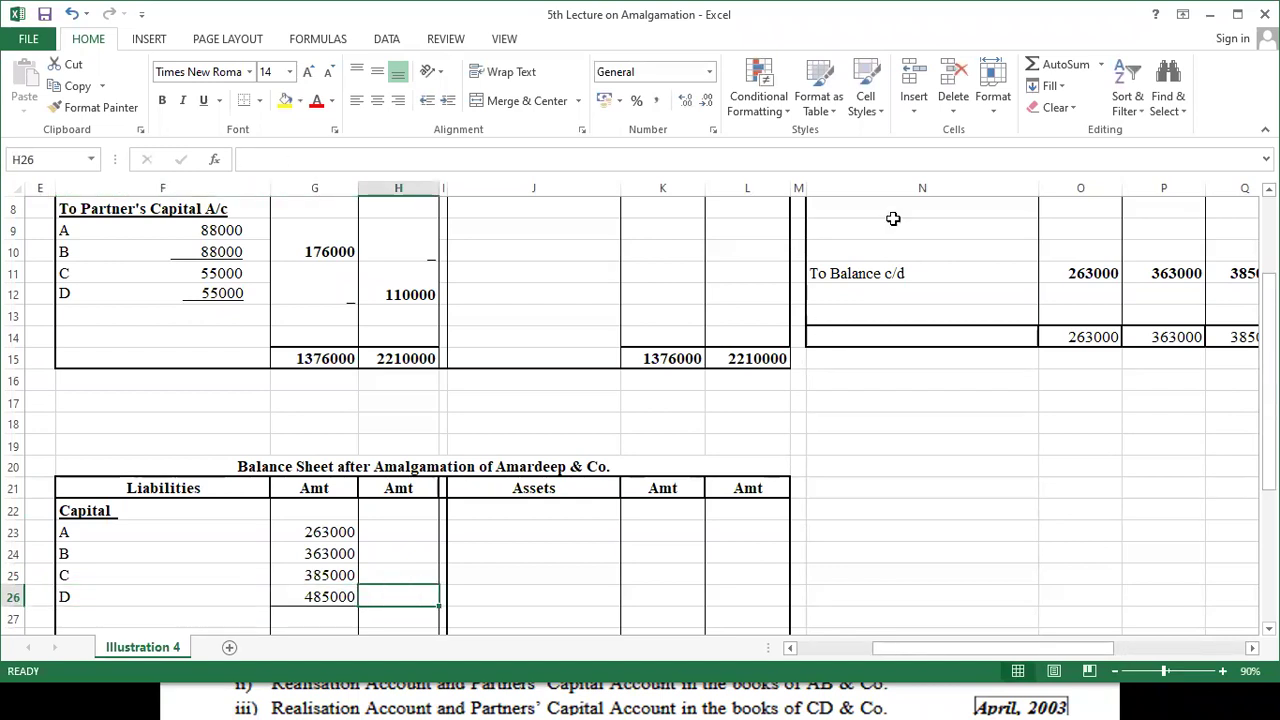
pyautogui.click(1052, 66)
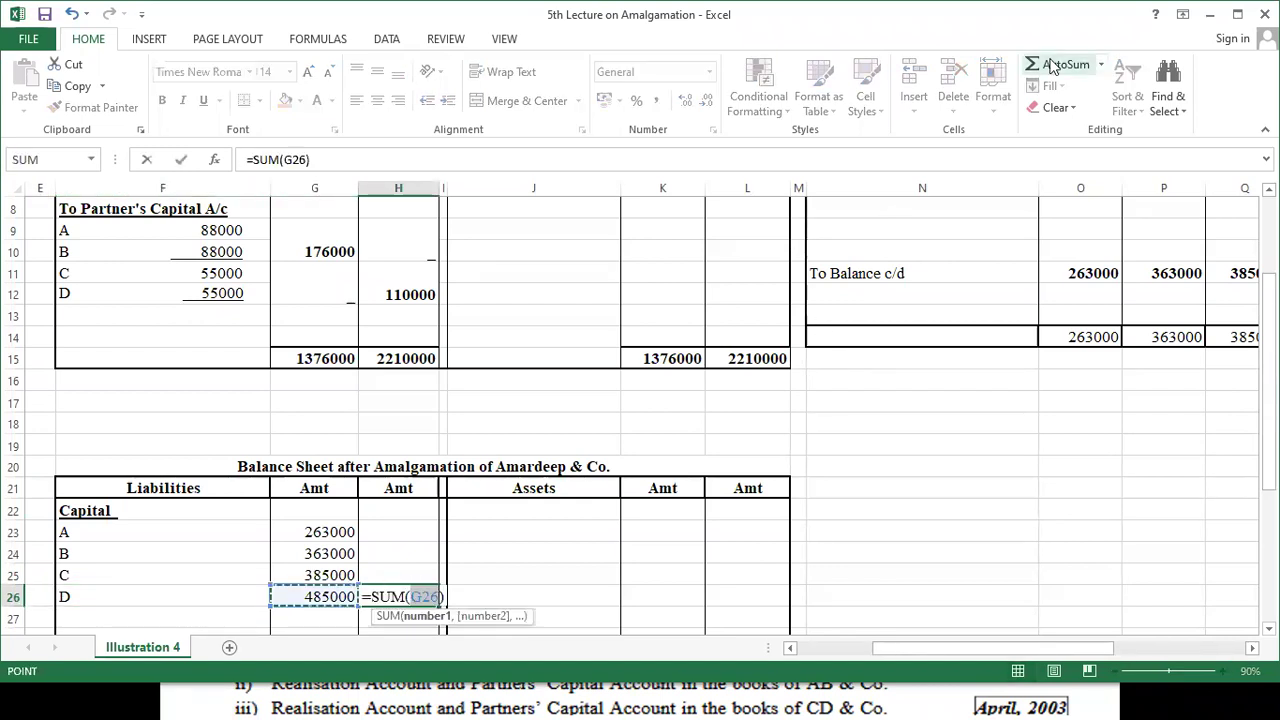
pyautogui.hotkey('shift', 'Up')
pyautogui.hotkey('shift', 'Up')
pyautogui.hotkey('shift', 'Up')
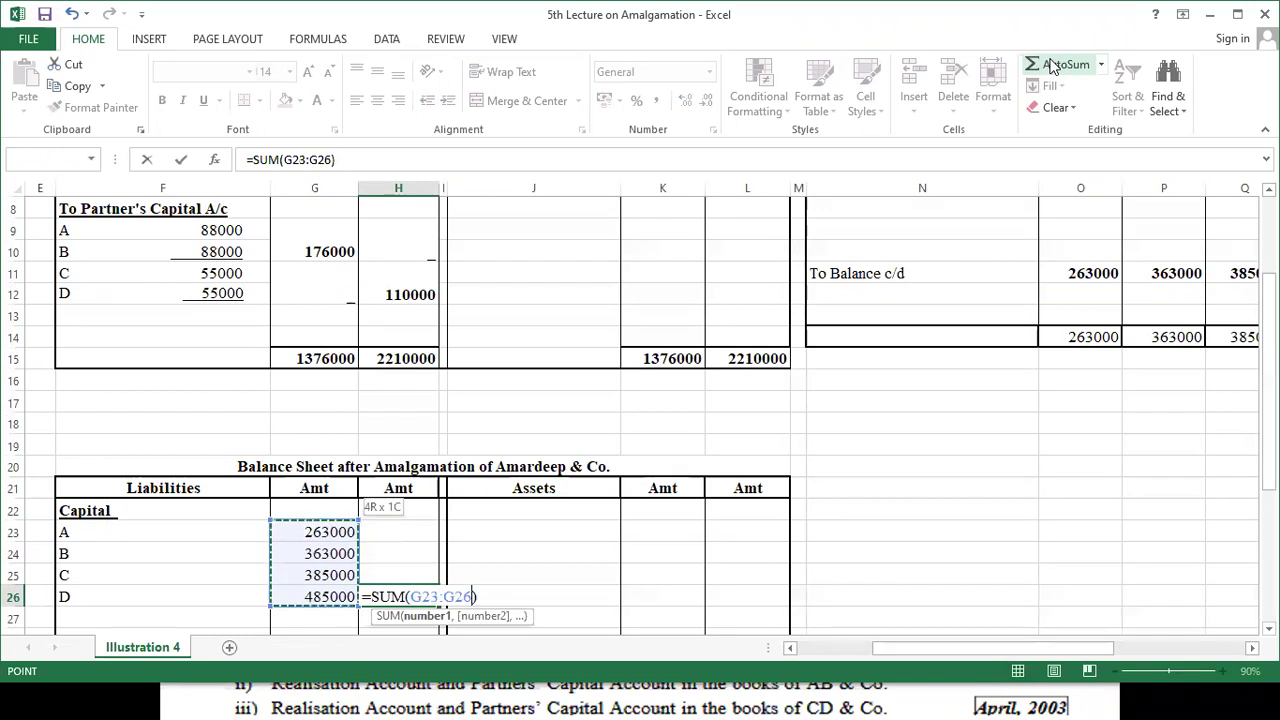
pyautogui.press('Return')
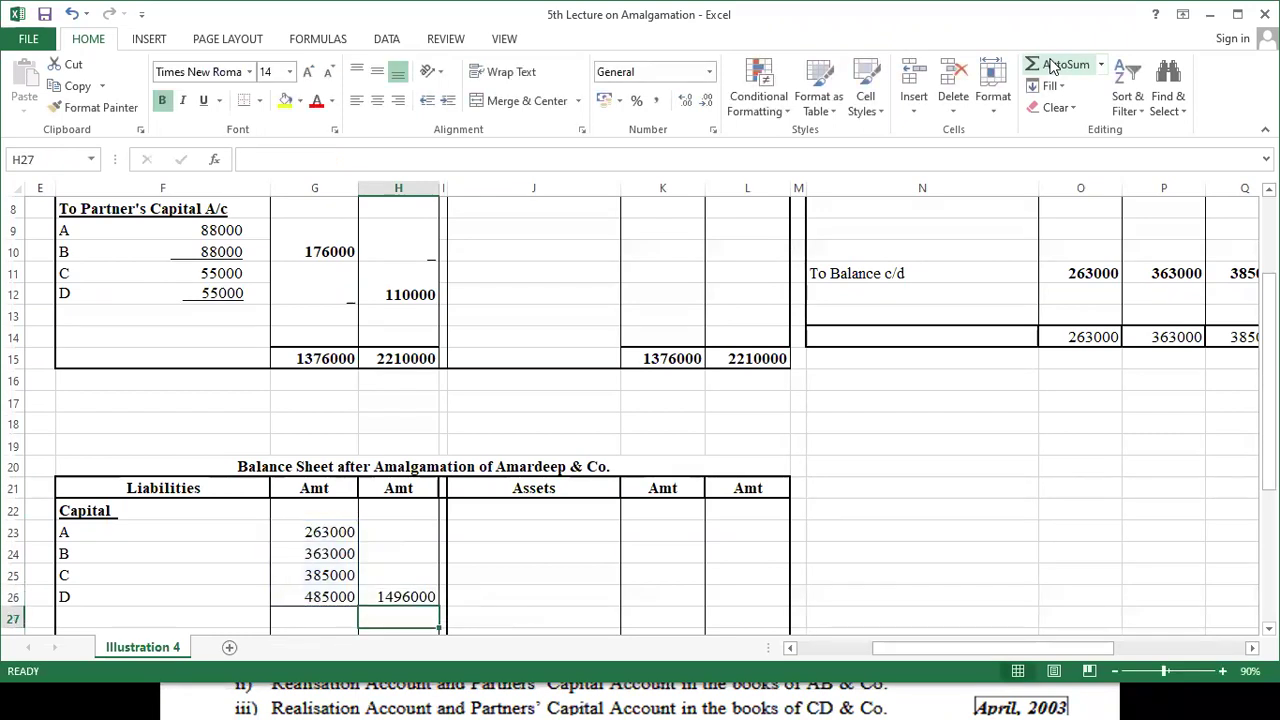
# - Add a Creditors entry in F28 on the liabilities side with the amount 2090000 in H28
pyautogui.press('Left')
pyautogui.press('Down')
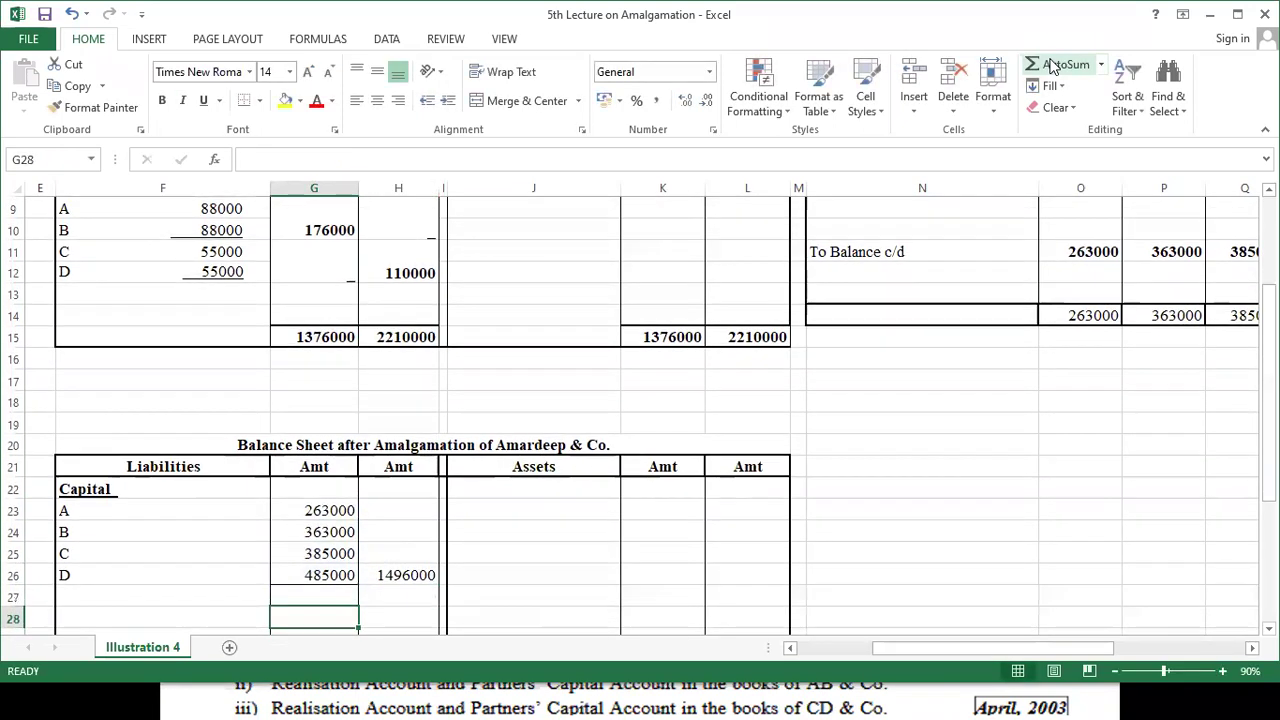
pyautogui.press('Left')
pyautogui.press('Right')
pyautogui.press('Right')
pyautogui.press('Right')
pyautogui.press('Right')
pyautogui.press('Right')
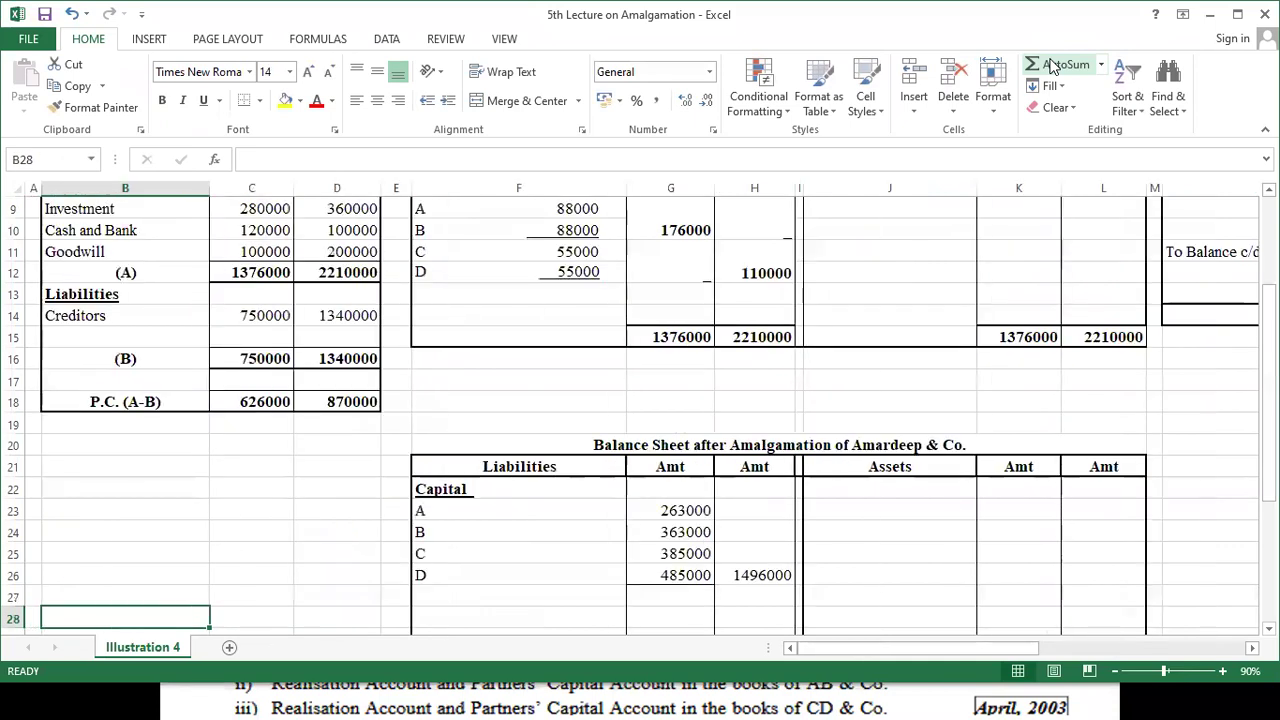
pyautogui.write('C')
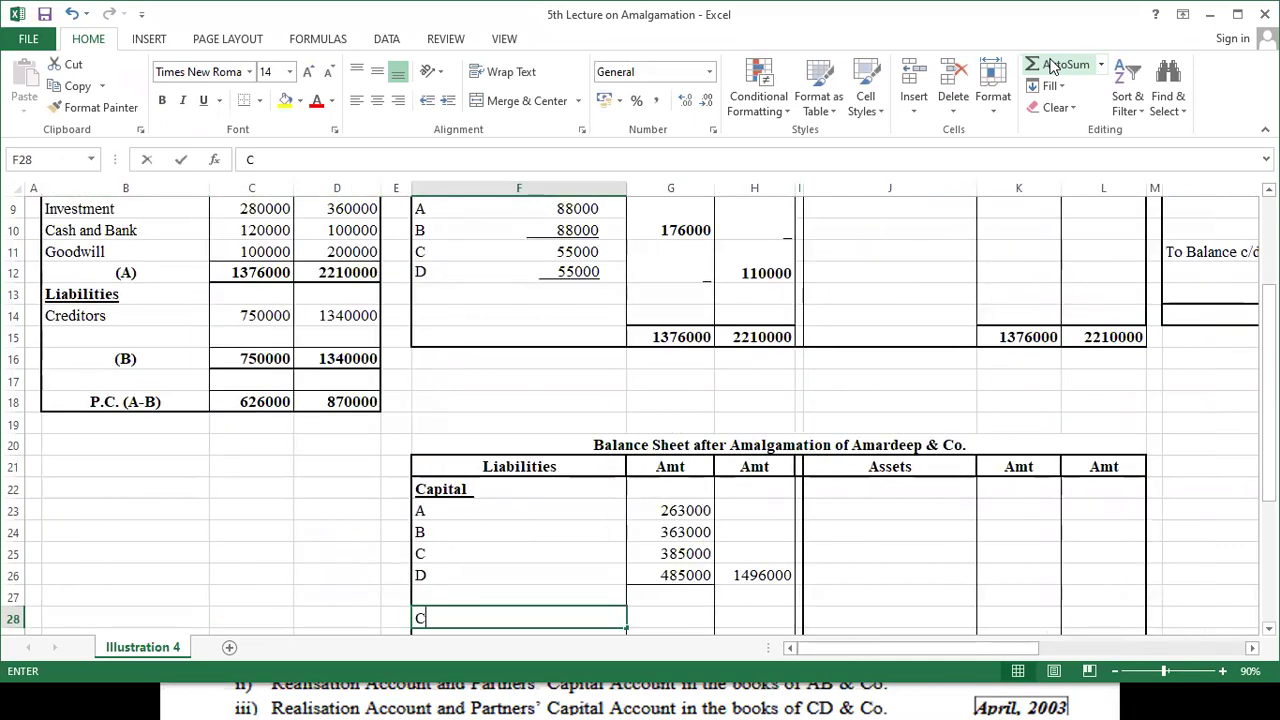
pyautogui.write('reditors')
pyautogui.press('Right')
pyautogui.press('Right')
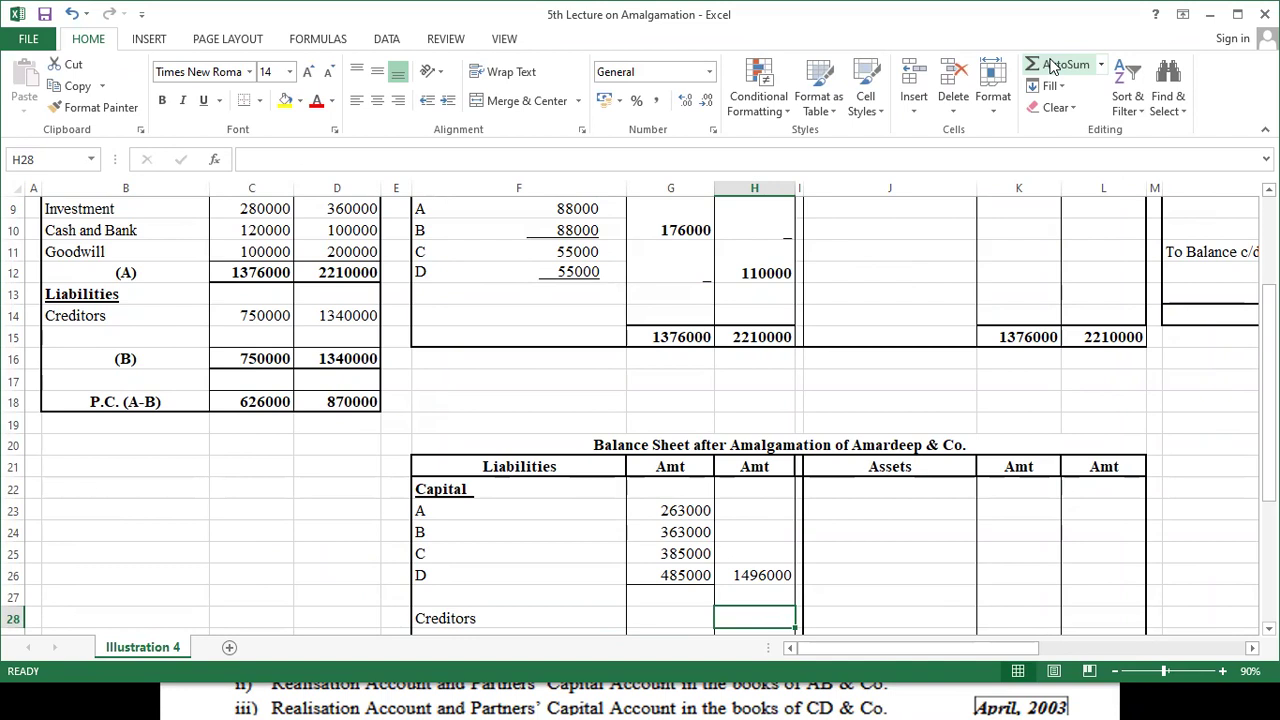
pyautogui.write('2090000')
pyautogui.press('Return')
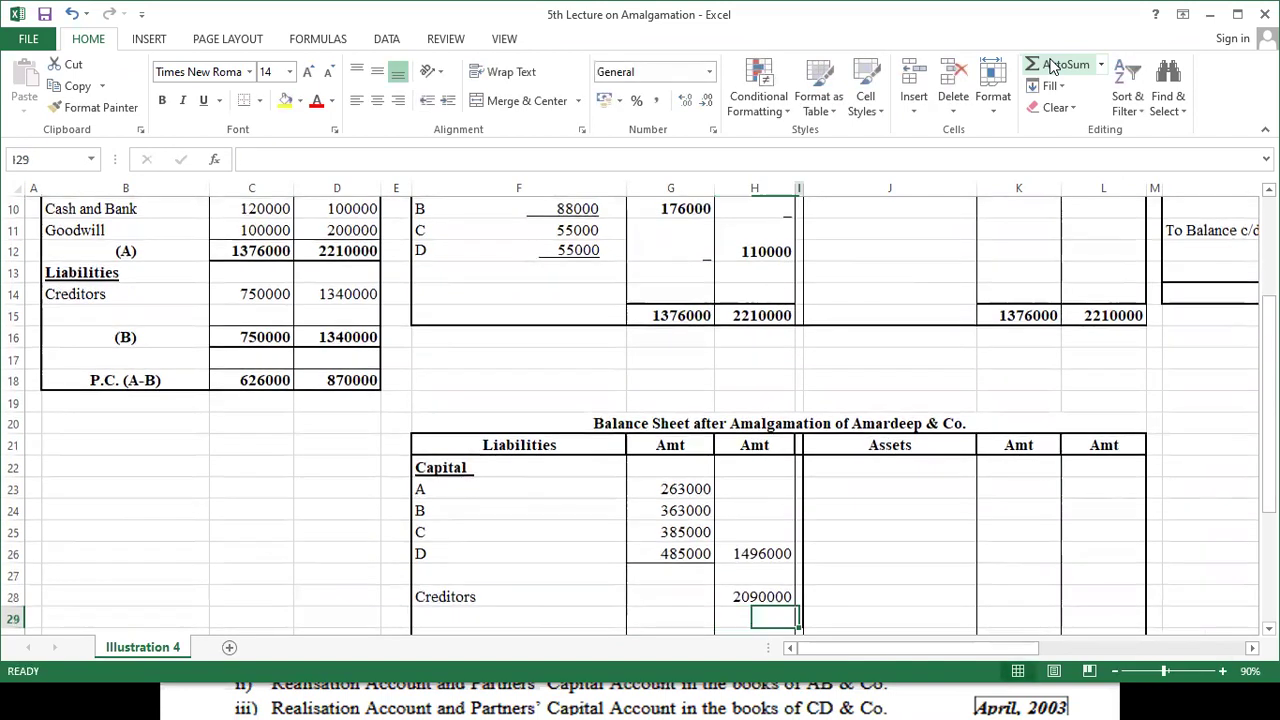
# - Copy the asset names from Land & Building to Cash and Bank (B5:B10) into the balance sheet's Assets column starting at J23
pyautogui.press('Down')
pyautogui.press('Down')
pyautogui.press('Down')
pyautogui.press('Up')
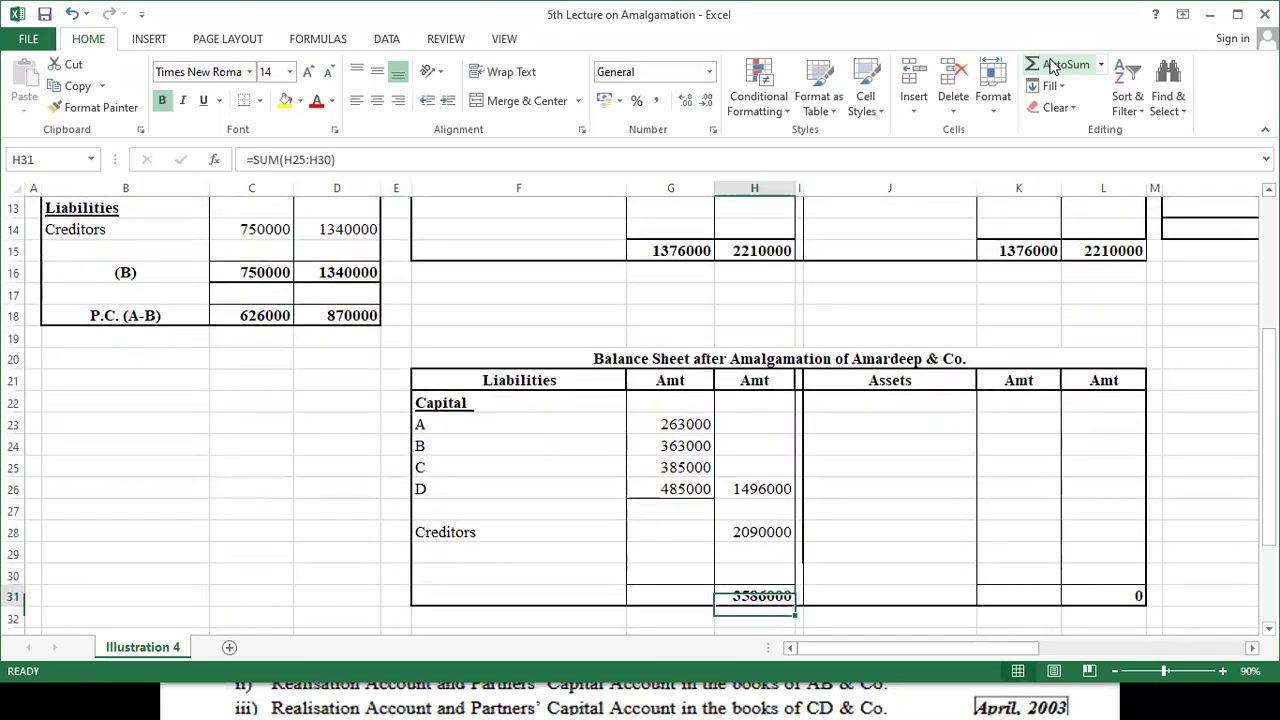
pyautogui.press('Right')
pyautogui.press('Right')
pyautogui.press('Right')
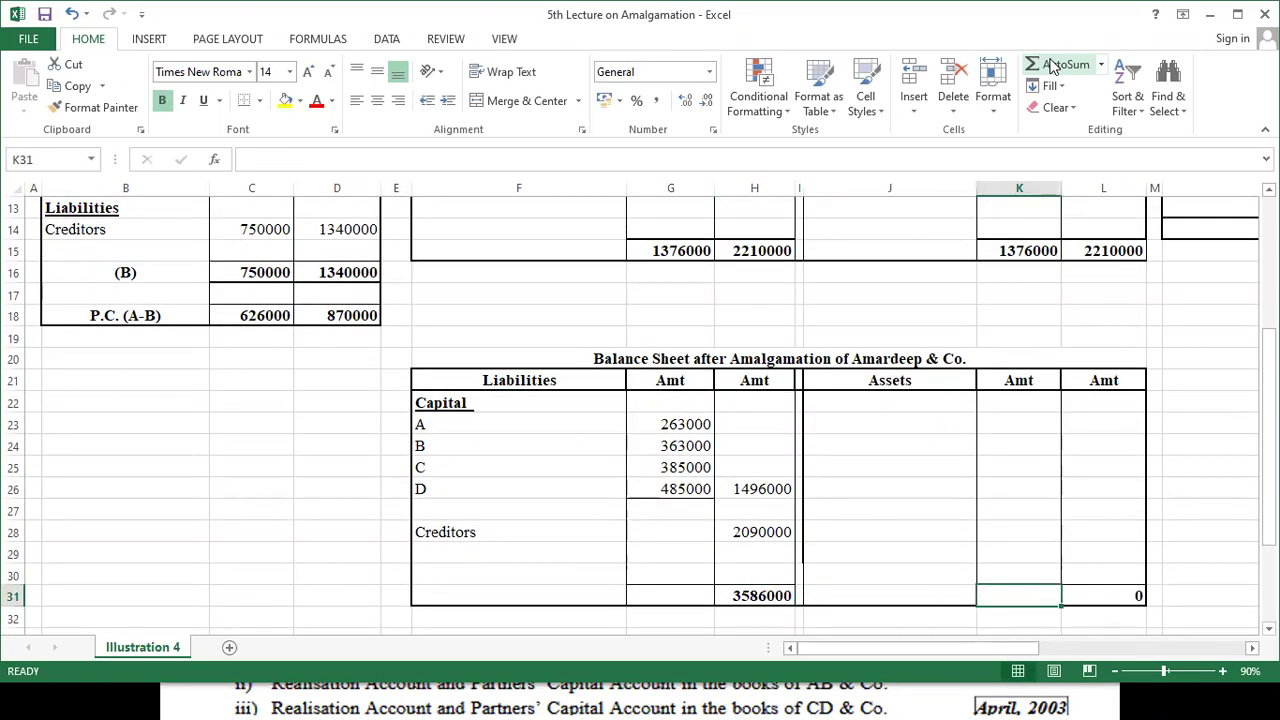
pyautogui.press('Up')
pyautogui.press('Up')
pyautogui.press('Up')
pyautogui.press('Up')
pyautogui.press('Up')
pyautogui.press('Up')
pyautogui.press('Up')
pyautogui.press('Up')
pyautogui.press('Up')
pyautogui.press('Up')
pyautogui.press('Up')
pyautogui.press('Up')
pyautogui.press('Up')
pyautogui.press('Up')
pyautogui.press('Up')
pyautogui.press('Up')
pyautogui.press('Up')
pyautogui.press('Up')
pyautogui.press('Up')
pyautogui.press('Up')
pyautogui.press('Up')
pyautogui.press('Up')
pyautogui.press('Up')
pyautogui.press('Up')
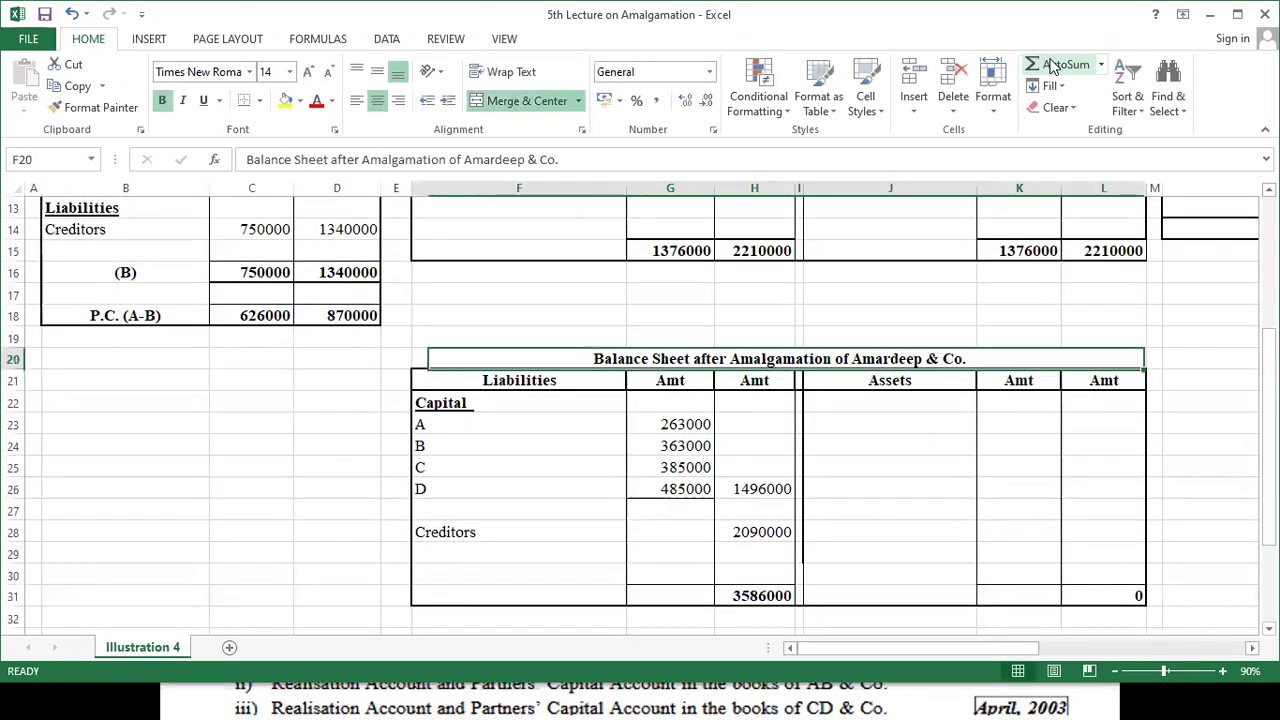
pyautogui.press('Down')
pyautogui.press('Left')
pyautogui.press('Left')
pyautogui.press('Left')
pyautogui.press('Left')
pyautogui.press('Left')
pyautogui.press('Left')
pyautogui.press('Left')
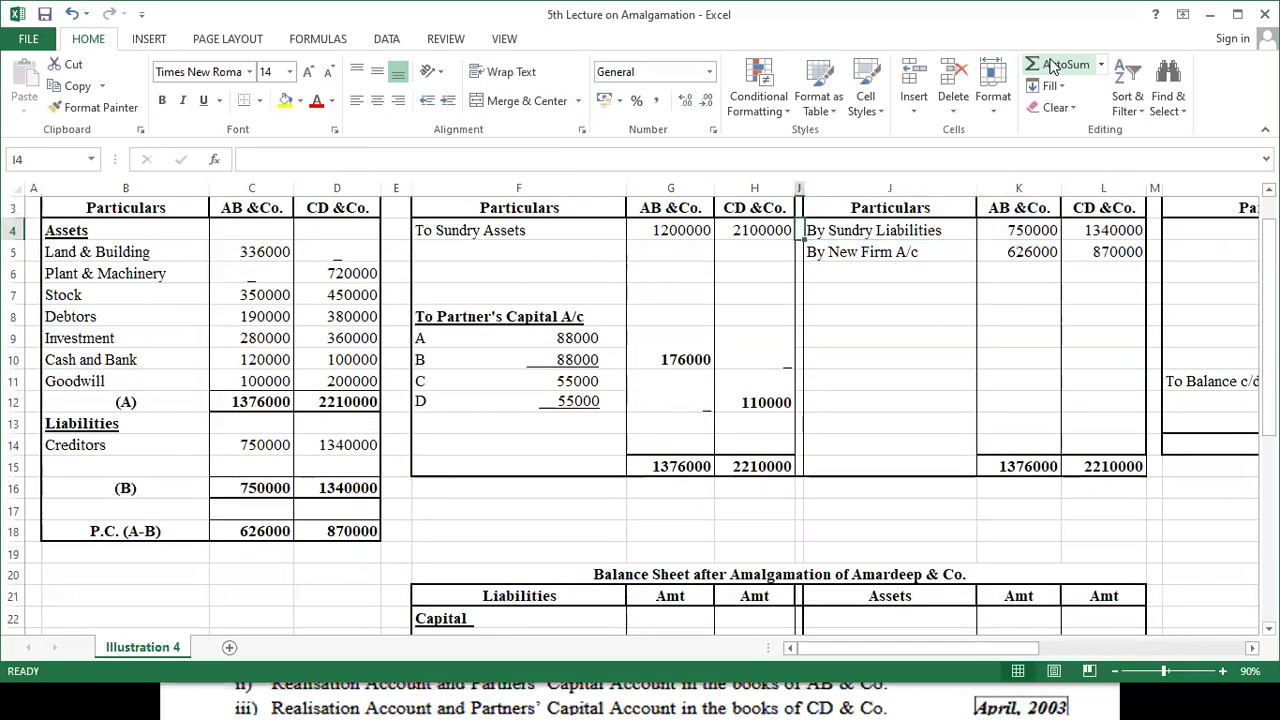
pyautogui.press('Left')
pyautogui.press('Left')
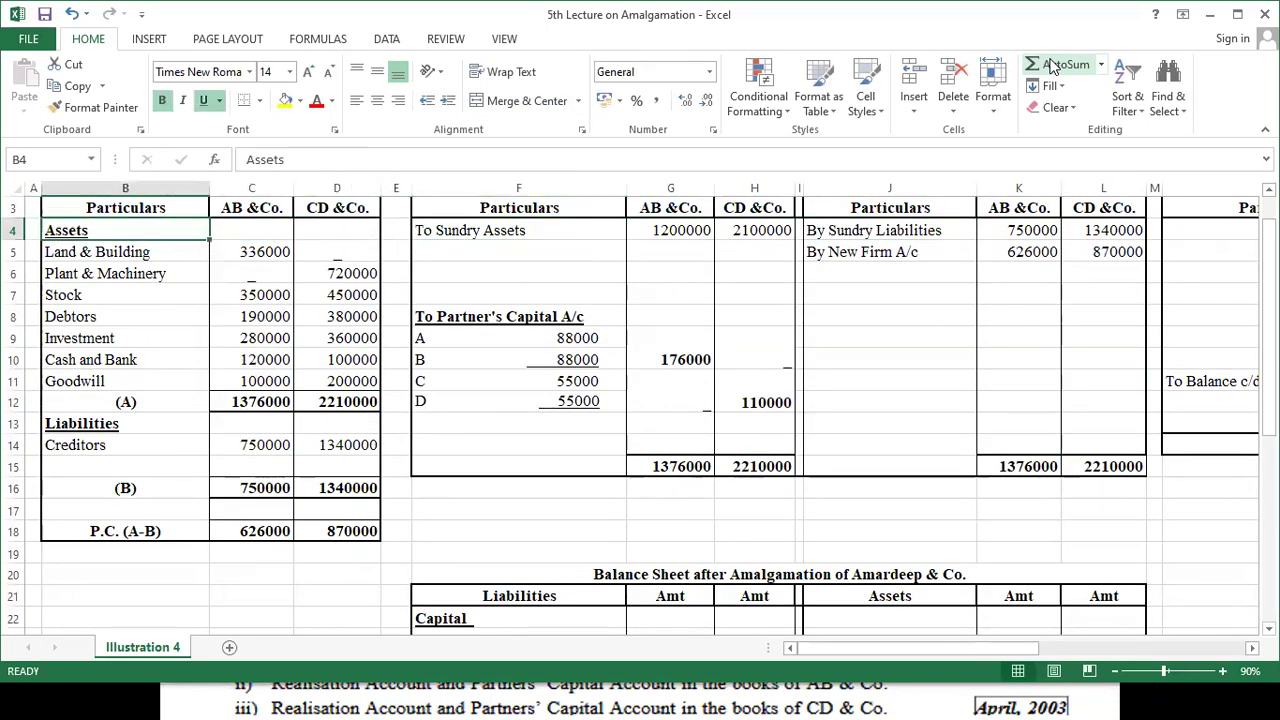
pyautogui.press('Down')
pyautogui.hotkey('shift', 'Down')
pyautogui.hotkey('shift', 'Down')
pyautogui.hotkey('shift', 'Down')
pyautogui.hotkey('shift', 'Down')
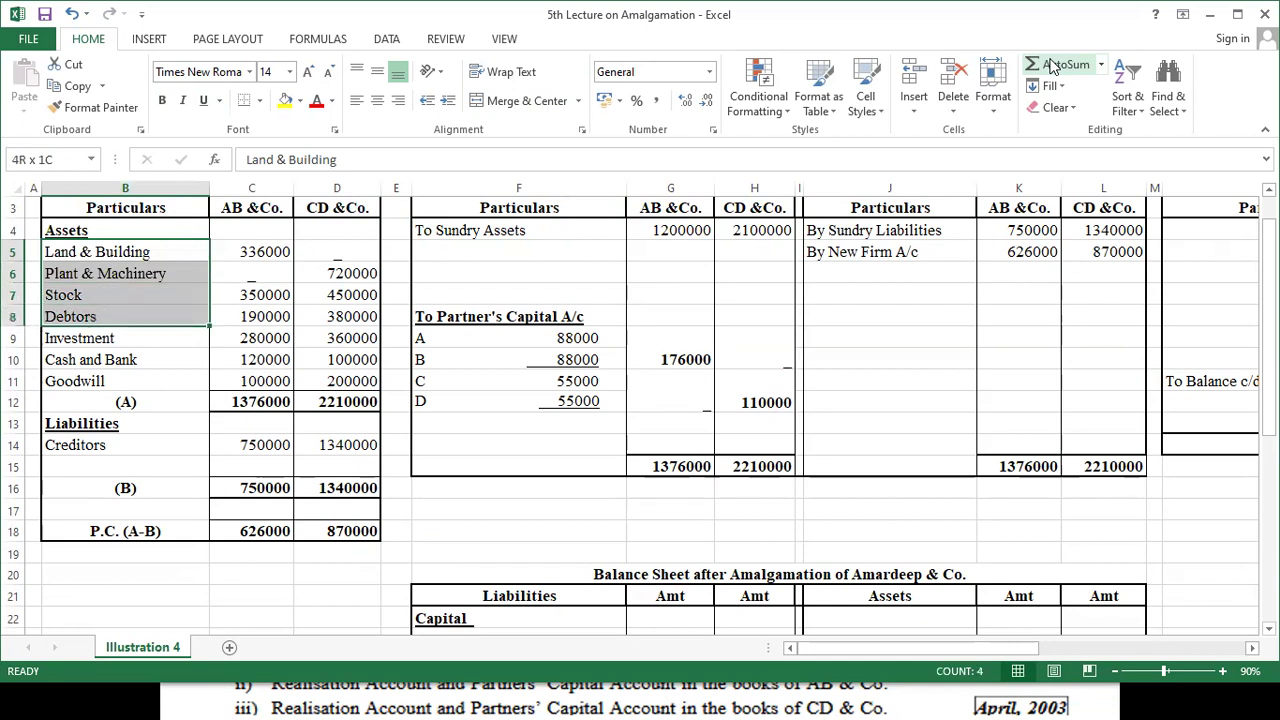
pyautogui.hotkey('shift', 'Down')
pyautogui.hotkey('ctrl', 'c')
pyautogui.press('Right')
pyautogui.press('Right')
pyautogui.press('Right')
pyautogui.press('Right')
pyautogui.press('Up')
pyautogui.press('Down')
pyautogui.press('Down')
pyautogui.press('Down')
pyautogui.press('Down')
pyautogui.press('Down')
pyautogui.press('Down')
pyautogui.press('Down')
pyautogui.press('Down')
pyautogui.press('Down')
pyautogui.press('Down')
pyautogui.press('Down')
pyautogui.press('Down')
pyautogui.press('Down')
pyautogui.press('Down')
pyautogui.press('Down')
pyautogui.press('Down')
pyautogui.press('Down')
pyautogui.press('Down')
pyautogui.press('Down')
pyautogui.press('Down')
pyautogui.press('Down')
pyautogui.press('Right')
pyautogui.press('Right')
pyautogui.press('Up')
pyautogui.press('Up')
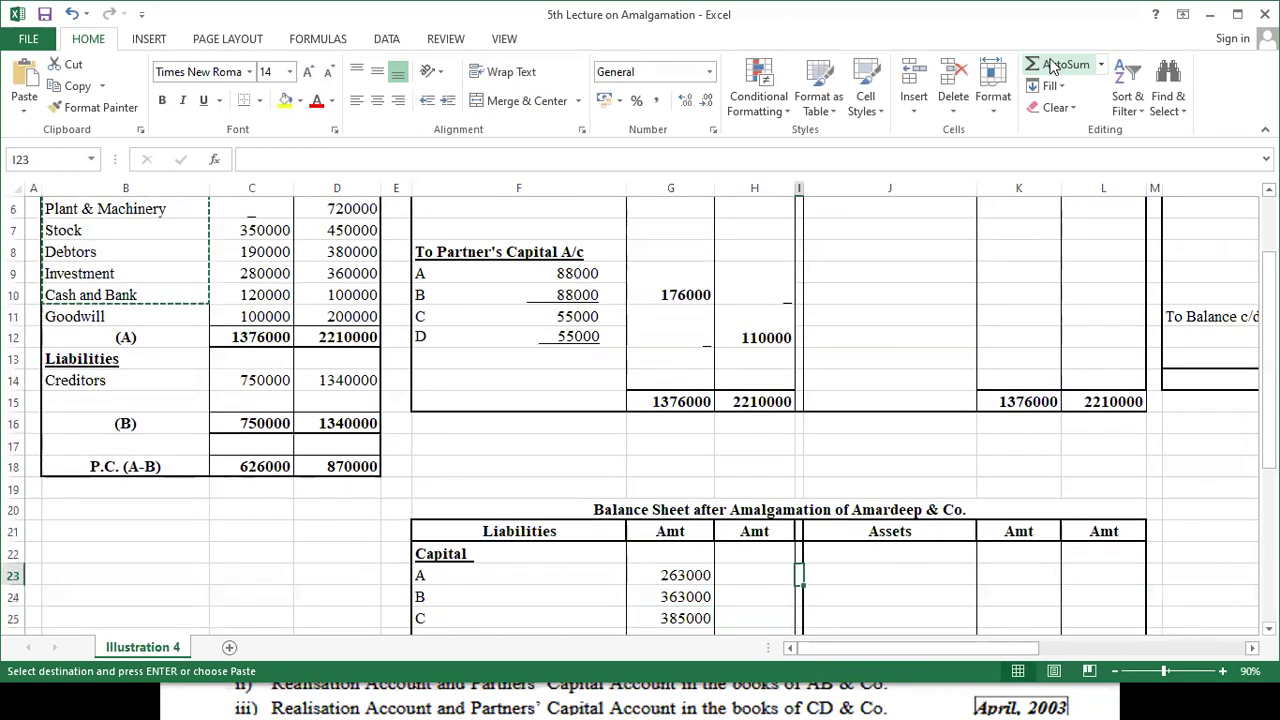
pyautogui.press('Right')
pyautogui.press('Return')
# - Enter the label Dgoodwill in J22 above Land & Building and the amount 300000 in L22
pyautogui.press('Up')
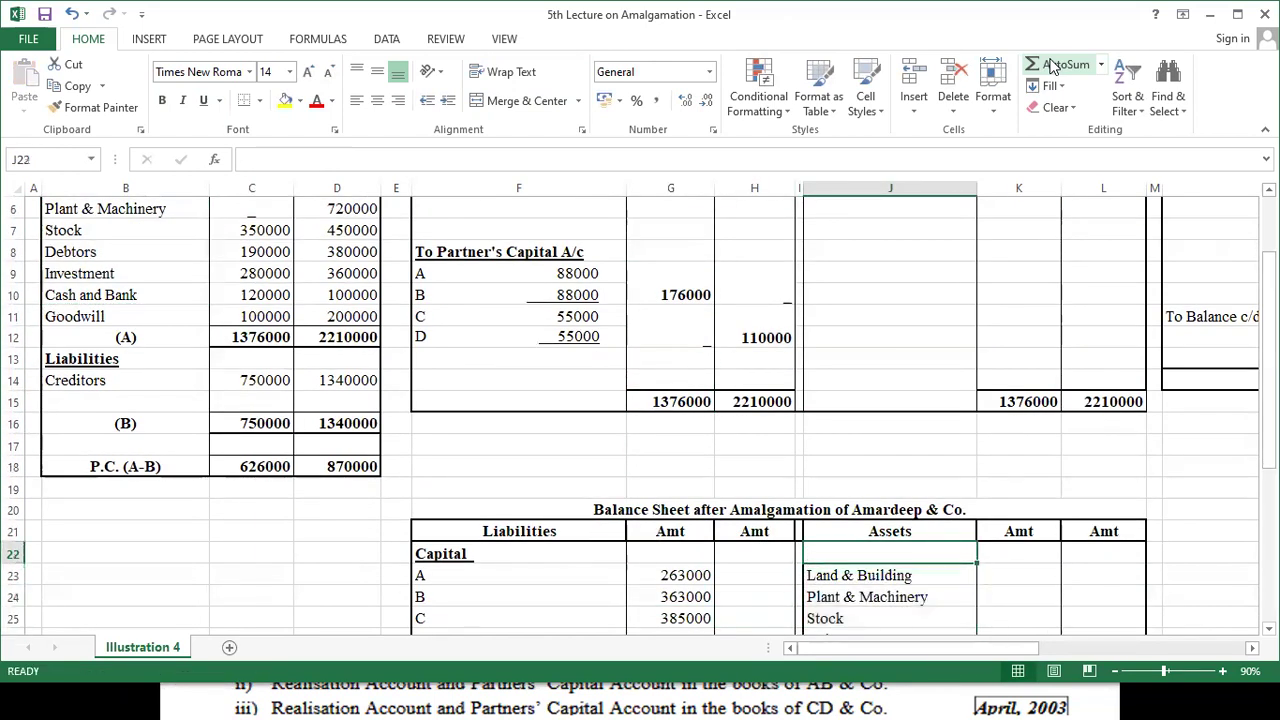
pyautogui.write('D')
pyautogui.press('BackSpace')
pyautogui.write('Goodwill')
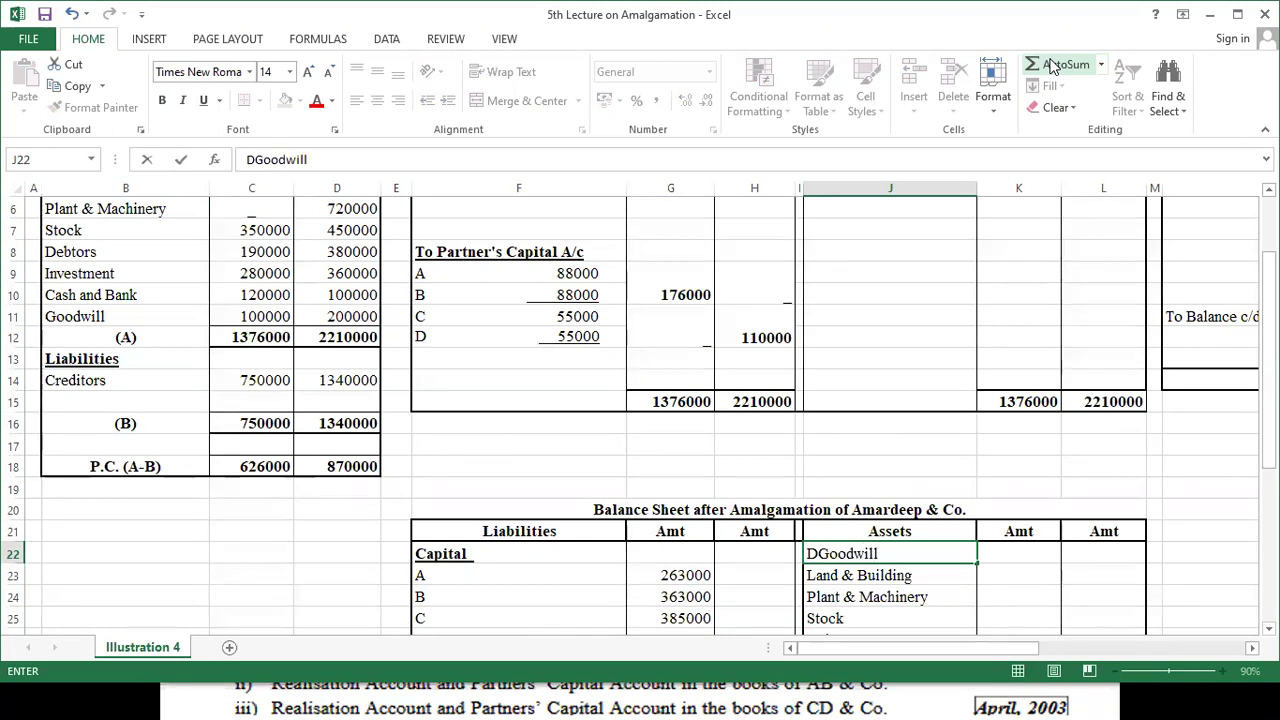
pyautogui.press('Right')
pyautogui.press('Right')
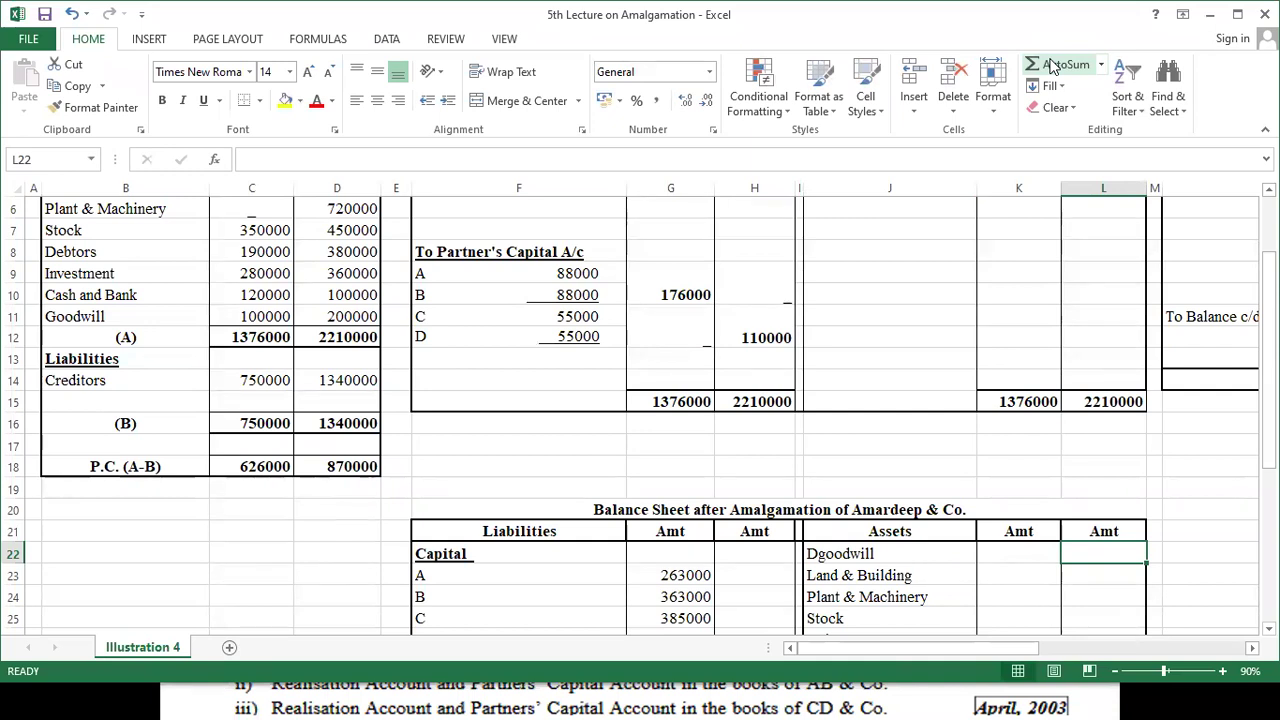
pyautogui.write('300000')
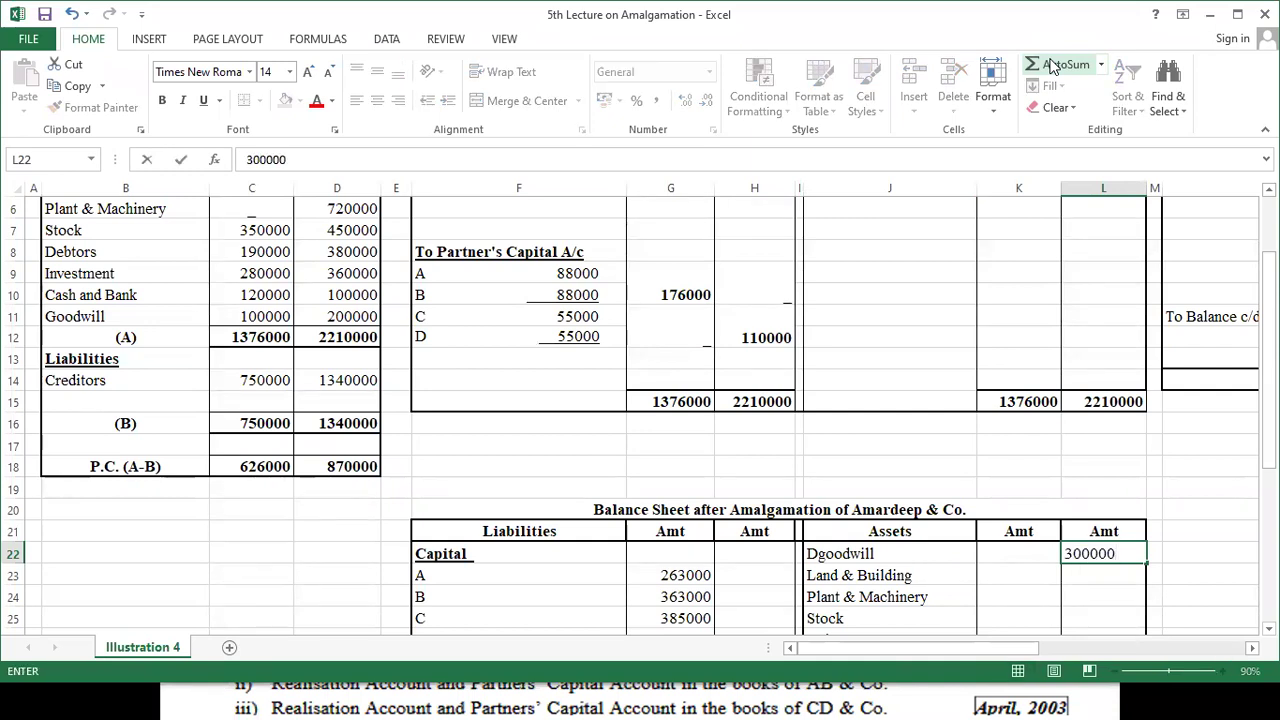
pyautogui.press('Return')
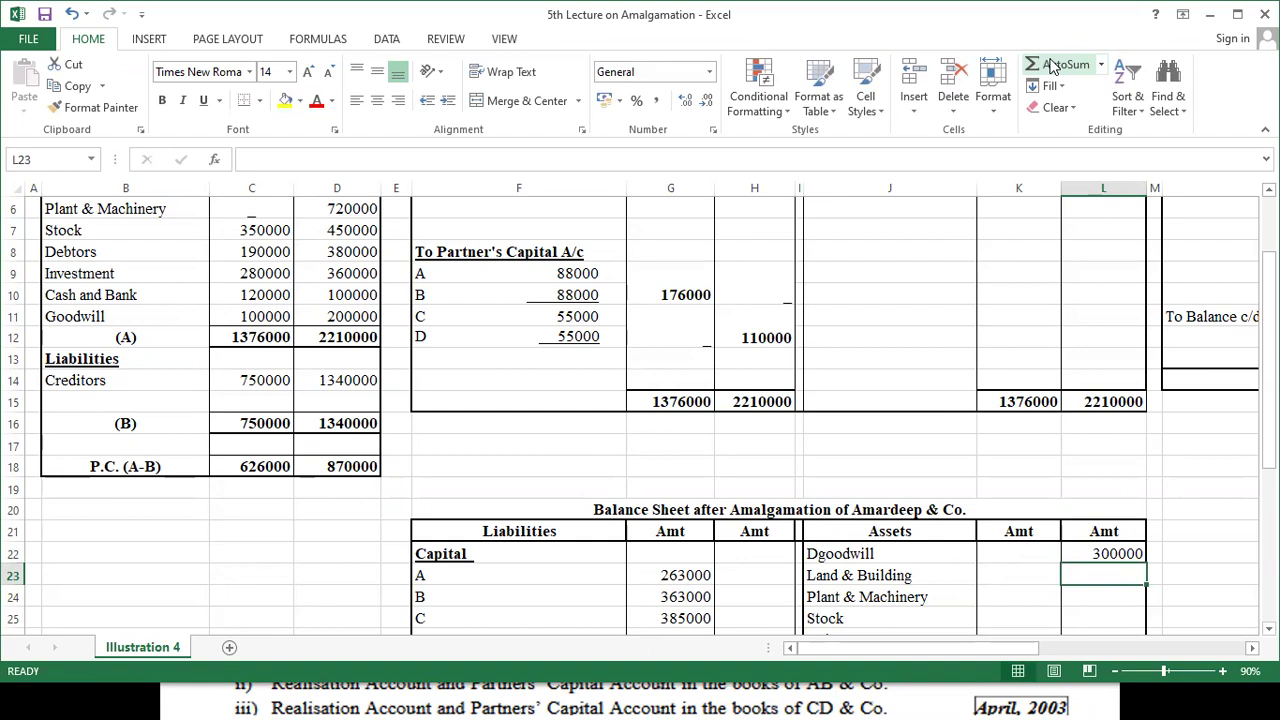
# - Enter the amounts 336000 for Land & Building in L23 and 720000 for Plant & Machinery in L24
pyautogui.click(1268, 189)
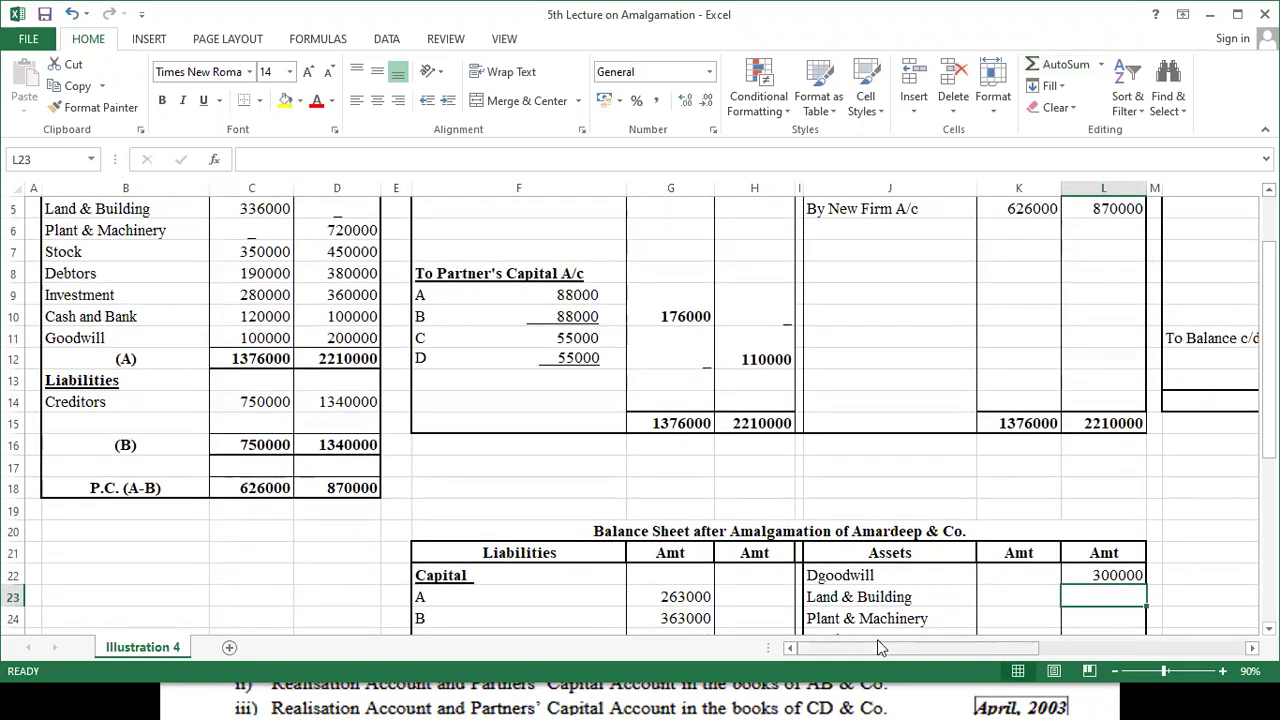
pyautogui.write('336000')
pyautogui.press('Return')
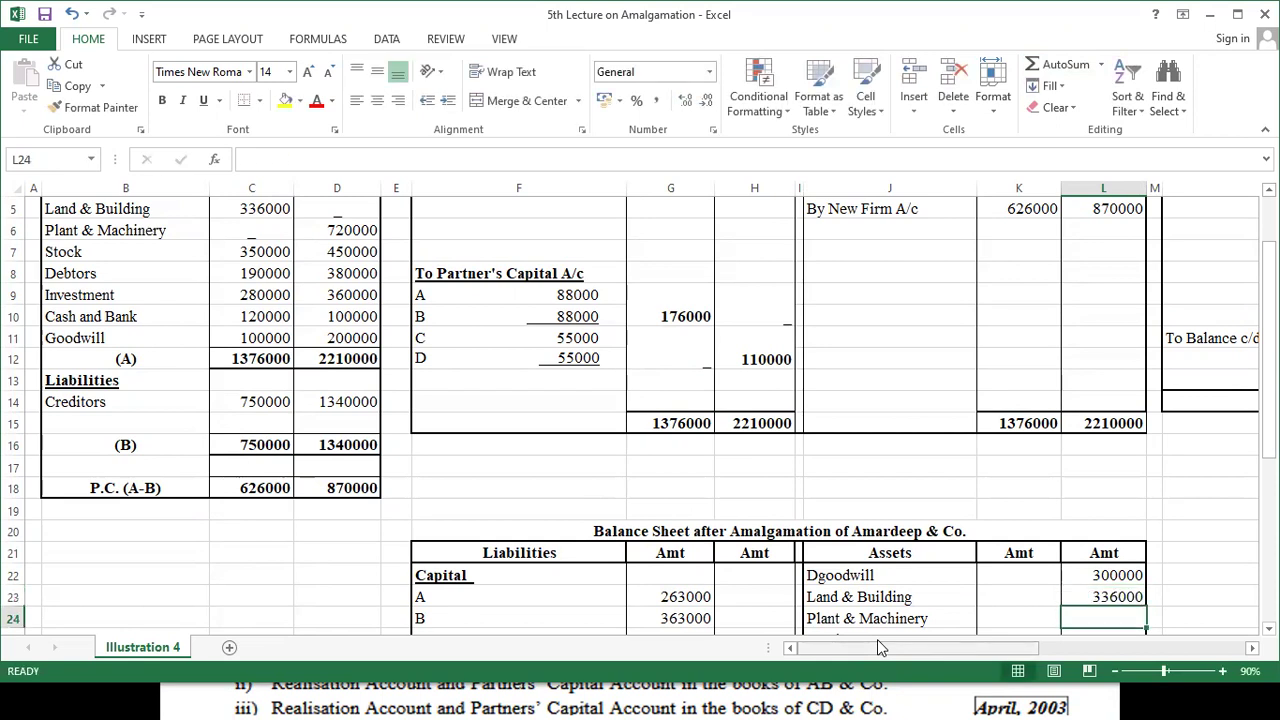
pyautogui.write('72')
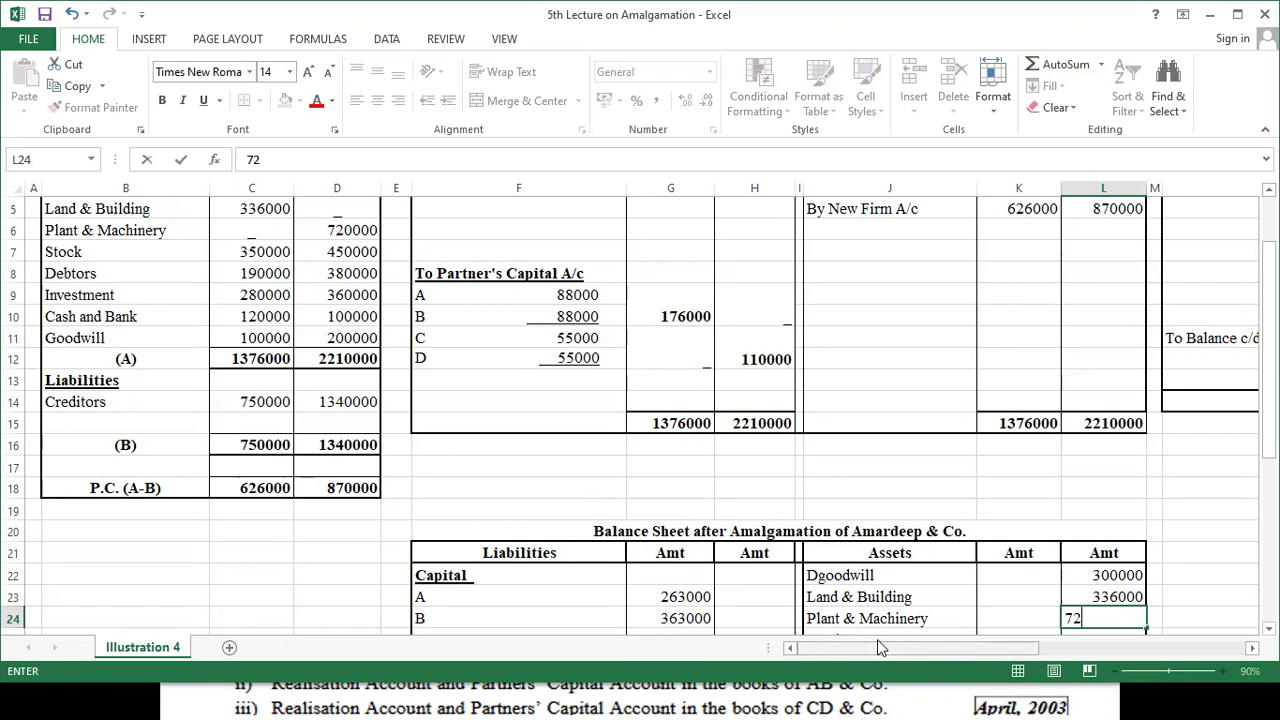
pyautogui.write('0000')
pyautogui.press('Return')
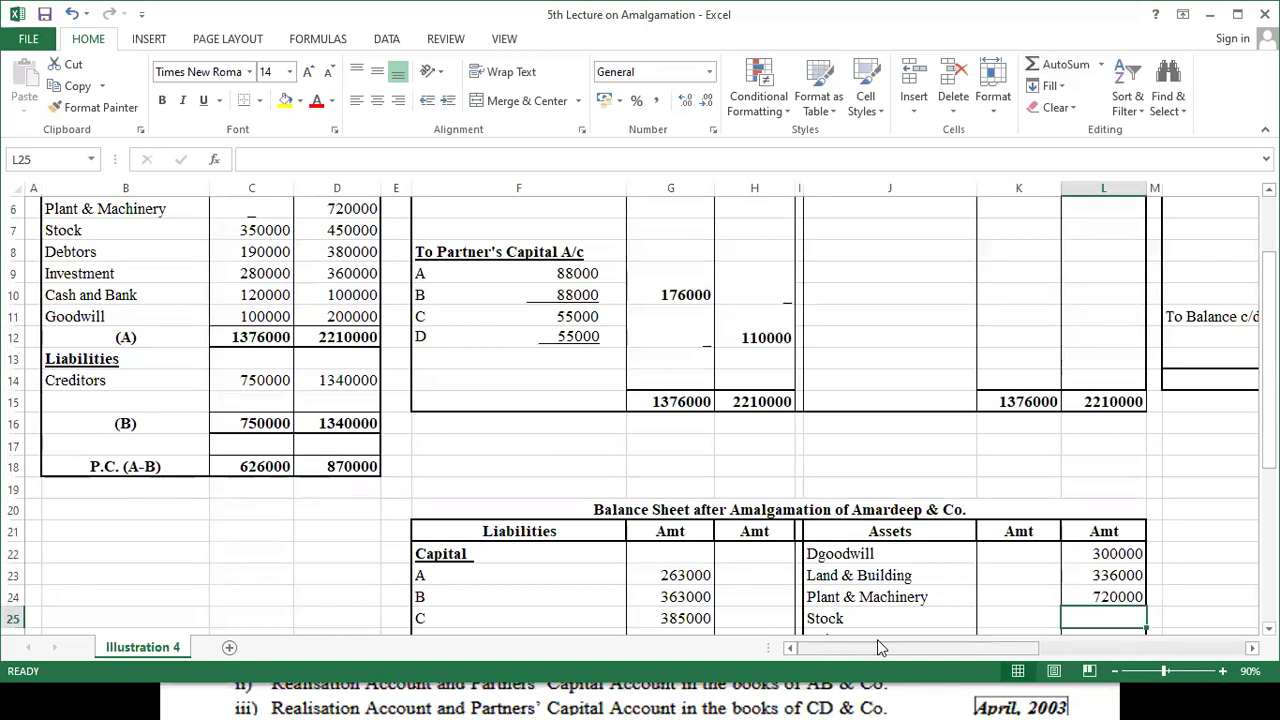
# - Enter the amounts 800000 for Stock in L25 and 570000 for Debtors in L26
pyautogui.write('800000')
pyautogui.press('Return')
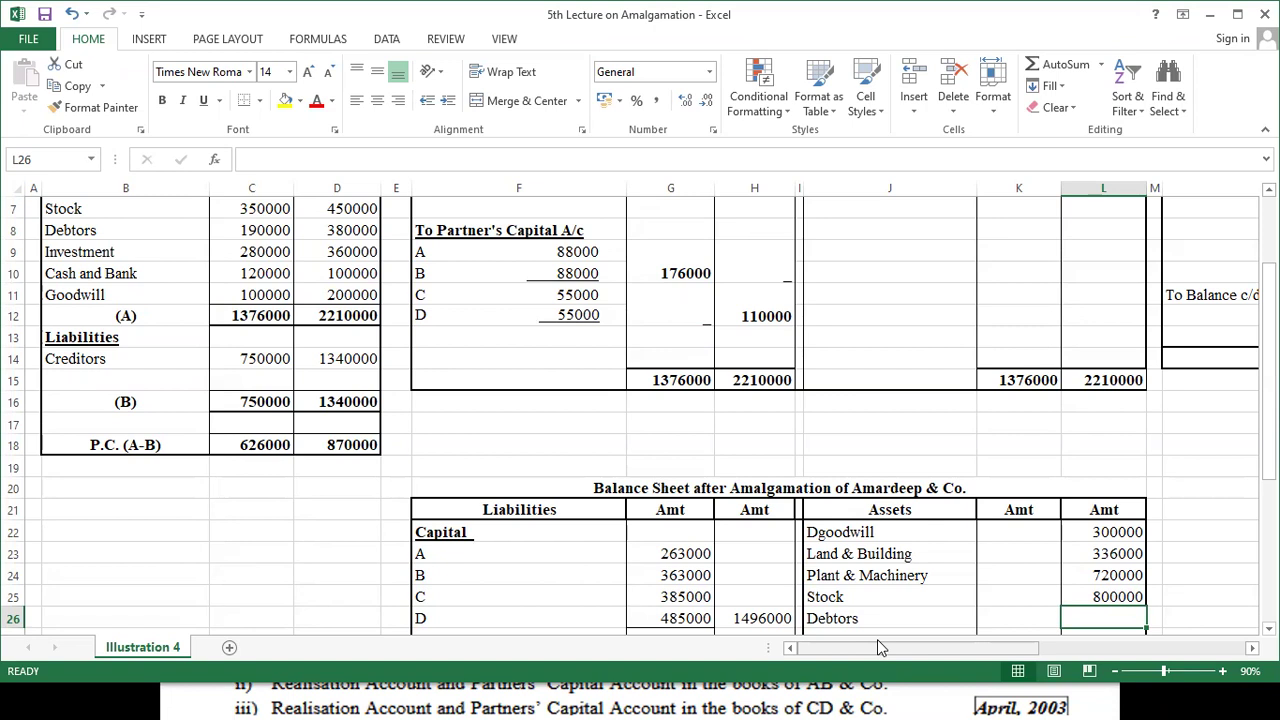
pyautogui.write('570000')
pyautogui.press('Return')
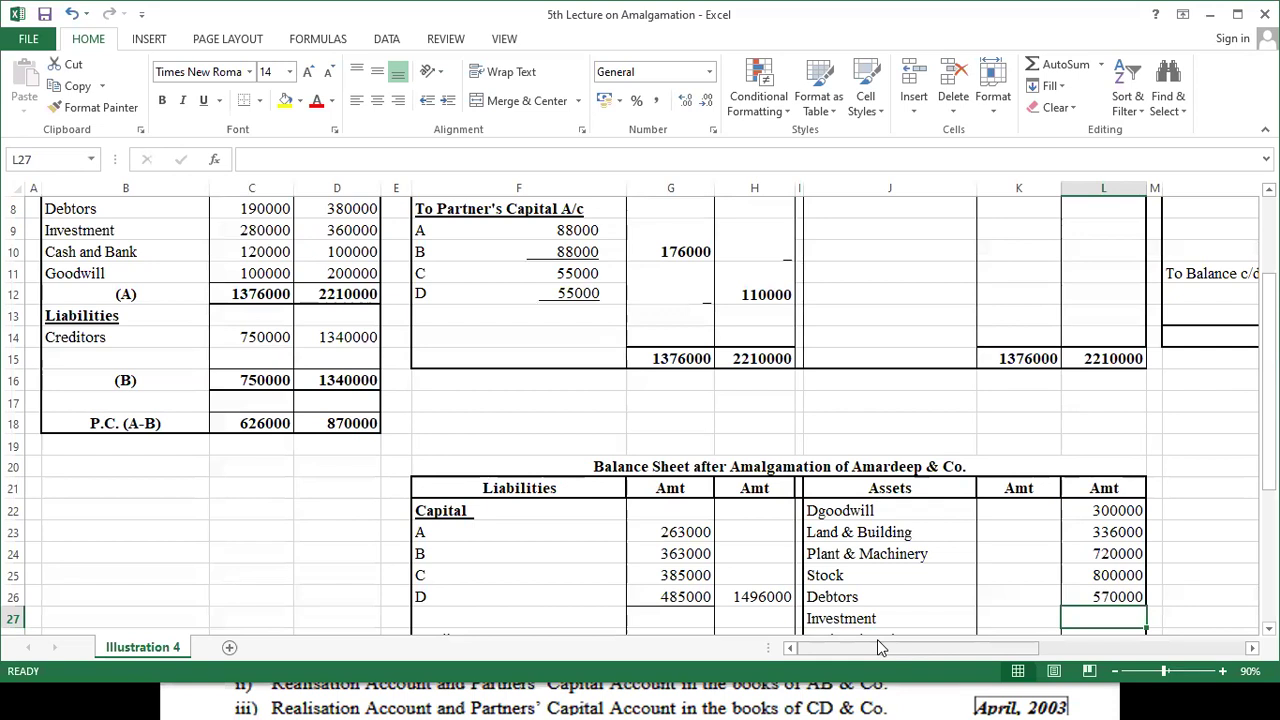
# - Enter the amounts 640000 for Investment in L27 and 220000 for Cash and Bank in L28
pyautogui.write('6')
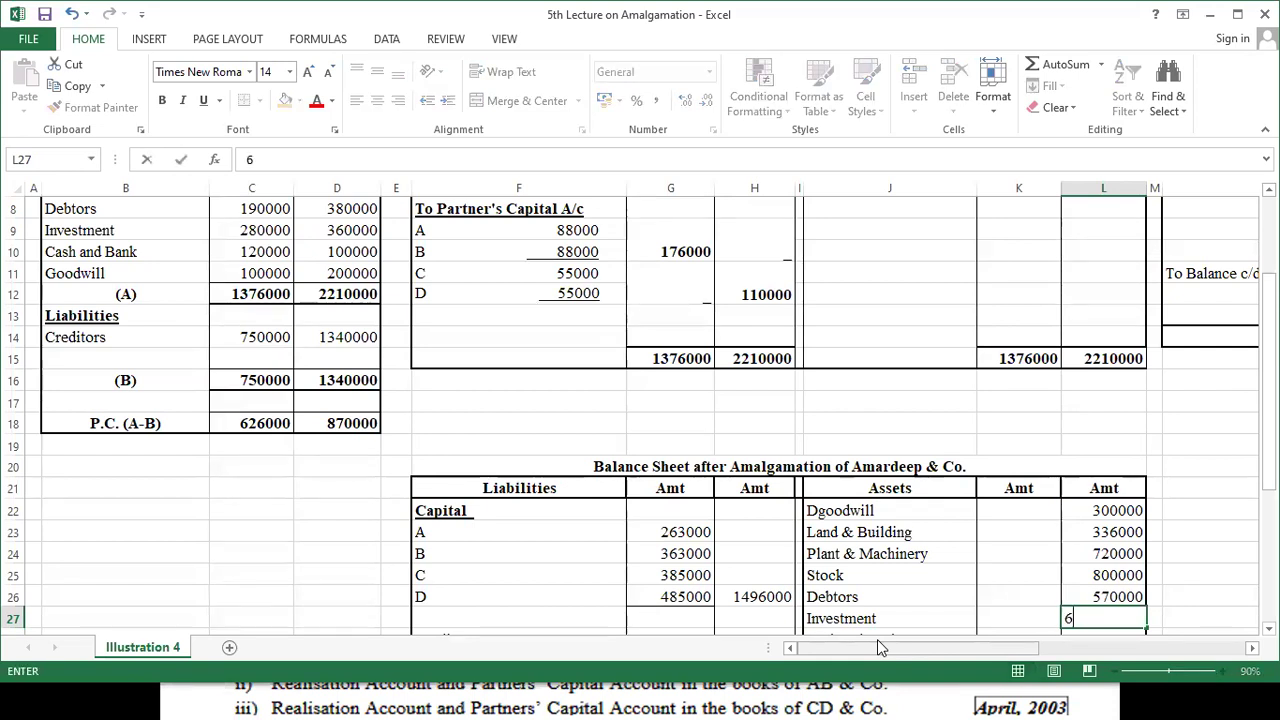
pyautogui.write('40000')
pyautogui.press('Return')
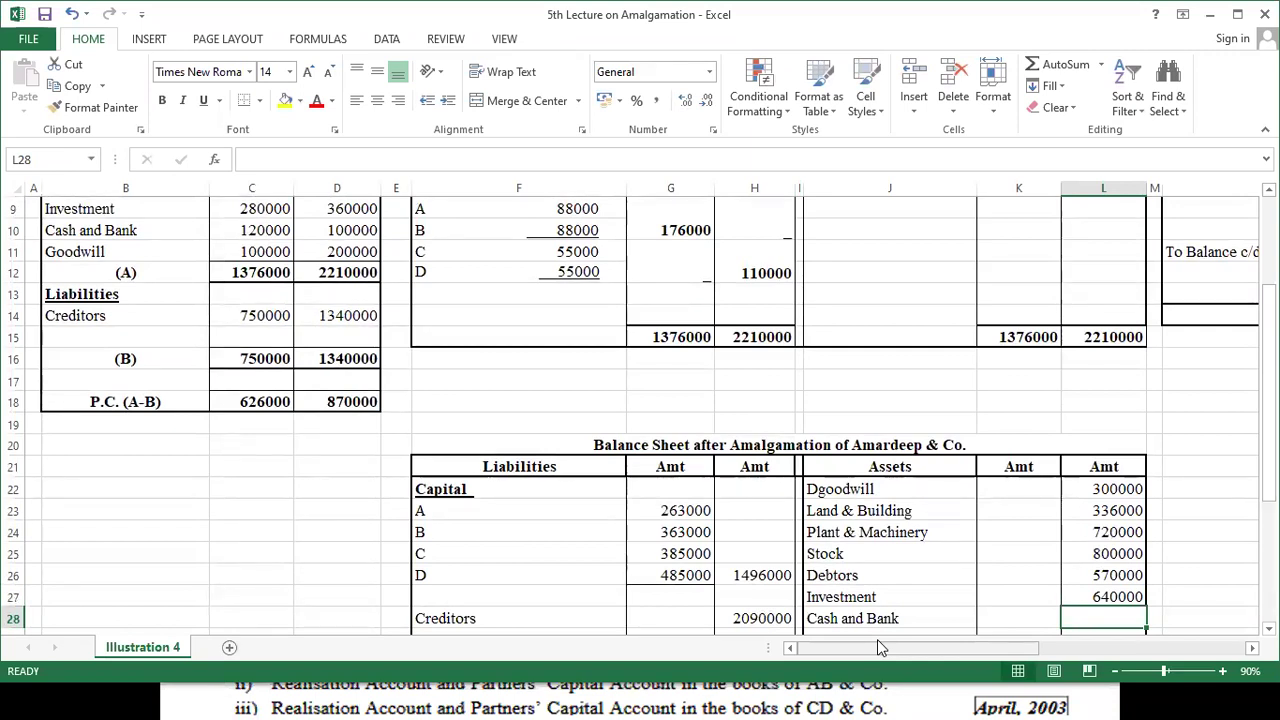
pyautogui.write('220000')
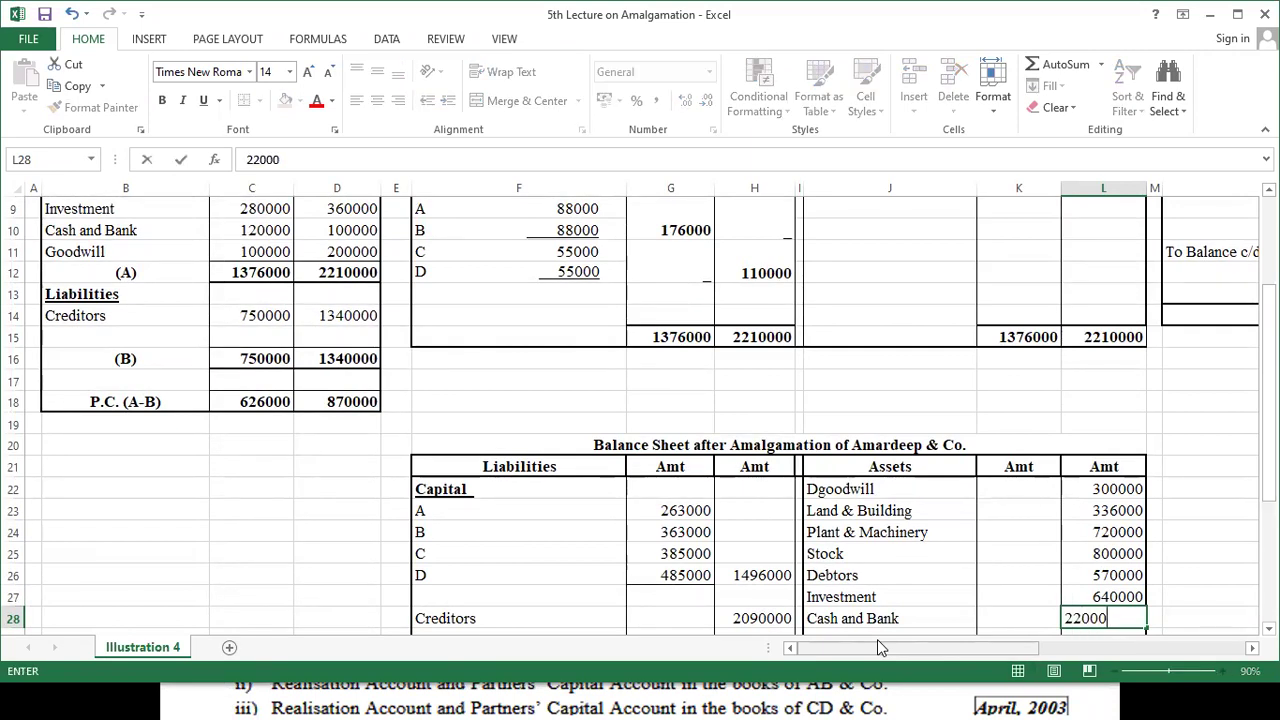
pyautogui.press('Return')
pyautogui.press('Down')
pyautogui.press('Down')
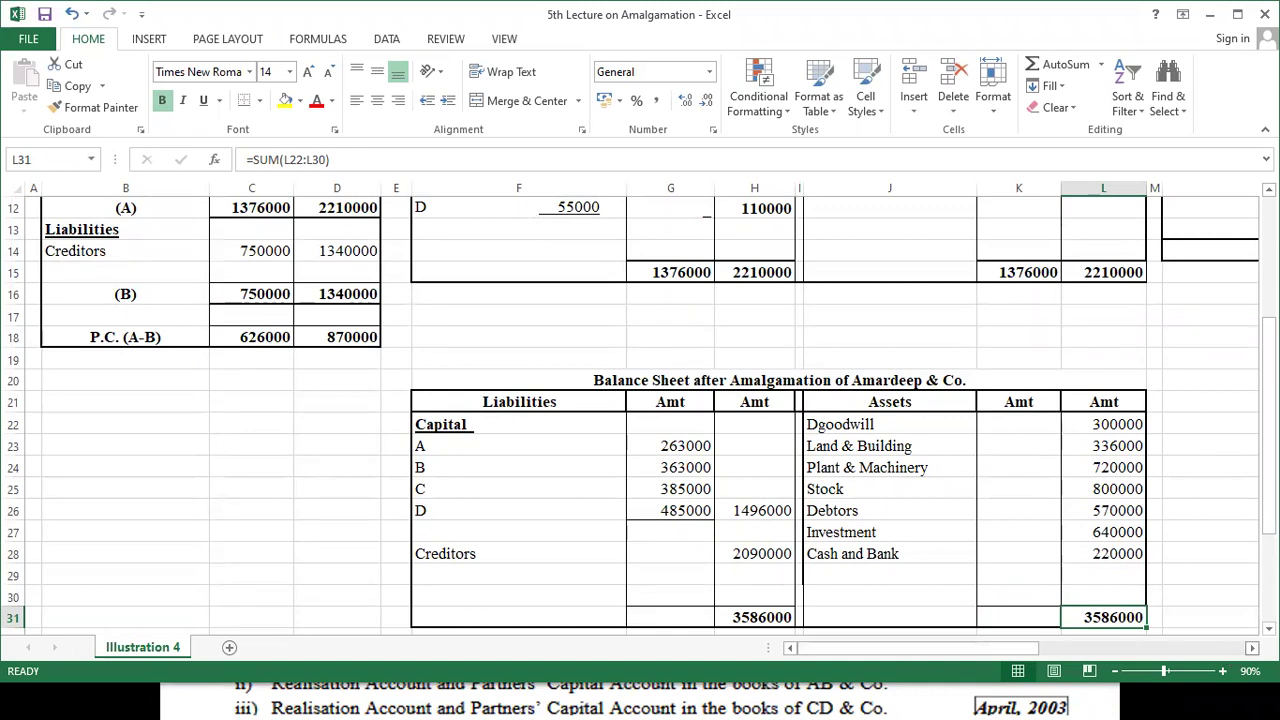
# - Review the completed balance sheet together with the purchase consideration statement and the Realisation A/c
pyautogui.hscroll(2, 640, 410)
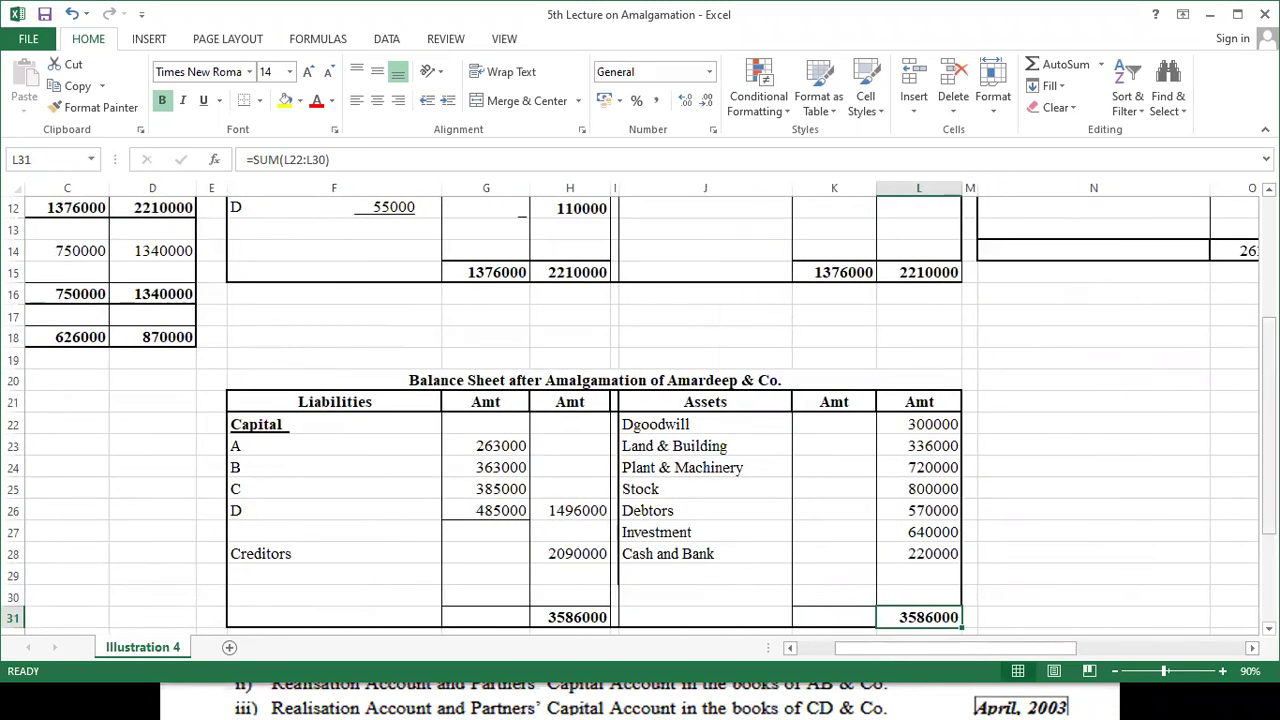
pyautogui.moveTo(932, 660); pyautogui.dragTo(830, 658)
pyautogui.moveTo(1268, 452); pyautogui.dragTo(1266, 430)
pyautogui.moveTo(1006, 652)
pyautogui.mouseDown()
pyautogui.moveTo(1235, 645)
pyautogui.moveTo(1000, 650)
pyautogui.mouseUp()
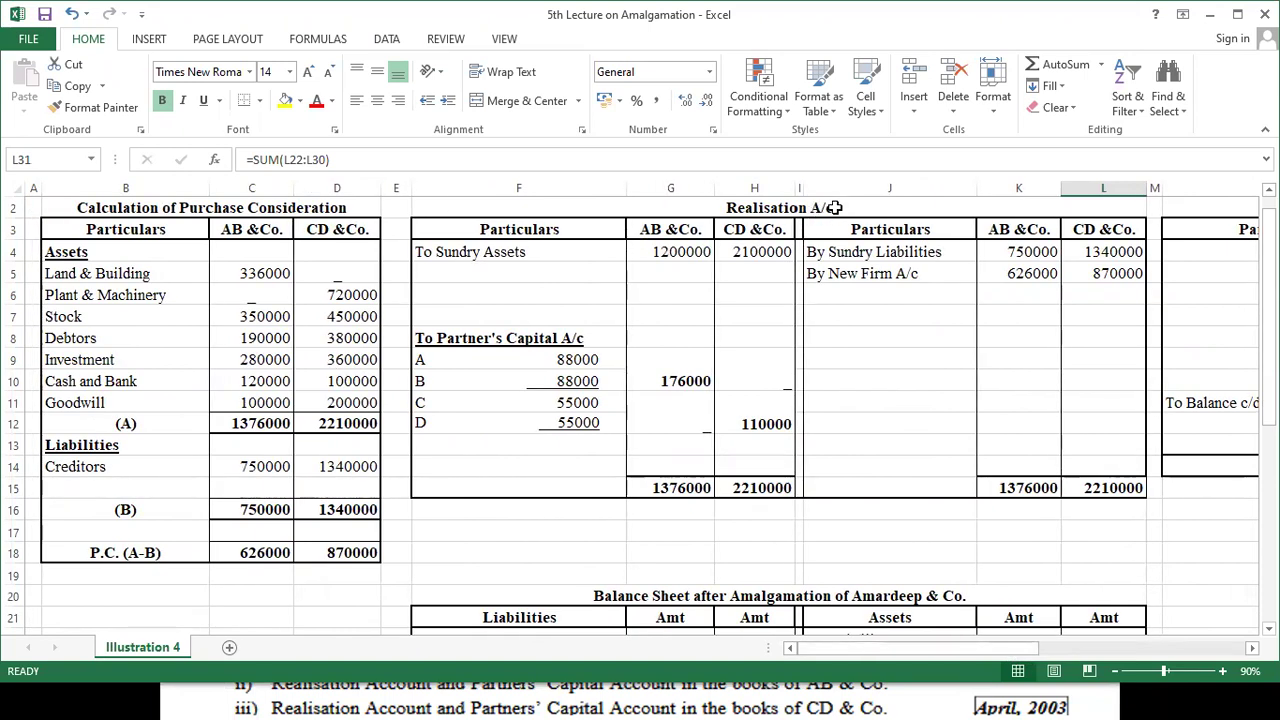
pyautogui.moveTo(1030, 652); pyautogui.dragTo(940, 648)
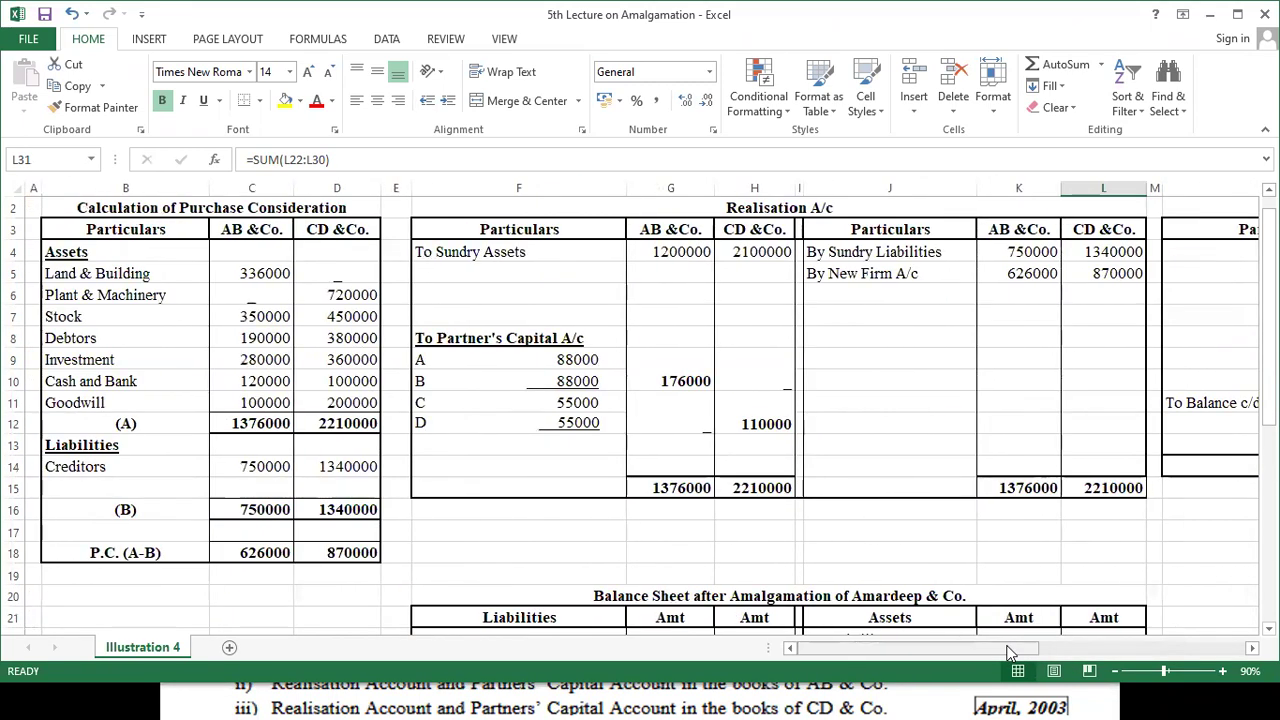
# - Shorten the balance sheet title in F20 to "Balance Sheet after Amalgamation" by removing the firm name and the word "of"
pyautogui.click(873, 592)
pyautogui.doubleClick(873, 592)
pyautogui.doubleClick(885, 595)
pyautogui.moveTo(930, 595); pyautogui.dragTo(968, 595)
pyautogui.press('BackSpace')
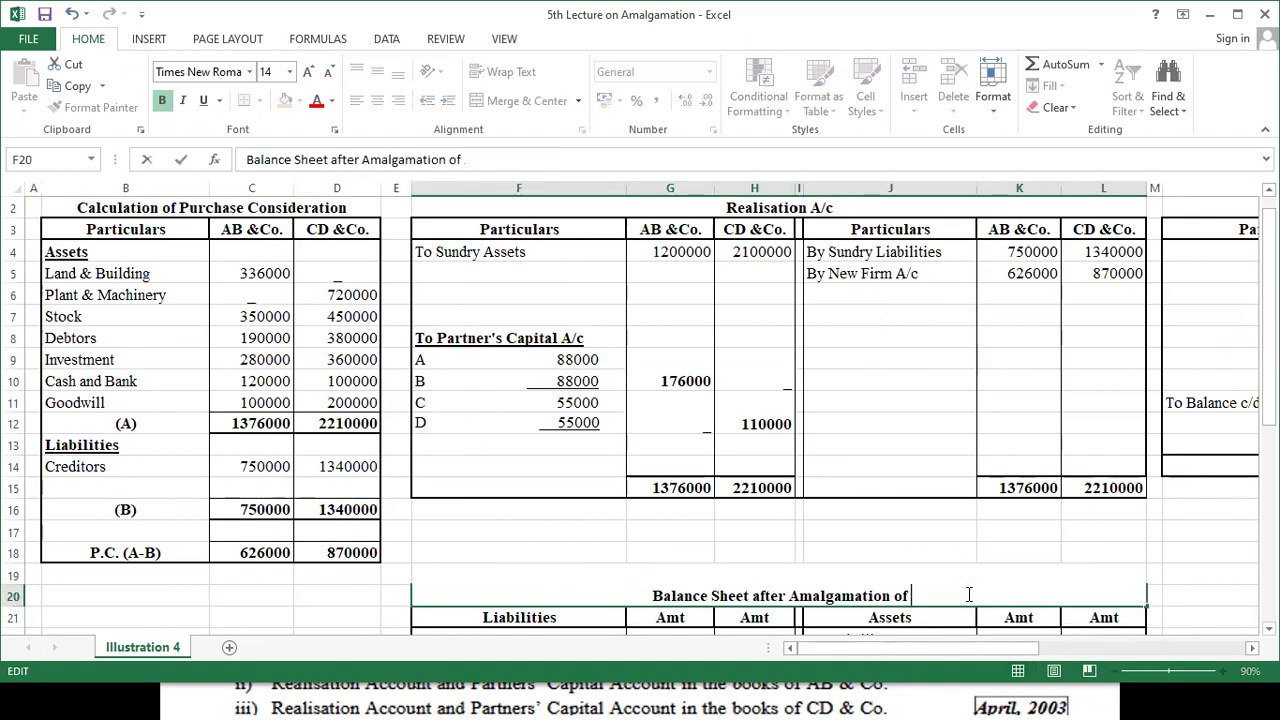
pyautogui.press('Return')
pyautogui.press('Return')
pyautogui.press('Return')
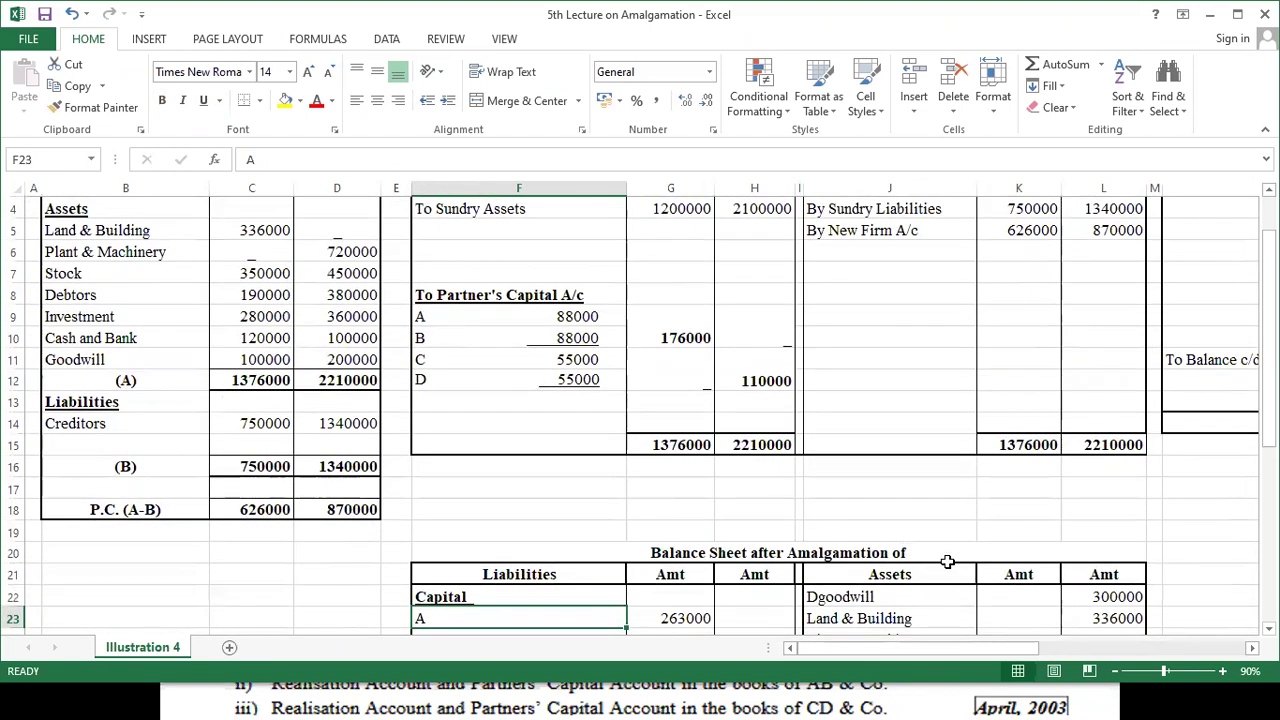
pyautogui.doubleClick(912, 552)
pyautogui.press('BackSpace')
pyautogui.press('BackSpace')
pyautogui.press('BackSpace')
pyautogui.press('BackSpace')
pyautogui.press('Return')
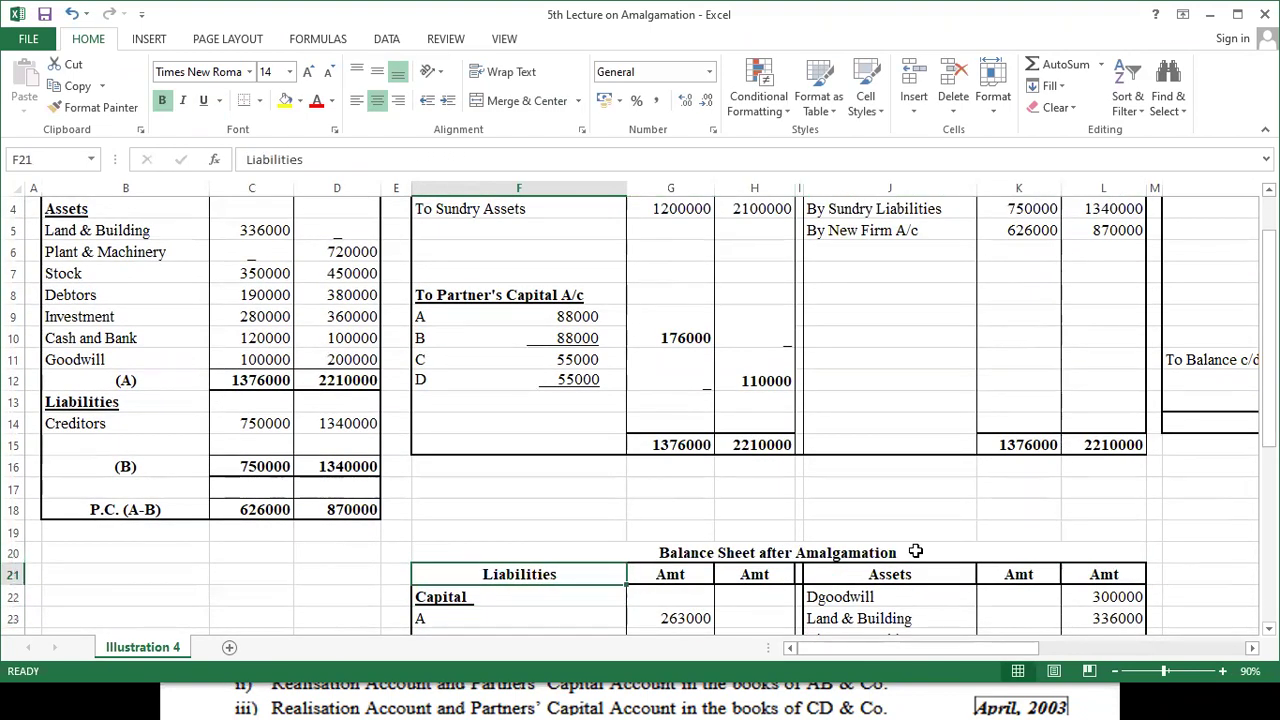
# - Switch to the Illustration 4 problem slide with the original balance sheets and amalgamation terms
pyautogui.moveTo(1268, 340); pyautogui.dragTo(1266, 312)
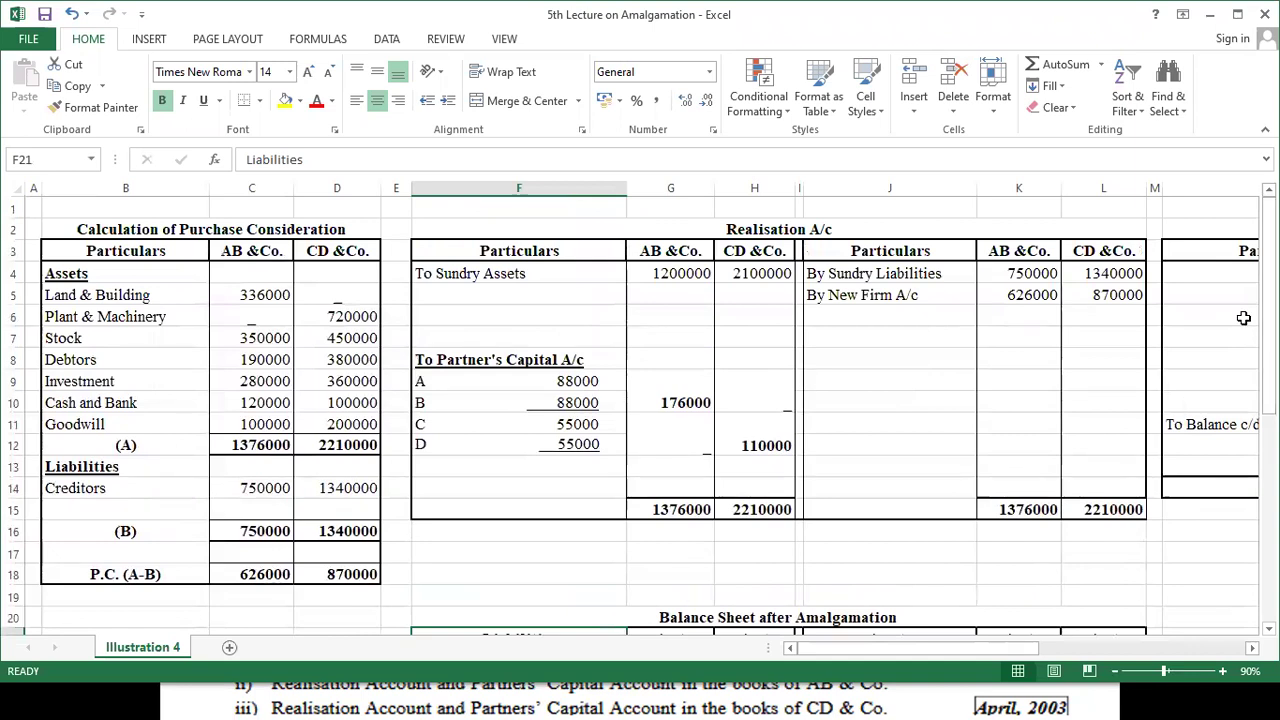
pyautogui.hotkey('alt', 'Tab')
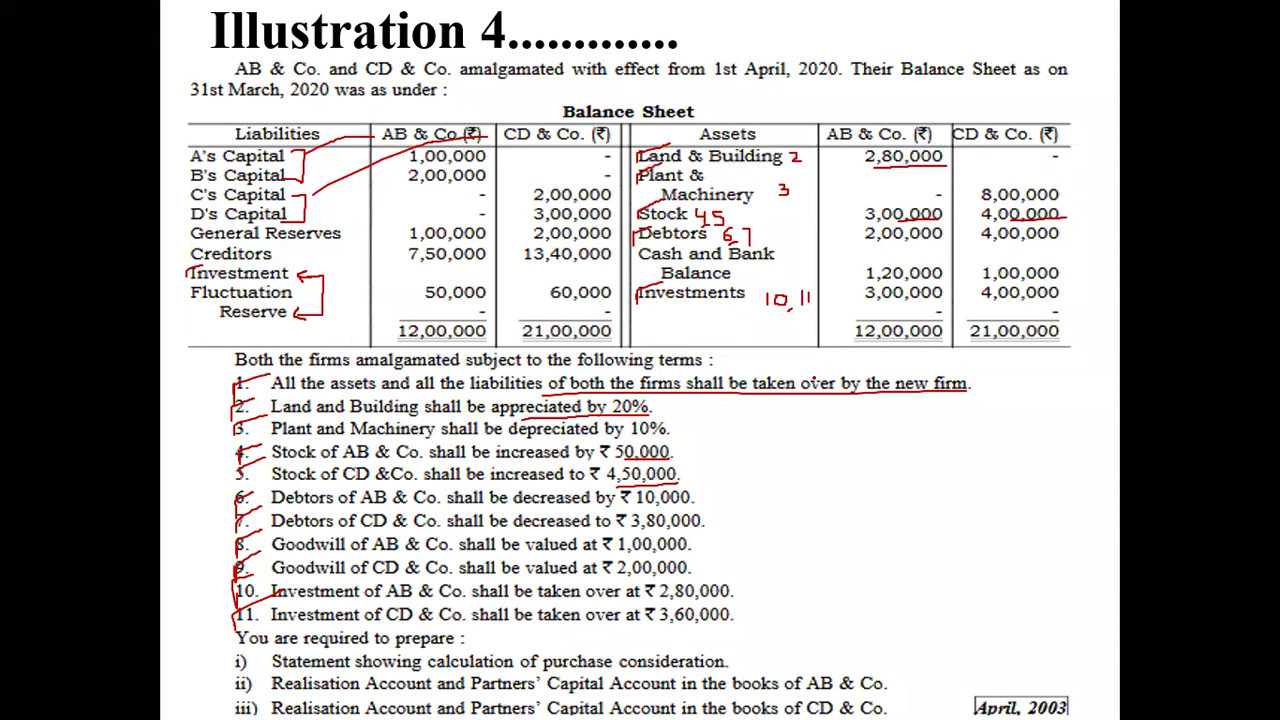
# - Advance the presentation to the Illustration 5 problem slide with the M/s JL and M/s SM balance sheets
pyautogui.press('Right')
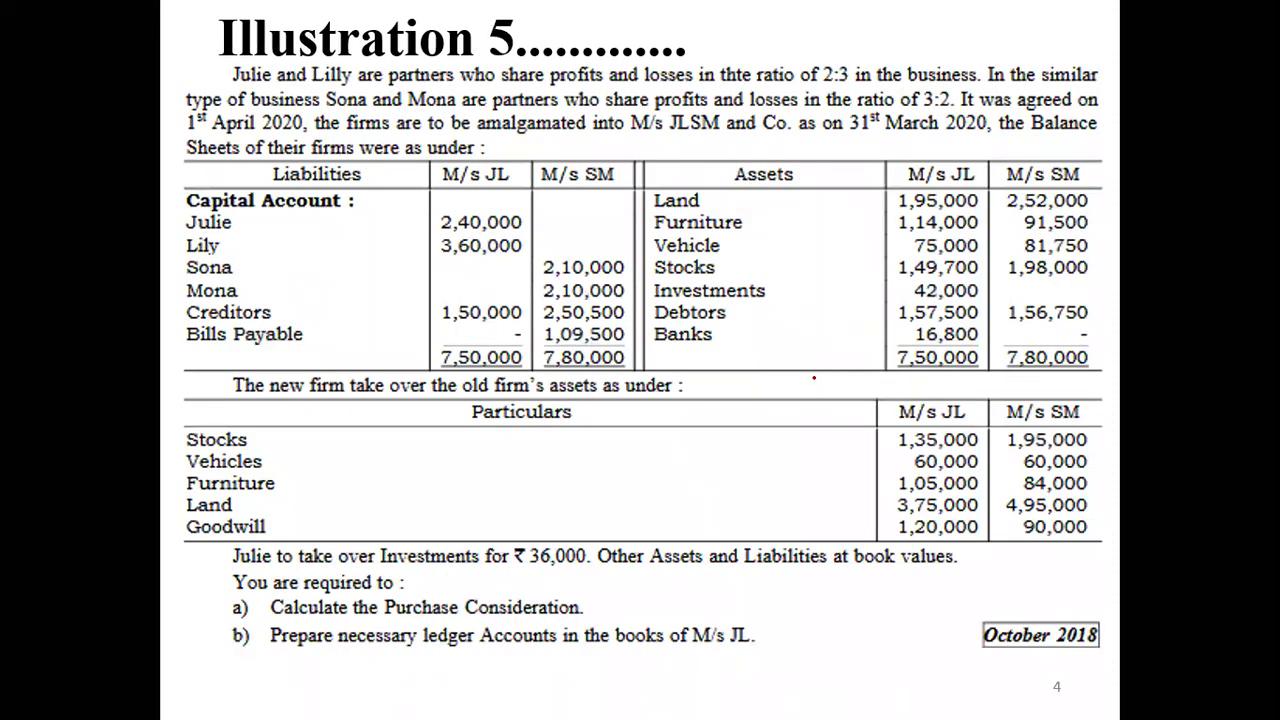
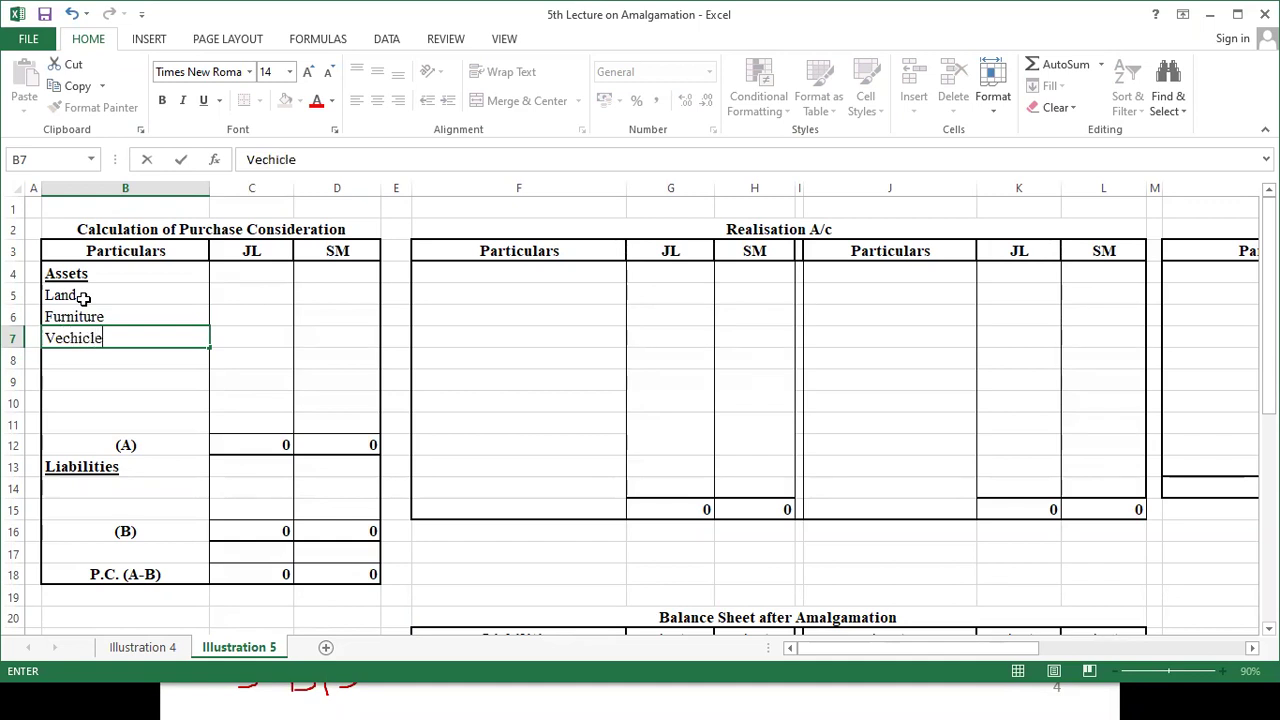
pyautogui.hotkey('alt', 'Tab')
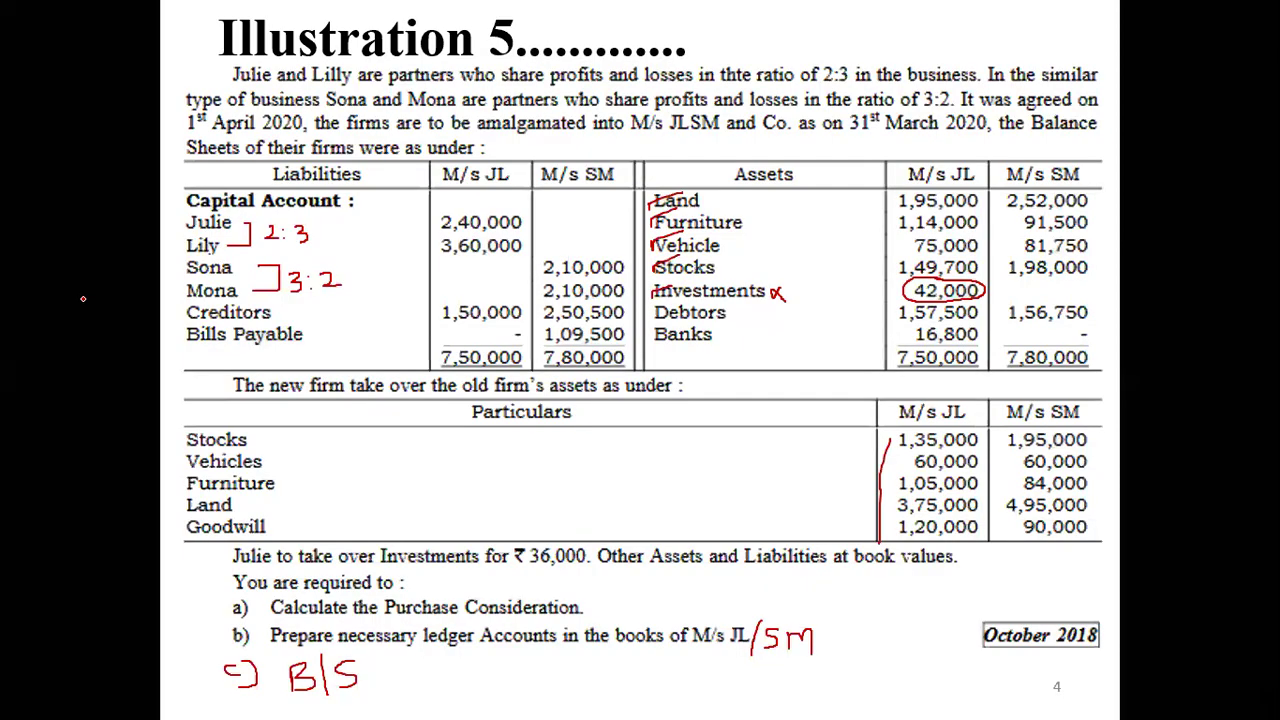
pyautogui.hotkey('alt', 'Tab')
pyautogui.write('S')
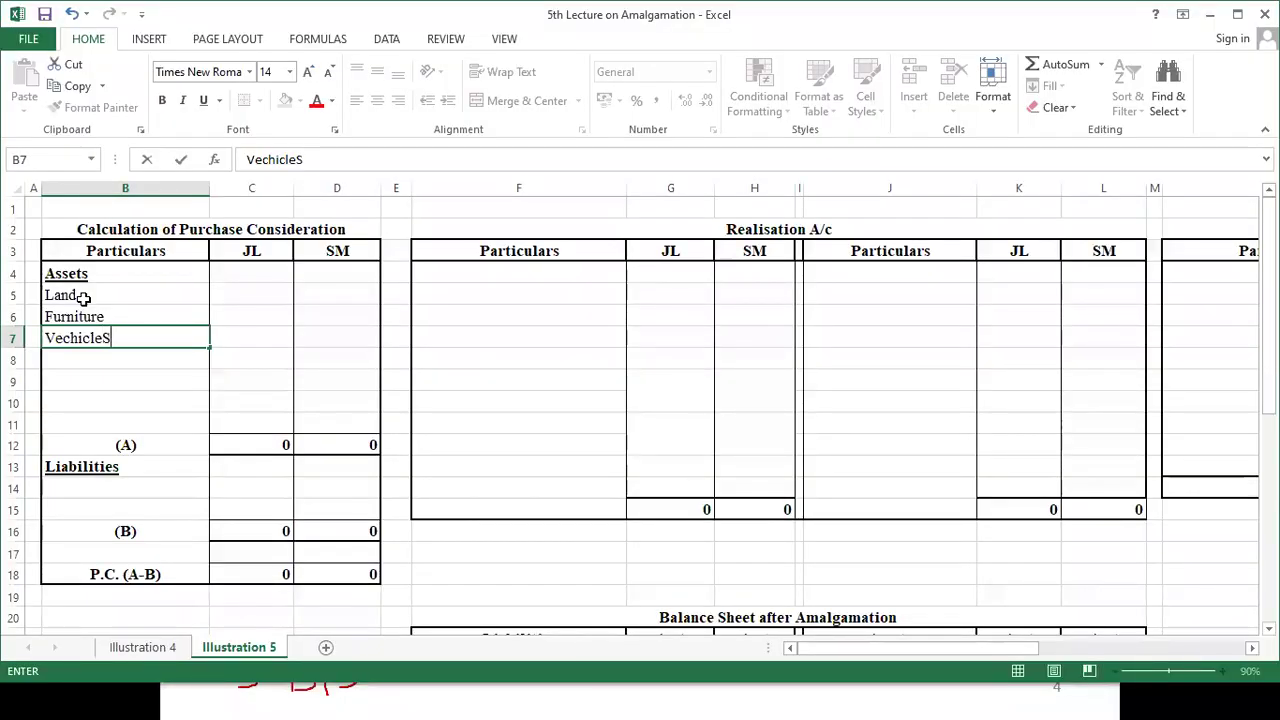
pyautogui.write('tock')
pyautogui.press('Up')
pyautogui.press('Down')
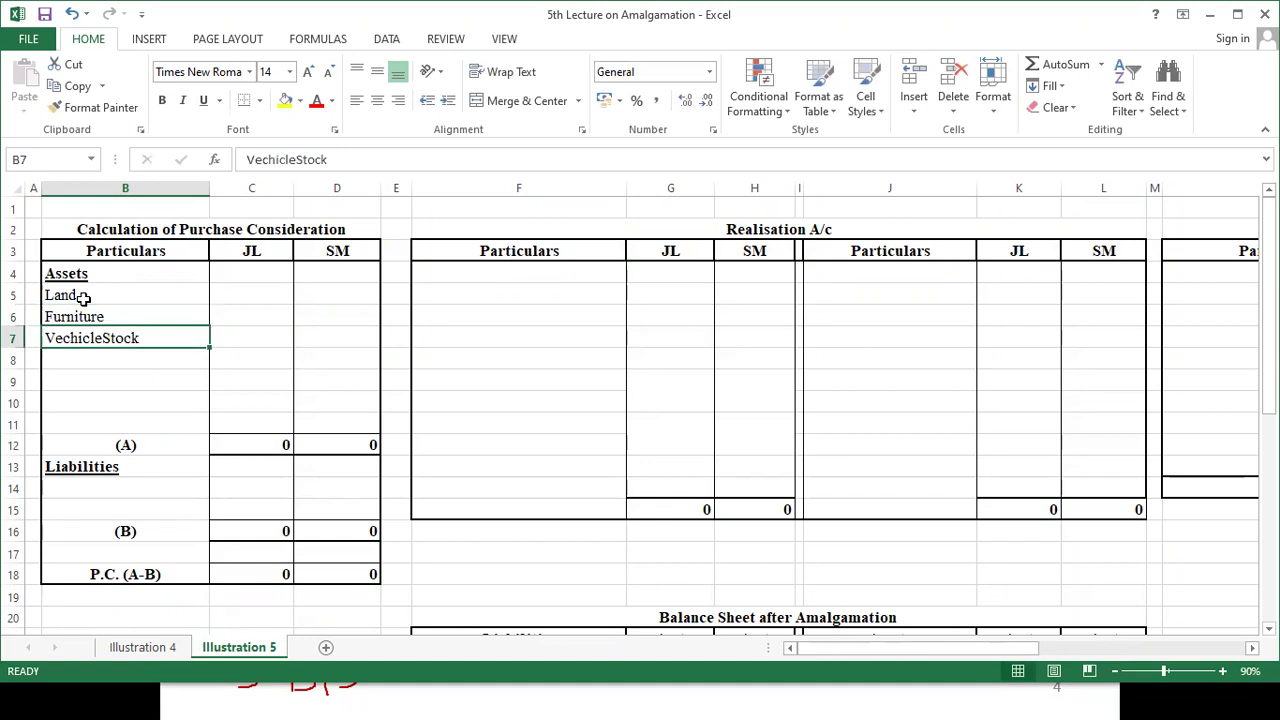
# - Enter the asset labels "Vehicles" in B7 and "Stock" in B8 of the purchase consideration statement
pyautogui.write('V')
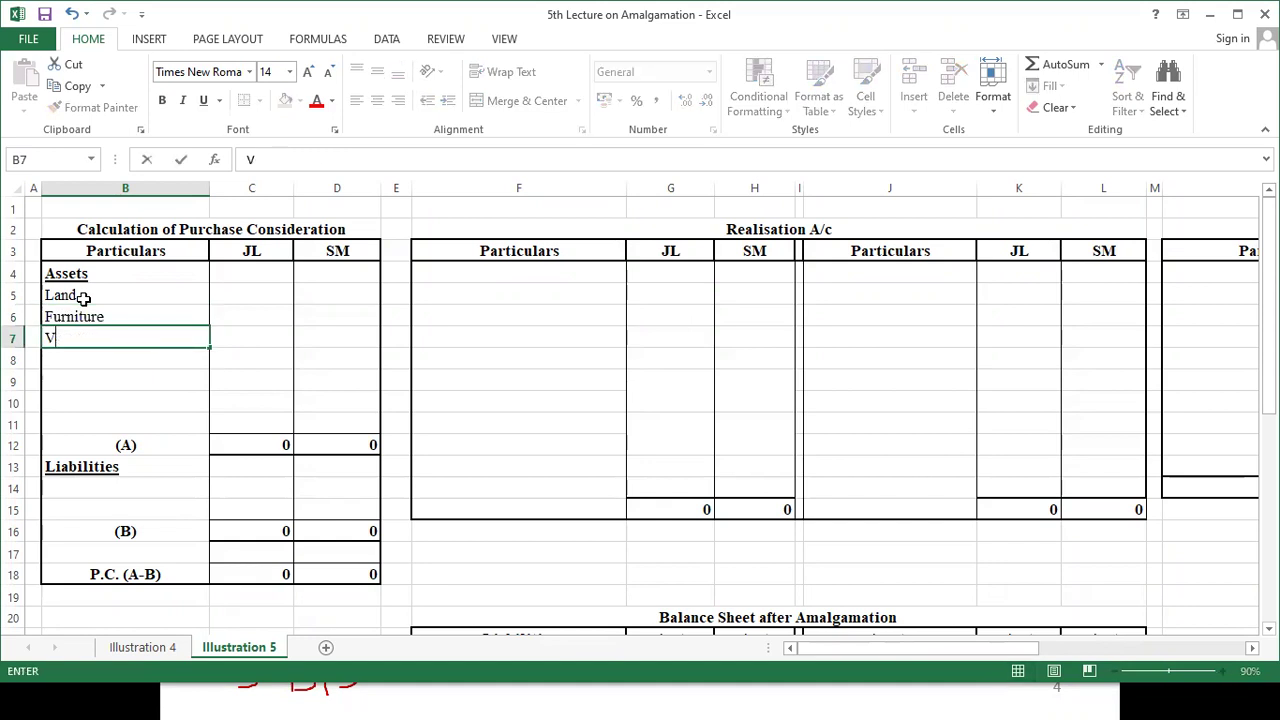
pyautogui.write('ehicles')
pyautogui.press('Return')
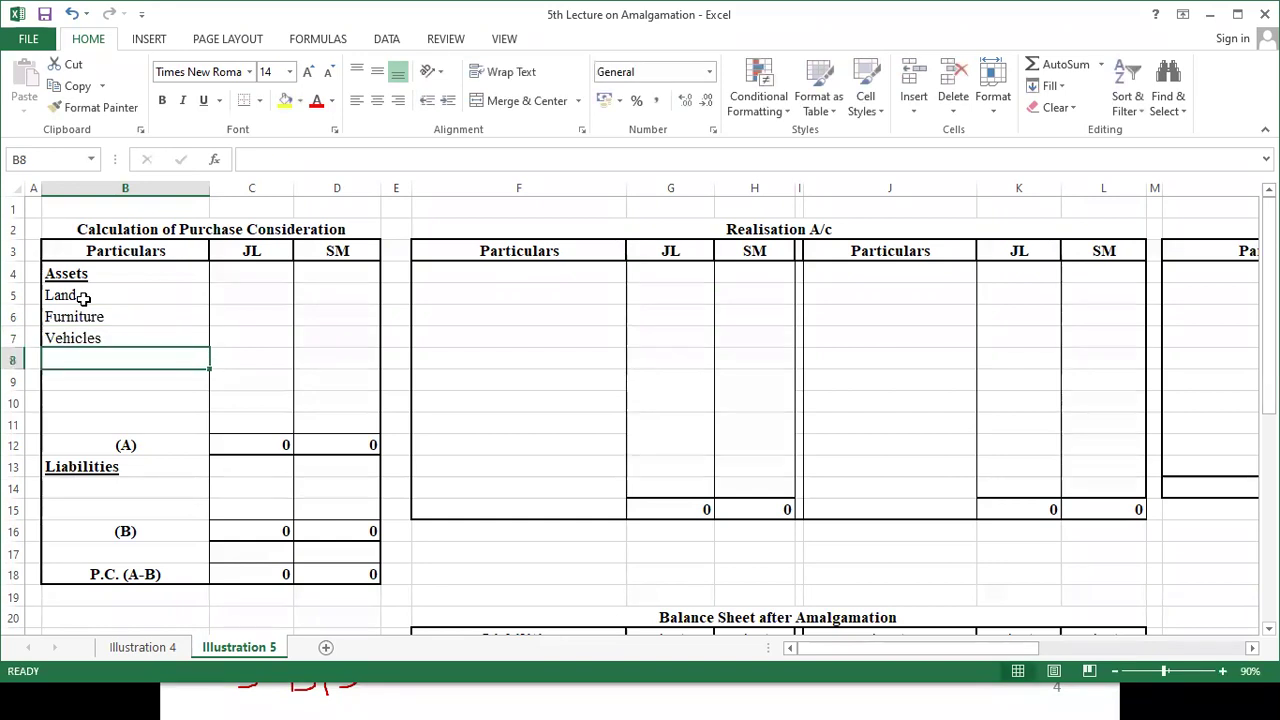
pyautogui.write('Stock')
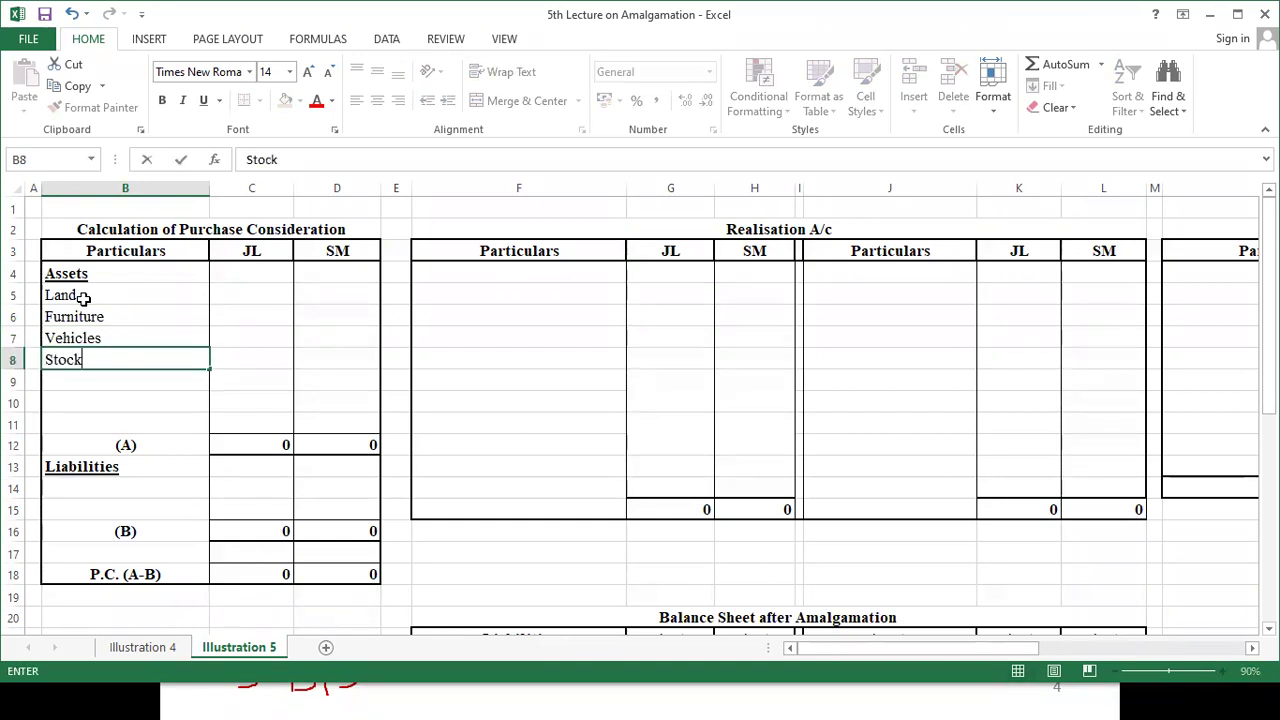
pyautogui.press('Return')
# - Check the remaining assets on the slide and list "Debtors", "Bank" and "Goodwill" in B9:B11
pyautogui.hotkey('alt', 'Tab')
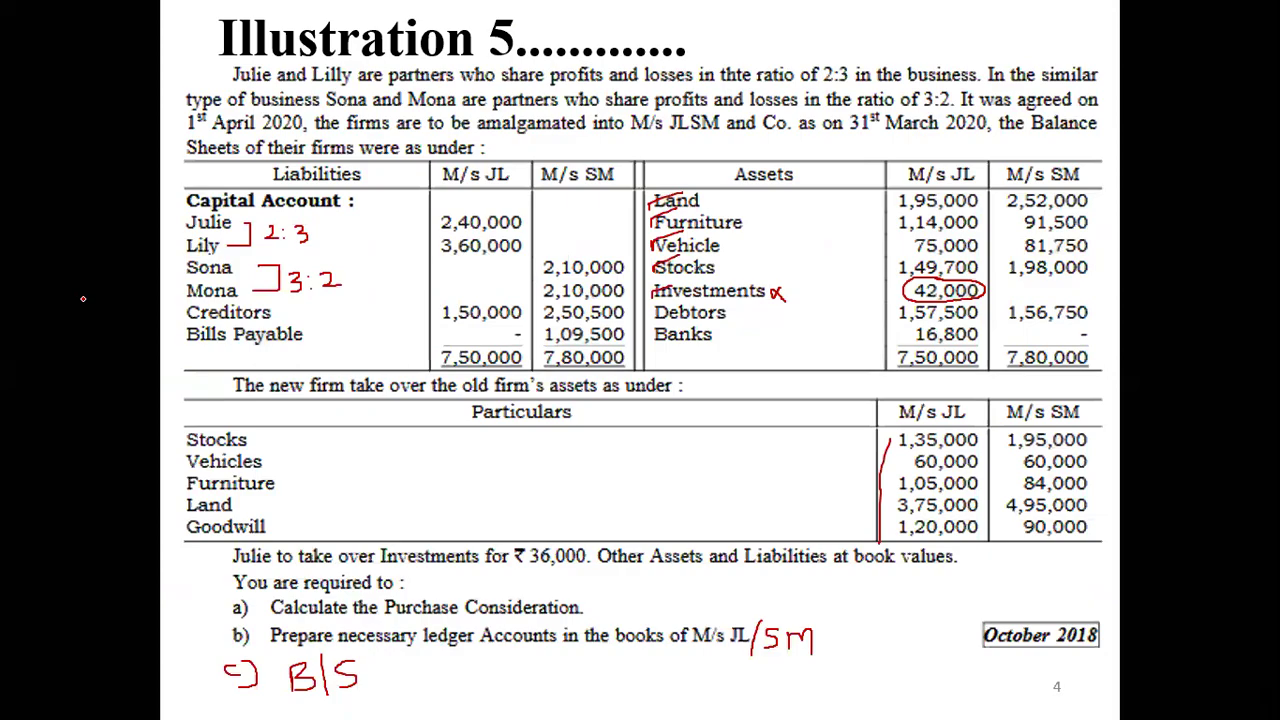
pyautogui.hotkey('alt', 'Tab')
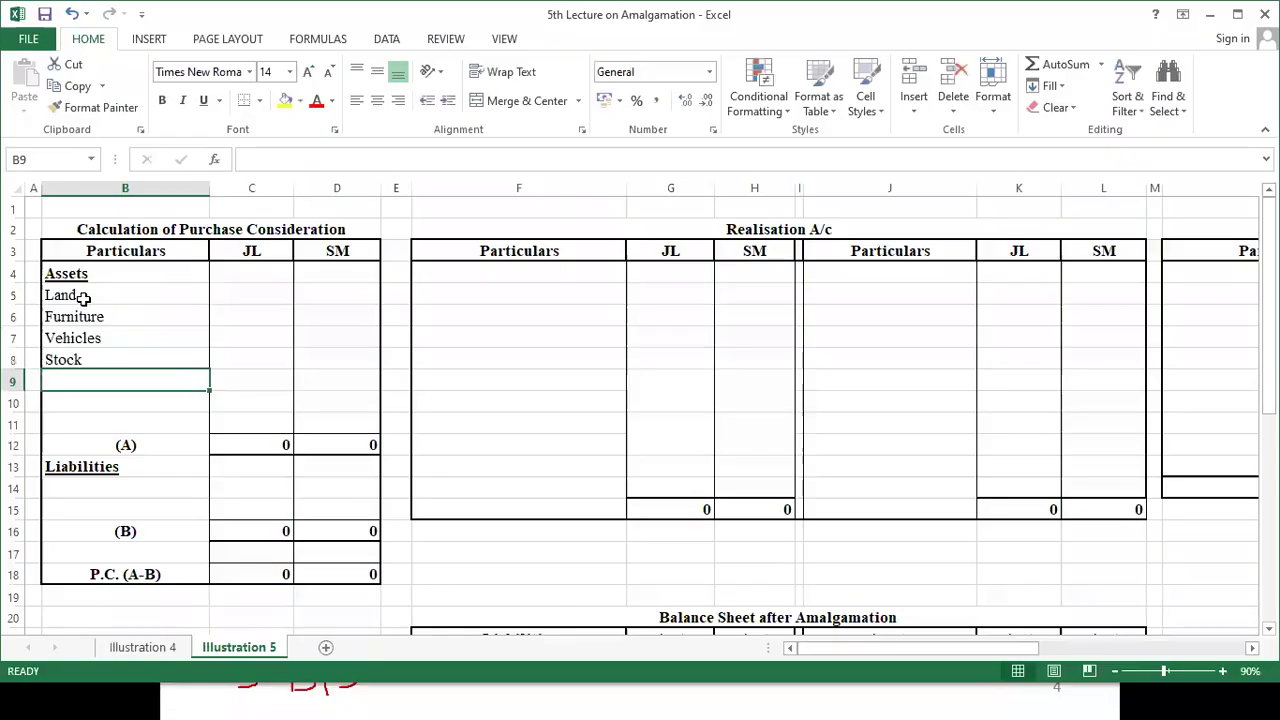
pyautogui.write('Debt')
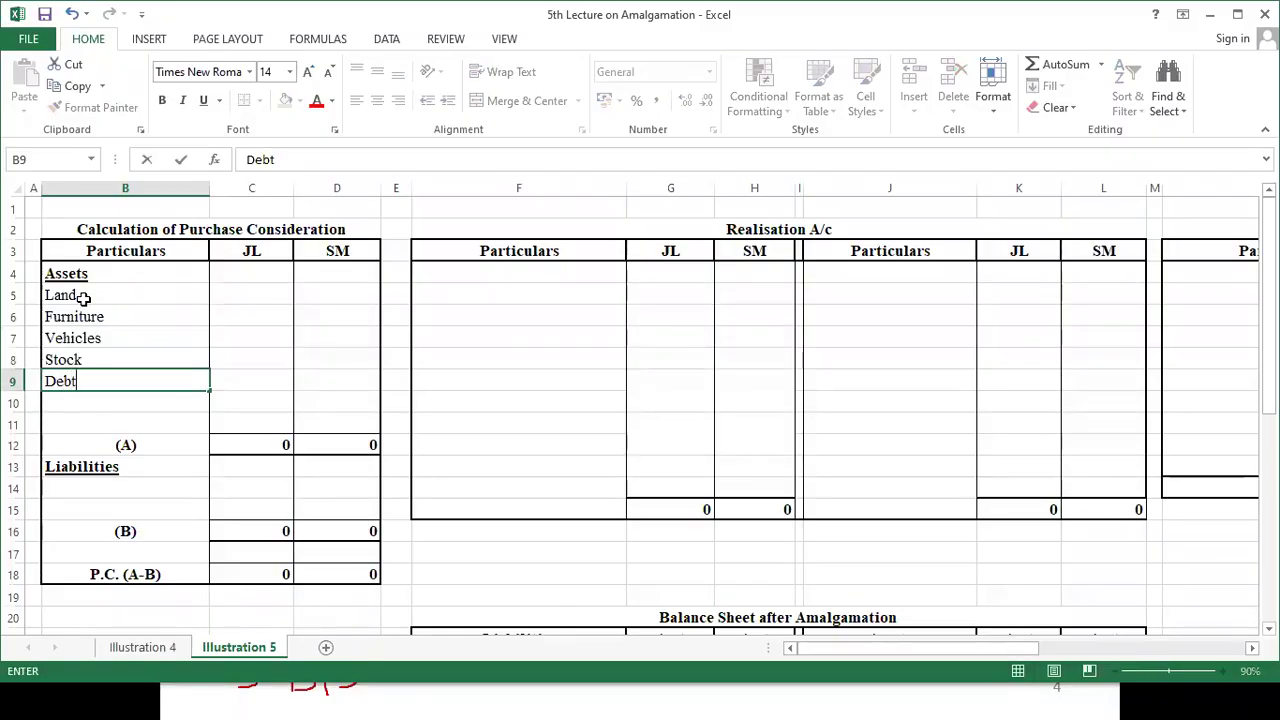
pyautogui.write('ors')
pyautogui.press('Return')
pyautogui.write('Bank')
pyautogui.press('Return')
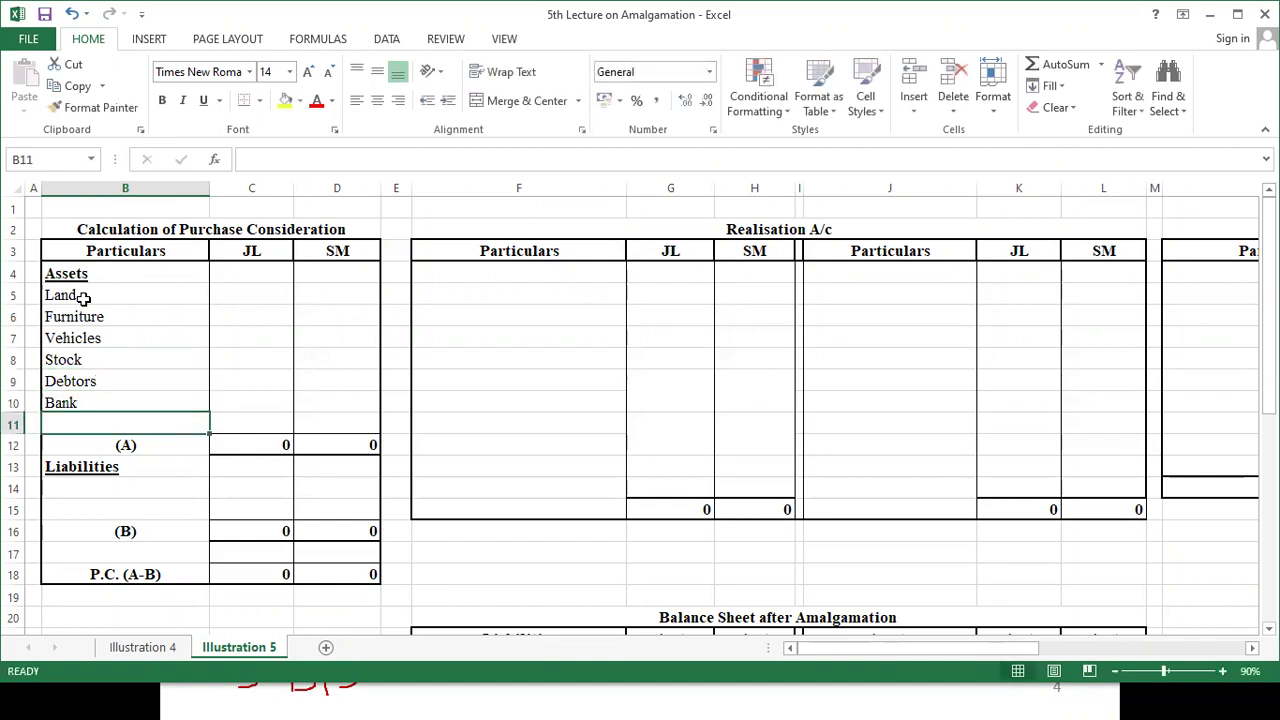
pyautogui.write('Good')
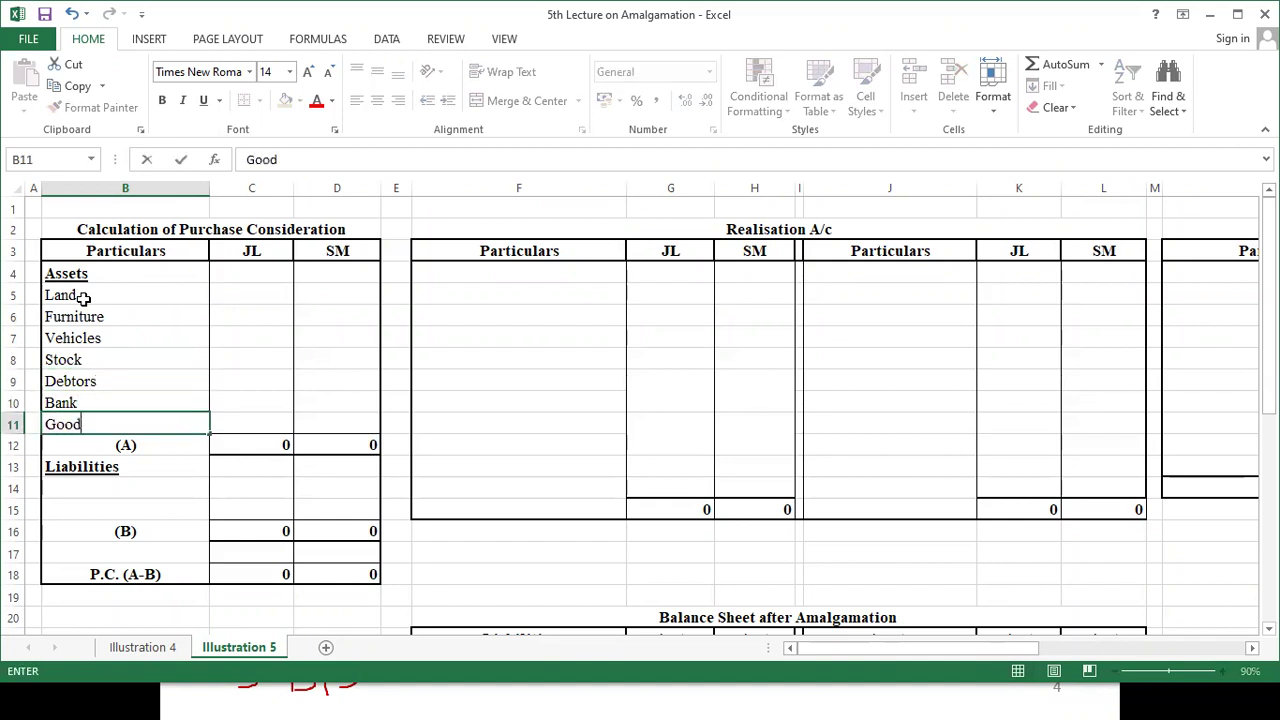
pyautogui.write('will')
pyautogui.press('Return')
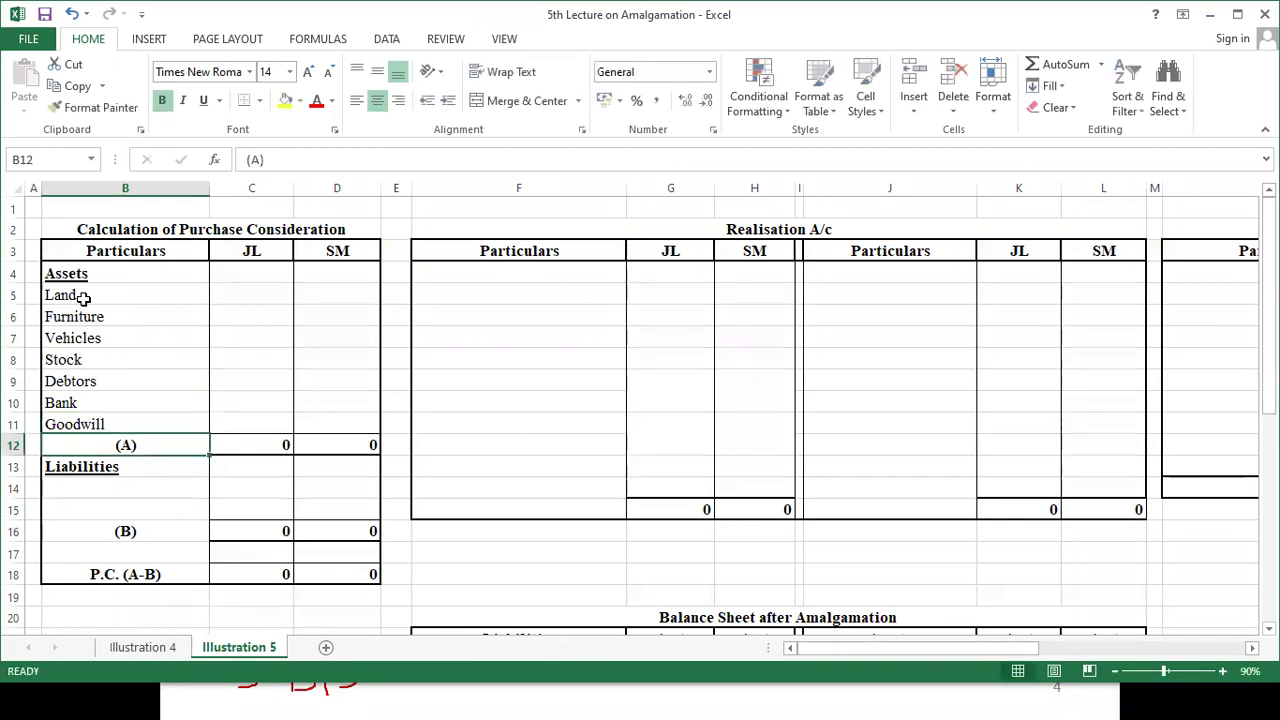
# - Underline Land's takeover values on the slide and enter them as 375000 in C5 and a right-aligned 495000 in D5
pyautogui.press('Right')
pyautogui.press('Up')
pyautogui.press('Up')
pyautogui.press('Up')
pyautogui.press('Up')
pyautogui.press('Up')
pyautogui.press('Up')
pyautogui.press('Up')
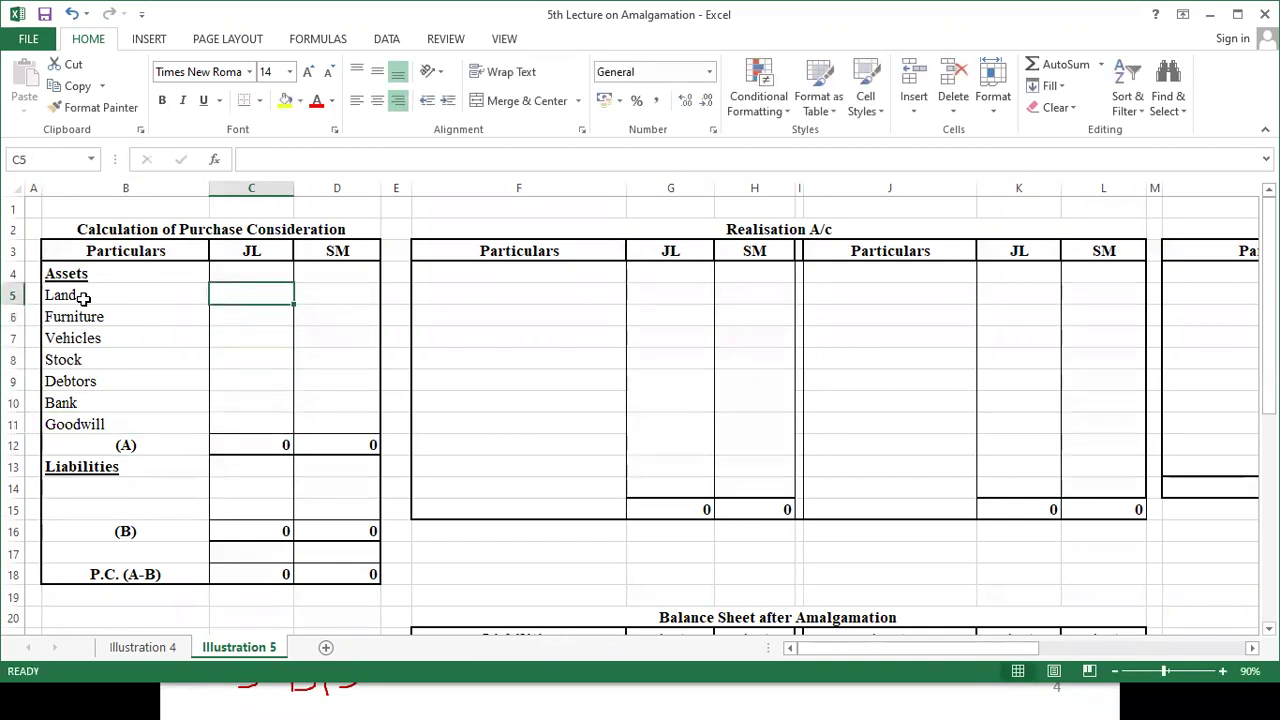
pyautogui.hotkey('alt', 'Tab')
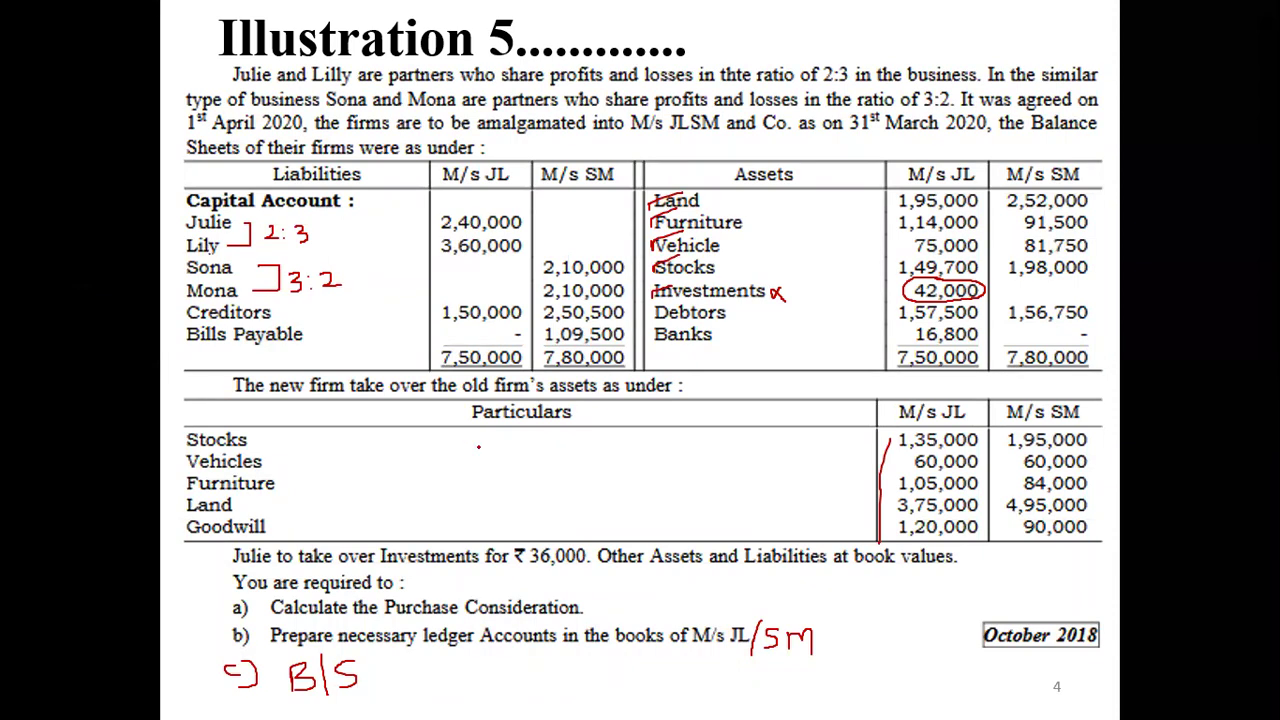
pyautogui.moveTo(900, 519); pyautogui.dragTo(1088, 509)
pyautogui.hotkey('alt', 'Tab')
pyautogui.write('375000')
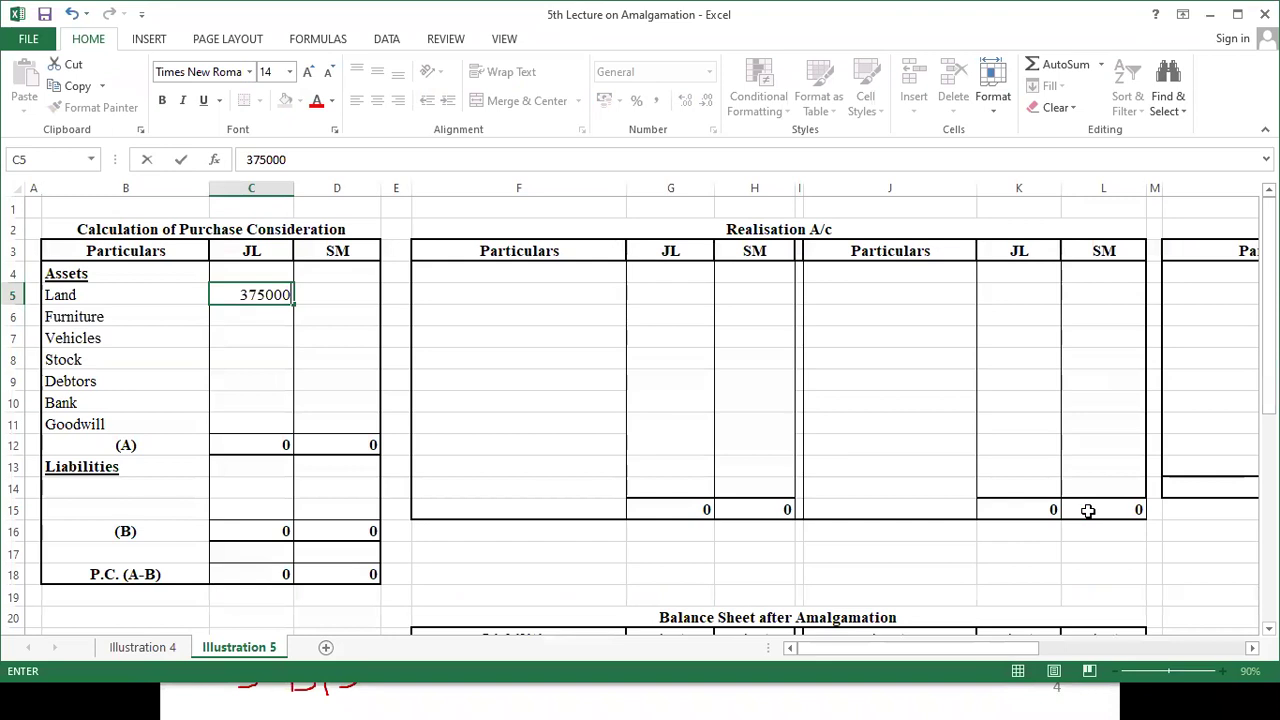
pyautogui.press('Tab')
pyautogui.write('495000')
pyautogui.press('Return')
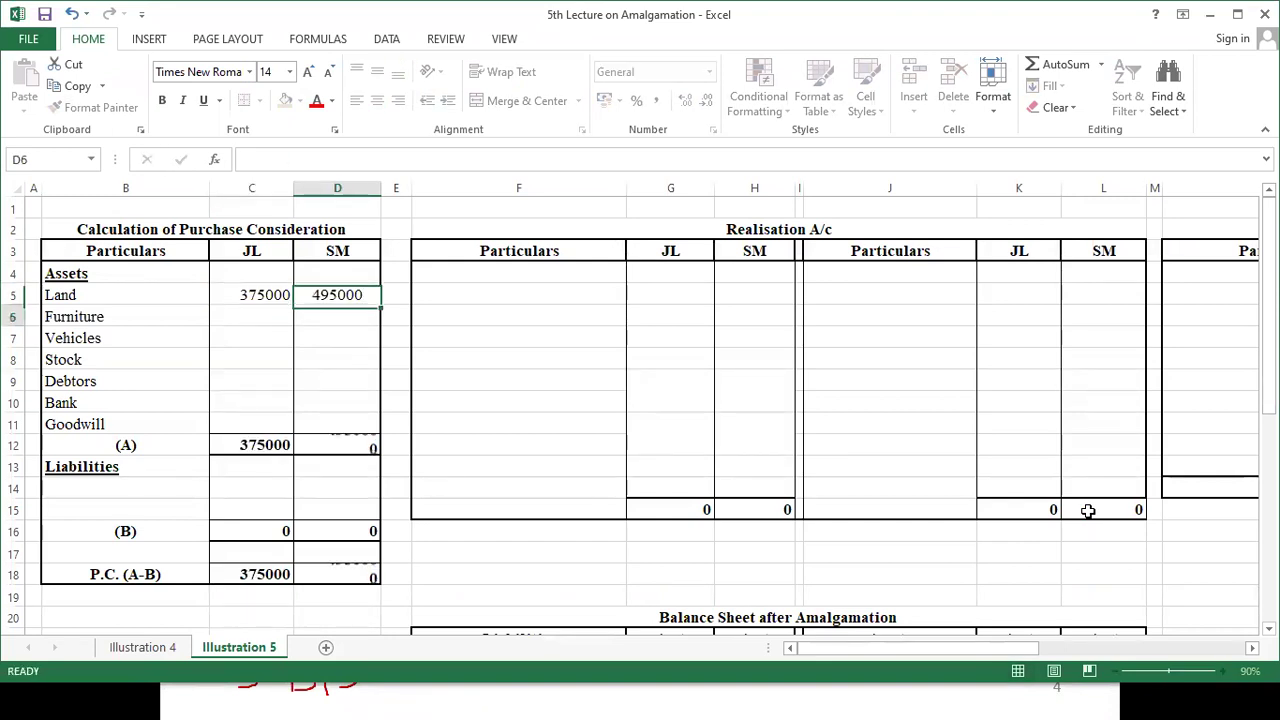
pyautogui.click(333, 292)
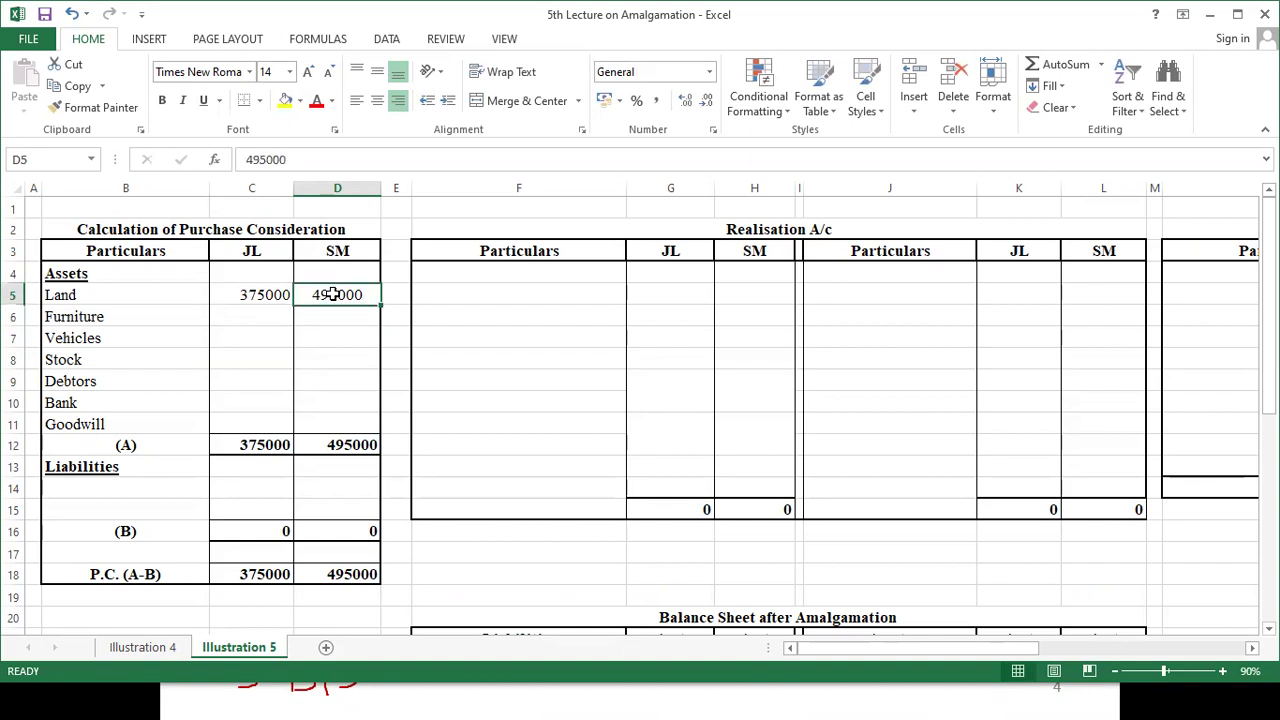
pyautogui.click(398, 101)
# - Underline Furniture's takeover values on the slide and enter them as a right-aligned 105000 in C6 and 84000 in D6
pyautogui.click(252, 313)
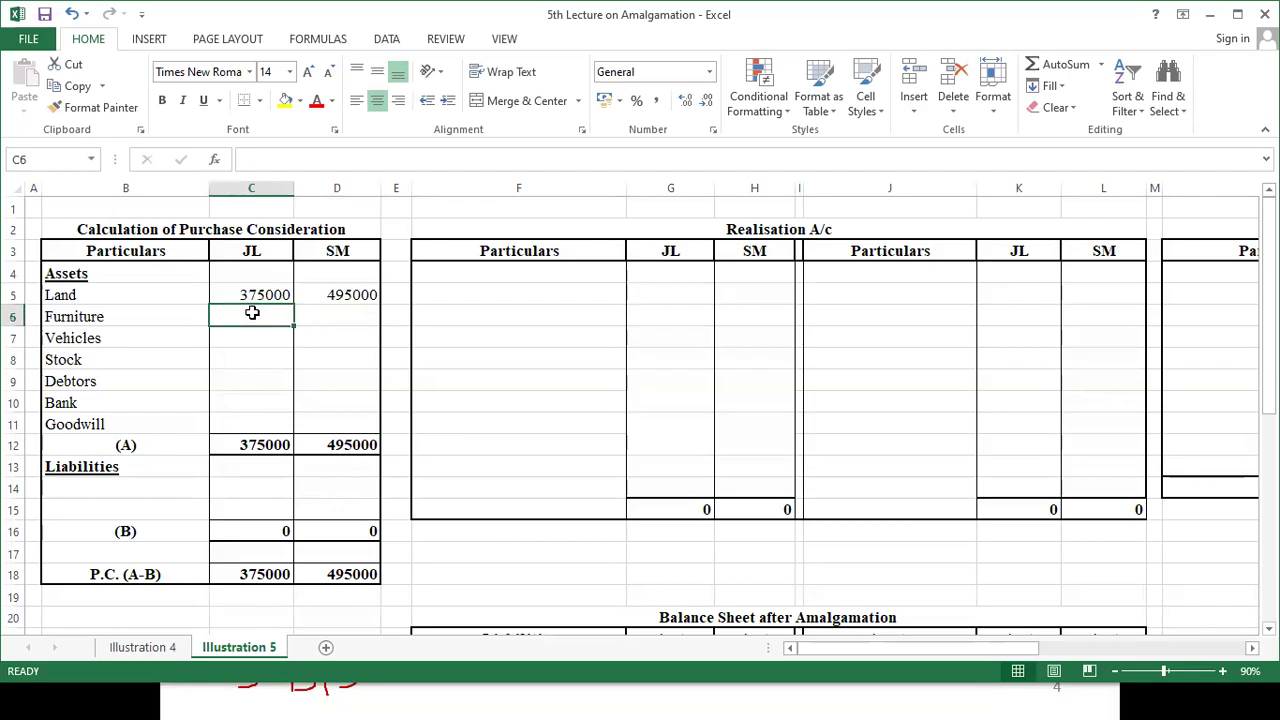
pyautogui.hotkey('alt', 'Tab')
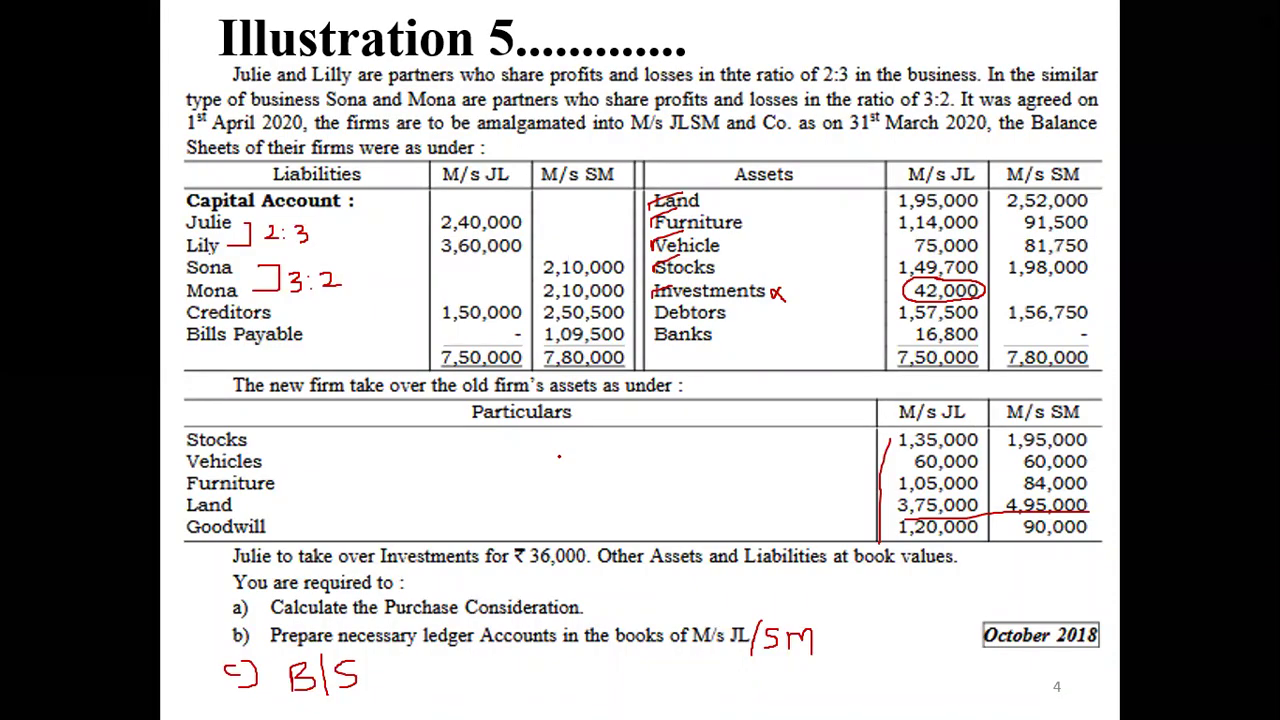
pyautogui.moveTo(918, 484); pyautogui.dragTo(1066, 490)
pyautogui.hotkey('alt', 'Tab')
pyautogui.write('105000')
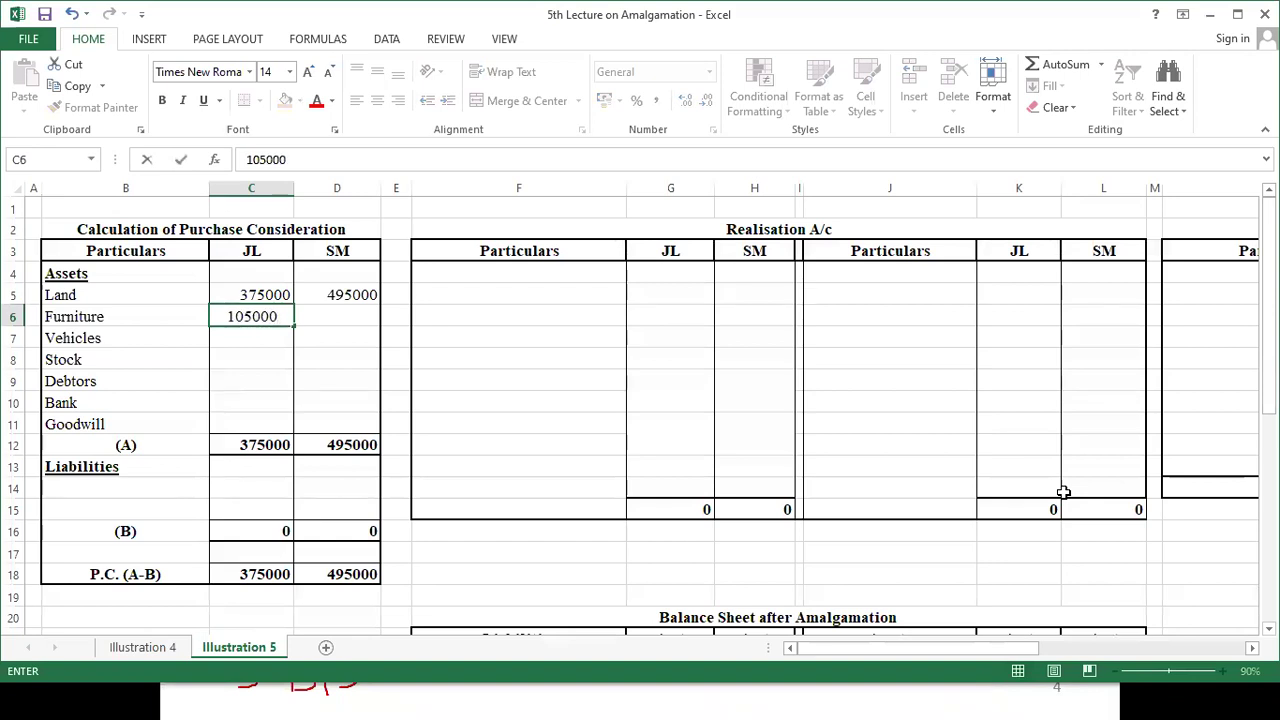
pyautogui.press('Tab')
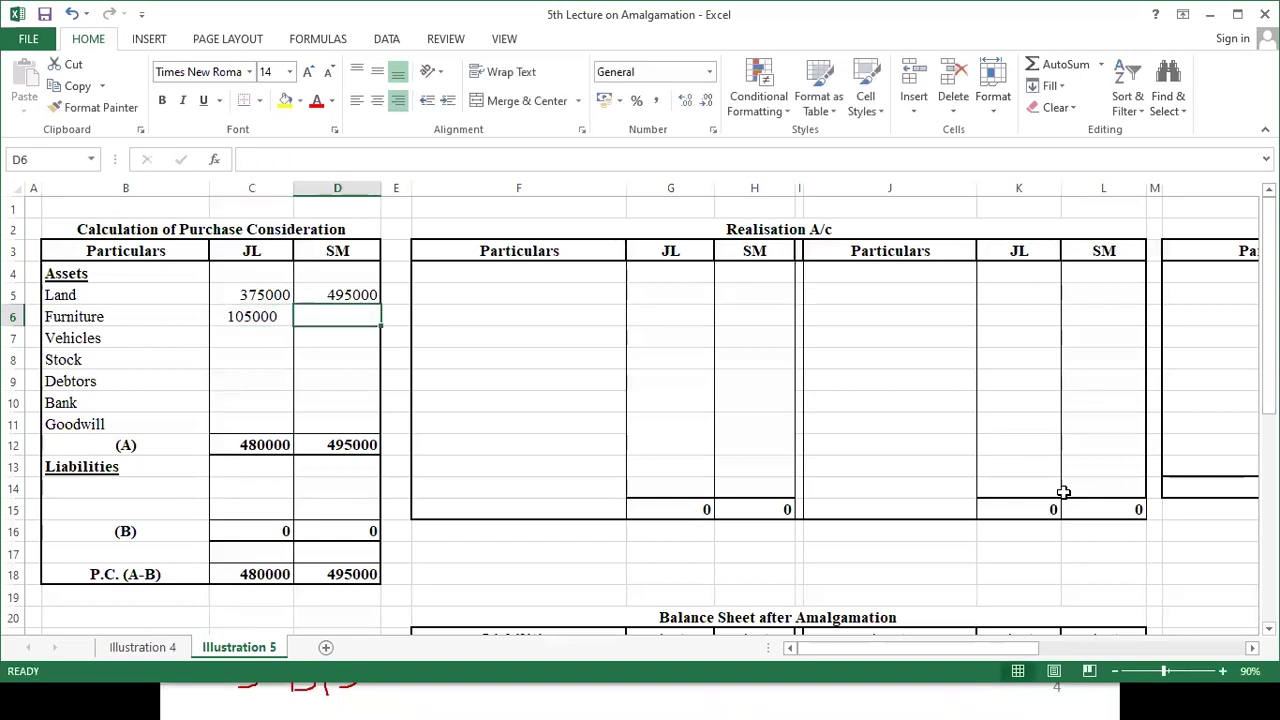
pyautogui.write('84000')
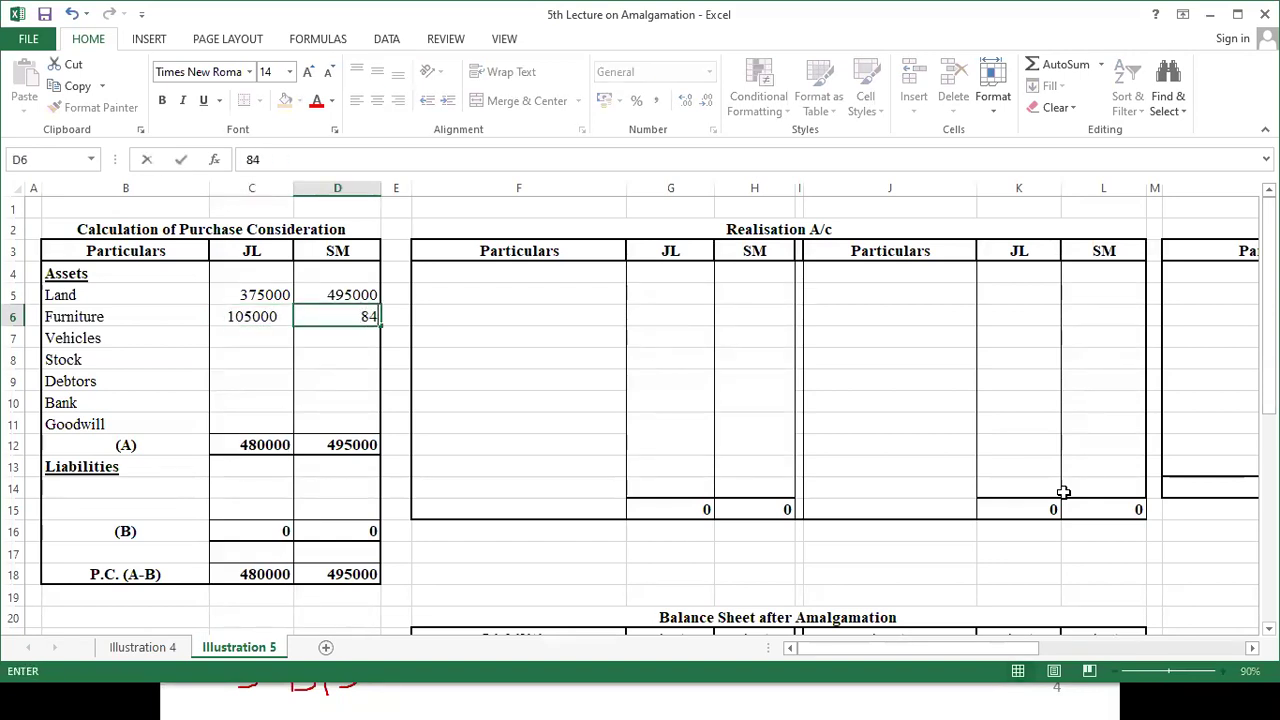
pyautogui.press('Left')
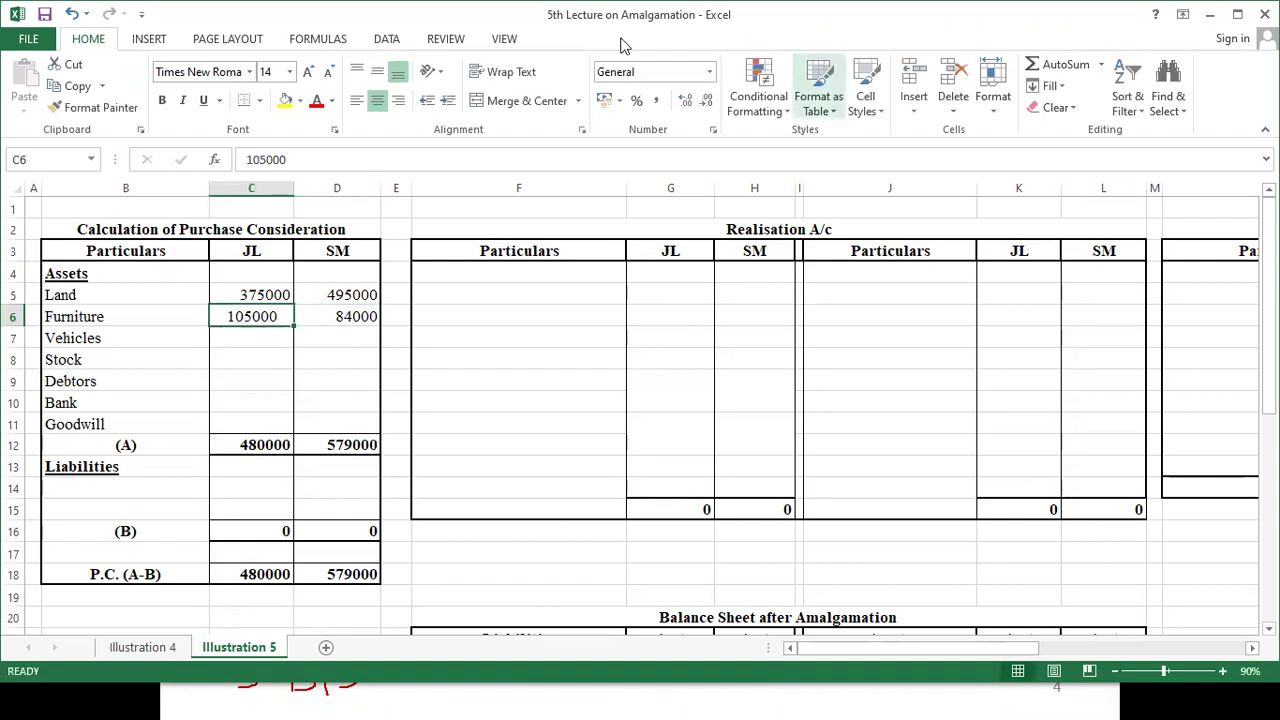
# - Look up the Vehicles takeover values on the slide and enter 60000 in both C7 and D7
pyautogui.click(278, 333)
pyautogui.hotkey('alt', 'Tab')
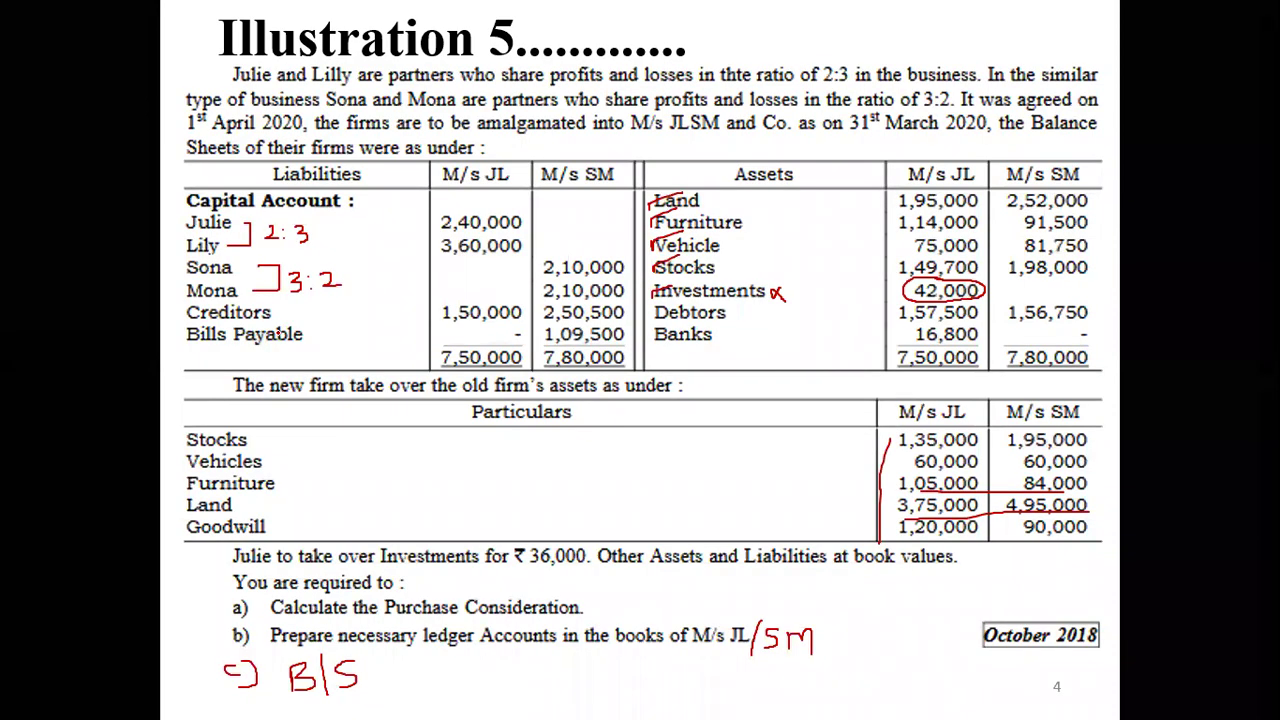
pyautogui.hotkey('alt', 'Tab')
pyautogui.write('60000')
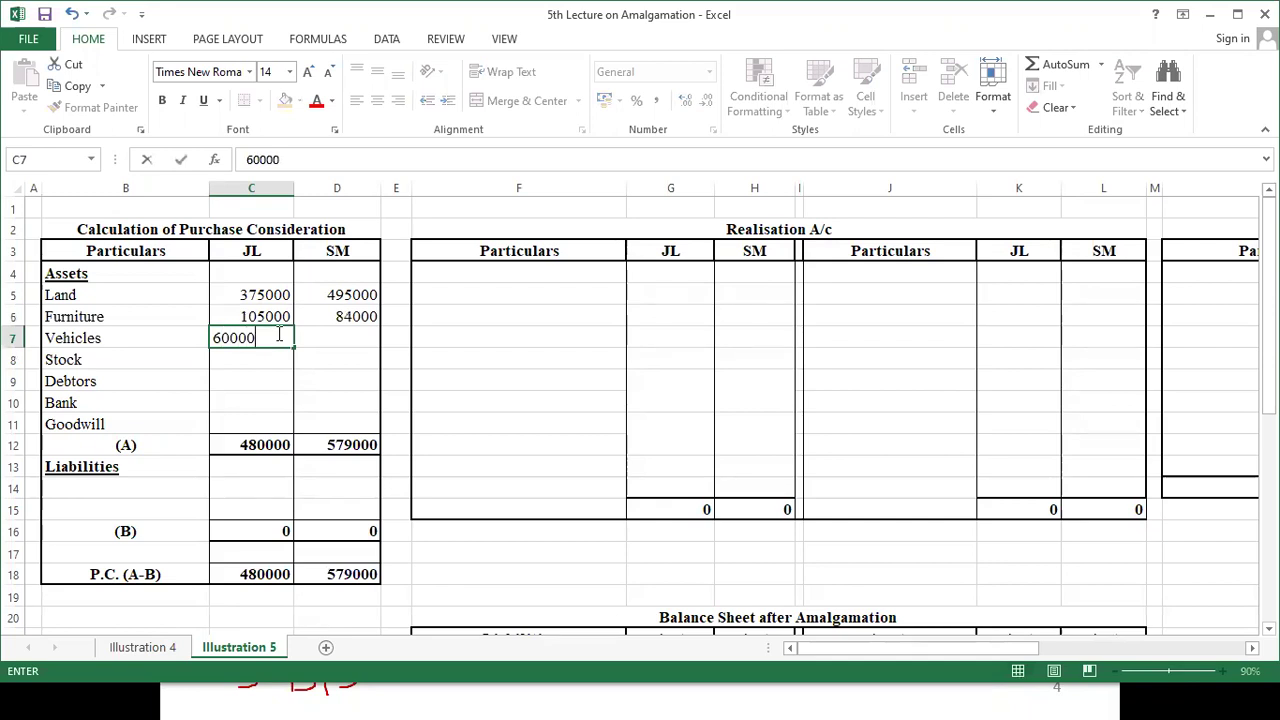
pyautogui.press('Tab')
pyautogui.write('60000')
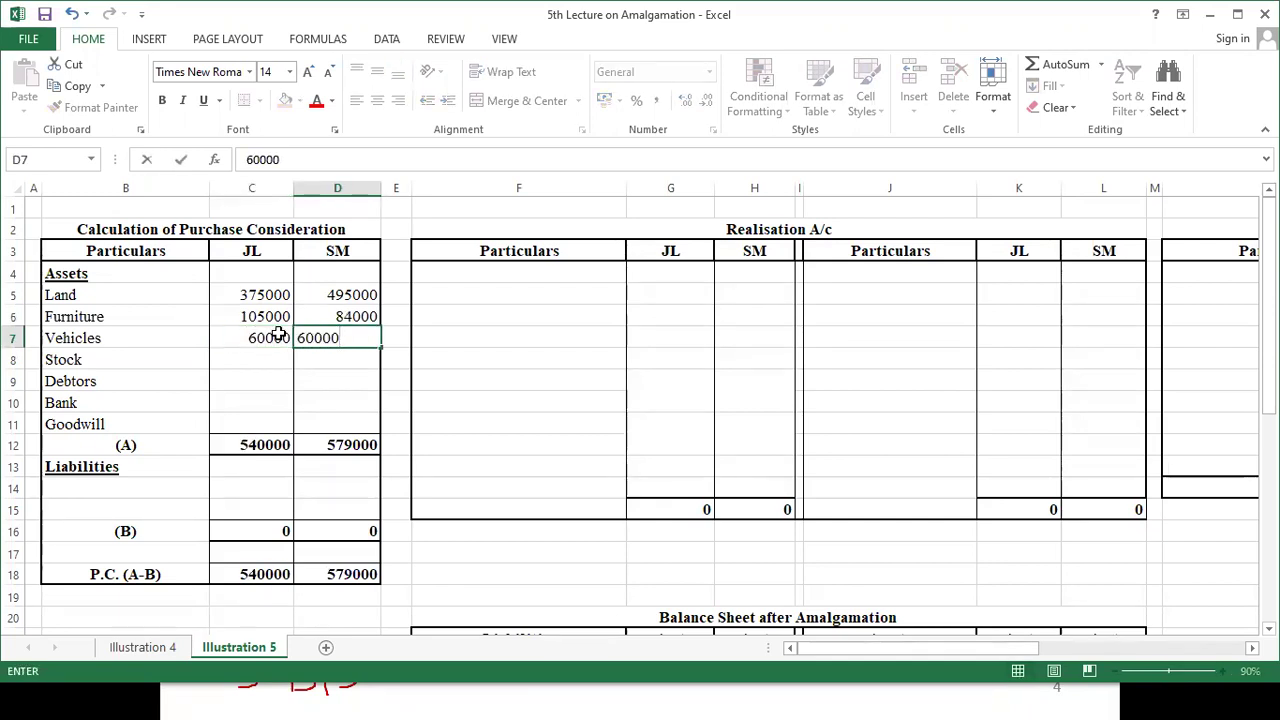
pyautogui.press('Return')
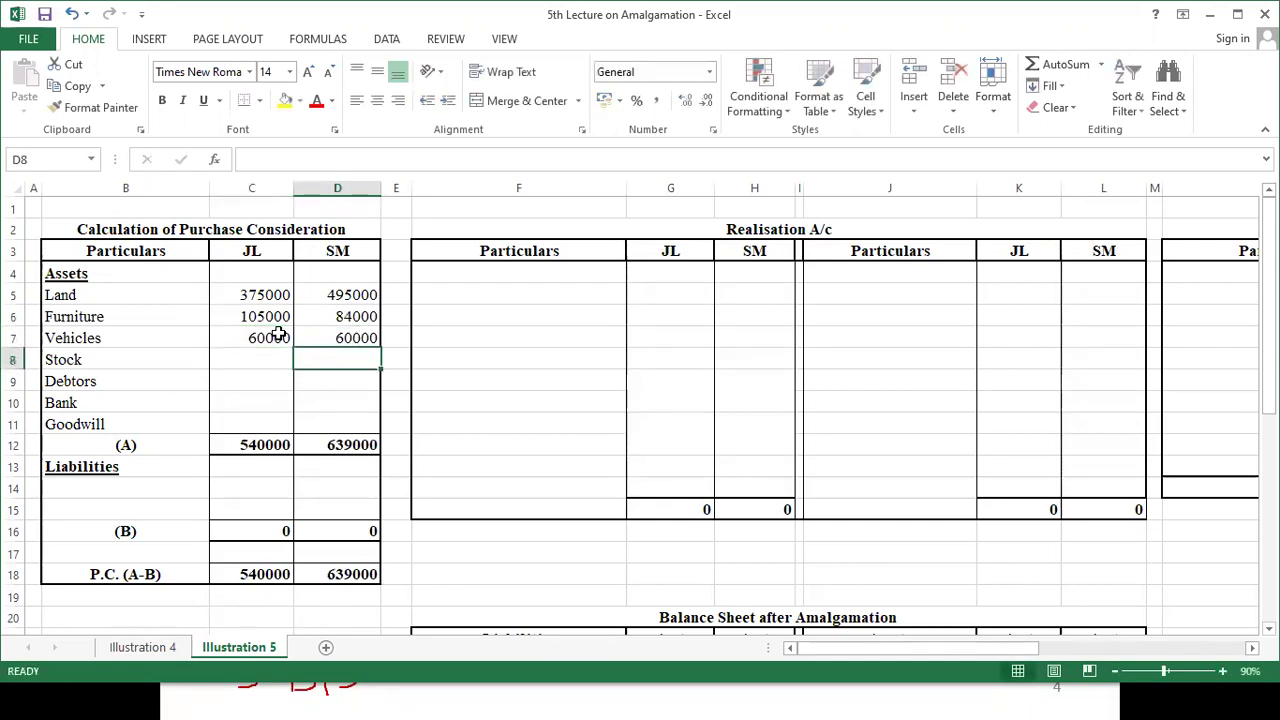
# - Look up the Stock takeover values on the slide and enter 135000 in C8 and 195000 in D8
pyautogui.hotkey('alt', 'Tab')
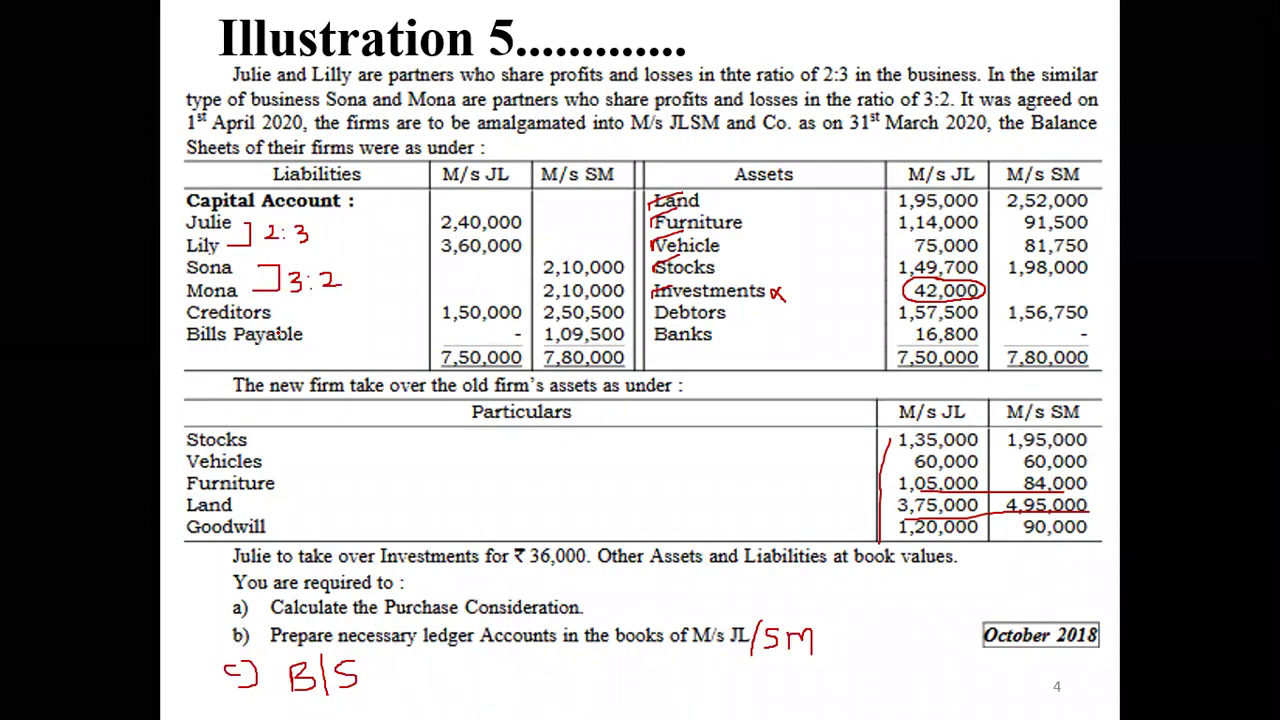
pyautogui.hotkey('alt', 'Tab')
pyautogui.write('13')
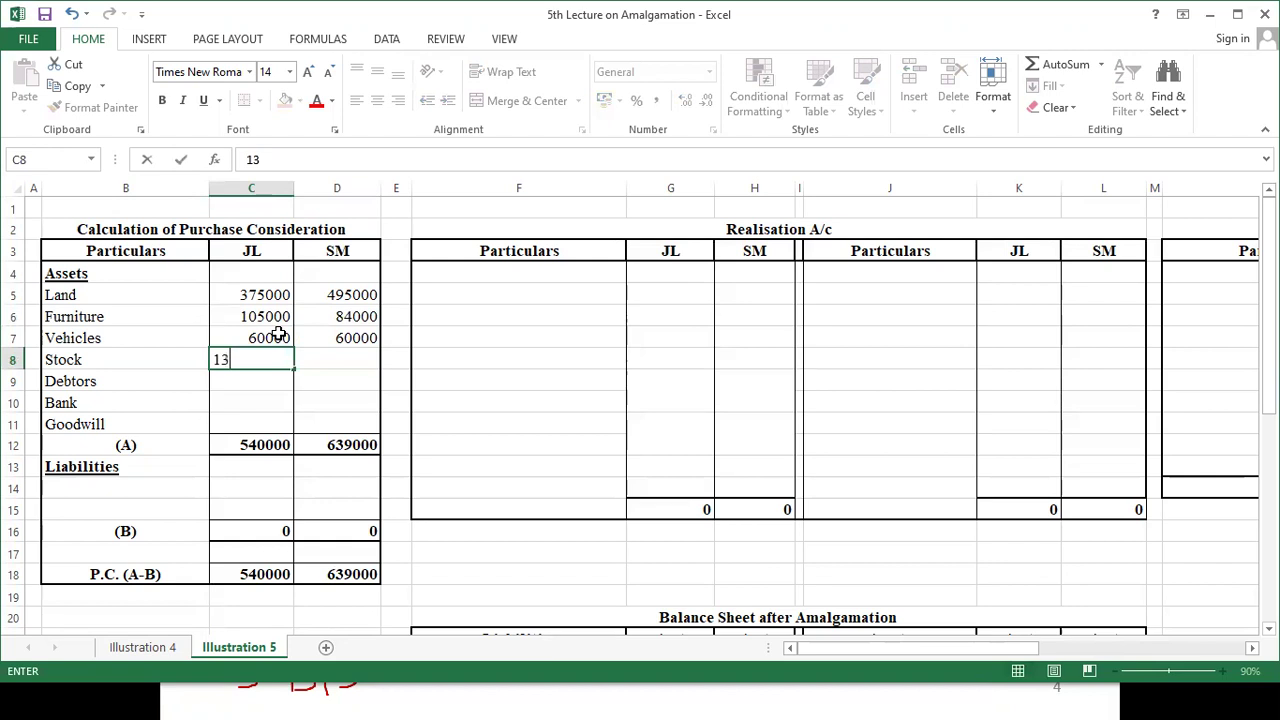
pyautogui.write('5000')
pyautogui.press('Tab')
pyautogui.write('1')
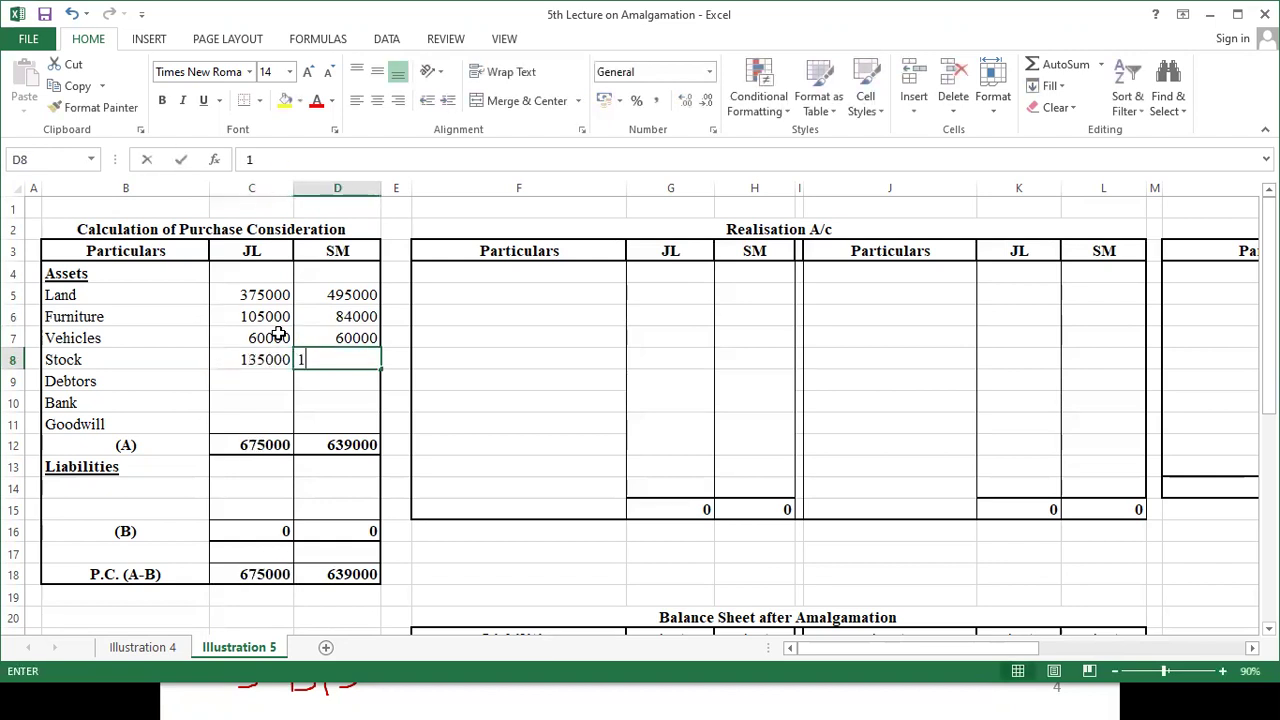
pyautogui.write('95000')
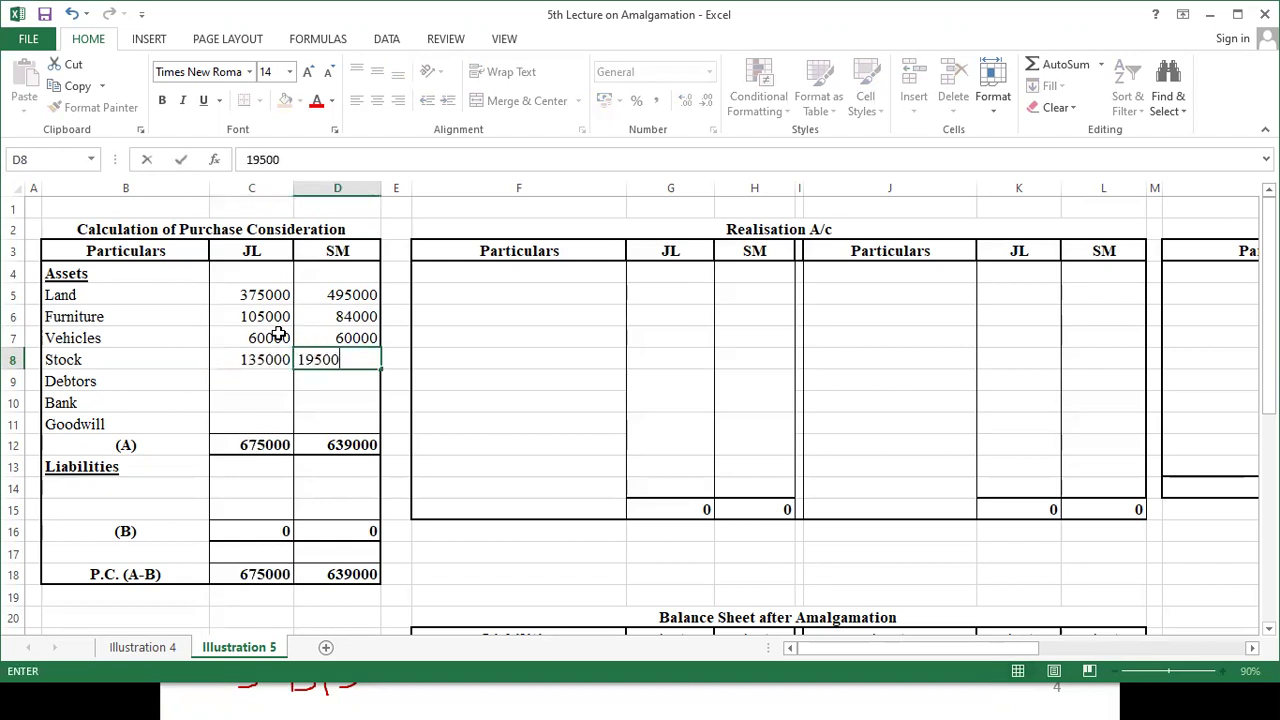
pyautogui.press('Return')
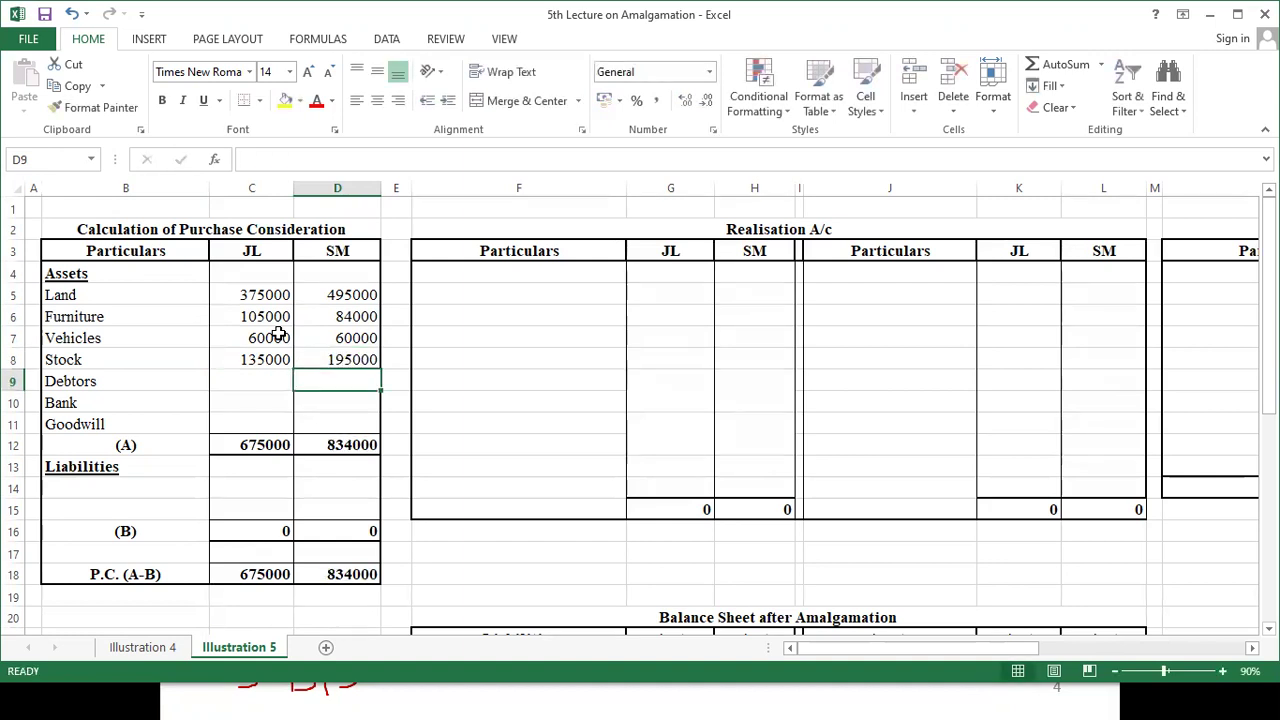
# - Look up the Debtors book values on the slide and enter 157500 in C9 and 156750 in D9
pyautogui.press('Left')
pyautogui.hotkey('alt', 'Tab')
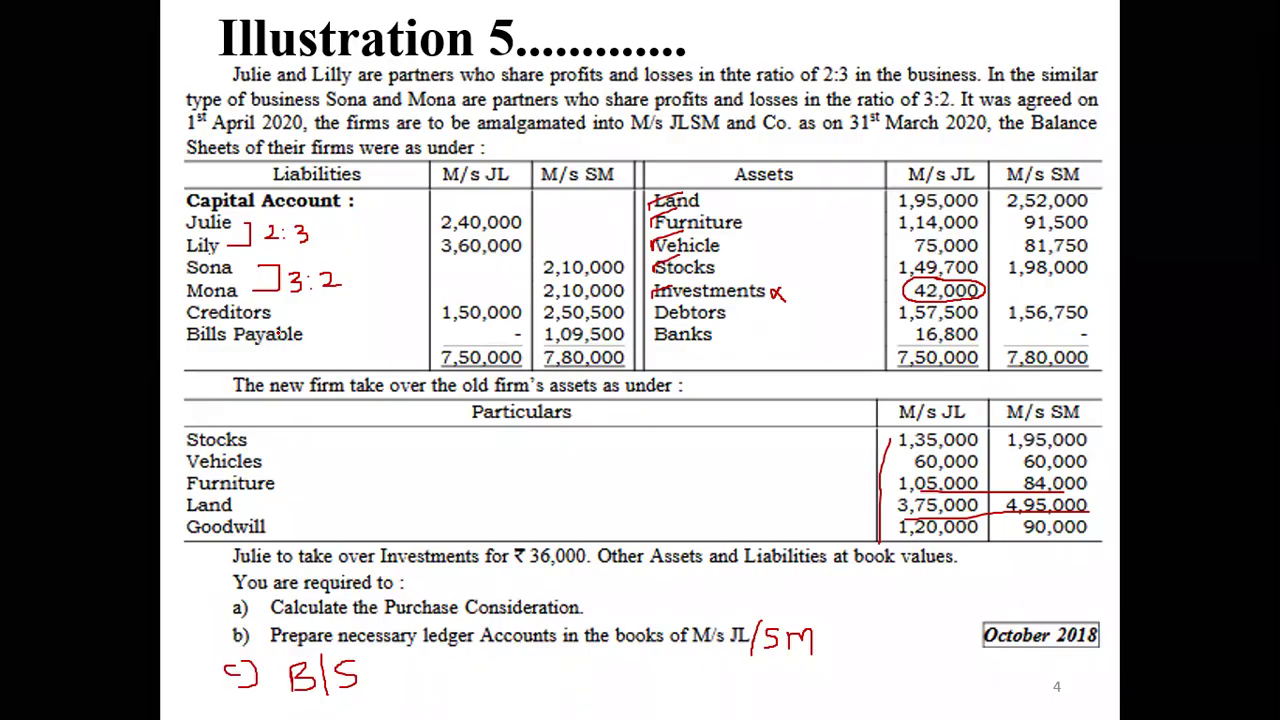
pyautogui.hotkey('alt', 'Tab')
pyautogui.write('1')
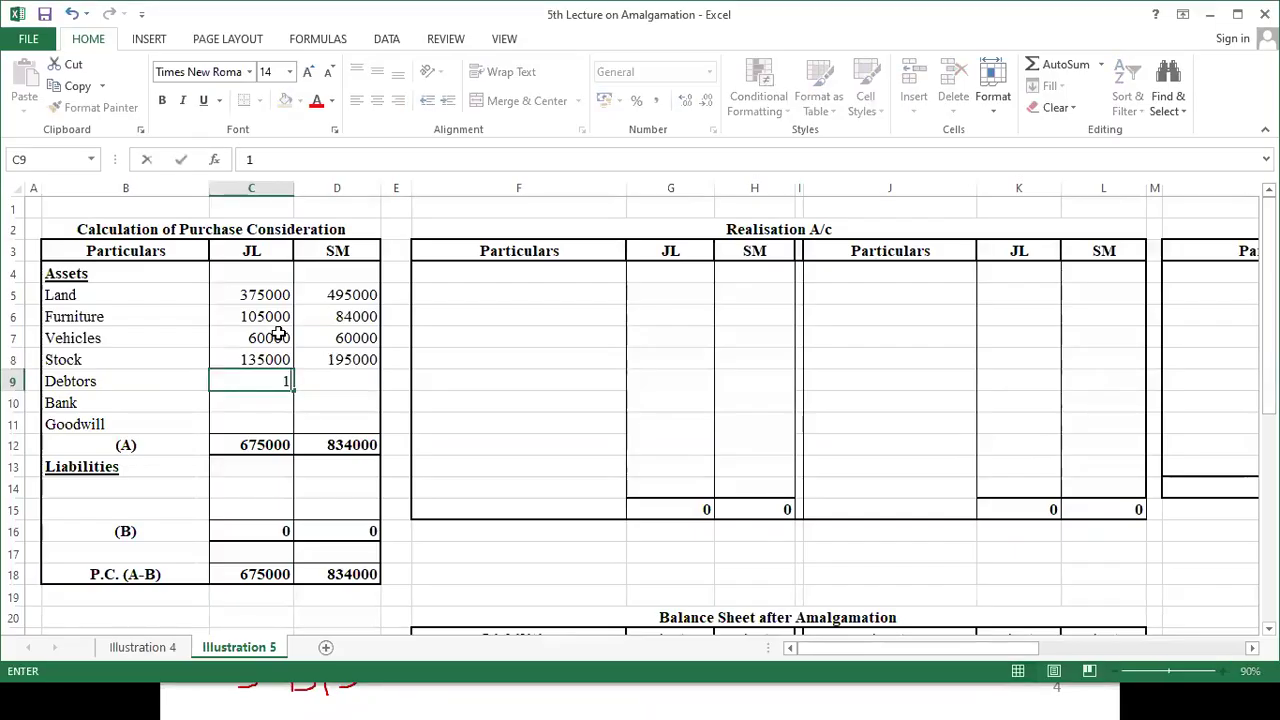
pyautogui.write('57500')
pyautogui.press('Tab')
pyautogui.hotkey('alt', 'Tab')
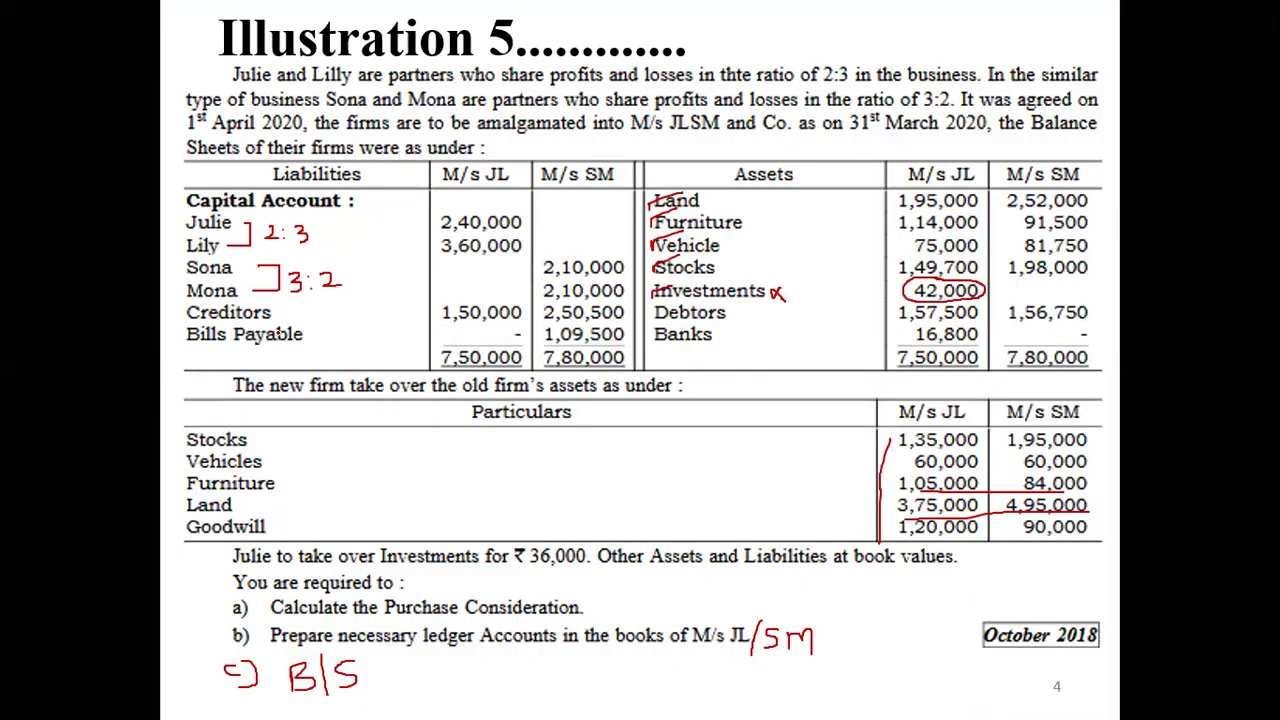
pyautogui.hotkey('alt', 'Tab')
pyautogui.write('14')
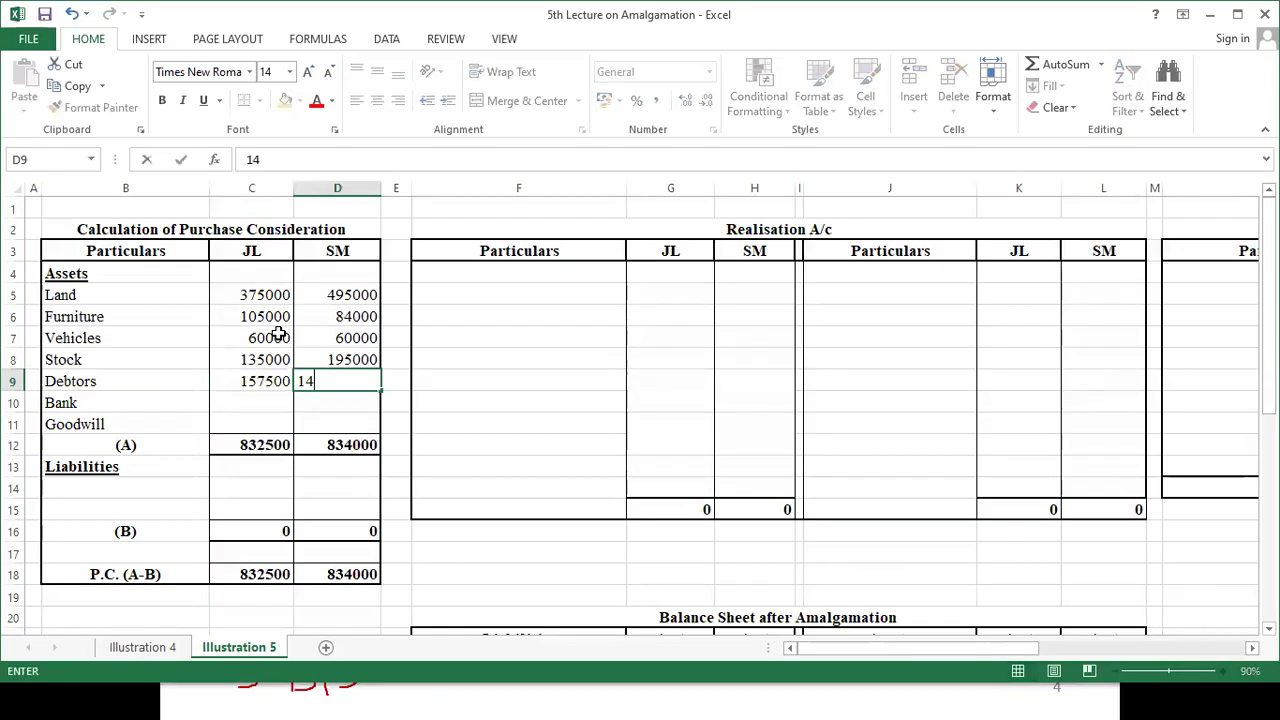
pyautogui.press('BackSpace')
pyautogui.write('56750')
pyautogui.press('Return')
# - Look up the Bank balances on the slide and enter 16800 in C10 and an underscore as a nil placeholder in D10
pyautogui.hotkey('alt', 'Tab')
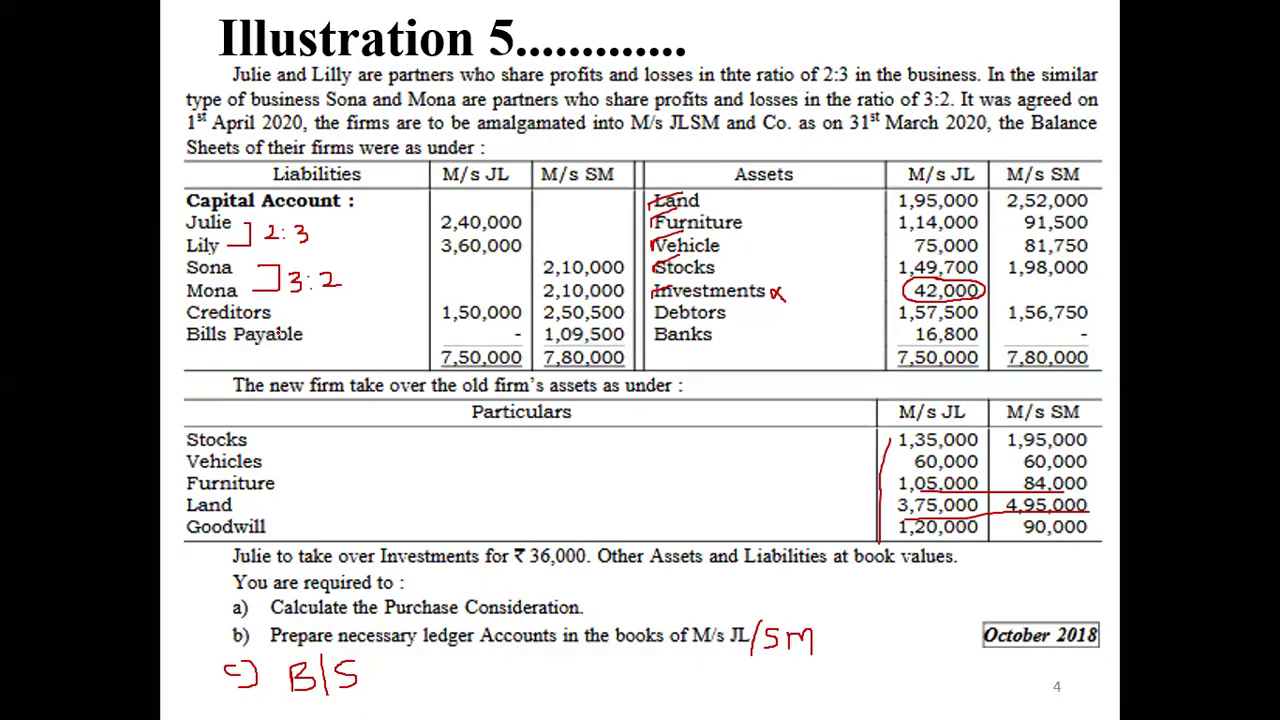
pyautogui.hotkey('alt', 'Tab')
pyautogui.press('Down')
pyautogui.press('Left')
pyautogui.press('Up')
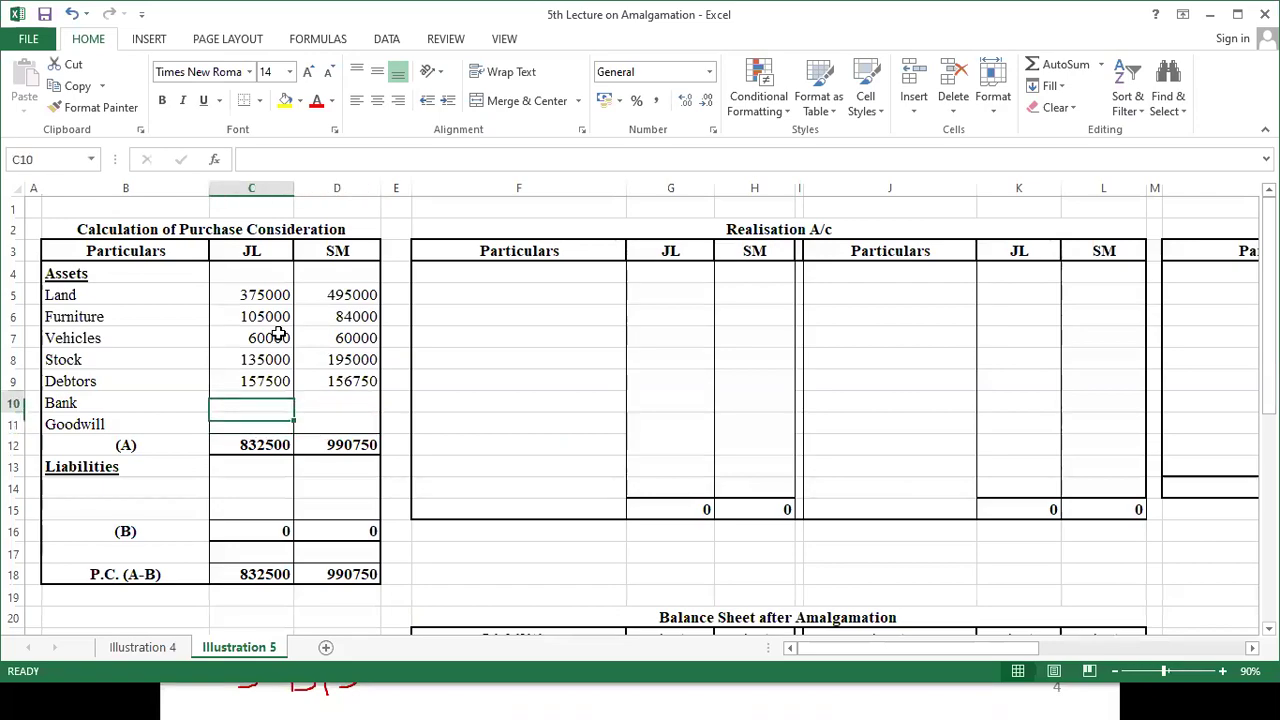
pyautogui.hotkey('alt', 'Tab')
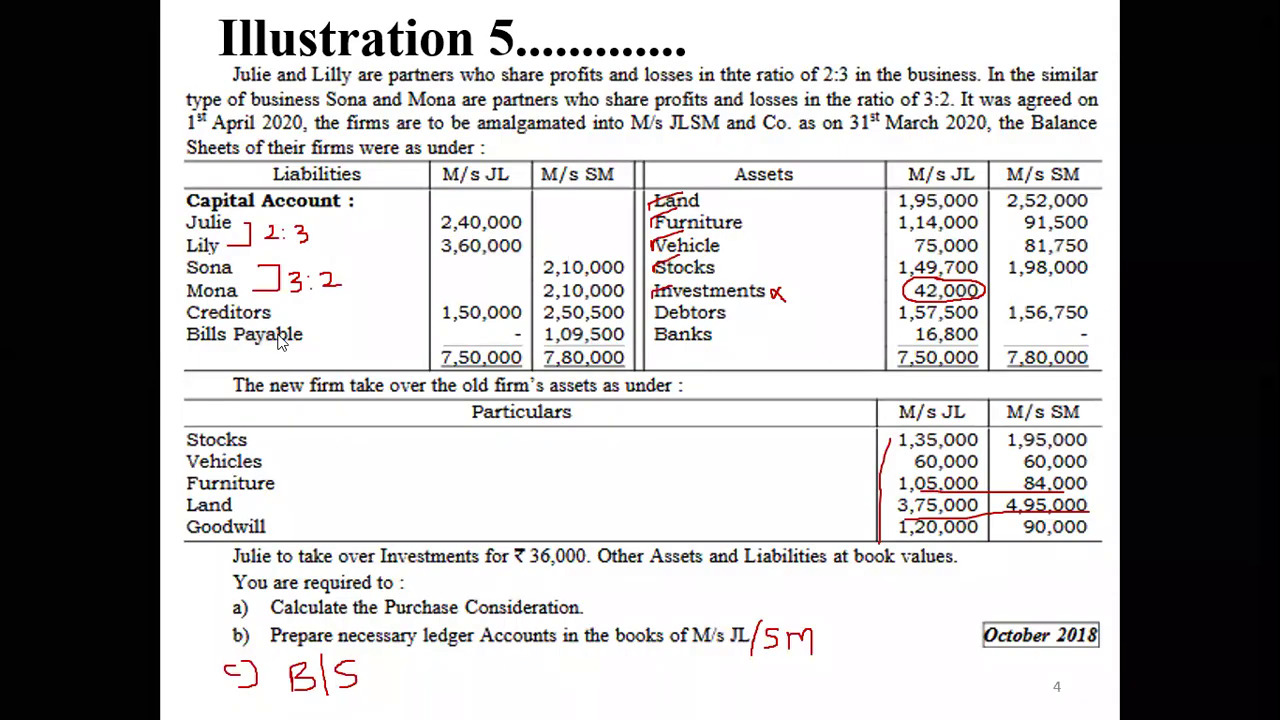
pyautogui.hotkey('alt', 'Tab')
pyautogui.write('16800')
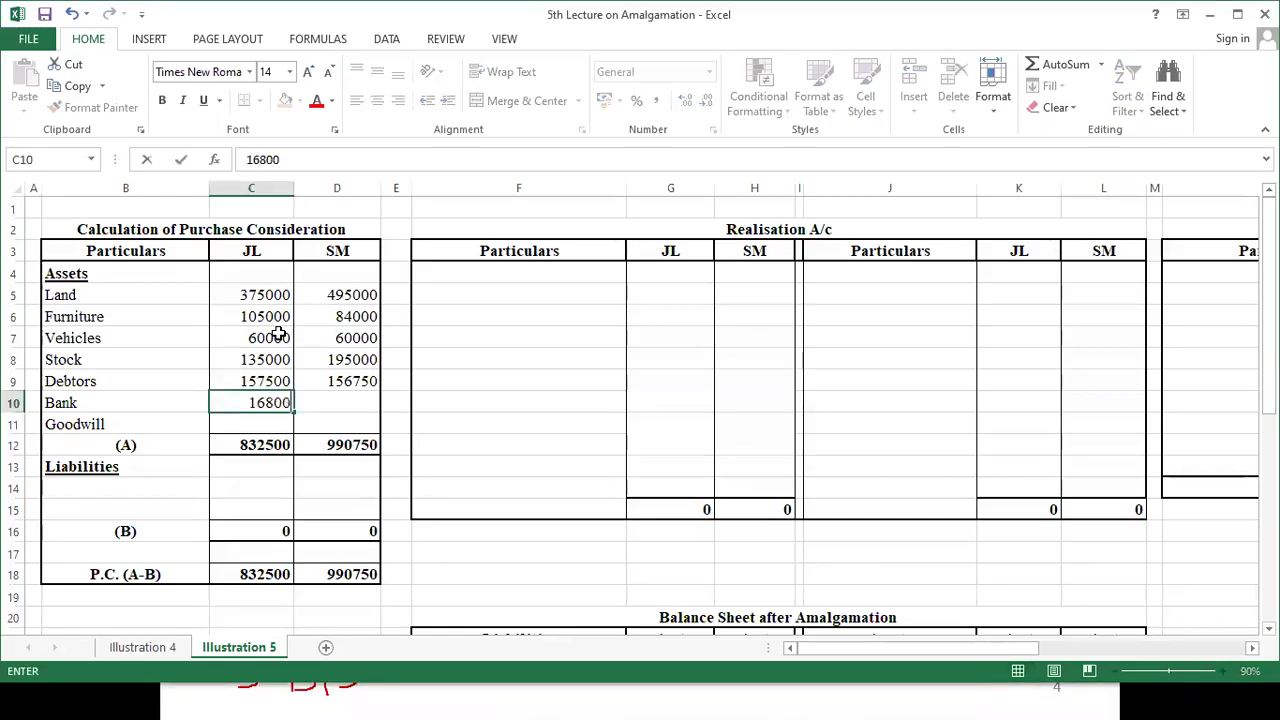
pyautogui.press('Tab')
pyautogui.write('-')
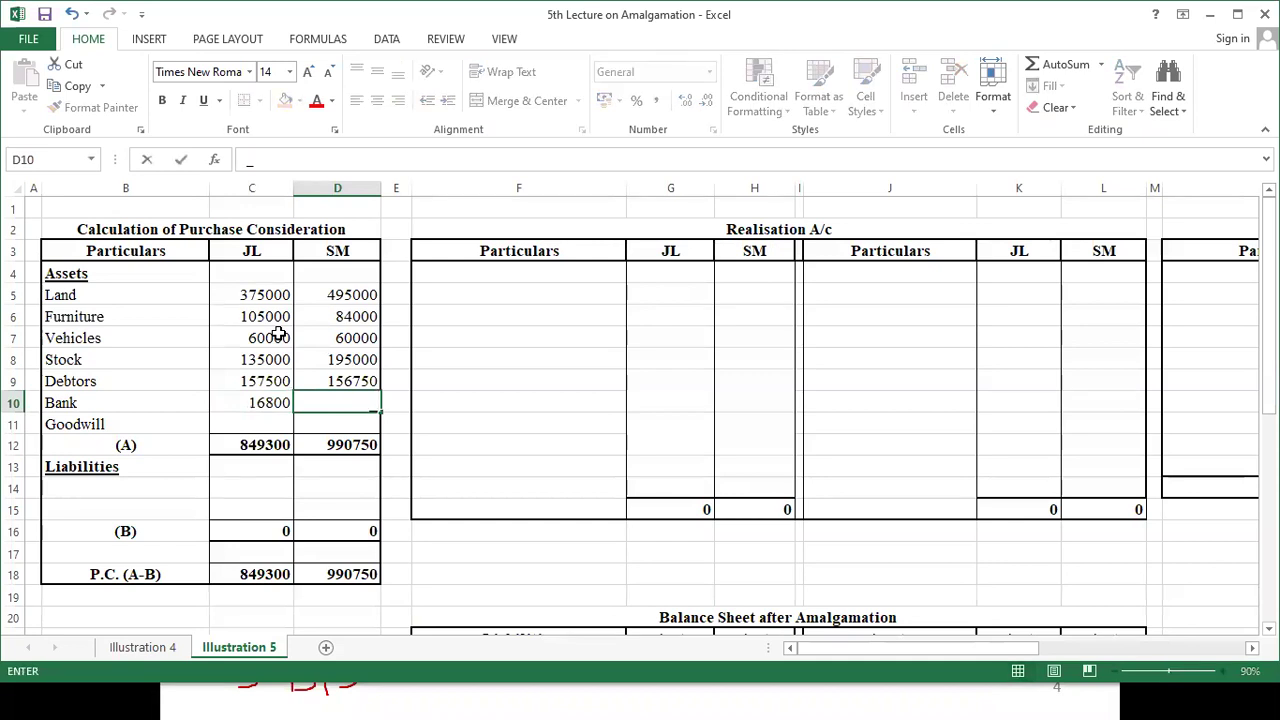
pyautogui.press('Return')
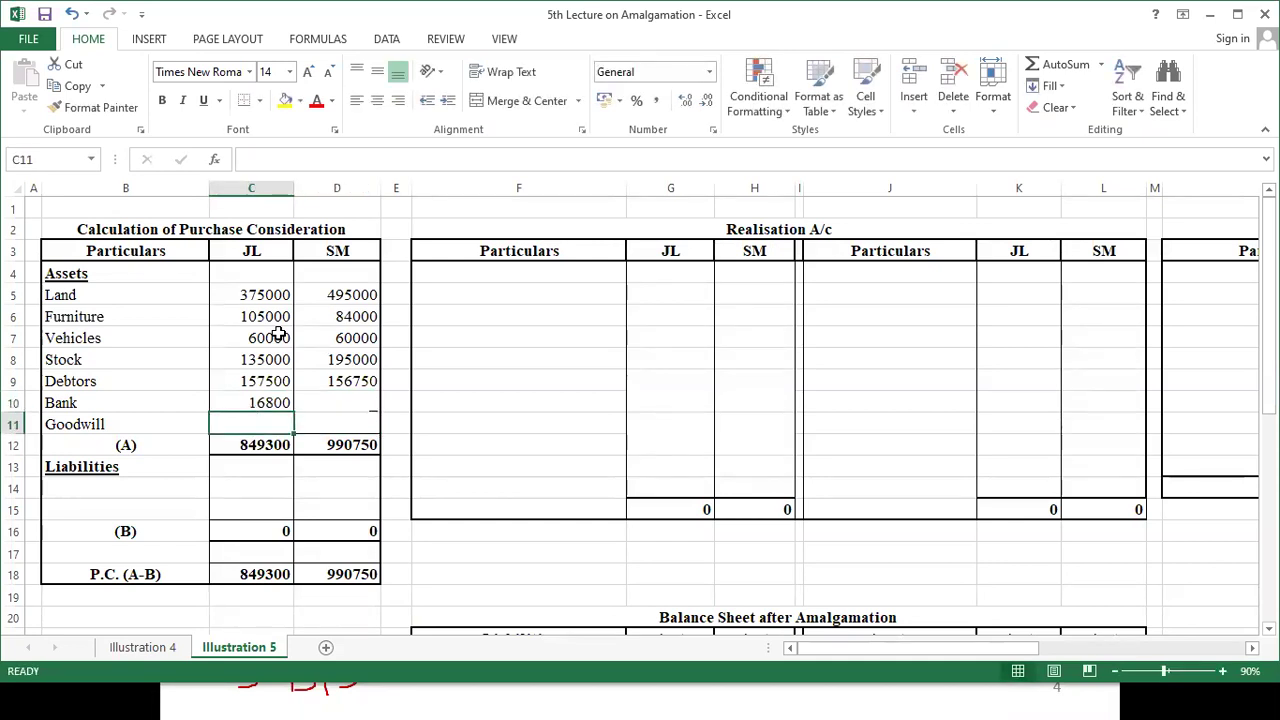
# - Switch to the slide to look up the Goodwill takeover values for both firms
pyautogui.hotkey('alt', 'Tab')
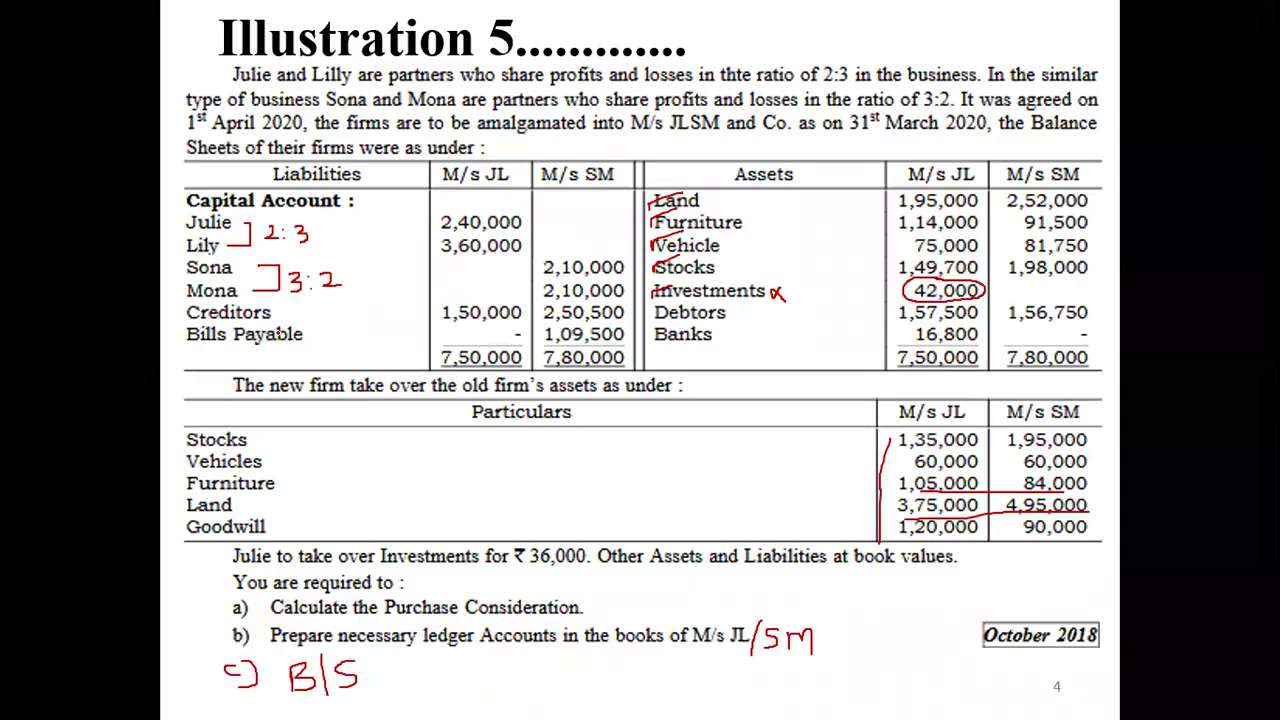
# - In the Excel workbook, enter the Goodwill amounts in the purchase consideration table: 120000 for JL and 90000 for SM
pyautogui.hotkey('alt', 'Tab')
pyautogui.write('12000')
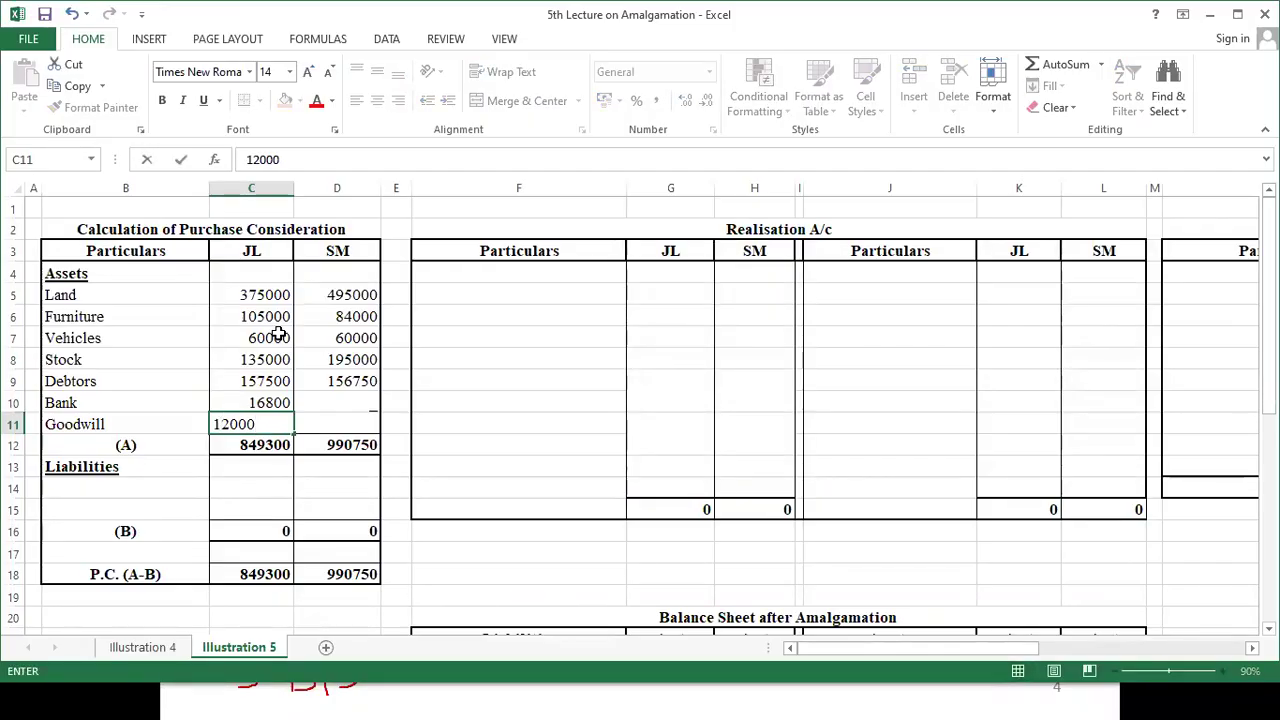
pyautogui.write('0')
pyautogui.press('Tab')
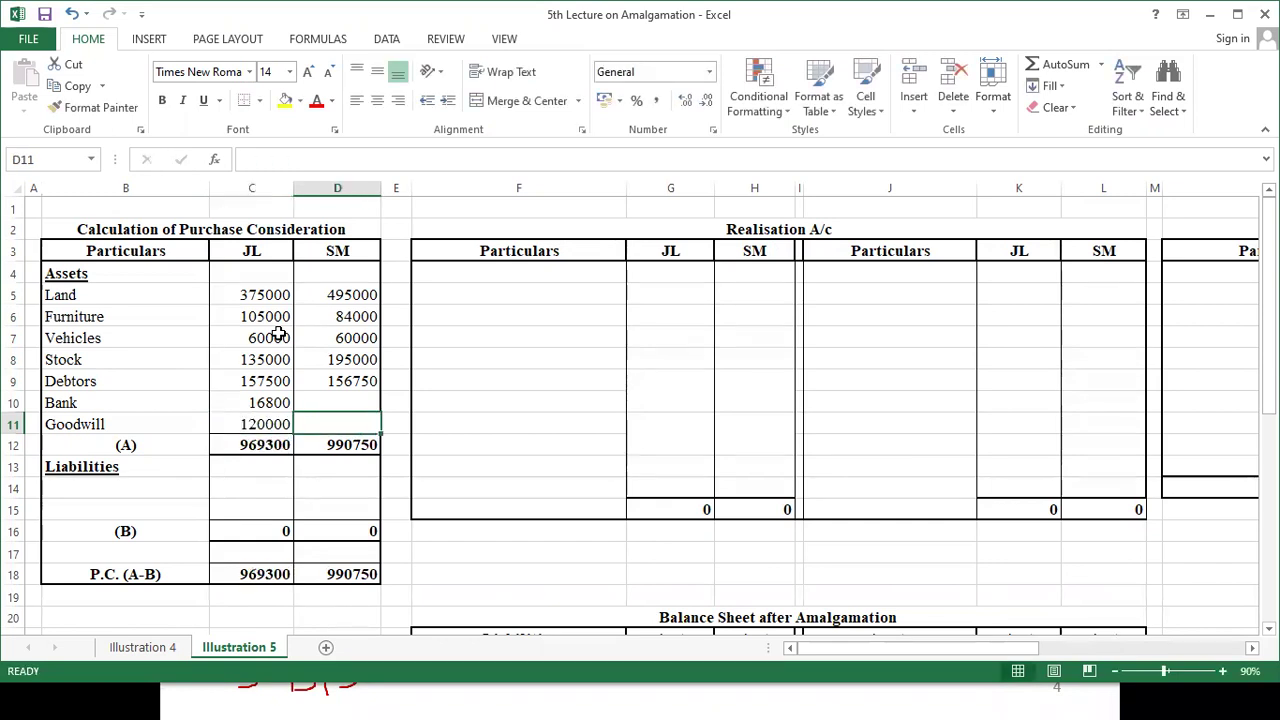
pyautogui.write('90000')
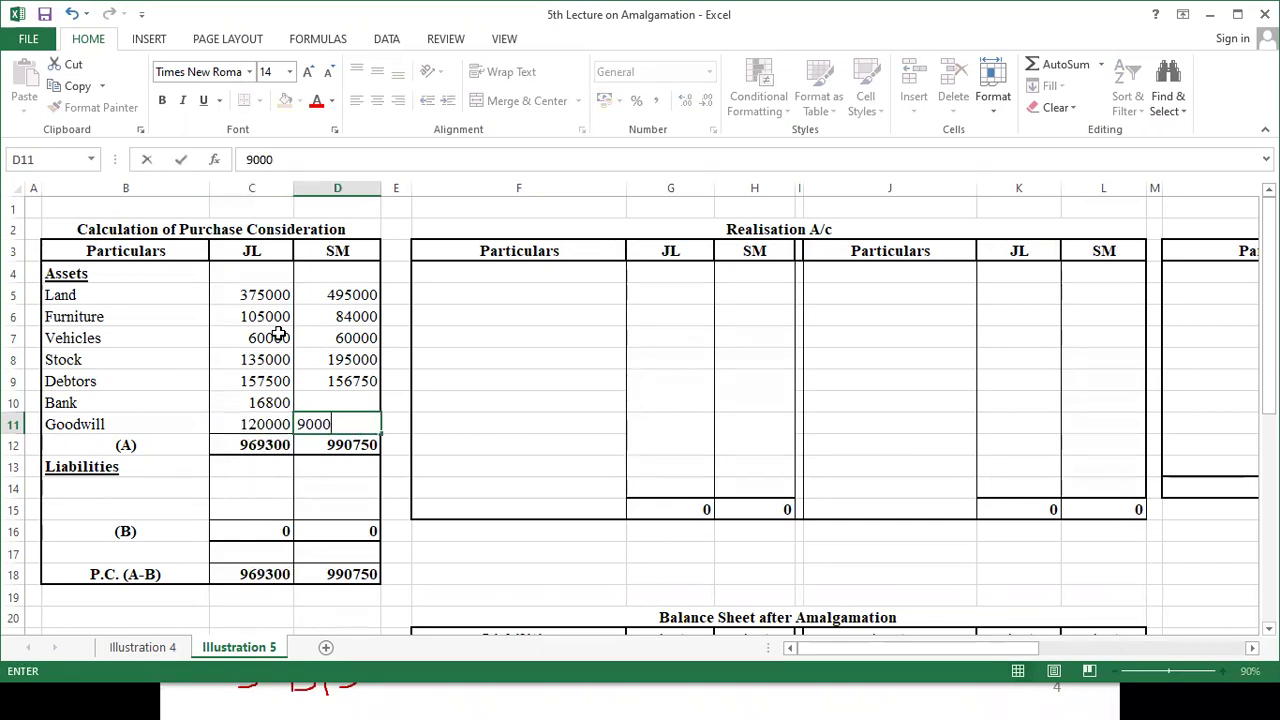
pyautogui.press('Return')
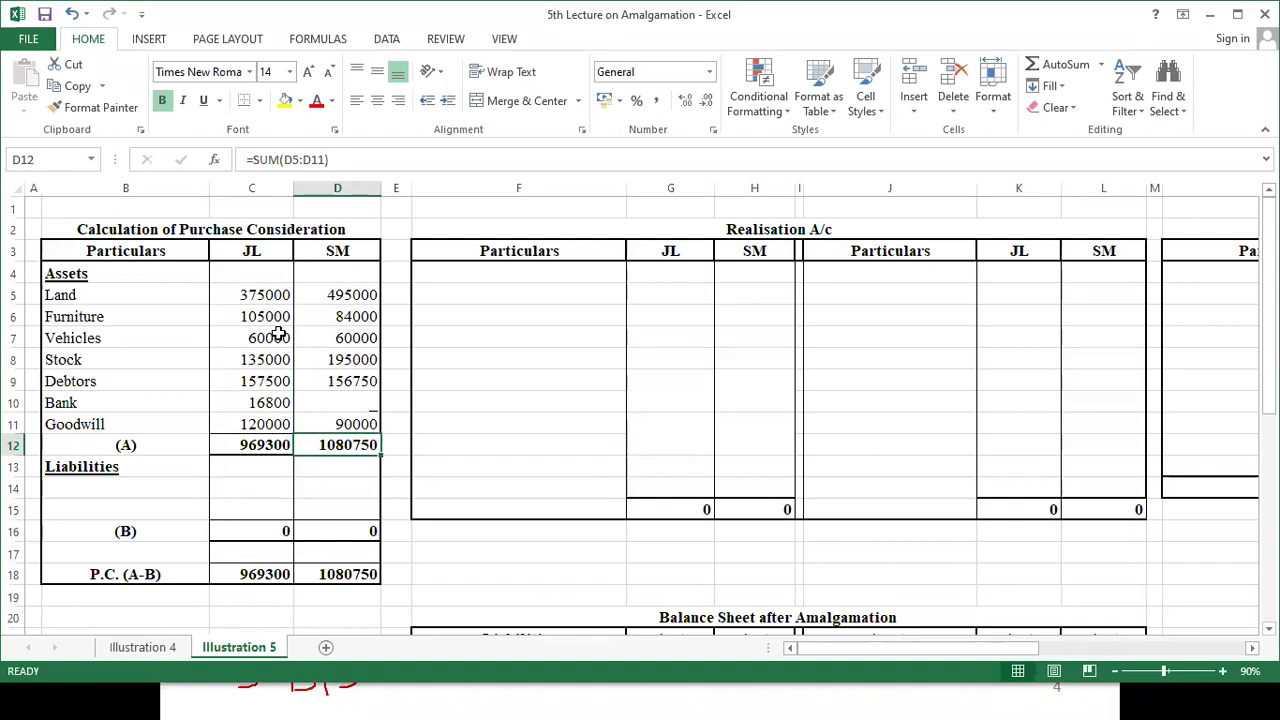
# - Add the items Creditors and Bills Payable under the Liabilities heading in B14 and B15
pyautogui.press('Left')
pyautogui.press('Left')
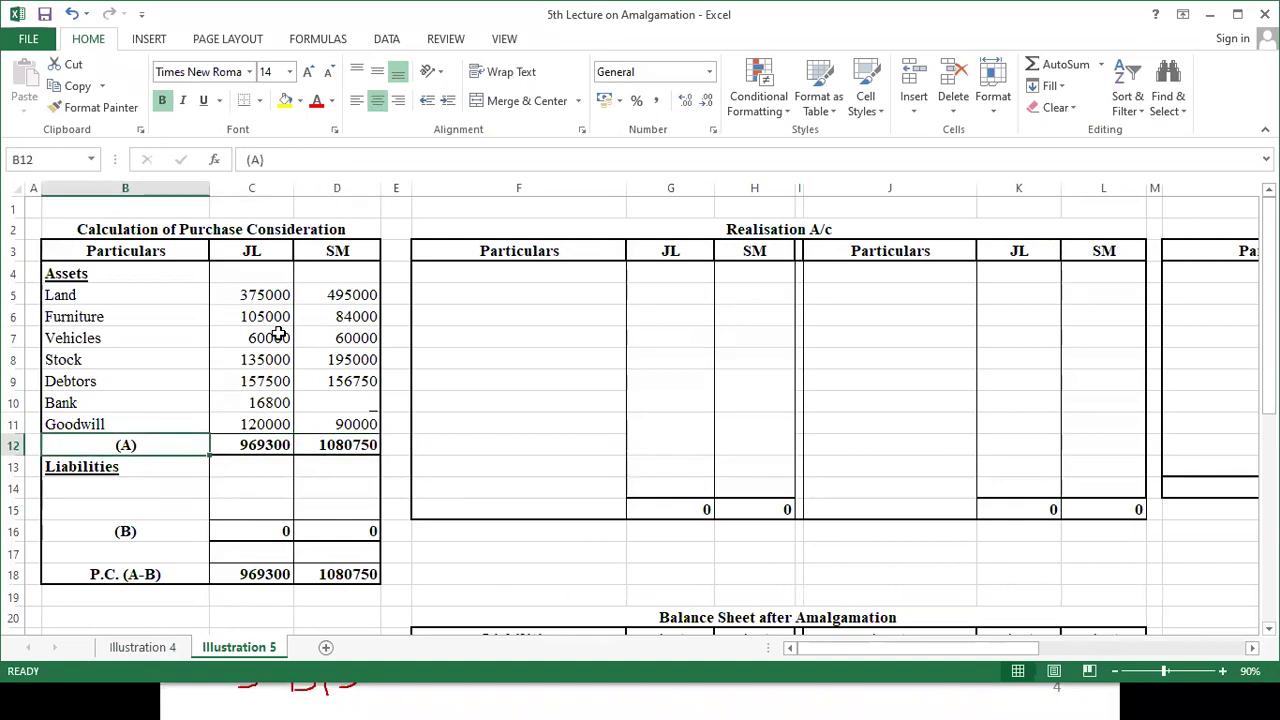
pyautogui.press('Down')
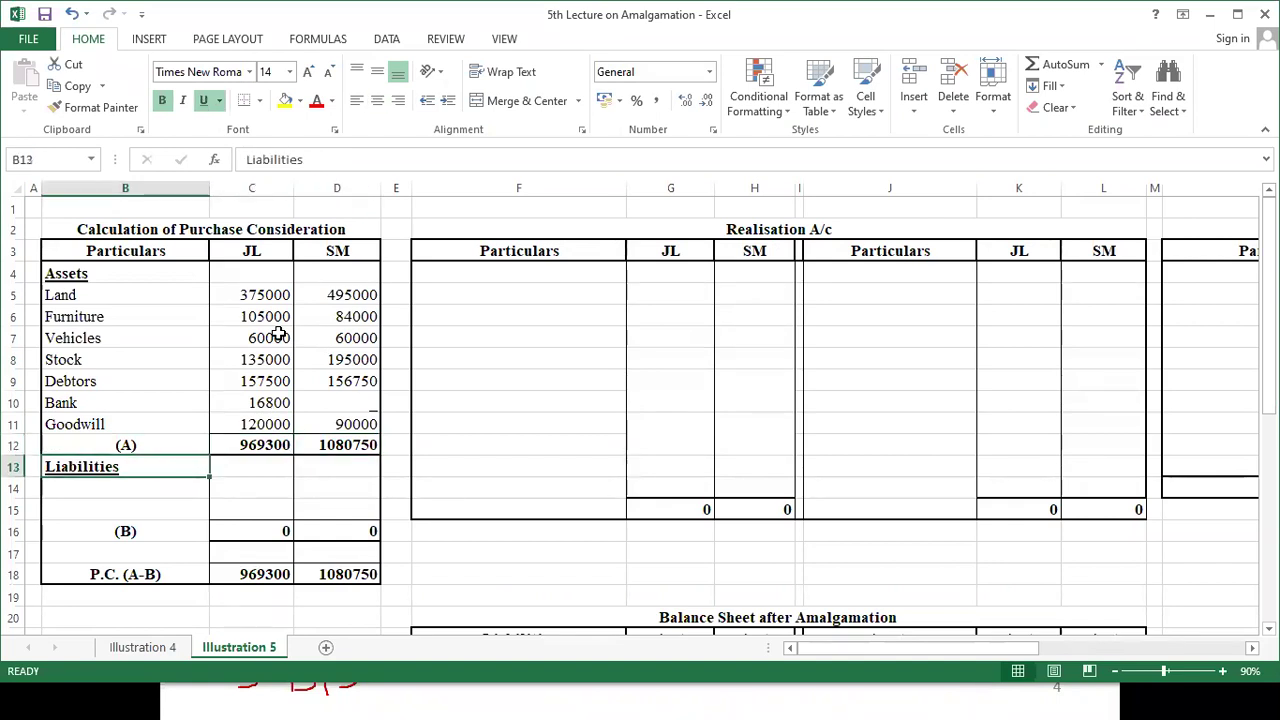
pyautogui.press('Down')
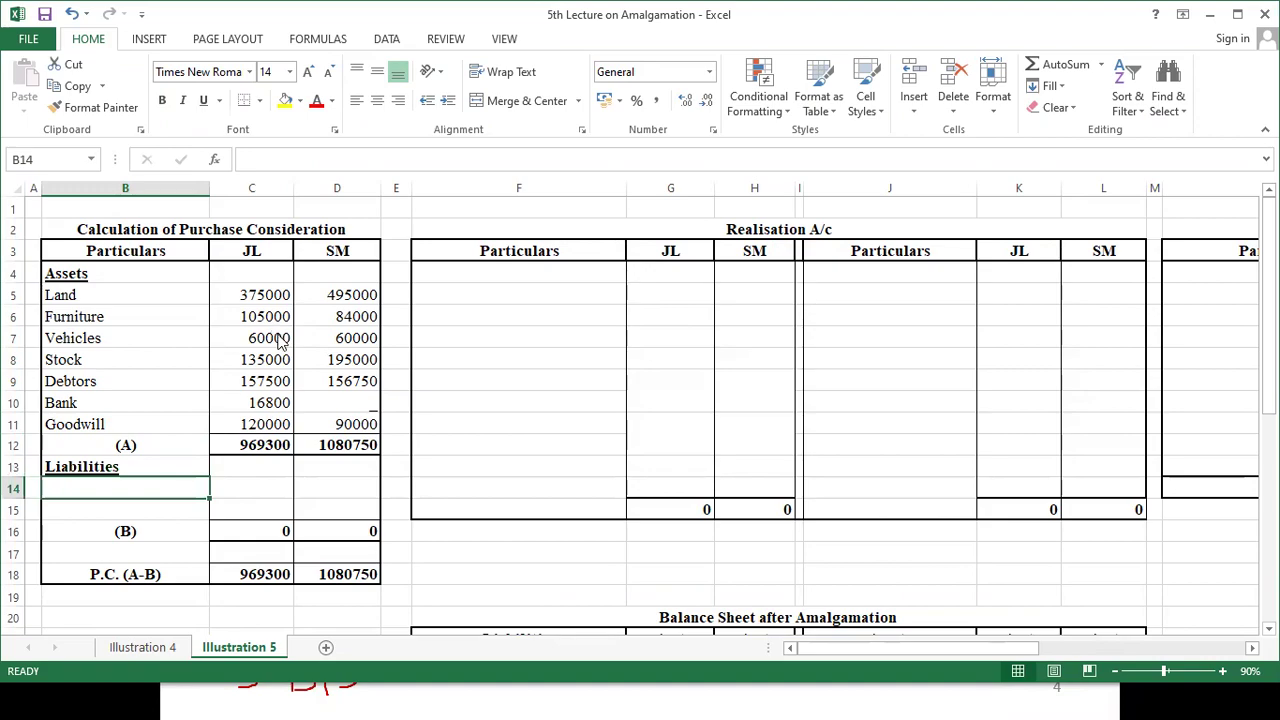
pyautogui.hotkey('alt', 'Tab')
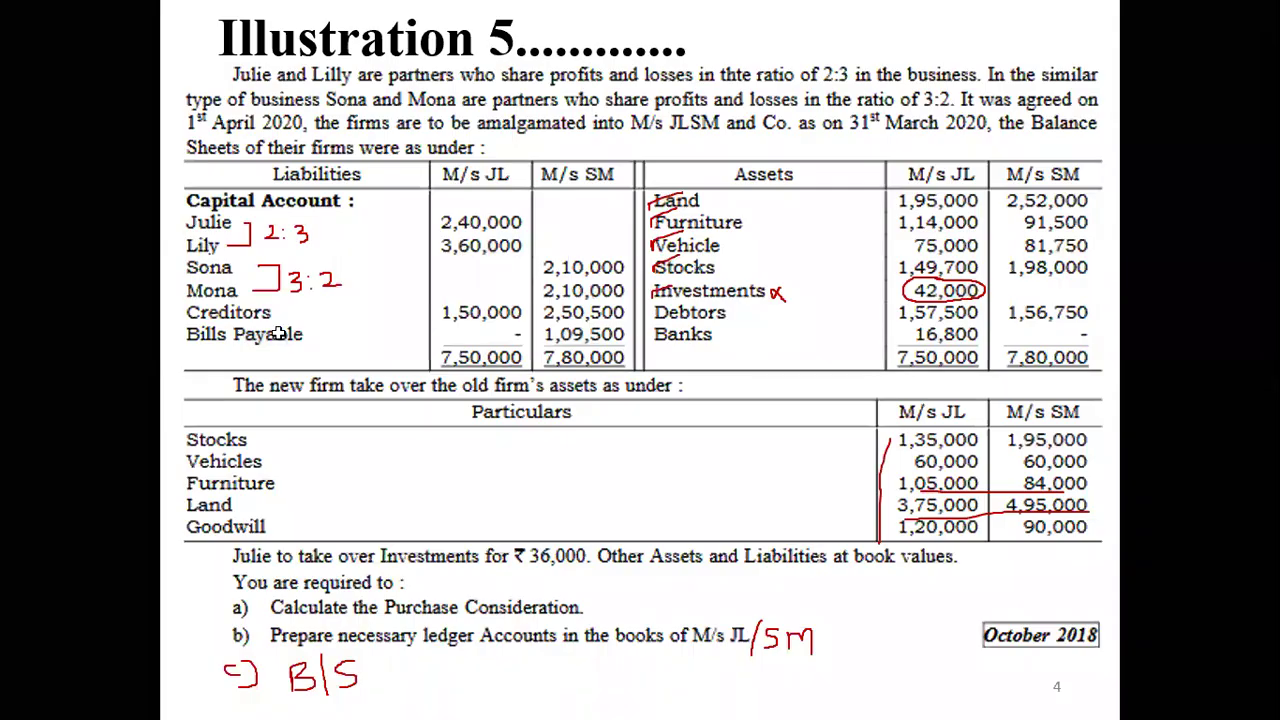
pyautogui.hotkey('alt', 'Tab')
pyautogui.write('Creditors')
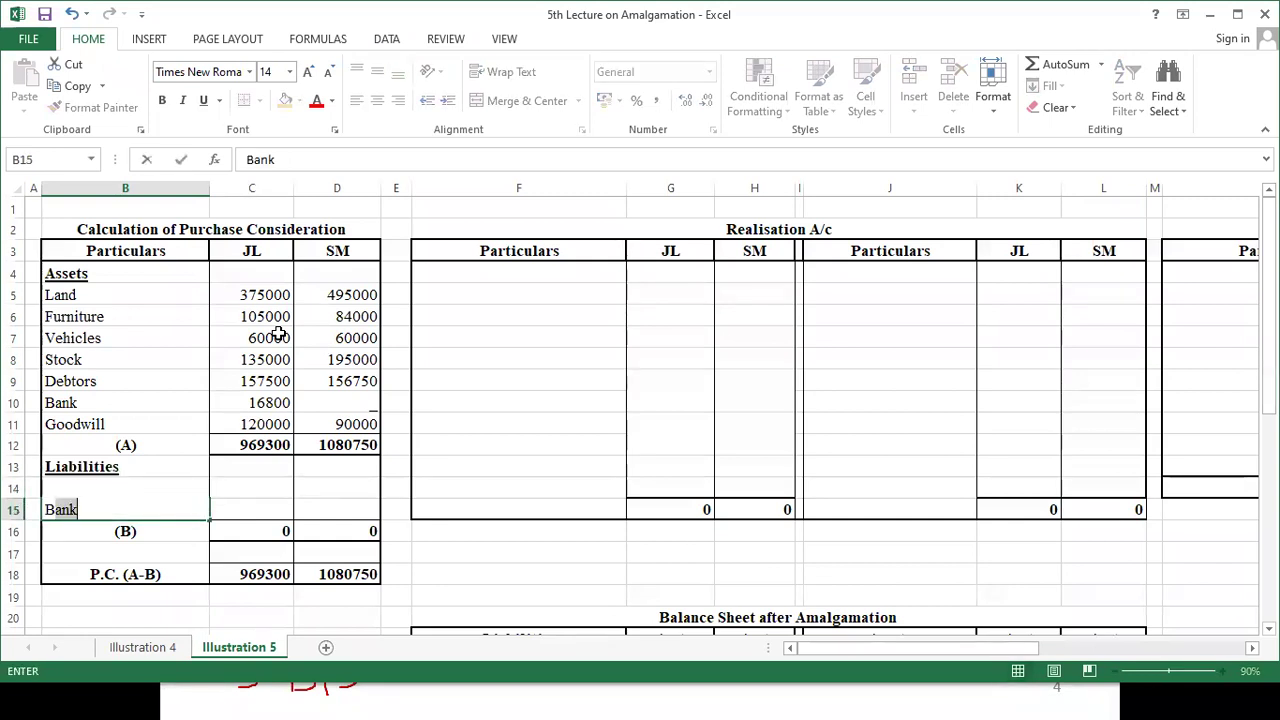
pyautogui.write('ills Payable')
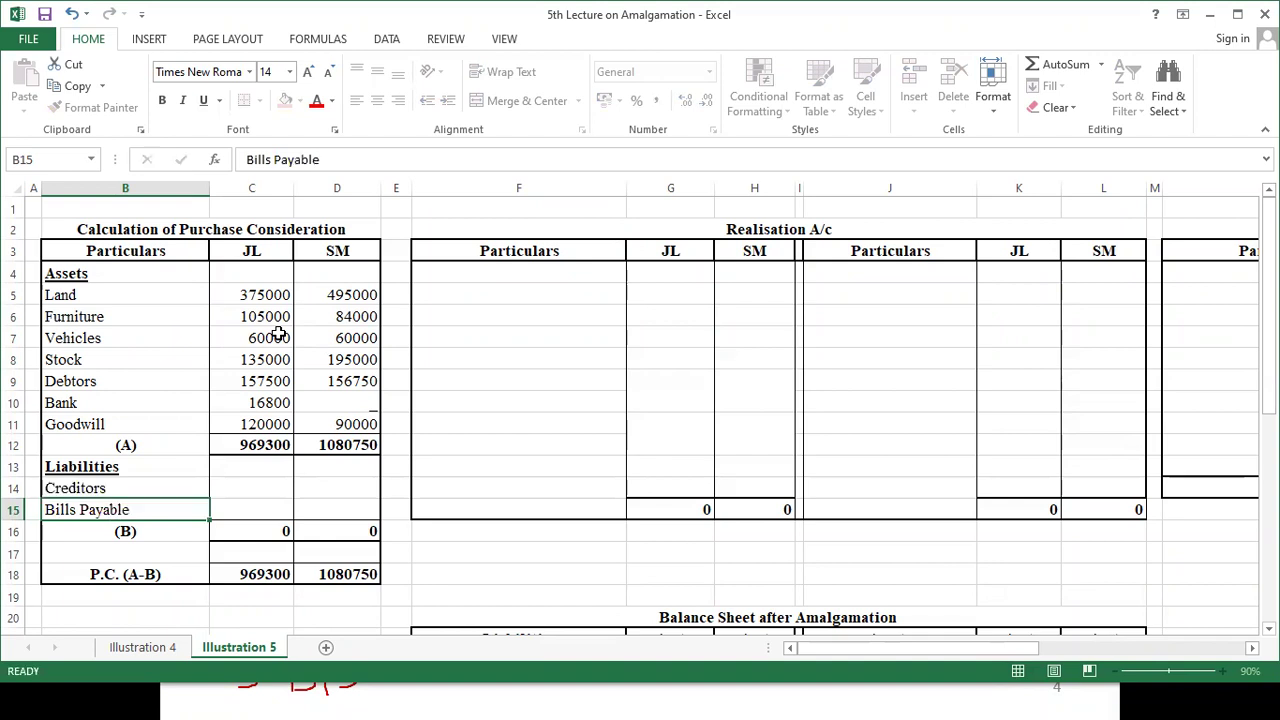
pyautogui.press('Return')
# - Switch to the Illustration 5 slide and underline the words "at book values" in the problem text
pyautogui.press('Right')
pyautogui.press('Up')
pyautogui.press('Up')
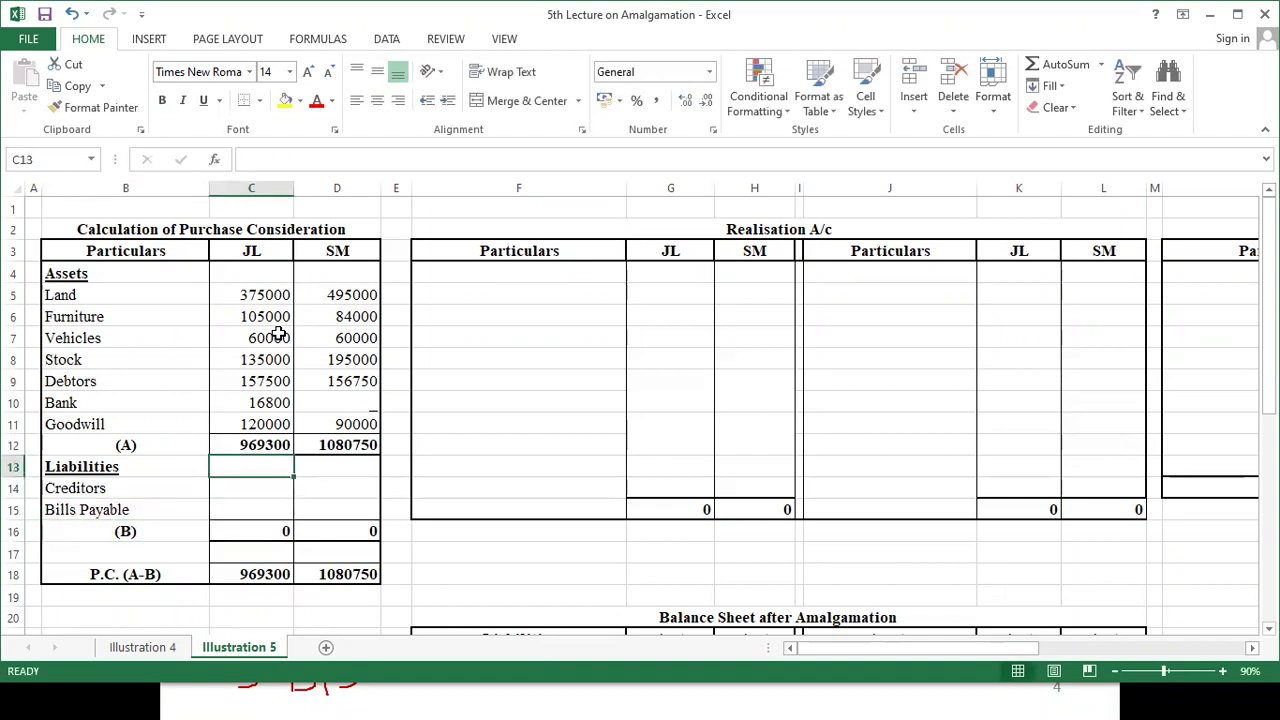
pyautogui.hotkey('alt', 'Tab')
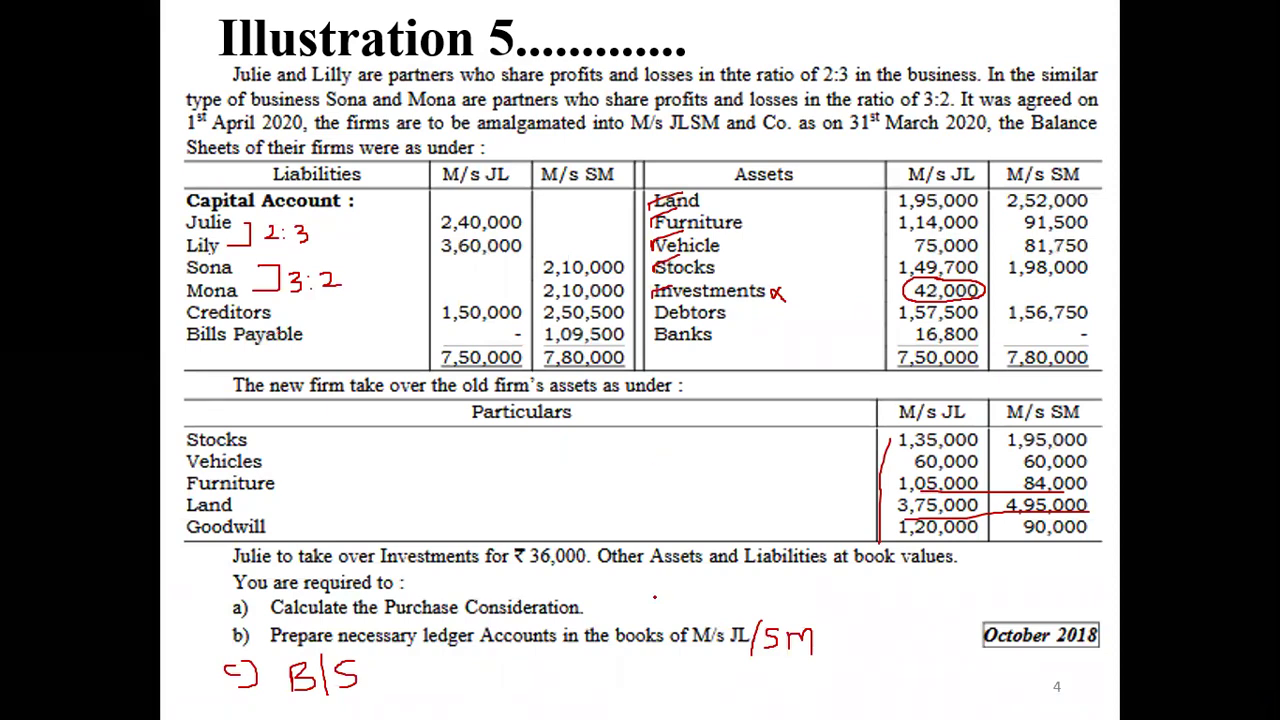
pyautogui.moveTo(838, 571); pyautogui.dragTo(980, 566)
# - Back in the Excel sheet, enter the Creditors amounts from the balance sheets: 150000 for JL and 250500 for SM
pyautogui.hotkey('alt', 'Tab')
pyautogui.write('150000')
pyautogui.press('Tab')
pyautogui.write('2')
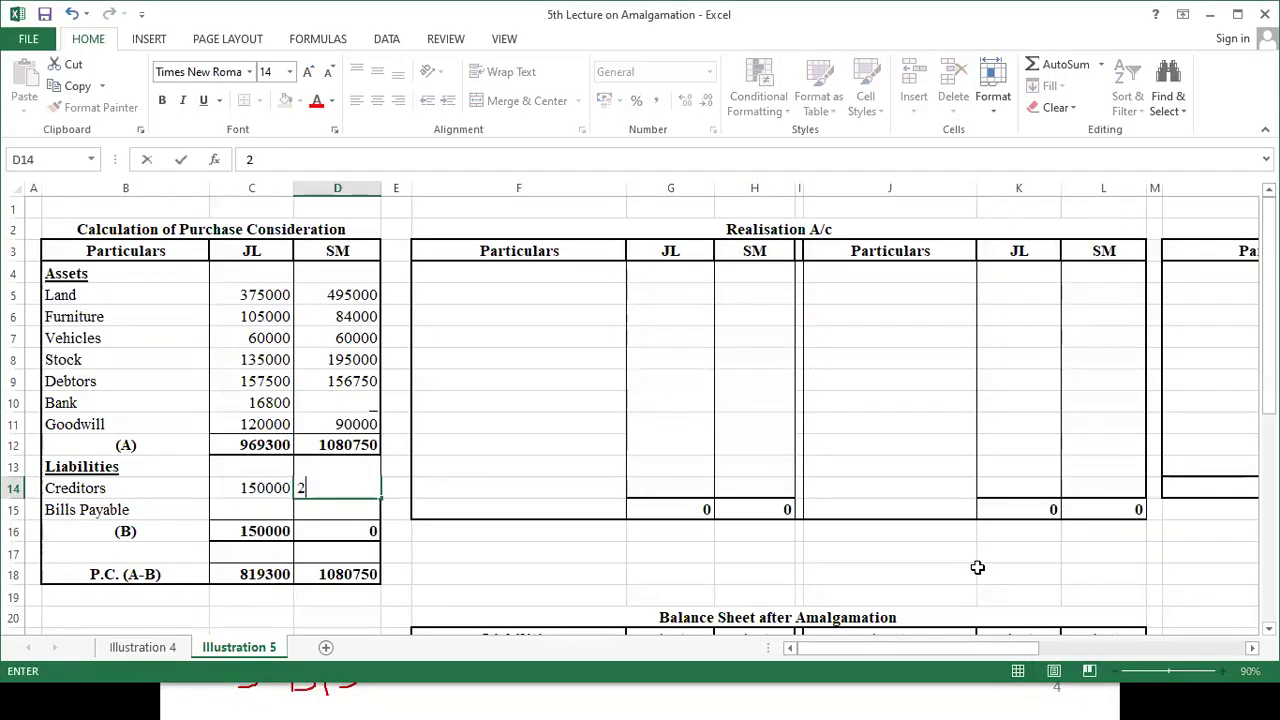
pyautogui.hotkey('alt', 'Tab')
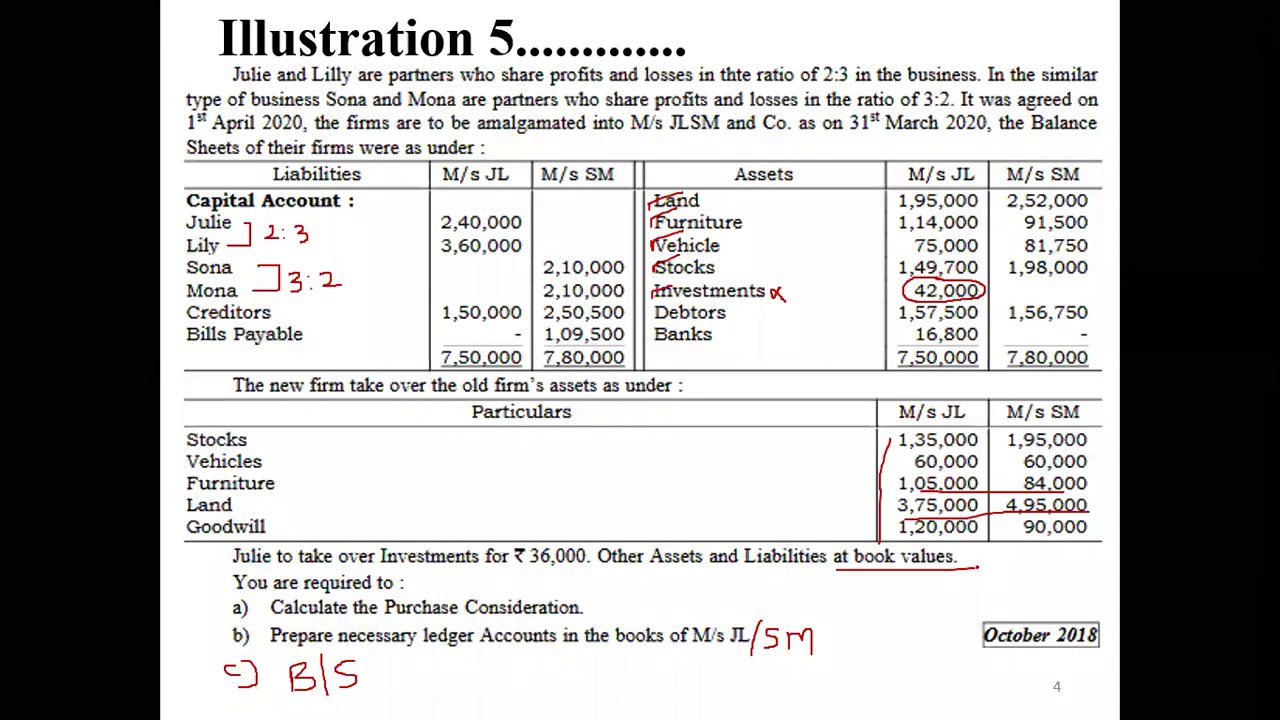
pyautogui.hotkey('alt', 'Tab')
pyautogui.write('50500')
pyautogui.press('Return')
# - Try to enter an underscore as JL's Bills Payable amount in C15
pyautogui.press('Left')
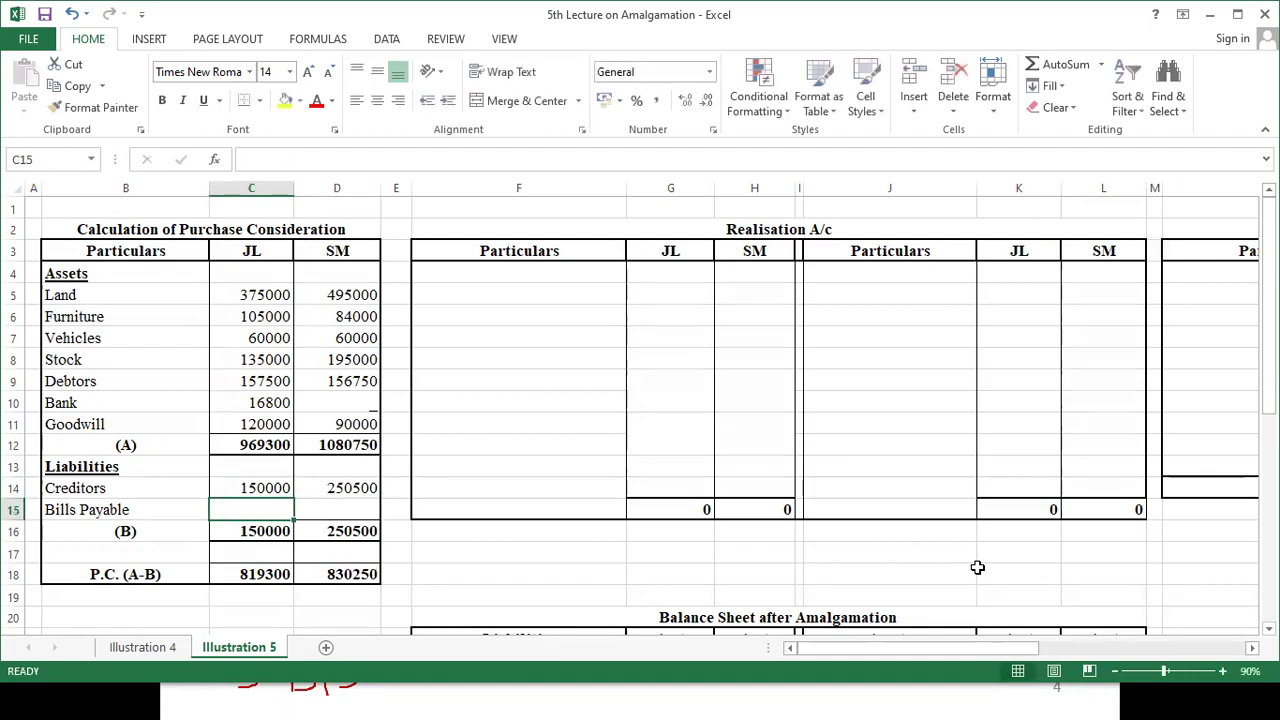
pyautogui.hotkey('alt', 'Tab')
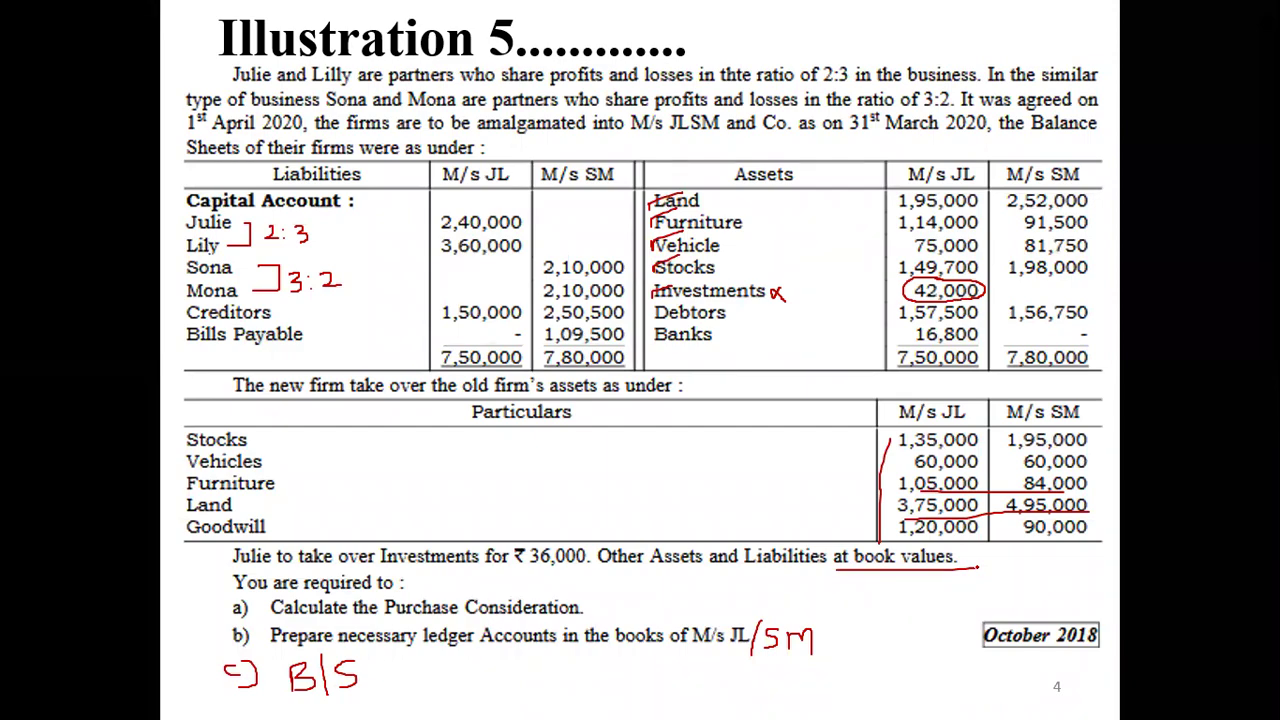
pyautogui.hotkey('alt', 'Tab')
pyautogui.write('_')
pyautogui.press('Tab')
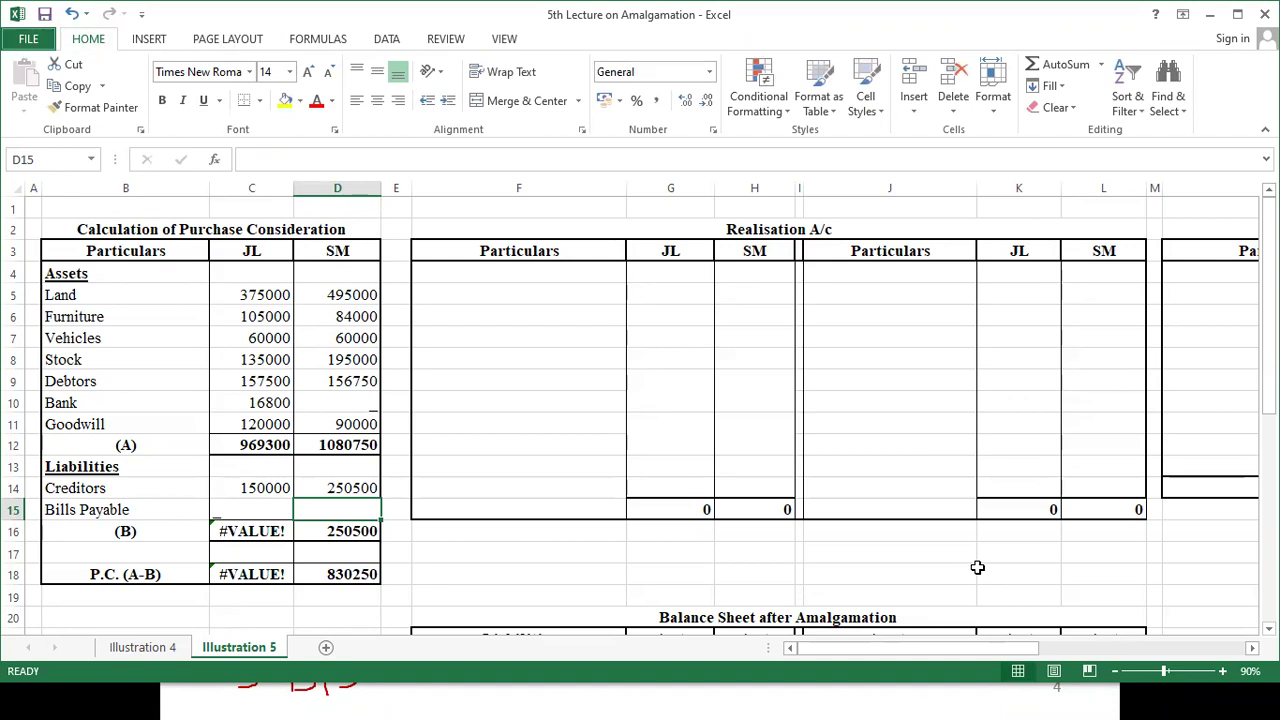
# - Enter the Bills Payable amounts in the Liabilities section: 0 for JL and 109500 for SM
pyautogui.click(233, 512)
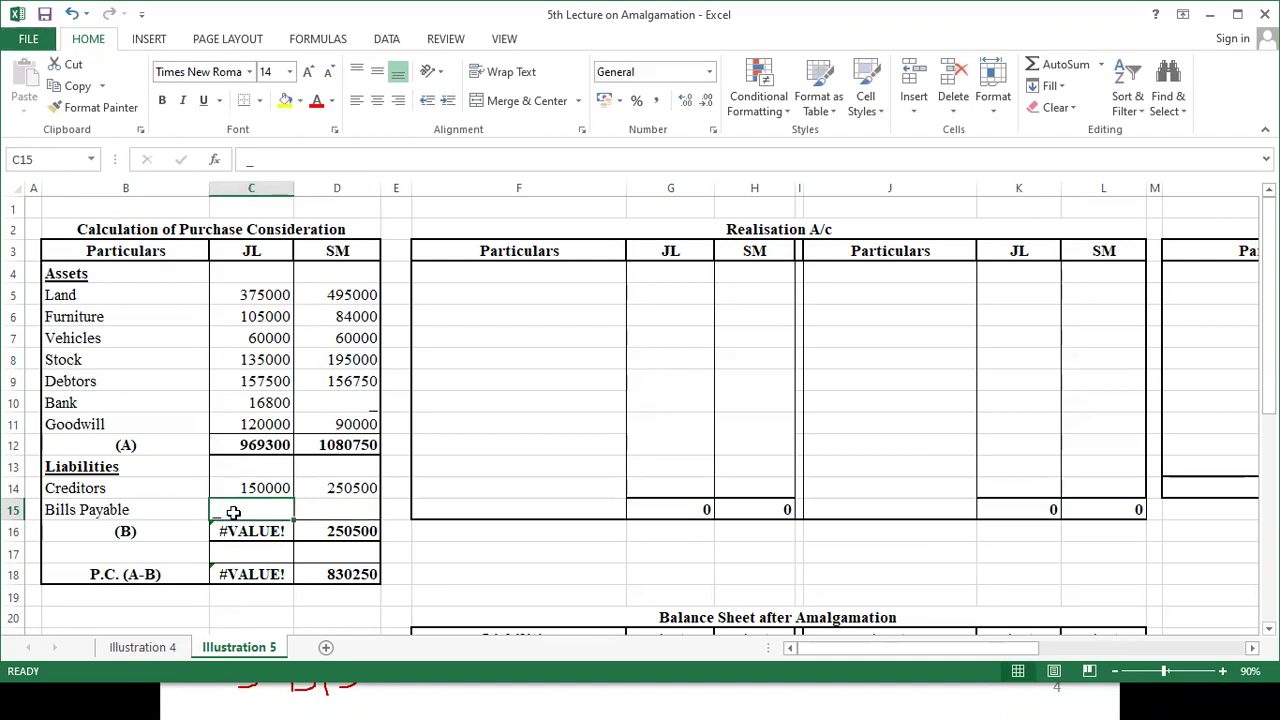
pyautogui.write('0')
pyautogui.press('Return')
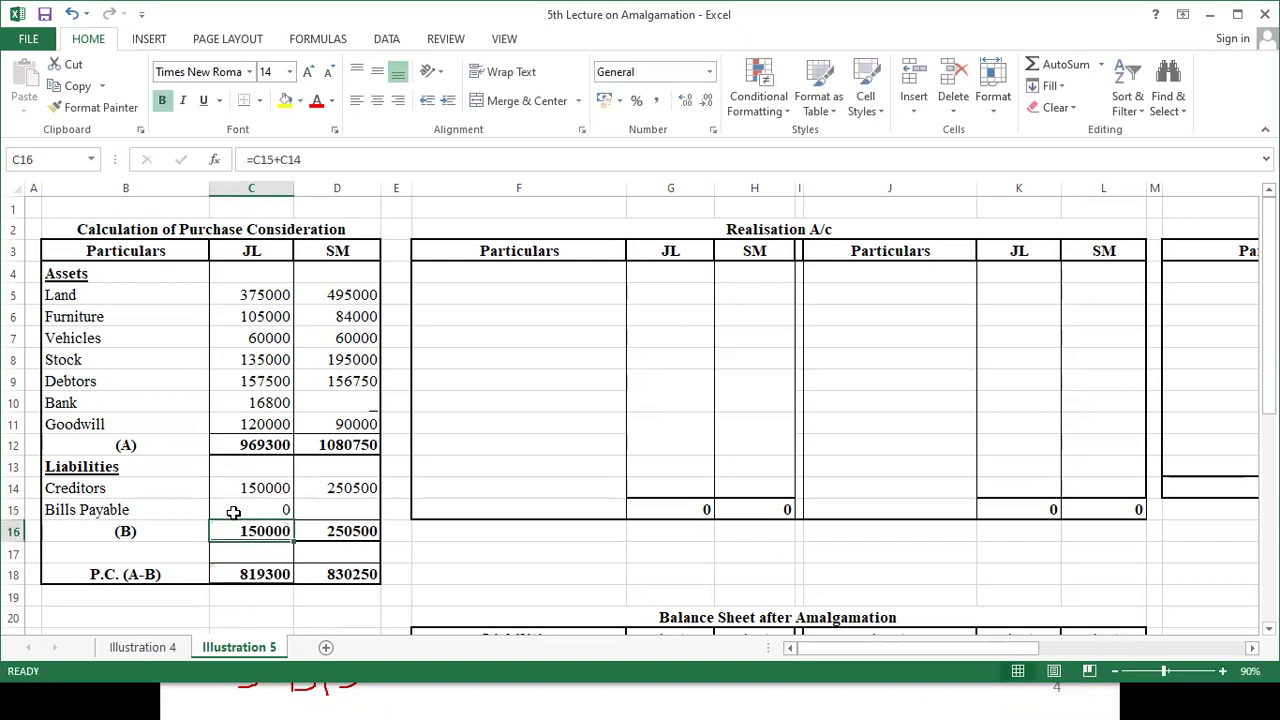
pyautogui.press('Right')
pyautogui.press('Up')
pyautogui.hotkey('alt', 'Tab')
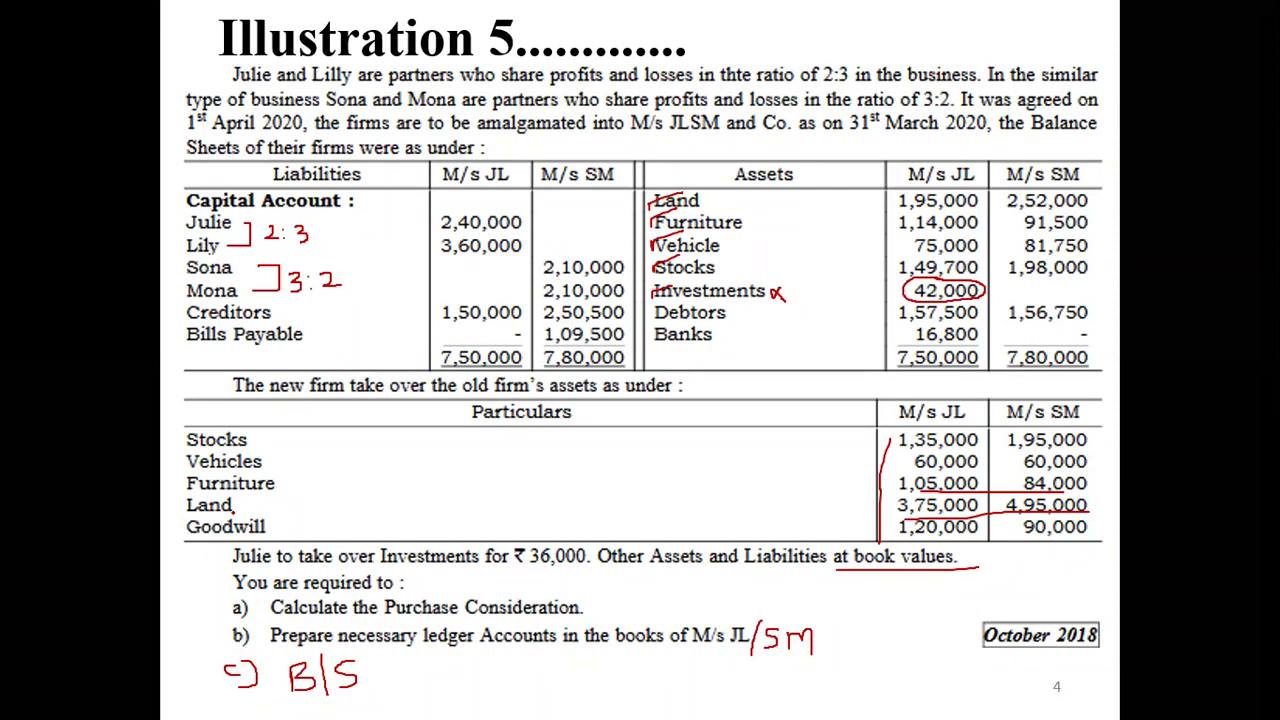
pyautogui.hotkey('alt', 'Tab')
pyautogui.write('109')
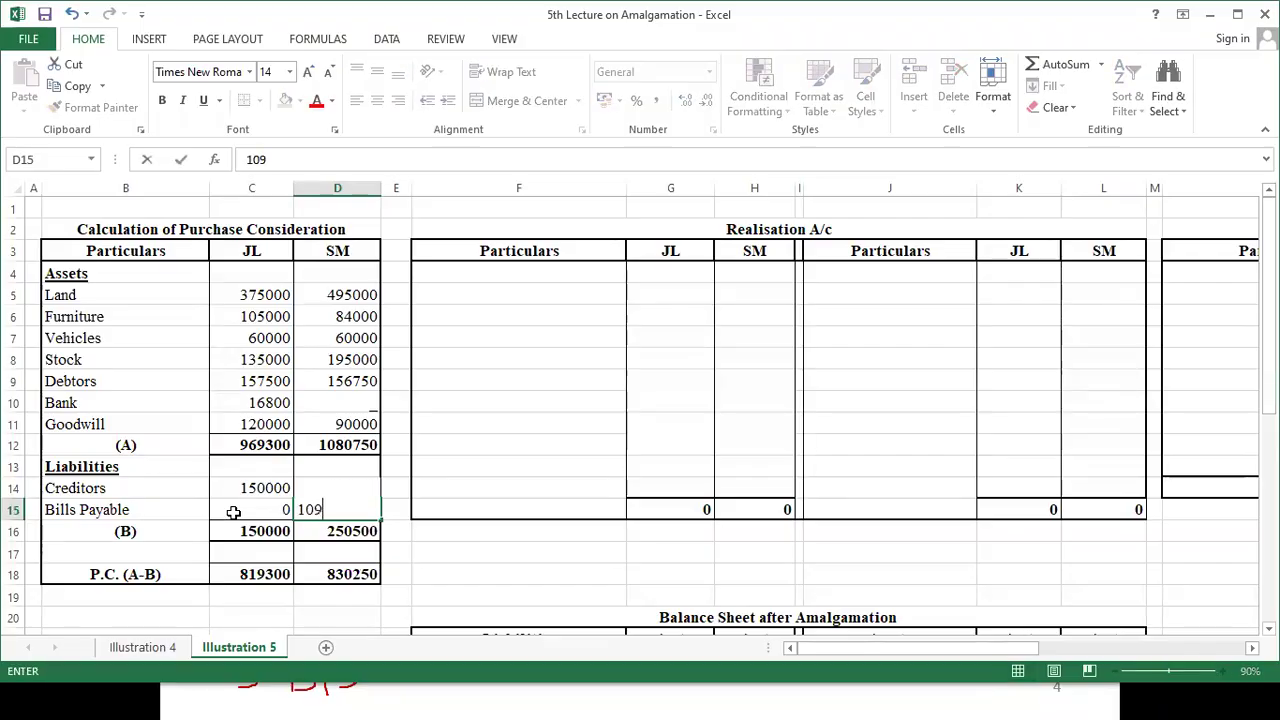
pyautogui.write('500')
pyautogui.press('Return')
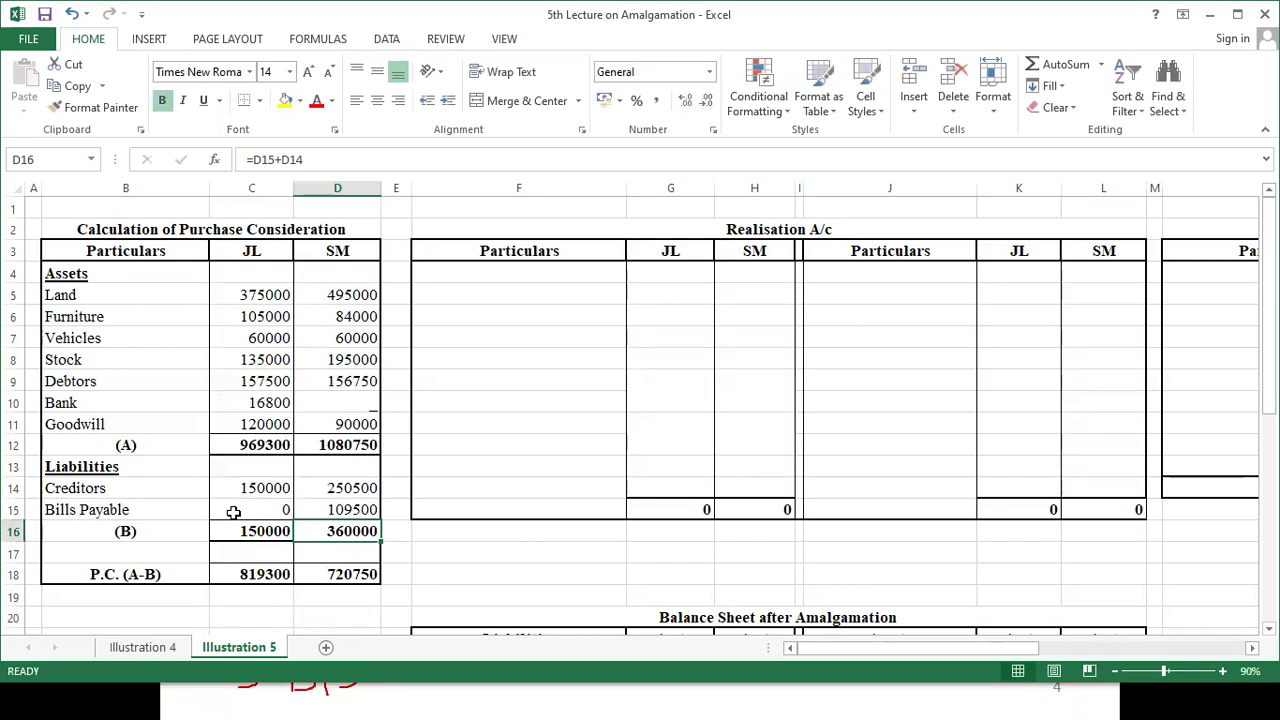
# - Enter "To Sundry Assets" in F4 as the first debit item of the Realisation A/c
pyautogui.press('Down')
pyautogui.press('Down')
pyautogui.press('Left')
pyautogui.press('Left')
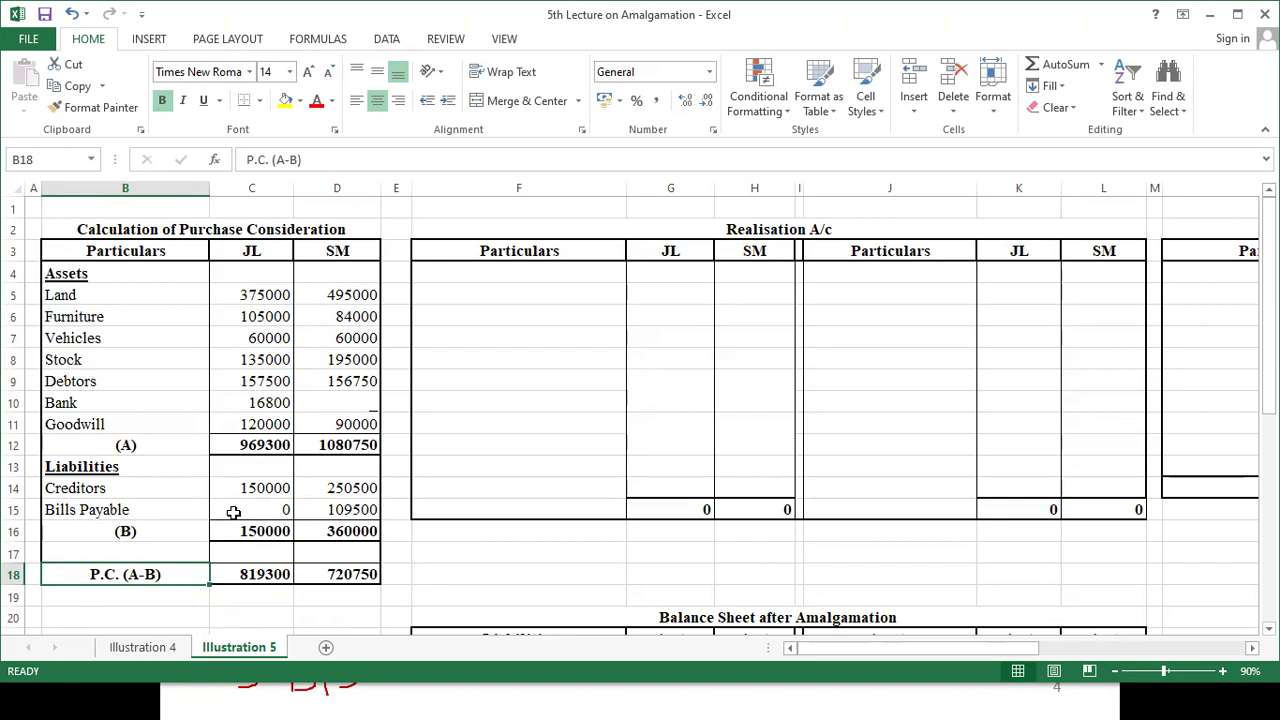
pyautogui.press('Right')
pyautogui.press('Right')
pyautogui.press('Right')
pyautogui.press('Right')
pyautogui.press('Down')
pyautogui.press('Up')
pyautogui.press('Up')
pyautogui.press('Up')
pyautogui.press('Up')
pyautogui.press('Up')
pyautogui.press('Up')
pyautogui.press('Up')
pyautogui.press('Up')
pyautogui.press('Up')
pyautogui.press('Up')
pyautogui.press('Up')
pyautogui.press('Up')
pyautogui.press('Up')
pyautogui.press('Up')
pyautogui.press('Up')
pyautogui.write('T')
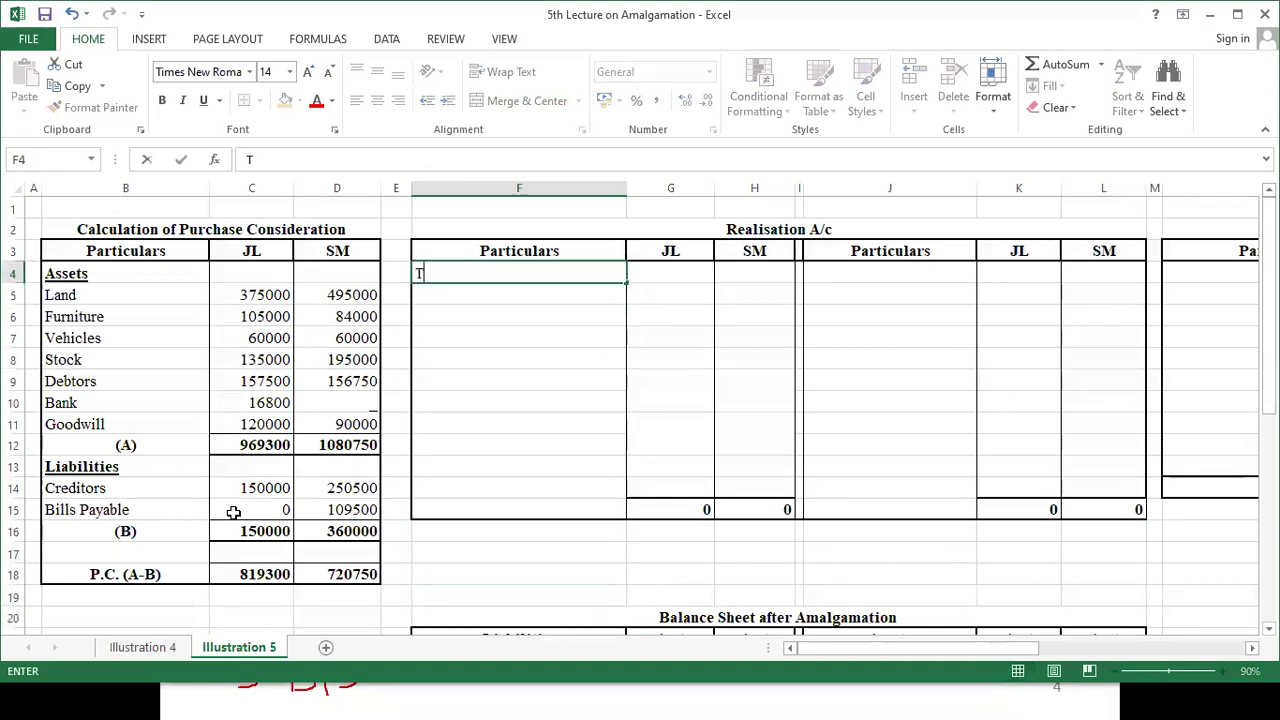
pyautogui.write('o Sundry Assets')
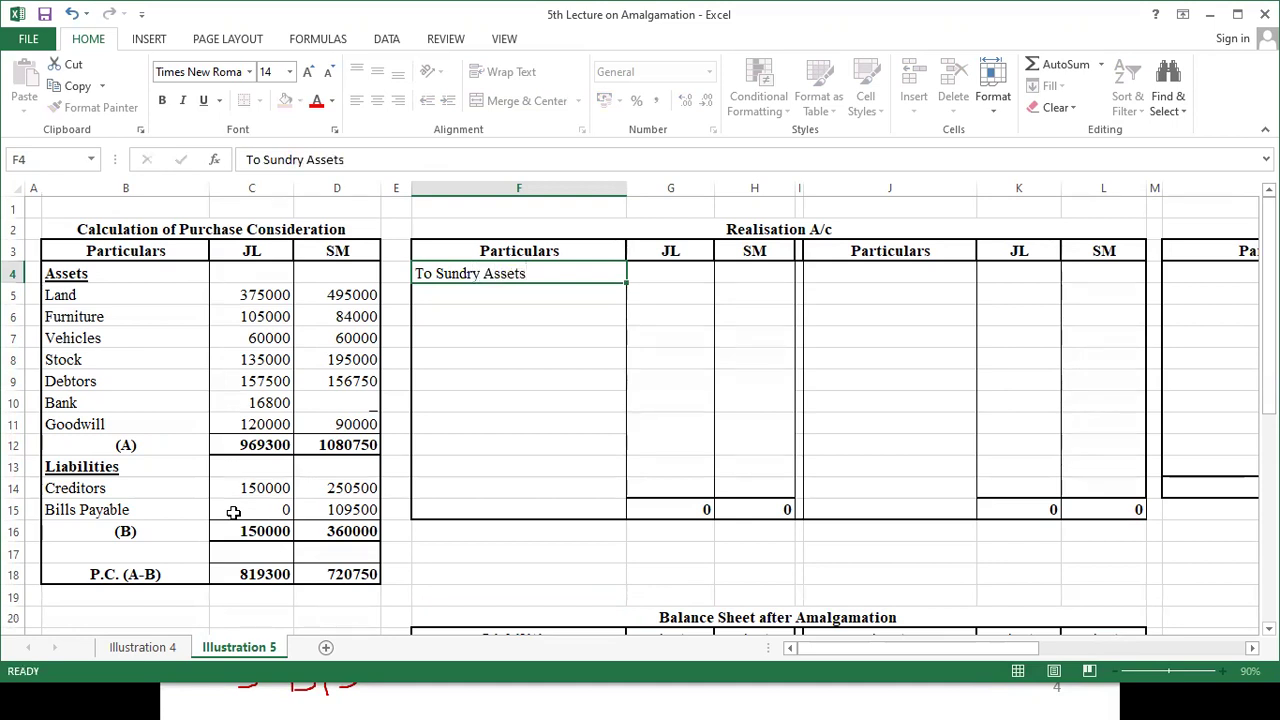
# - Enter the Sundry Assets amounts from the balance sheet totals in the Realisation A/c: 750000 for JL and 780000 for SM
pyautogui.press('Tab')
pyautogui.press('Tab')
pyautogui.press('Tab')
pyautogui.press('Tab')
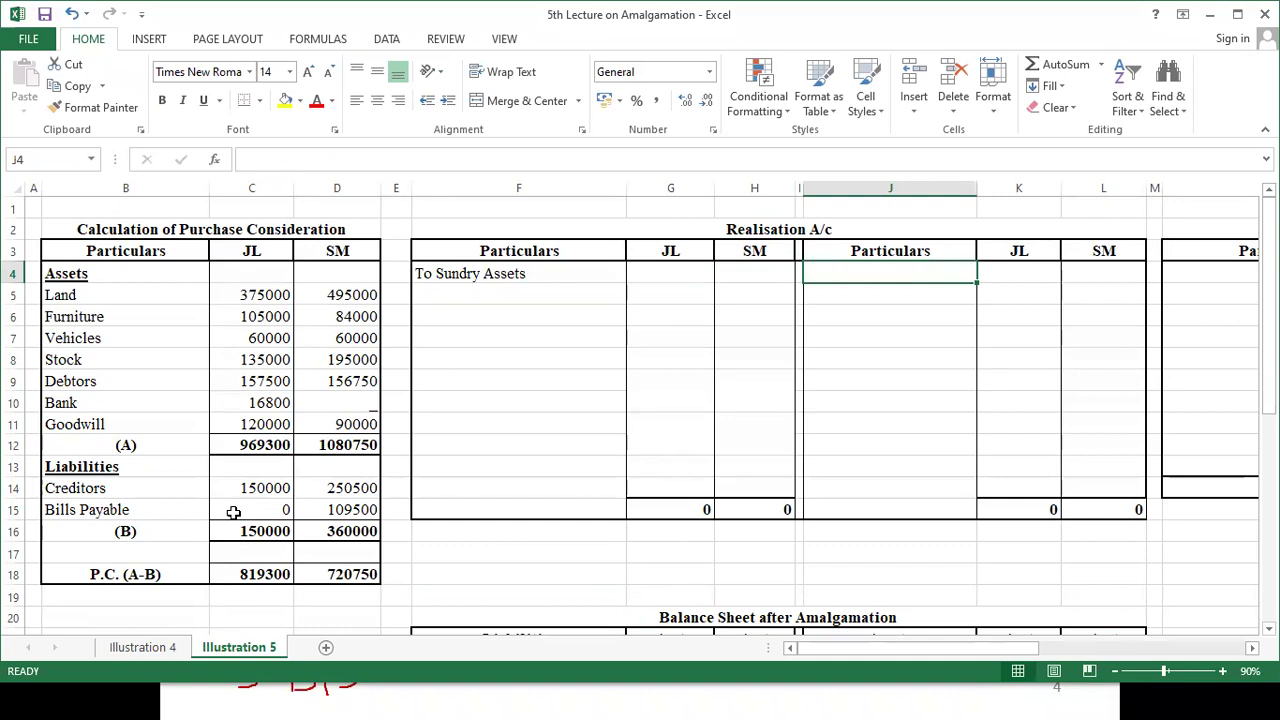
pyautogui.press('Left')
pyautogui.press('Left')
pyautogui.press('Left')
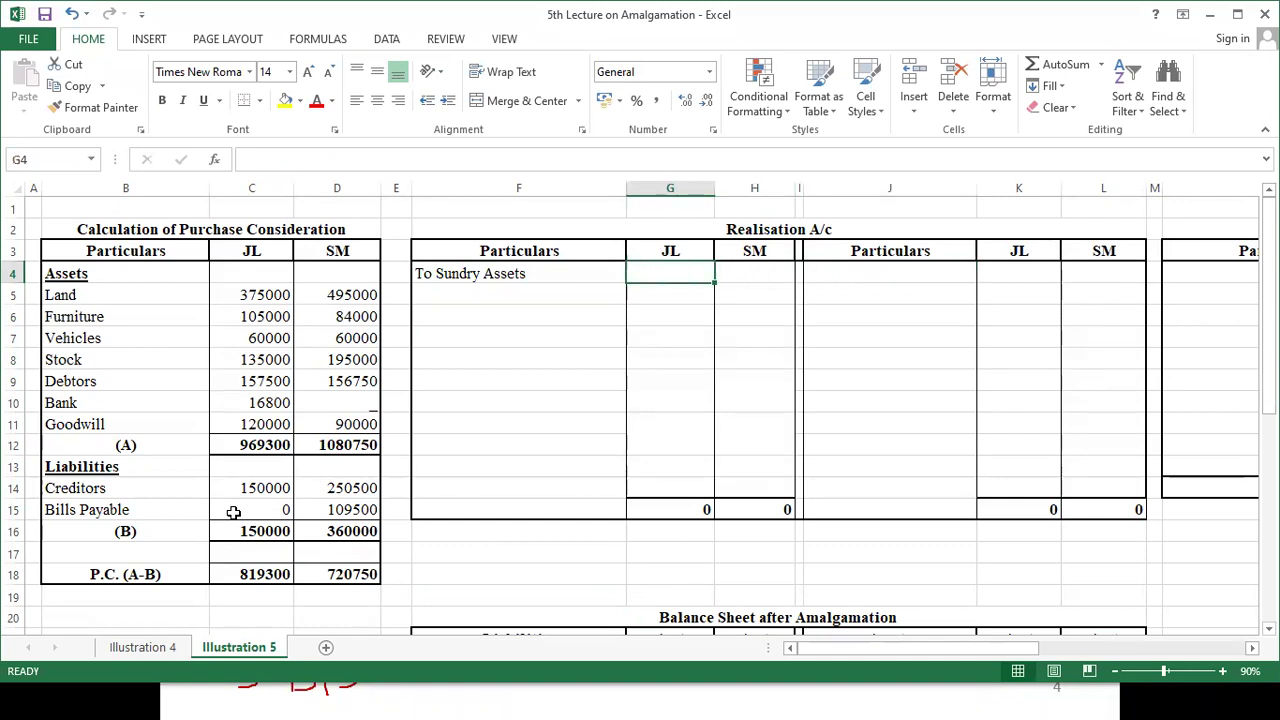
pyautogui.hotkey('alt', 'Tab')
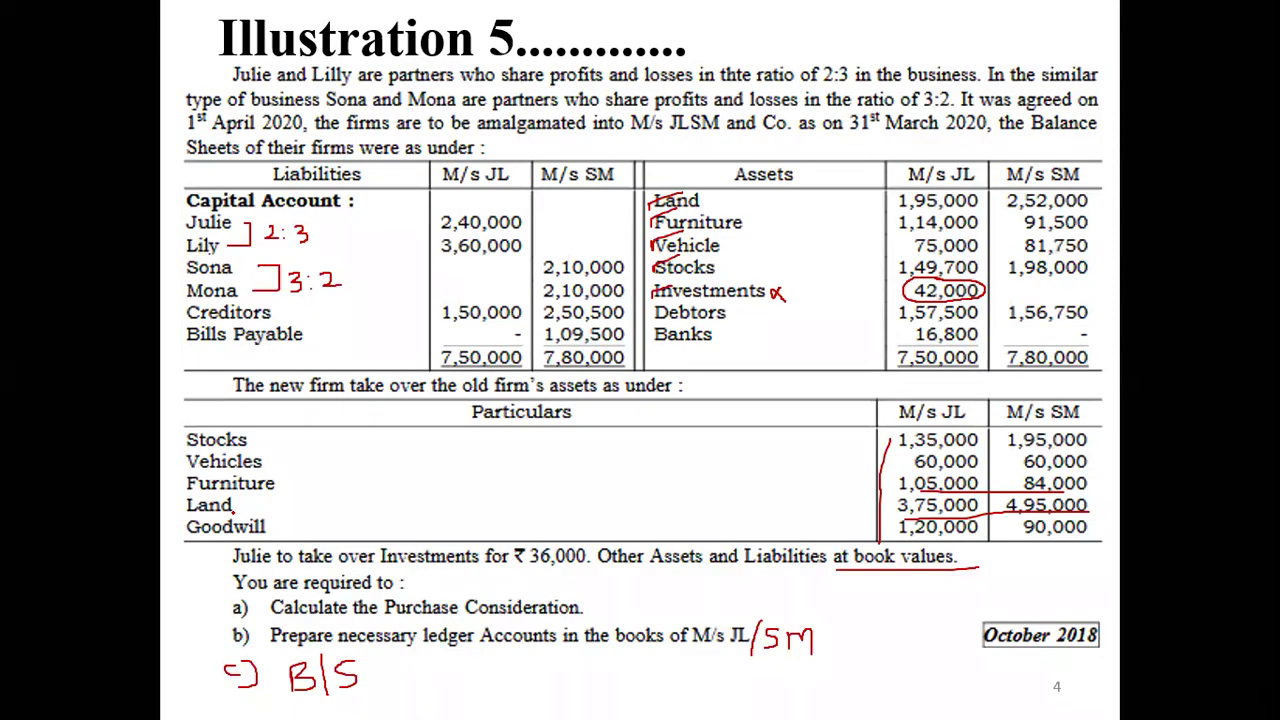
pyautogui.hotkey('alt', 'Tab')
pyautogui.write('750000')
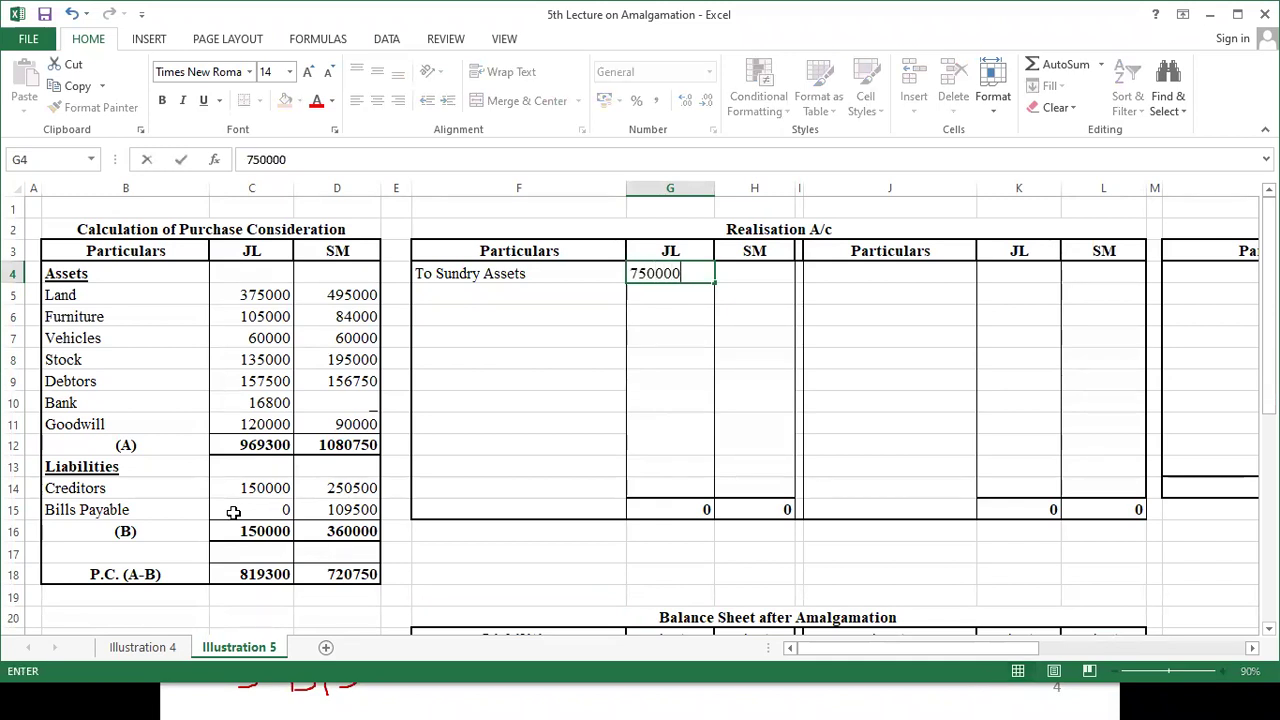
pyautogui.press('Tab')
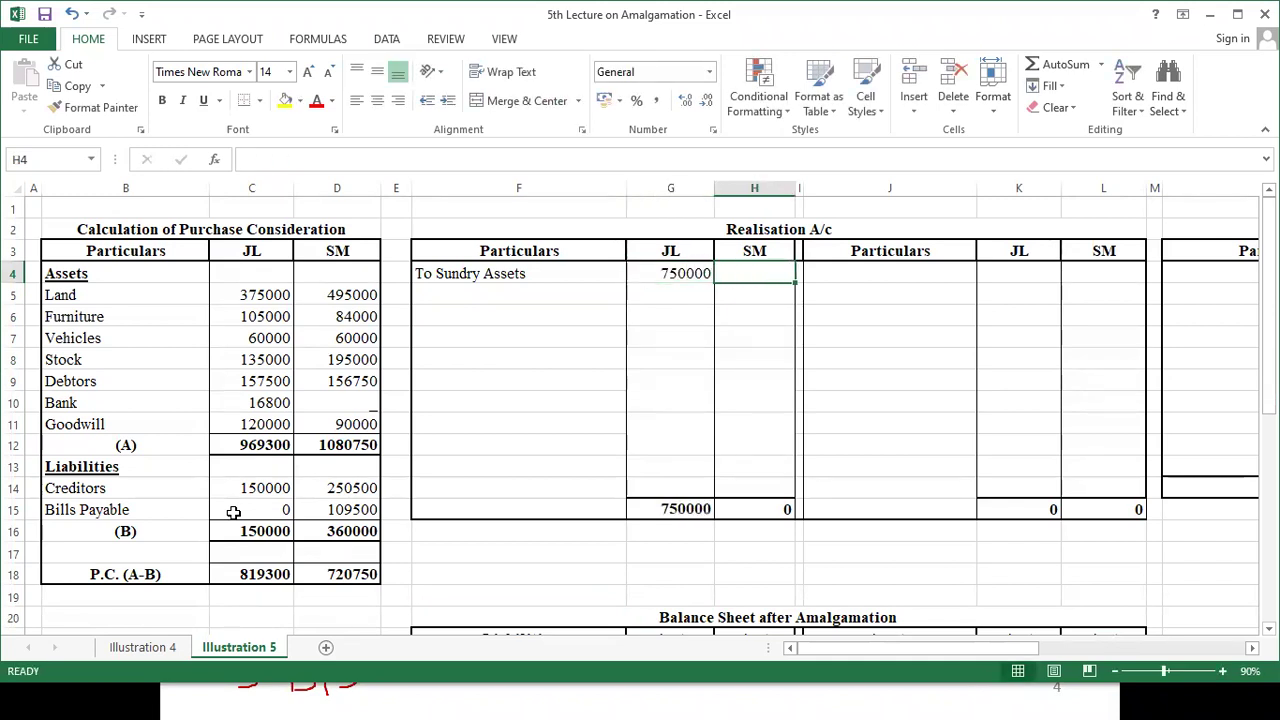
pyautogui.write('780000')
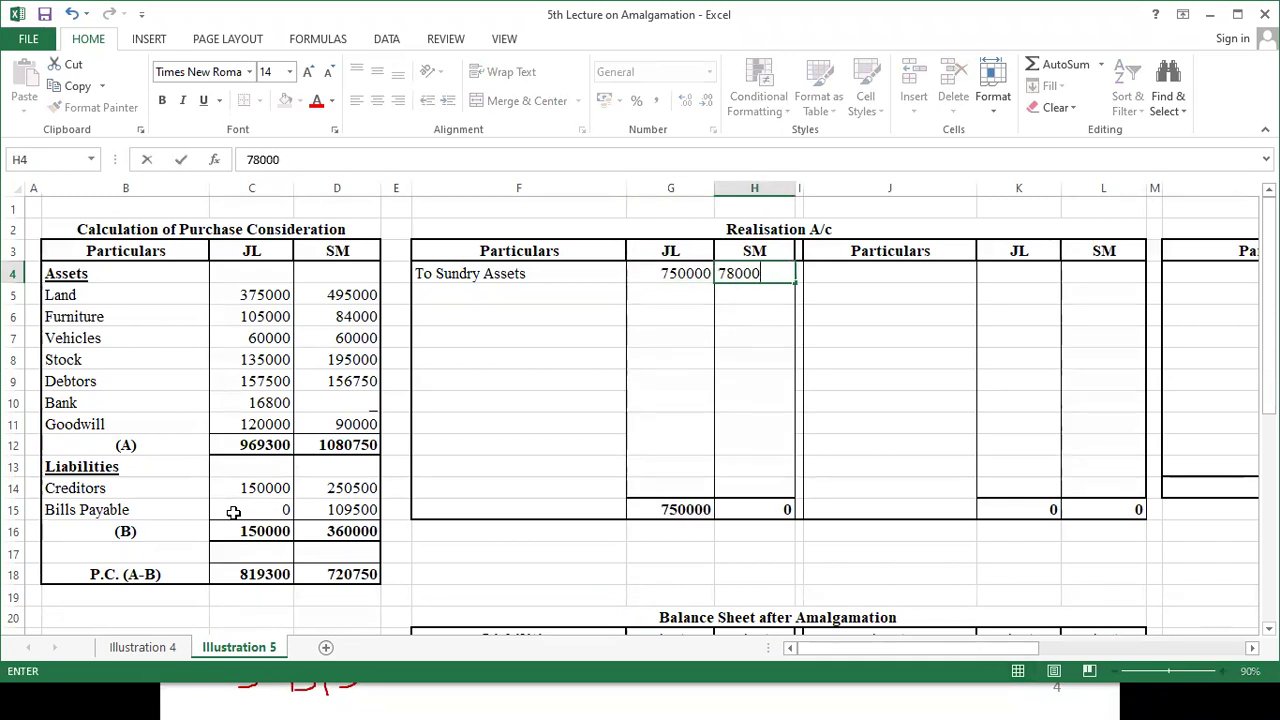
pyautogui.press('Tab')
# - Enter "By Sundry Liabilities" in J4 of the Realisation A/c with 150000 for JL and 360000 for SM
pyautogui.press('Tab')
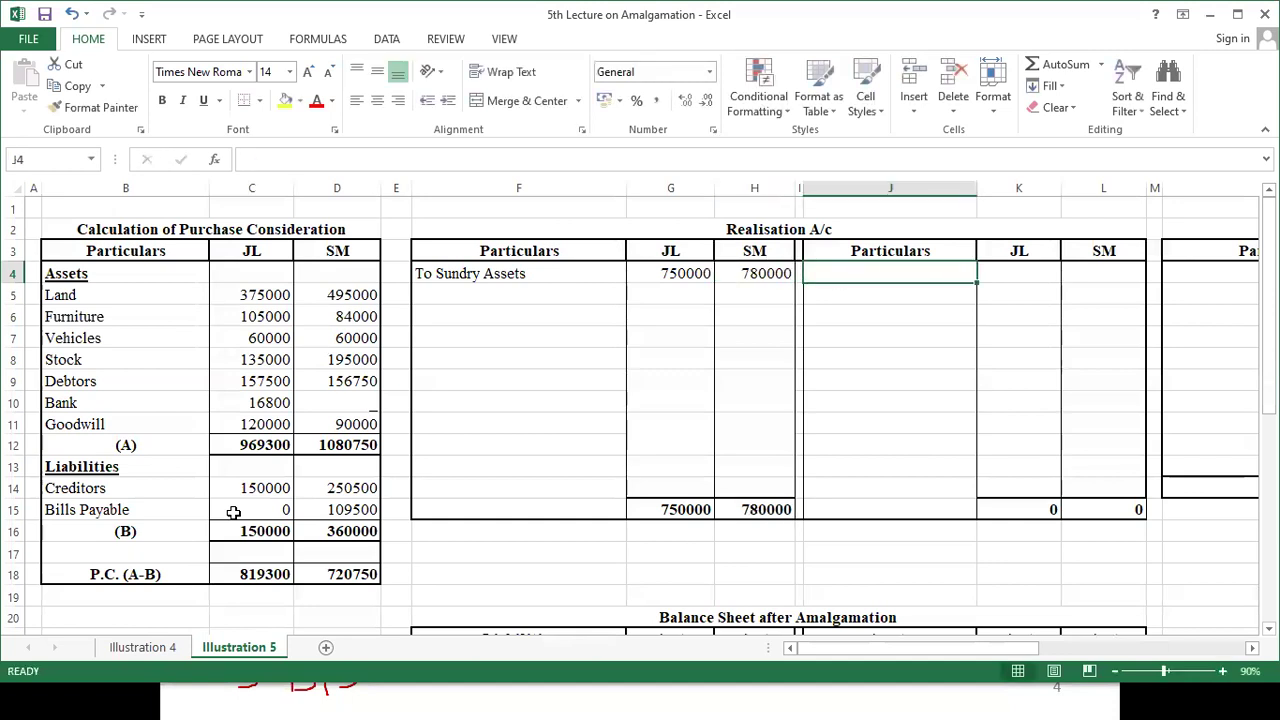
pyautogui.write('By Sundry Liabilities')
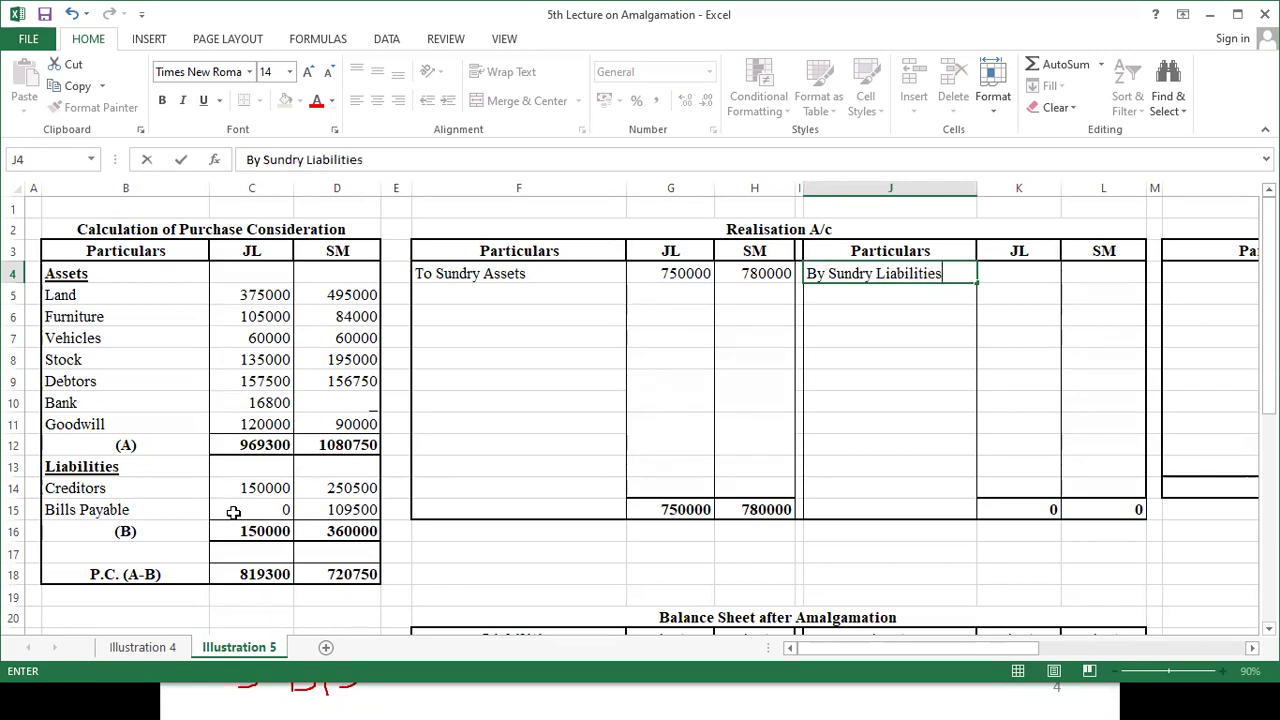
pyautogui.press('Tab')
pyautogui.hotkey('alt', 'Tab')
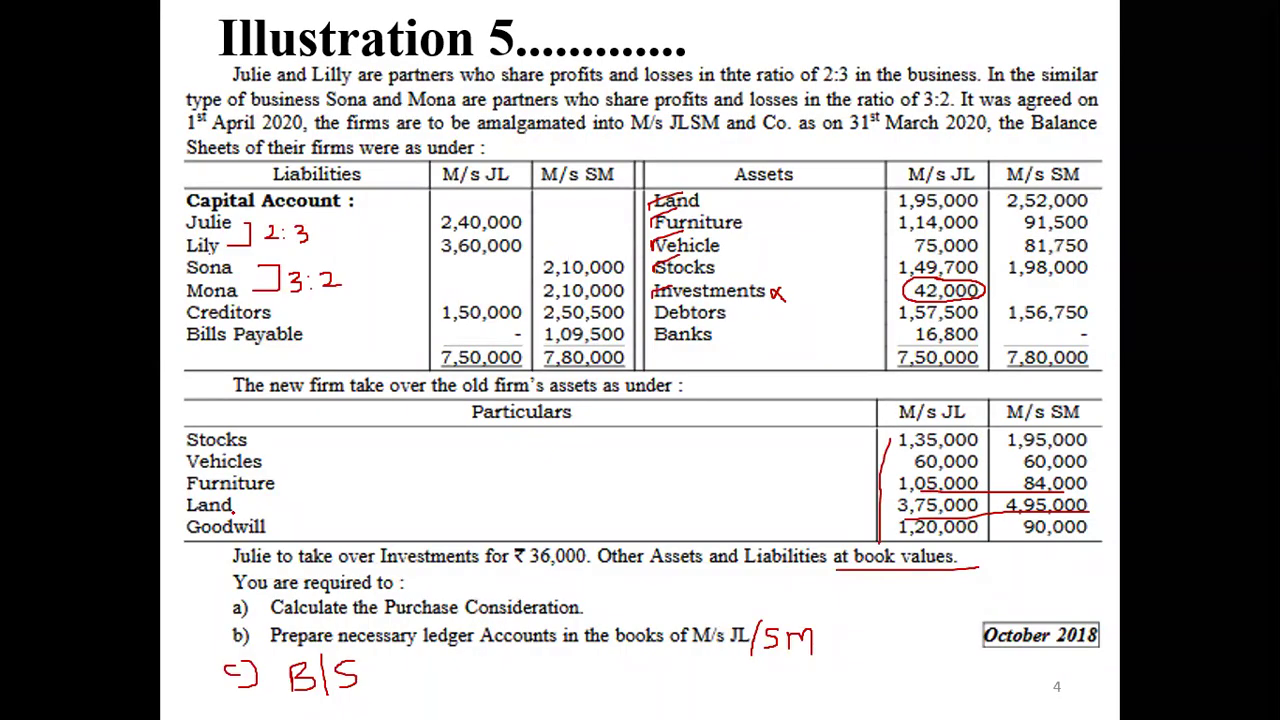
pyautogui.hotkey('alt', 'Tab')
pyautogui.write('150000')
pyautogui.press('Tab')
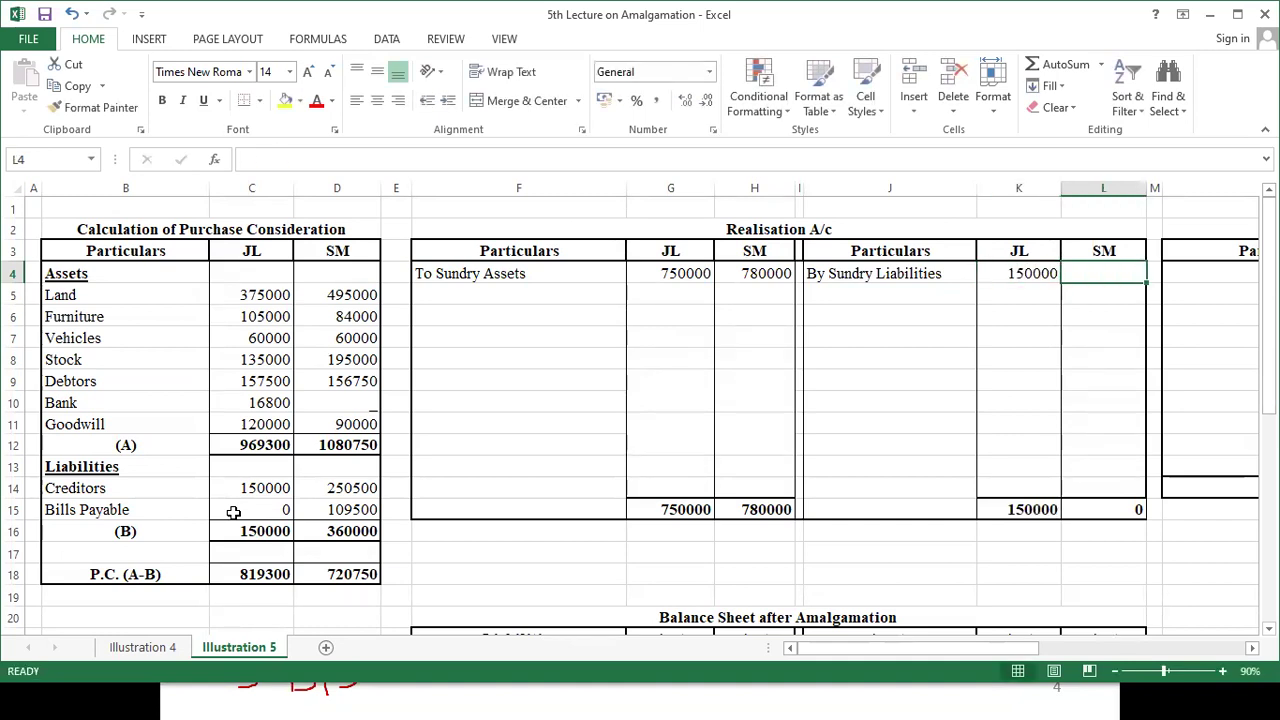
pyautogui.hotkey('alt', 'Tab')
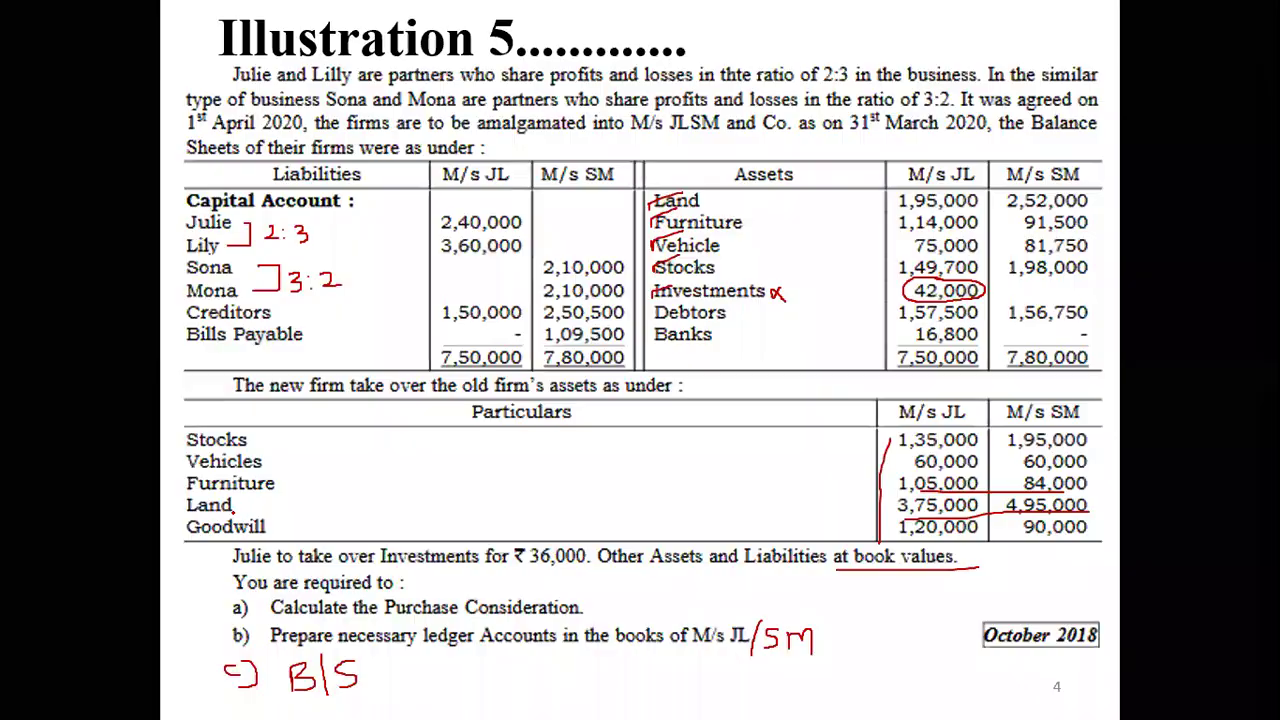
pyautogui.hotkey('alt', 'Tab')
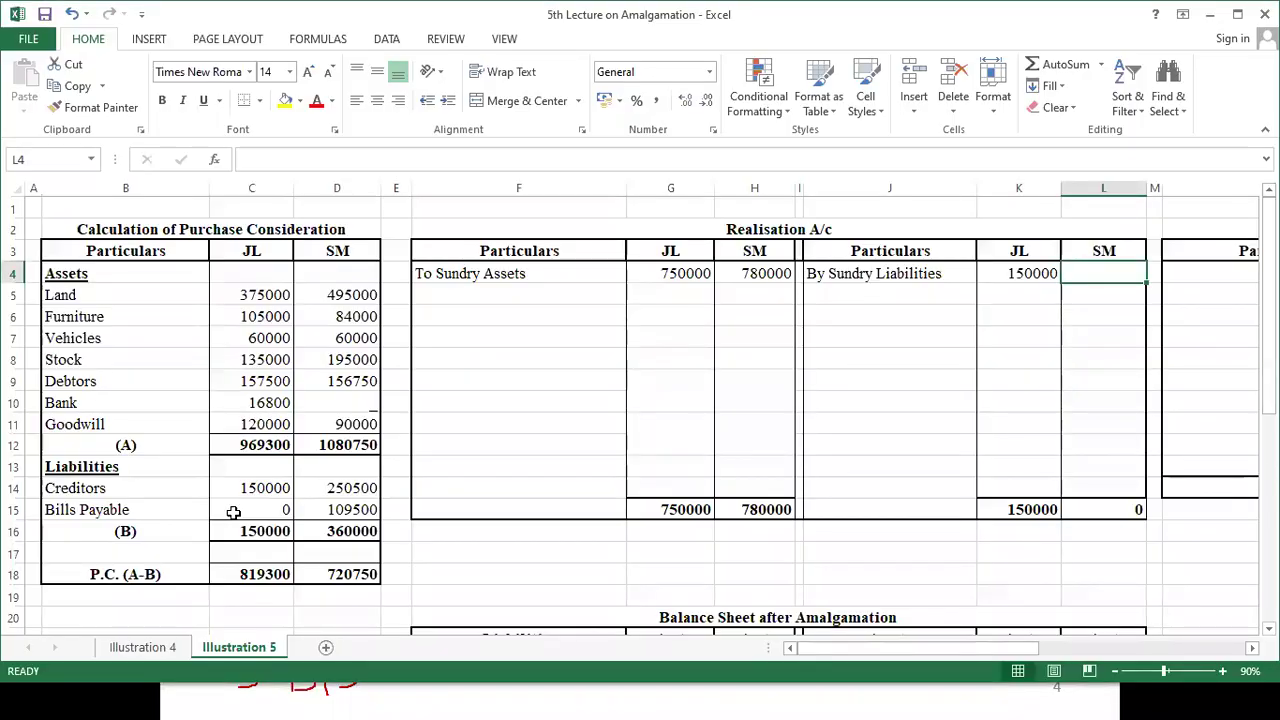
pyautogui.write('360000')
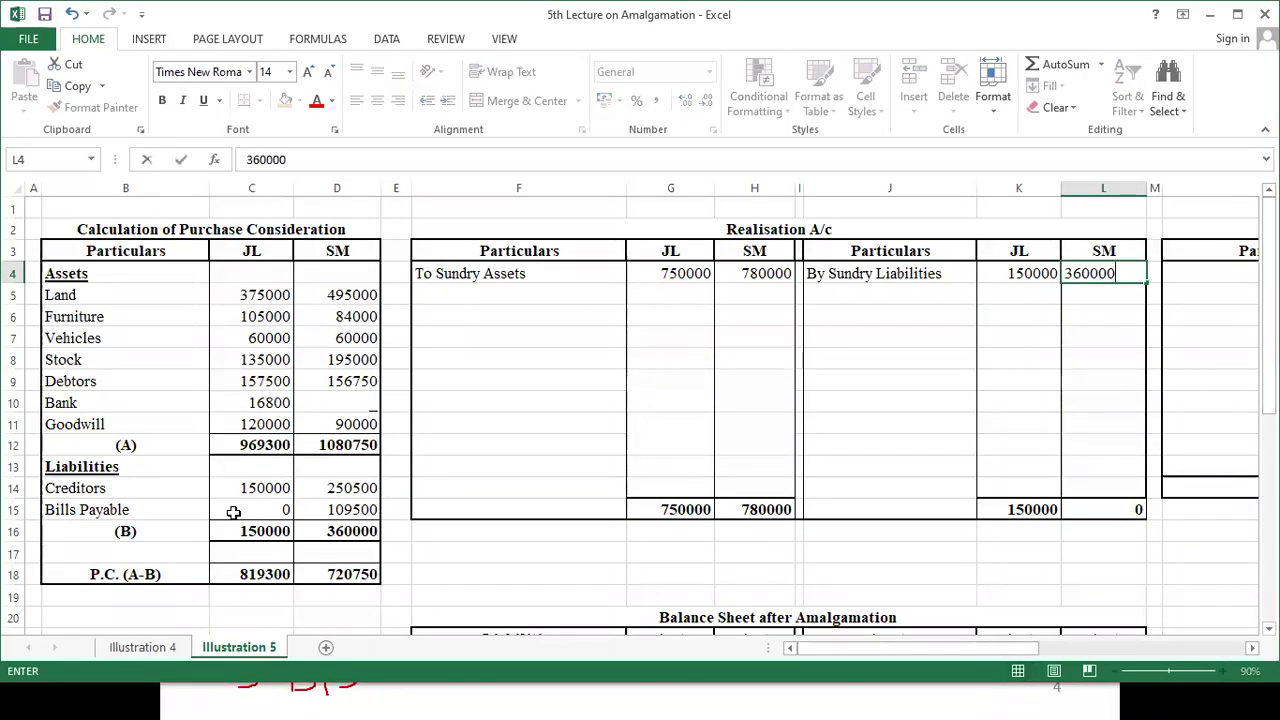
pyautogui.press('Return')
# - Enter "By New Firm A/c" in J5 as the second credit item of the Realisation A/c
pyautogui.hotkey('alt', 'Tab')
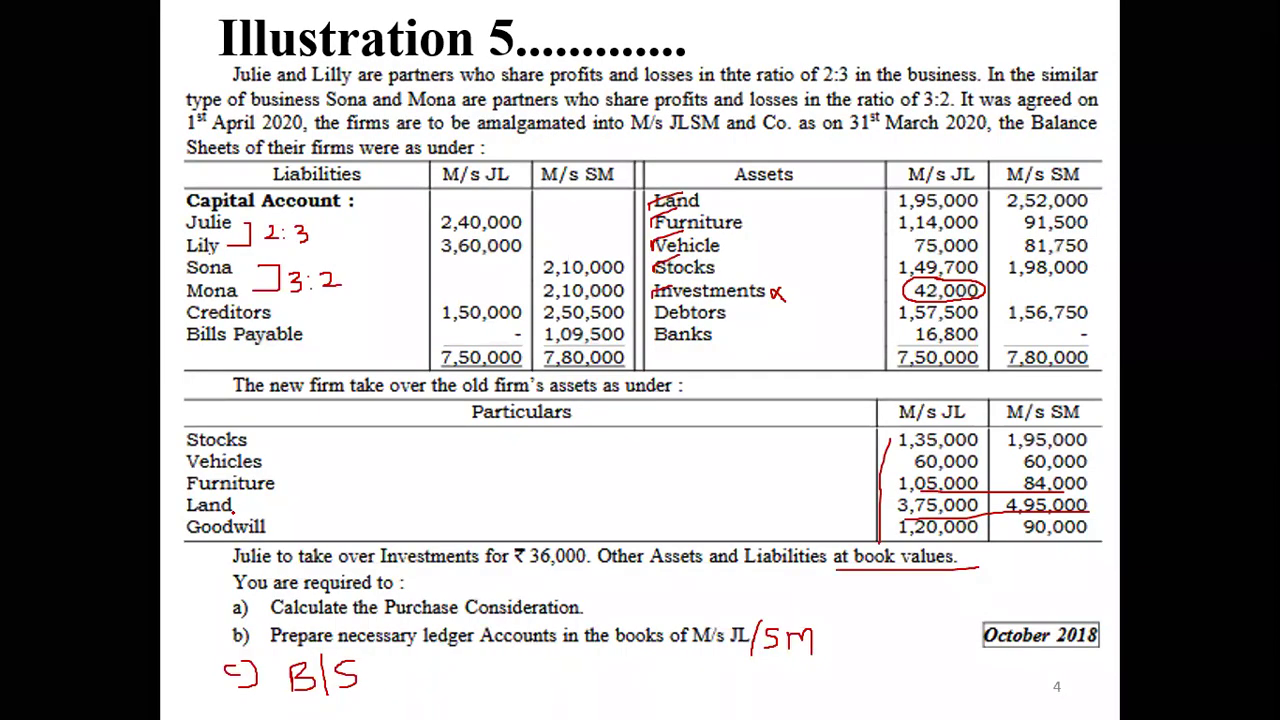
pyautogui.hotkey('alt', 'Tab')
pyautogui.press('Left')
pyautogui.press('Left')
pyautogui.write('By ')
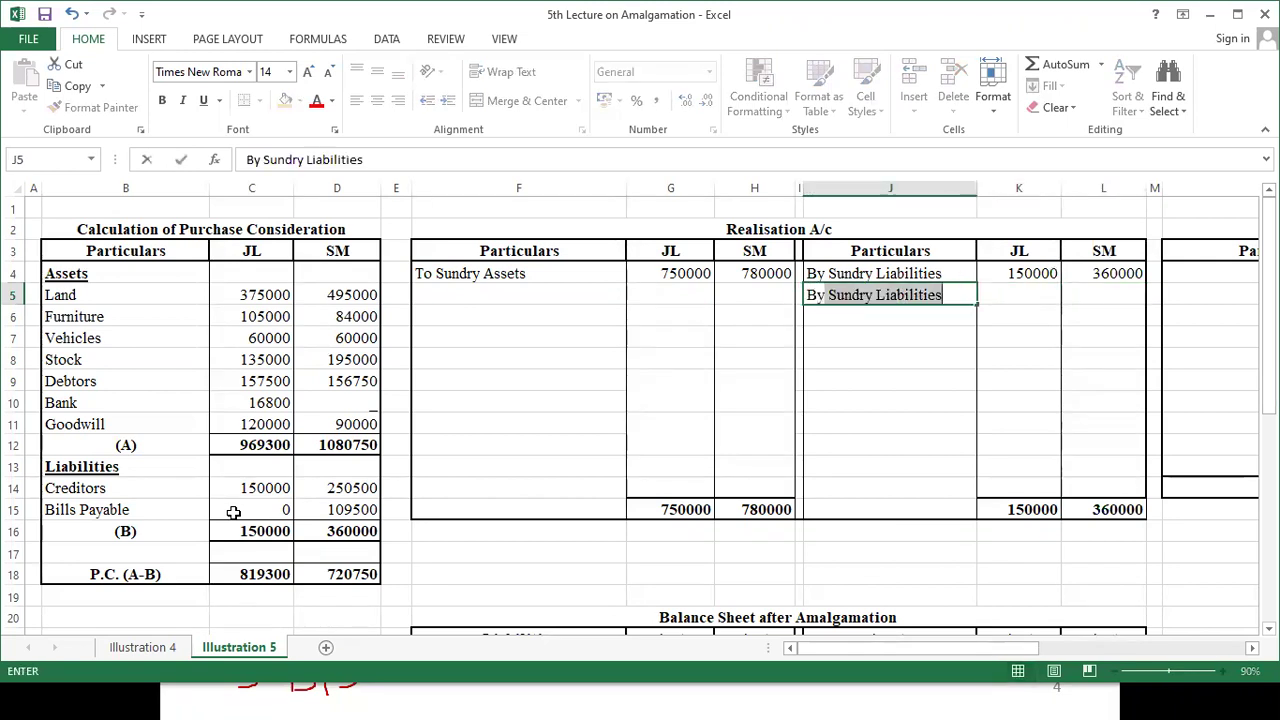
pyautogui.write('New F')
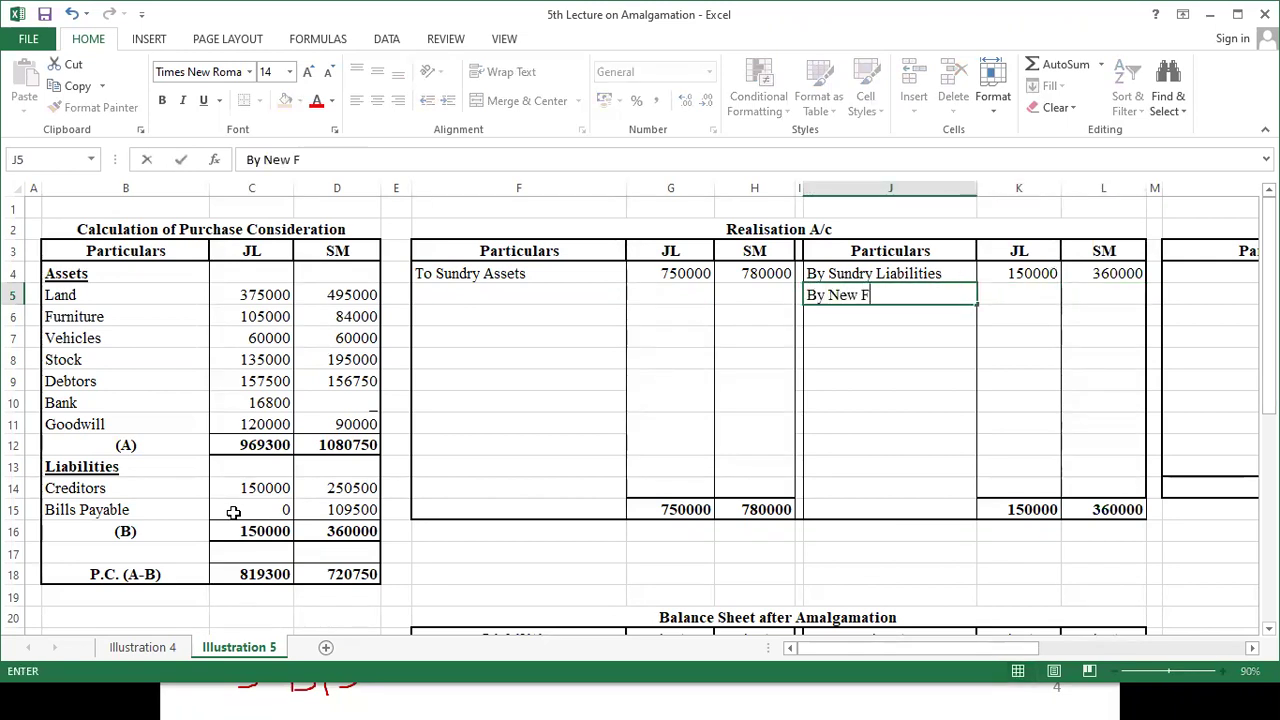
pyautogui.write('irm A/c')
pyautogui.press('Tab')
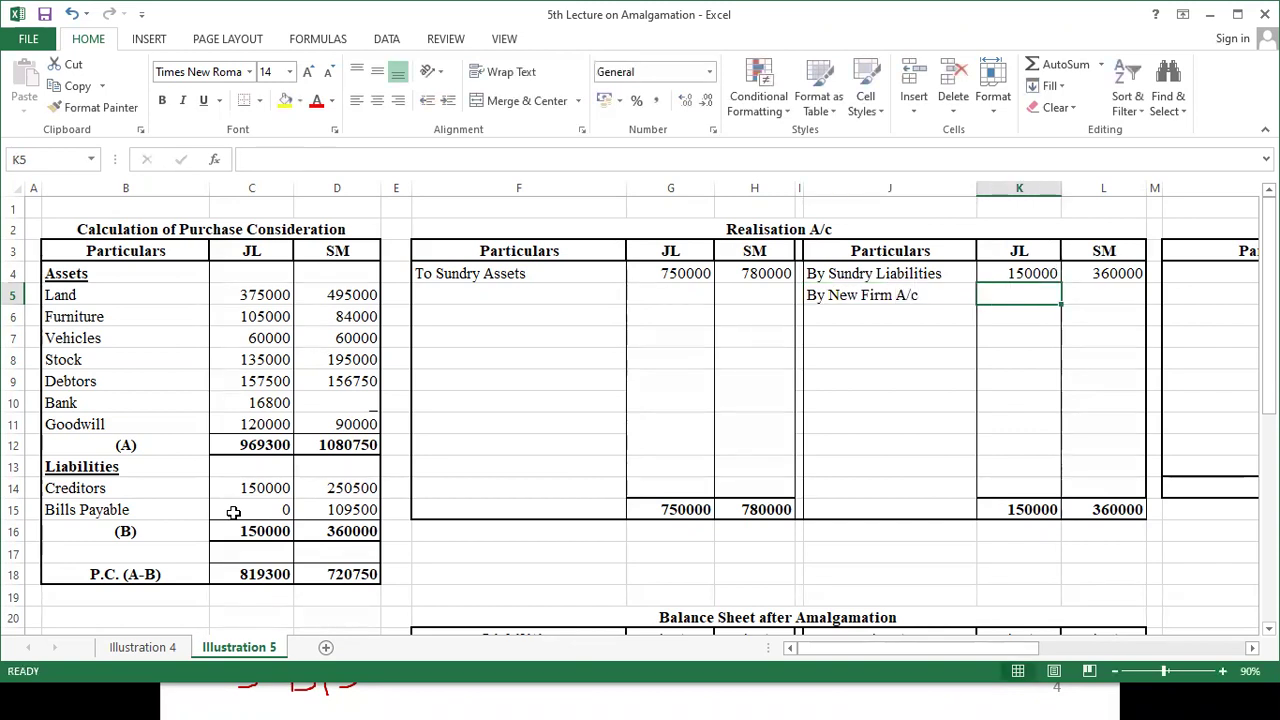
# - Enter the purchase consideration amounts in the New Firm A/c row: 819300 for JL and 720750 for SM
pyautogui.write('8')
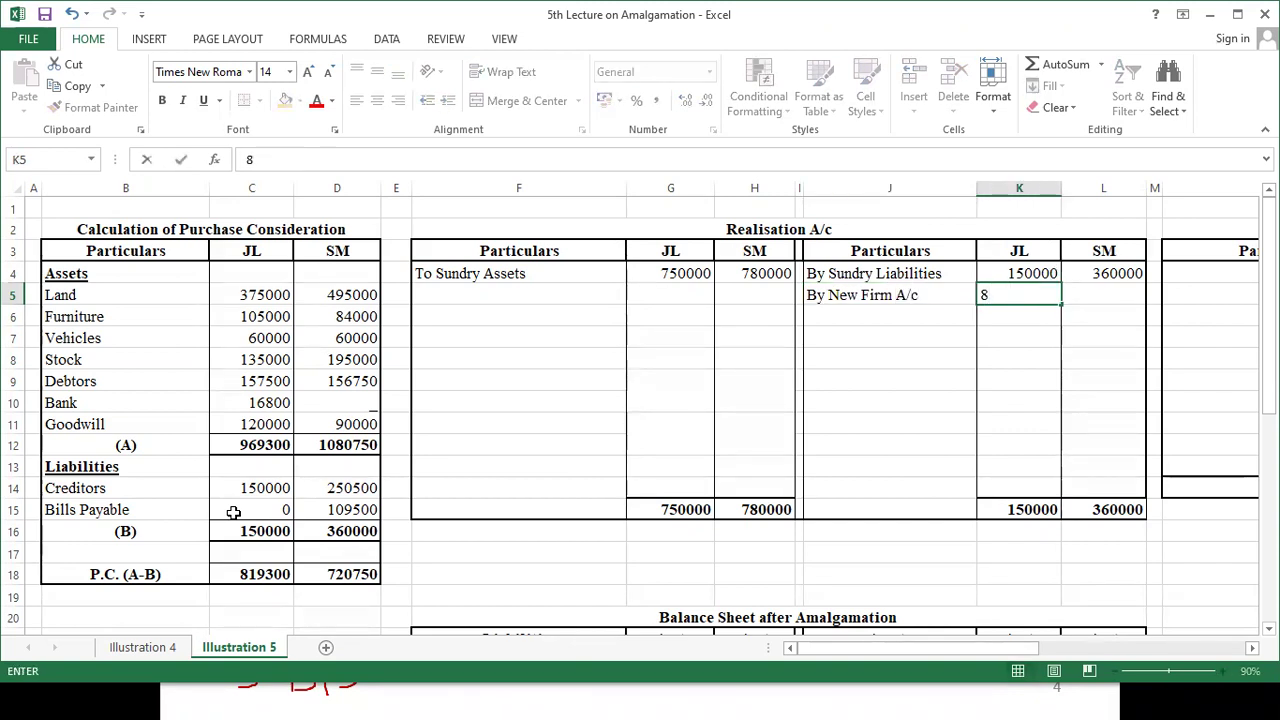
pyautogui.write('19300')
pyautogui.press('Tab')
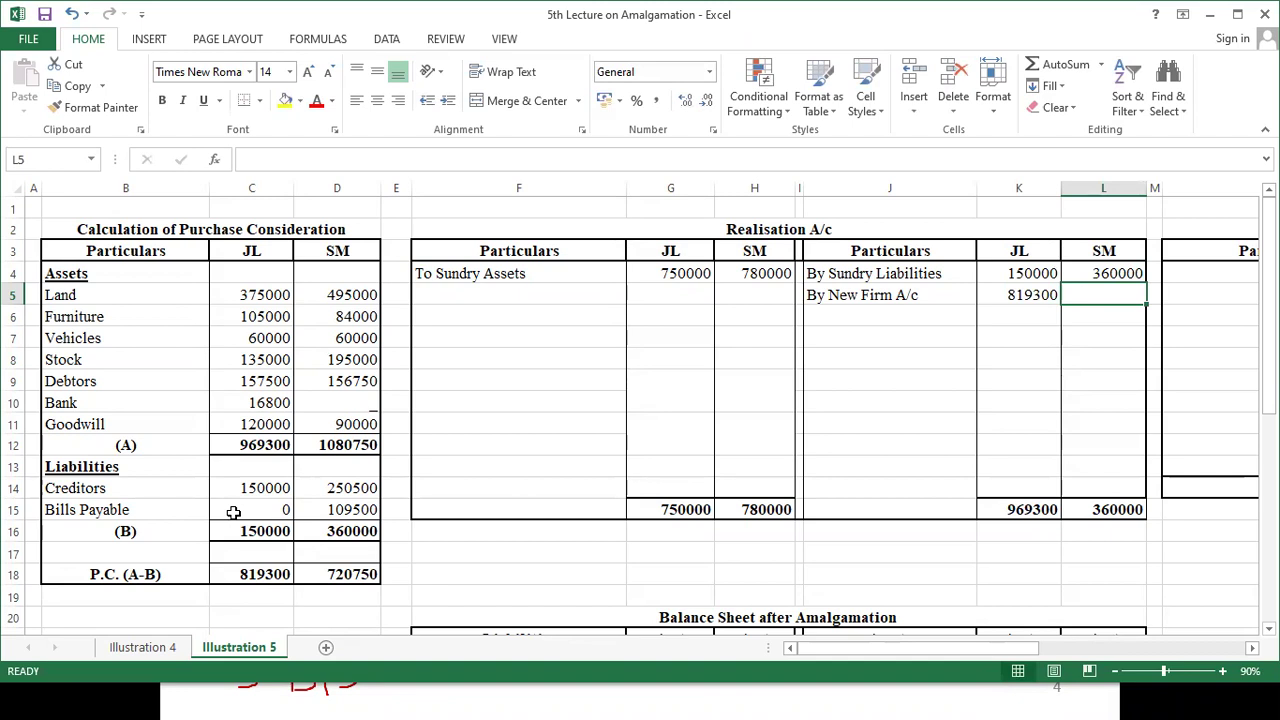
pyautogui.write('720')
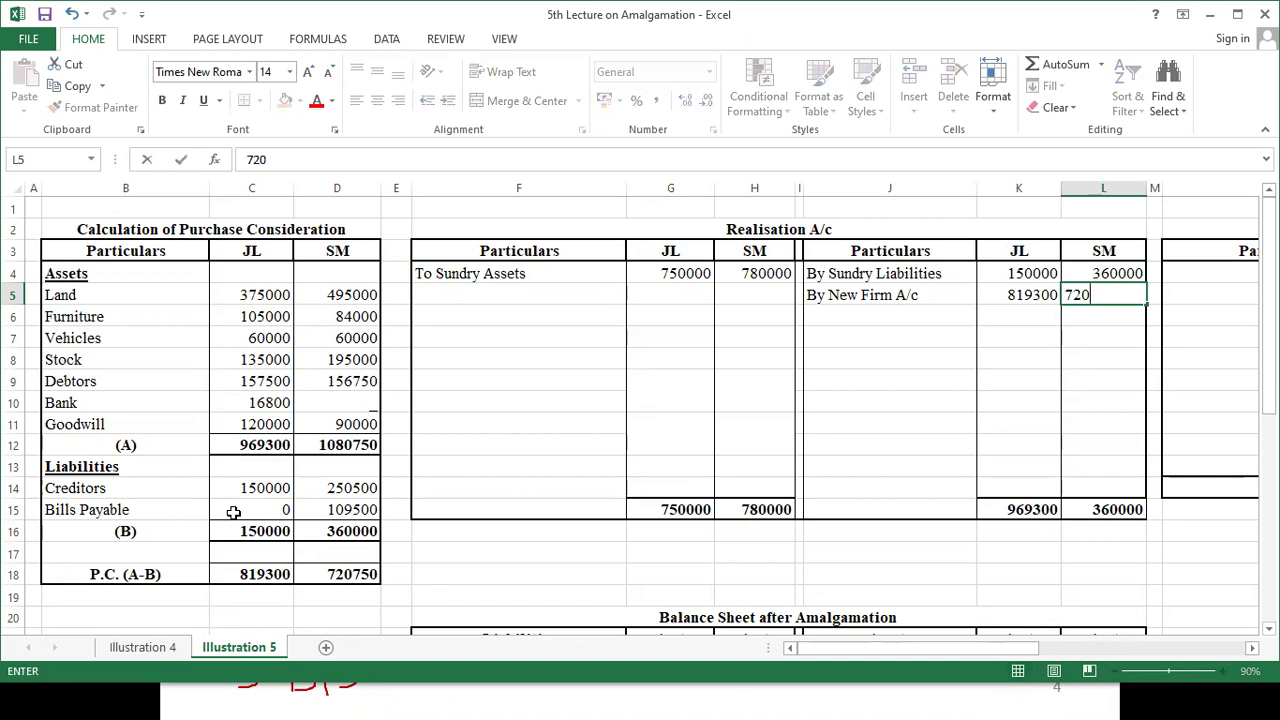
pyautogui.write('750')
pyautogui.press('Return')
# - Enter the capital account of the partner taking over the investments as a credit item in J6, with the partner's name in possessive form
pyautogui.press('Left')
pyautogui.press('Left')
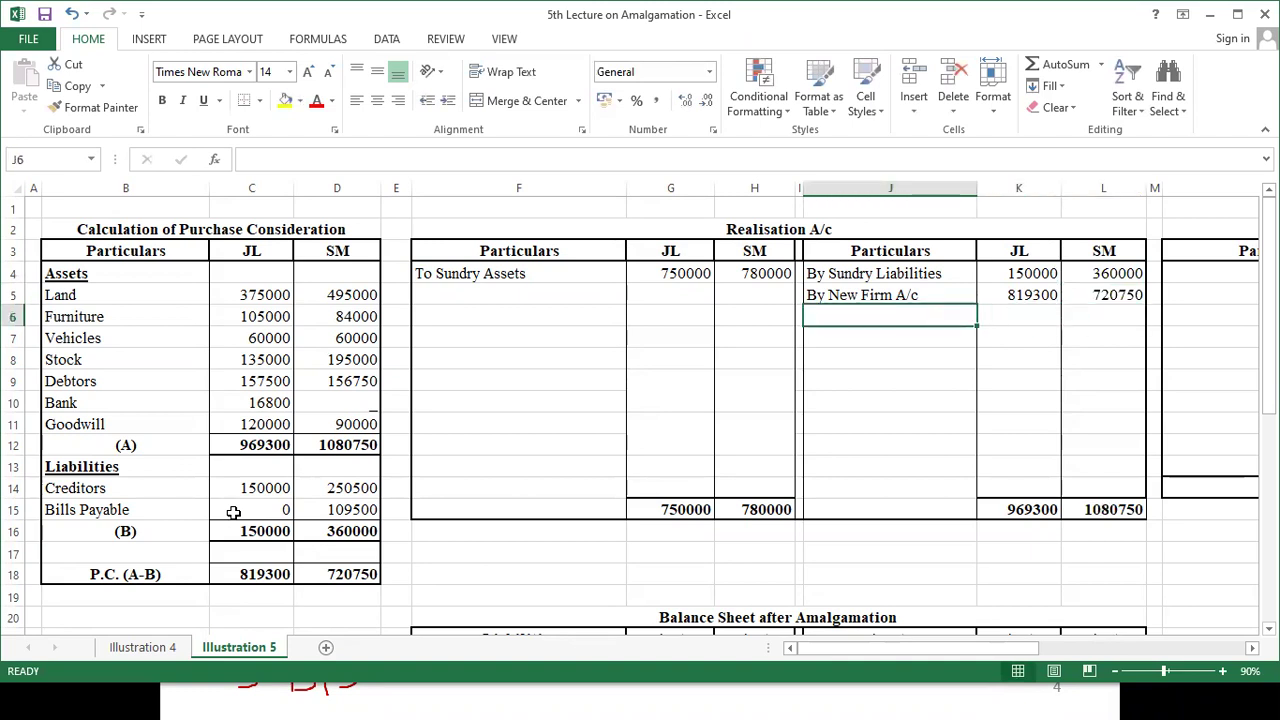
pyautogui.hotkey('alt', 'Tab')
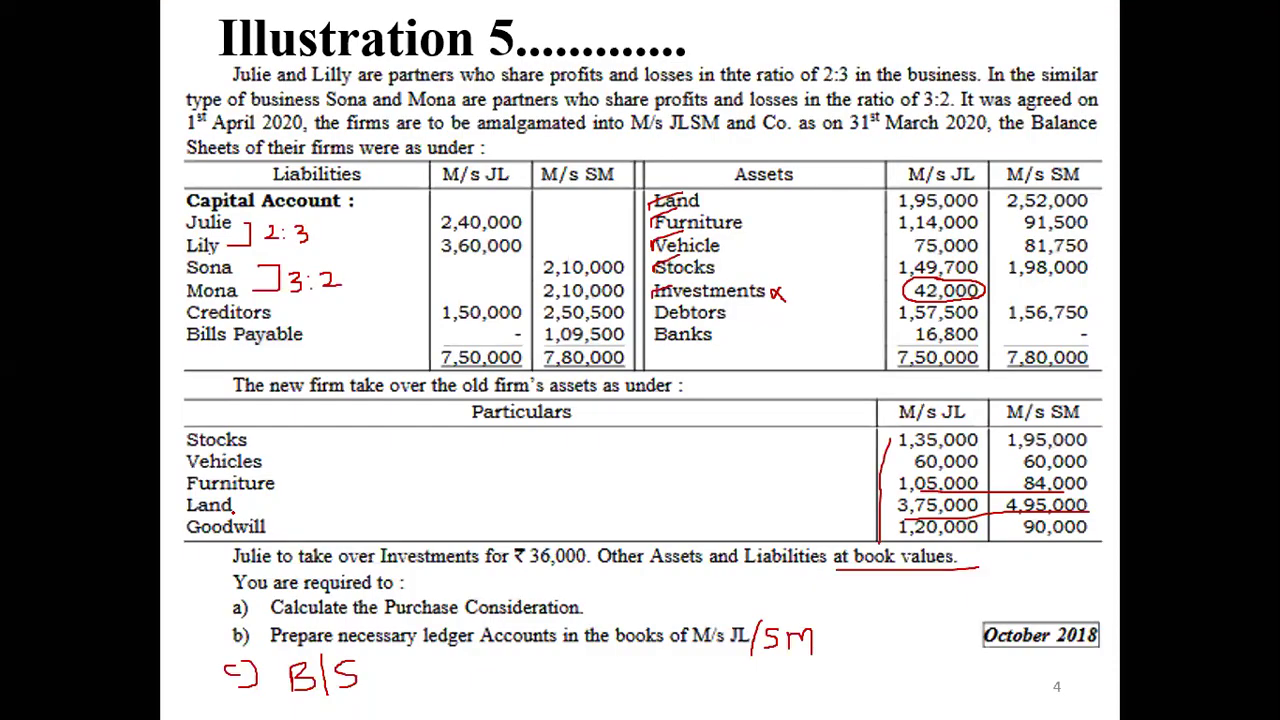
pyautogui.hotkey('alt', 'Tab')
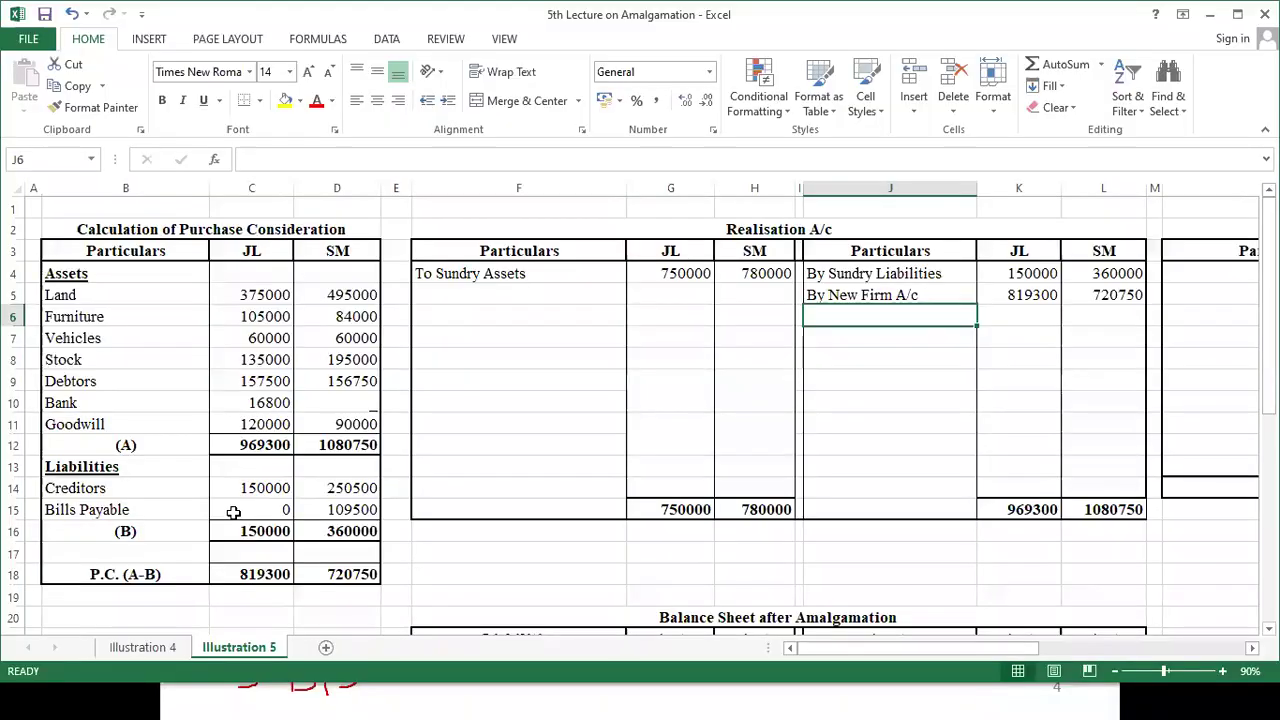
pyautogui.write('By Julie ')
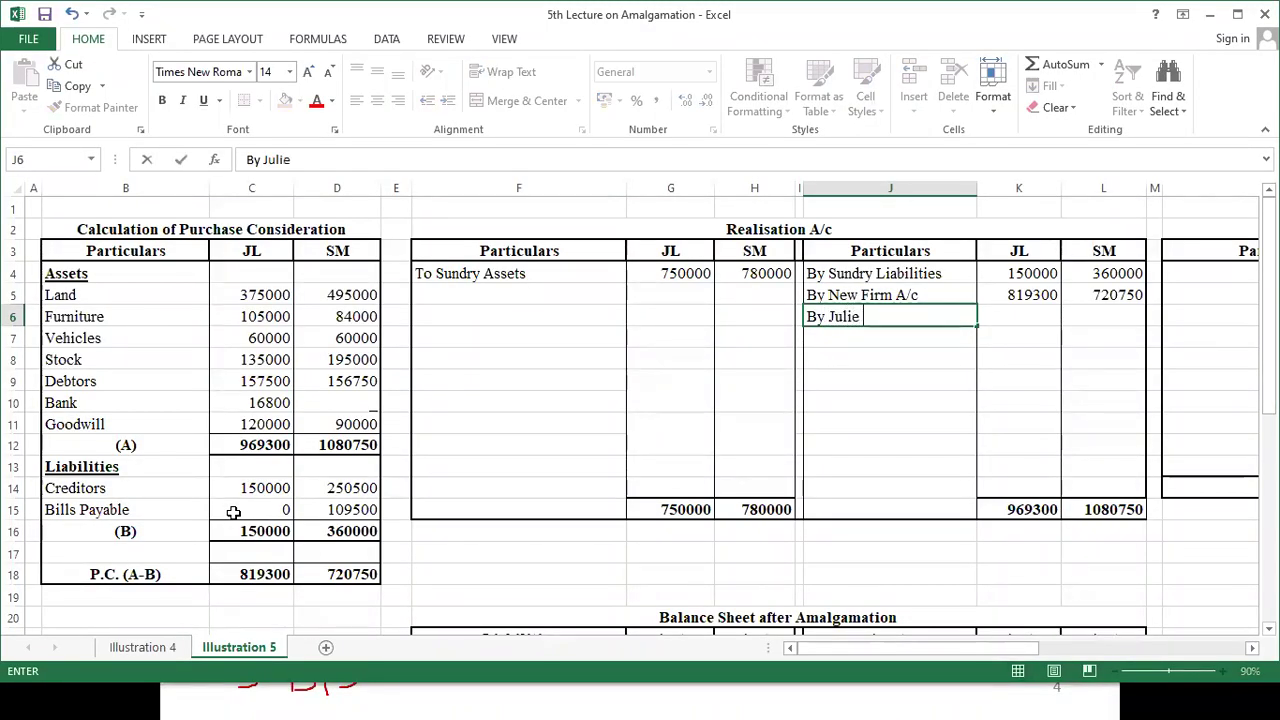
pyautogui.write('Capital A/c')
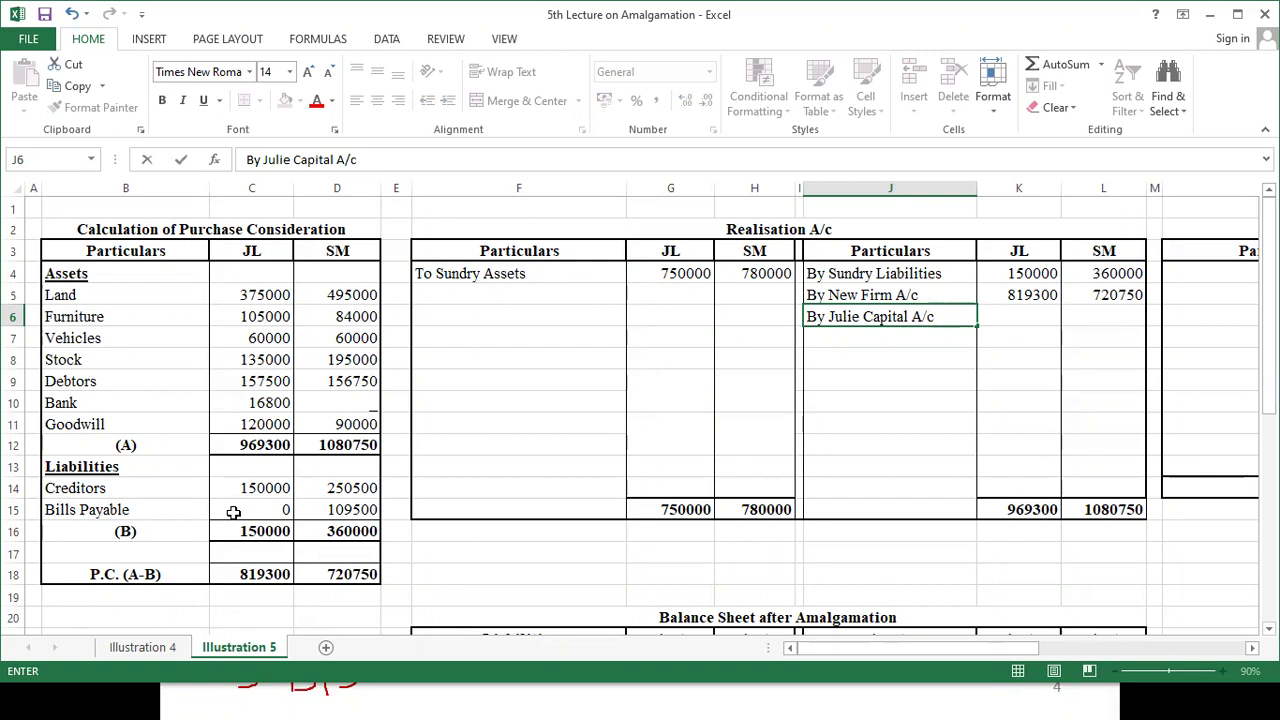
pyautogui.doubleClick(862, 316)
pyautogui.click(860, 316)
pyautogui.write("'s")
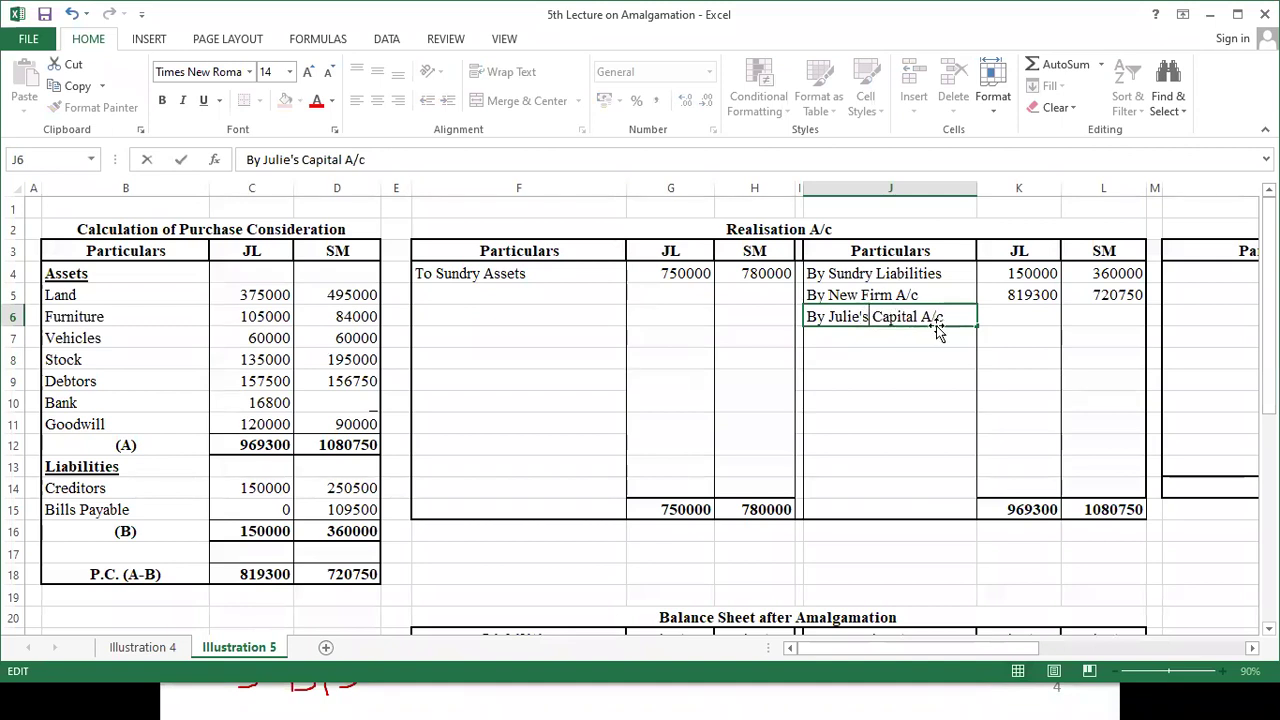
# - Enter 36000 in K6 as JL's amount for the investments taken over by the partner
pyautogui.click(1020, 317)
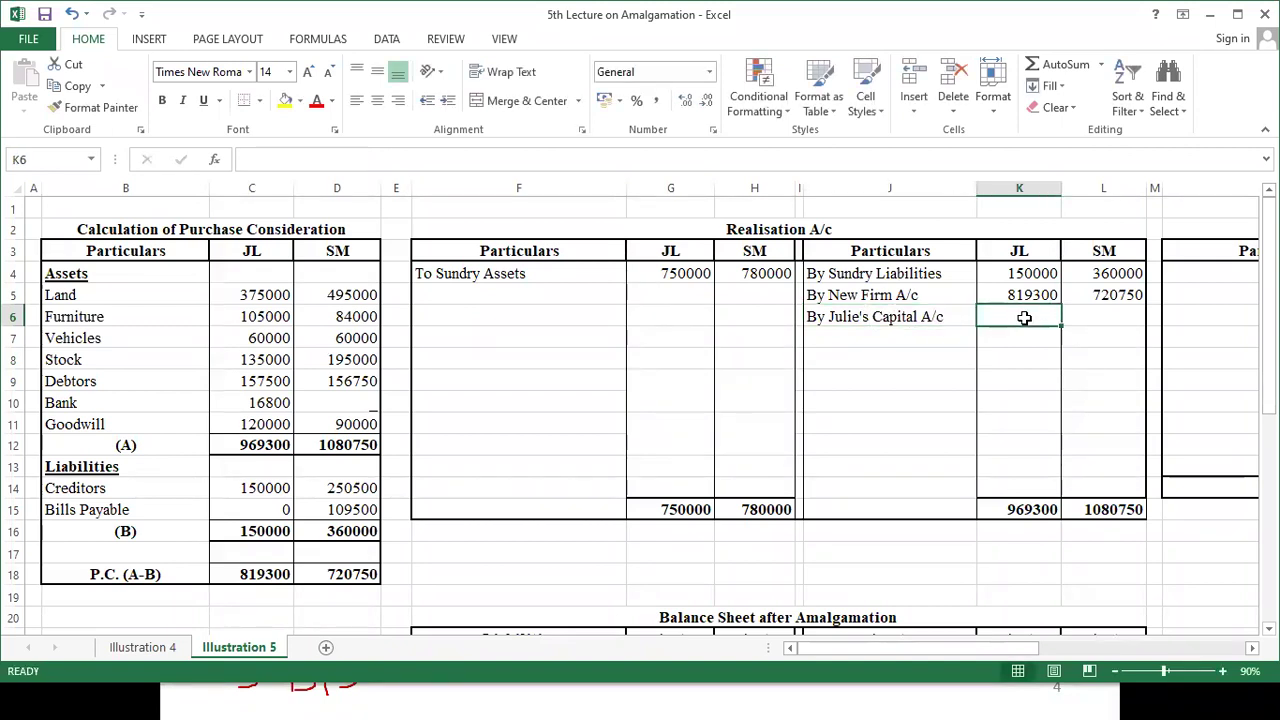
pyautogui.write('360')
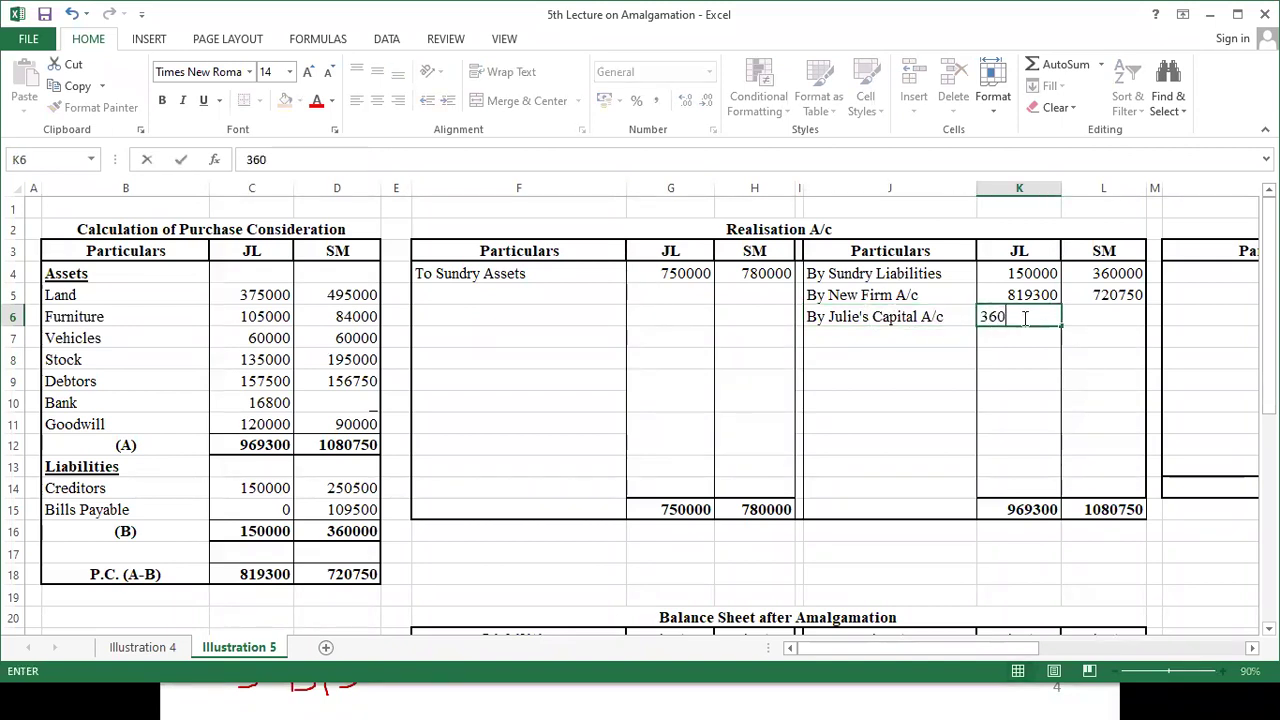
pyautogui.write('00')
pyautogui.press('Tab')
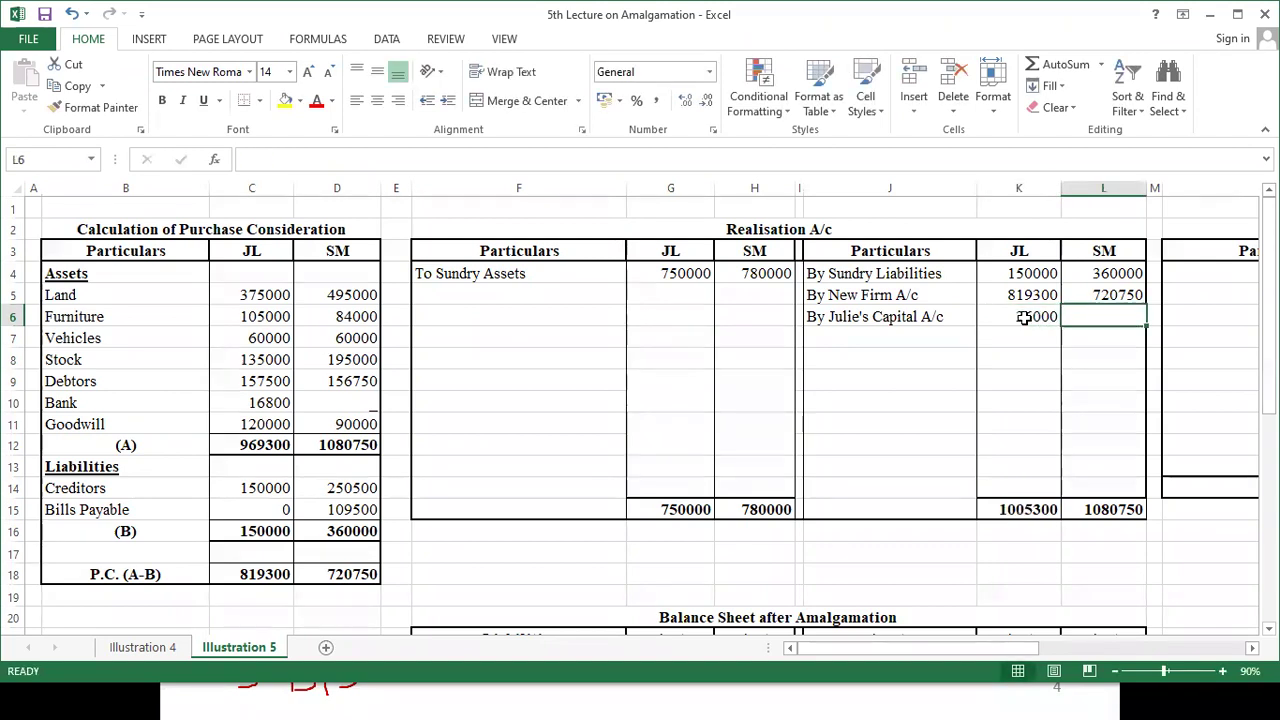
pyautogui.write('-')
pyautogui.press('Down')
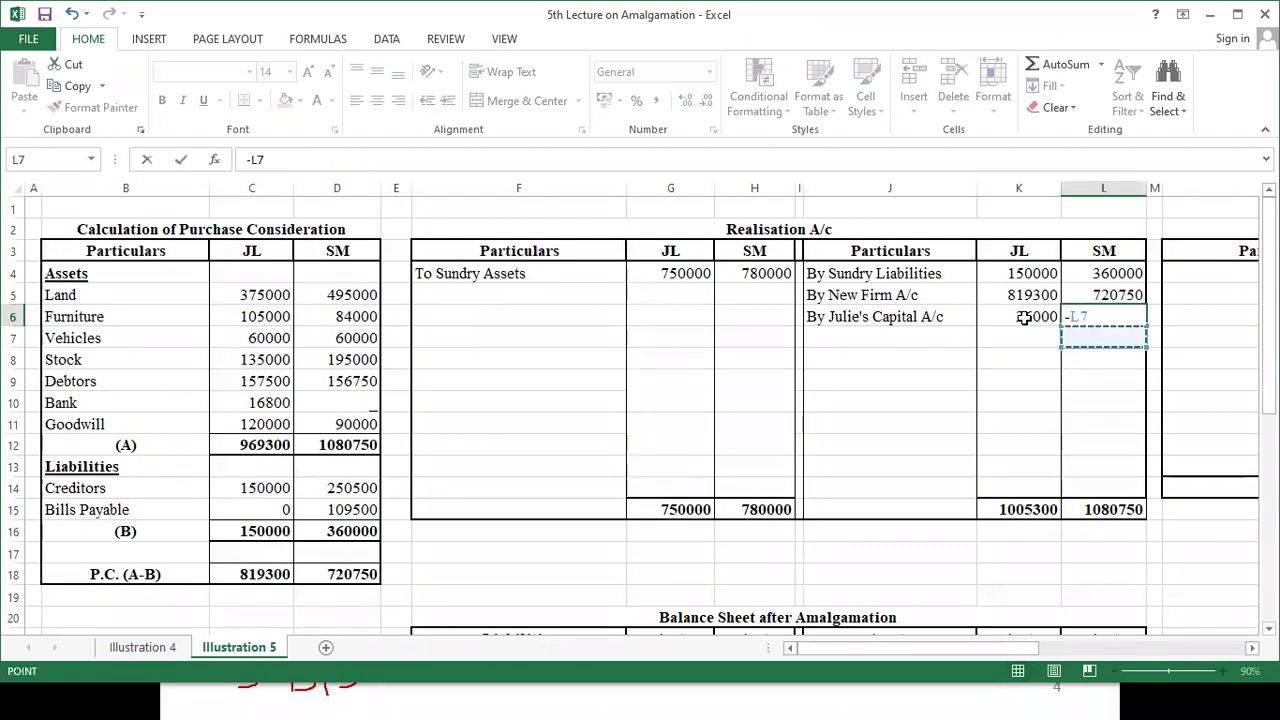
pyautogui.press('Escape')
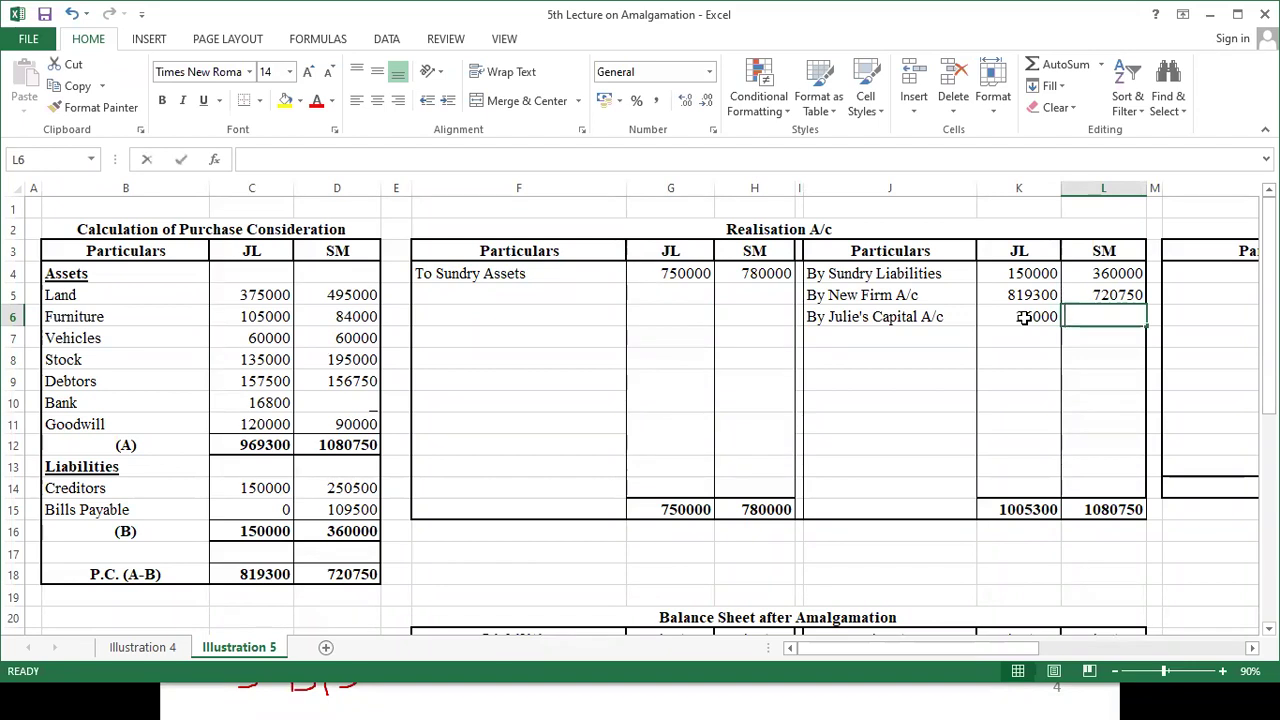
# - Enter an underscore in L6 as SM's nil amount and centre it in the cell
pyautogui.press('Down')
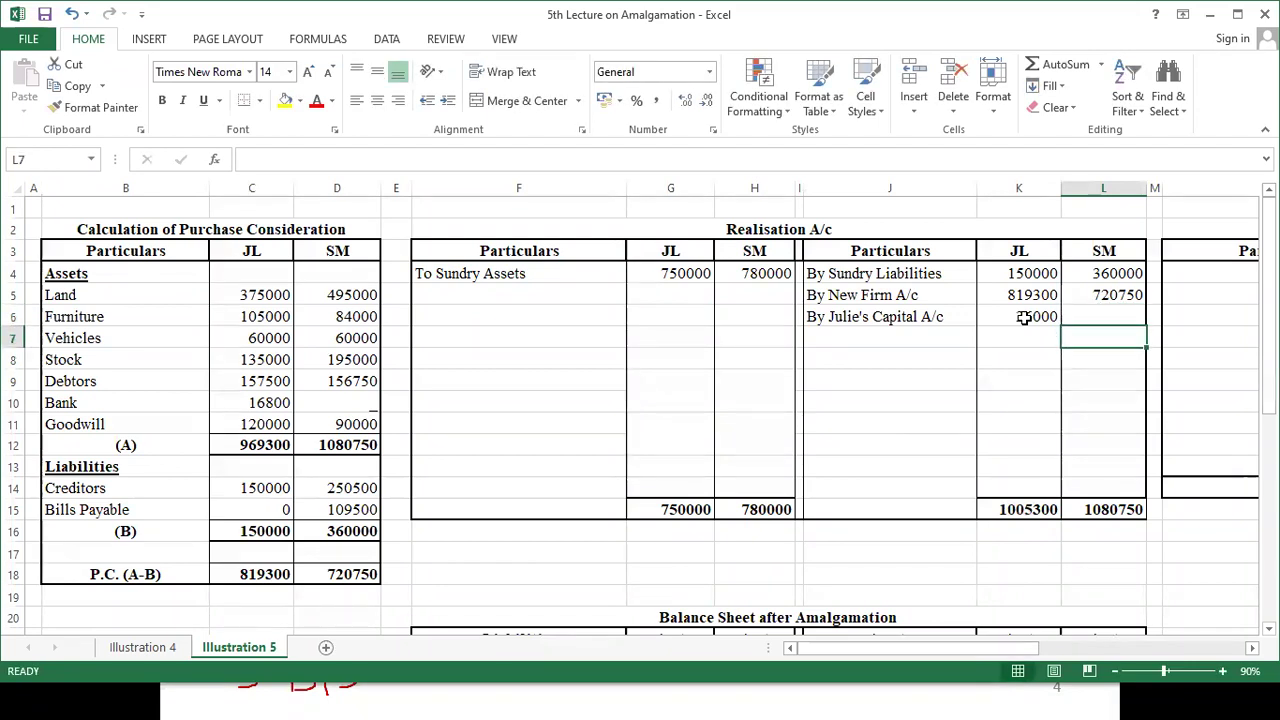
pyautogui.click(1153, 443)
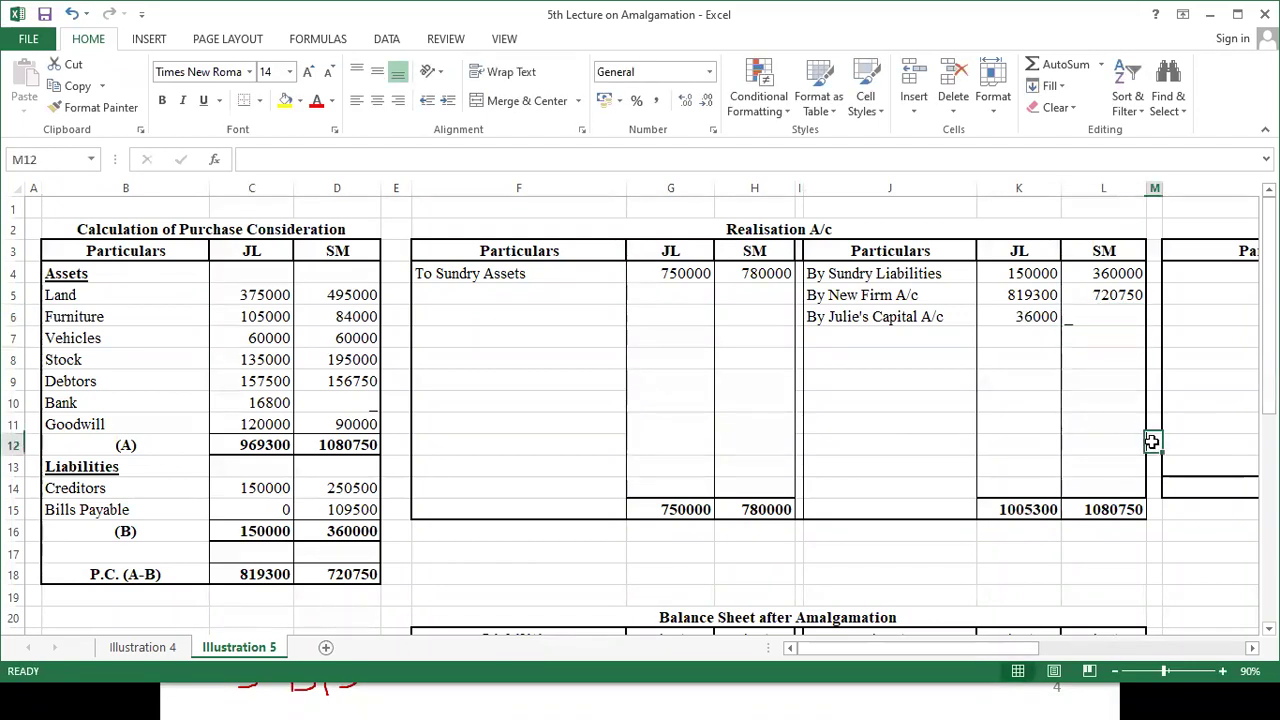
pyautogui.click(1103, 316)
pyautogui.click(377, 100)
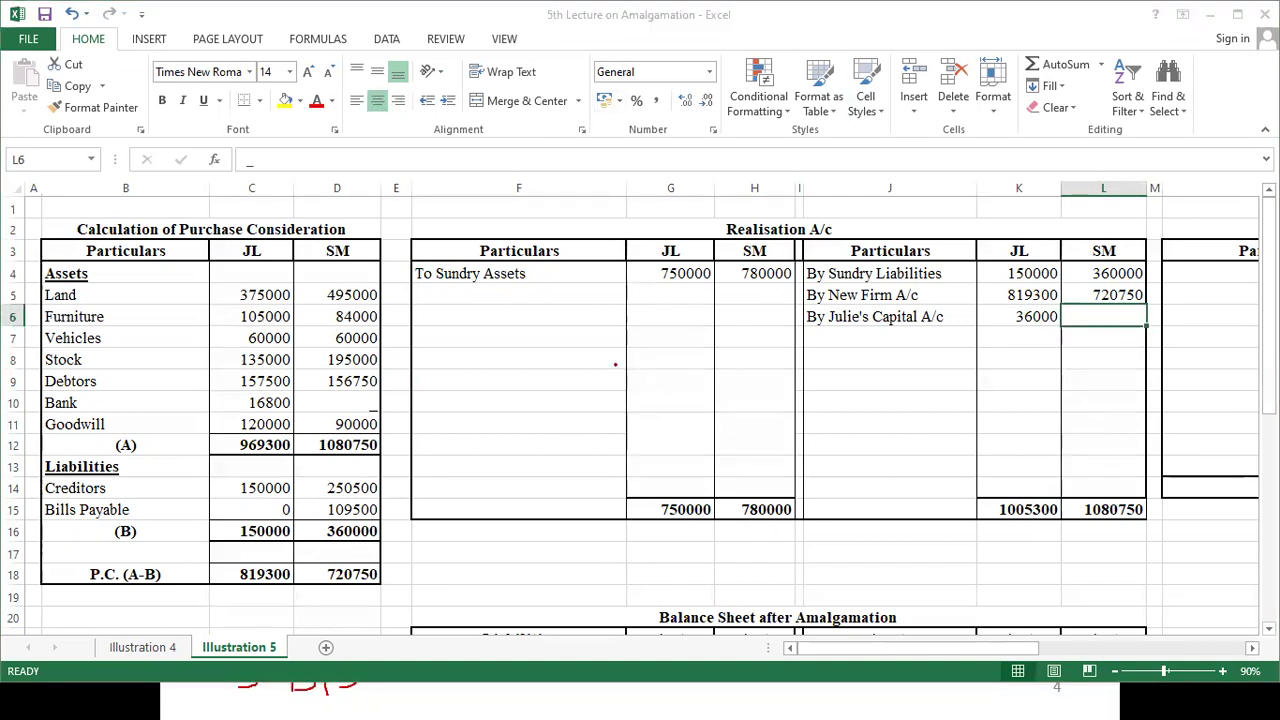
# - Enter the heading "To Partner's Capital A/c" in F8 on the debit side of the Realisation A/c
pyautogui.hotkey('alt', 'Tab')
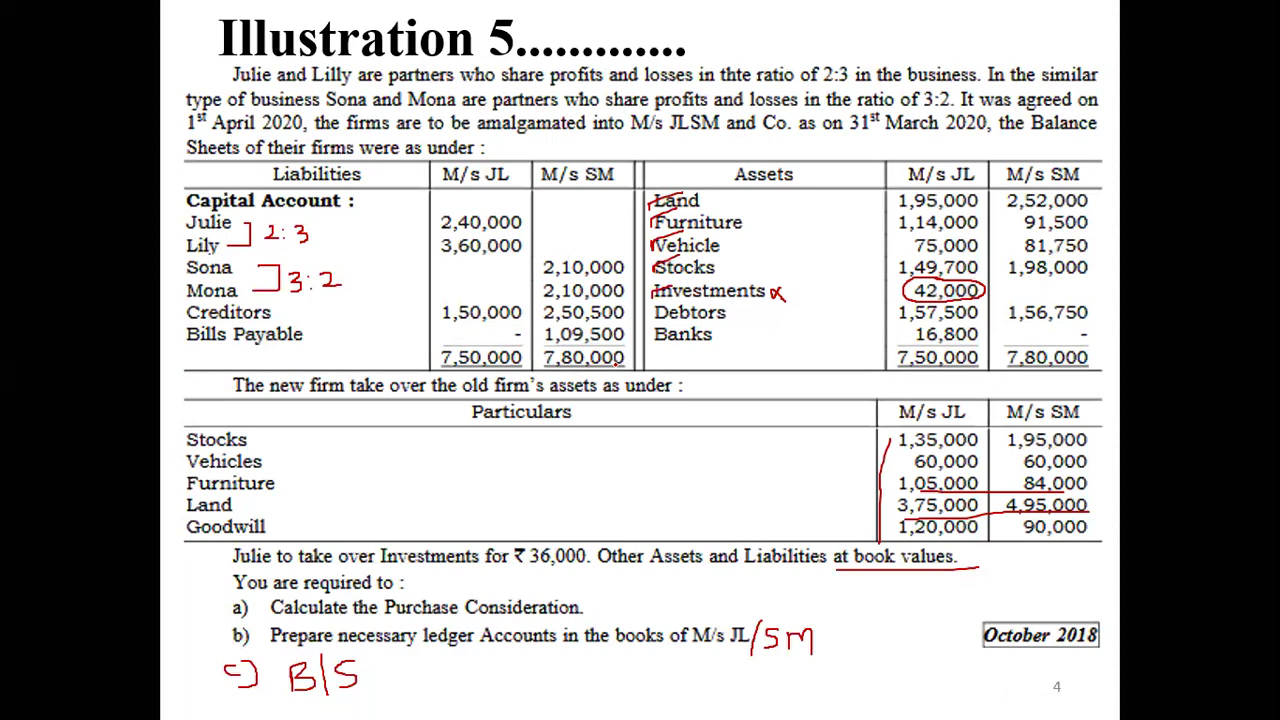
pyautogui.hotkey('alt', 'Tab')
pyautogui.press('Left')
pyautogui.press('Left')
pyautogui.press('Left')
pyautogui.press('Left')
pyautogui.press('Left')
pyautogui.press('Left')
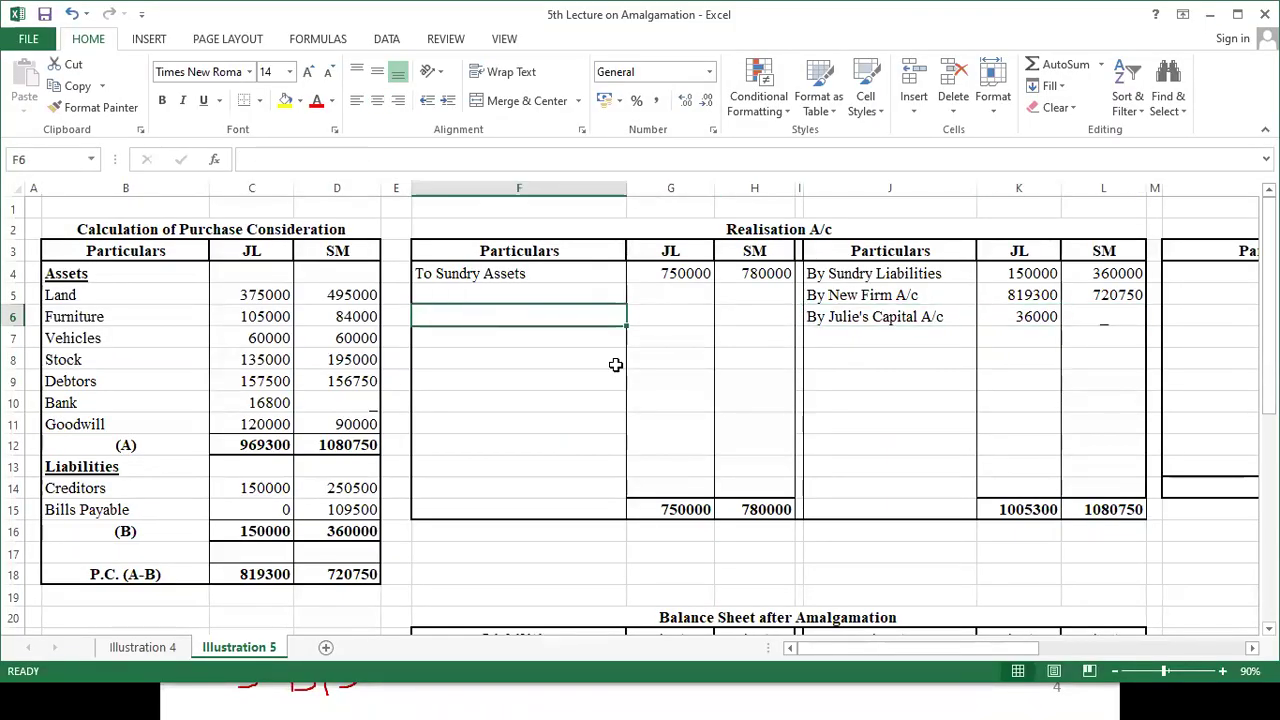
pyautogui.press('Down')
pyautogui.press('Down')
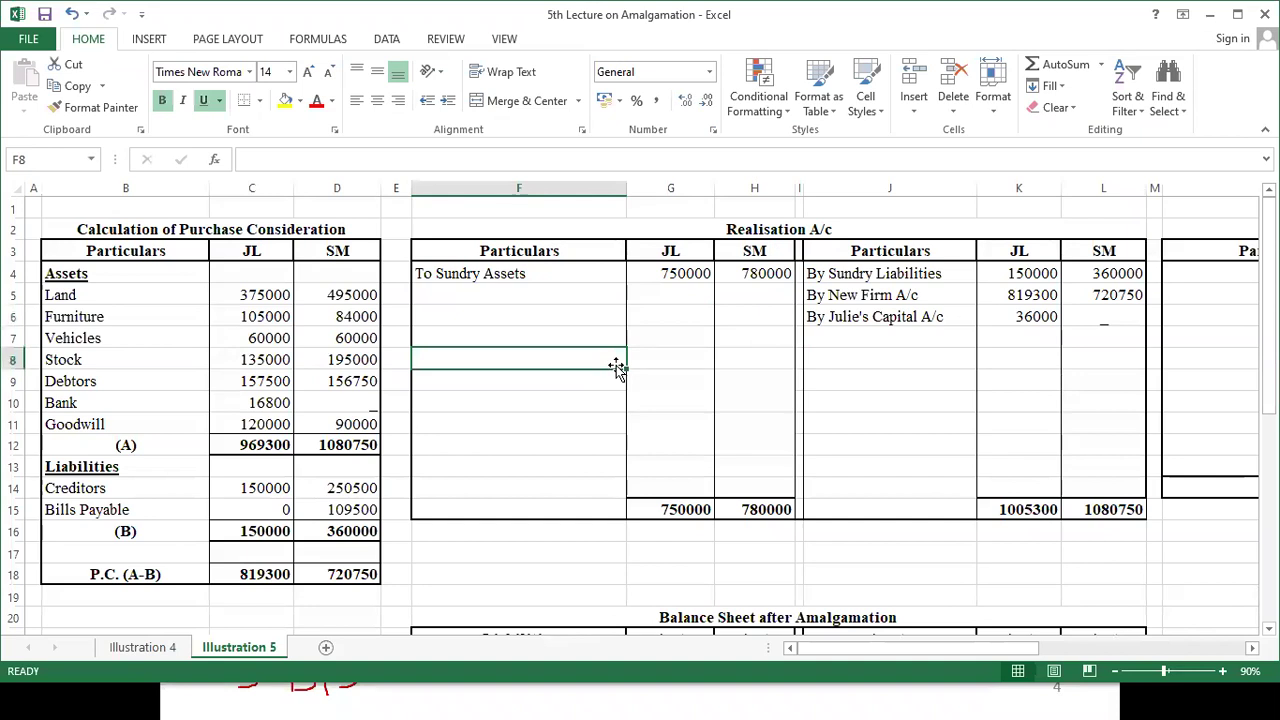
pyautogui.write('T')
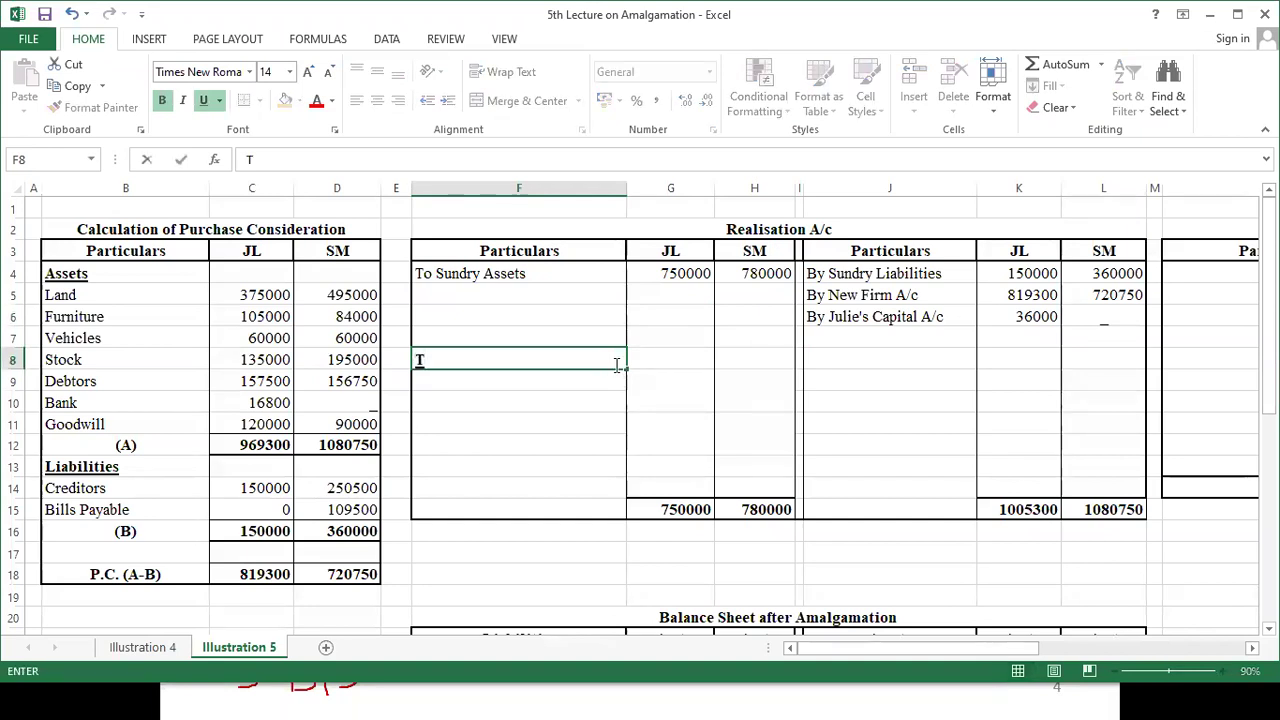
pyautogui.write('o Partner')
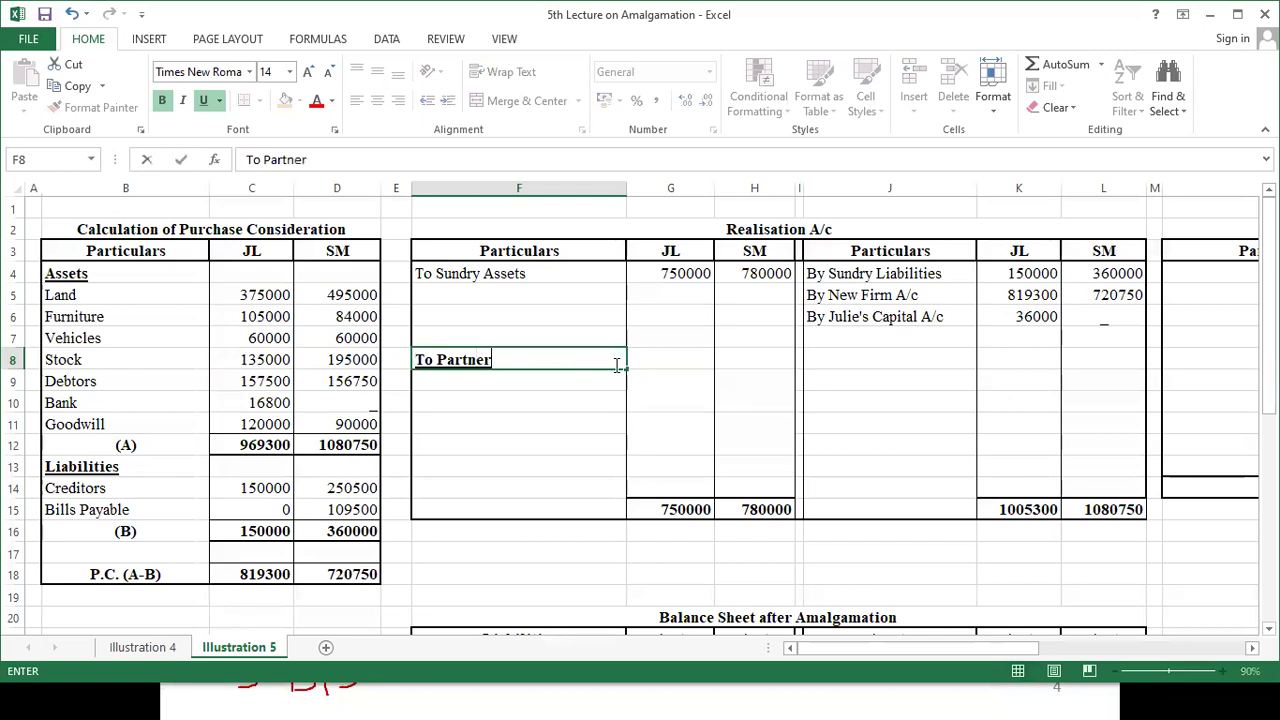
pyautogui.write("'s Capital ")
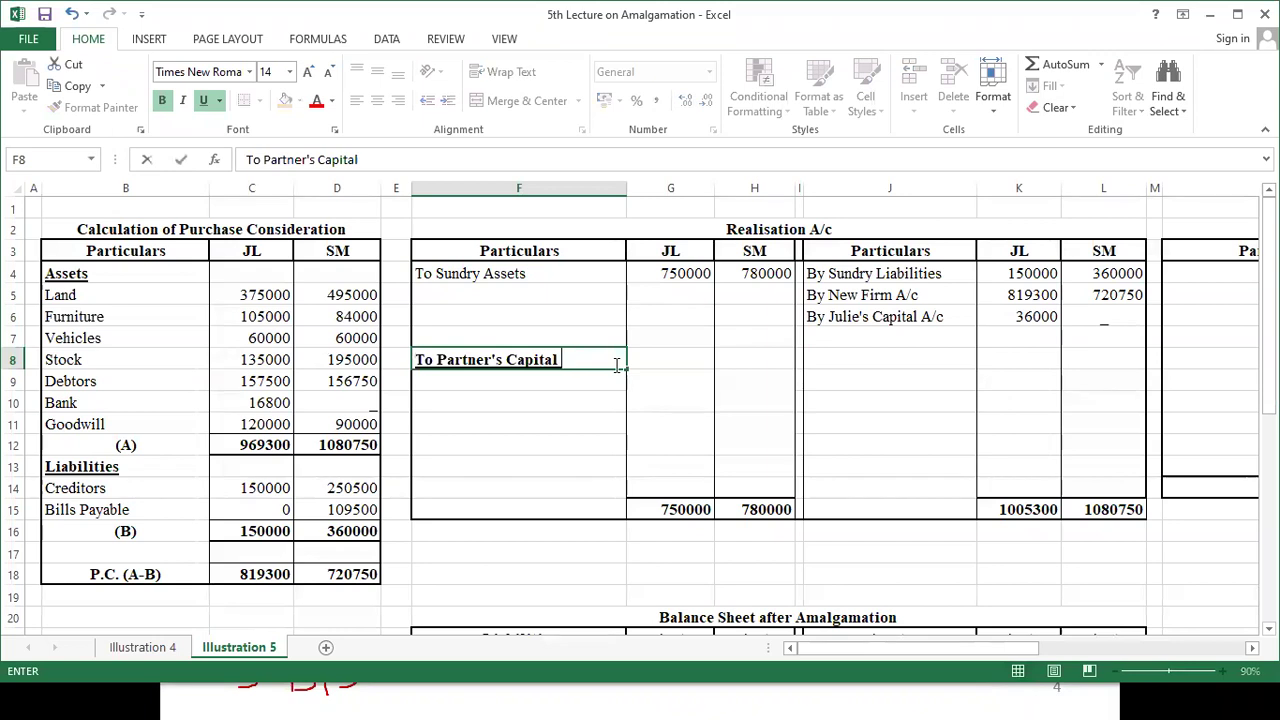
pyautogui.write('A/c')
pyautogui.press('Return')
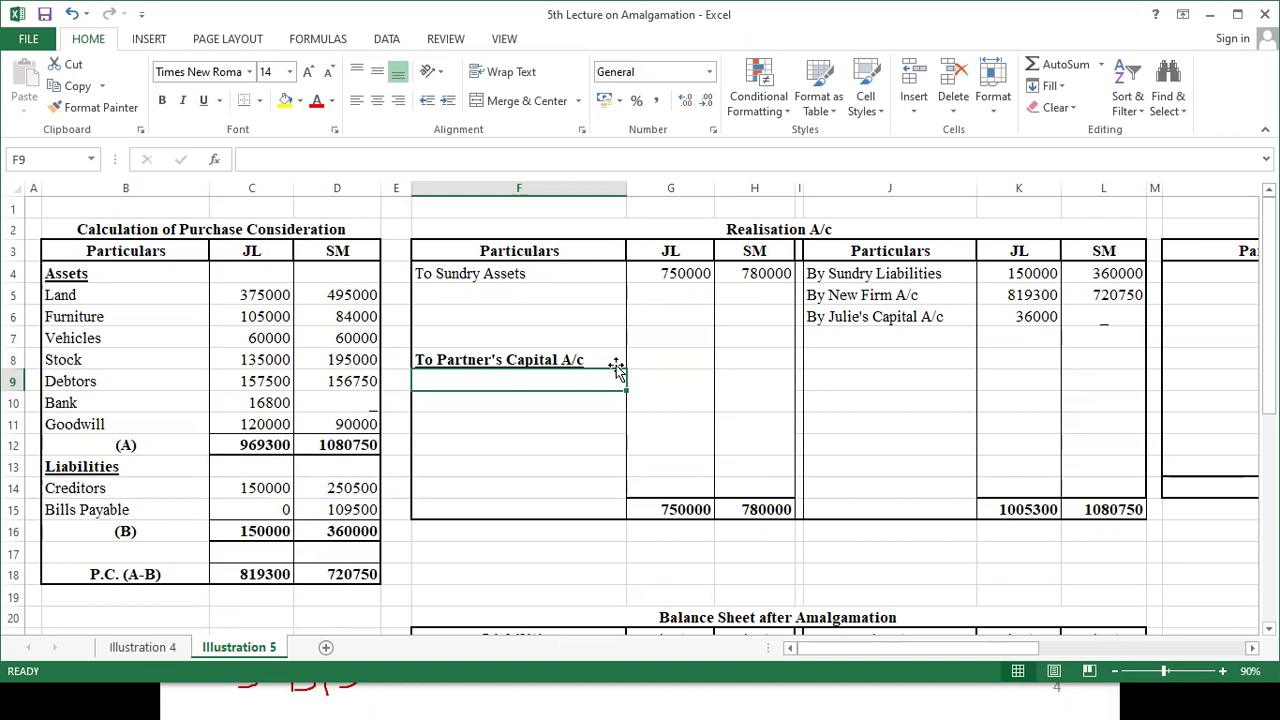
# - List the four partners' first names in F9 to F12 under the Partner's Capital A/c heading, JL's partners before SM's
pyautogui.write('Julie')
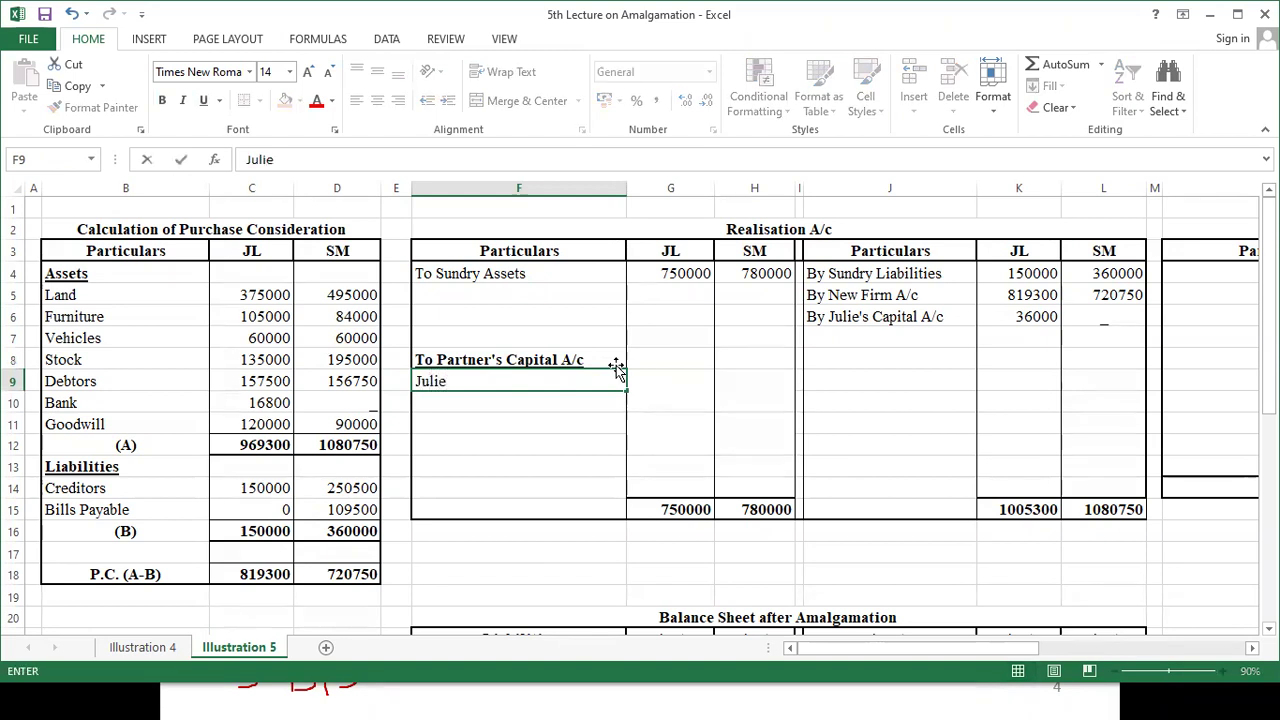
pyautogui.press('Return')
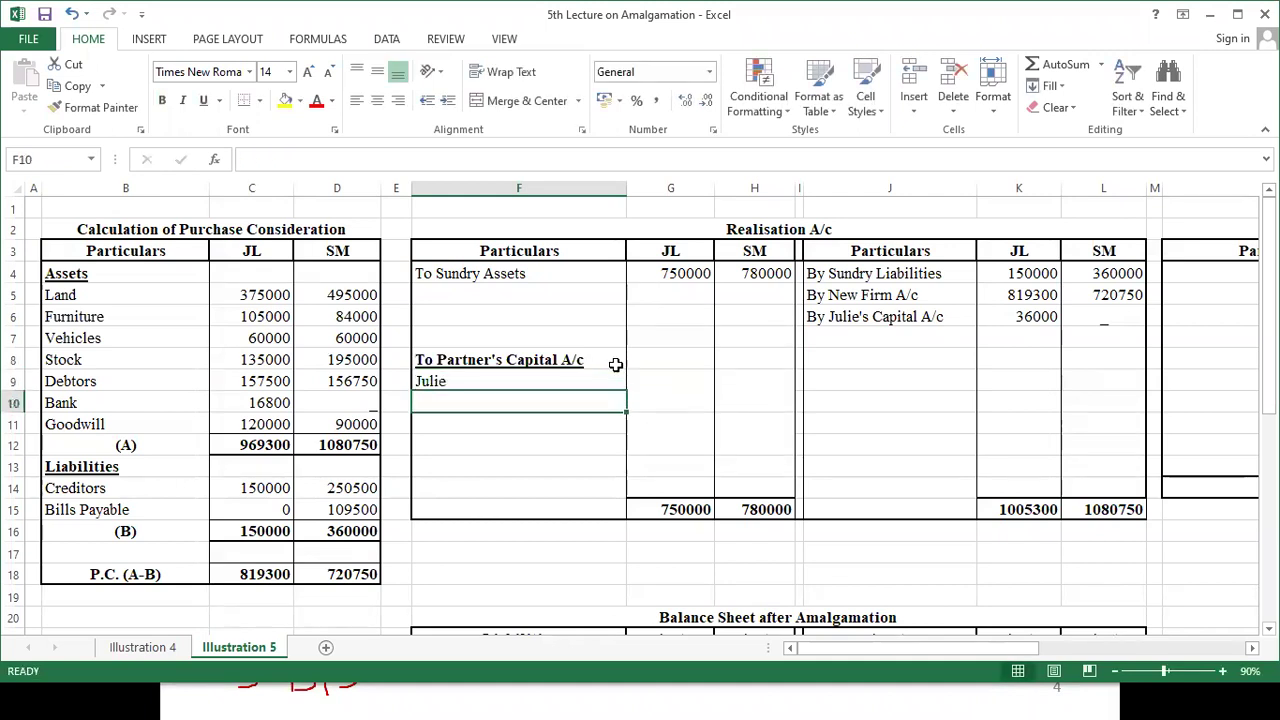
pyautogui.write('Lily')
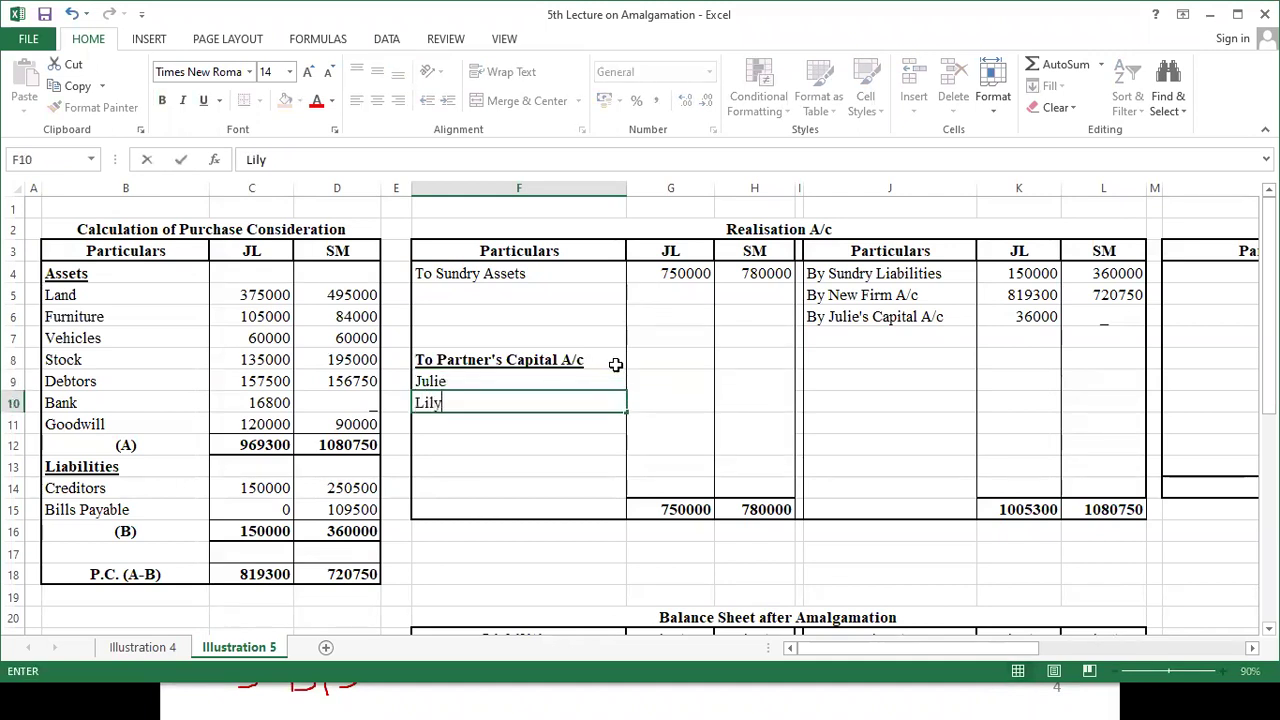
pyautogui.press('Return')
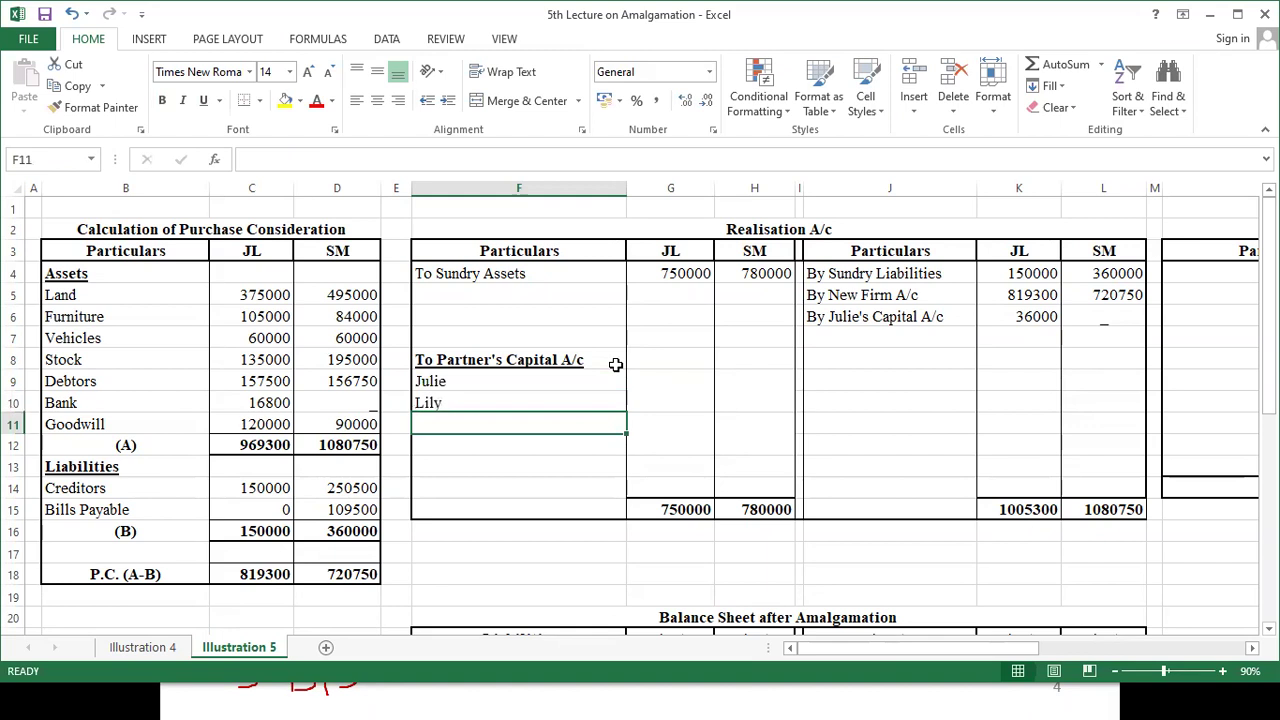
pyautogui.write('Sona')
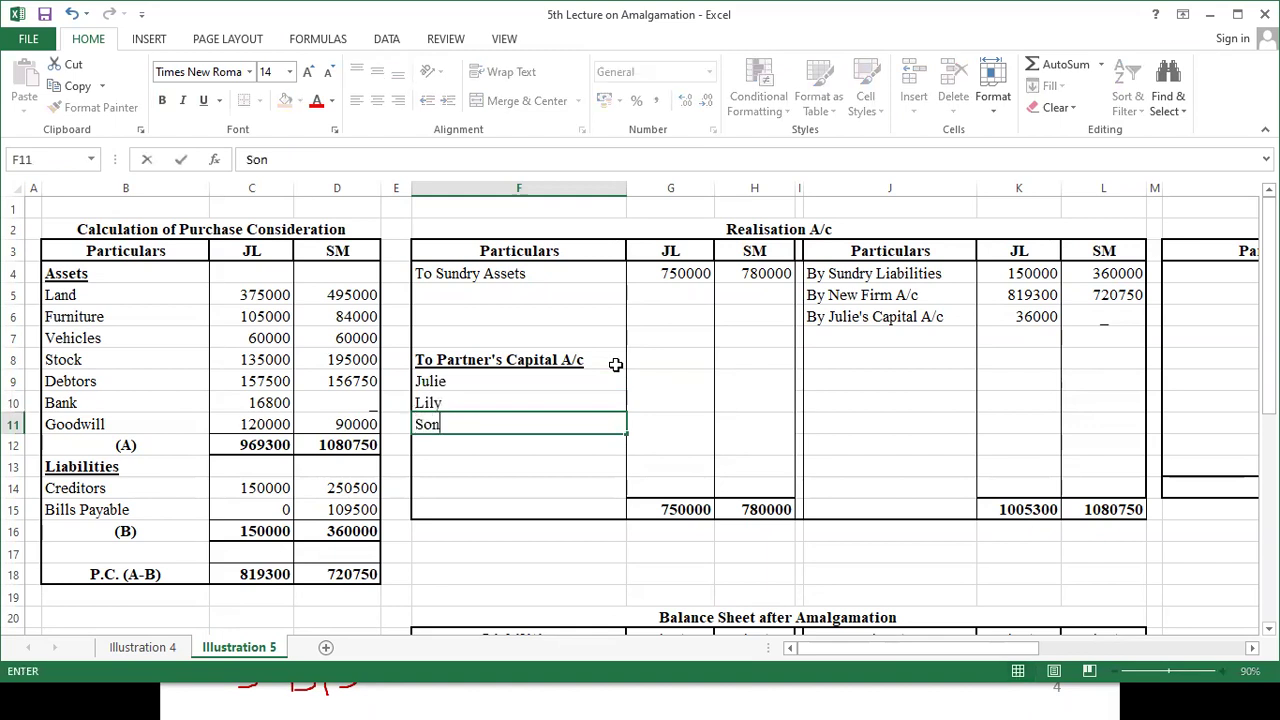
pyautogui.press('Return')
pyautogui.write('Mona')
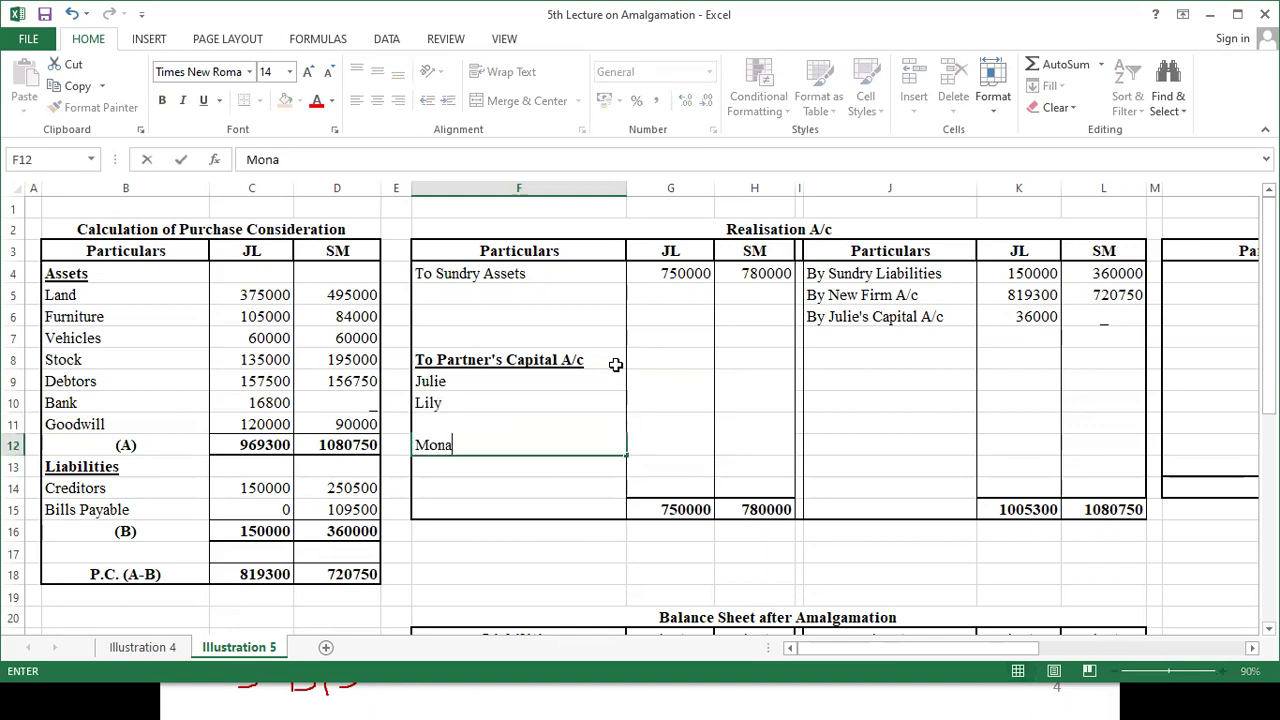
pyautogui.press('Tab')
# - Calculate JL's realisation profit in merged cell G9 with the formula =K15-750000
pyautogui.press('Up')
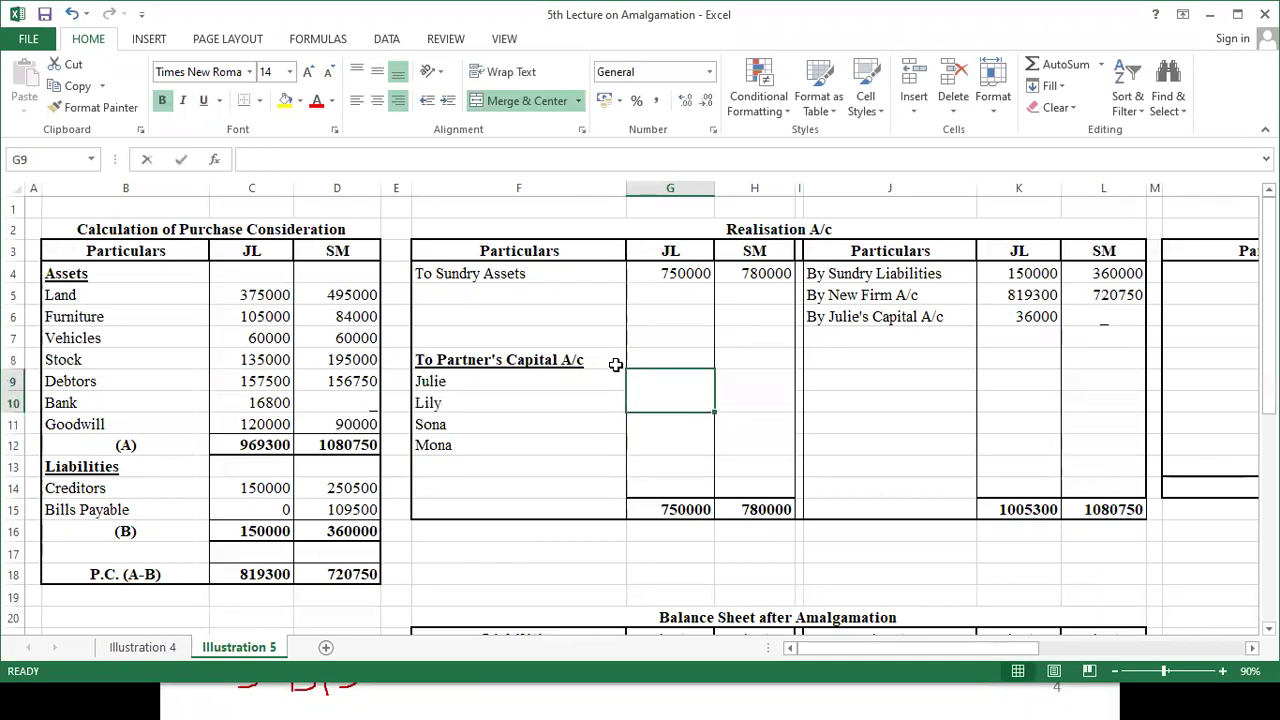
pyautogui.write('=')
pyautogui.press('Right')
pyautogui.press('Right')
pyautogui.press('Right')
pyautogui.press('Right')
pyautogui.press('Down')
pyautogui.press('Down')
pyautogui.press('Down')
pyautogui.press('Down')
pyautogui.press('Down')
pyautogui.press('Down')
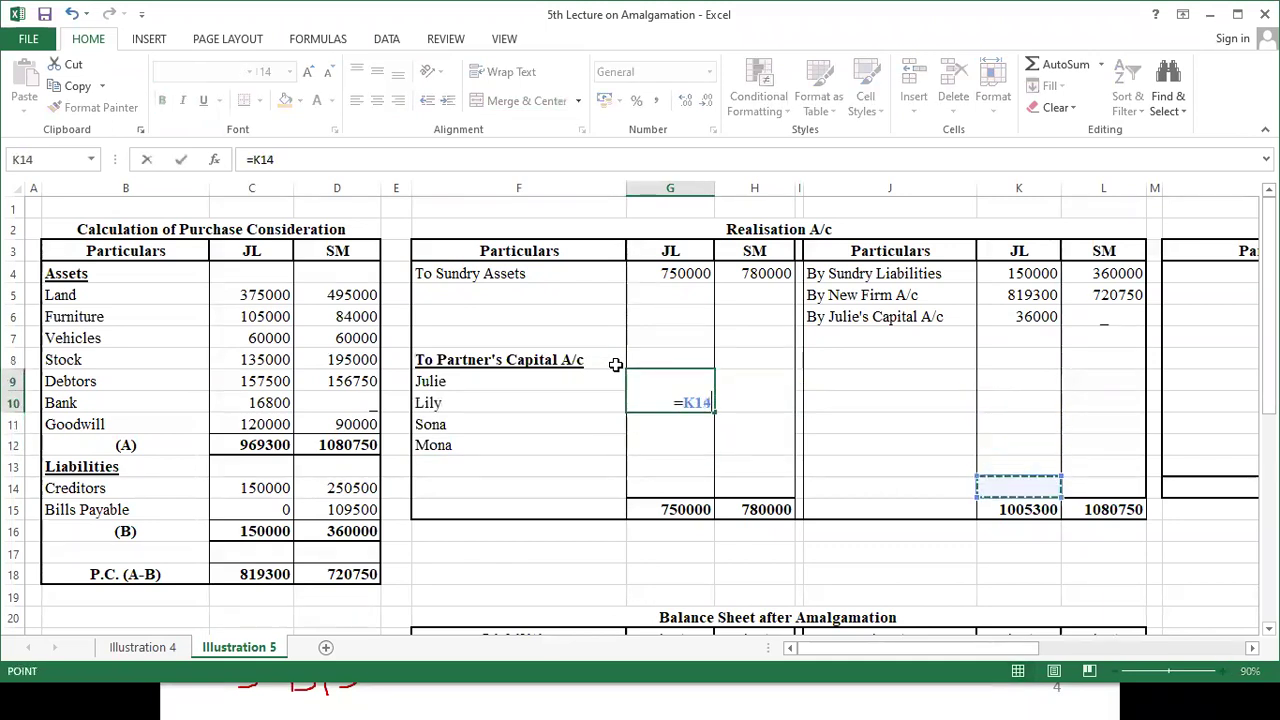
pyautogui.write('-')
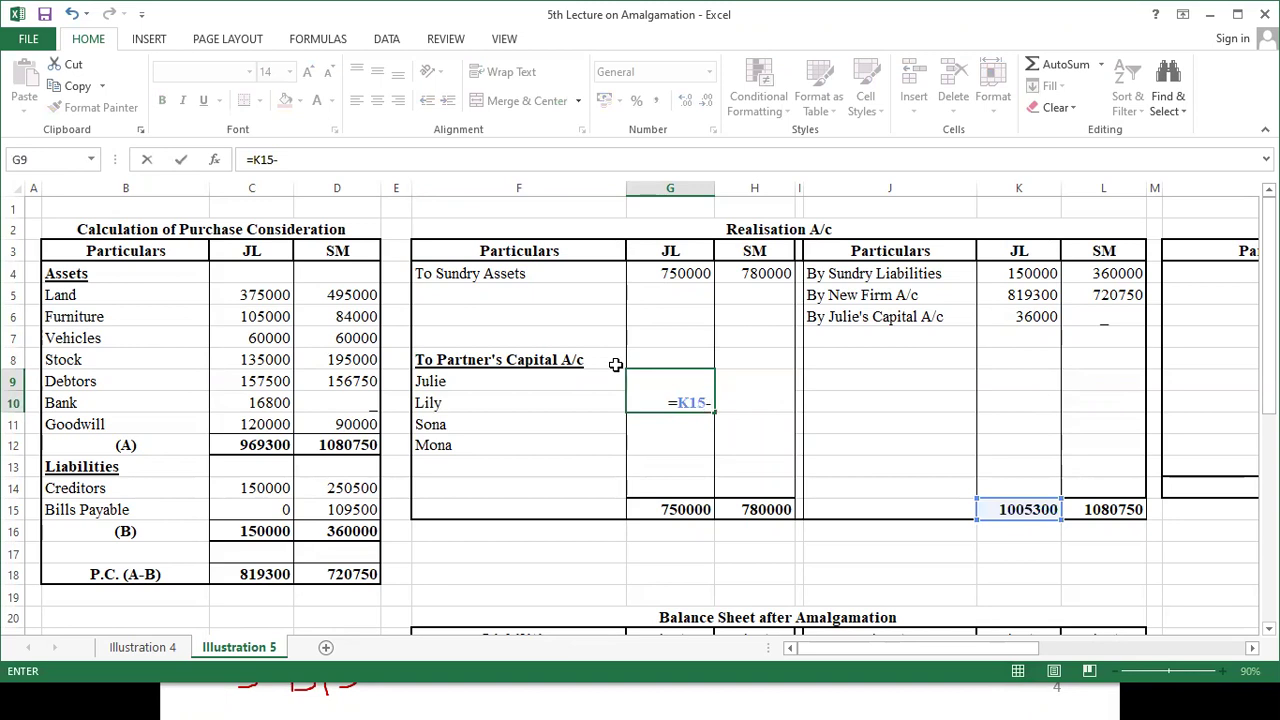
pyautogui.write('75')
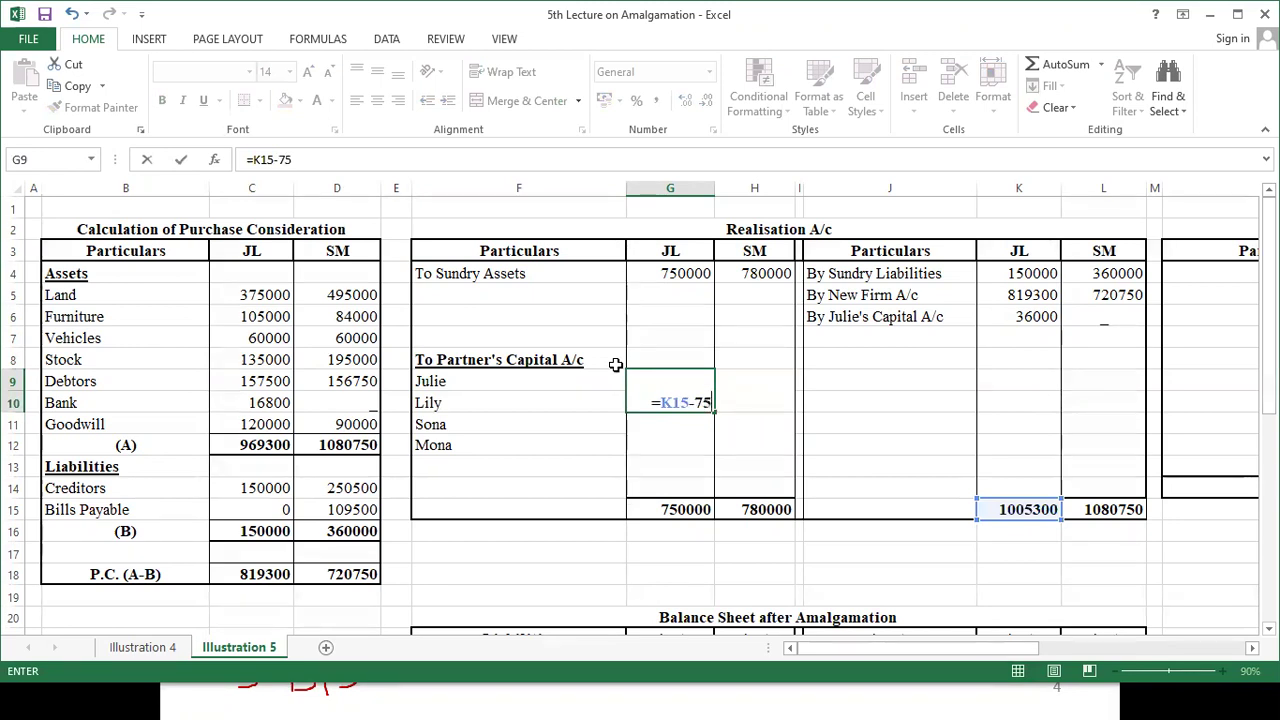
pyautogui.write('0000')
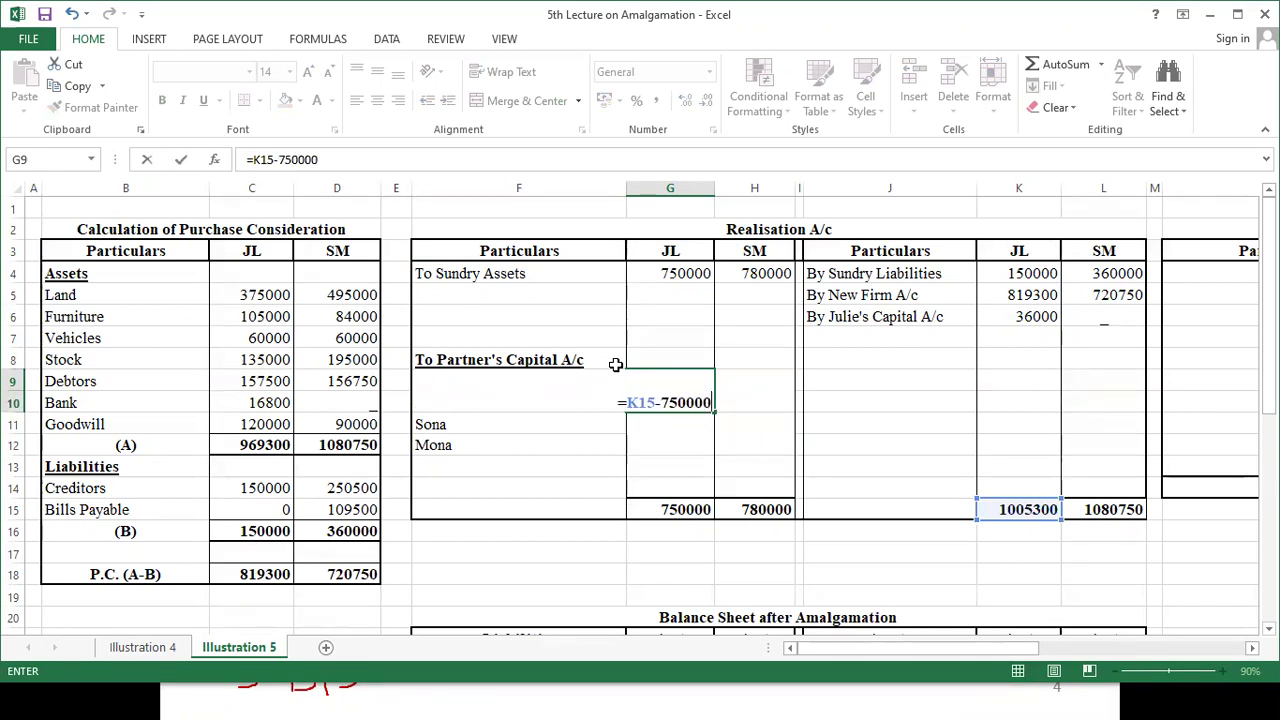
pyautogui.press('Return')
# - Calculate SM's realisation profit in merged cell H11 with the formula =L15-780000
pyautogui.press('Up')
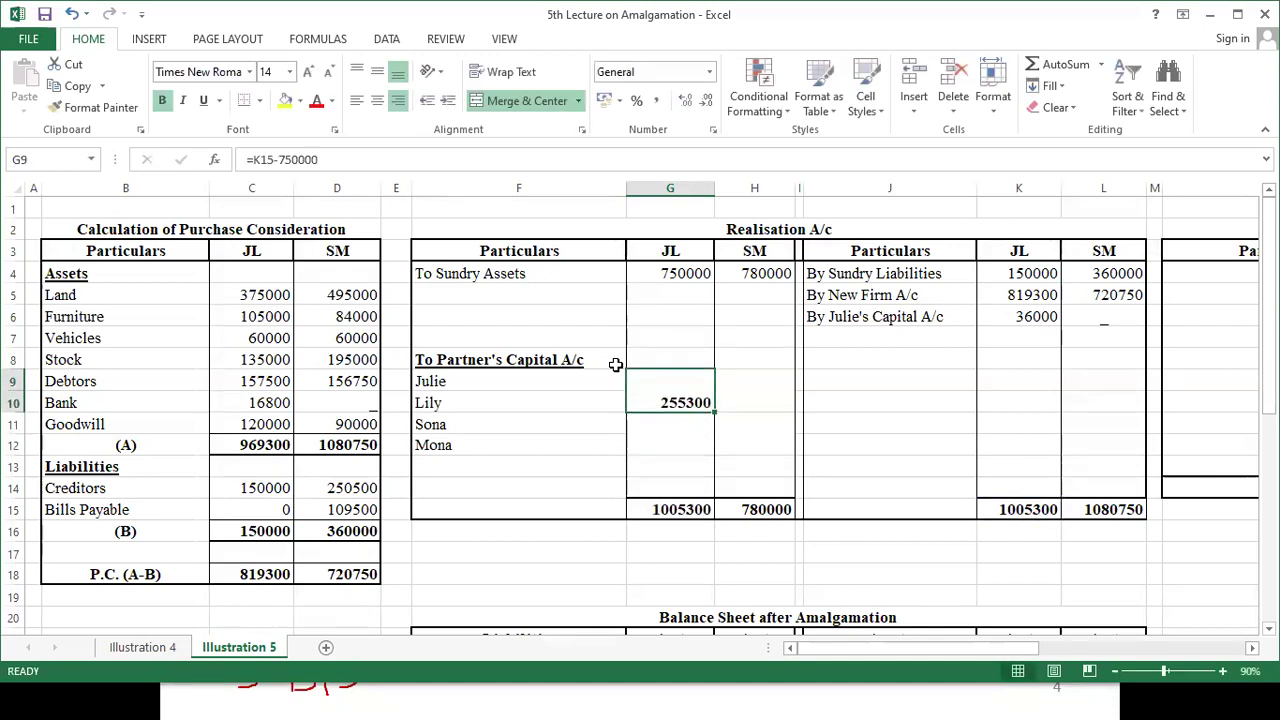
pyautogui.press('Right')
pyautogui.press('Down')
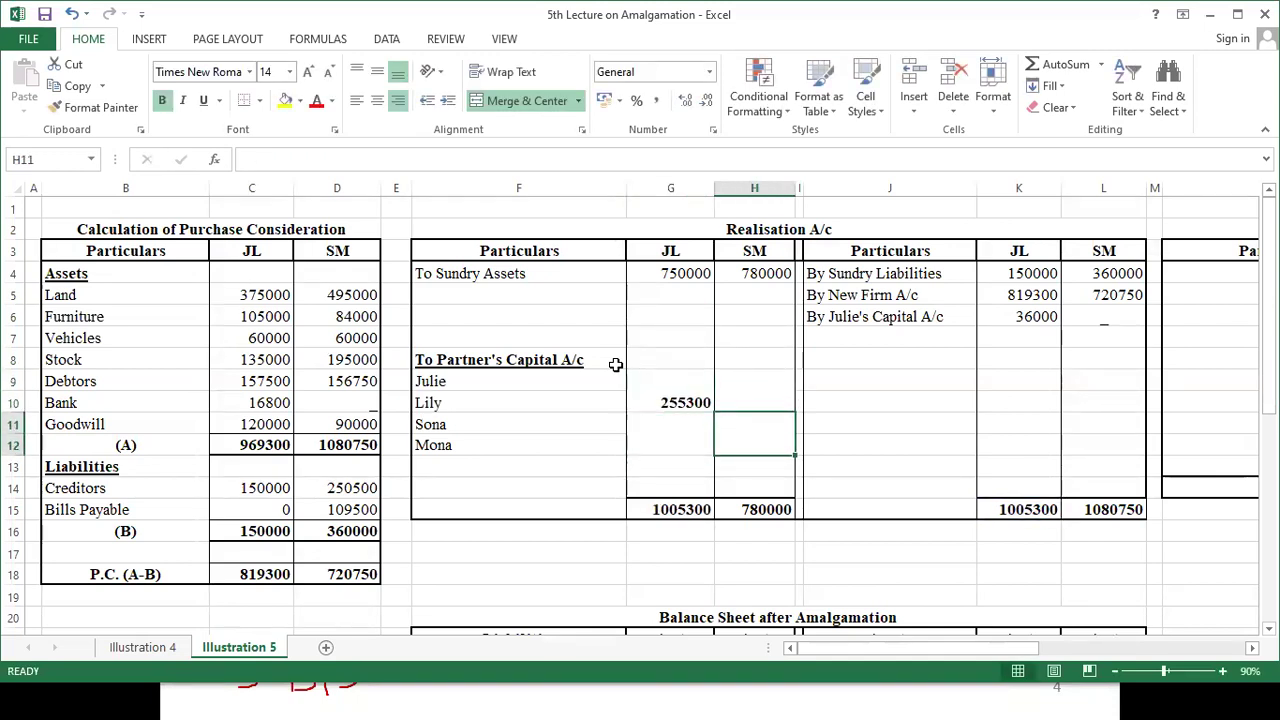
pyautogui.write('=')
pyautogui.press('Right')
pyautogui.press('Right')
pyautogui.press('Right')
pyautogui.press('Right')
pyautogui.press('Down')
pyautogui.press('Down')
pyautogui.press('Down')
pyautogui.press('Down')
pyautogui.write('-')
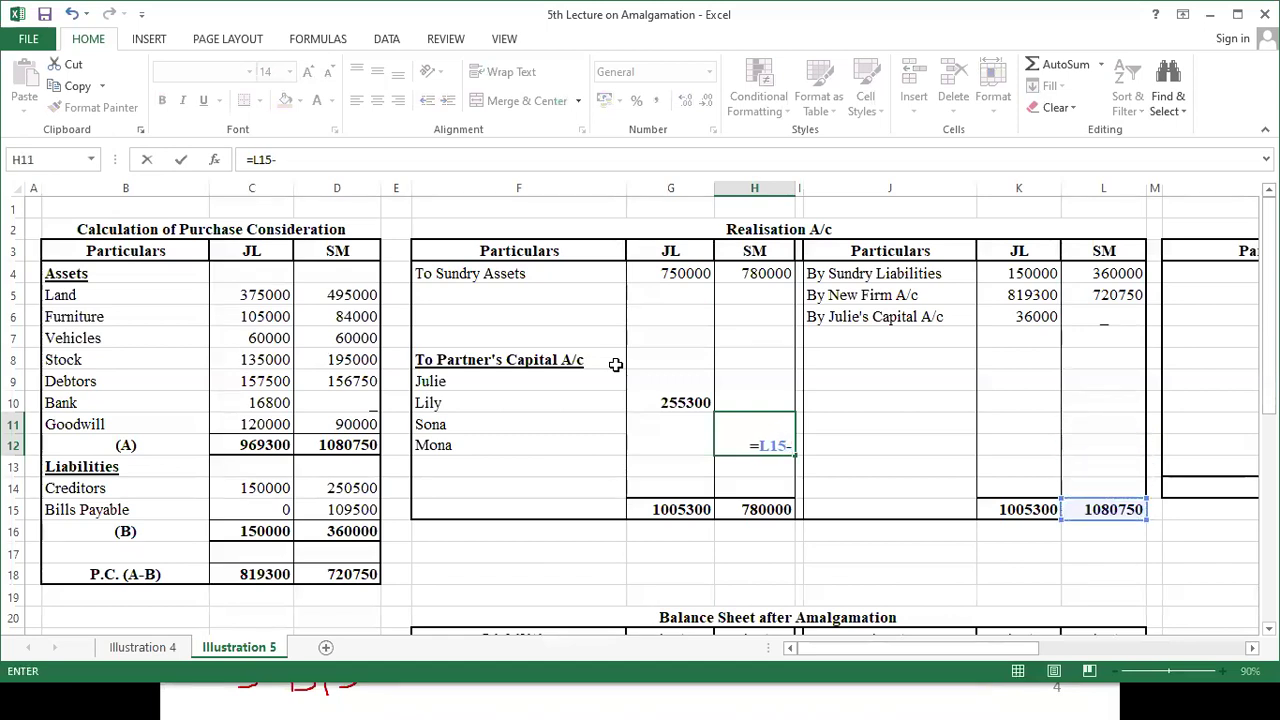
pyautogui.write('780000')
pyautogui.press('Return')
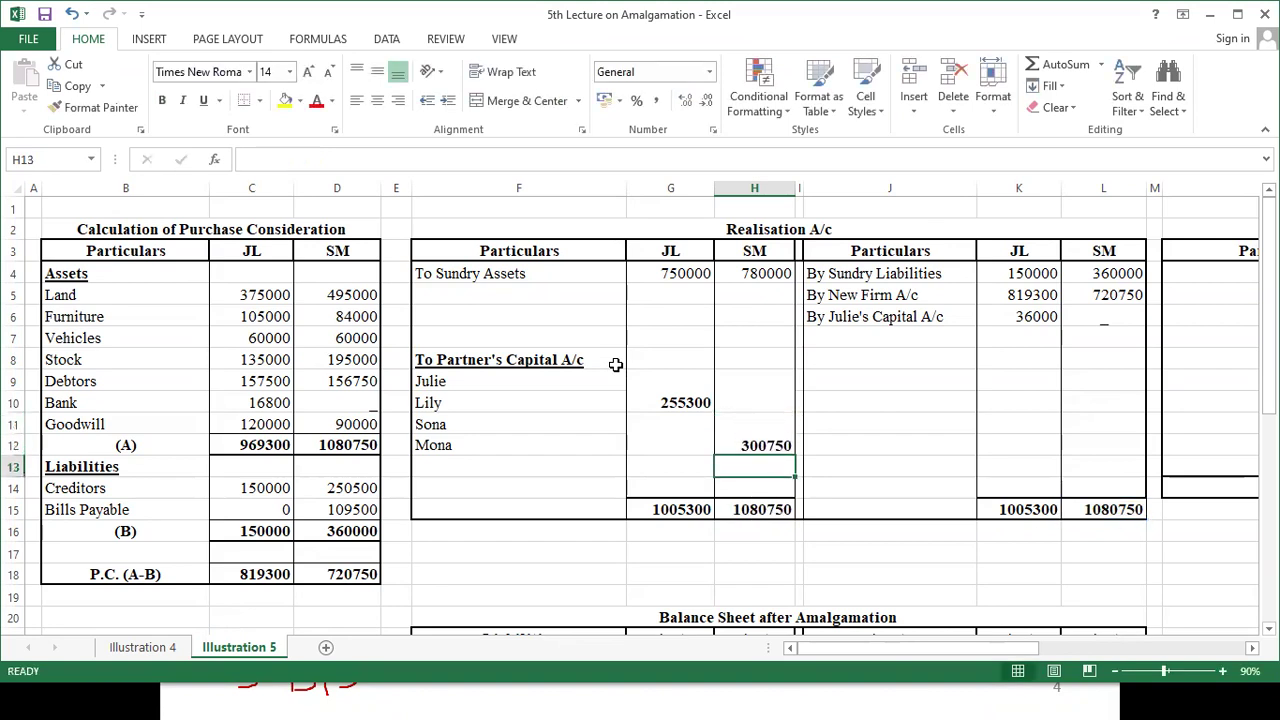
# - Enter underscores as nil amounts in H9 for SM and G11 for JL
pyautogui.press('Up')
pyautogui.press('Left')
pyautogui.press('Left')
pyautogui.press('Up')
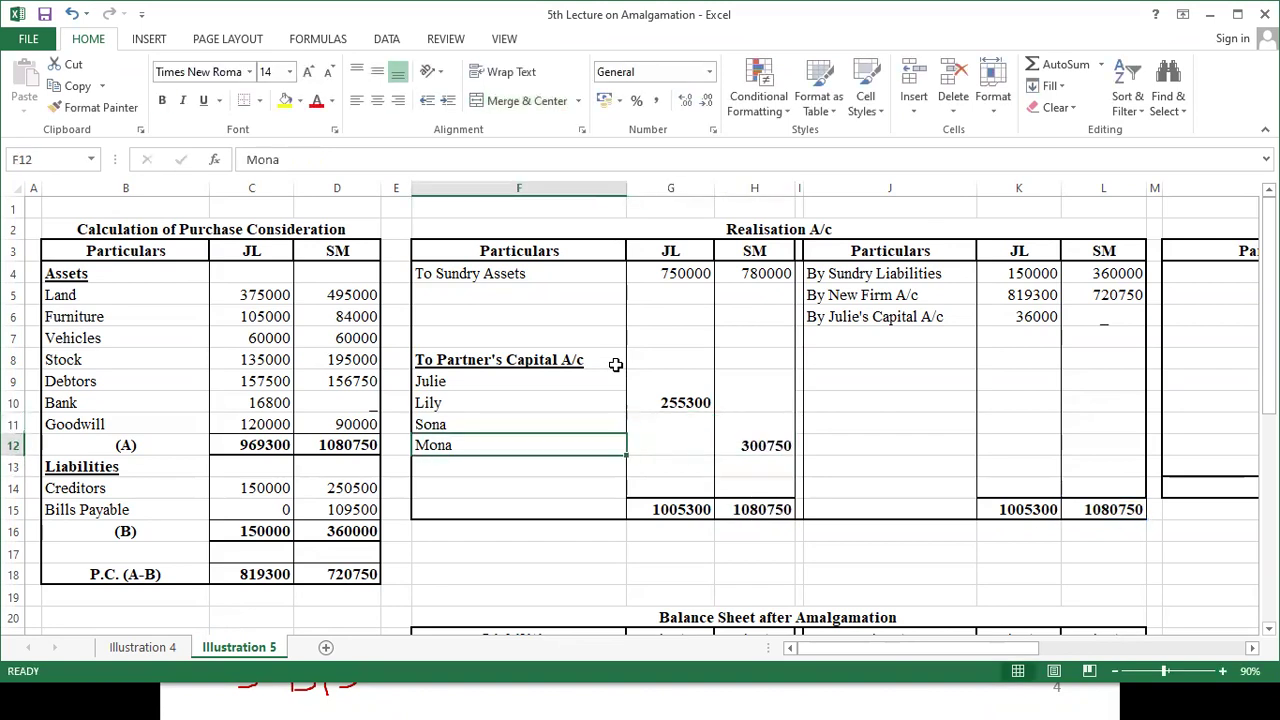
pyautogui.press('Right')
pyautogui.press('Right')
pyautogui.press('Up')
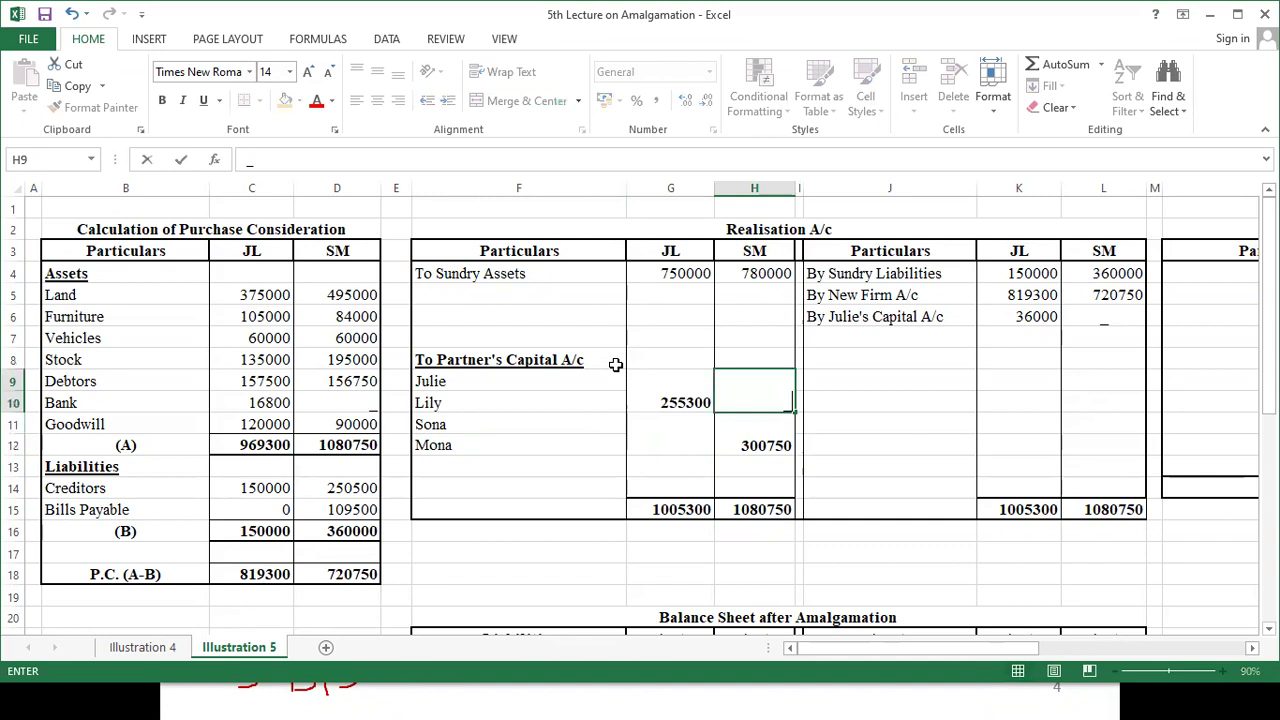
pyautogui.press('Down')
pyautogui.press('Left')
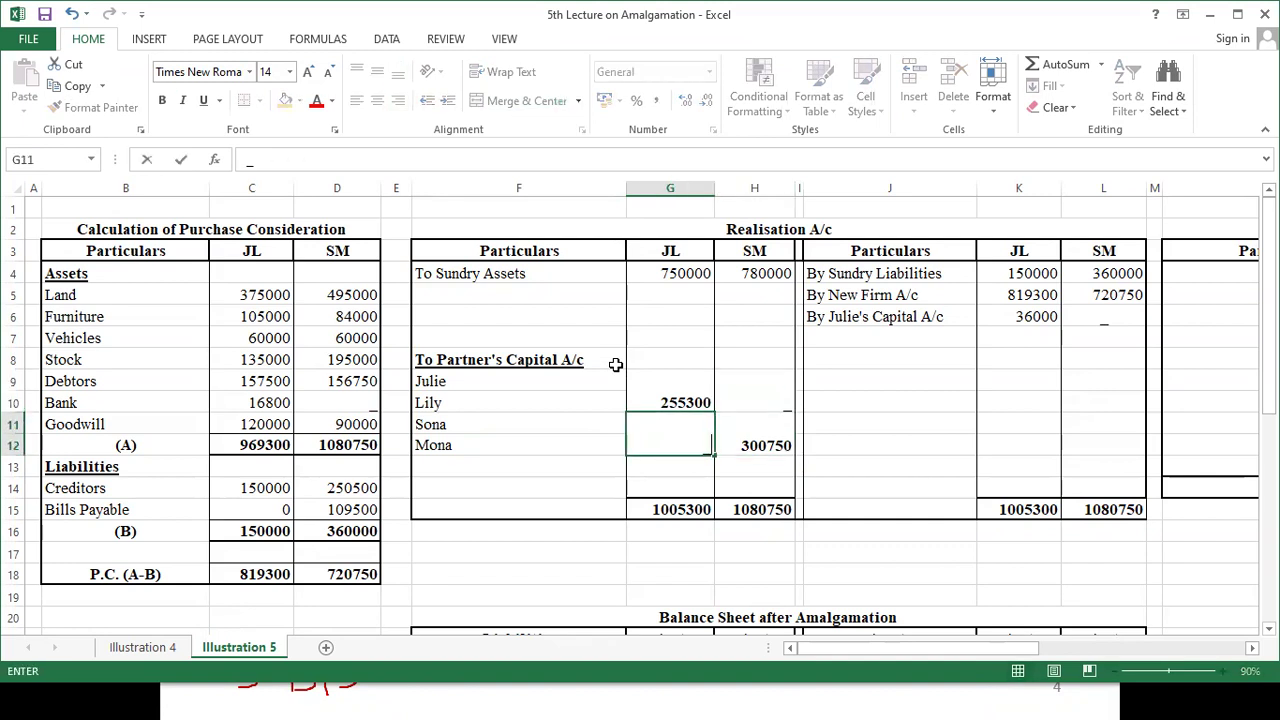
pyautogui.press('Left')
pyautogui.press('Right')
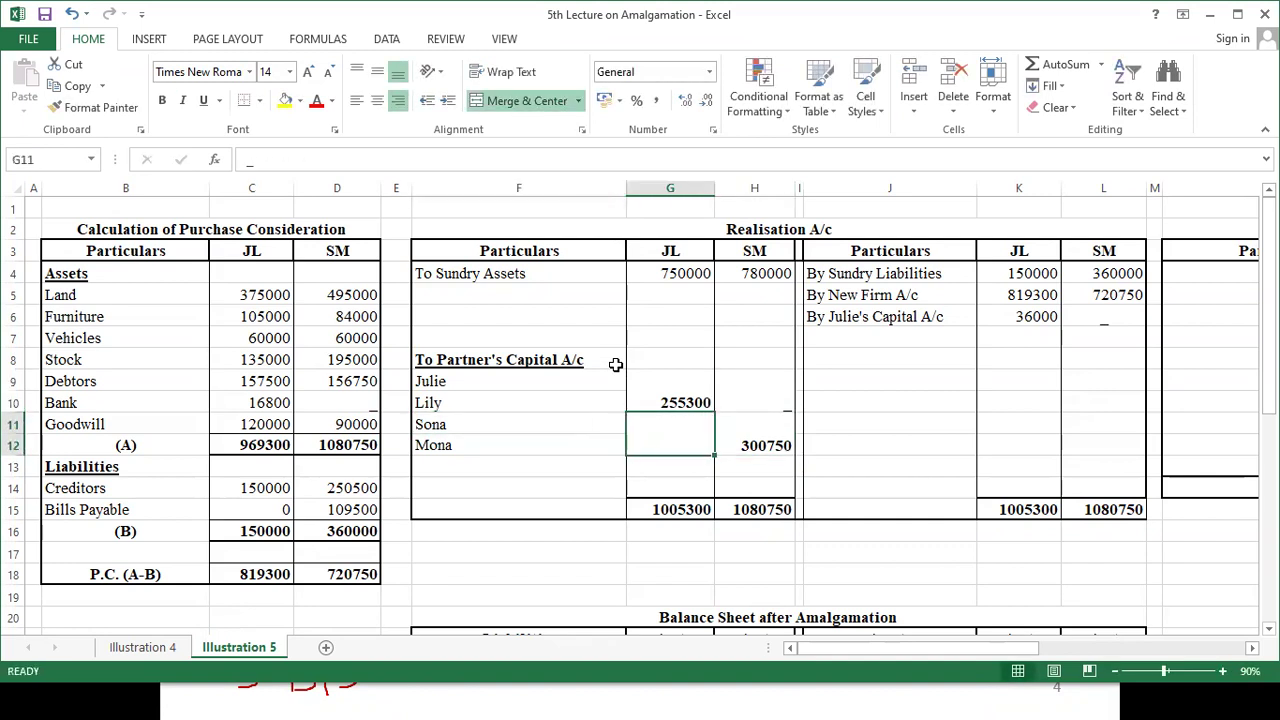
# - Check the partners' profit-sharing ratios in the Illustration 5 slide, then divide JL's realisation profit by 5 in F17 of the workbook
pyautogui.press('Down')
pyautogui.press('Down')
pyautogui.press('Down')
pyautogui.press('Down')
pyautogui.press('Down')
pyautogui.press('Left')
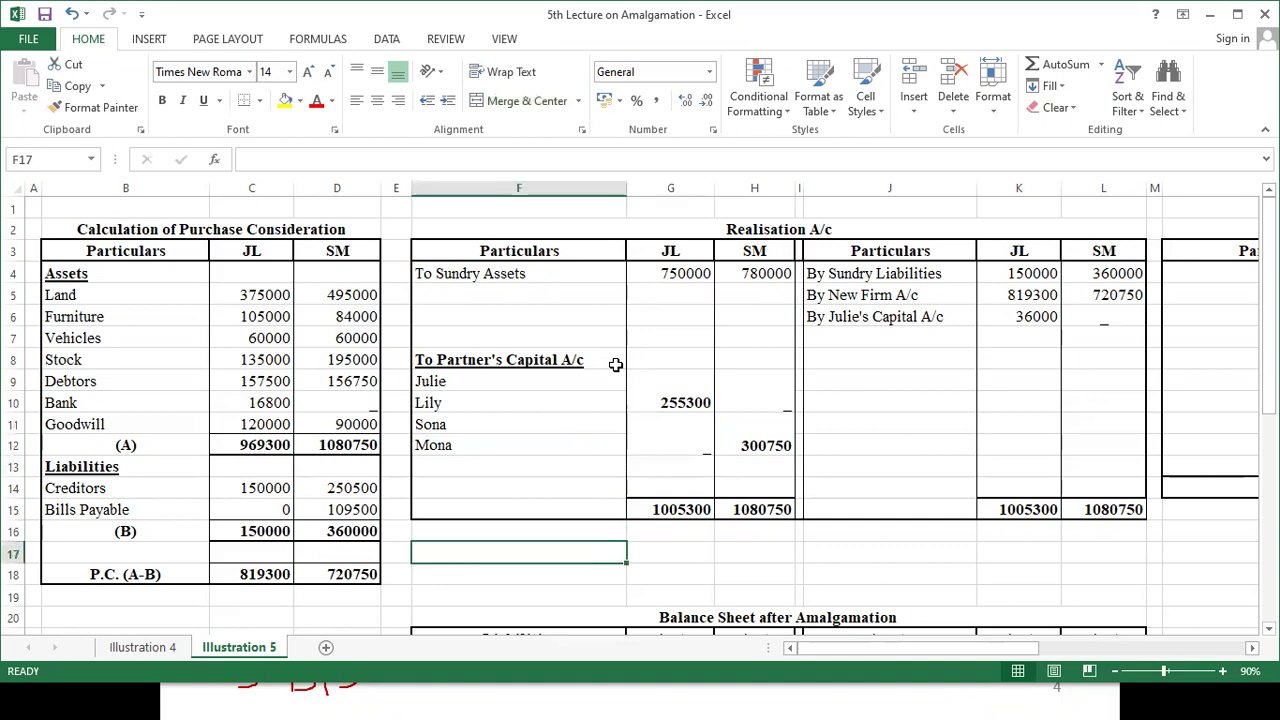
pyautogui.hotkey('alt', 'Tab')
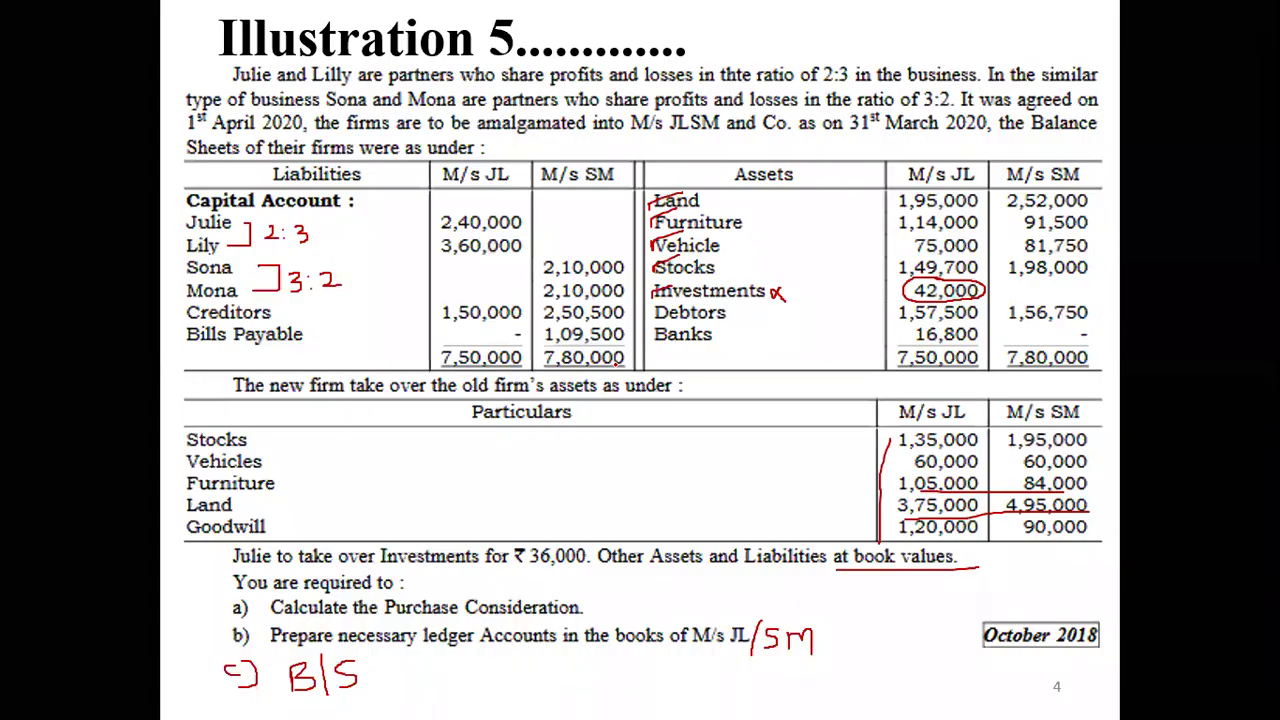
pyautogui.hotkey('alt', 'Tab')
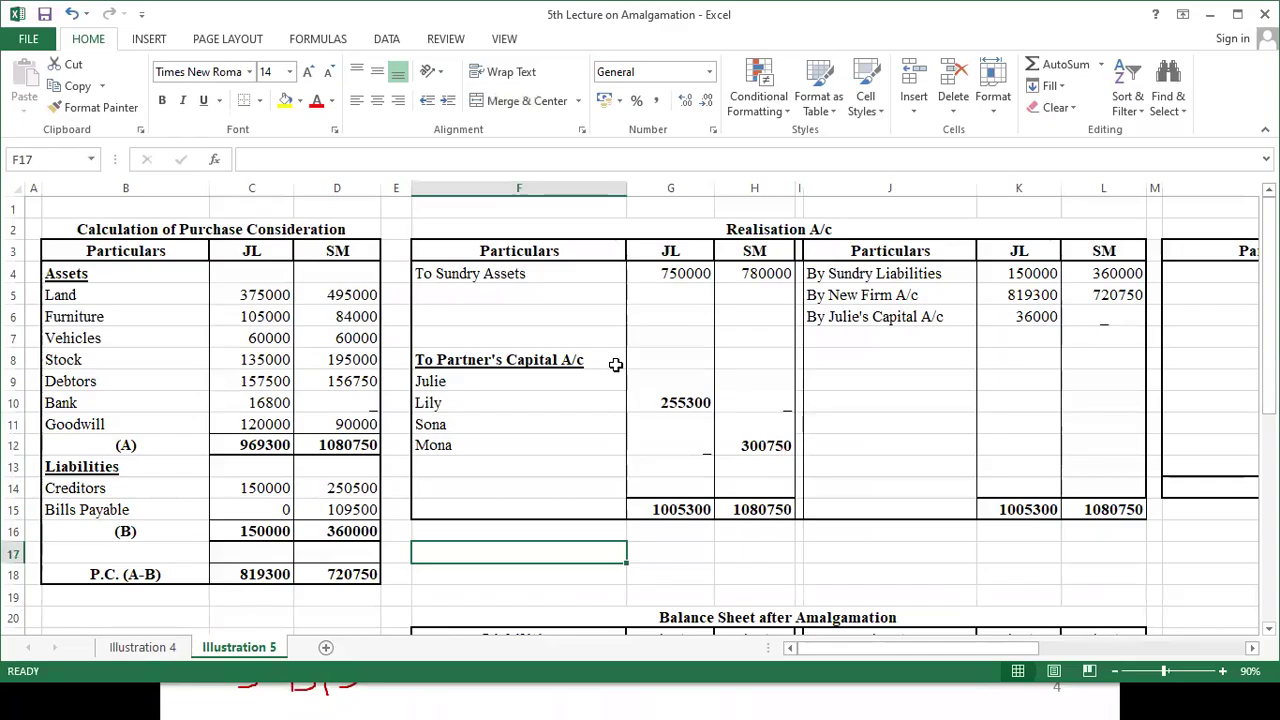
pyautogui.write('=')
pyautogui.press('Right')
pyautogui.press('Right')
pyautogui.press('Up')
pyautogui.press('Up')
pyautogui.press('Up')
pyautogui.press('Up')
pyautogui.press('Up')
pyautogui.press('Up')
pyautogui.press('Up')
pyautogui.press('Up')
pyautogui.press('Up')
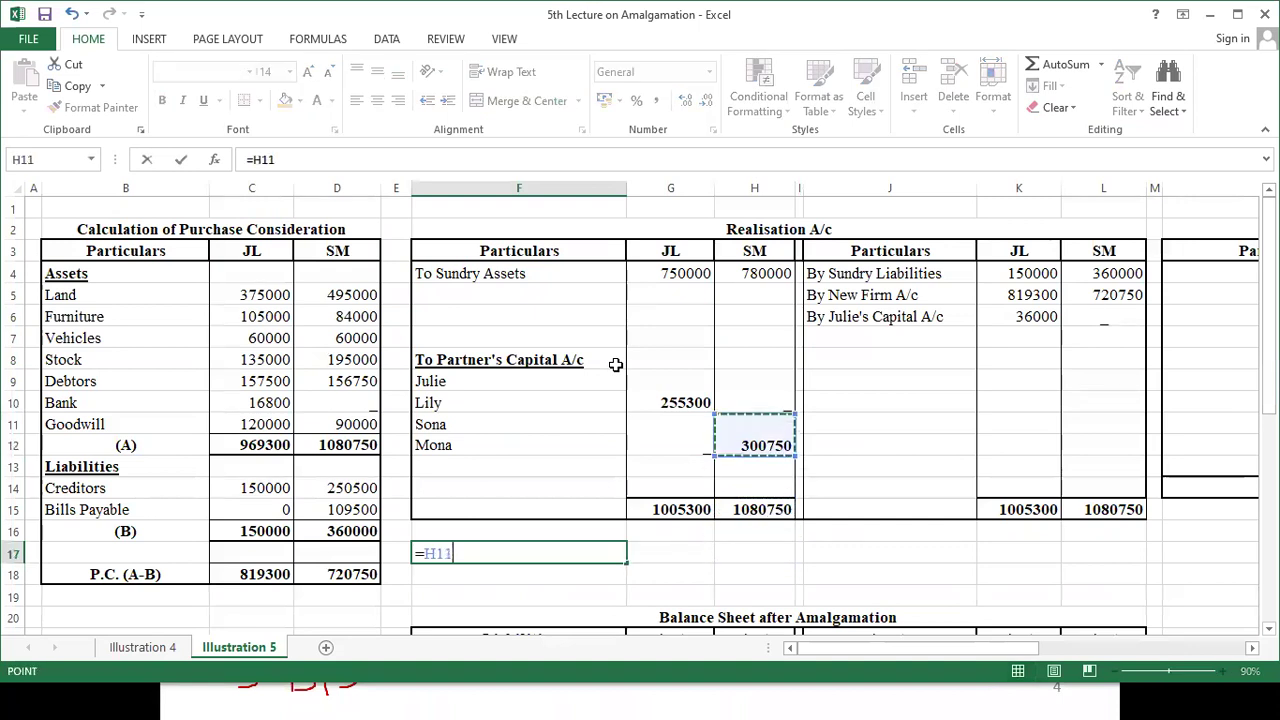
pyautogui.press('Down')
pyautogui.press('Left')
pyautogui.write('/5')
pyautogui.press('Tab')
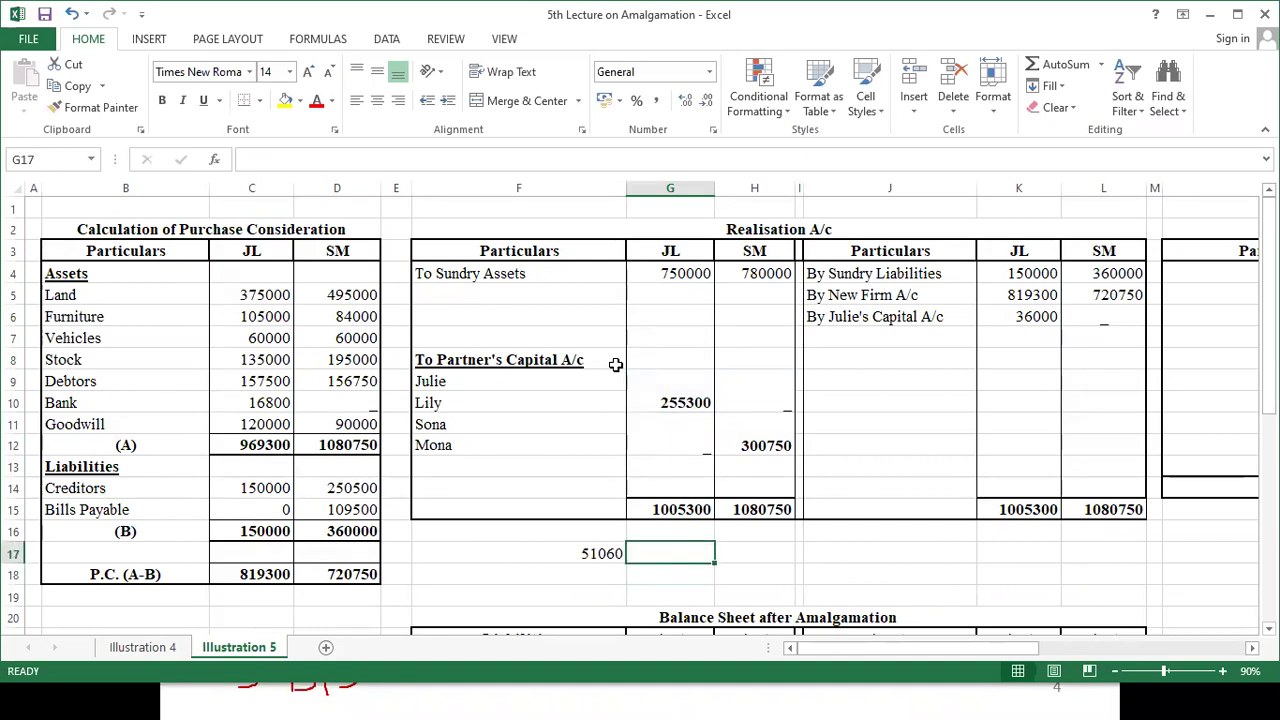
# - Calculate the two-fifths share of JL's profit in G17 with the formula =F17*2
pyautogui.write('=')
pyautogui.press('Left')
pyautogui.write('*')
pyautogui.write('2')
pyautogui.press('Return')
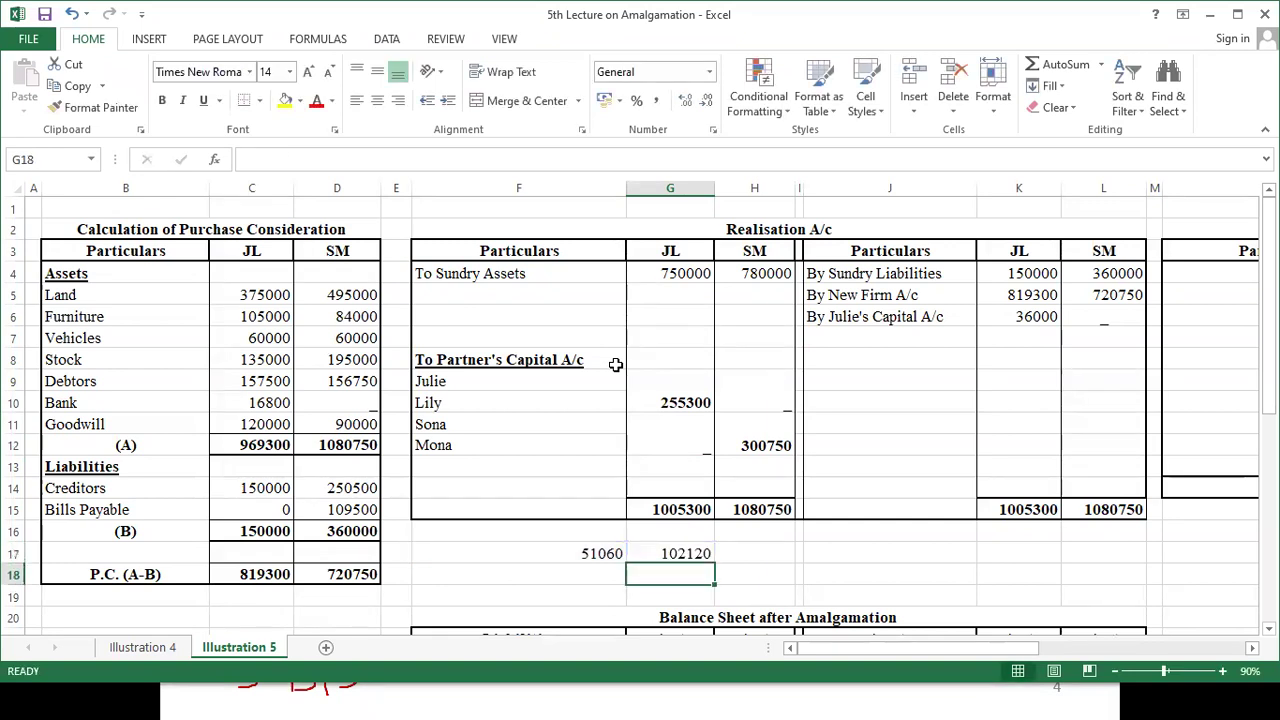
# - Calculate the three-fifths share of JL's profit in H17 with the formula =F17*3
pyautogui.press('Up')
pyautogui.press('Right')
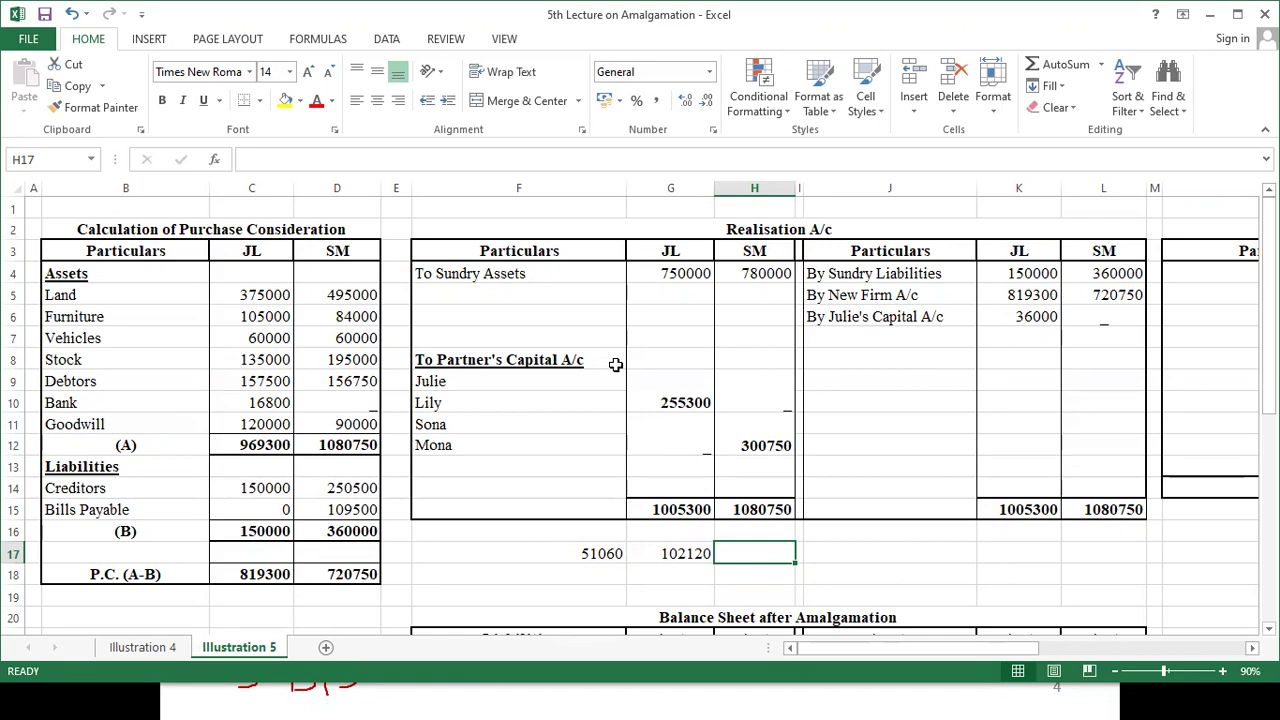
pyautogui.write('=')
pyautogui.press('Left')
pyautogui.press('Left')
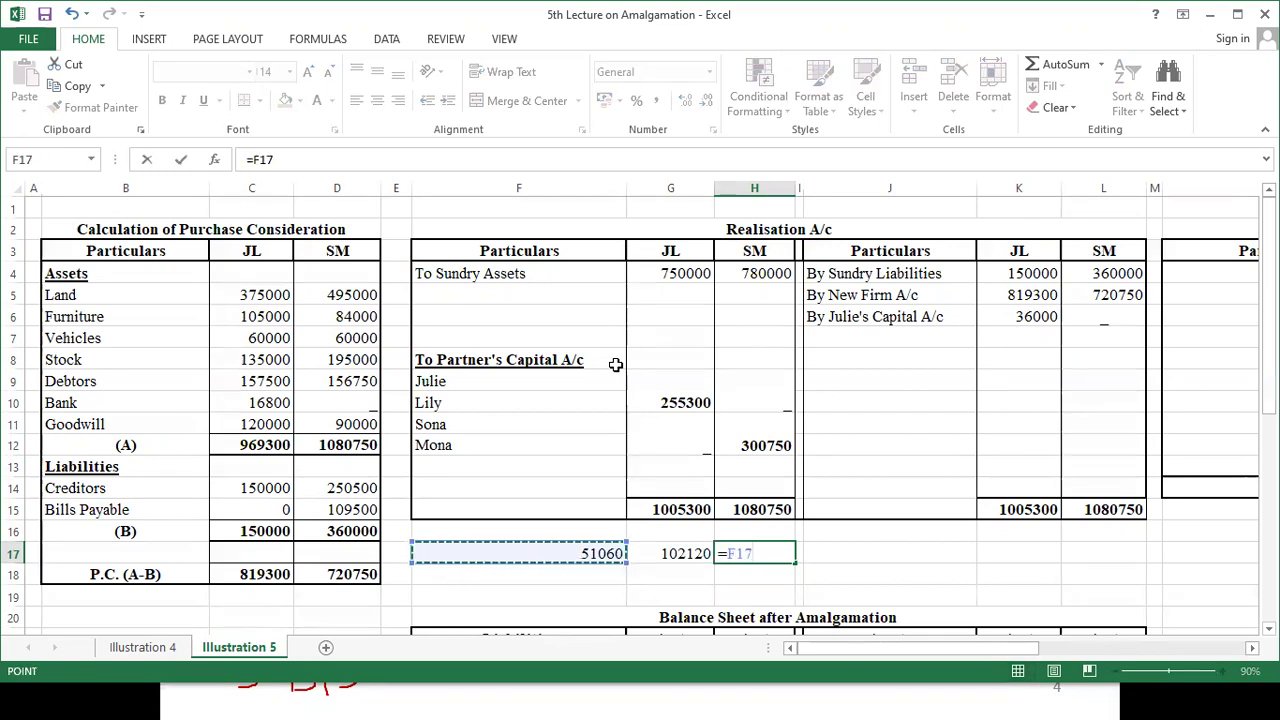
pyautogui.write('*3')
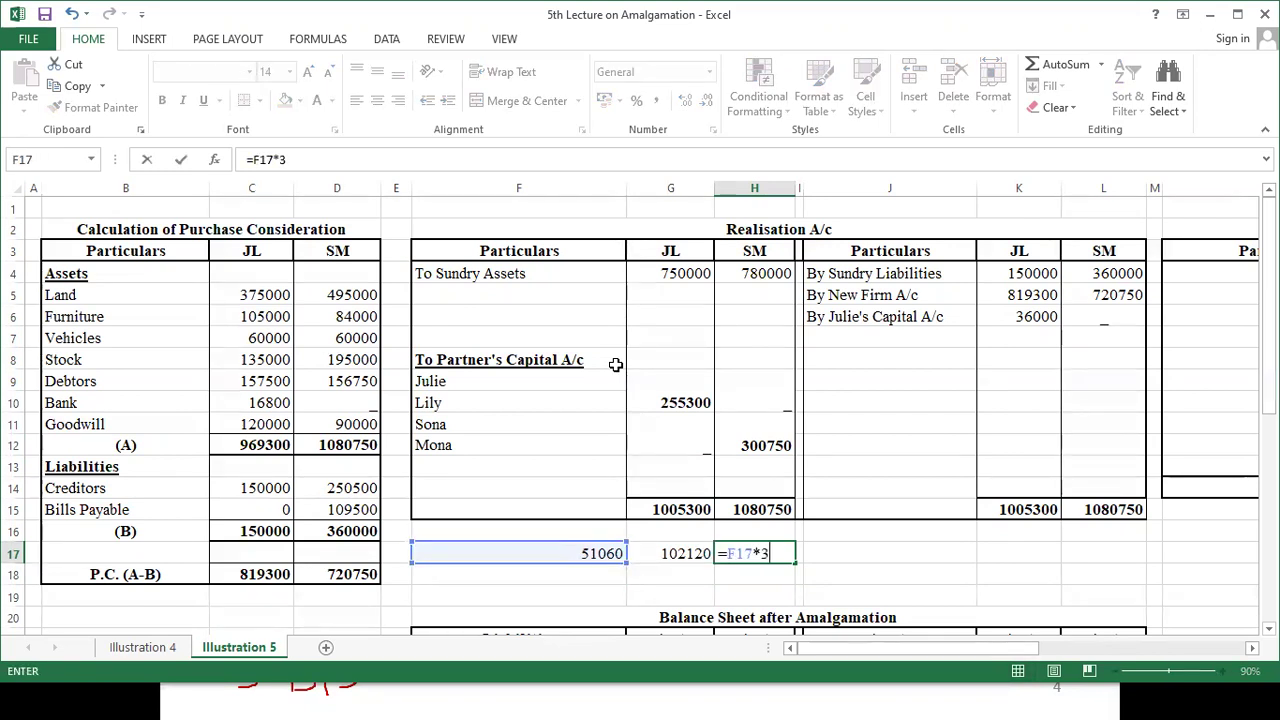
pyautogui.press('Return')
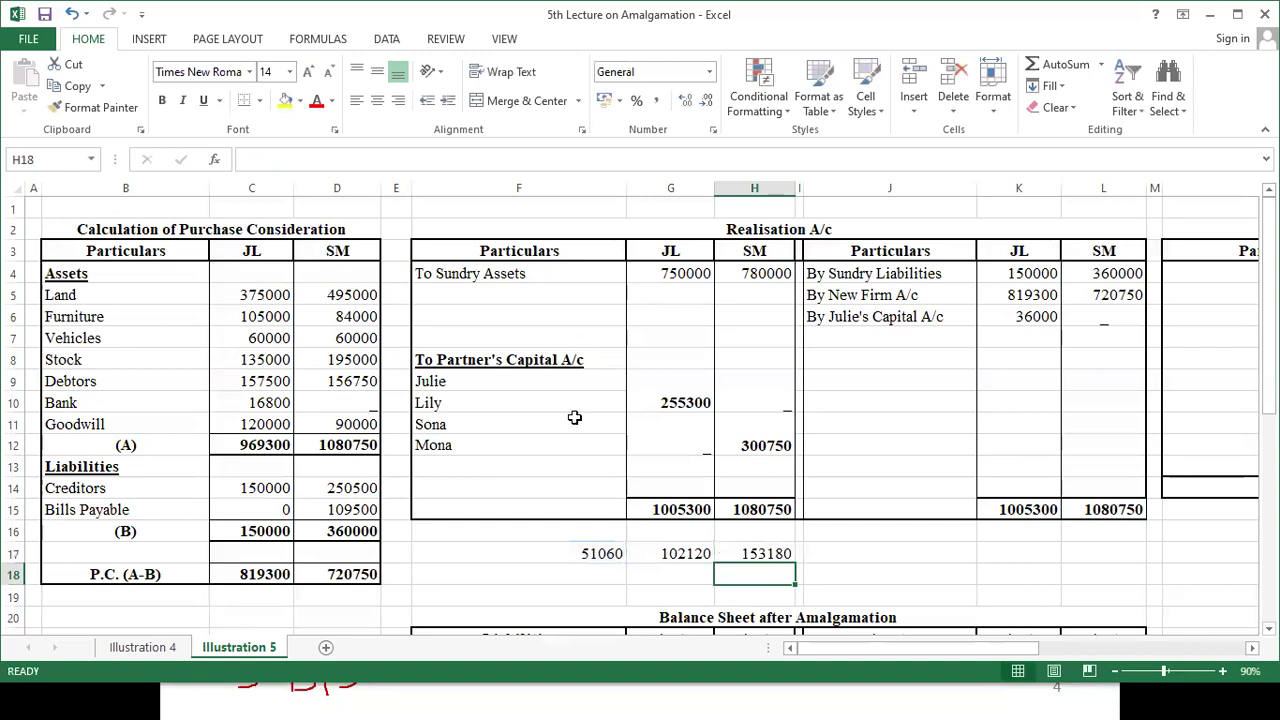
# - Add the profit share 102120 after the first JL partner's name in F9, spaced toward the cell's far end
pyautogui.doubleClick(544, 381)
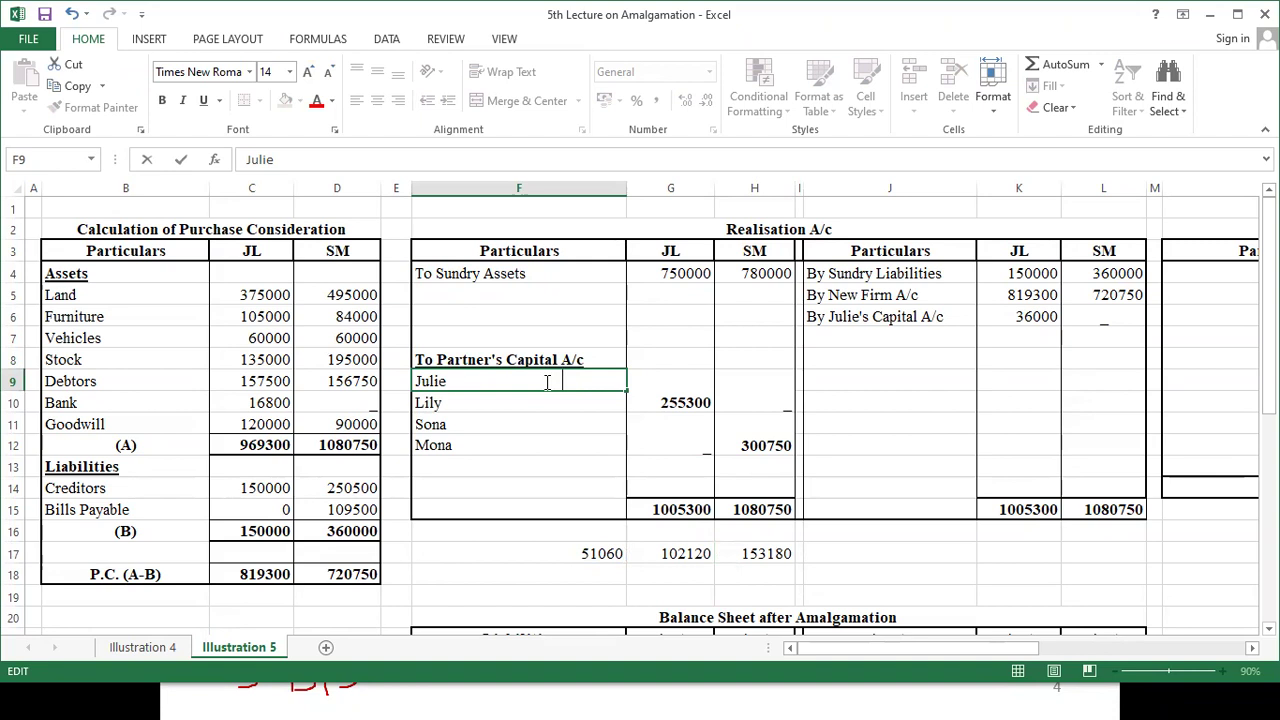
pyautogui.write('102120')
pyautogui.press('Return')
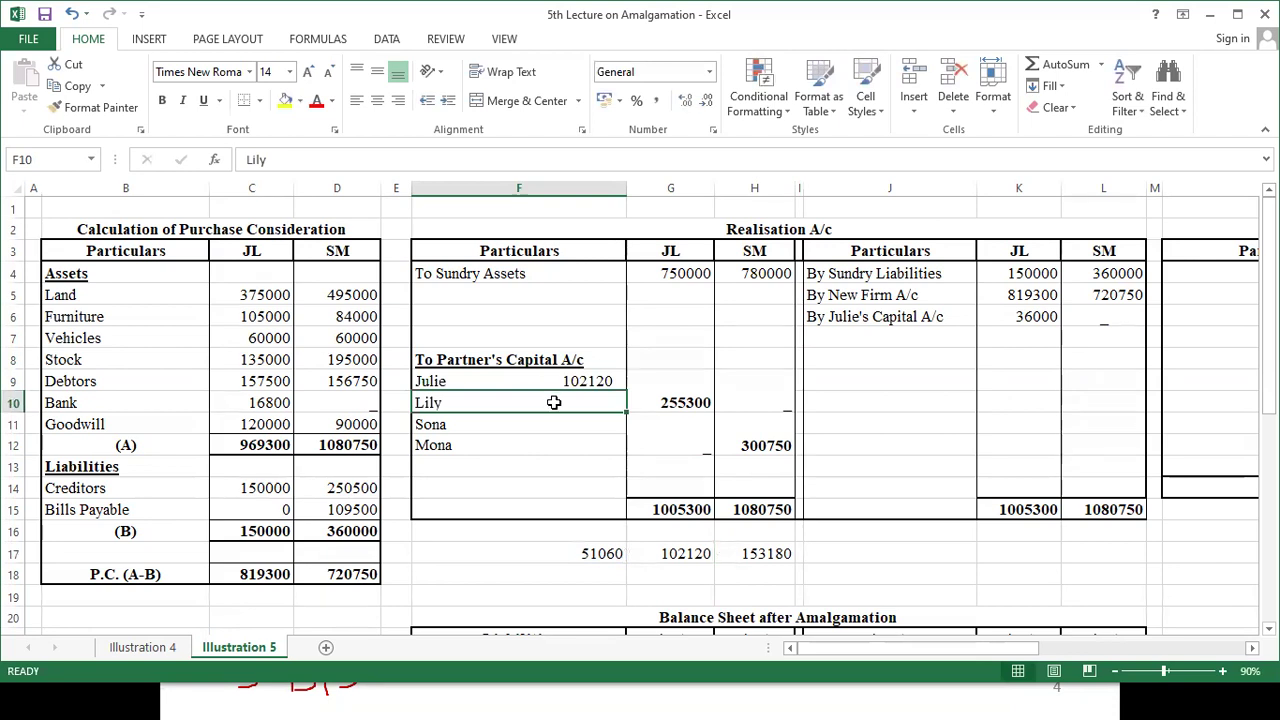
# - Add the profit share 153180 after the second JL partner's name in F10, and underline the amount
pyautogui.doubleClick(554, 402)
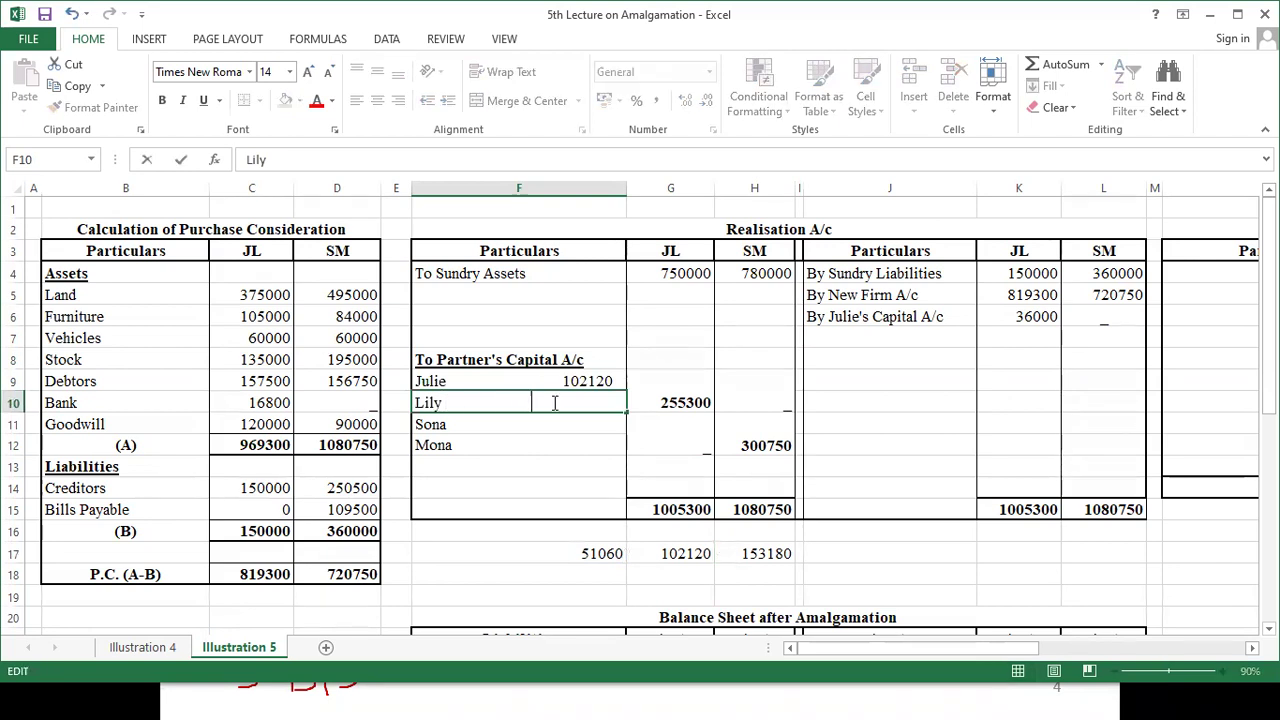
pyautogui.write('153180')
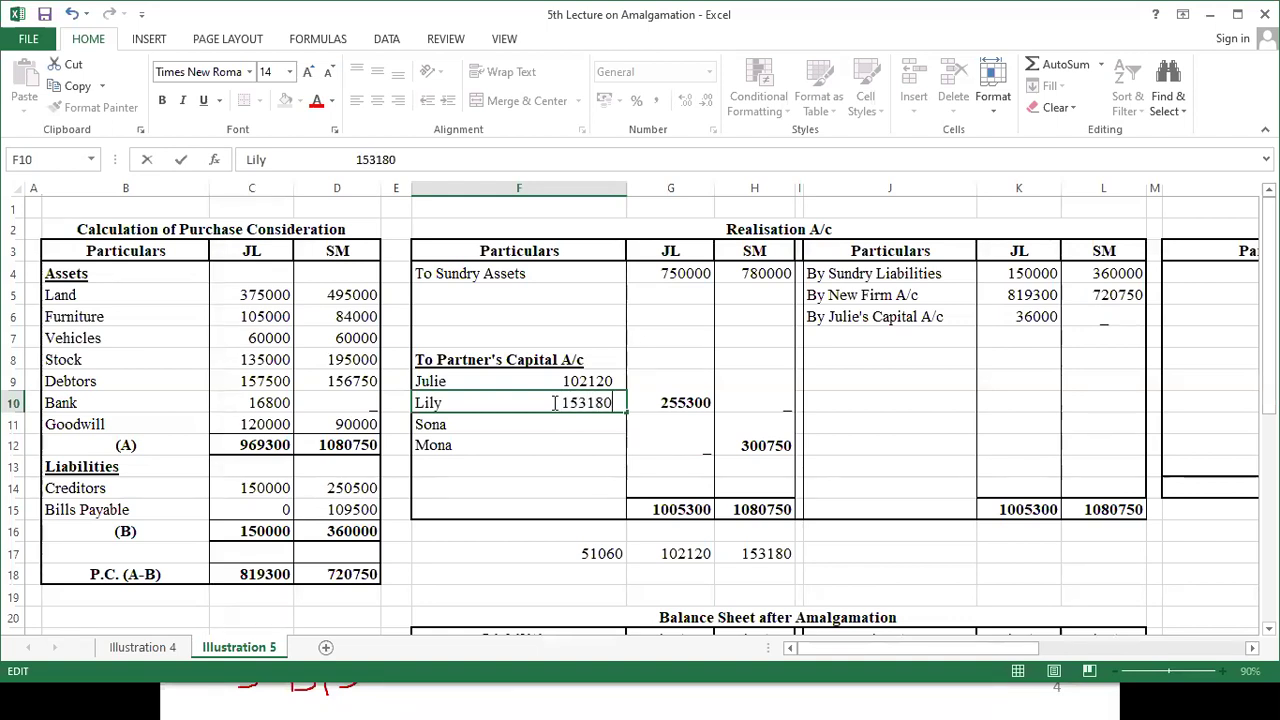
pyautogui.hotkey('shift', 'Left')
pyautogui.hotkey('shift', 'Left')
pyautogui.hotkey('shift', 'Left')
pyautogui.hotkey('shift', 'Left')
pyautogui.hotkey('shift', 'Left')
pyautogui.hotkey('shift', 'Left')
pyautogui.hotkey('shift', 'Left')
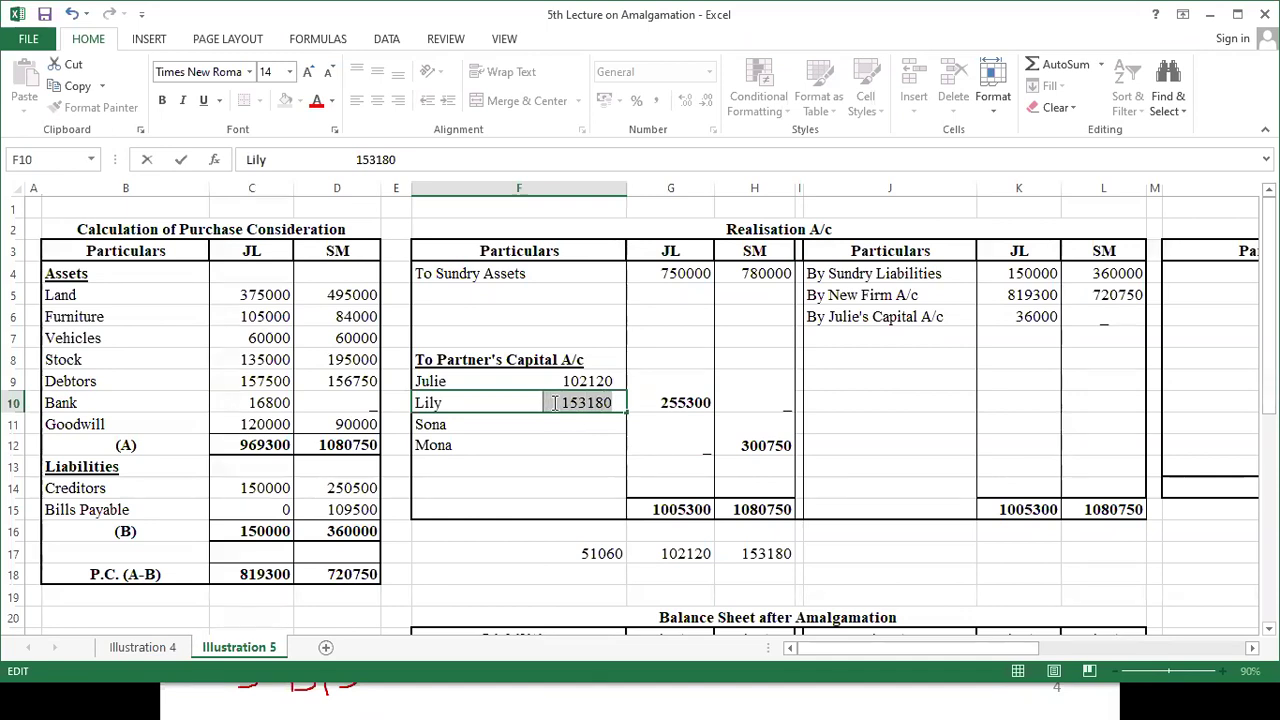
pyautogui.hotkey('ctrl', 'u')
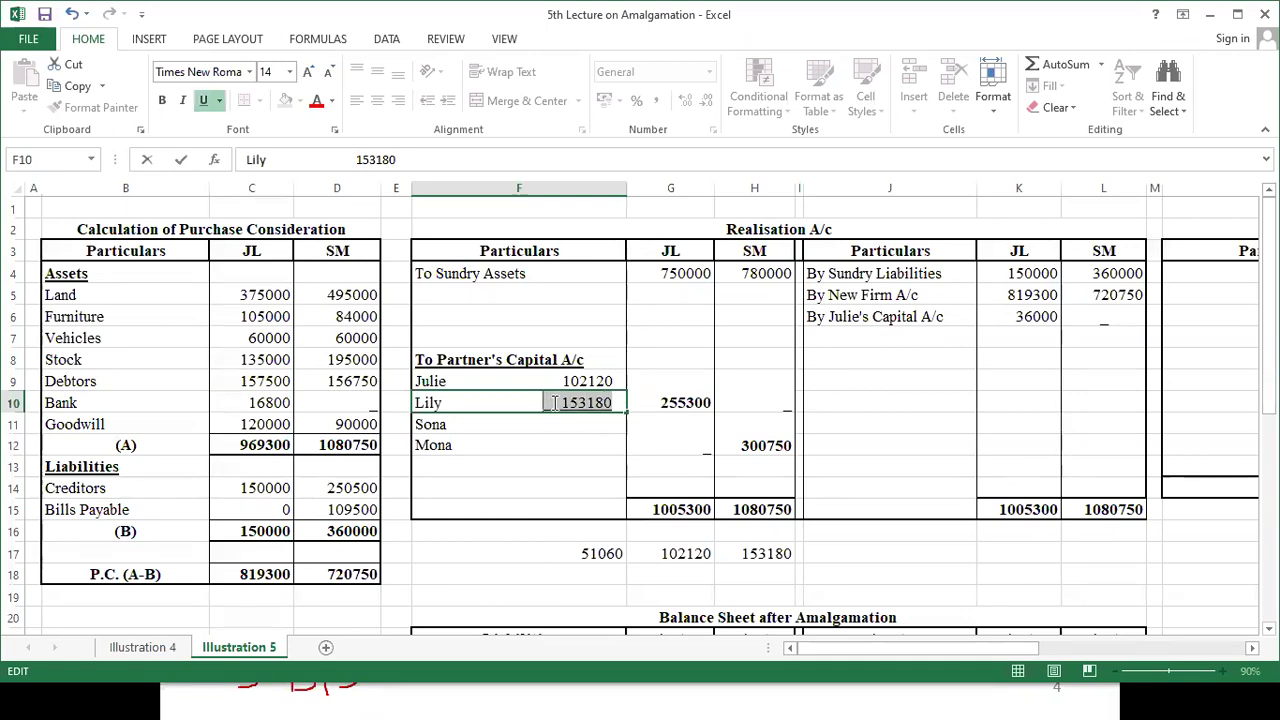
pyautogui.press('Return')
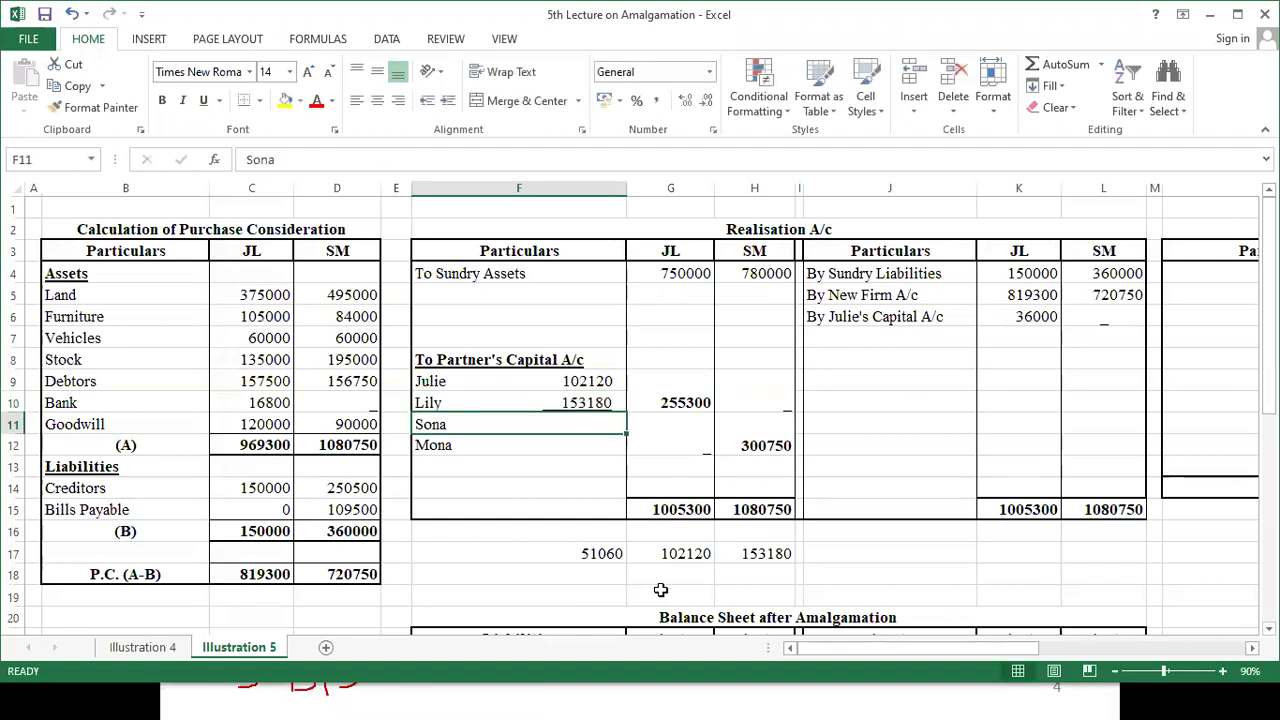
# - Replace the working formula in F17 with =H11/5 to divide SM's realisation profit by 5
pyautogui.click(595, 554)
pyautogui.write('=')
pyautogui.press('Right')
pyautogui.press('Right')
pyautogui.press('Up')
pyautogui.press('Up')
pyautogui.press('Up')
pyautogui.press('Up')
pyautogui.press('Up')
pyautogui.press('Up')
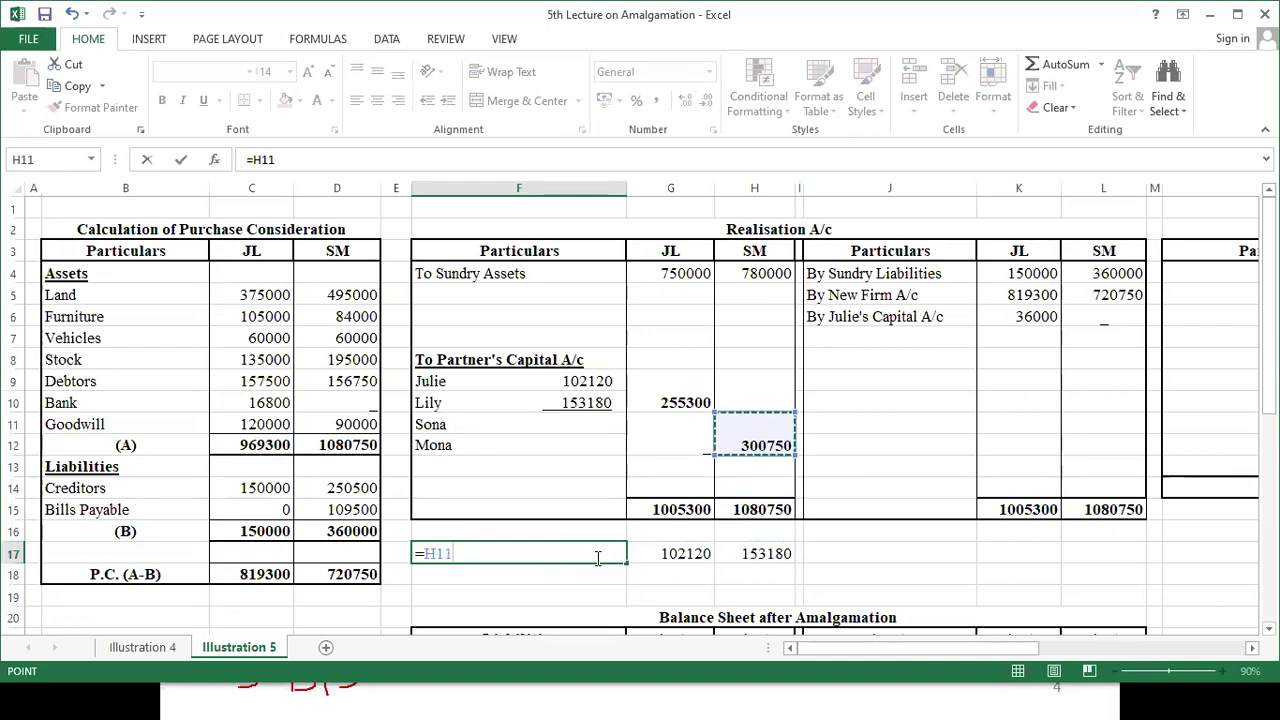
pyautogui.write('/5')
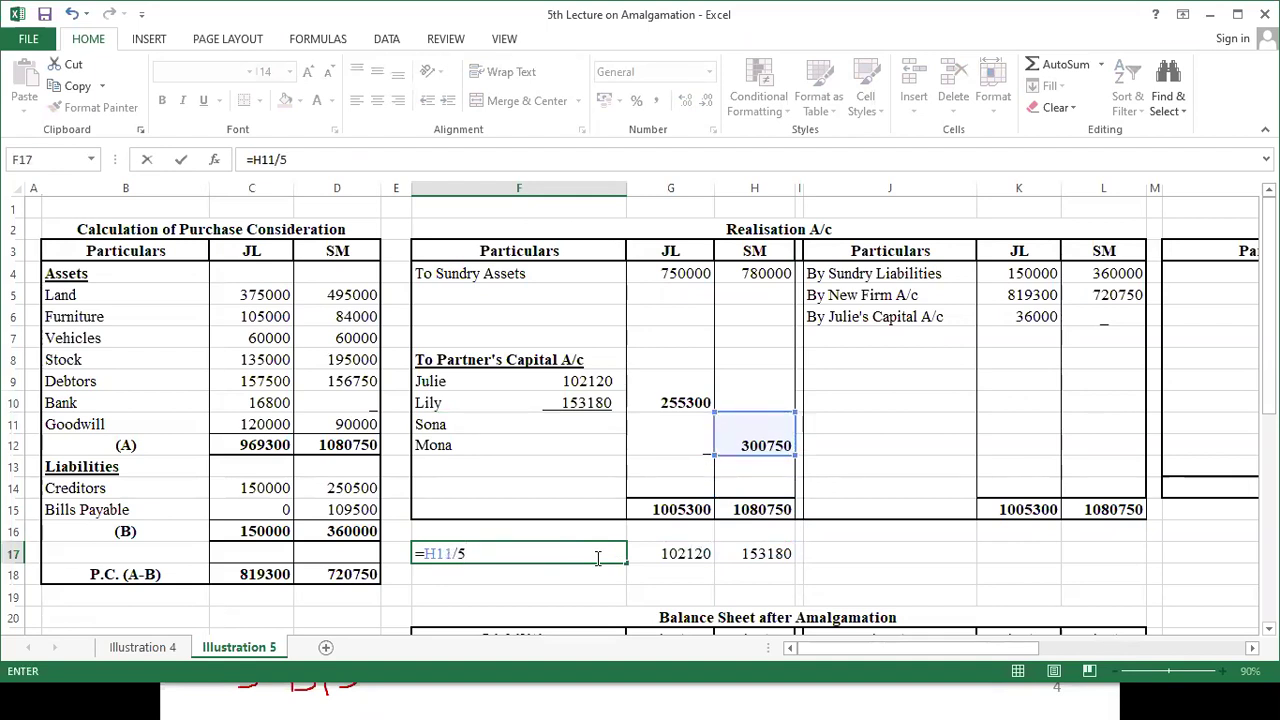
pyautogui.press('Return')
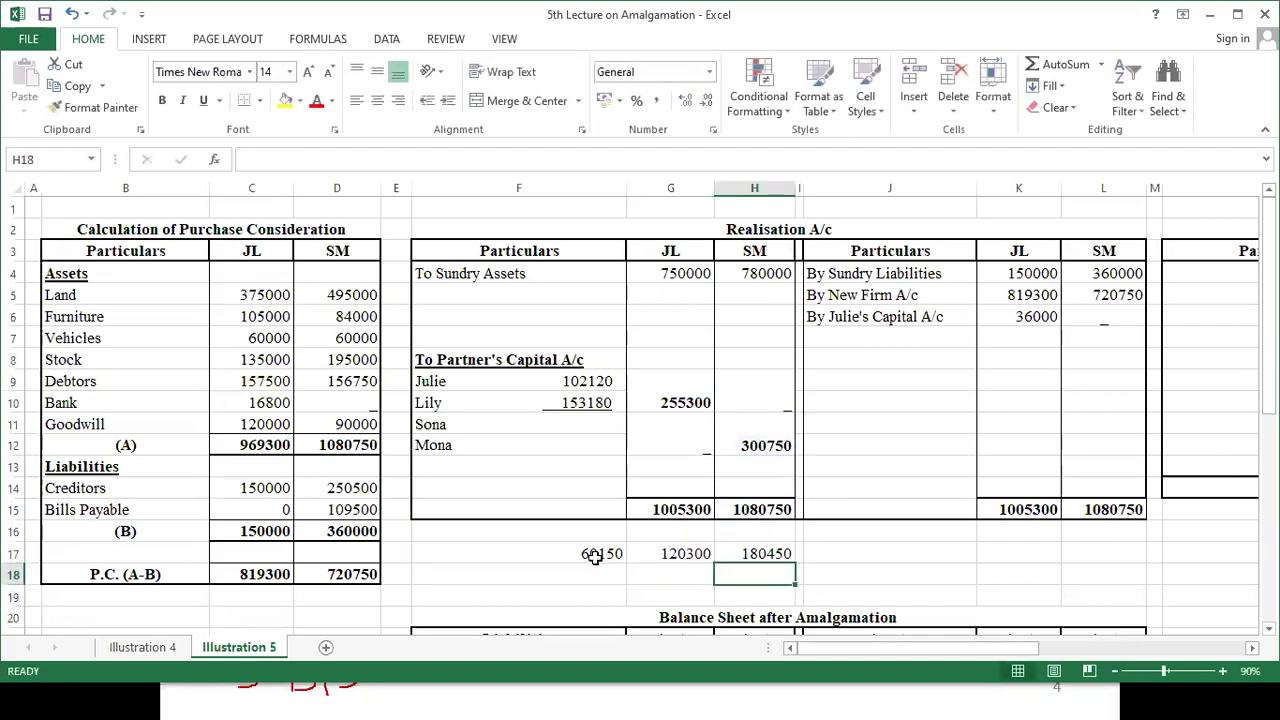
# - Check SM's profit-sharing ratio in the Illustration 5 slide, then add 180450 after the first SM partner's name in F11 of the workbook
pyautogui.click(676, 553)
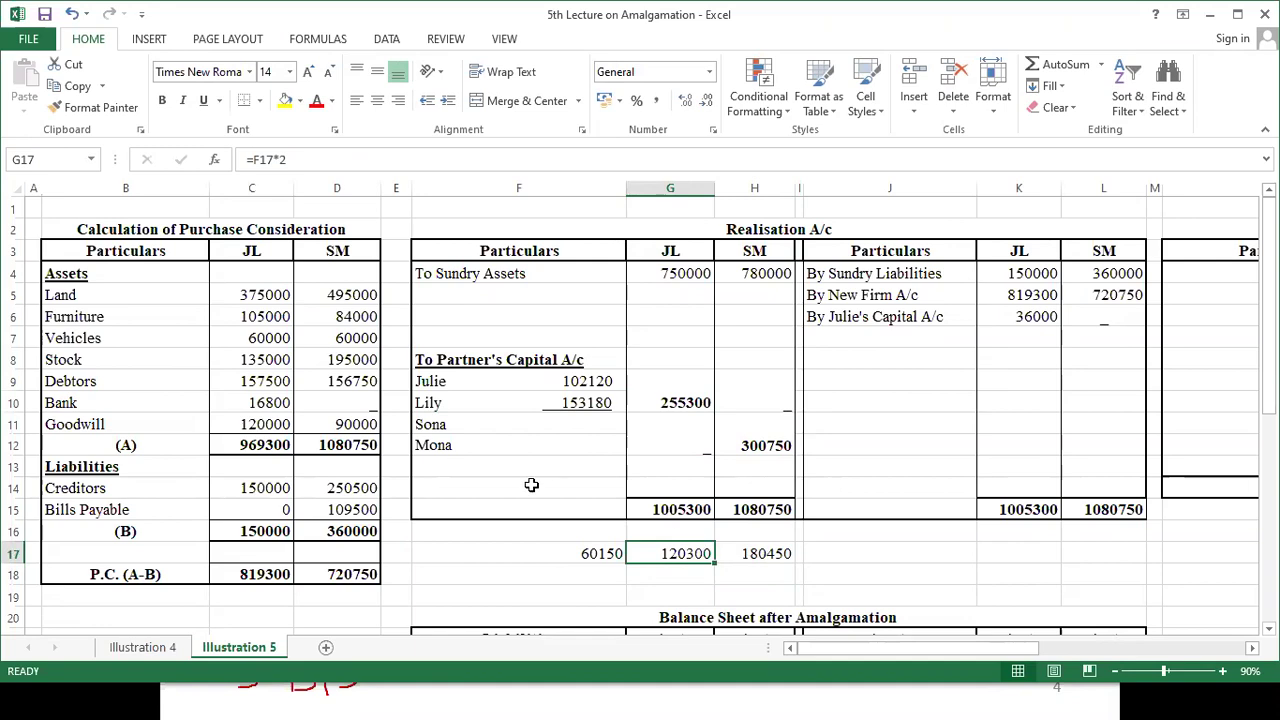
pyautogui.hotkey('alt', 'Tab')
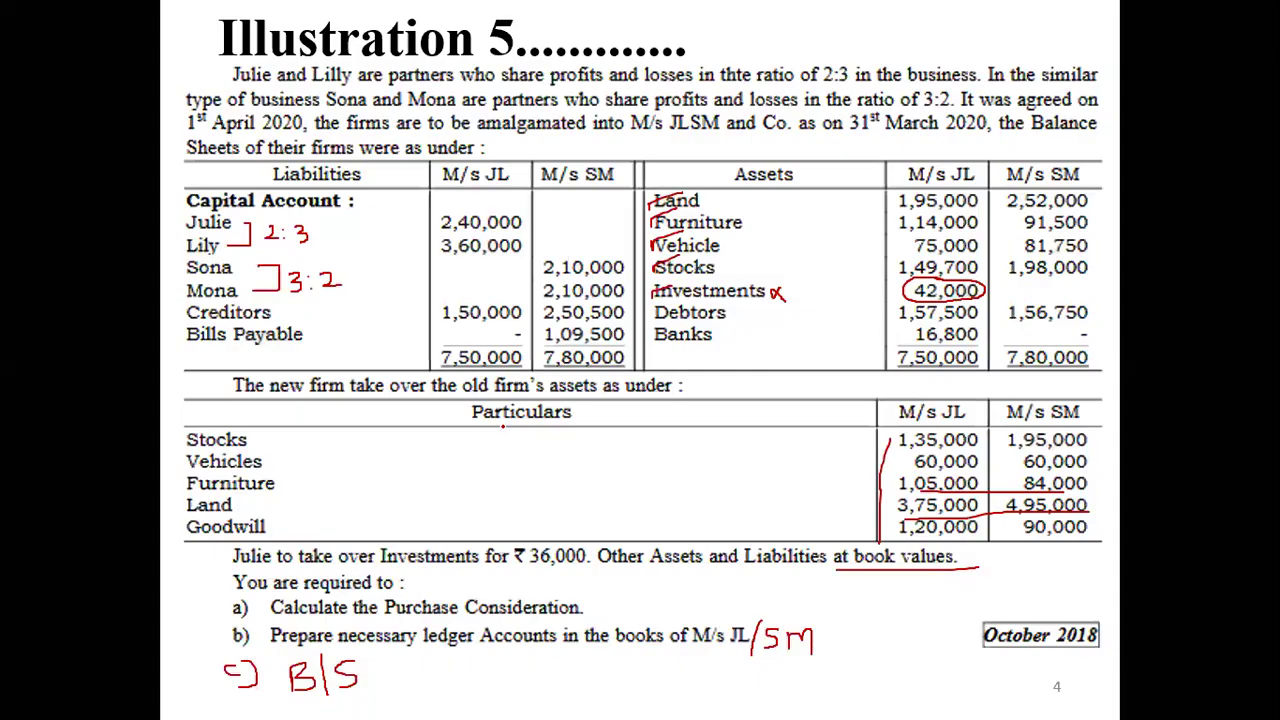
pyautogui.hotkey('alt', 'Tab')
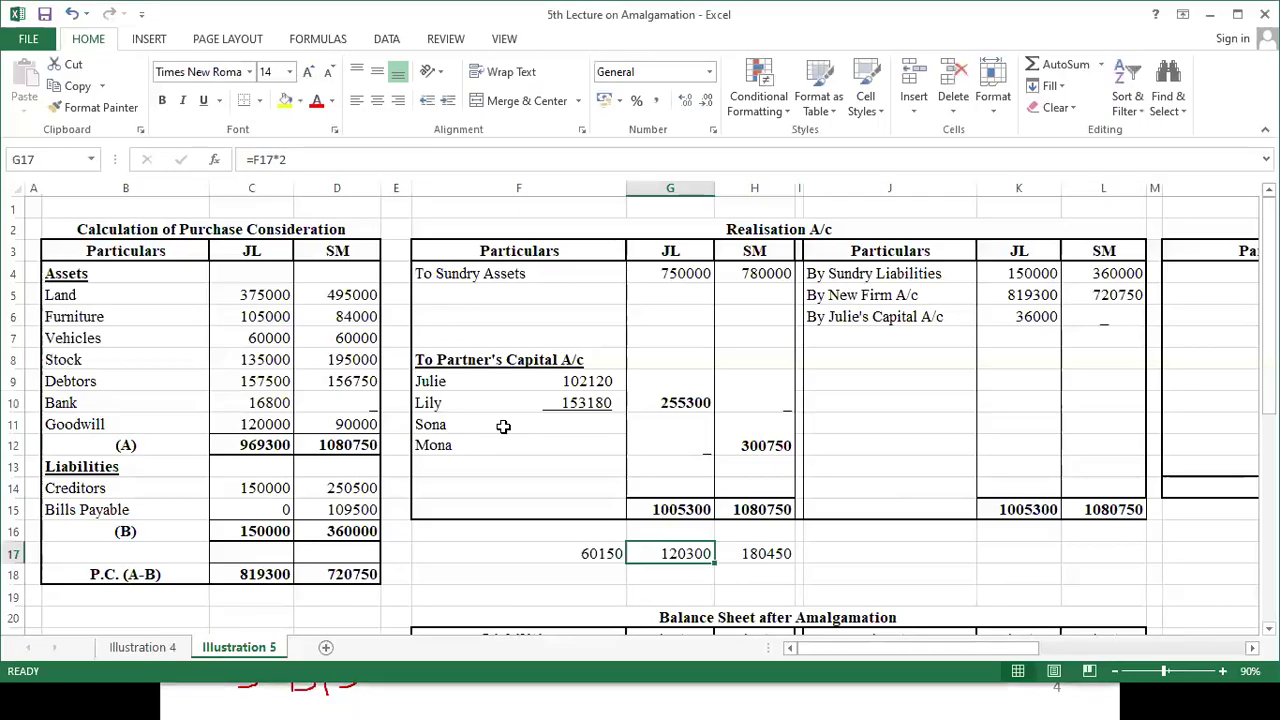
pyautogui.doubleClick(528, 428)
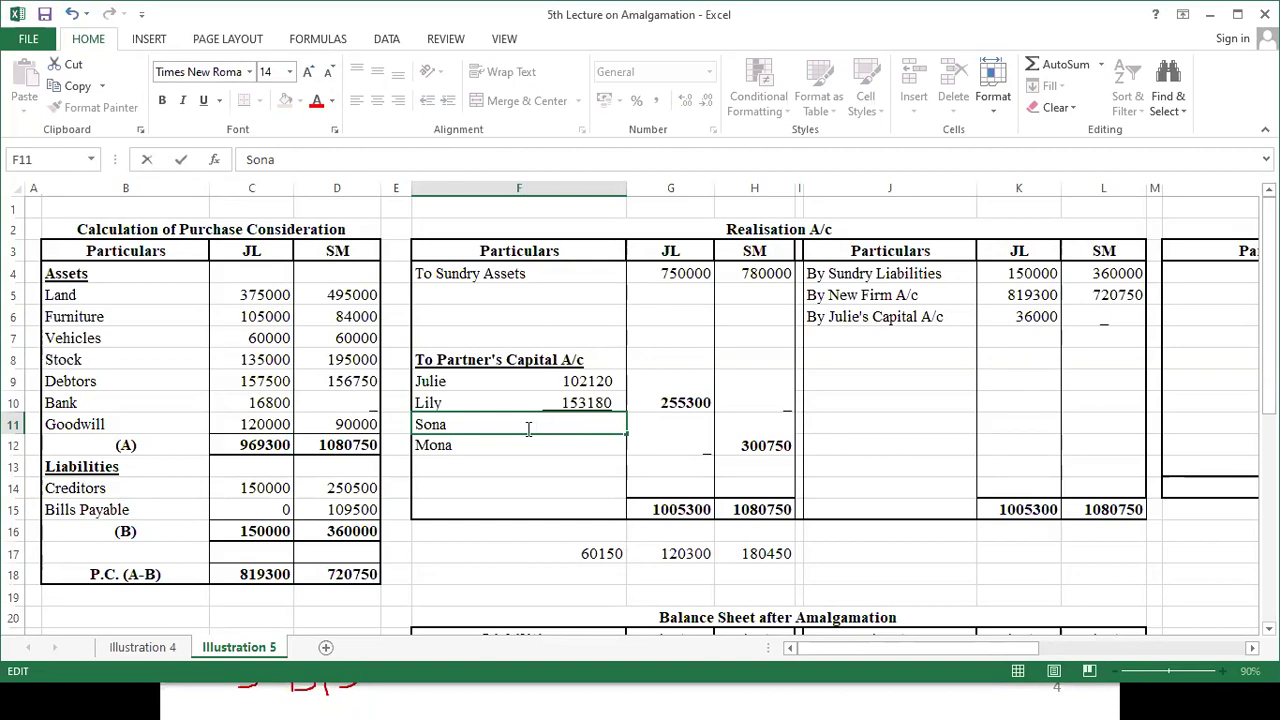
pyautogui.write('180450')
pyautogui.press('Return')
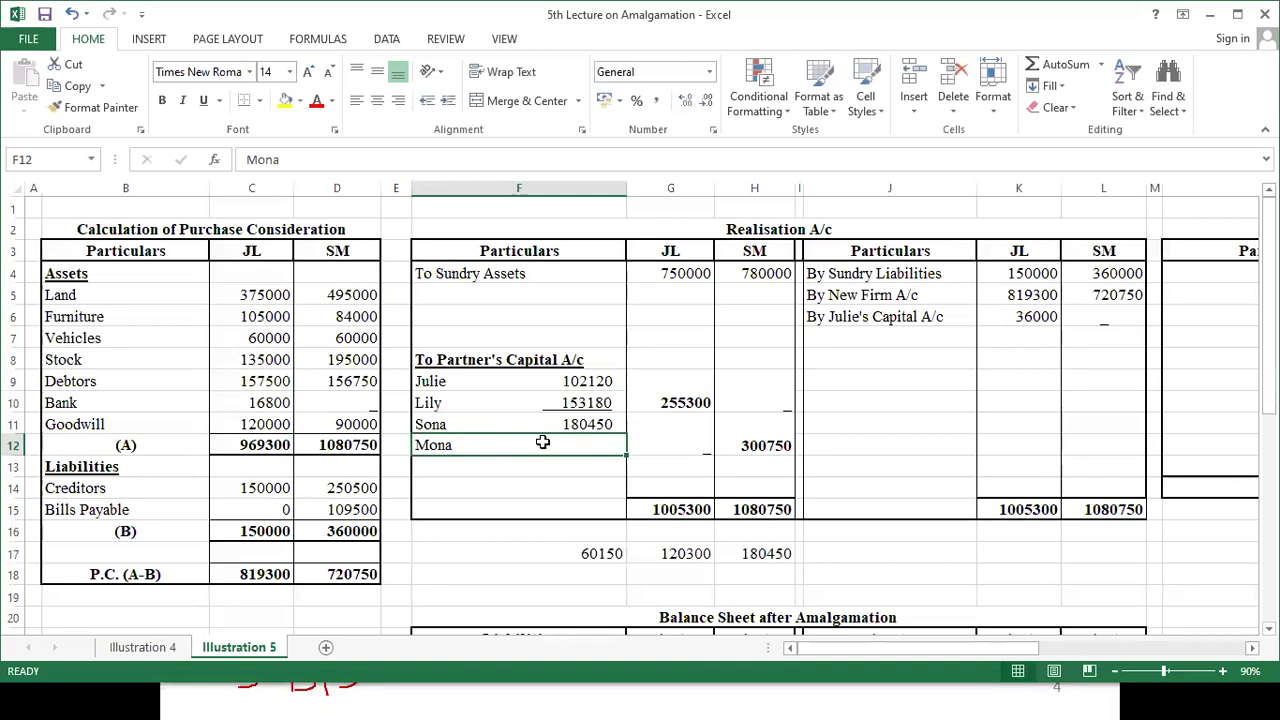
# - Add the profit share 120300 after the second SM partner's name in F12, and underline the amount
pyautogui.doubleClick(543, 443)
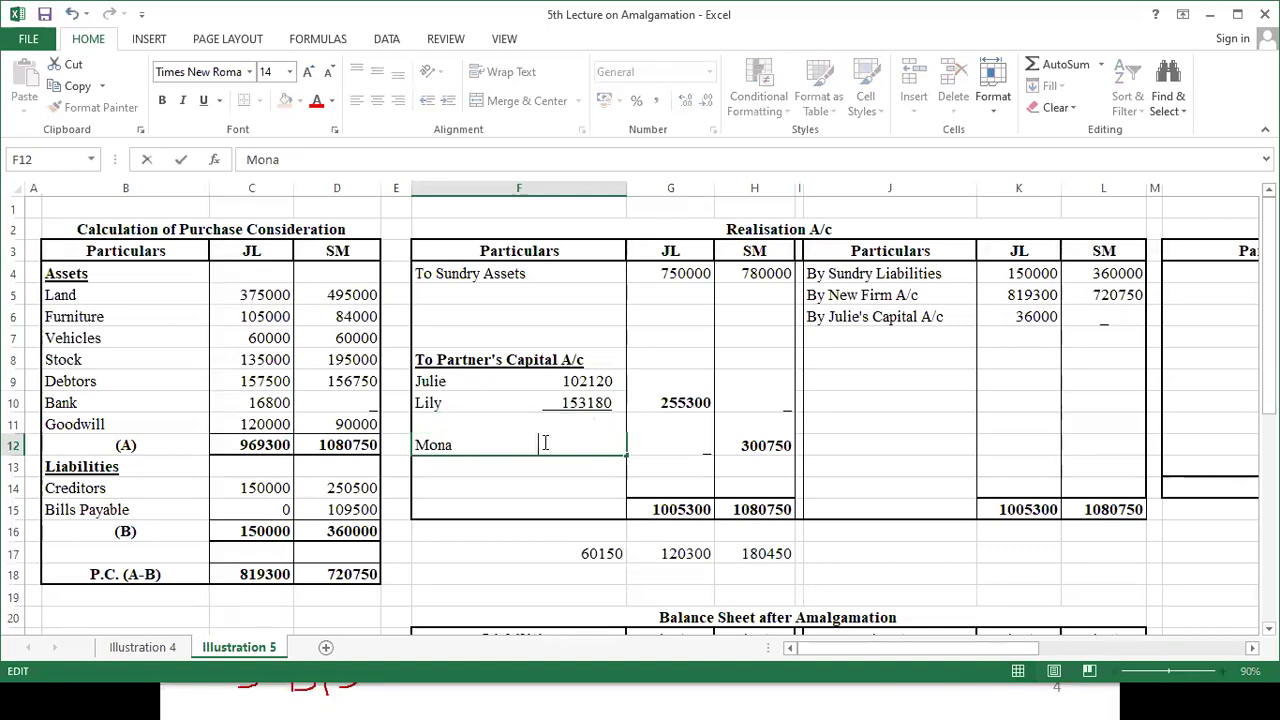
pyautogui.write('120300')
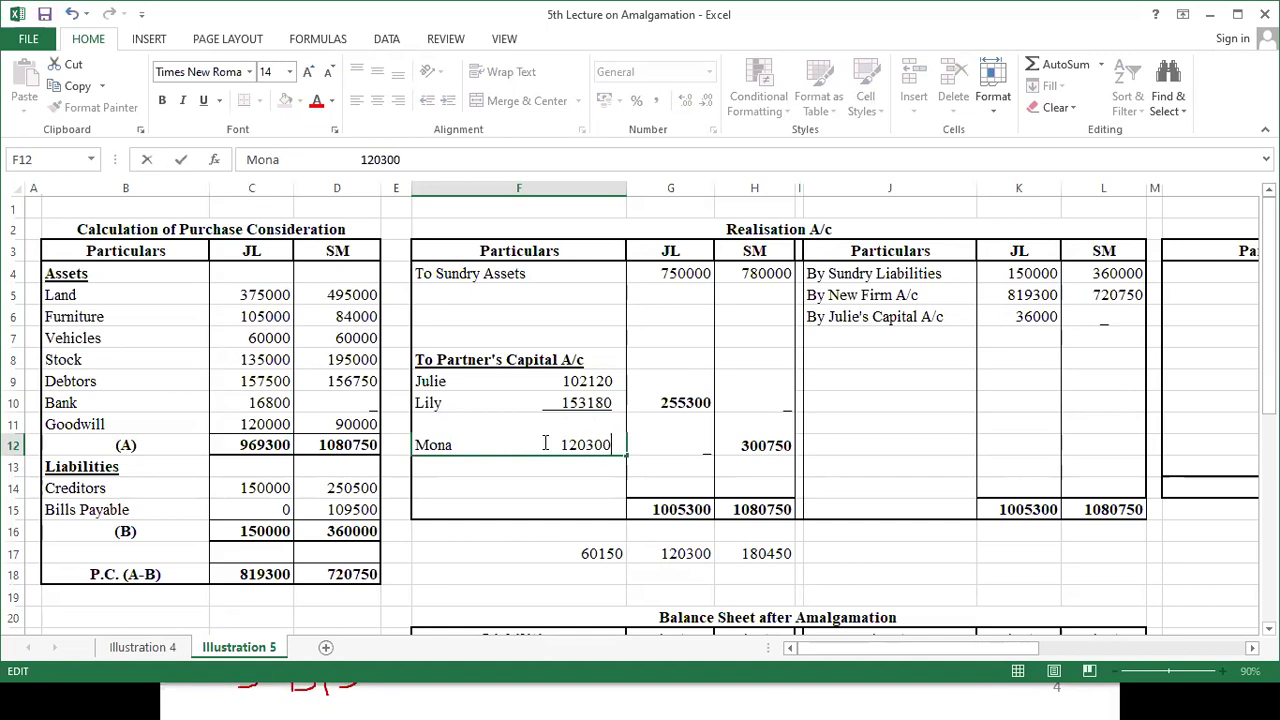
pyautogui.hotkey('shift', 'Left')
pyautogui.hotkey('shift', 'Left')
pyautogui.hotkey('shift', 'Left')
pyautogui.hotkey('shift', 'Left')
pyautogui.hotkey('shift', 'Left')
pyautogui.hotkey('shift', 'Left')
pyautogui.hotkey('shift', 'Left')
pyautogui.hotkey('shift', 'Left')
pyautogui.hotkey('shift', 'Left')
pyautogui.hotkey('shift', 'Left')
pyautogui.hotkey('shift', 'Left')
pyautogui.hotkey('shift', 'Left')
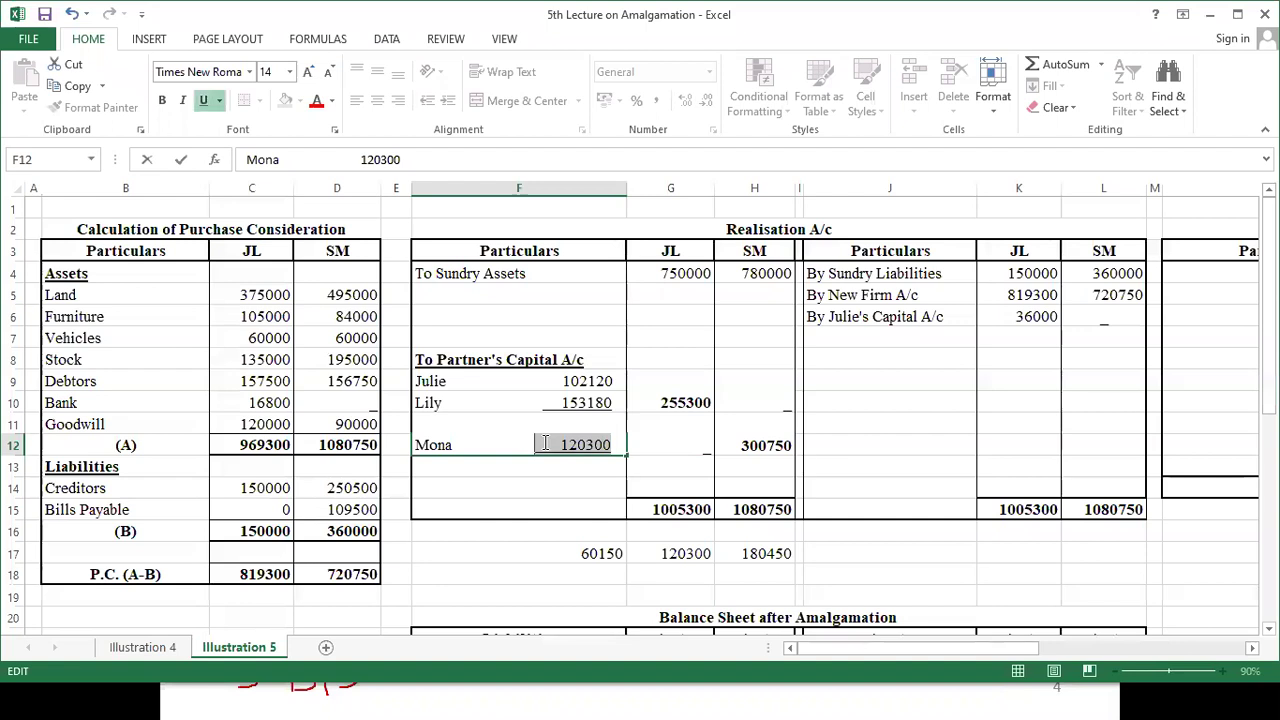
pyautogui.press('Return')
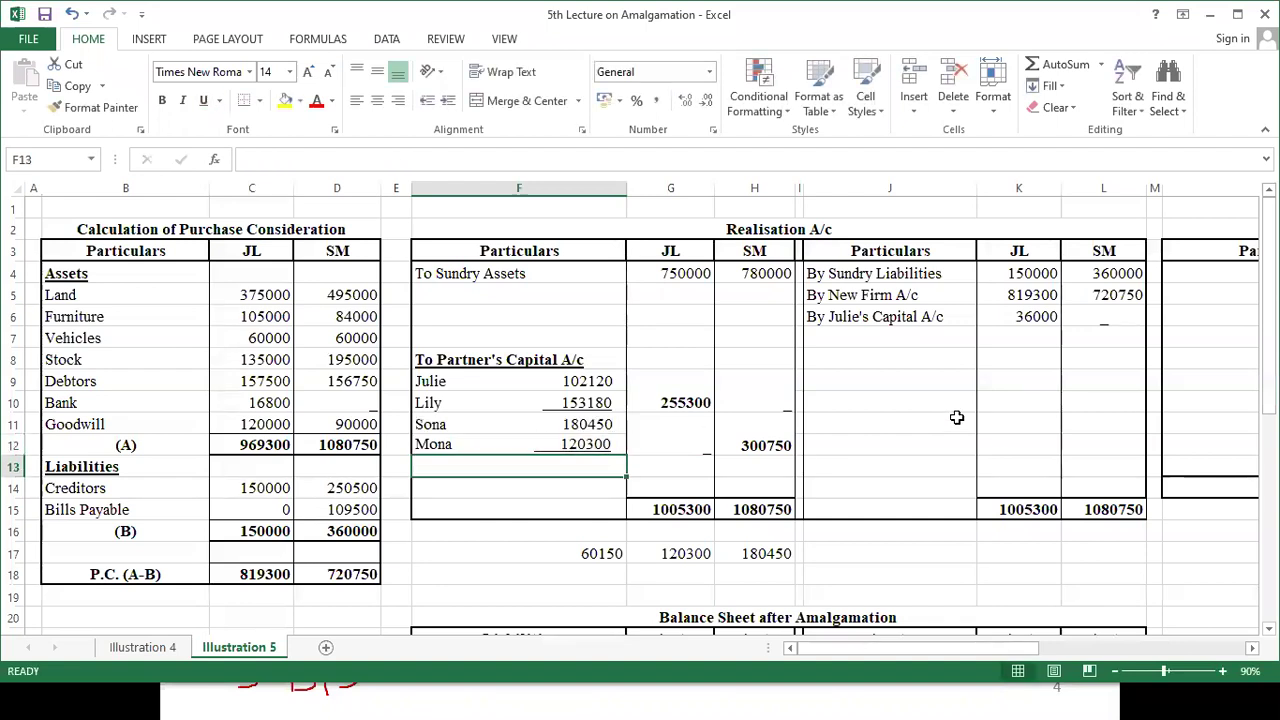
# - Enter "By Balance b/d" as the first credit-side particular of the Partner's Capital A/c in T4
pyautogui.click(1112, 453)
pyautogui.press('Right')
pyautogui.press('Right')
pyautogui.press('Right')
pyautogui.press('Right')
pyautogui.press('Right')
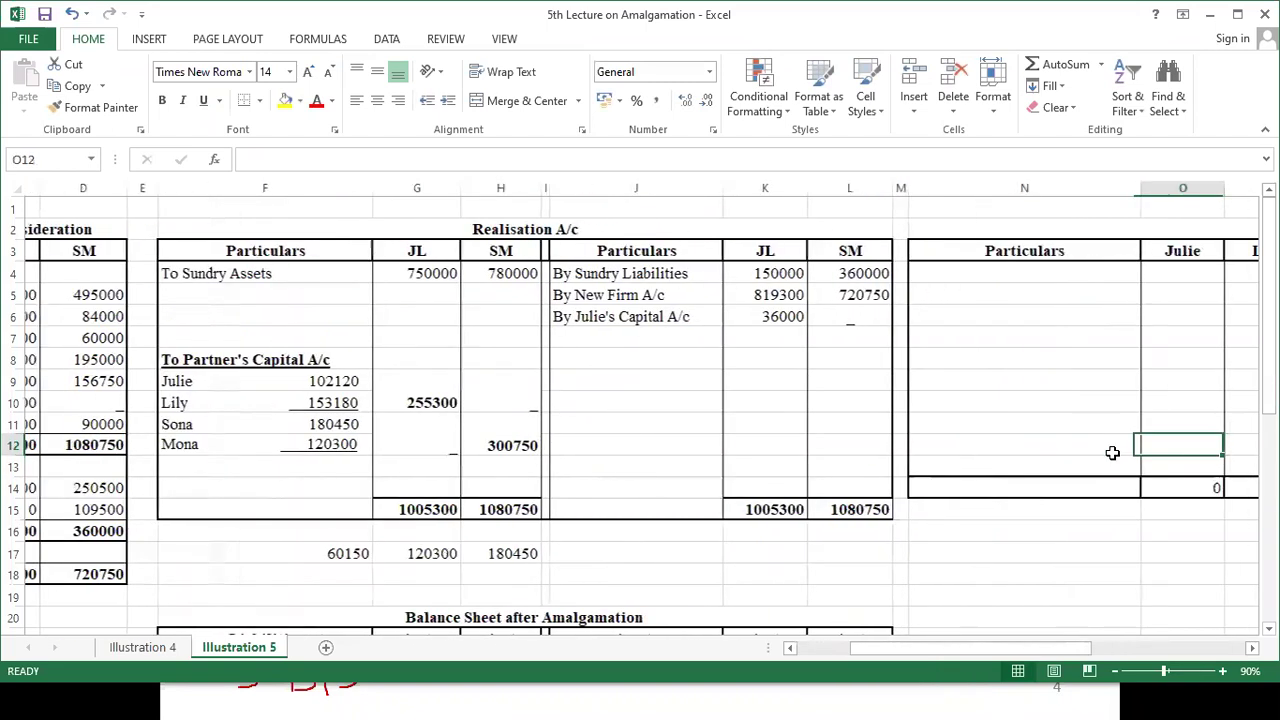
pyautogui.press('Right')
pyautogui.press('Right')
pyautogui.press('Right')
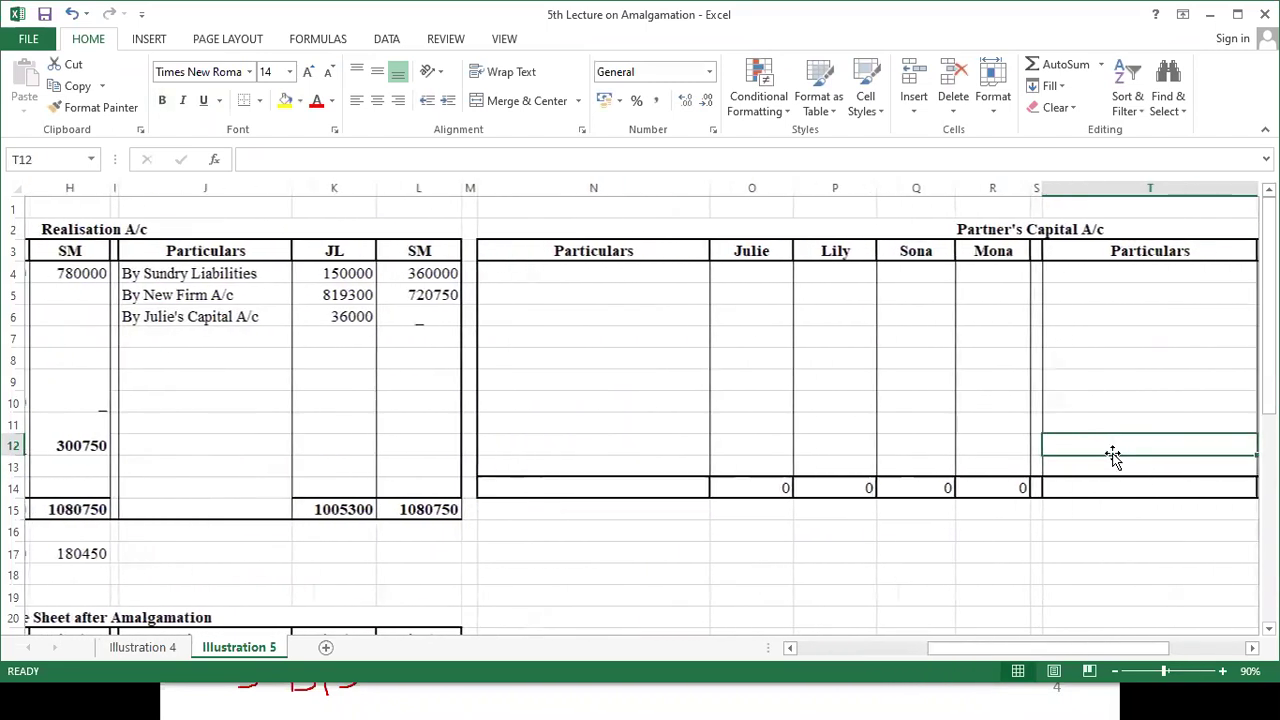
pyautogui.press('Up')
pyautogui.press('Up')
pyautogui.press('Up')
pyautogui.press('Up')
pyautogui.press('Up')
pyautogui.press('Up')
pyautogui.press('Up')
pyautogui.press('Up')
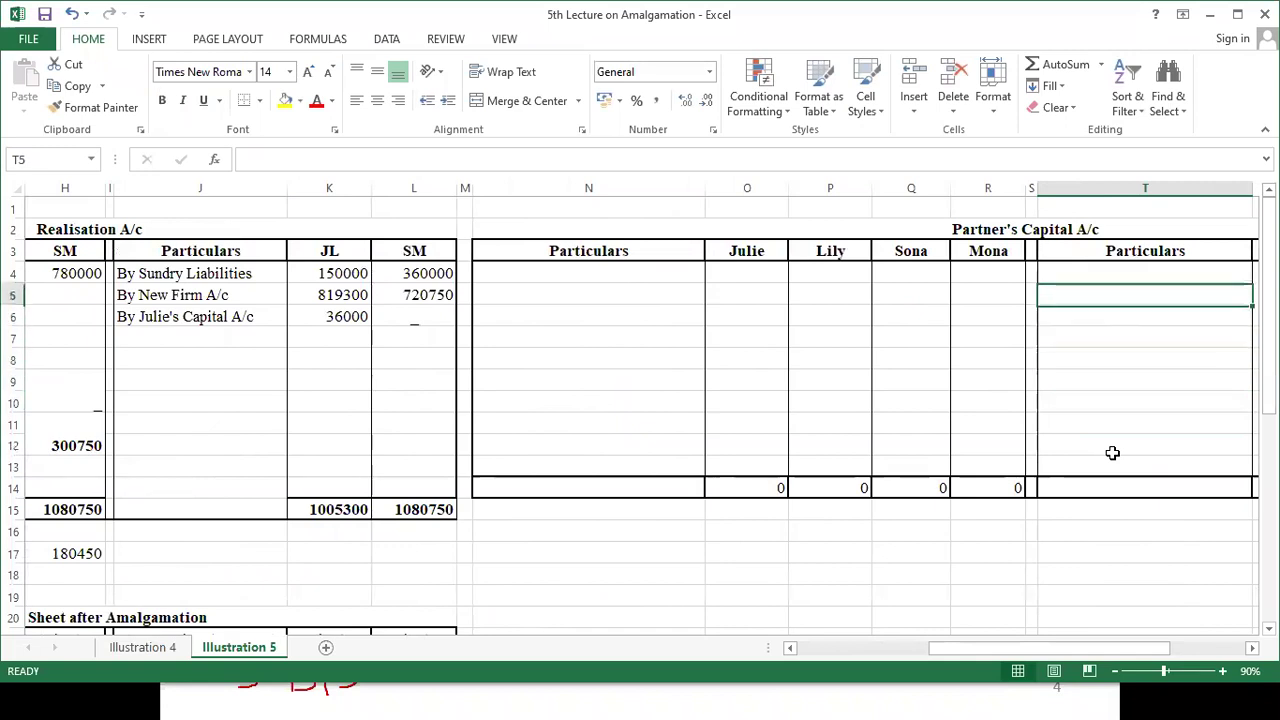
pyautogui.write('By B')
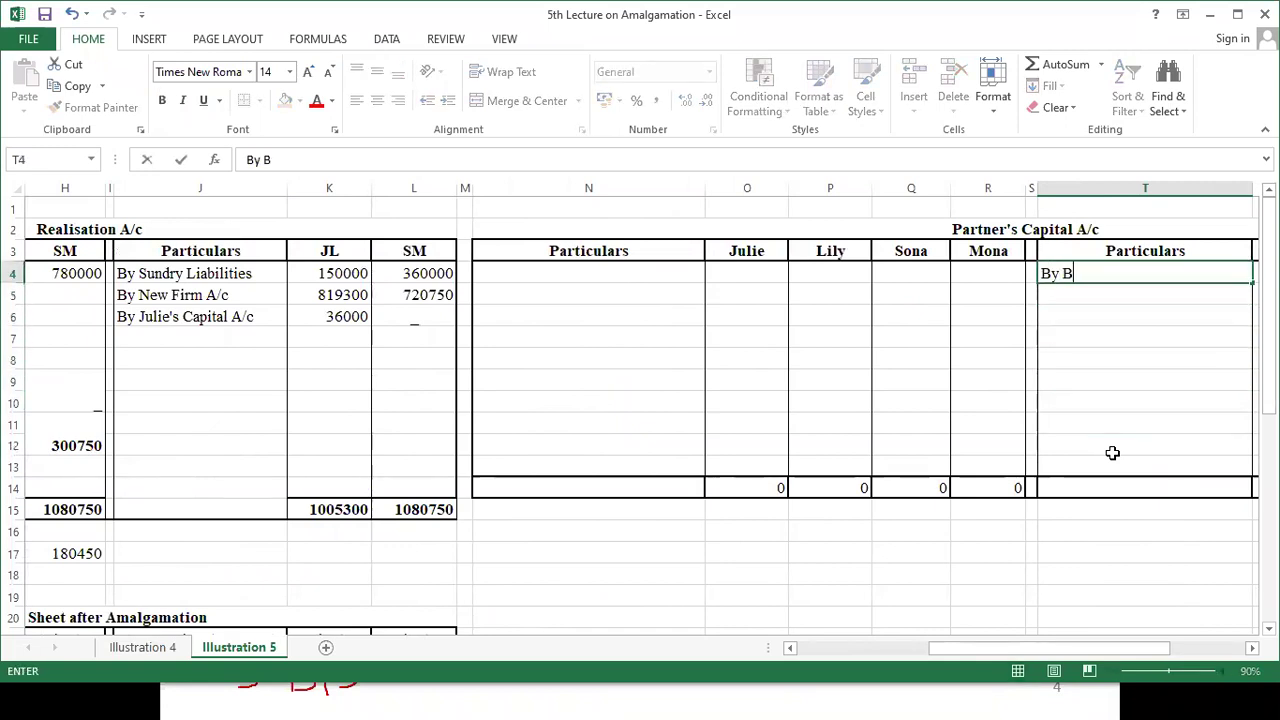
pyautogui.write('alance ')
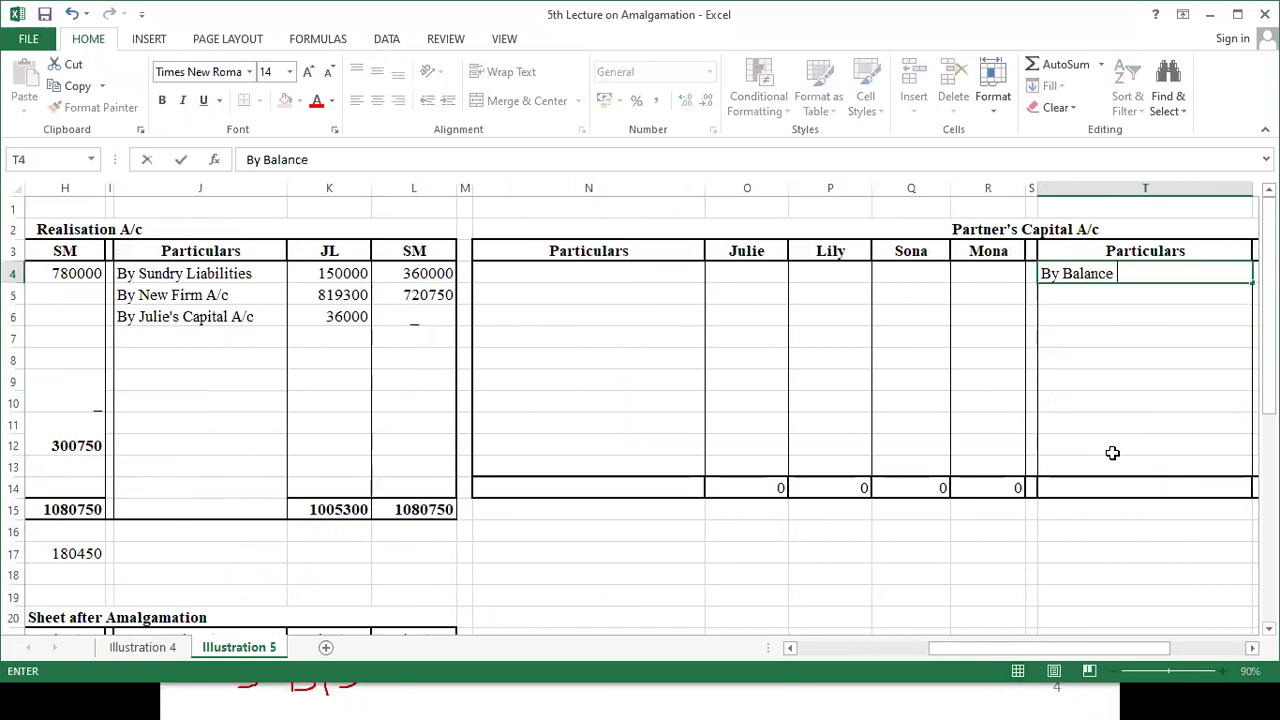
pyautogui.write('b/d')
pyautogui.press('Tab')
# - Look up the partners' capitals in the Illustration 5 slide, then enter 240000, 360000, 210000 and 210000 in U4:X4 of the workbook
pyautogui.press('Tab')
pyautogui.press('Tab')
pyautogui.press('Tab')
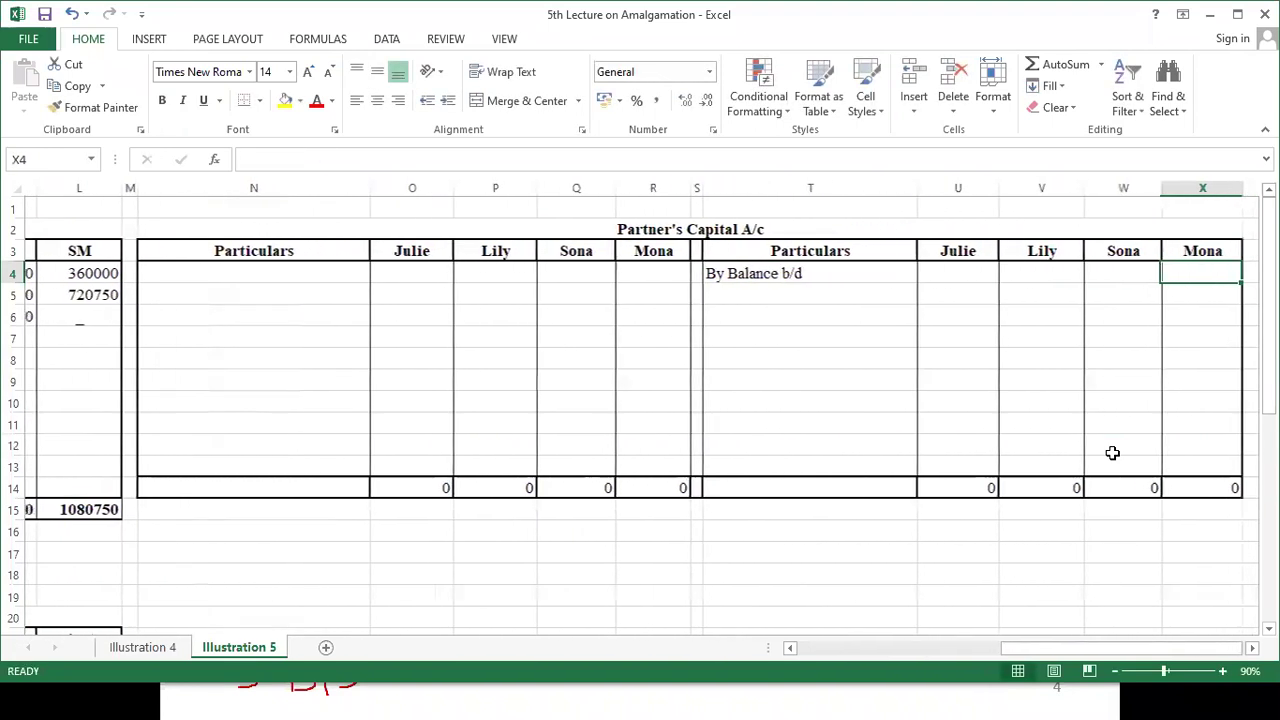
pyautogui.hotkey('alt', 'Tab')
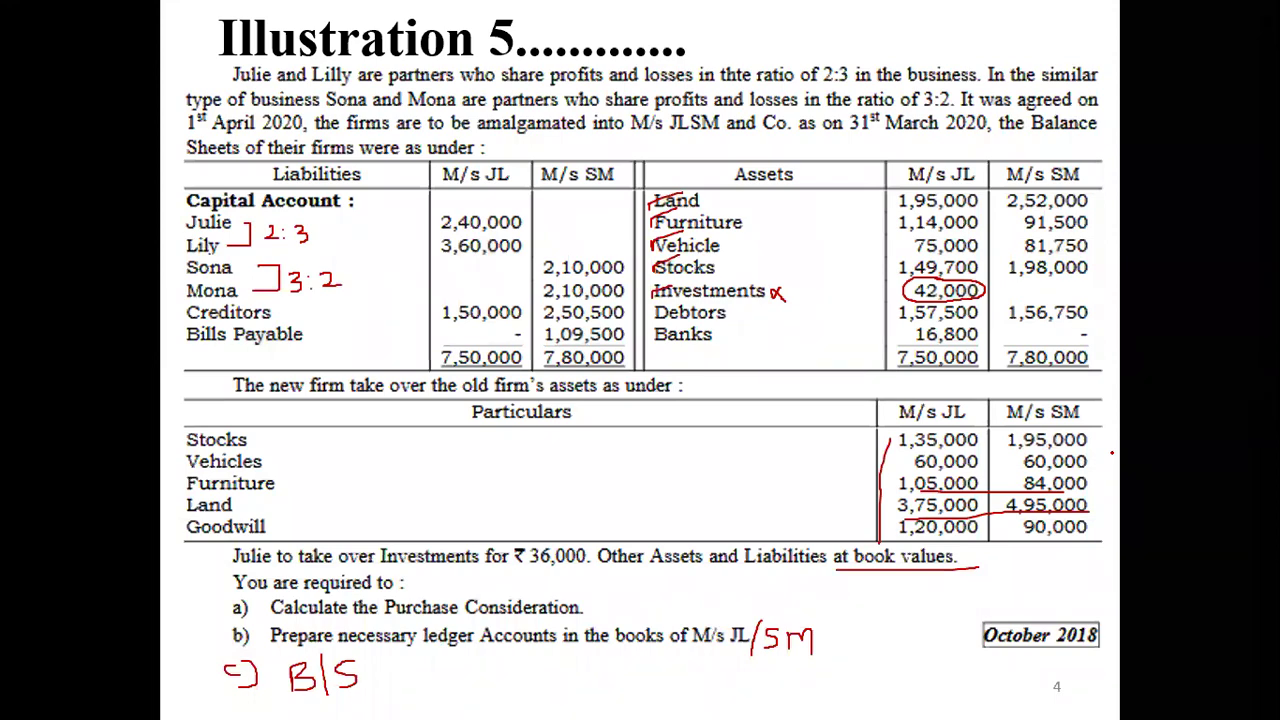
pyautogui.hotkey('alt', 'Tab')
pyautogui.press('Left')
pyautogui.press('Left')
pyautogui.press('Left')
pyautogui.write('240000')
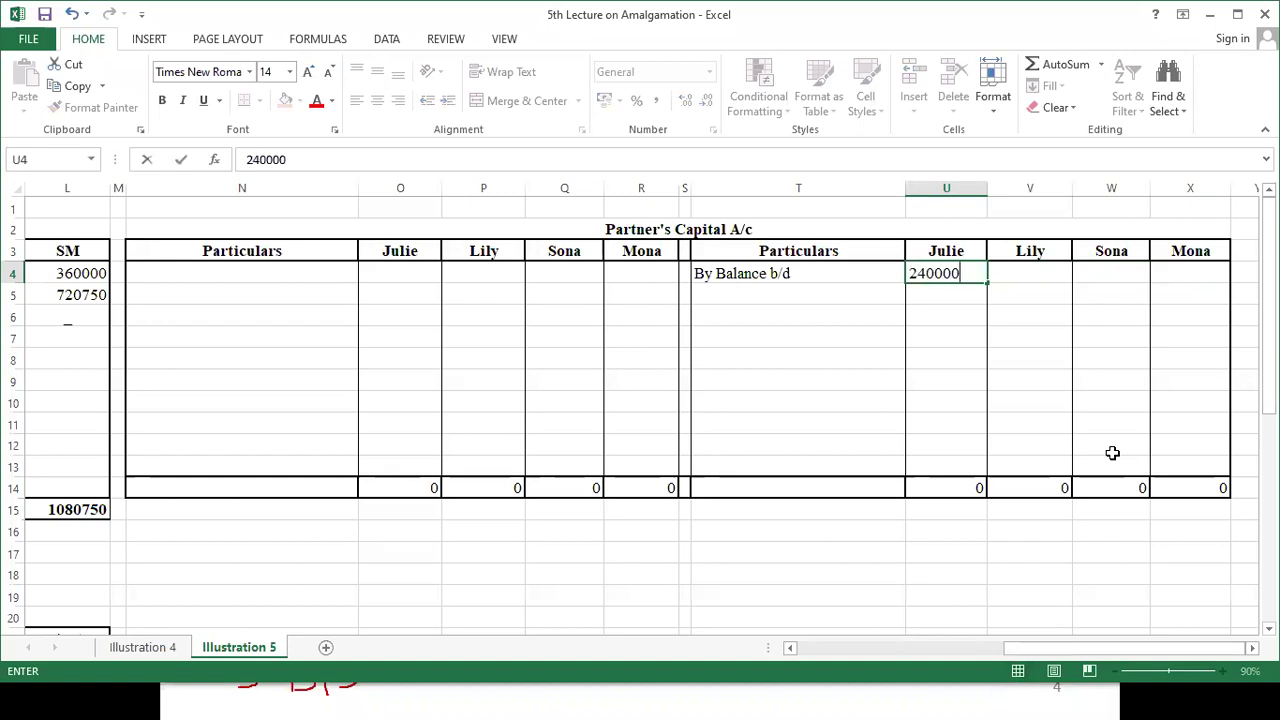
pyautogui.press('Tab')
pyautogui.write('36')
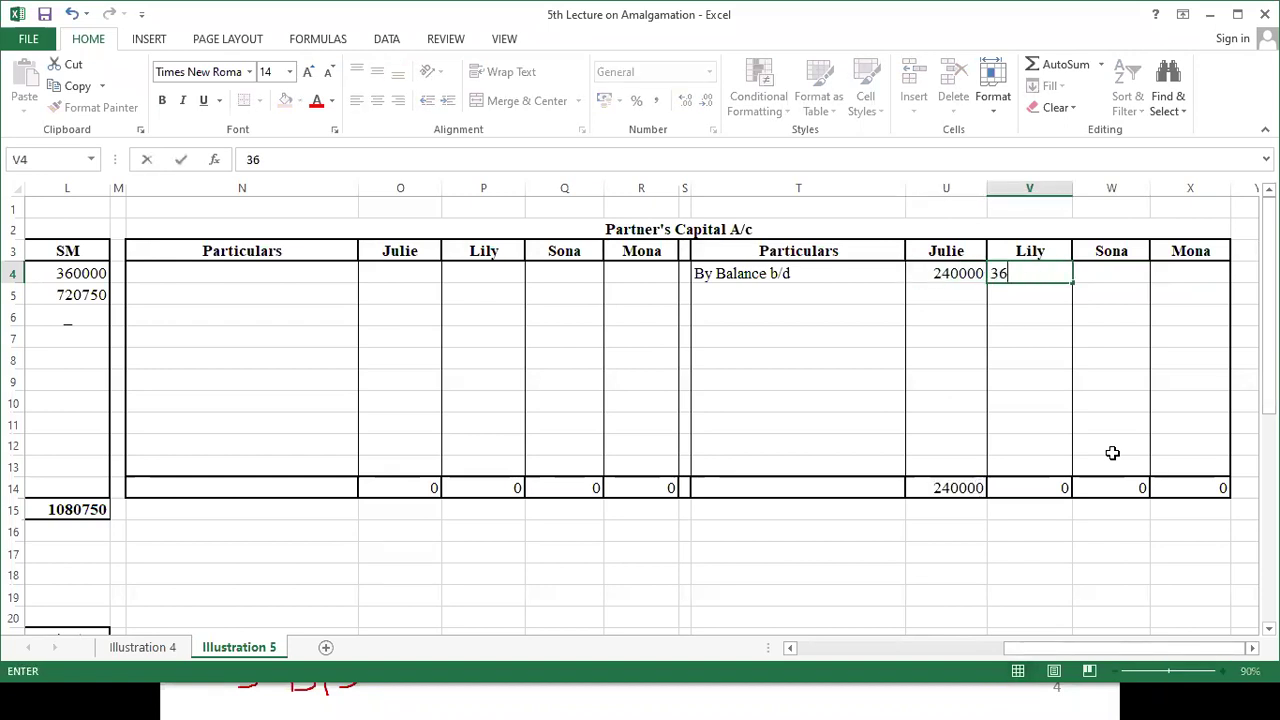
pyautogui.write('0000')
pyautogui.press('Tab')
pyautogui.write('2')
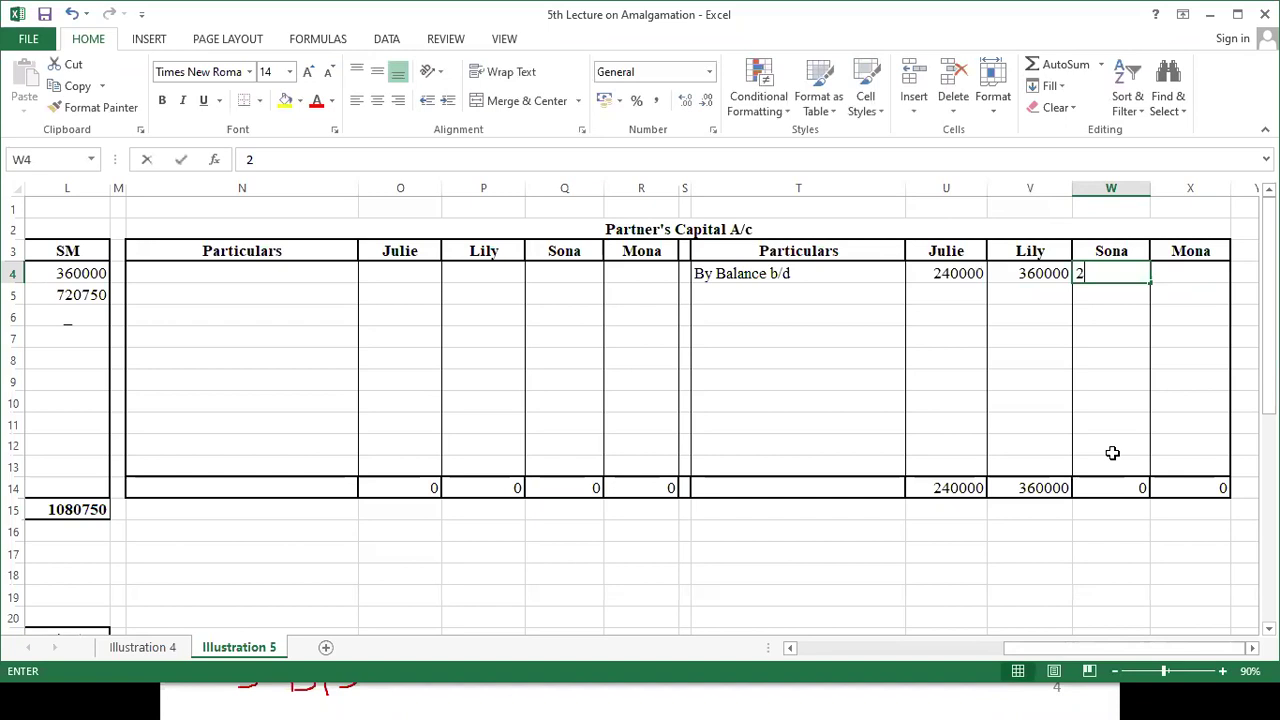
pyautogui.write('10000')
pyautogui.press('Tab')
pyautogui.write('210000')
pyautogui.press('Return')
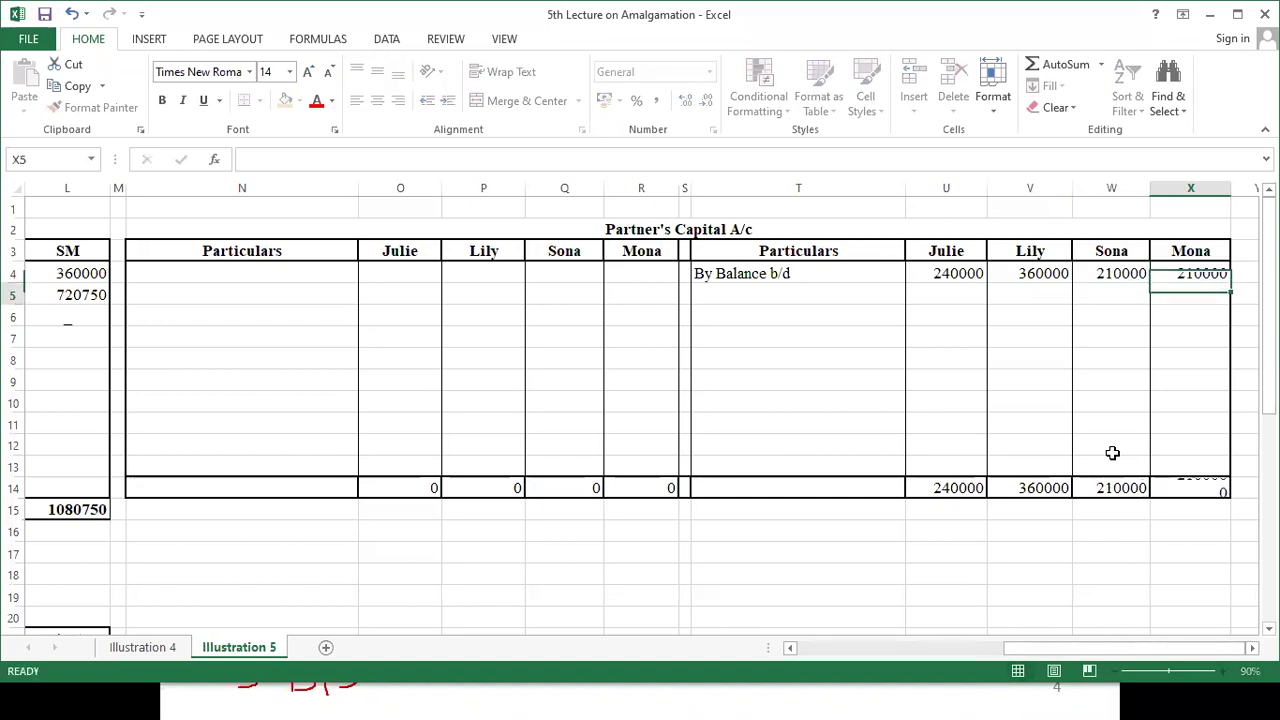
# - Consult the Illustration 5 slide again, then enter "By Realisation A/c (Profit)" in T5 of the Partner's Capital A/c
pyautogui.press('Left')
pyautogui.press('Left')
pyautogui.press('Left')
pyautogui.press('Left')
pyautogui.press('Left')
pyautogui.press('Right')
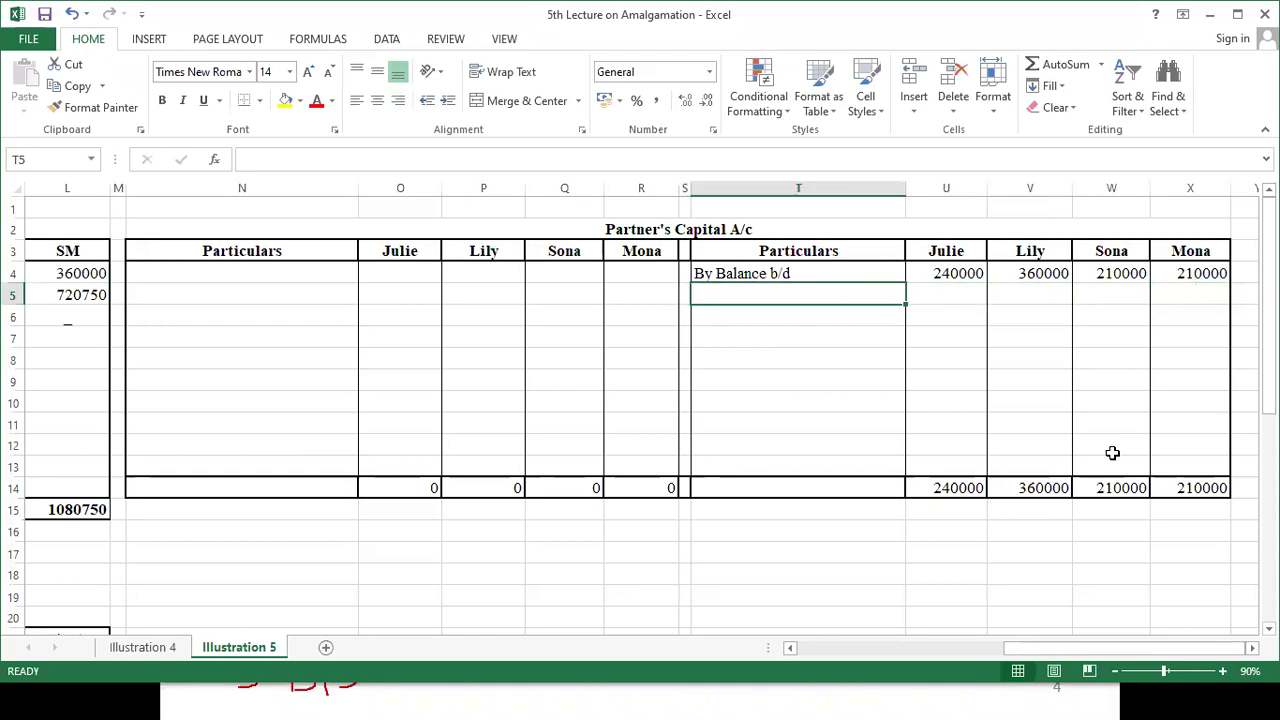
pyautogui.hotkey('alt', 'Tab')
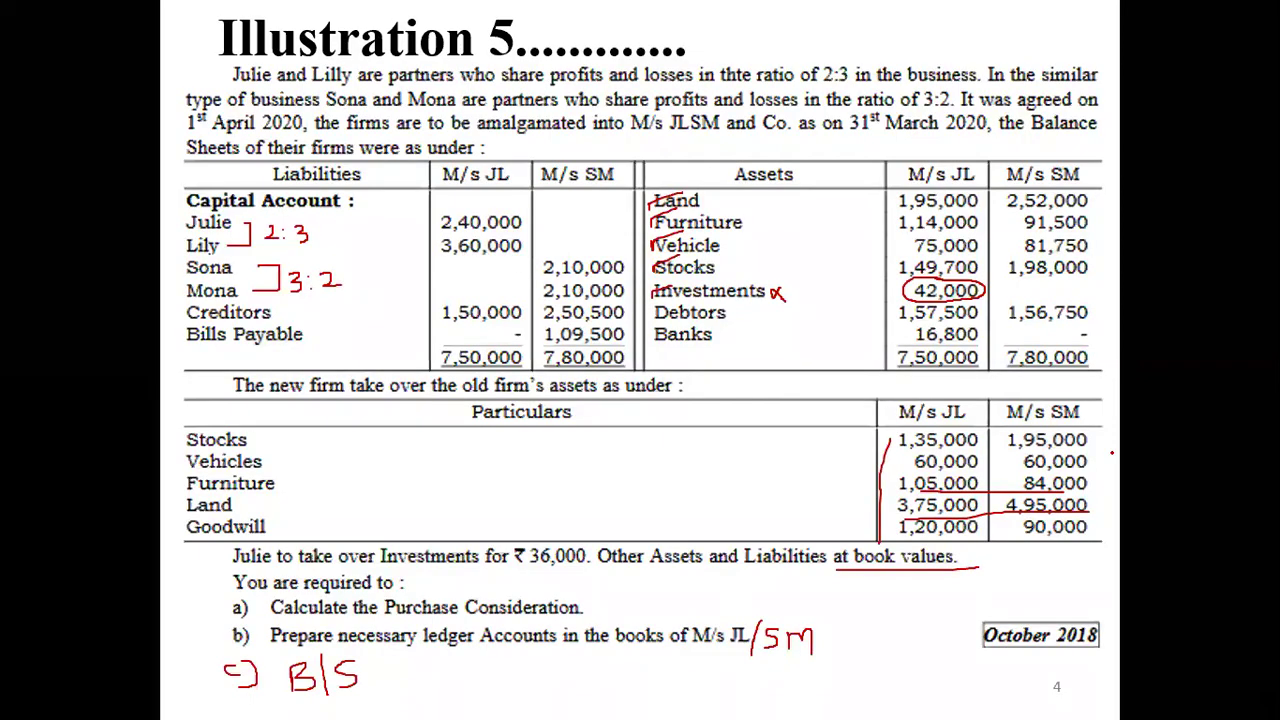
pyautogui.hotkey('alt', 'Tab')
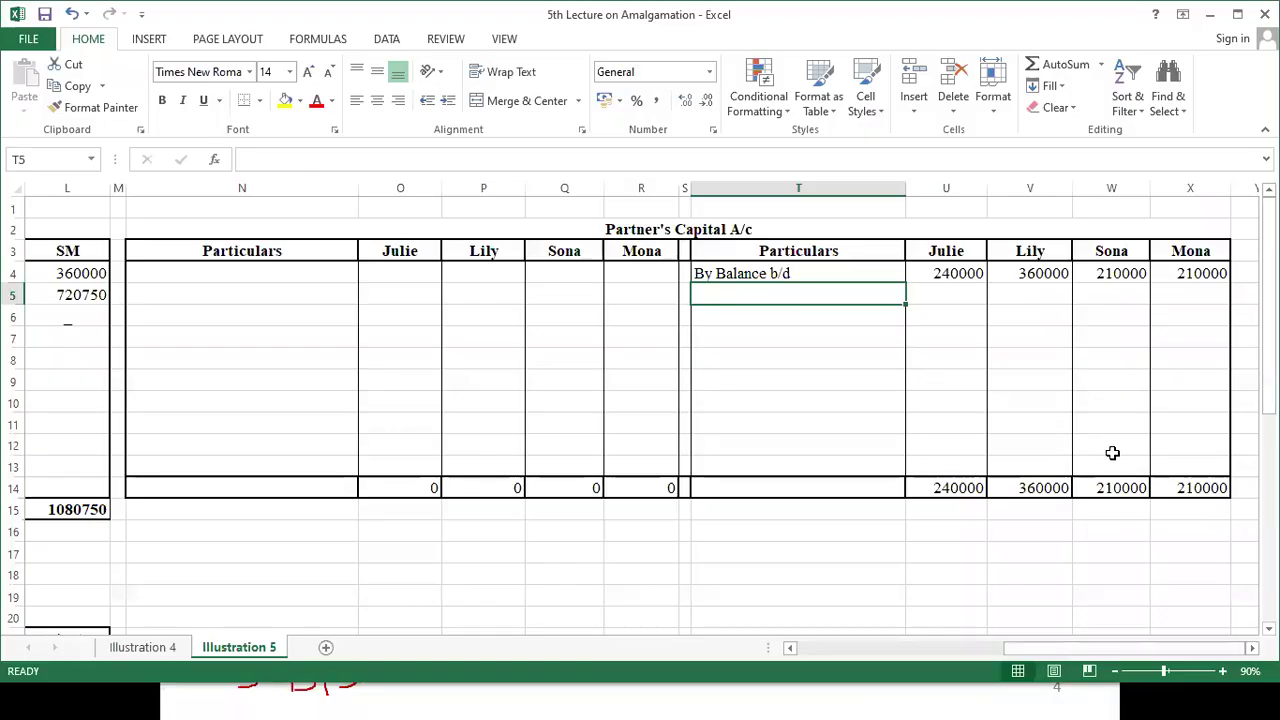
pyautogui.write('By Realisation A/c (Profit')
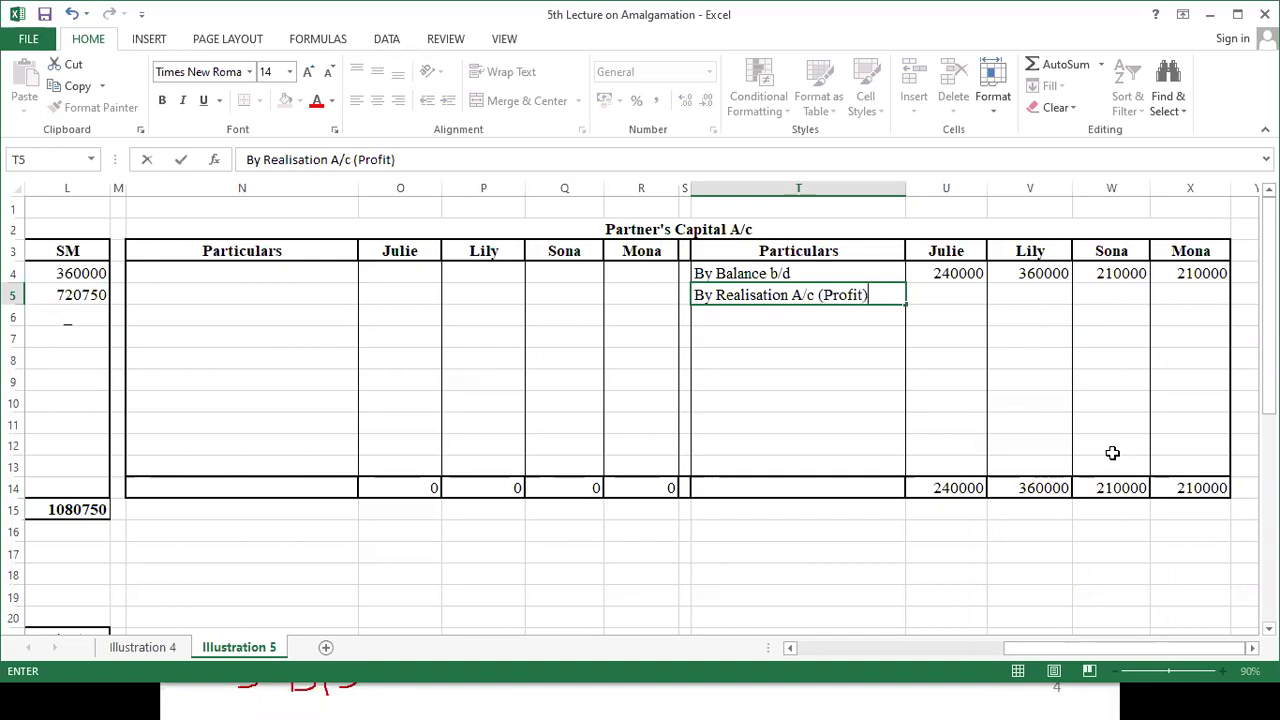
pyautogui.write(')')
pyautogui.press('Tab')
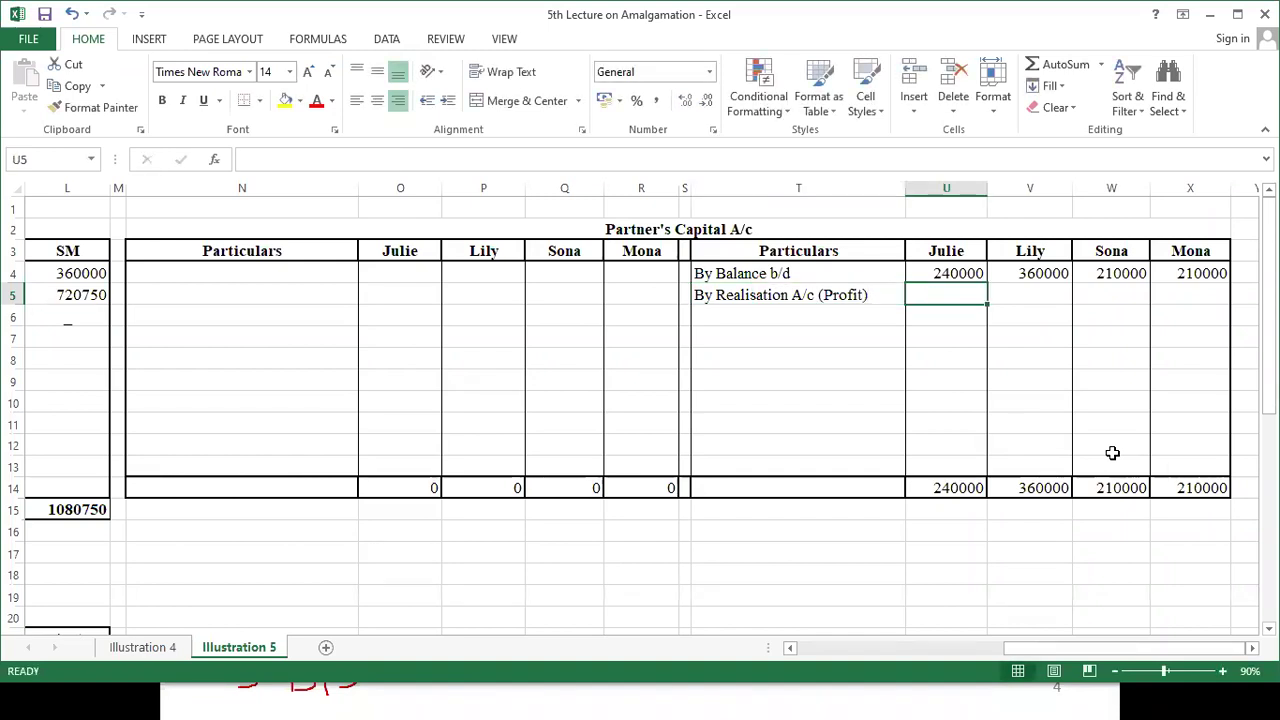
# - Check the partners' profit shares in the Realisation A/c, then return to the first partner's credit cell U5
pyautogui.press('Left')
pyautogui.press('Left')
pyautogui.press('Left')
pyautogui.press('Left')
pyautogui.press('Left')
pyautogui.press('Left')
pyautogui.press('Left')
pyautogui.press('Left')
pyautogui.press('Left')
pyautogui.press('Left')
pyautogui.press('Left')
pyautogui.press('Left')
pyautogui.press('Left')
pyautogui.press('Left')
pyautogui.press('Left')
pyautogui.press('Left')
pyautogui.press('Left')
pyautogui.press('Right')
pyautogui.press('Right')
pyautogui.press('Right')
pyautogui.press('Right')
pyautogui.press('Right')
pyautogui.press('Right')
pyautogui.press('Right')
pyautogui.press('Right')
pyautogui.press('Right')
pyautogui.press('Right')
pyautogui.press('Right')
pyautogui.press('Right')
pyautogui.press('Right')
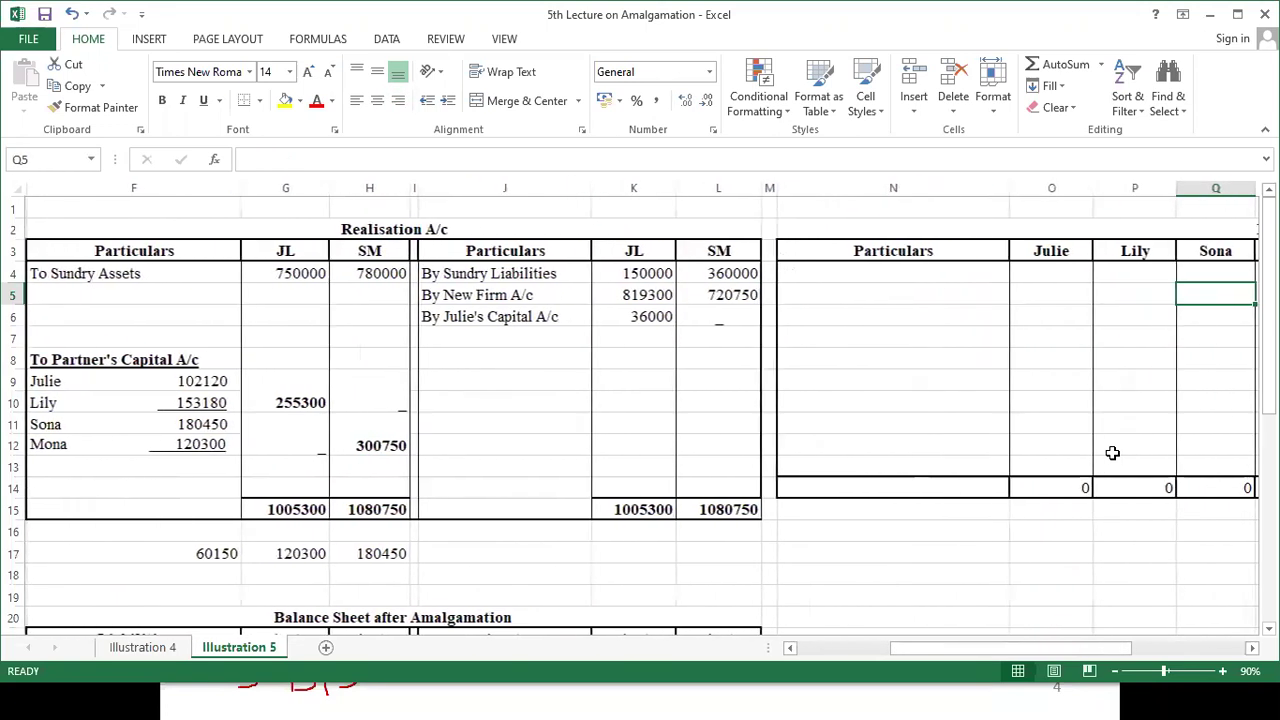
pyautogui.press('Right')
pyautogui.press('Right')
pyautogui.press('Right')
pyautogui.press('Right')
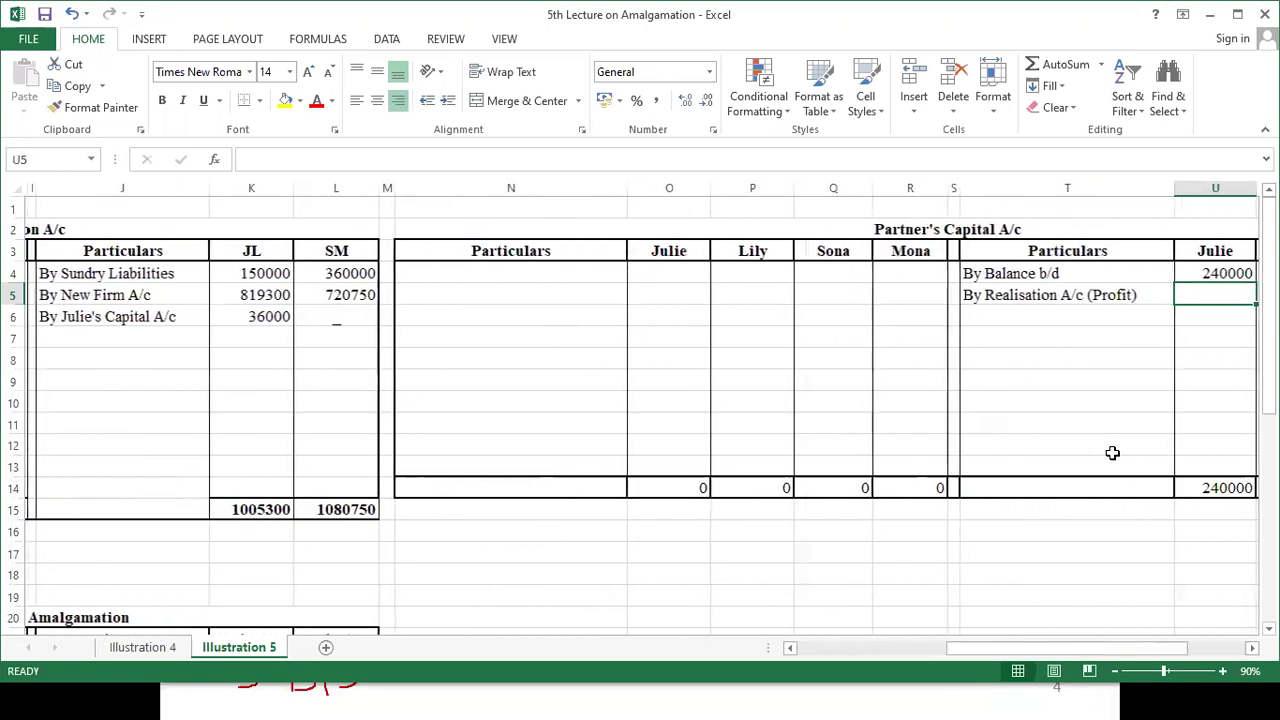
# - Enter 102150 as the first partner's realisation profit in U5 of the Partner's Capital A/c
pyautogui.write('102150')
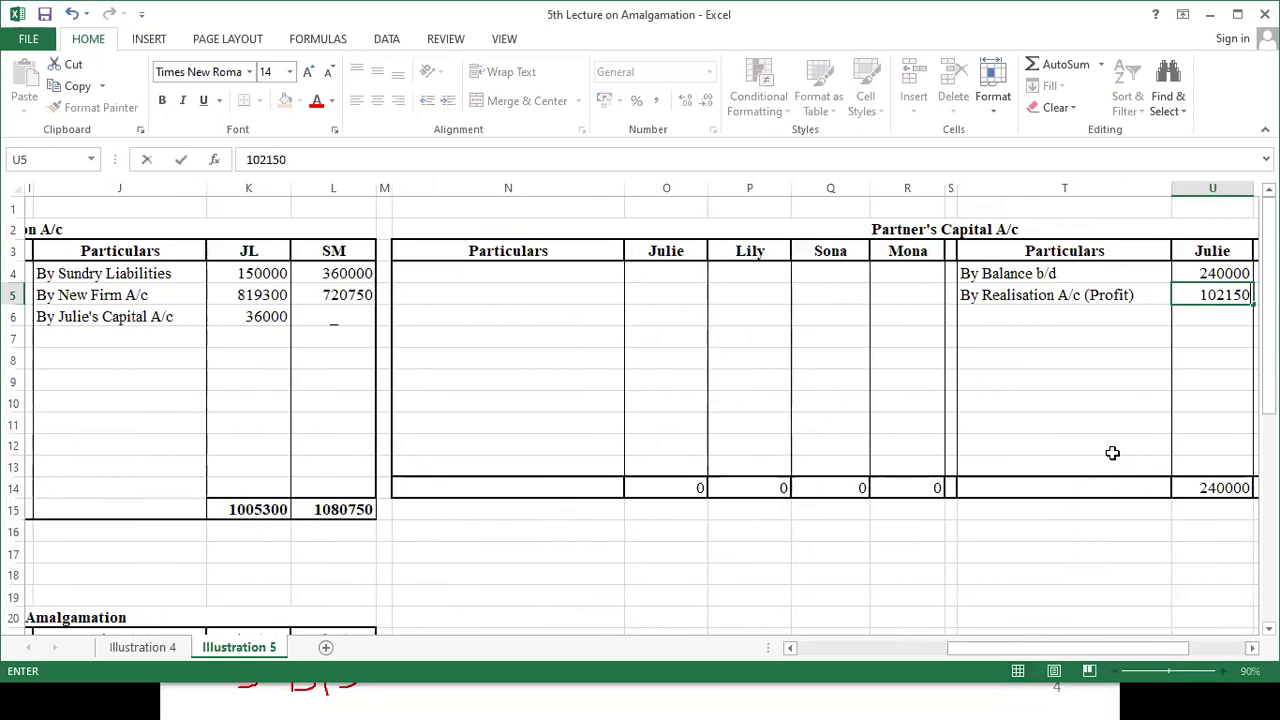
pyautogui.press('Return')
# - Check the partners' profit shares in the Realisation A/c, then return to the first partner's credit column in the Partner's Capital A/c
pyautogui.press('Left')
pyautogui.press('Left')
pyautogui.press('Left')
pyautogui.press('Left')
pyautogui.press('Left')
pyautogui.press('Left')
pyautogui.press('Left')
pyautogui.press('Left')
pyautogui.press('Left')
pyautogui.press('Left')
pyautogui.press('Left')
pyautogui.press('Left')
pyautogui.press('Left')
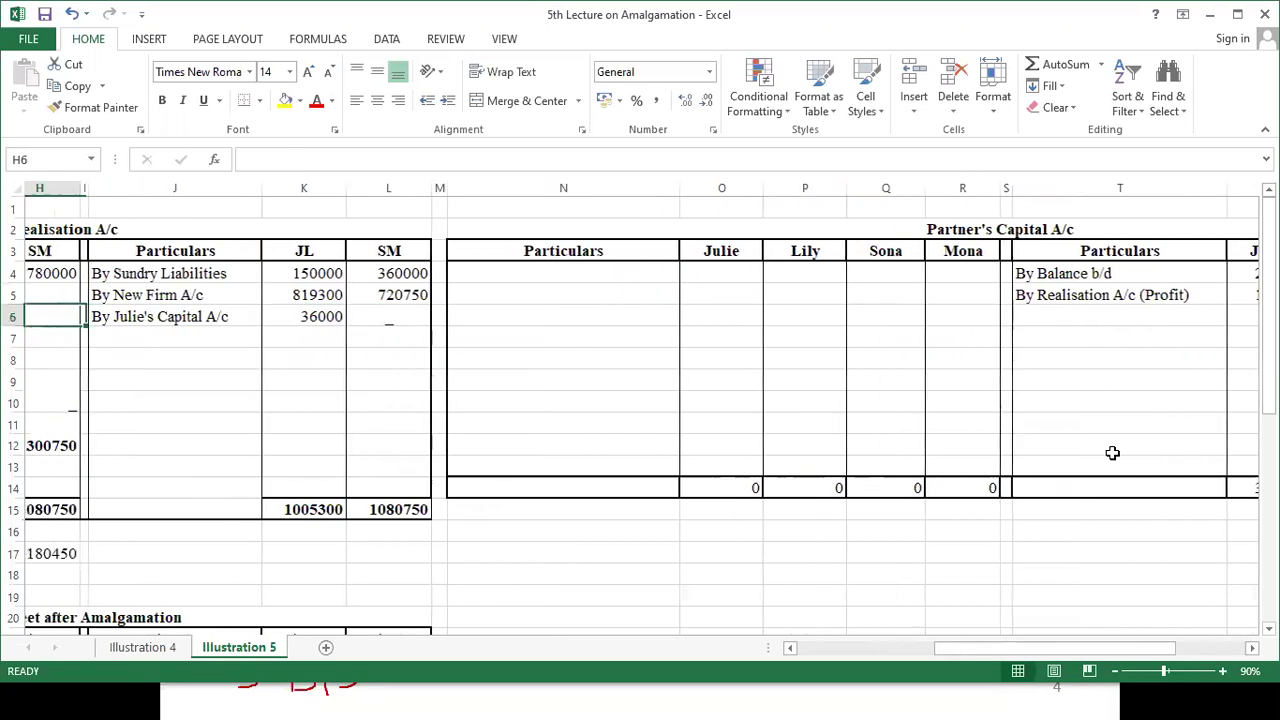
pyautogui.press('Left')
pyautogui.press('Left')
pyautogui.press('Down')
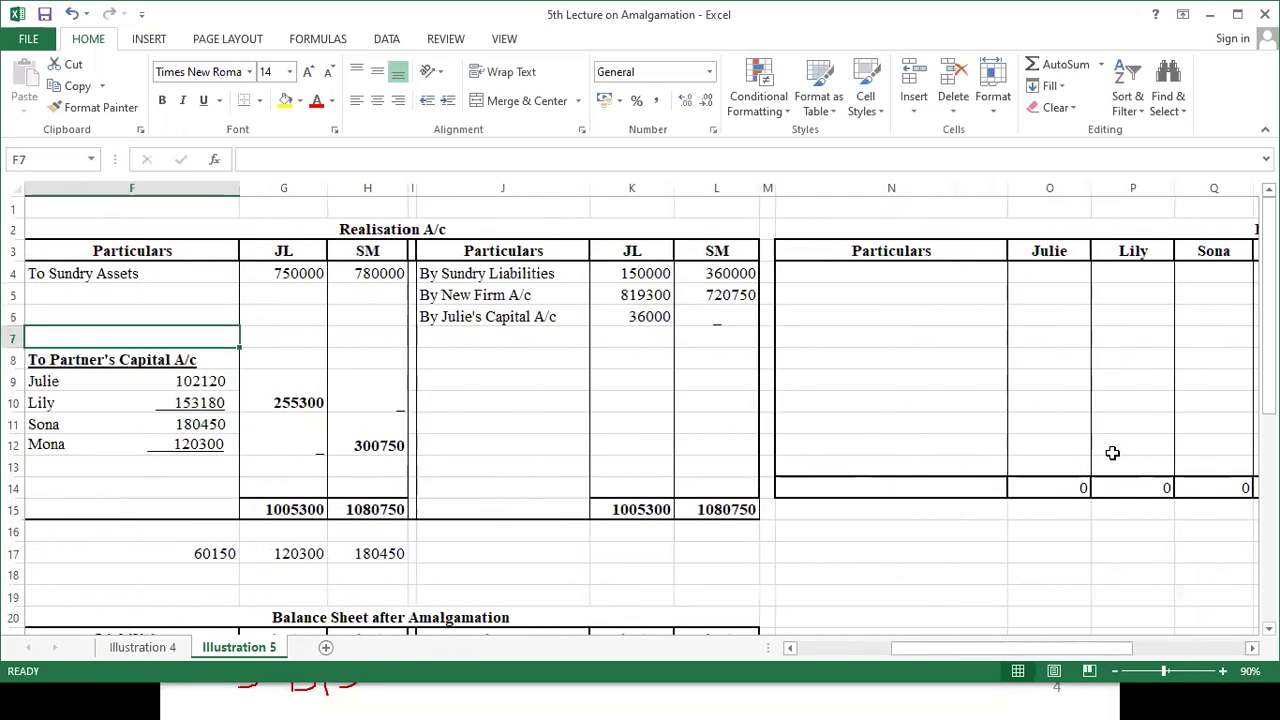
pyautogui.press('Right')
pyautogui.press('Right')
pyautogui.press('Right')
pyautogui.press('Right')
pyautogui.press('Right')
pyautogui.press('Right')
pyautogui.press('Right')
pyautogui.press('Right')
pyautogui.press('Right')
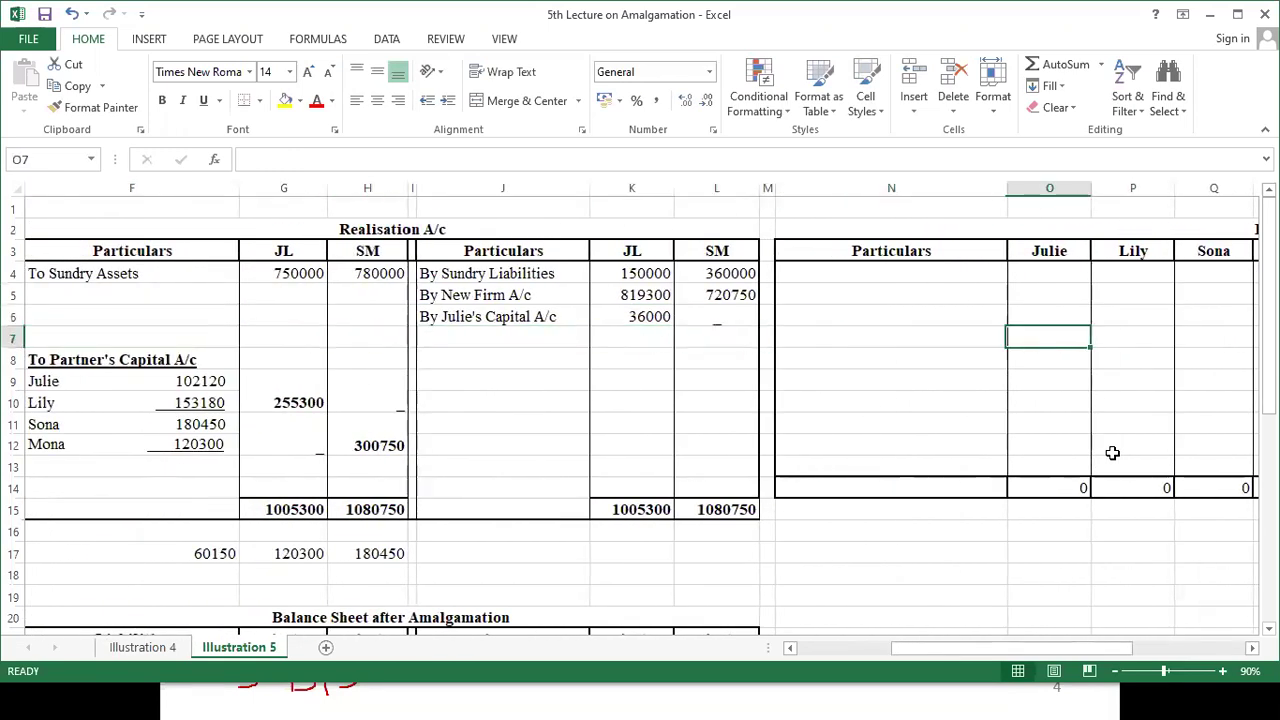
pyautogui.press('Right')
pyautogui.press('Right')
pyautogui.press('Right')
pyautogui.press('Right')
pyautogui.press('Right')
pyautogui.press('Right')
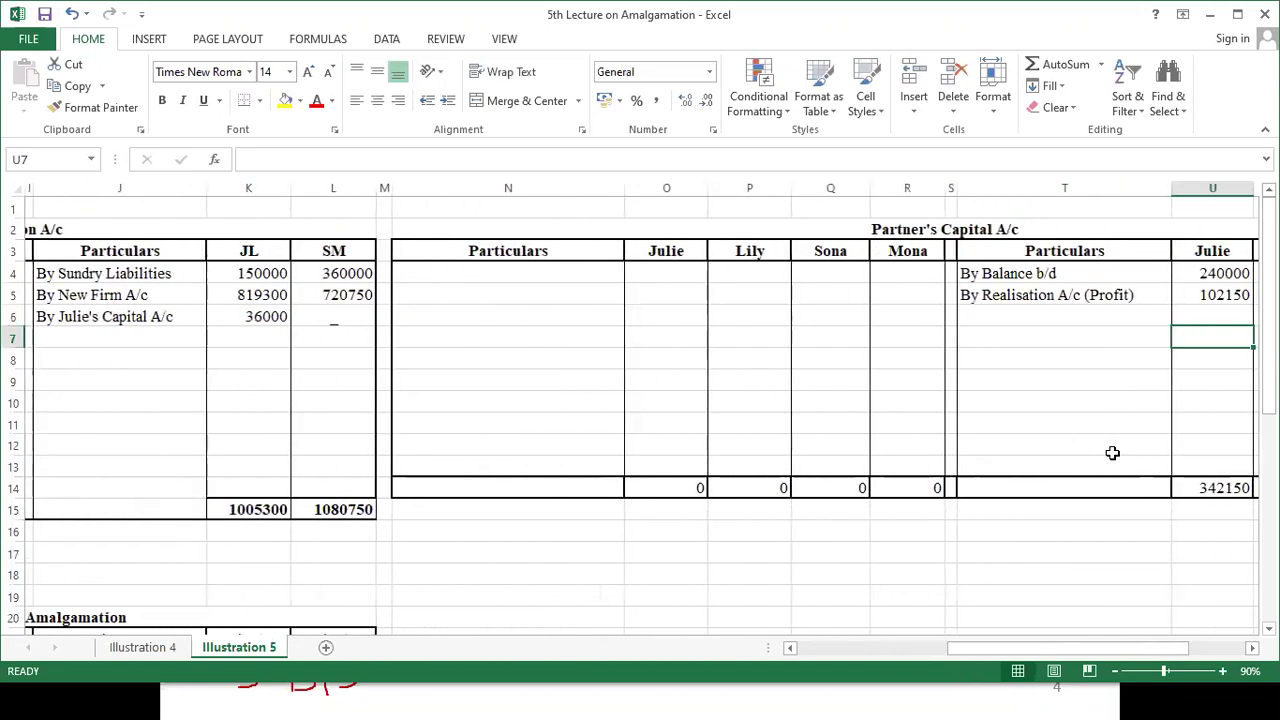
# - Correct the first partner's realisation profit in U5 to 102120
pyautogui.doubleClick(1238, 294)
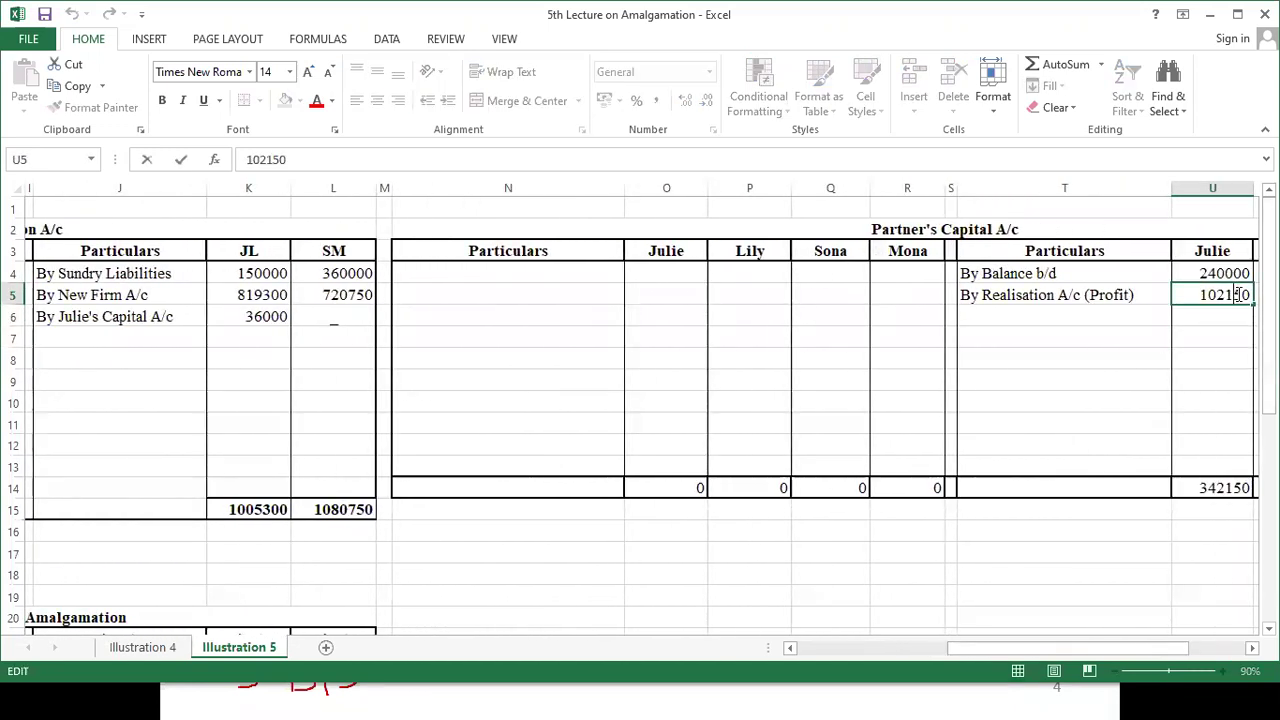
pyautogui.press('BackSpace')
pyautogui.write('2')
pyautogui.press('BackSpace')
pyautogui.write('12')
pyautogui.press('Delete')
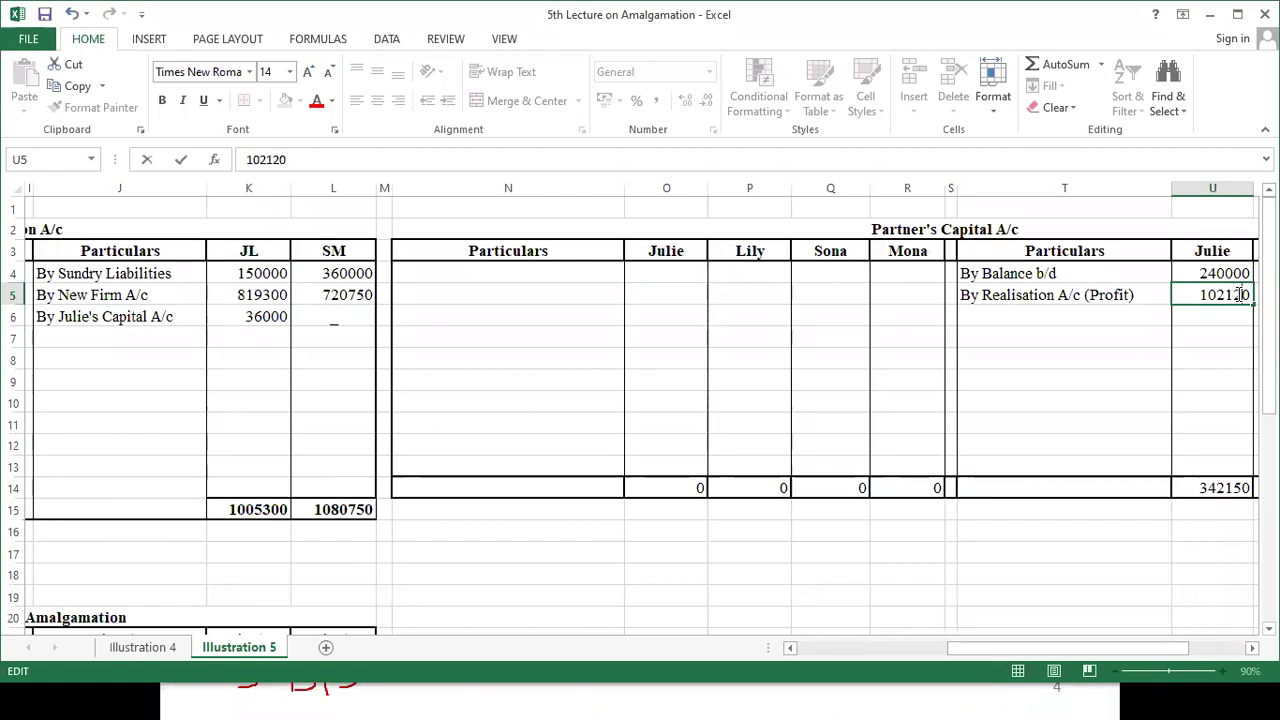
pyautogui.press('Return')
# - Enter the other three partners' realisation profits in V5:X5 as 153180, 180450 and 120300
pyautogui.click(1240, 295)
pyautogui.press('Right')
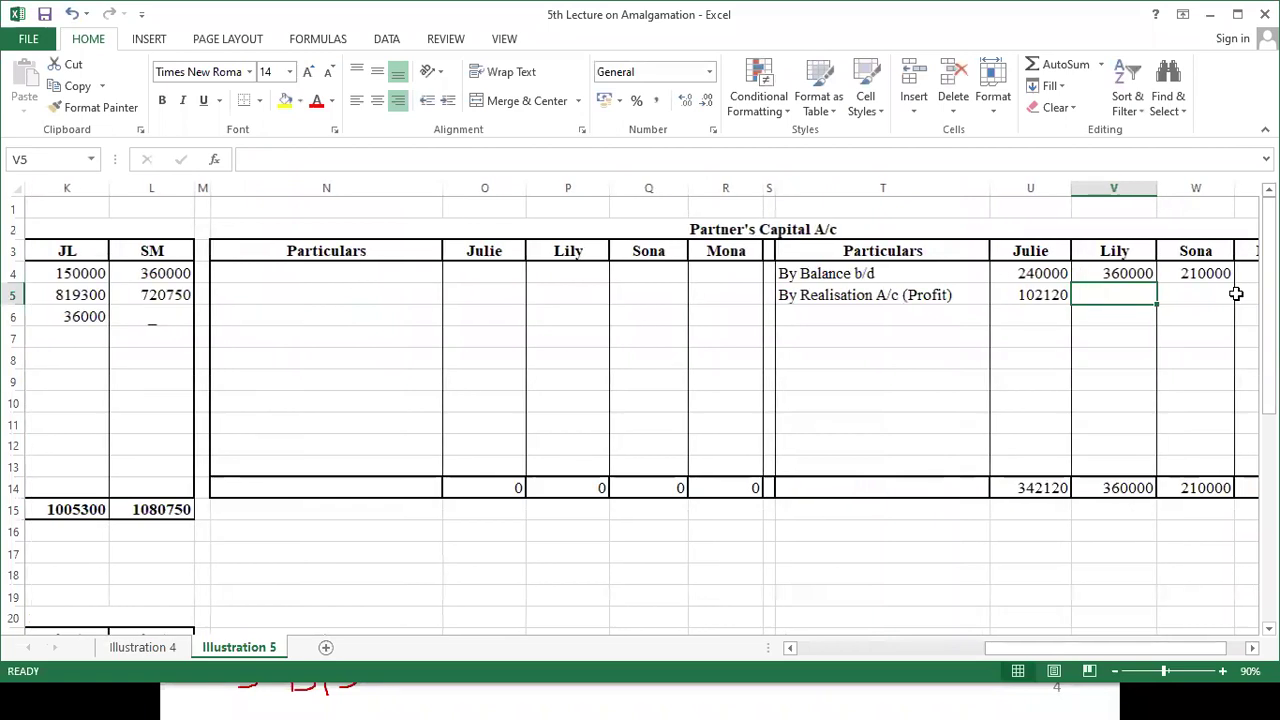
pyautogui.write('15')
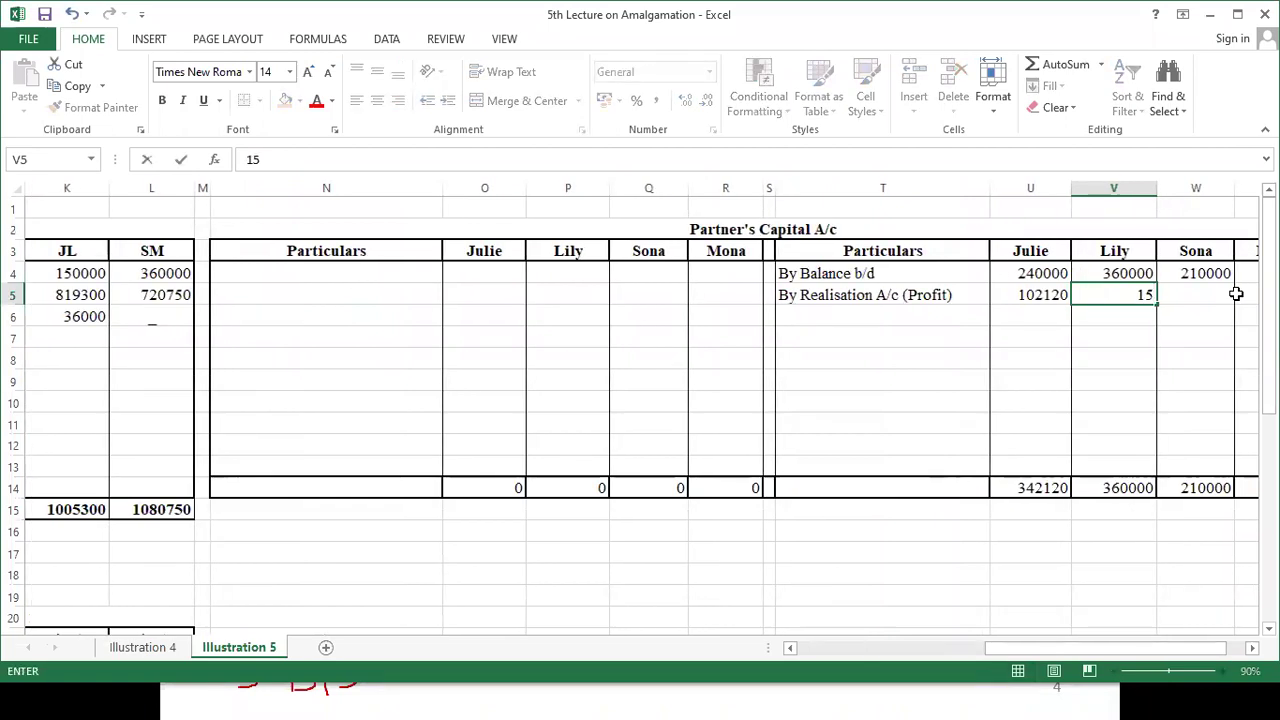
pyautogui.write('3180')
pyautogui.press('Tab')
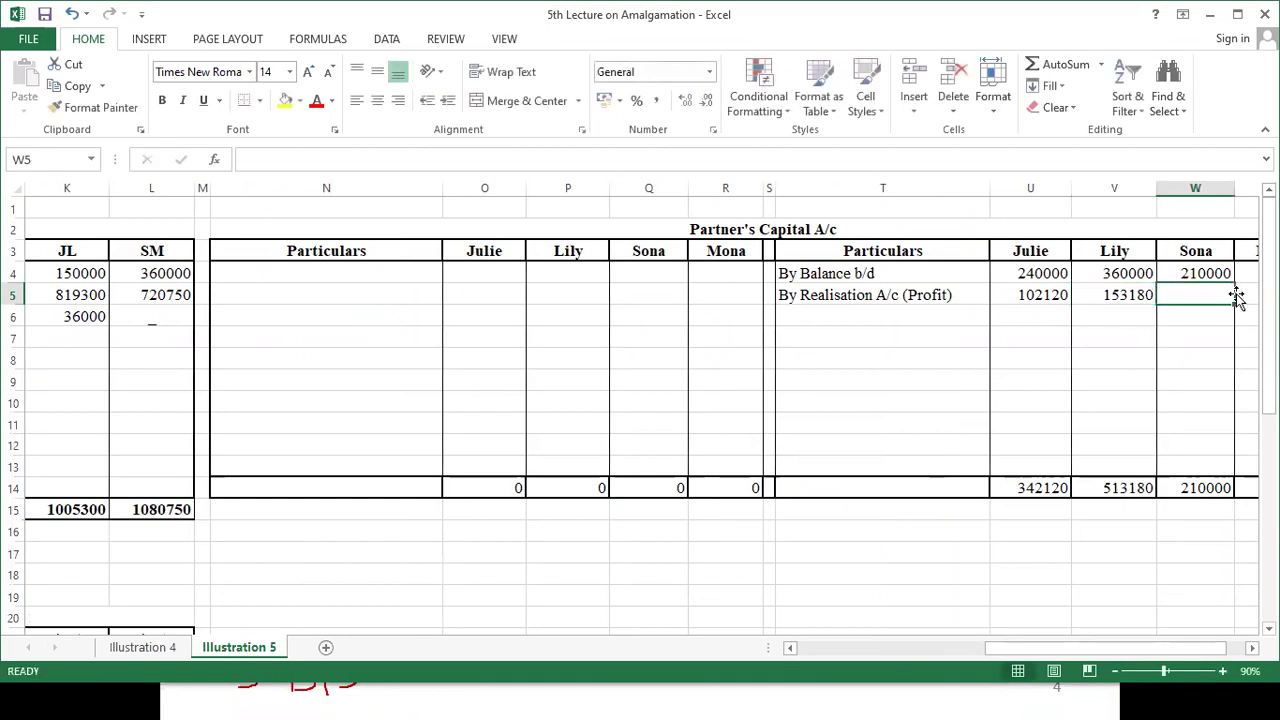
pyautogui.write('1')
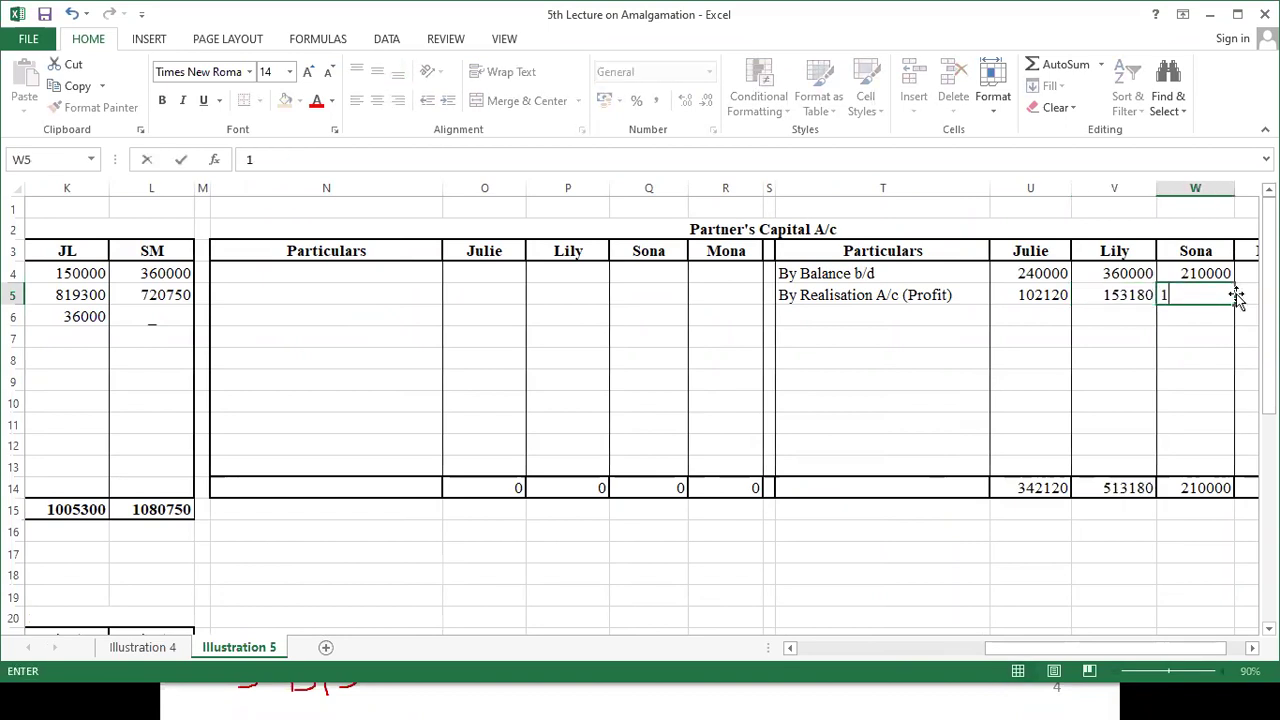
pyautogui.write('80450')
pyautogui.press('Tab')
pyautogui.write('120300')
pyautogui.press('Return')
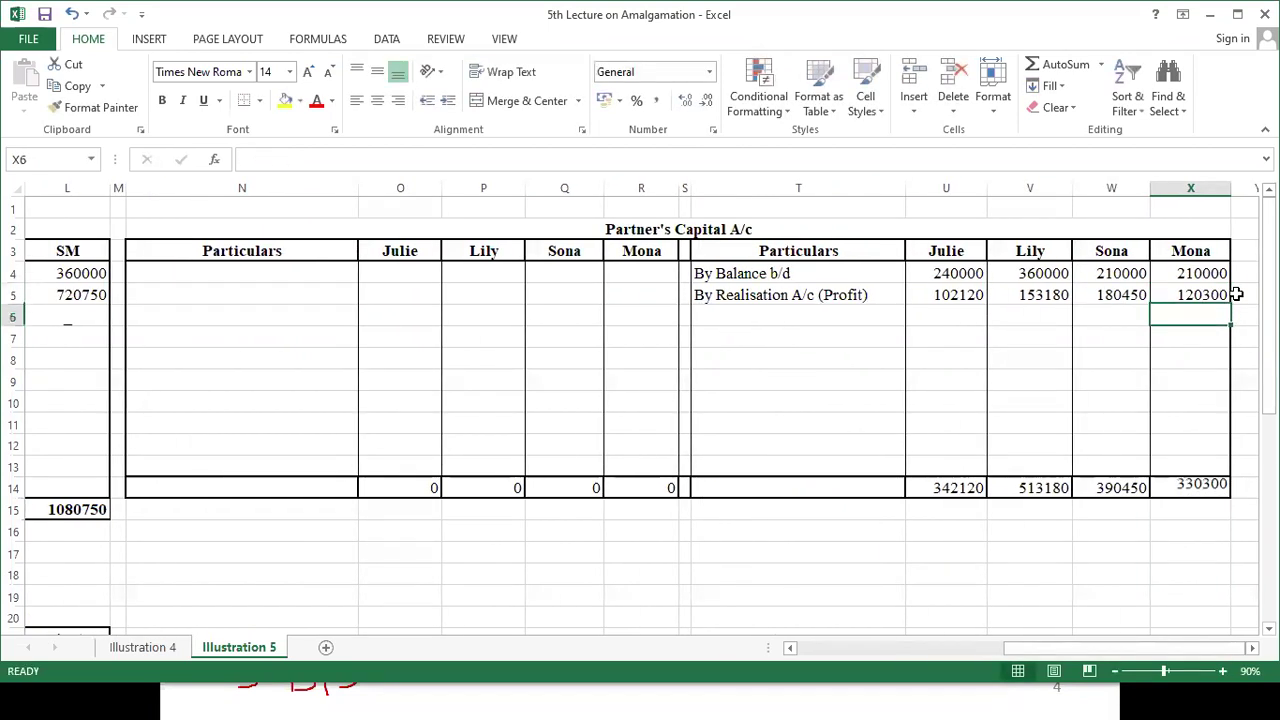
# - Compare the entered realisation profits with the partners' shares in the Realisation A/c, then return to the Partner's Capital A/c
pyautogui.press('Left')
pyautogui.press('Left')
pyautogui.press('Left')
pyautogui.press('Left')
pyautogui.press('Left')
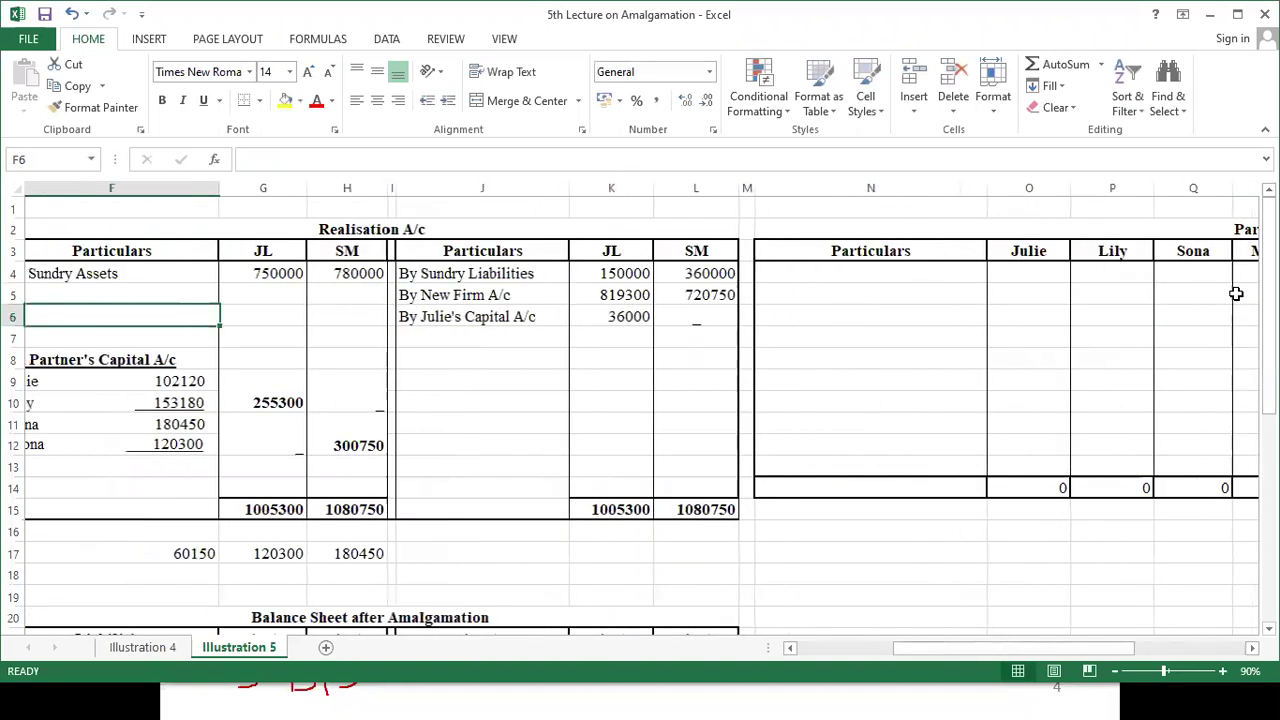
pyautogui.press('Down')
pyautogui.press('Down')
pyautogui.press('Down')
pyautogui.press('Down')
pyautogui.press('Down')
pyautogui.press('Down')
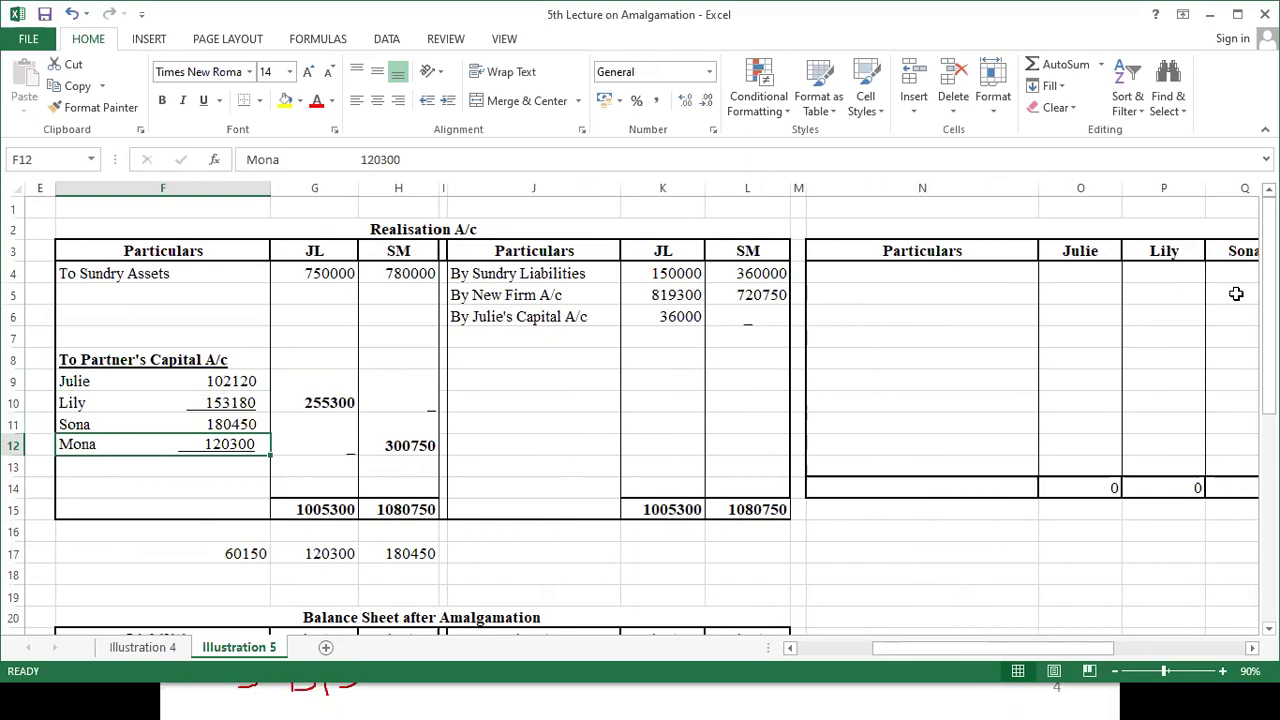
pyautogui.press('Right')
pyautogui.press('Right')
pyautogui.press('Right')
pyautogui.press('Right')
pyautogui.press('Right')
pyautogui.press('Right')
pyautogui.press('Right')
pyautogui.press('Right')
pyautogui.press('Right')
pyautogui.press('Right')
pyautogui.press('Right')
pyautogui.press('Right')
pyautogui.press('Right')
pyautogui.press('Right')
pyautogui.press('Right')
pyautogui.press('Right')
pyautogui.press('Right')
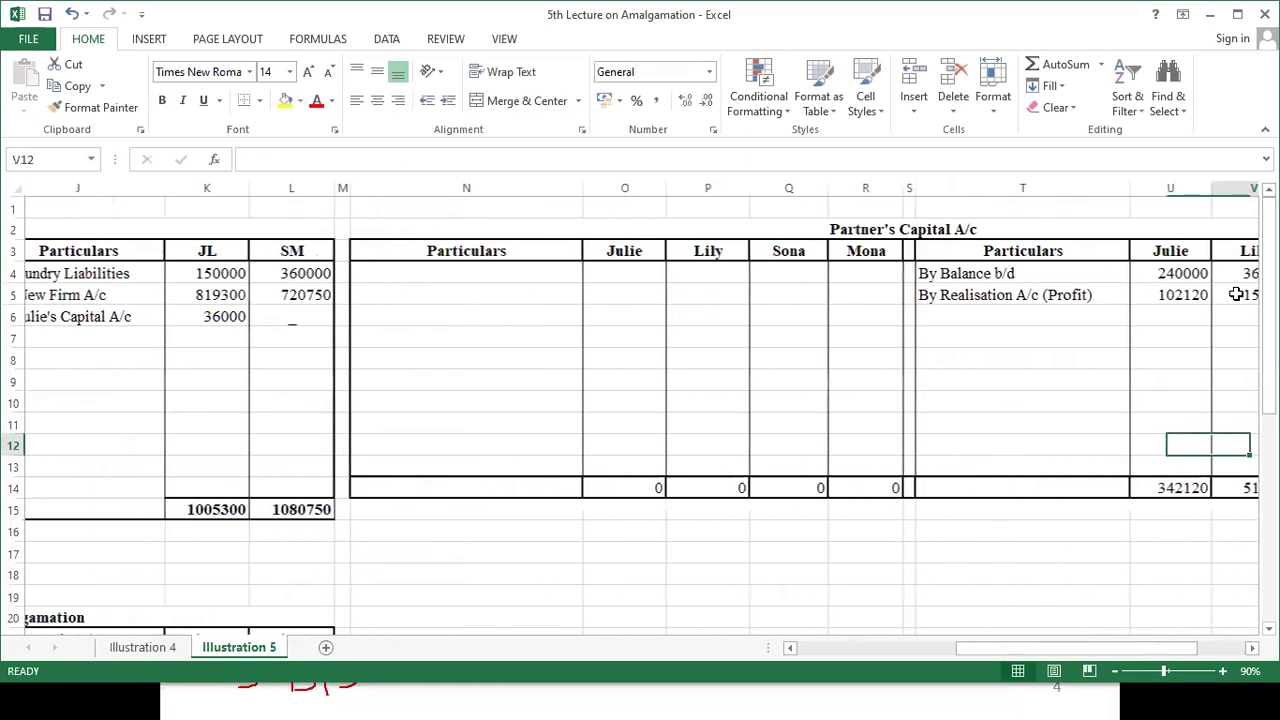
# - Enter "To Realisation A/c (Investment)" in N4 as the first debit-side particular of the Partner's Capital A/c
pyautogui.press('Left')
pyautogui.press('Left')
pyautogui.press('Left')
pyautogui.press('Left')
pyautogui.press('Left')
pyautogui.press('Left')
pyautogui.press('Left')
pyautogui.press('Up')
pyautogui.press('Up')
pyautogui.press('Up')
pyautogui.press('Up')
pyautogui.press('Up')
pyautogui.press('Up')
pyautogui.press('Up')
pyautogui.press('Up')
pyautogui.press('Left')
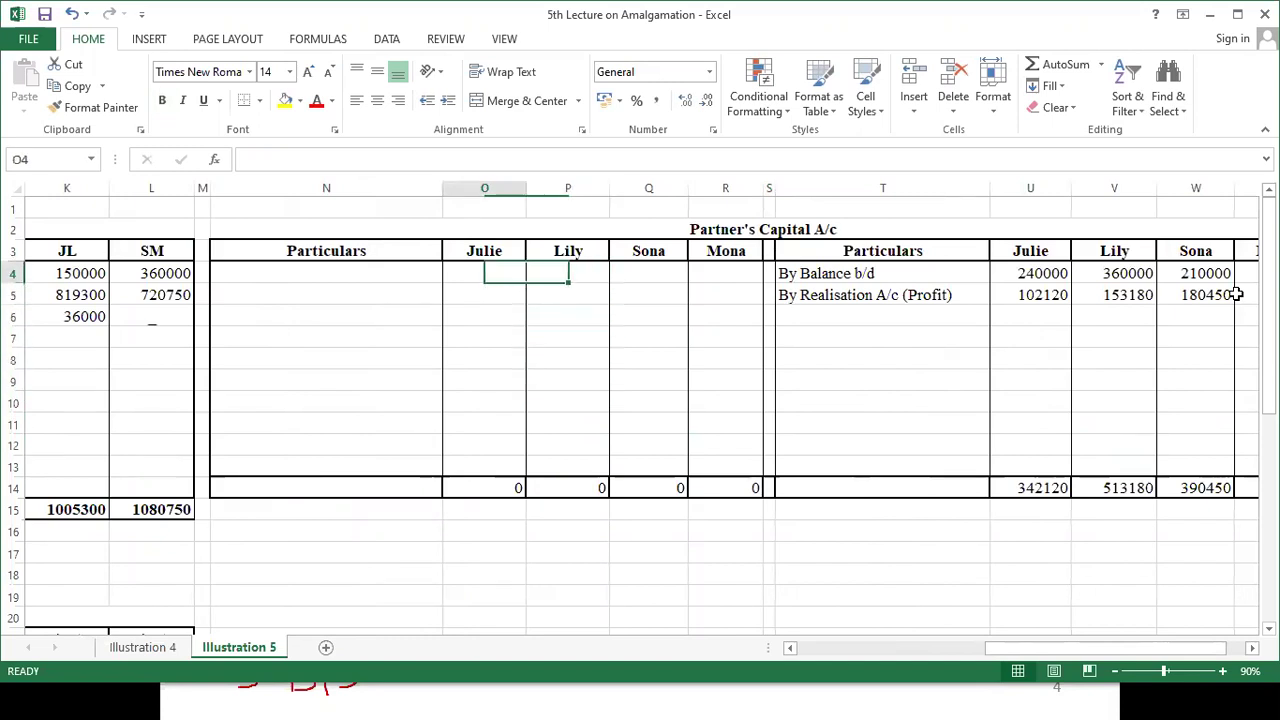
pyautogui.press('Left')
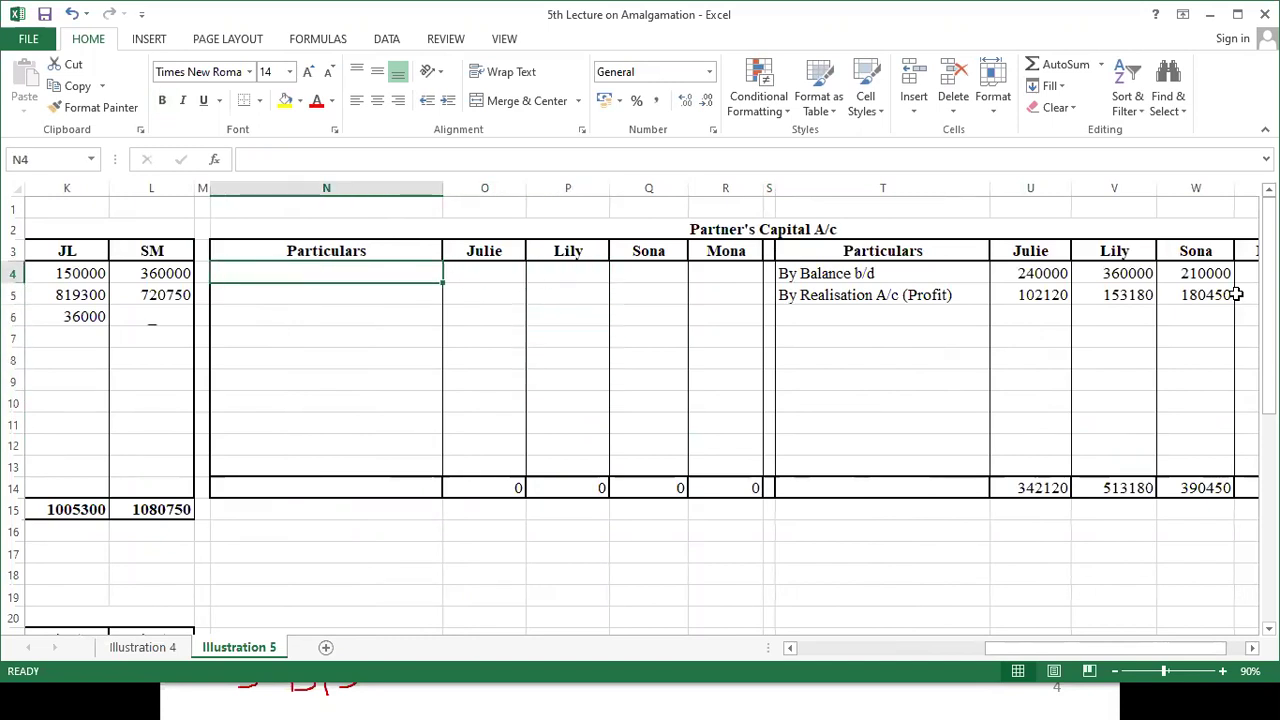
pyautogui.write('To Re')
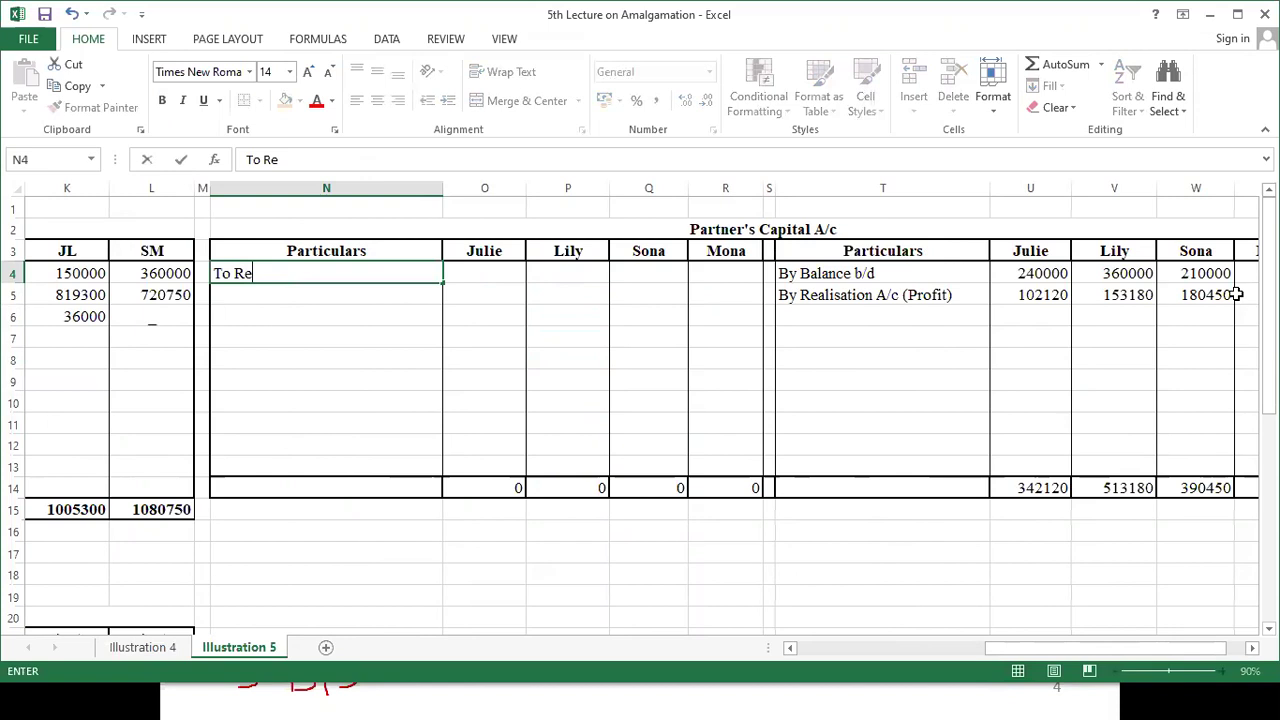
pyautogui.write('alisat')
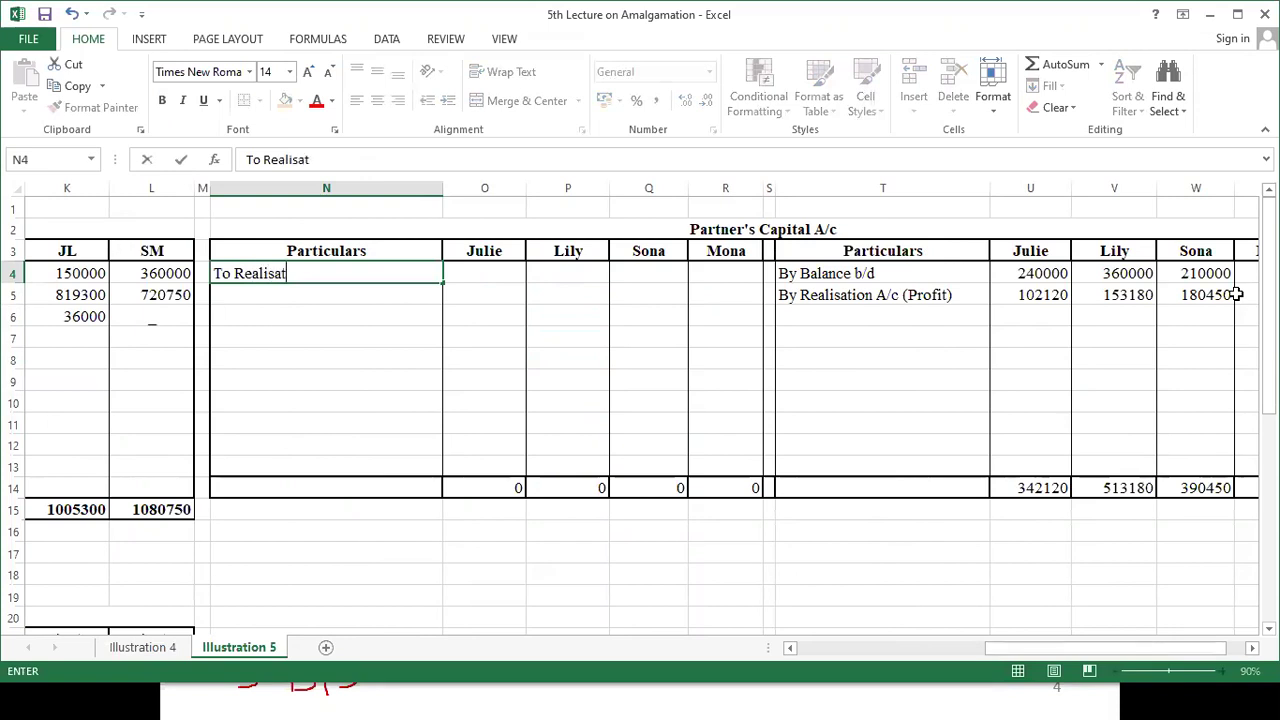
pyautogui.write('ion A/c (Inve')
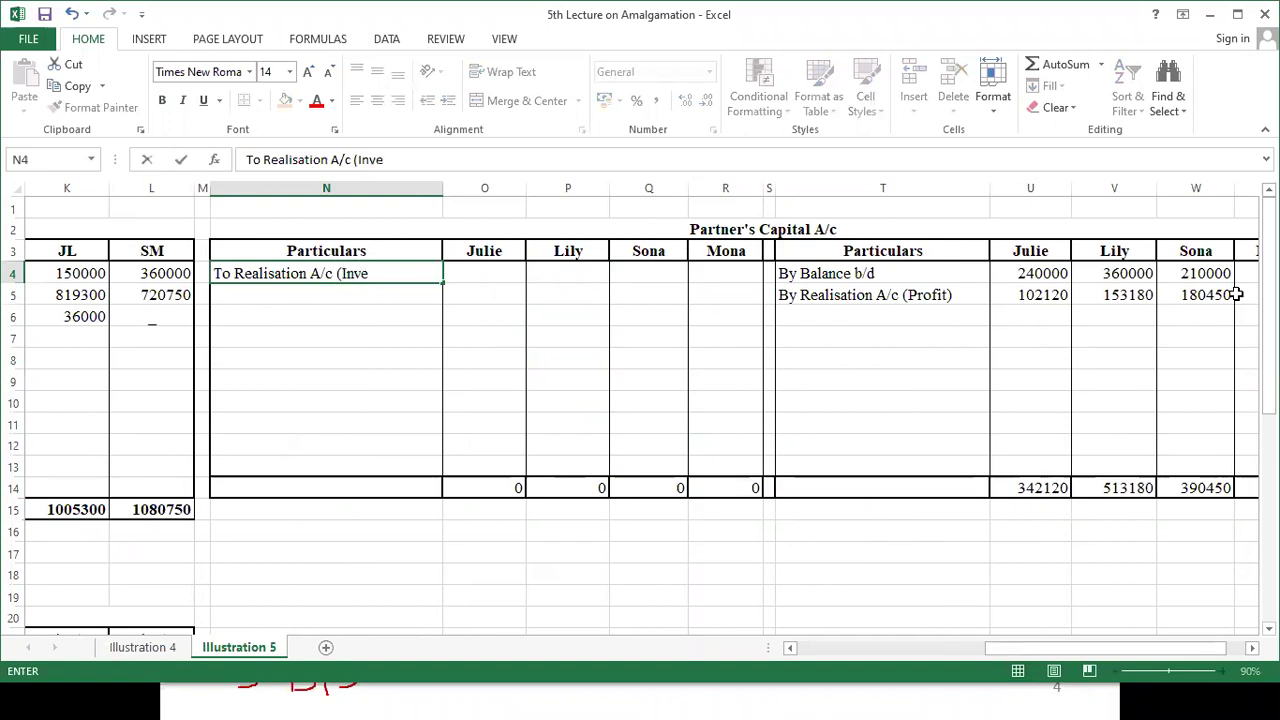
pyautogui.write('stment)')
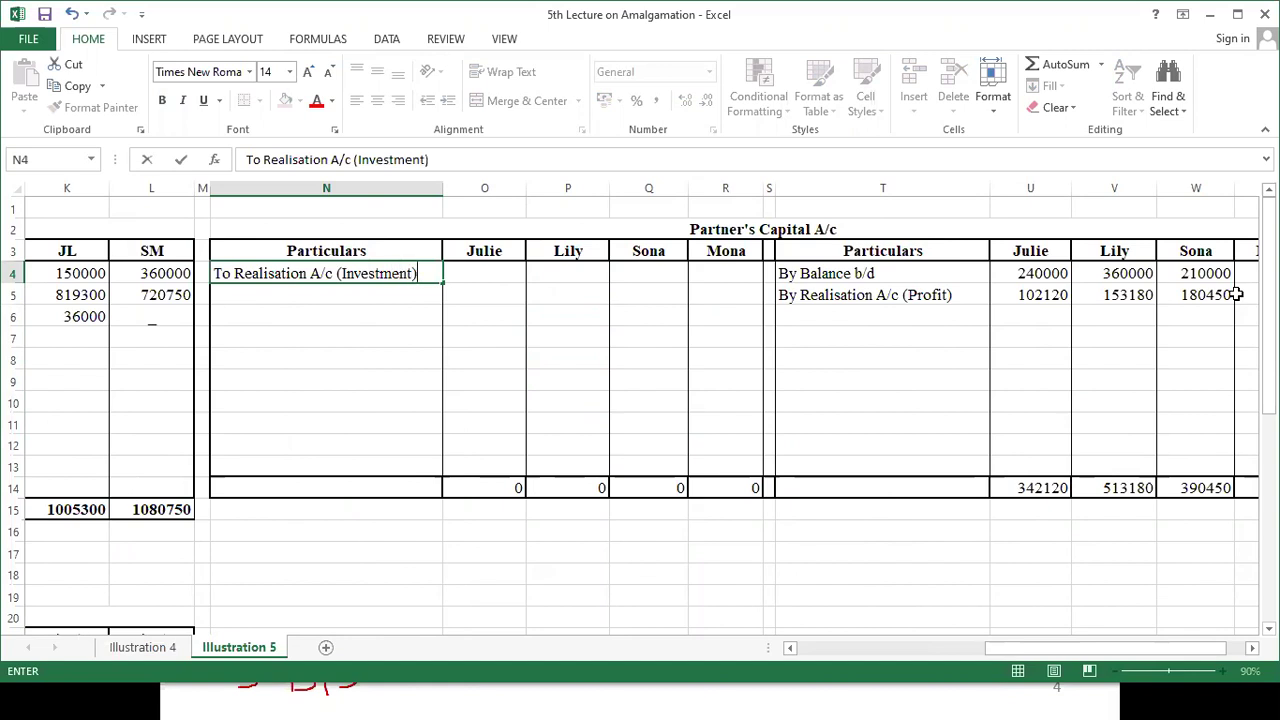
# - Enter 36000 in O4 for the first partner and an underscore for each of the other partners in P4:R4
pyautogui.press('Tab')
pyautogui.write('36000')
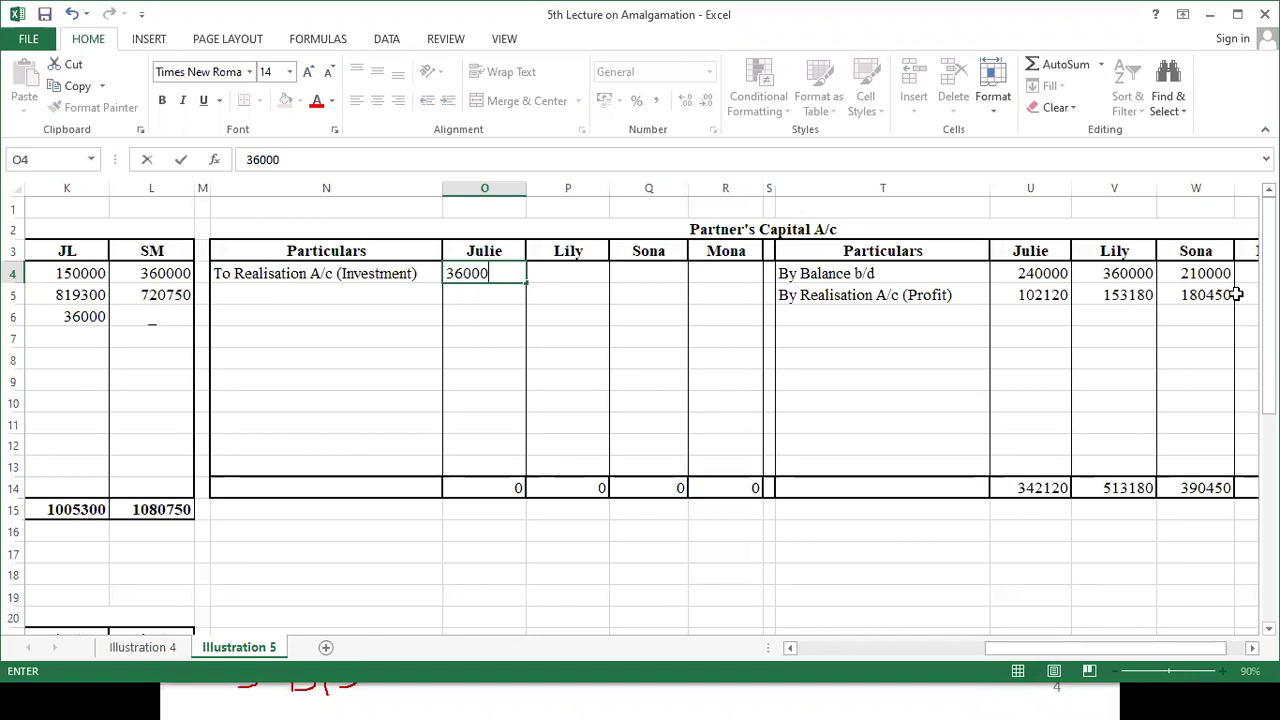
pyautogui.press('Tab')
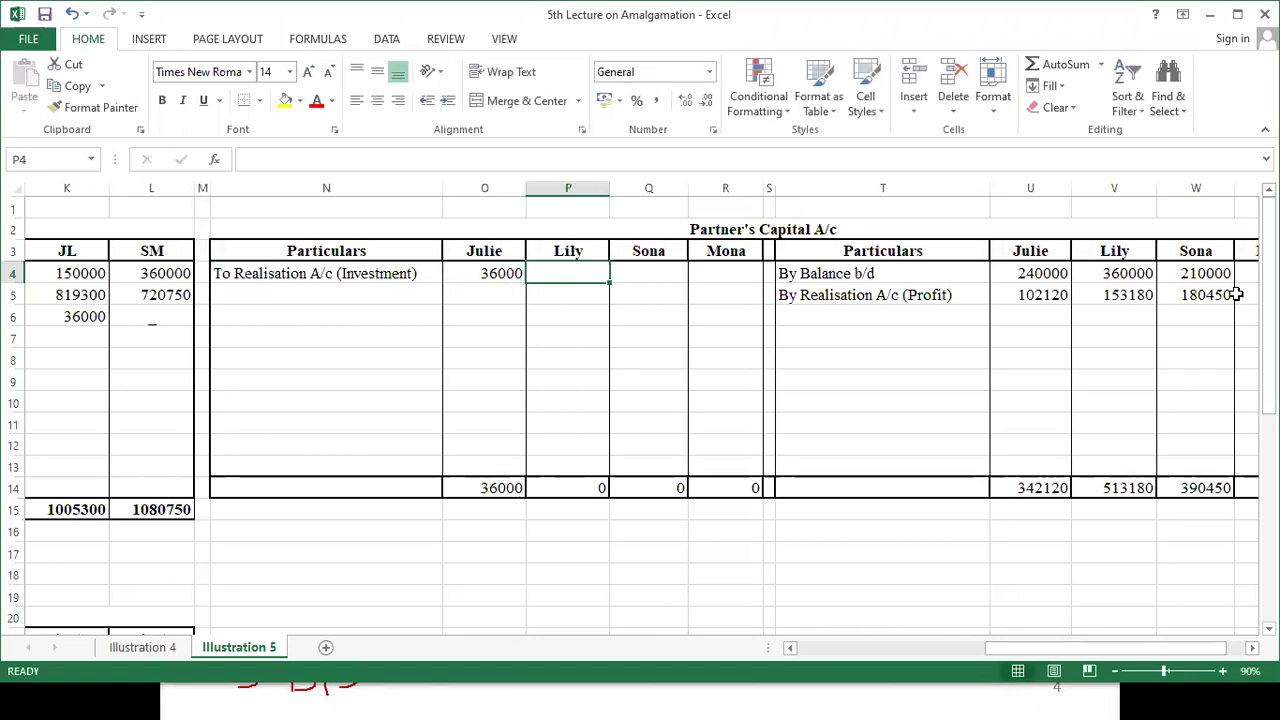
pyautogui.write('_')
pyautogui.press('Tab')
pyautogui.write('_')
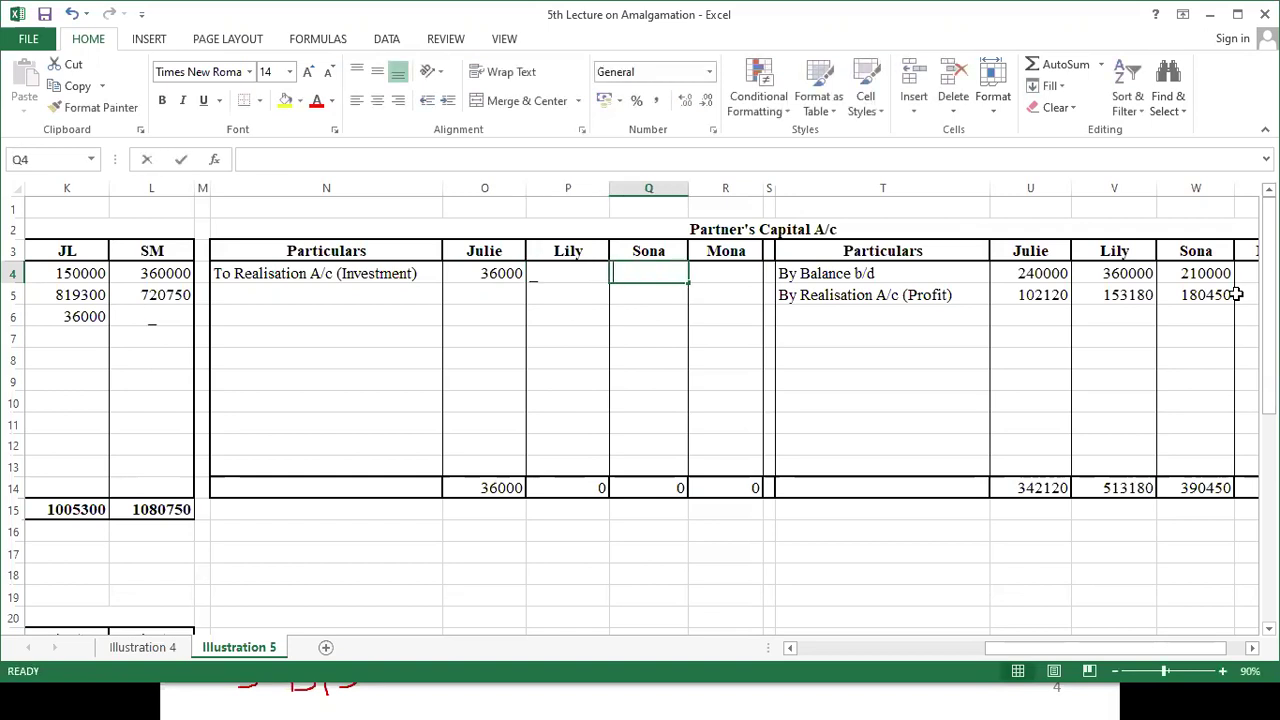
pyautogui.press('Tab')
pyautogui.write('_')
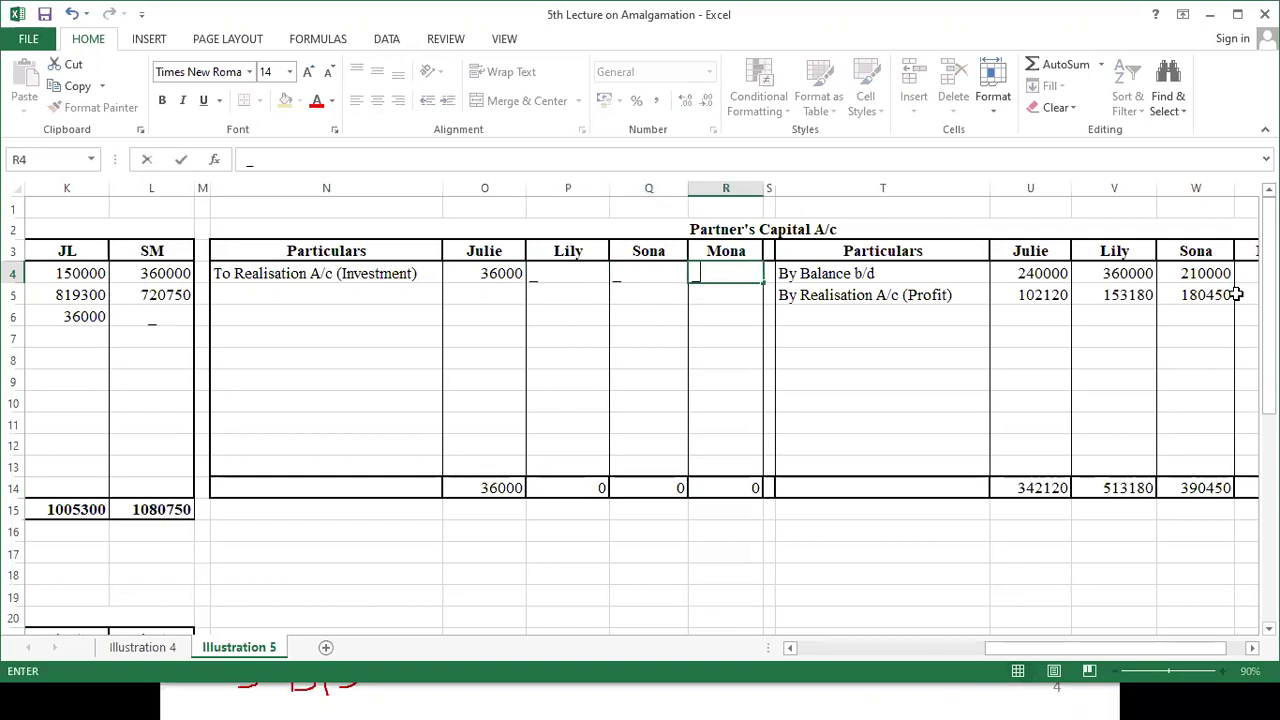
# - Centre the underscores in the investment row by centre-aligning P4:S4
pyautogui.press('Tab')
pyautogui.hotkey('shift', 'Left')
pyautogui.hotkey('shift', 'Left')
pyautogui.hotkey('shift', 'Left')
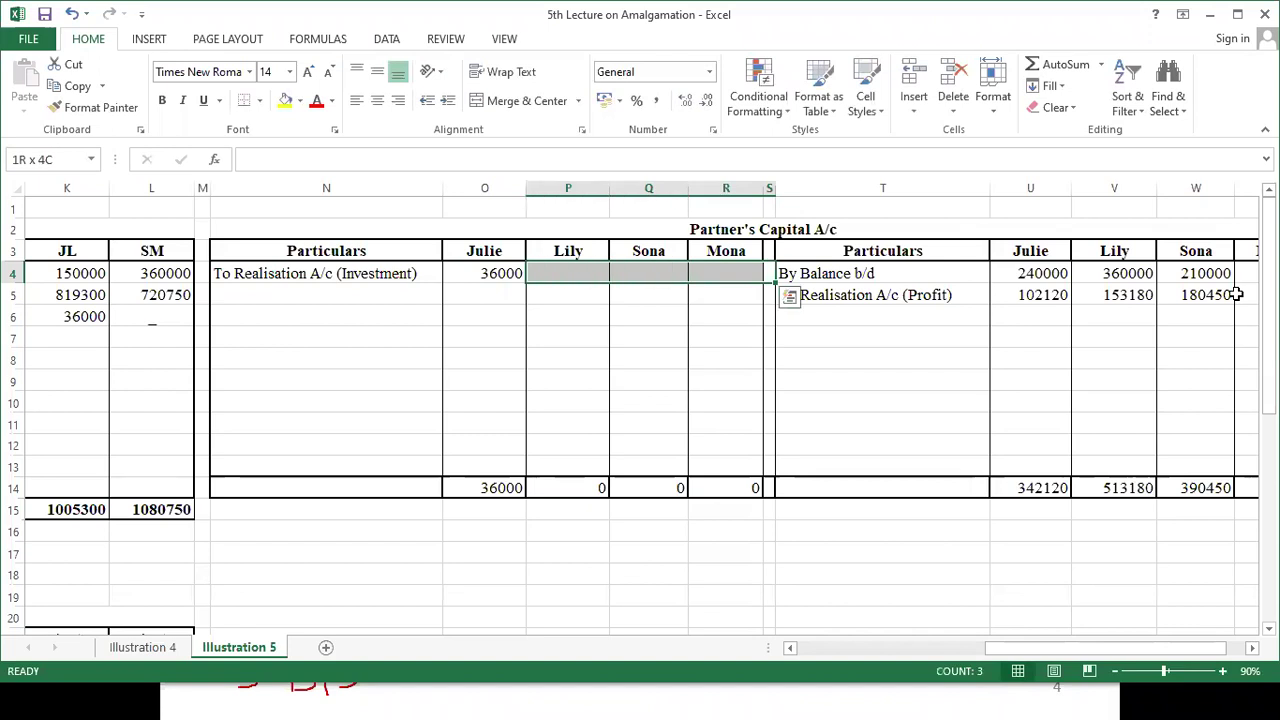
pyautogui.click(377, 100)
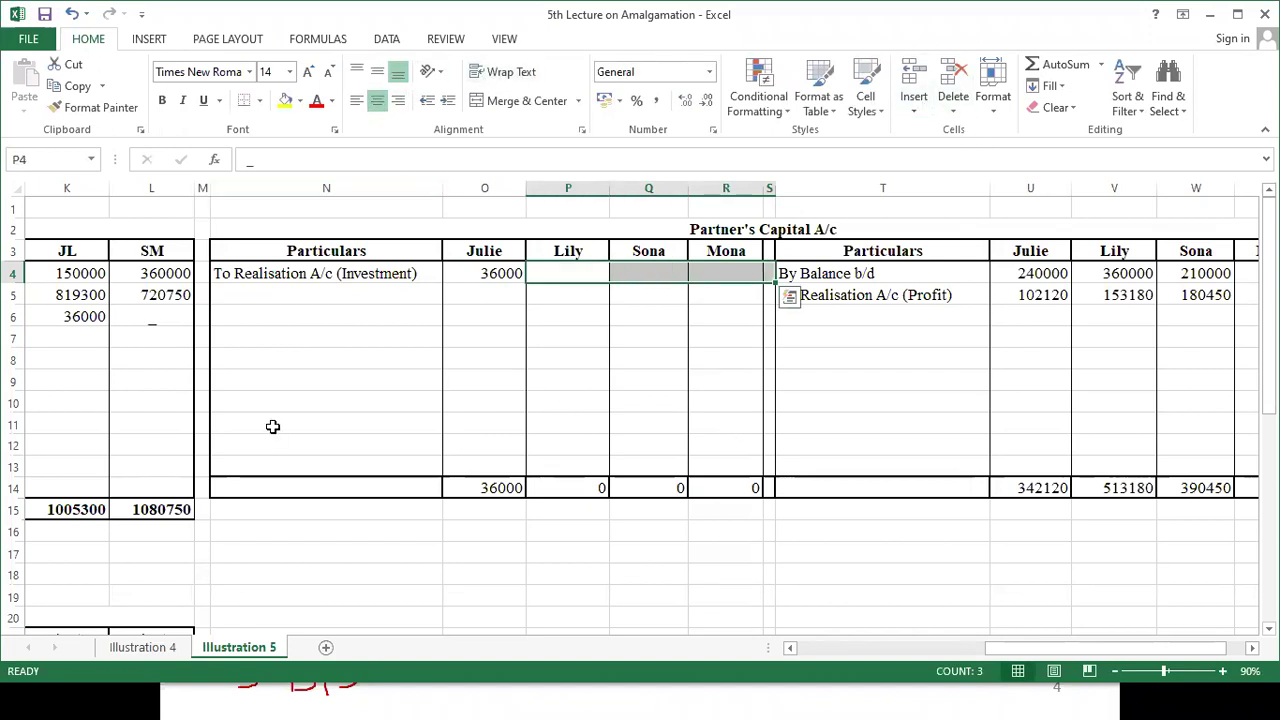
# - Enter "To Balance c/d" in N11 on the debit side of the Partner's Capital A/c
pyautogui.click(237, 419)
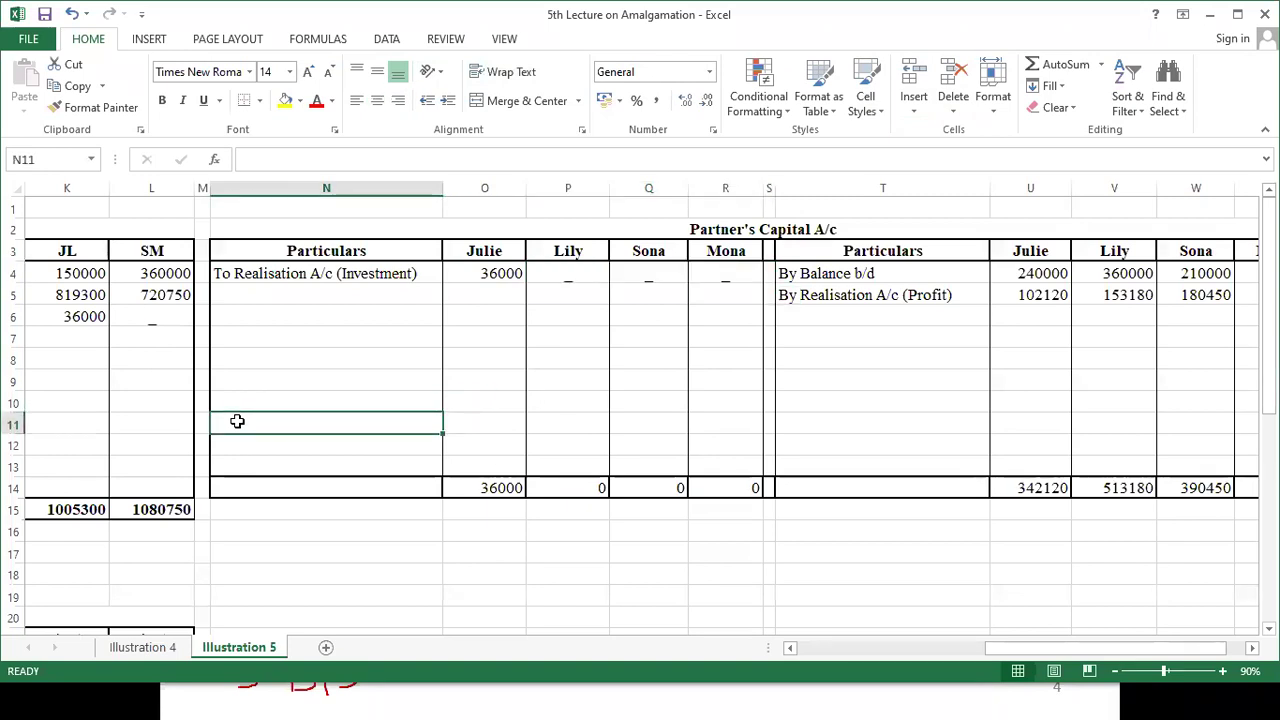
pyautogui.write('To Ba')
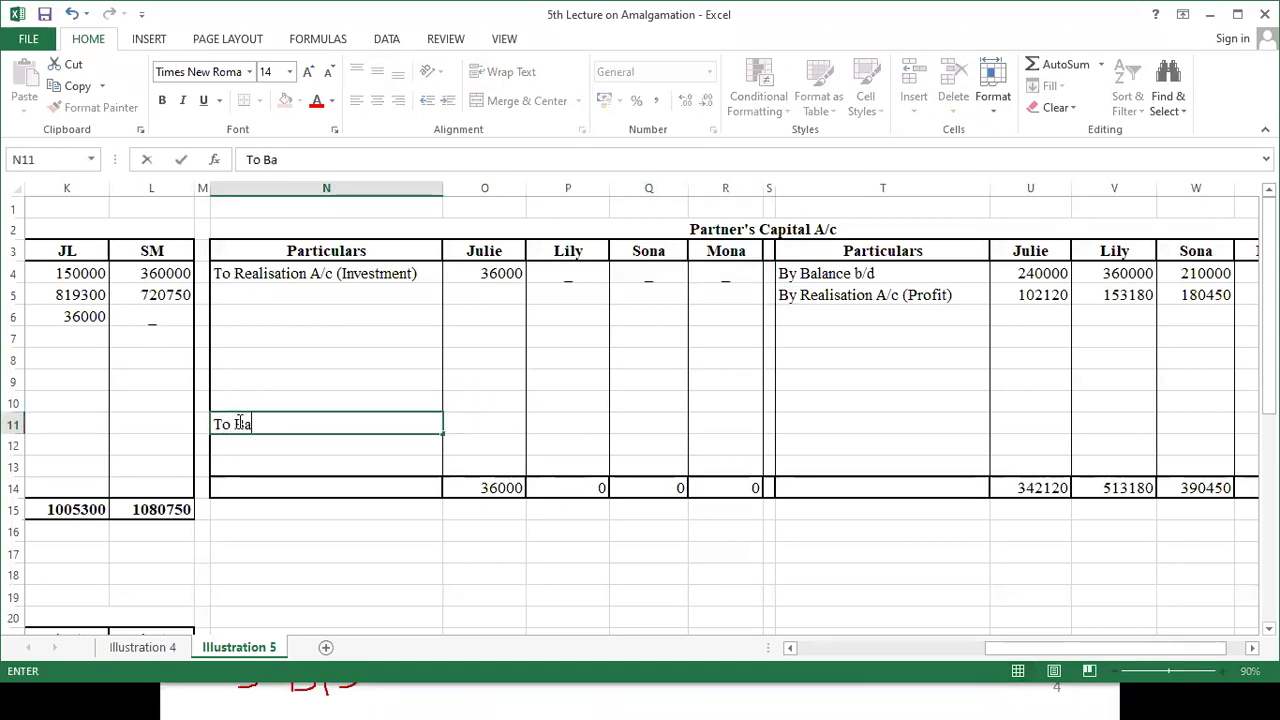
pyautogui.write('lance c/d')
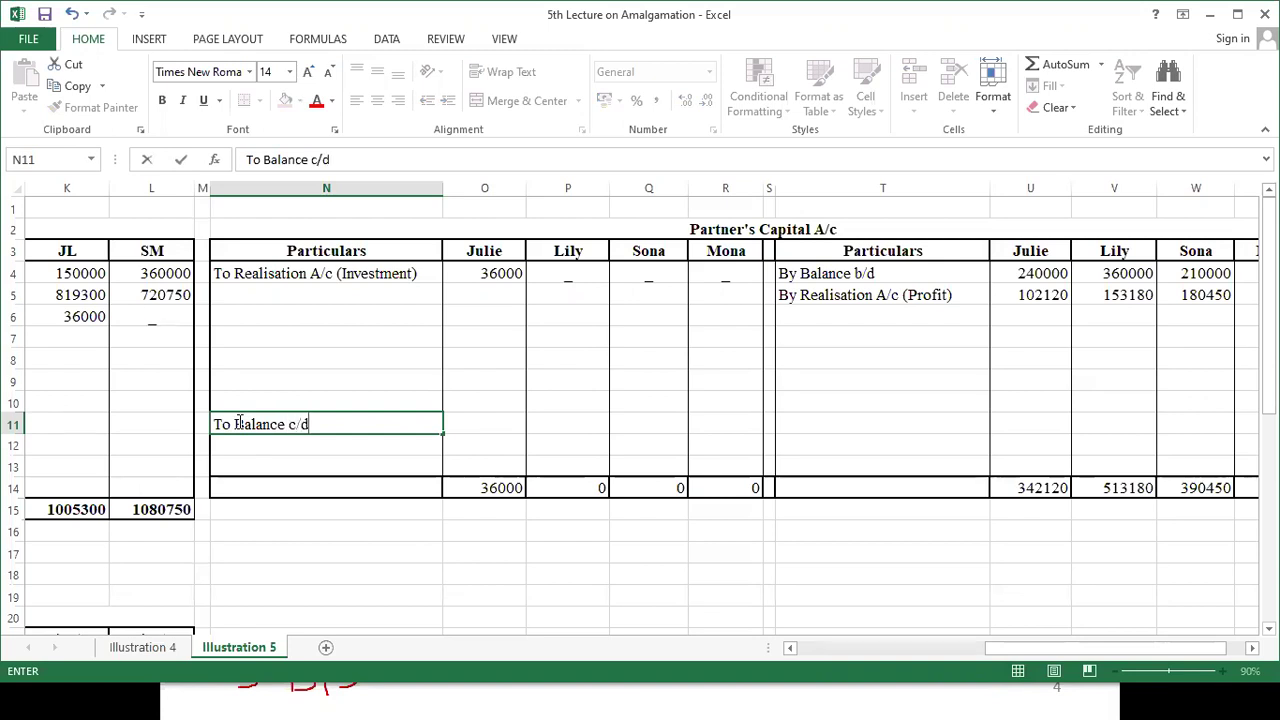
pyautogui.press('Tab')
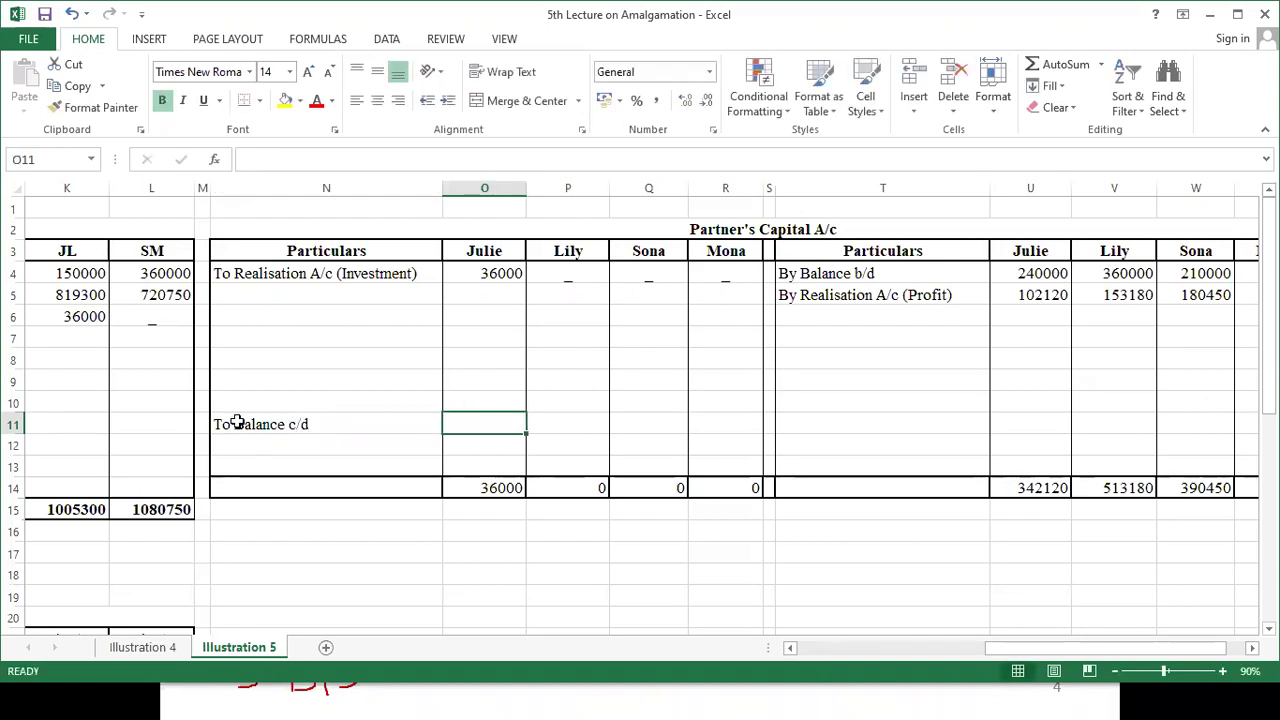
# - Calculate the first partner's closing balance in O11 as the credit total in U14 minus the investment in O4, then select P11
pyautogui.write('=')
pyautogui.press('Right')
pyautogui.press('Right')
pyautogui.press('Right')
pyautogui.press('Right')
pyautogui.press('Right')
pyautogui.press('Right')
pyautogui.press('Right')
pyautogui.press('Left')
pyautogui.press('Down')
pyautogui.press('Down')
pyautogui.press('Down')
pyautogui.write('-')
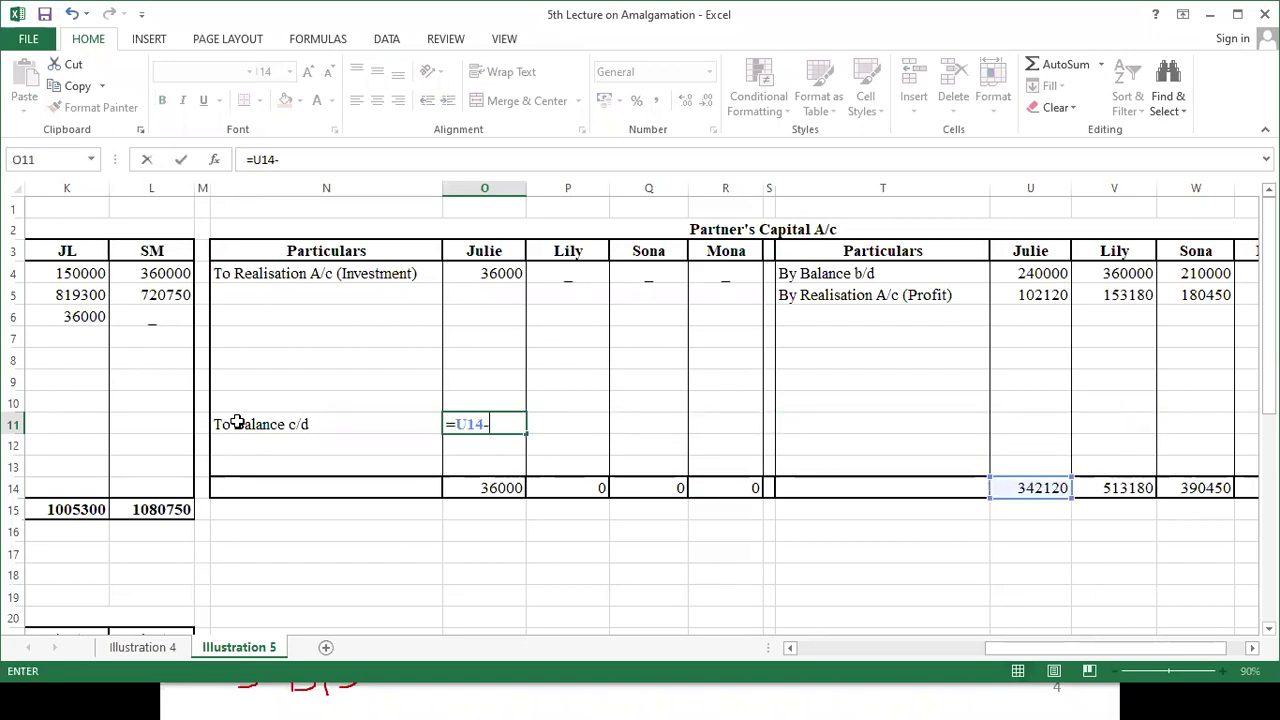
pyautogui.press('Up')
pyautogui.press('Up')
pyautogui.press('Up')
pyautogui.press('Up')
pyautogui.press('Up')
pyautogui.press('Up')
pyautogui.press('Up')
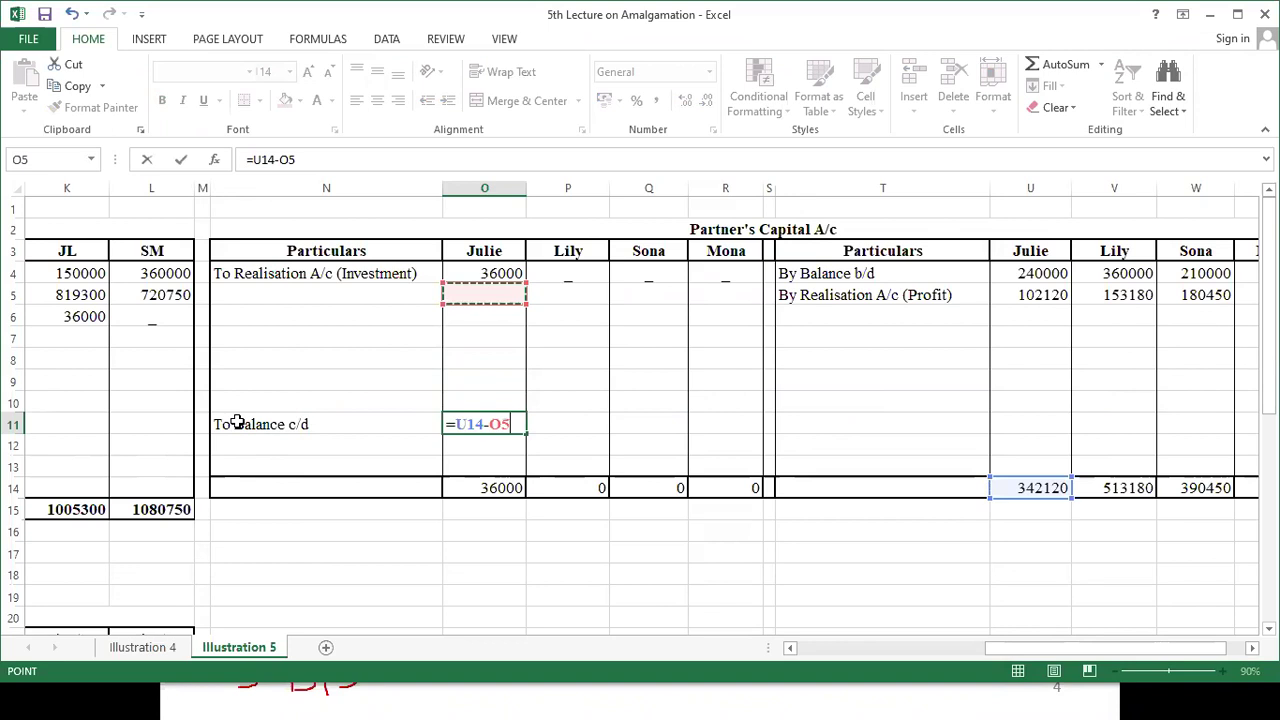
pyautogui.press('Return')
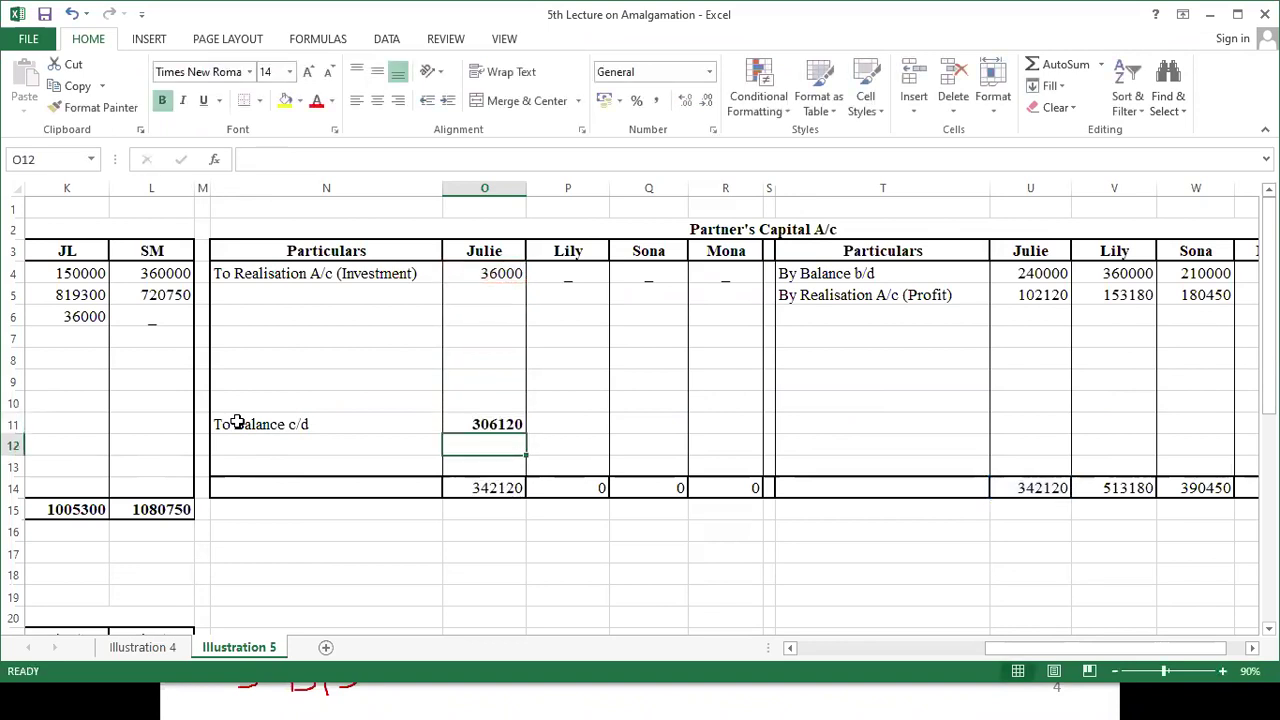
pyautogui.press('Right')
pyautogui.press('Up')
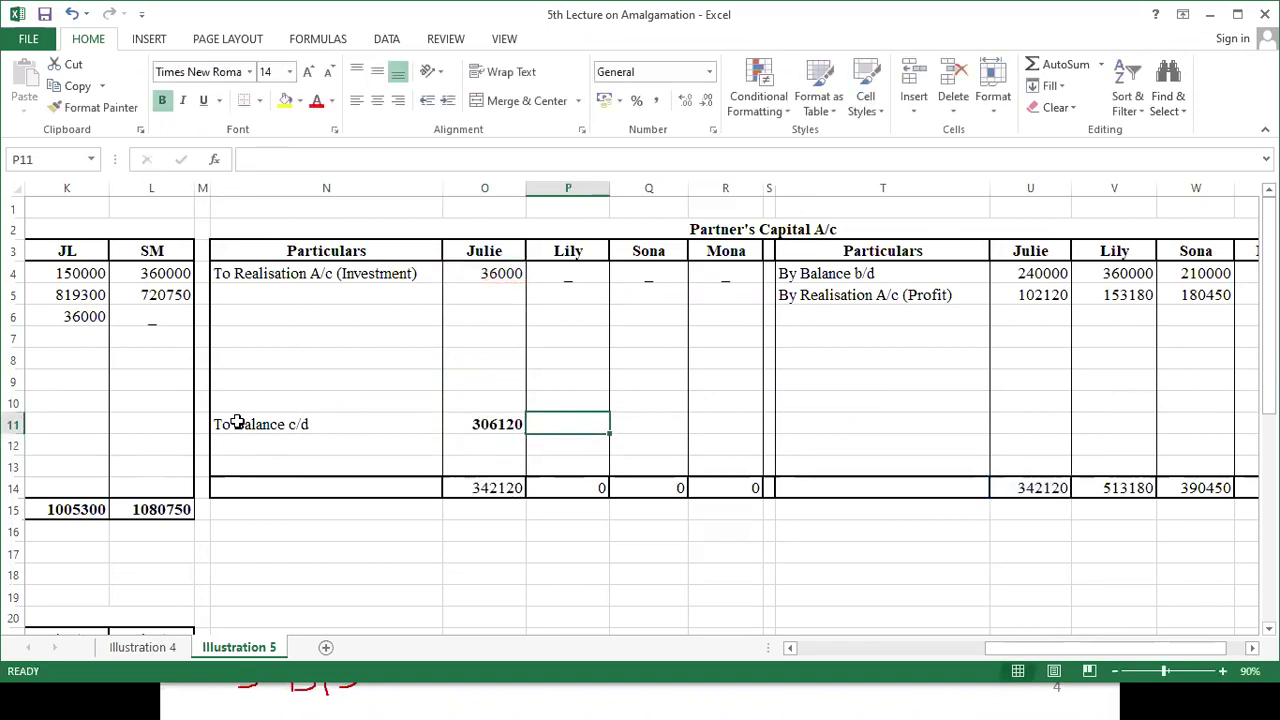
# - Enter the closing balances 513180 in P11 and 390450 in Q11 for the second and third partners
pyautogui.write('5')
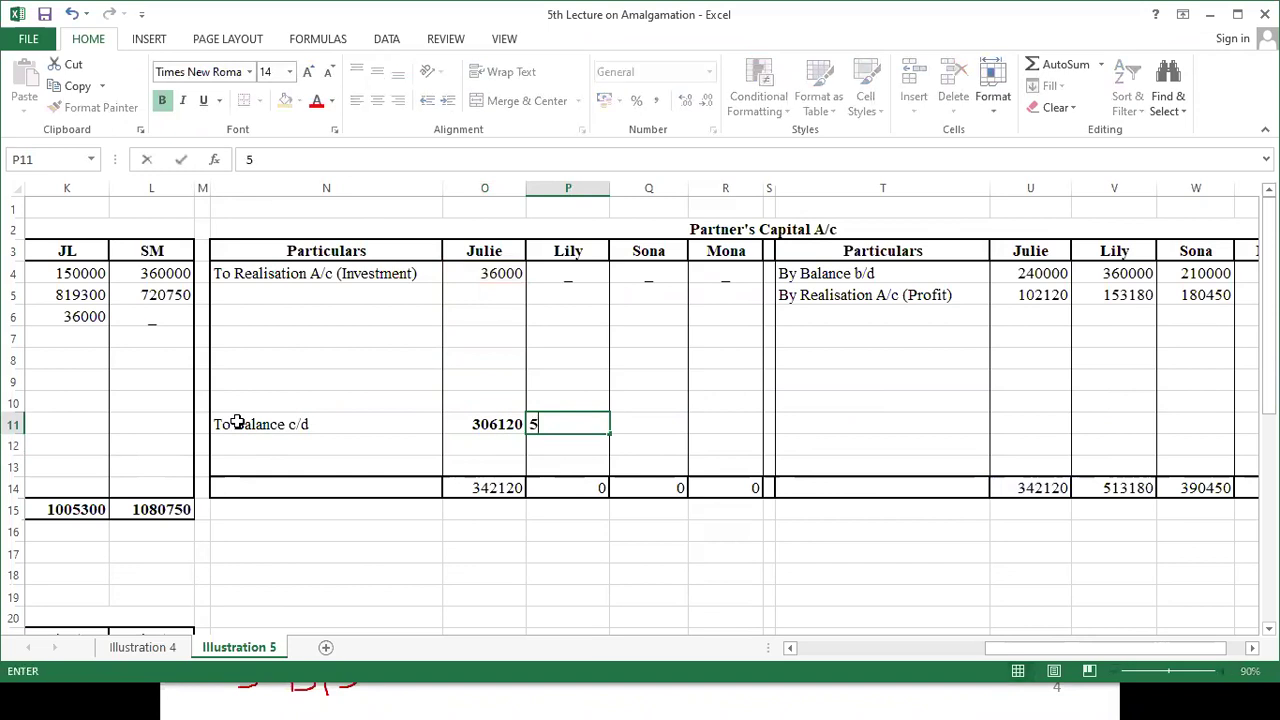
pyautogui.write('13180')
pyautogui.press('Tab')
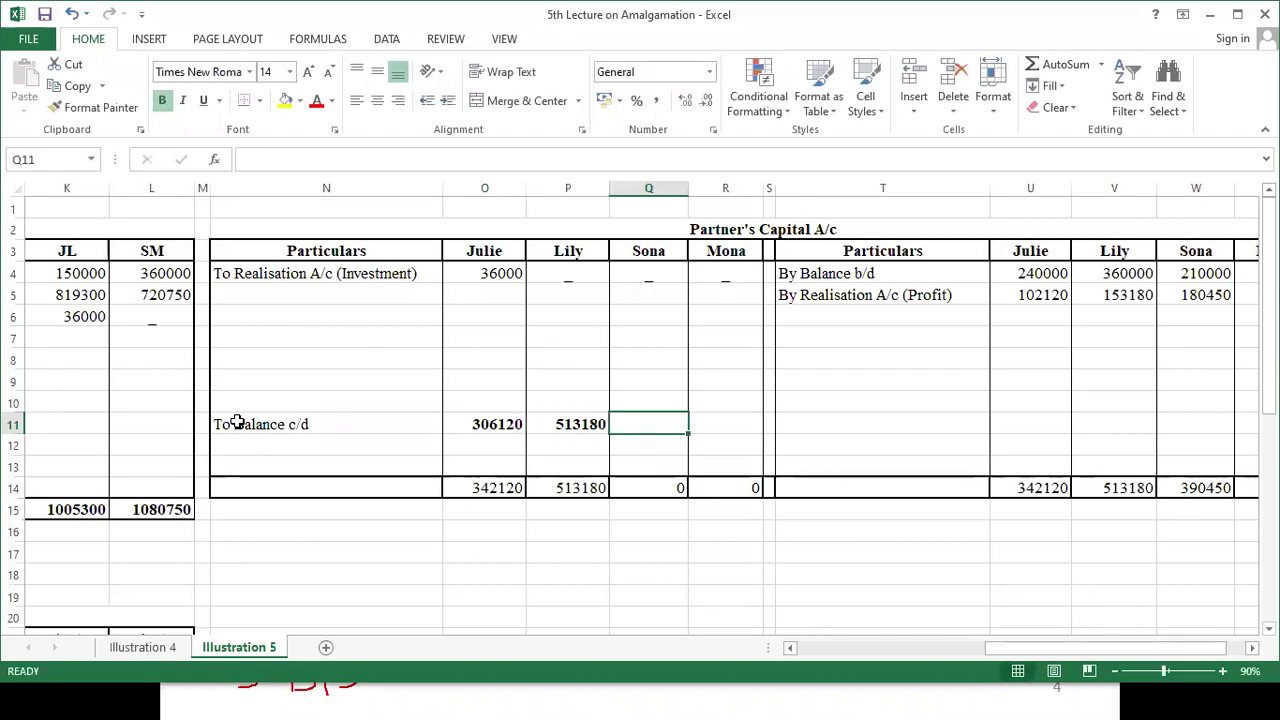
pyautogui.write('39')
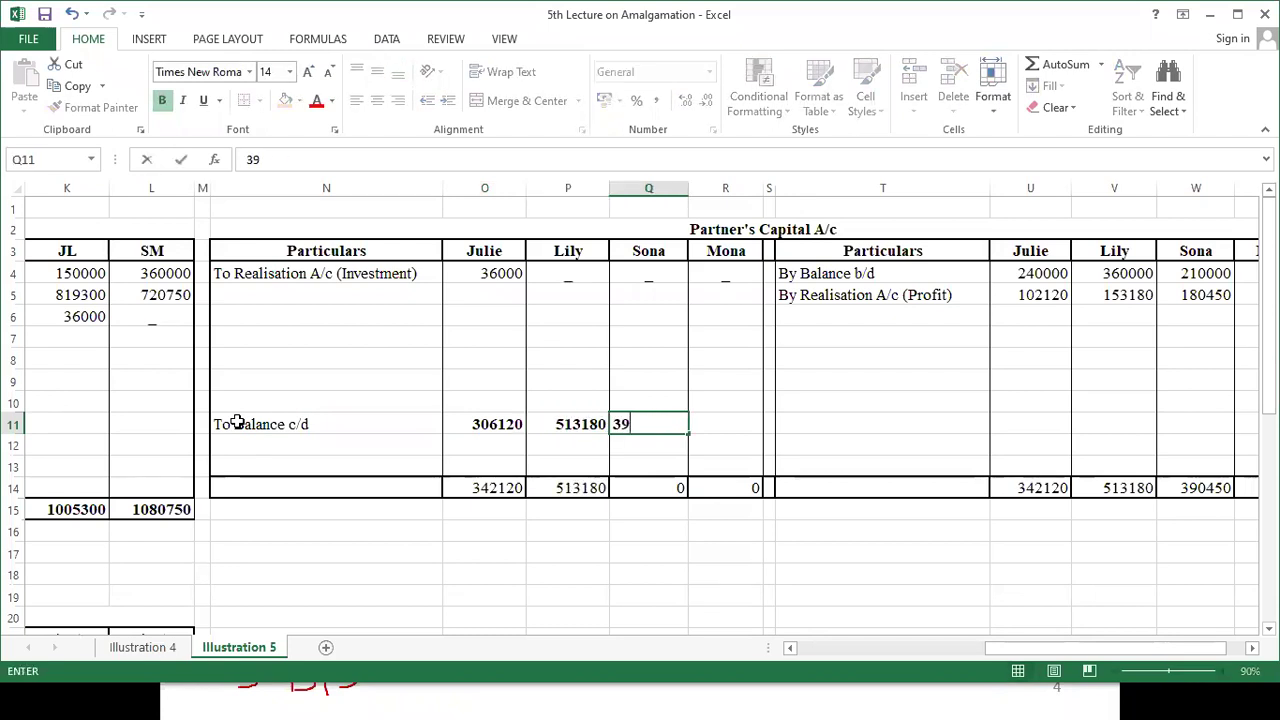
pyautogui.write('0450')
# - Enter 330300 in R11 as the fourth partner's closing balance, matching the credit total in X14
pyautogui.press('Tab')
pyautogui.press('Tab')
pyautogui.press('Tab')
pyautogui.press('Tab')
pyautogui.press('Tab')
pyautogui.press('Tab')
pyautogui.press('Tab')
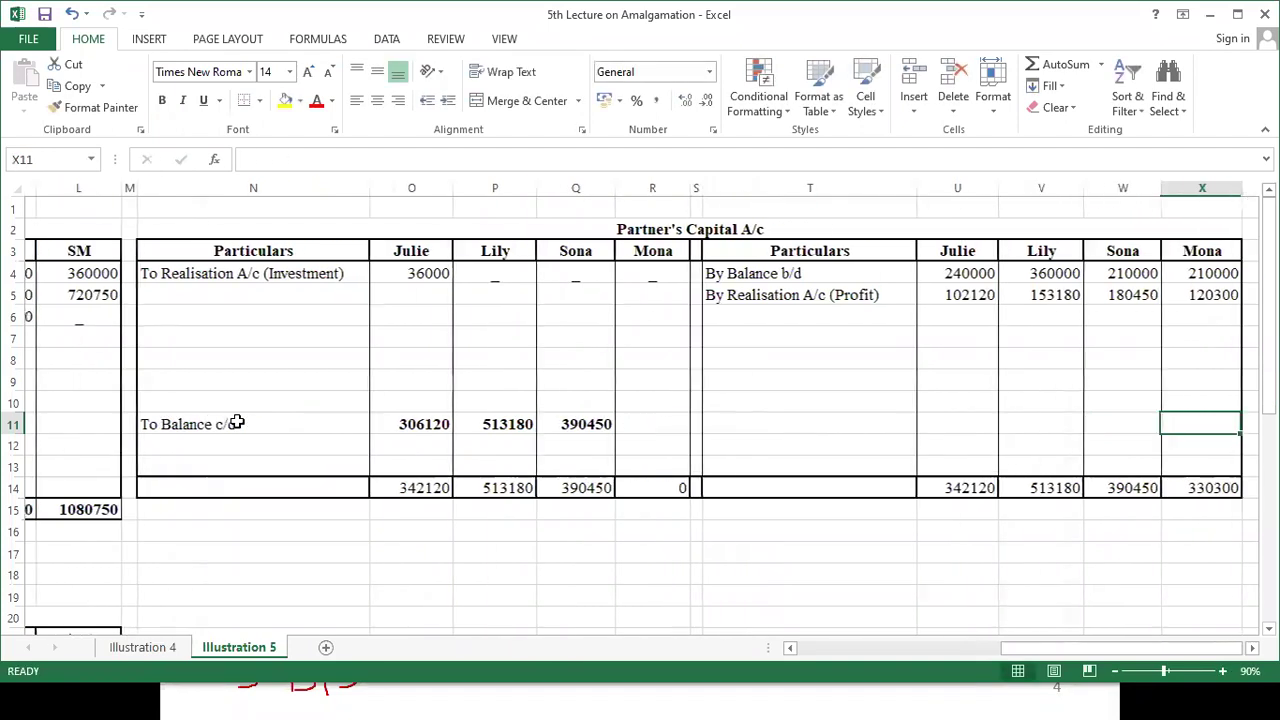
pyautogui.press('Left')
pyautogui.press('Left')
pyautogui.press('Left')
pyautogui.press('Left')
pyautogui.press('Left')
pyautogui.press('Left')
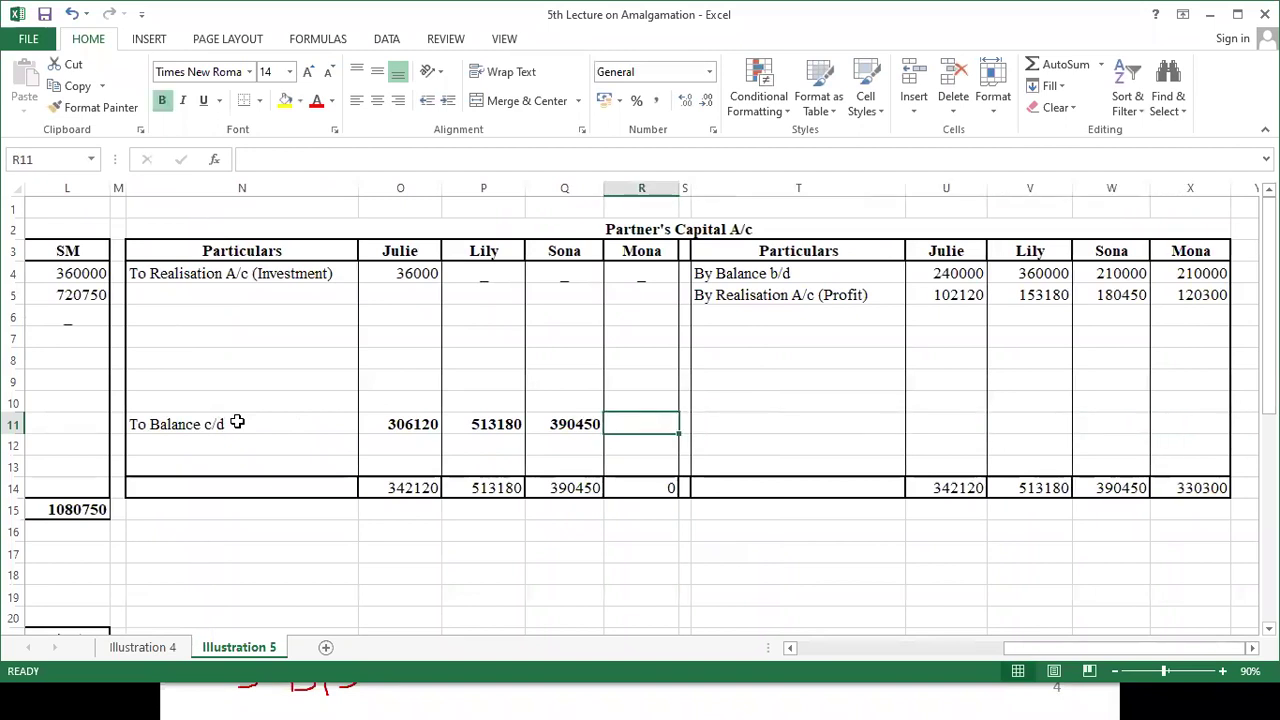
pyautogui.write('330')
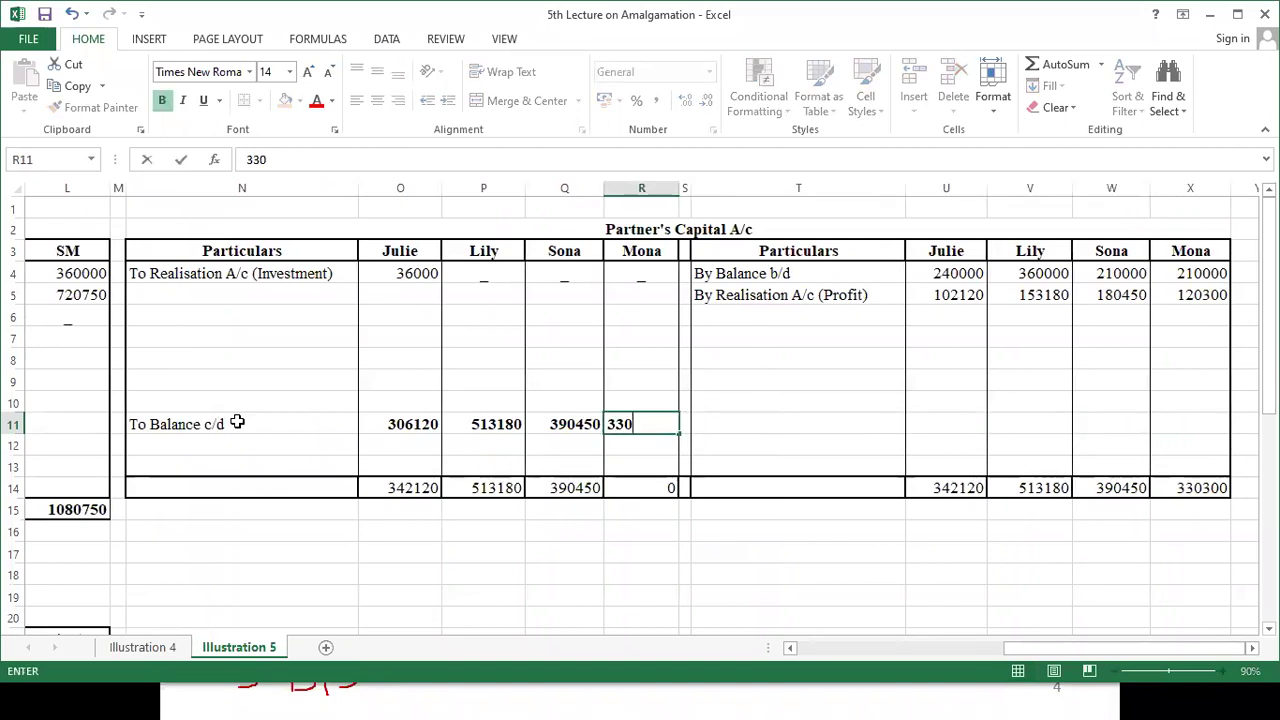
pyautogui.write('300')
pyautogui.press('Return')
# - List the four partners' names under Capital in F23:F26 of the Balance Sheet after Amalgamation
pyautogui.press('Down')
pyautogui.press('Down')
pyautogui.press('Down')
pyautogui.press('Down')
pyautogui.press('Down')
pyautogui.press('Down')
pyautogui.press('Down')
pyautogui.press('Down')
pyautogui.press('Down')
pyautogui.press('Down')
pyautogui.press('Down')
pyautogui.press('Down')
pyautogui.press('Down')
pyautogui.press('Down')
pyautogui.press('Down')
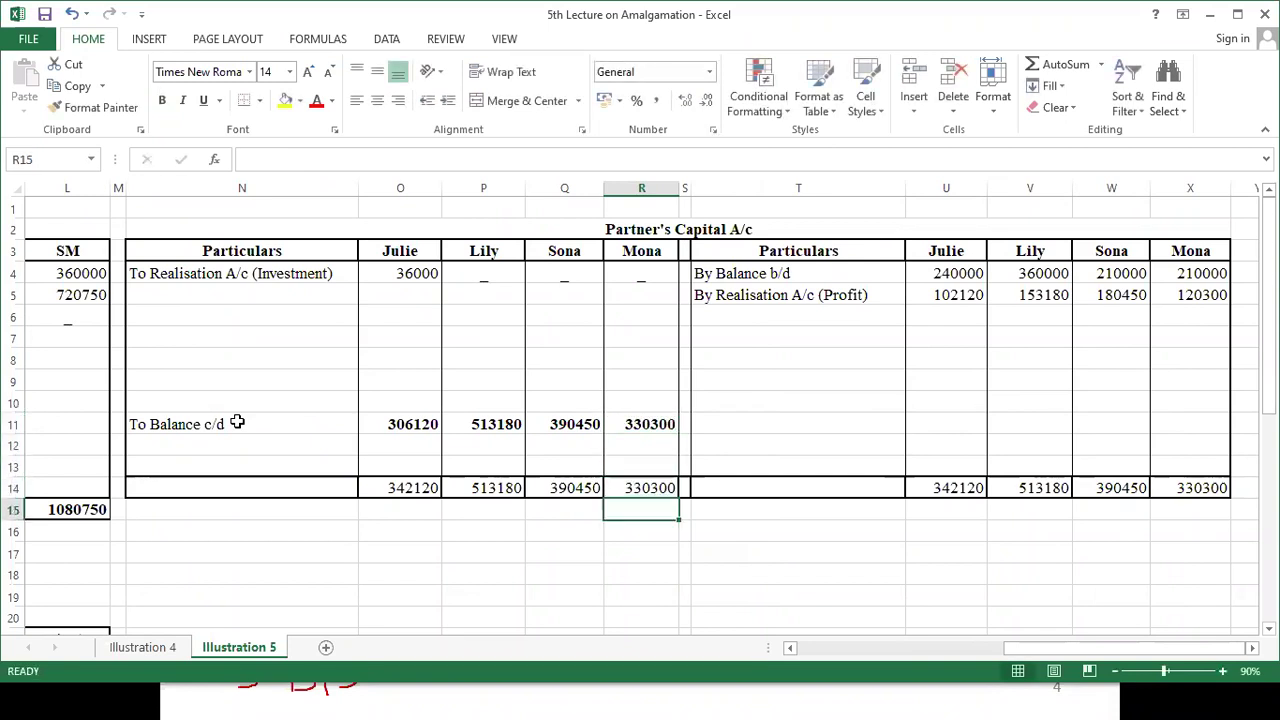
pyautogui.press('Left')
pyautogui.press('Left')
pyautogui.press('Left')
pyautogui.press('Left')
pyautogui.press('Left')
pyautogui.press('Left')
pyautogui.press('Left')
pyautogui.press('Left')
pyautogui.press('Left')
pyautogui.press('Left')
pyautogui.press('Left')
pyautogui.press('Left')
pyautogui.press('Left')
pyautogui.press('Left')
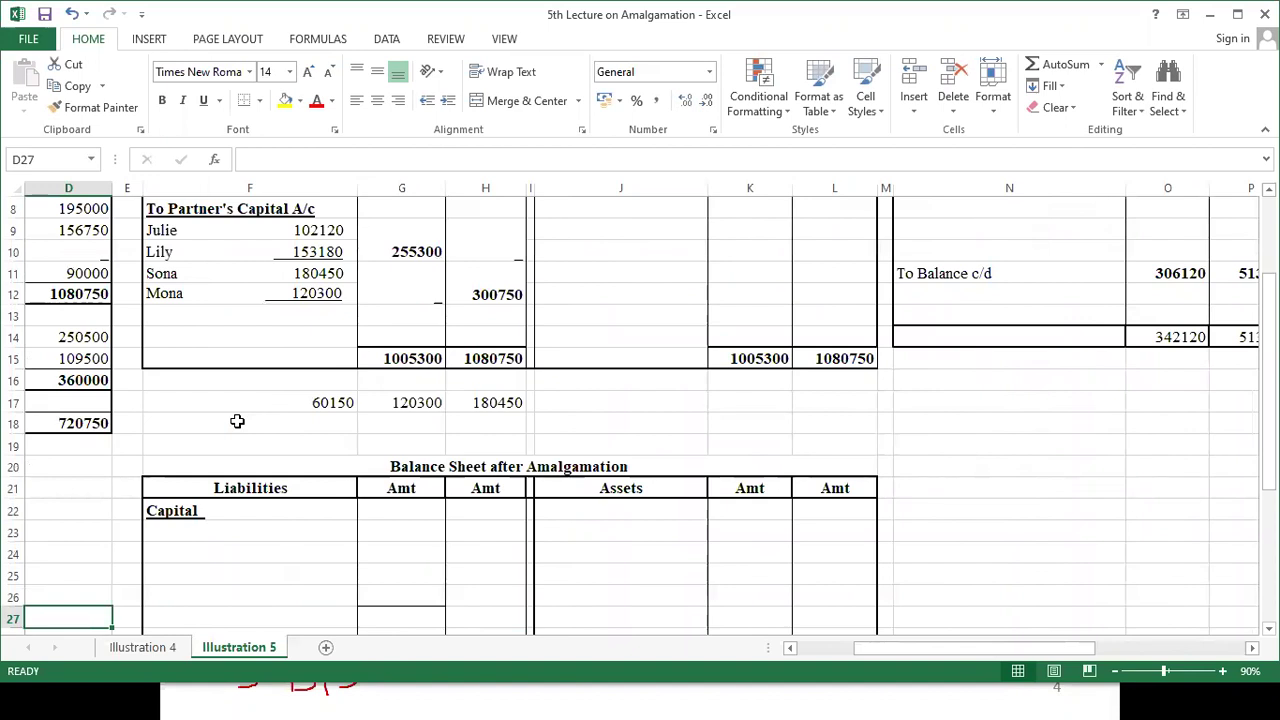
pyautogui.press('Up')
pyautogui.press('Up')
pyautogui.press('Up')
pyautogui.press('Up')
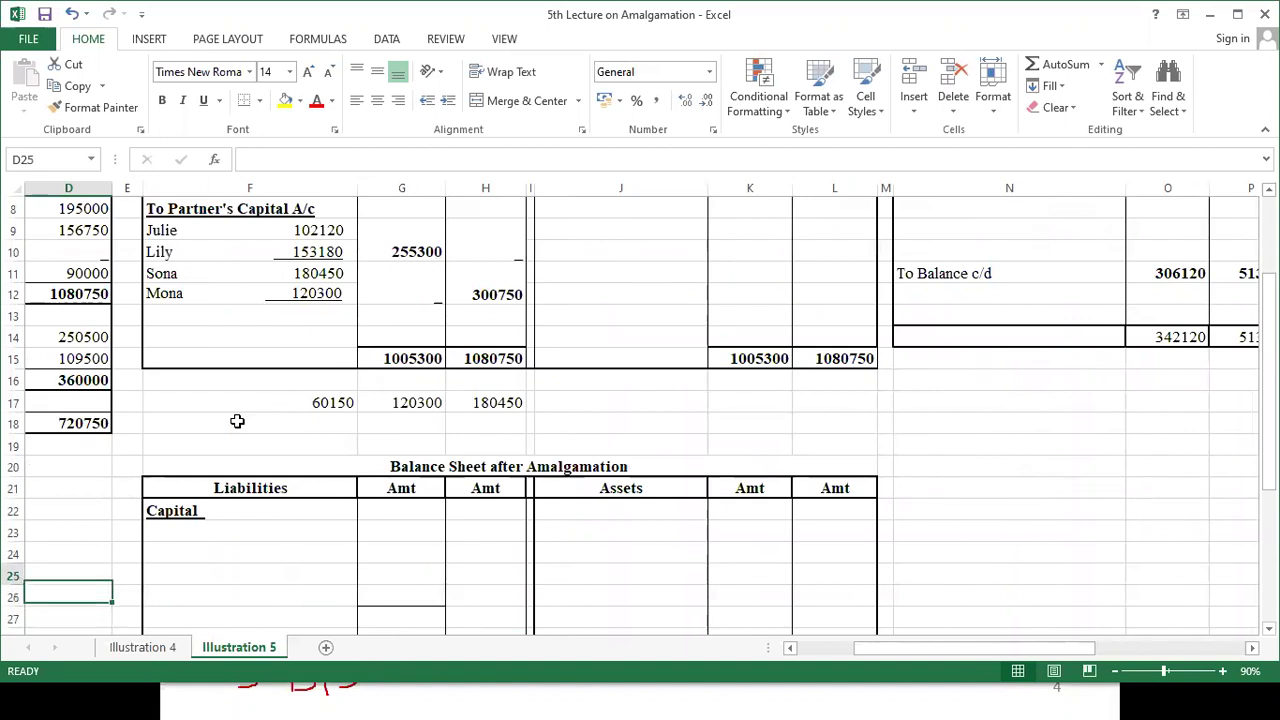
pyautogui.press('Right')
pyautogui.press('Right')
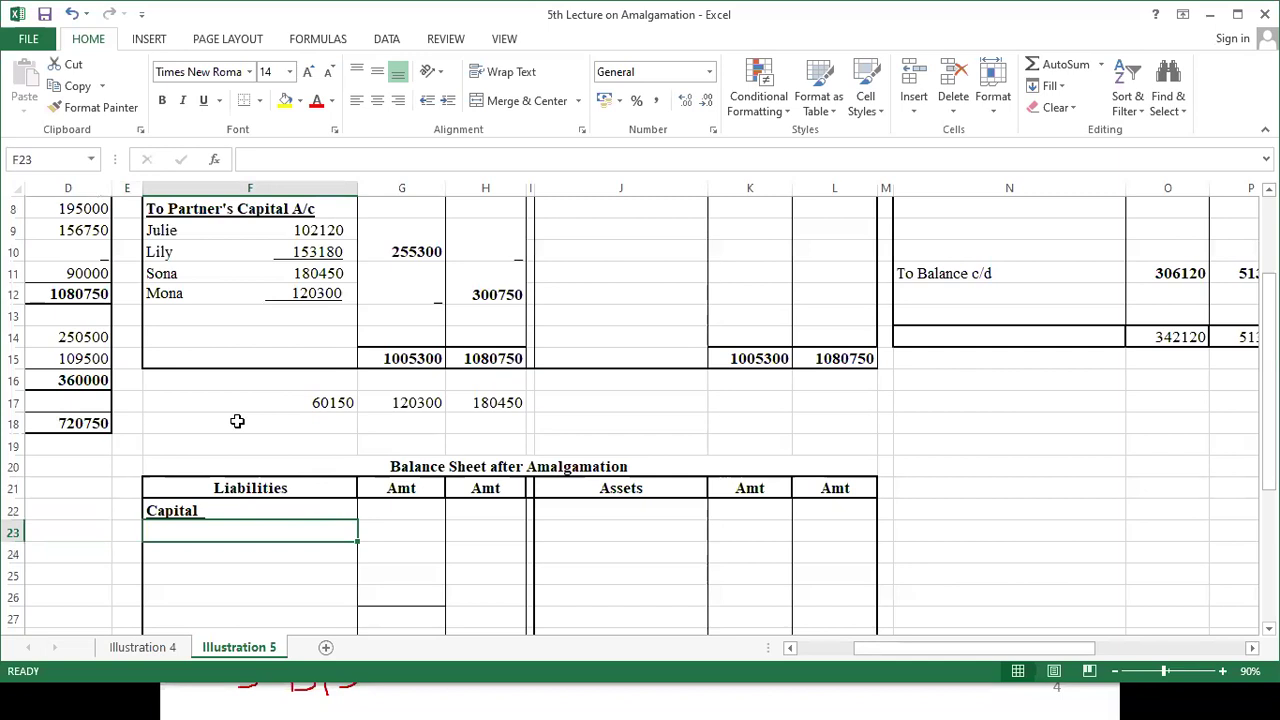
pyautogui.write('Julie')
pyautogui.press('Return')
pyautogui.write('Lily')
pyautogui.press('Return')
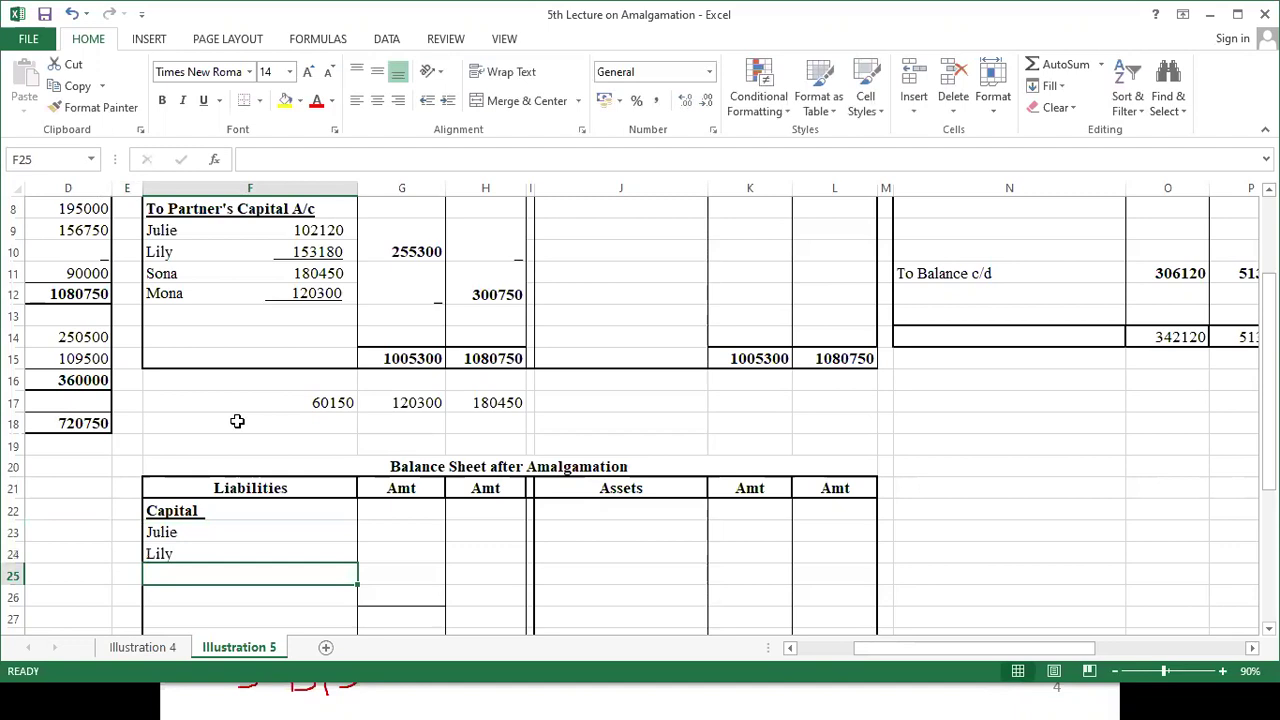
pyautogui.write('Som')
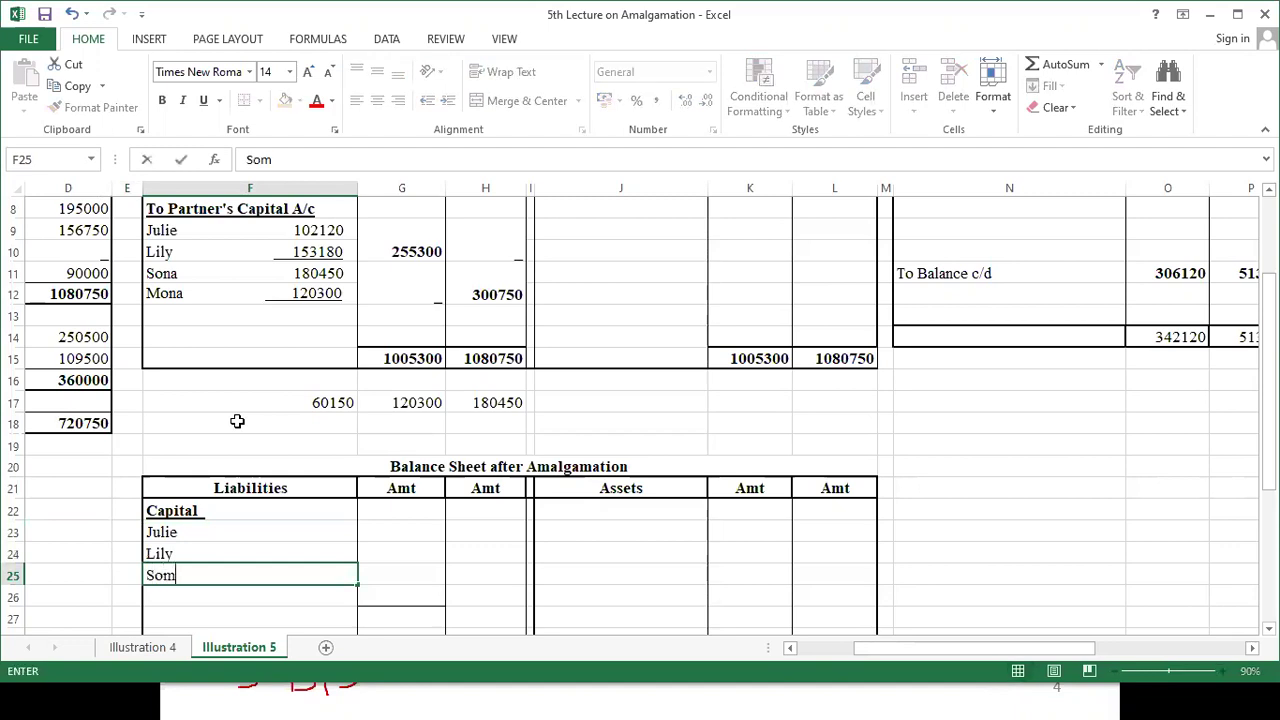
pyautogui.write('a\\\\\\\\')
pyautogui.press('BackSpace')
pyautogui.press('BackSpace')
pyautogui.press('BackSpace')
pyautogui.press('BackSpace')
pyautogui.press('BackSpace')
pyautogui.press('BackSpace')
pyautogui.write('ona')
pyautogui.press('Return')
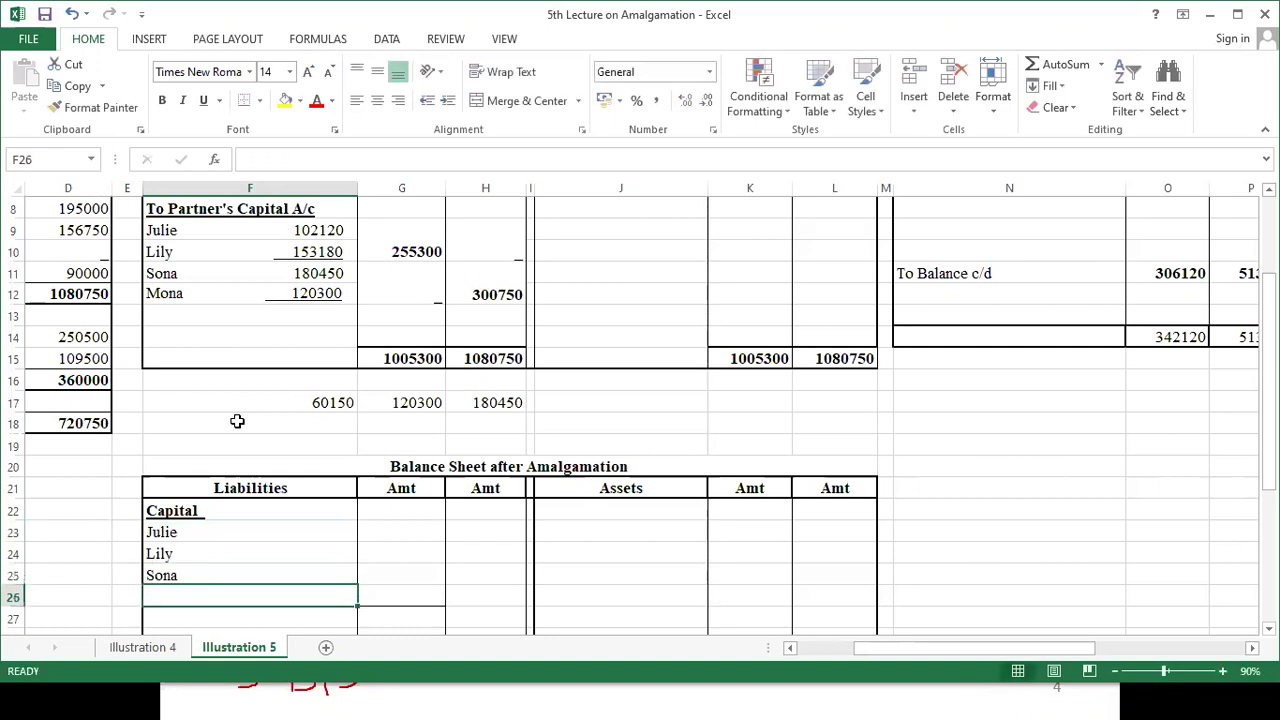
pyautogui.write('Mona')
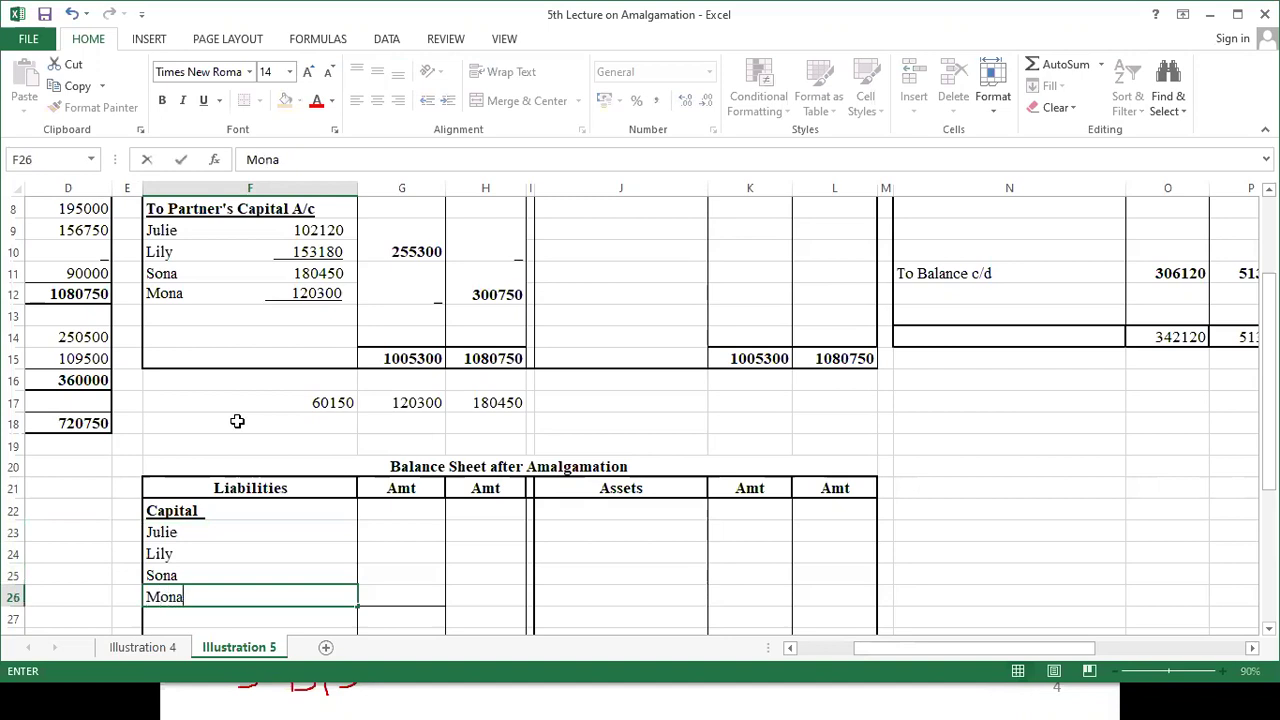
pyautogui.press('Tab')
# - Enter 306120 in G23 as the first partner's capital in the Balance Sheet after Amalgamation
pyautogui.press('Up')
pyautogui.press('Up')
pyautogui.press('Up')
pyautogui.press('Left')
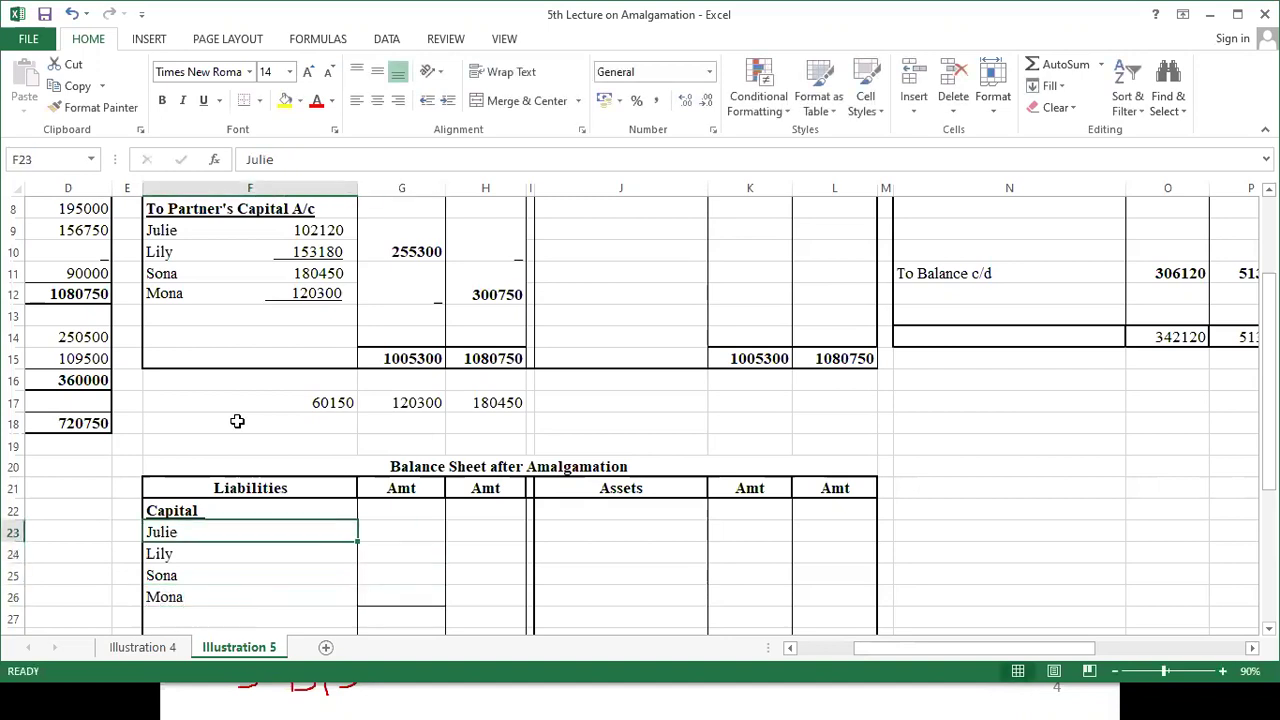
pyautogui.press('Right')
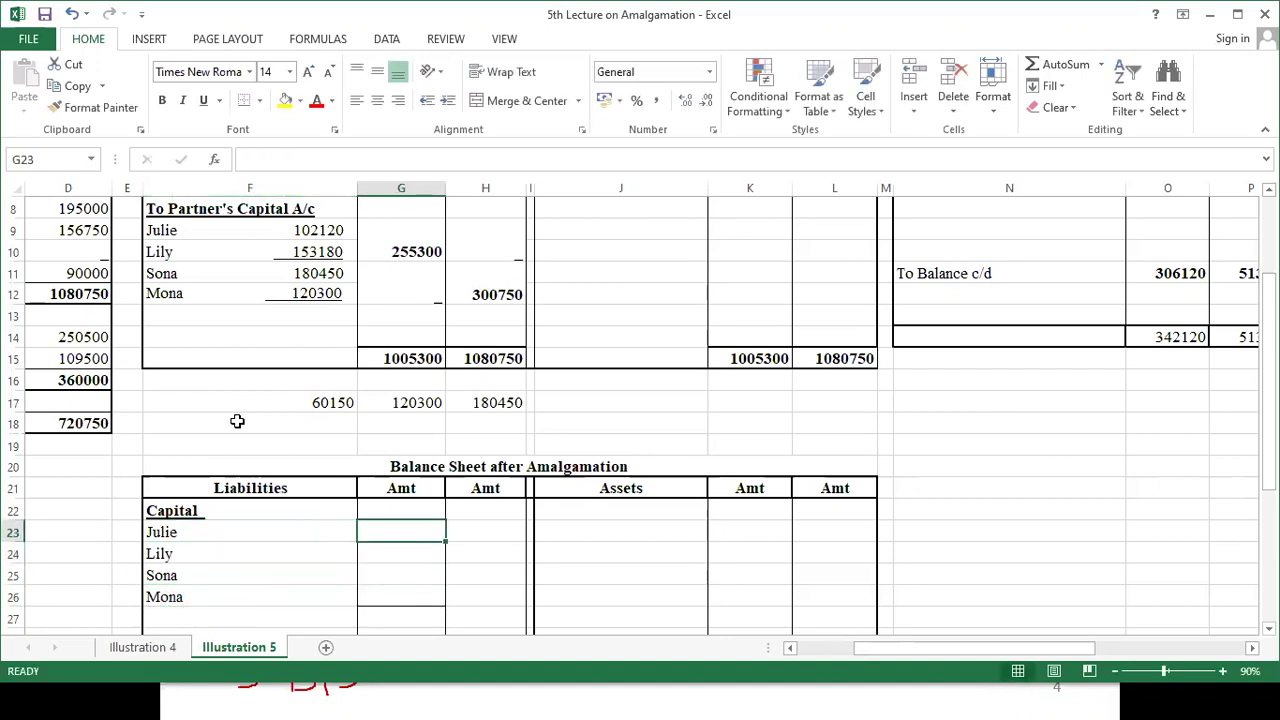
pyautogui.write('30')
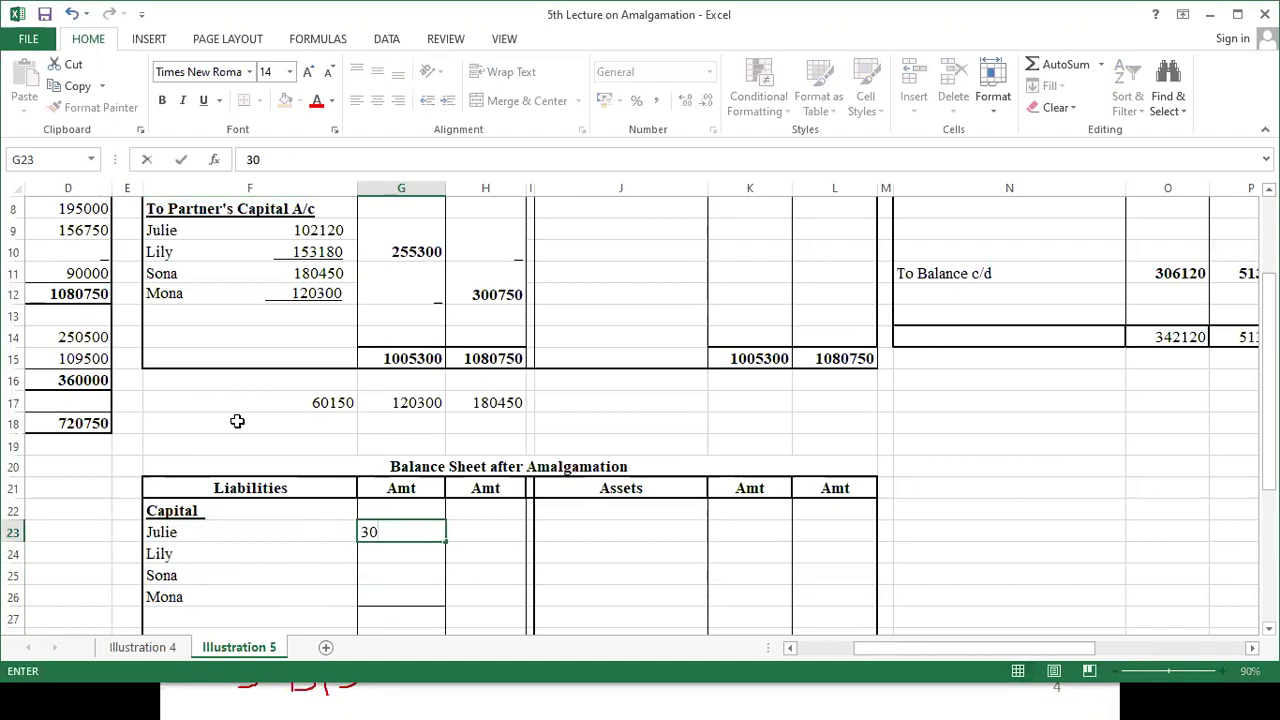
pyautogui.write('6120')
# - Enter the other partners' closing capital balances from row 11 in the balance sheet: 513180 in G24, 390450 in G25 and 330300 in G26
pyautogui.press('Right')
pyautogui.press('Right')
pyautogui.press('Right')
pyautogui.press('Right')
pyautogui.press('Right')
pyautogui.press('Right')
pyautogui.press('Right')
pyautogui.press('Right')
pyautogui.press('Right')
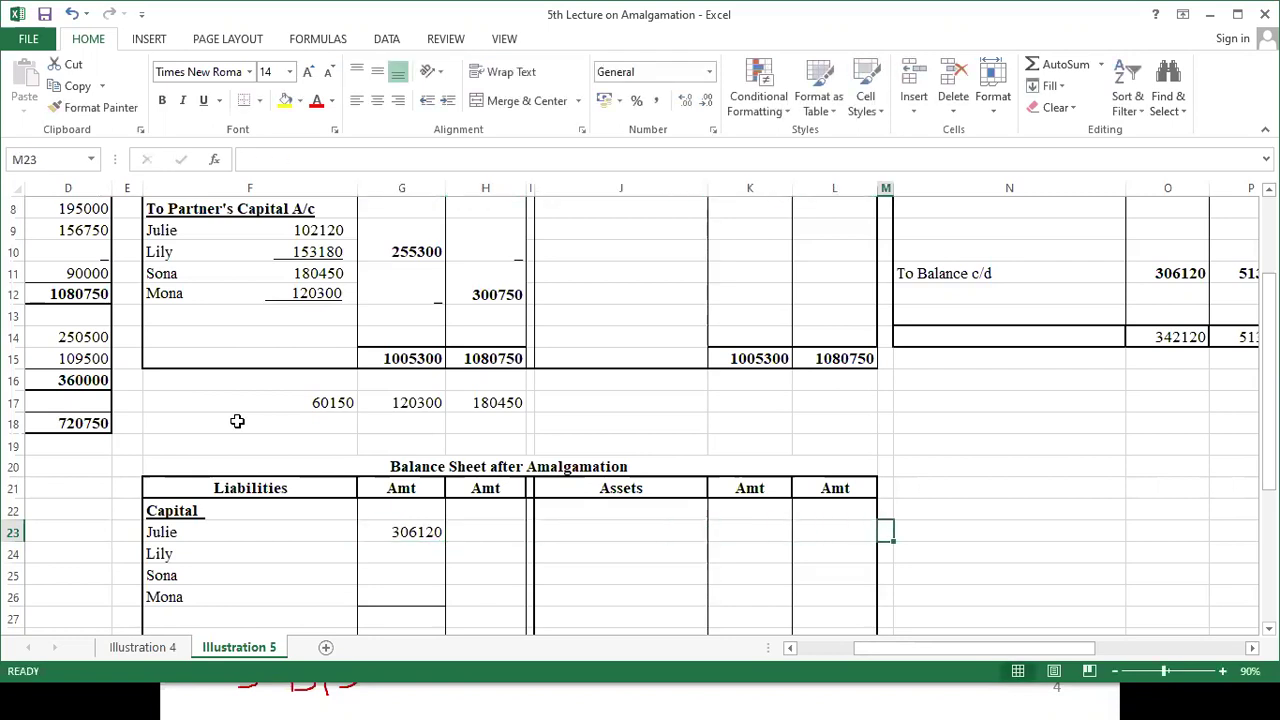
pyautogui.press('Right')
pyautogui.press('Right')
pyautogui.press('Right')
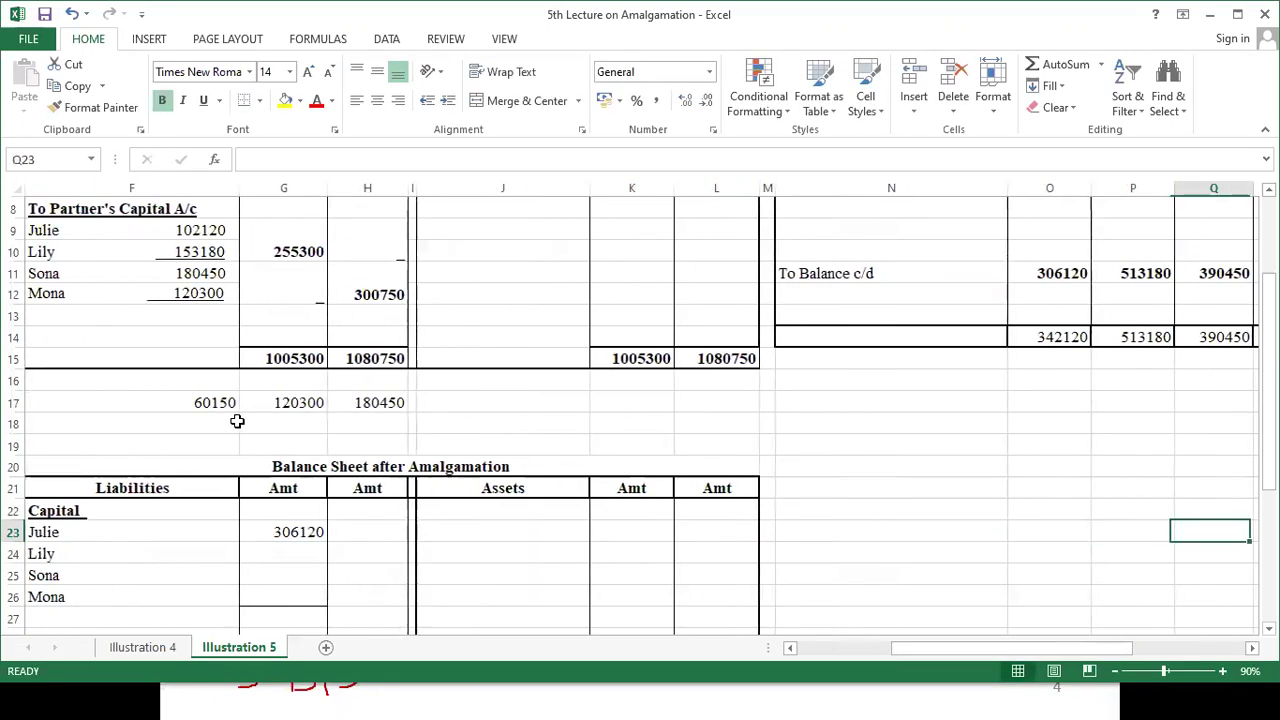
pyautogui.press('Left')
pyautogui.press('Left')
pyautogui.press('Left')
pyautogui.press('Left')
pyautogui.press('Left')
pyautogui.press('Left')
pyautogui.press('Left')
pyautogui.press('Left')
pyautogui.press('Left')
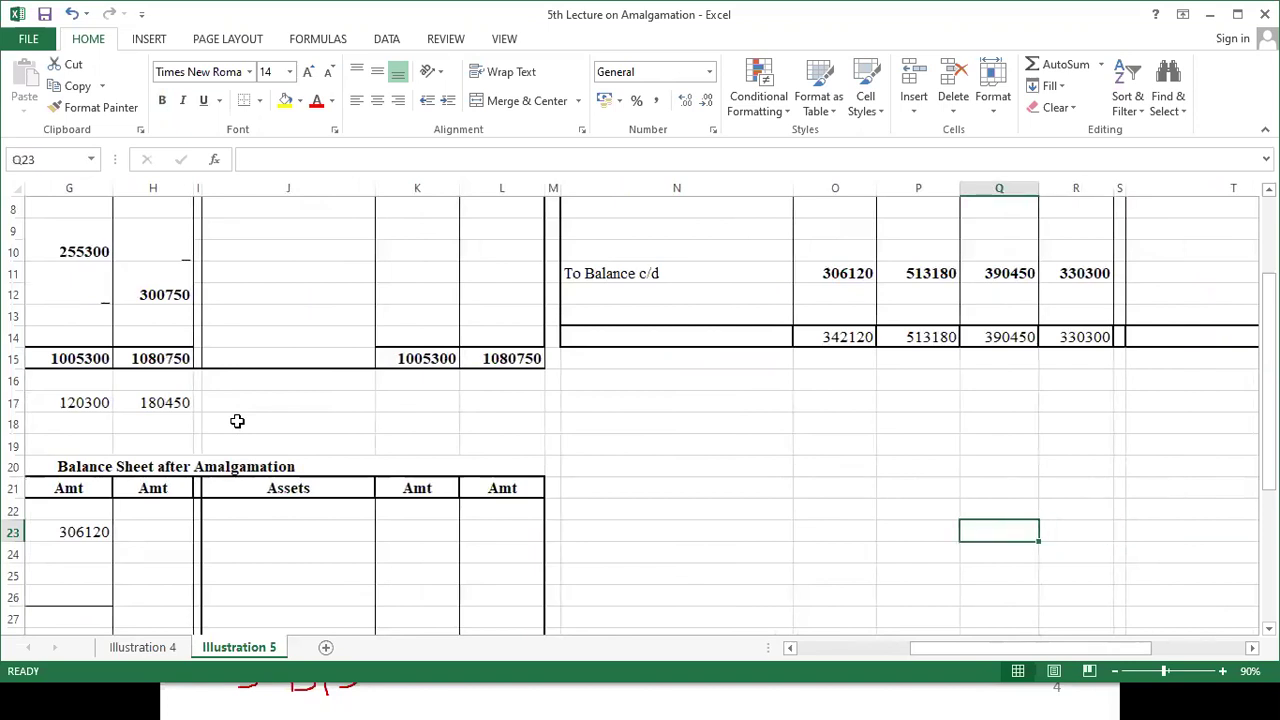
pyautogui.press('Left')
pyautogui.press('Left')
pyautogui.press('Left')
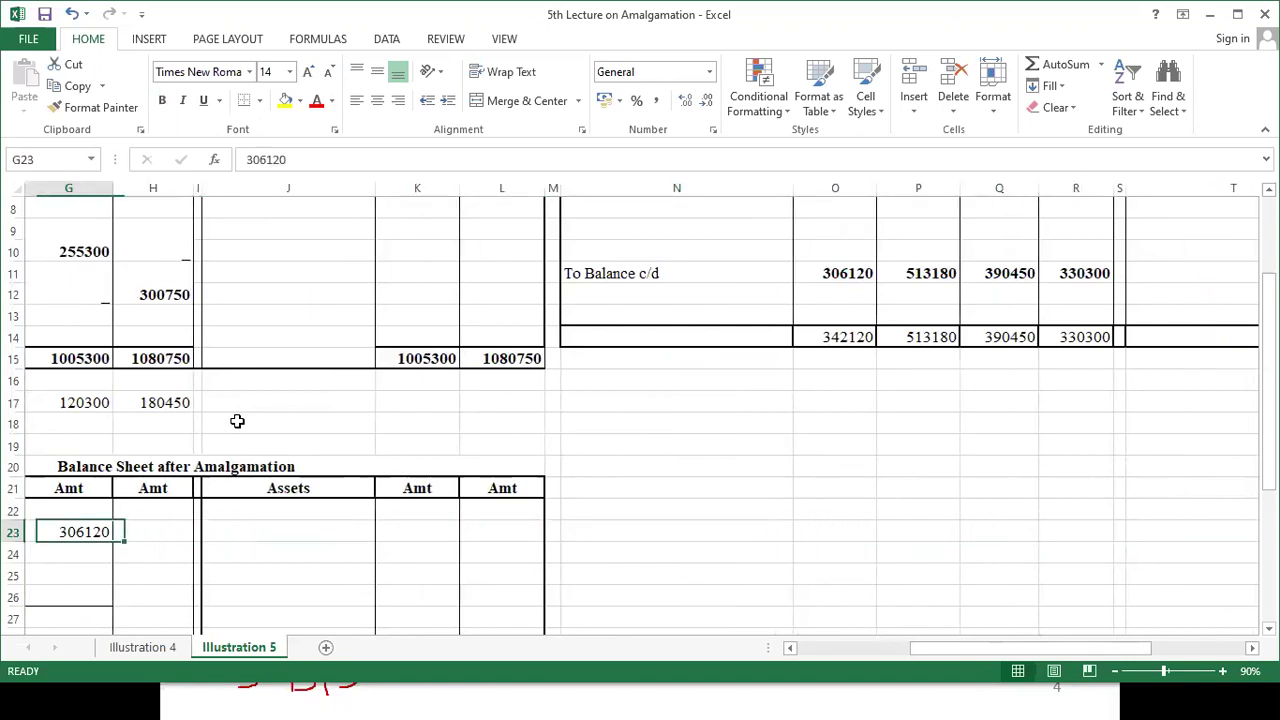
pyautogui.press('Down')
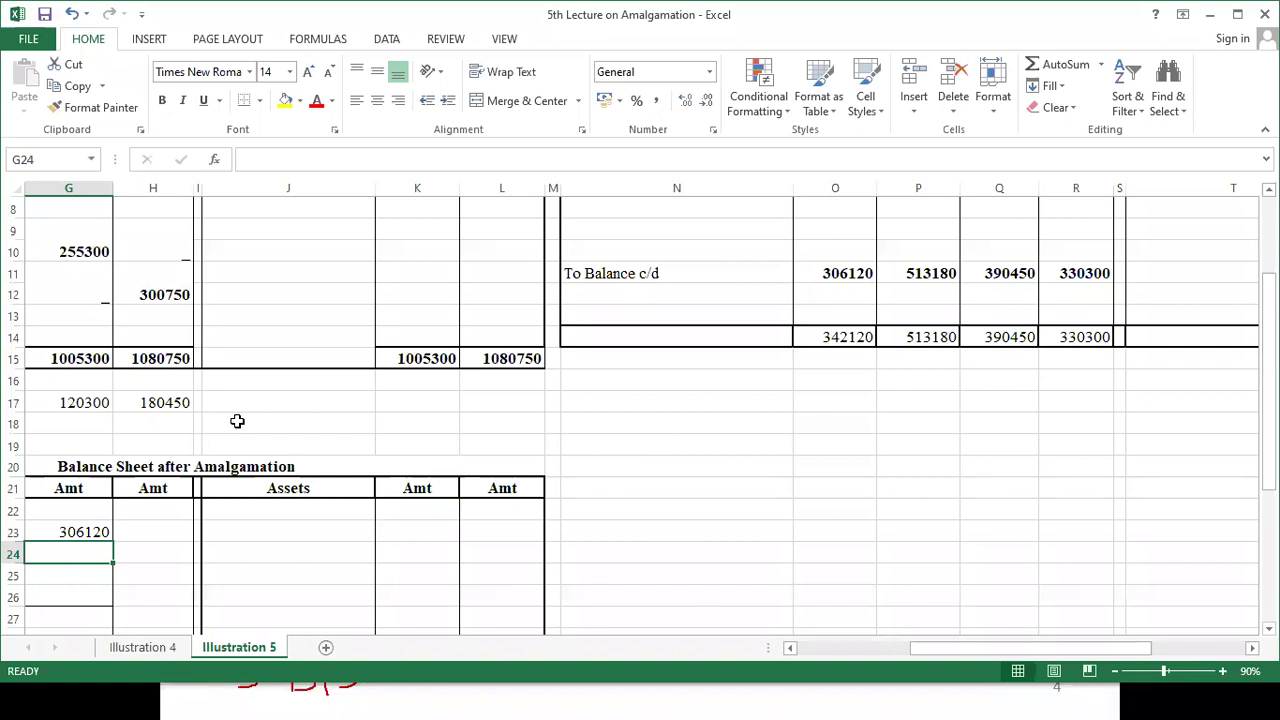
pyautogui.write('513180')
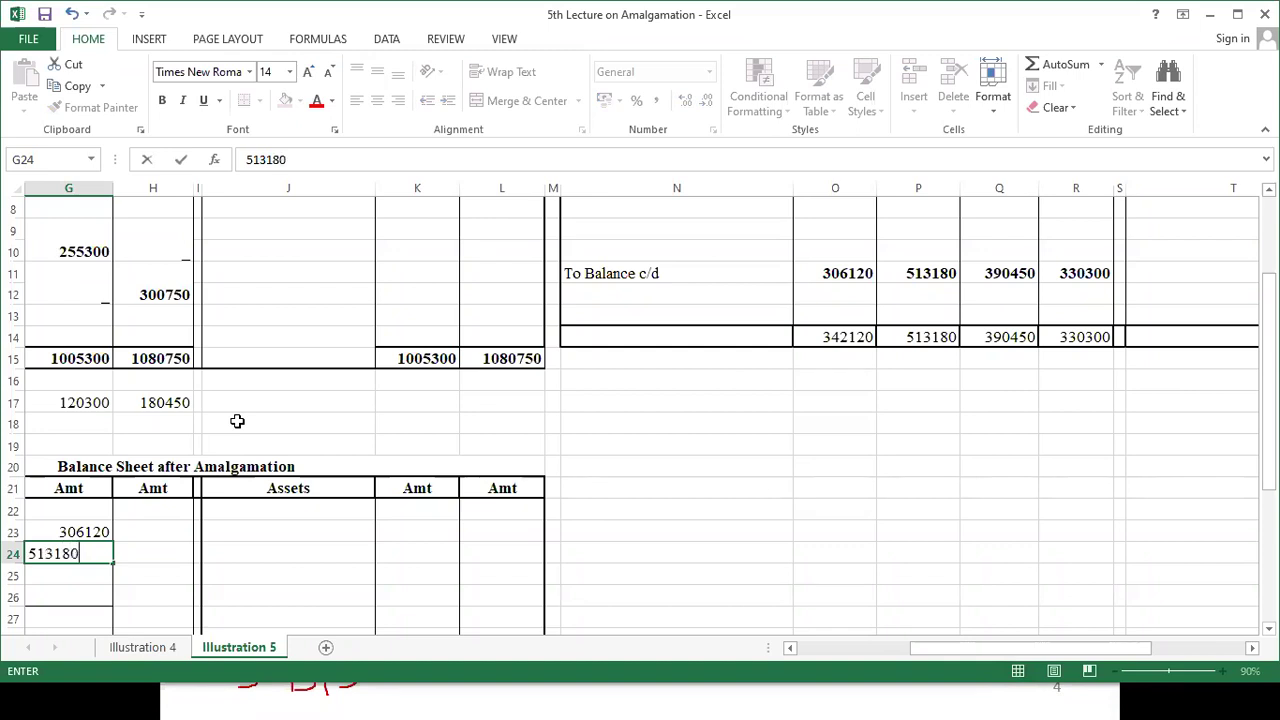
pyautogui.press('Return')
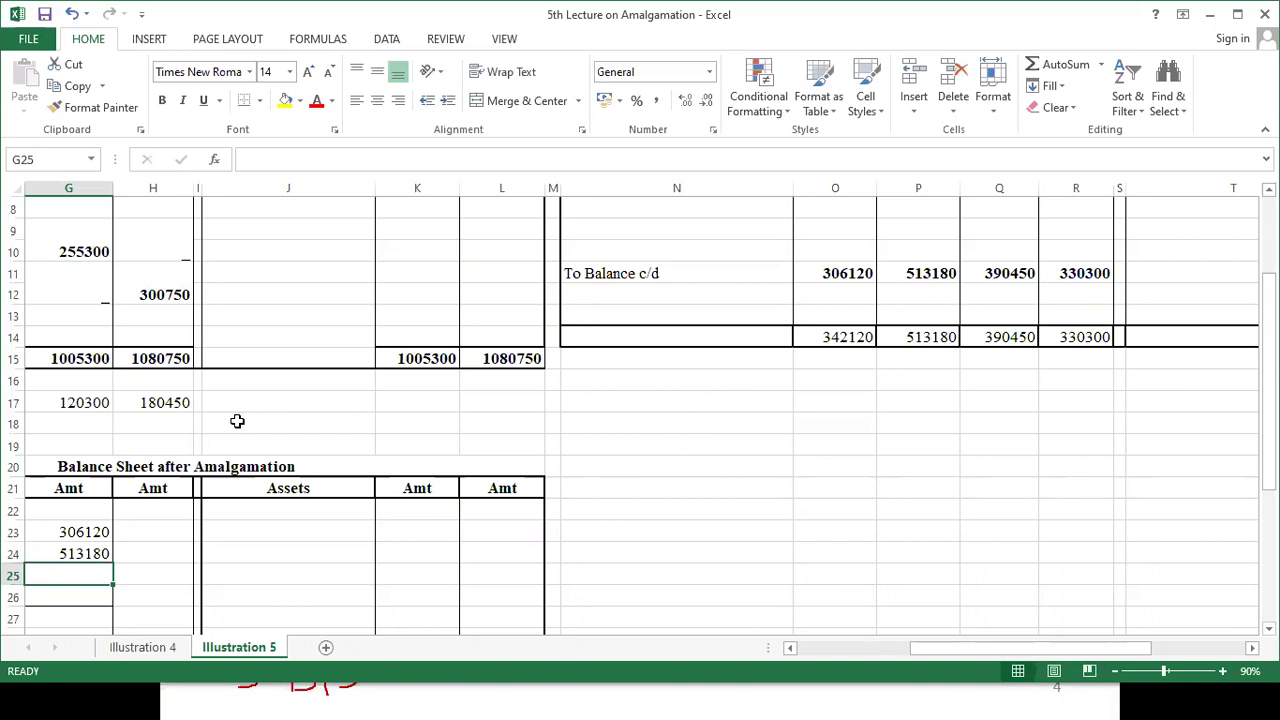
pyautogui.write('390450')
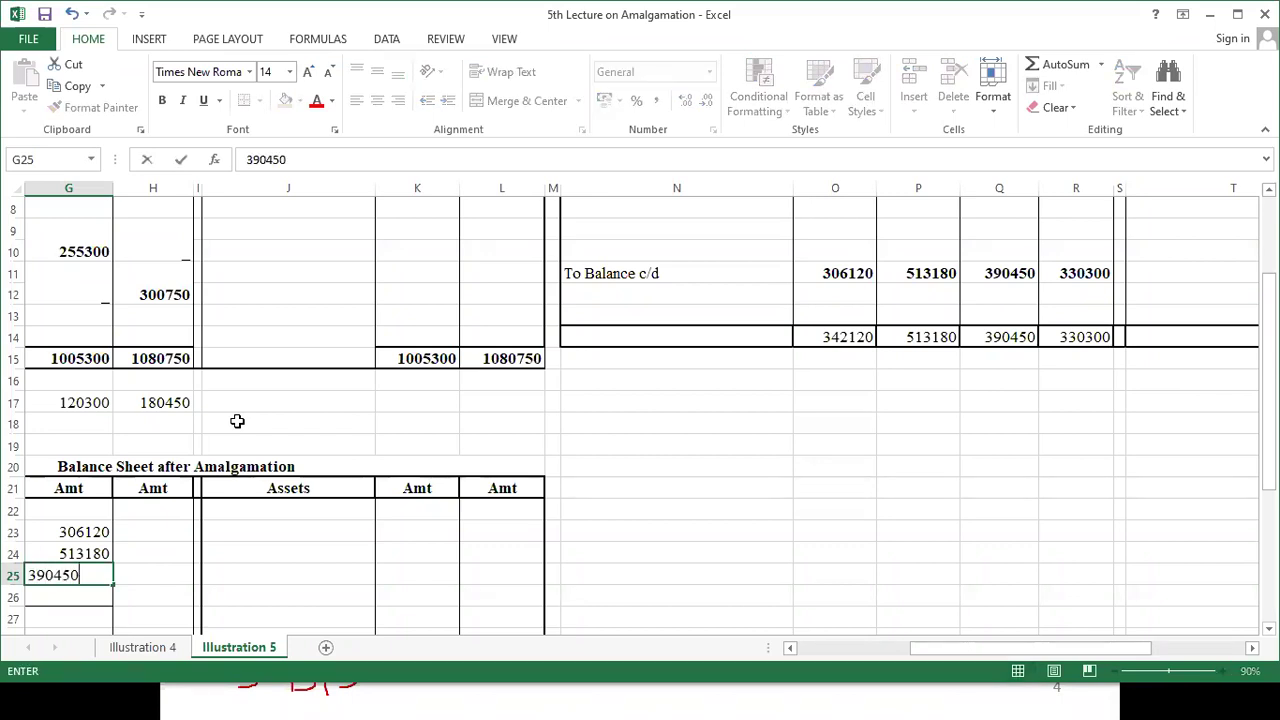
pyautogui.press('Return')
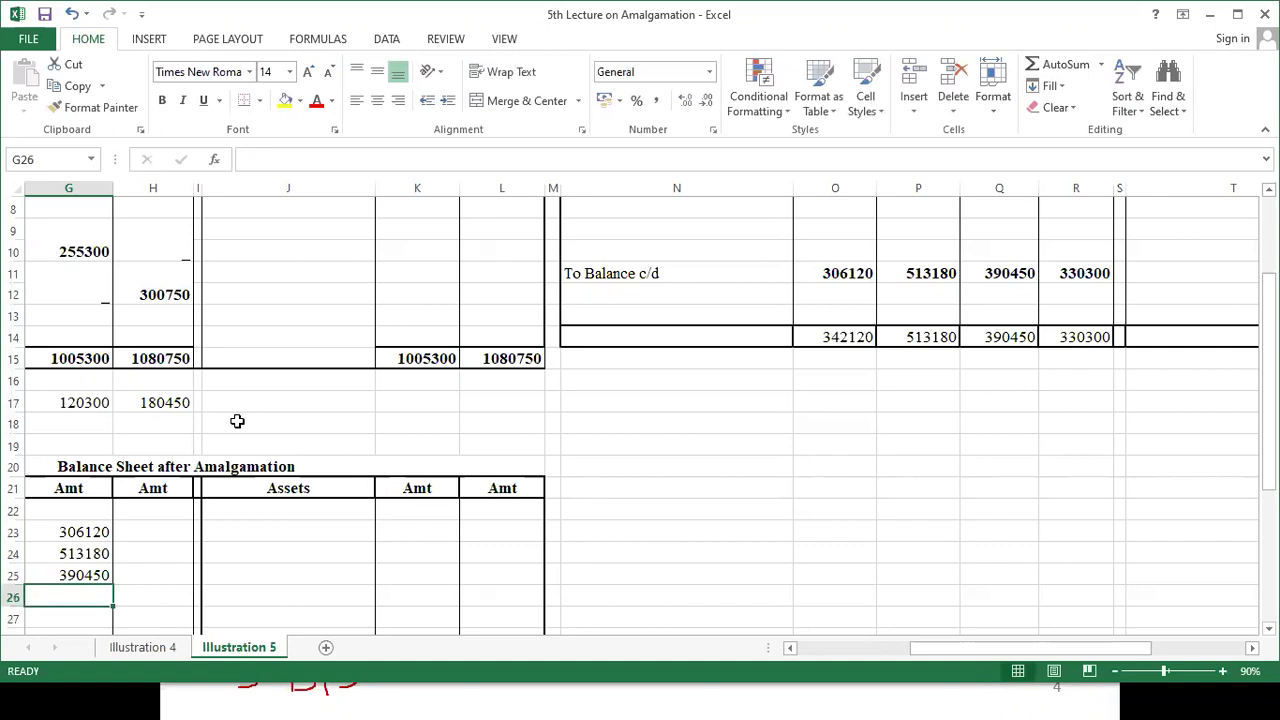
pyautogui.write('330300')
pyautogui.press('Return')
# - Total the four partners' capital amounts in G23:G26 with AutoSum in H26
pyautogui.press('Right')
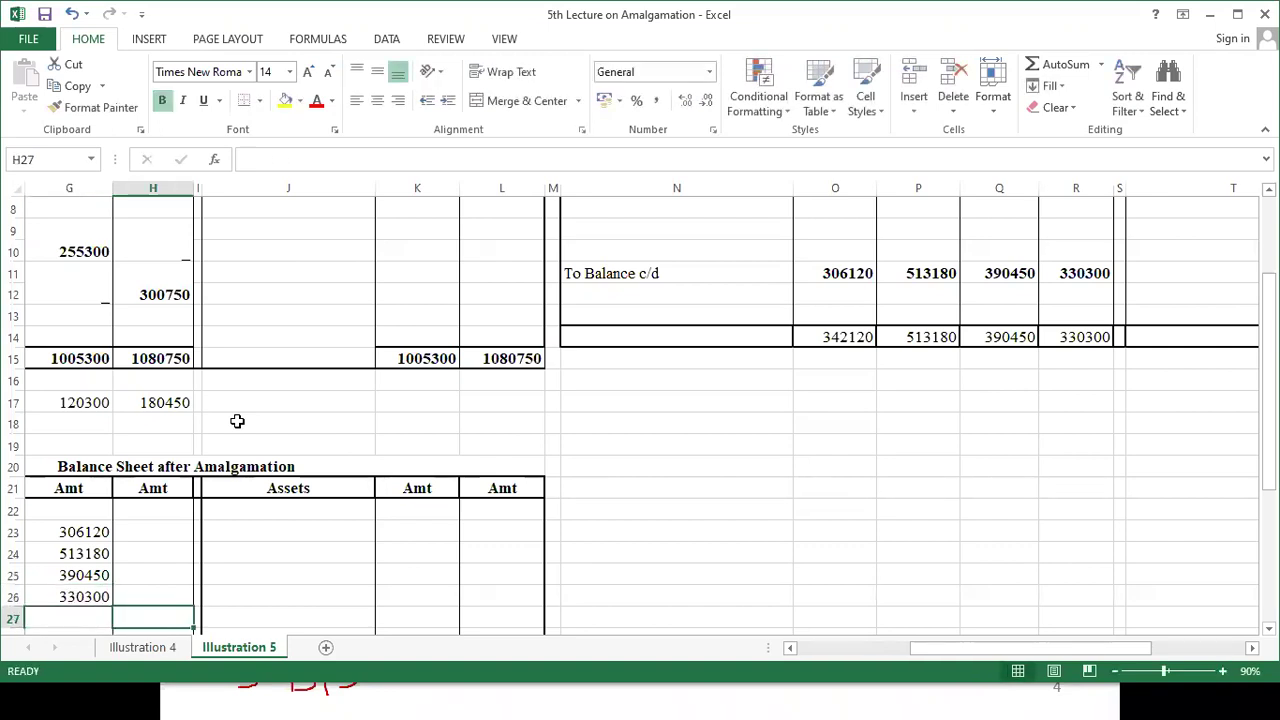
pyautogui.press('Up')
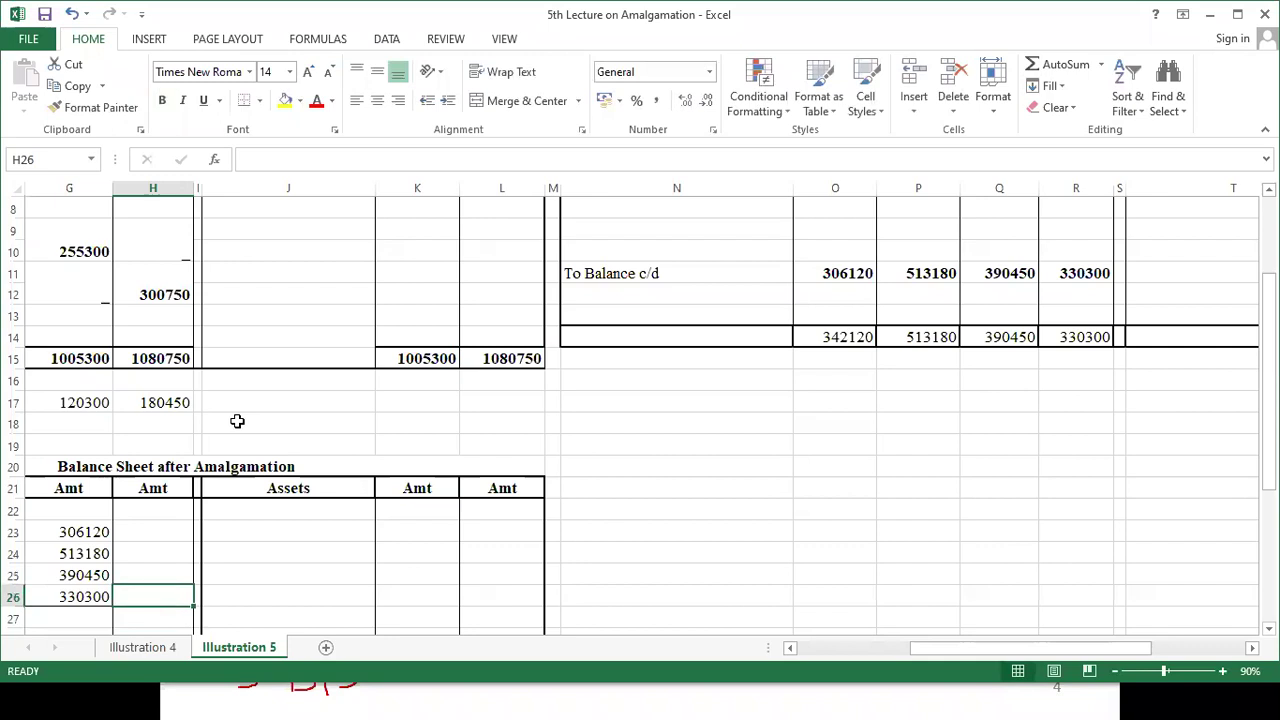
pyautogui.click(1048, 47)
pyautogui.hotkey('shift', 'Up')
pyautogui.hotkey('shift', 'Up')
pyautogui.hotkey('shift', 'Up')
pyautogui.press('Return')
# - Add the liability labels "Creditors" in F28 and "Bills Payable" in F29 of the balance sheet
pyautogui.press('Down')
pyautogui.press('Down')
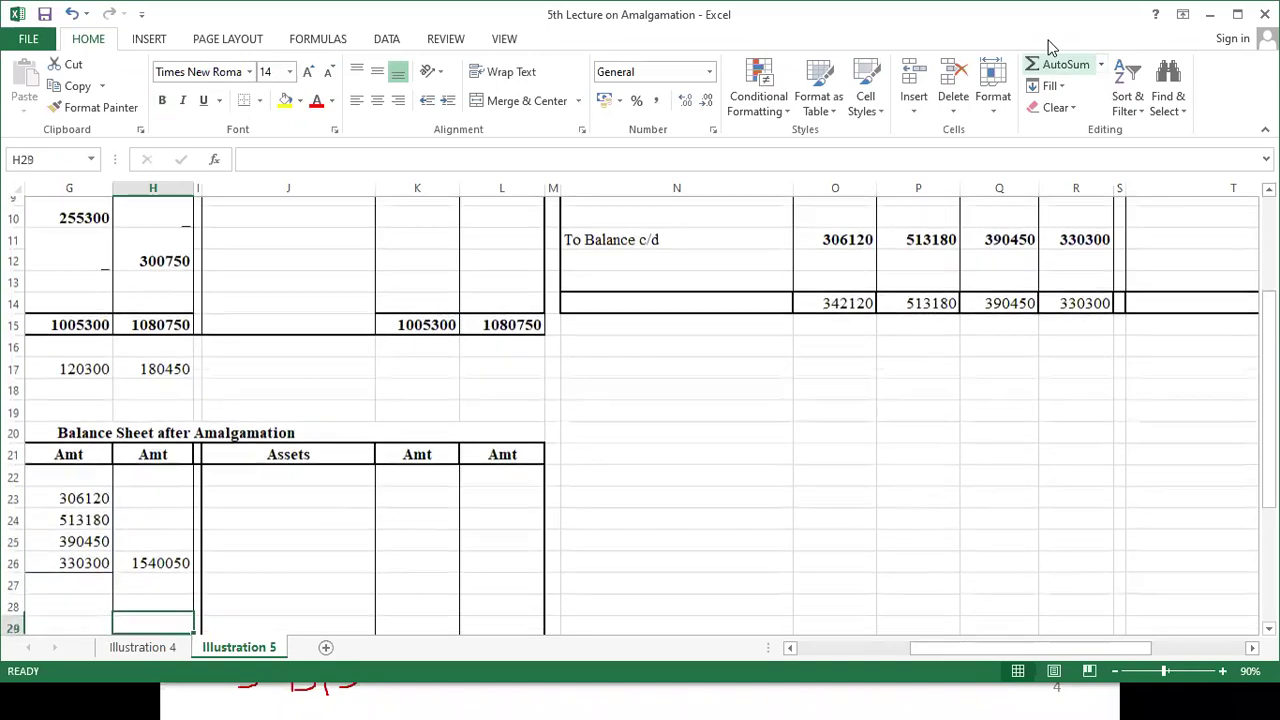
pyautogui.press('Left')
pyautogui.press('Left')
pyautogui.press('Up')
pyautogui.press('Left')
pyautogui.press('Left')
pyautogui.press('Left')
pyautogui.press('Left')
pyautogui.press('Right')
pyautogui.press('Right')
pyautogui.press('Right')
pyautogui.press('Right')
pyautogui.press('Right')
pyautogui.press('Left')
pyautogui.press('Left')
pyautogui.press('Right')
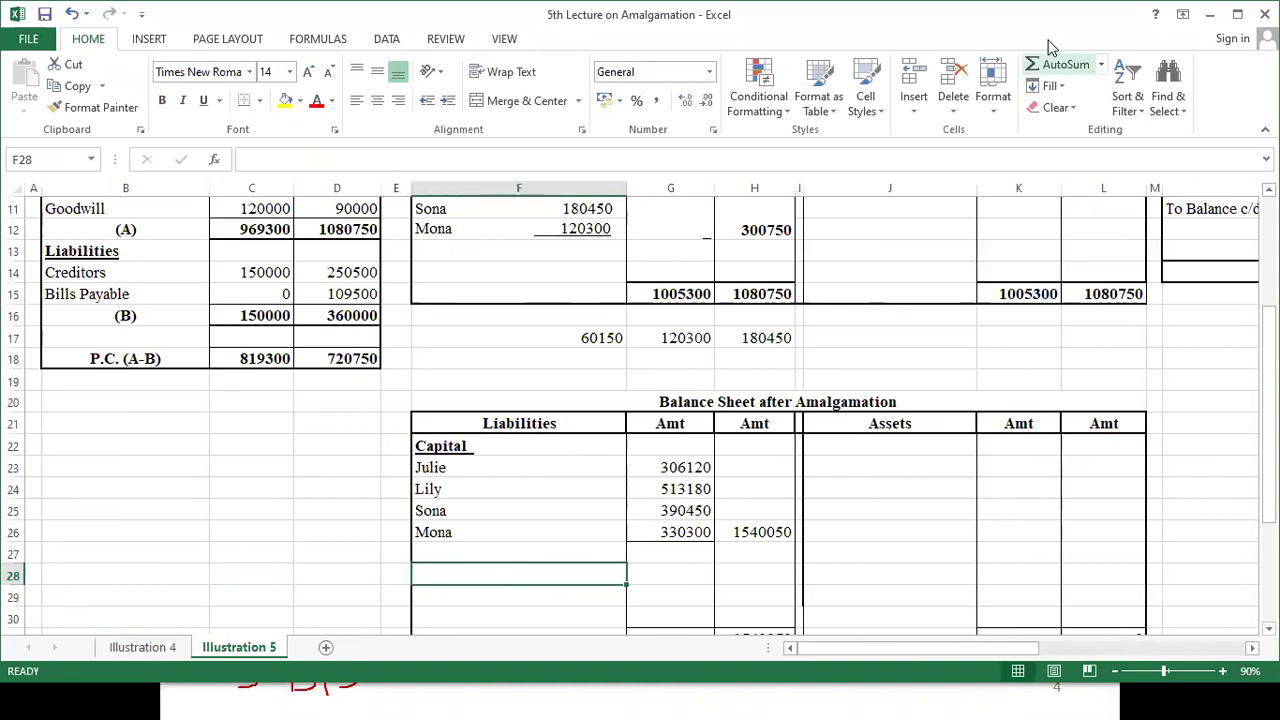
pyautogui.write('Creditors')
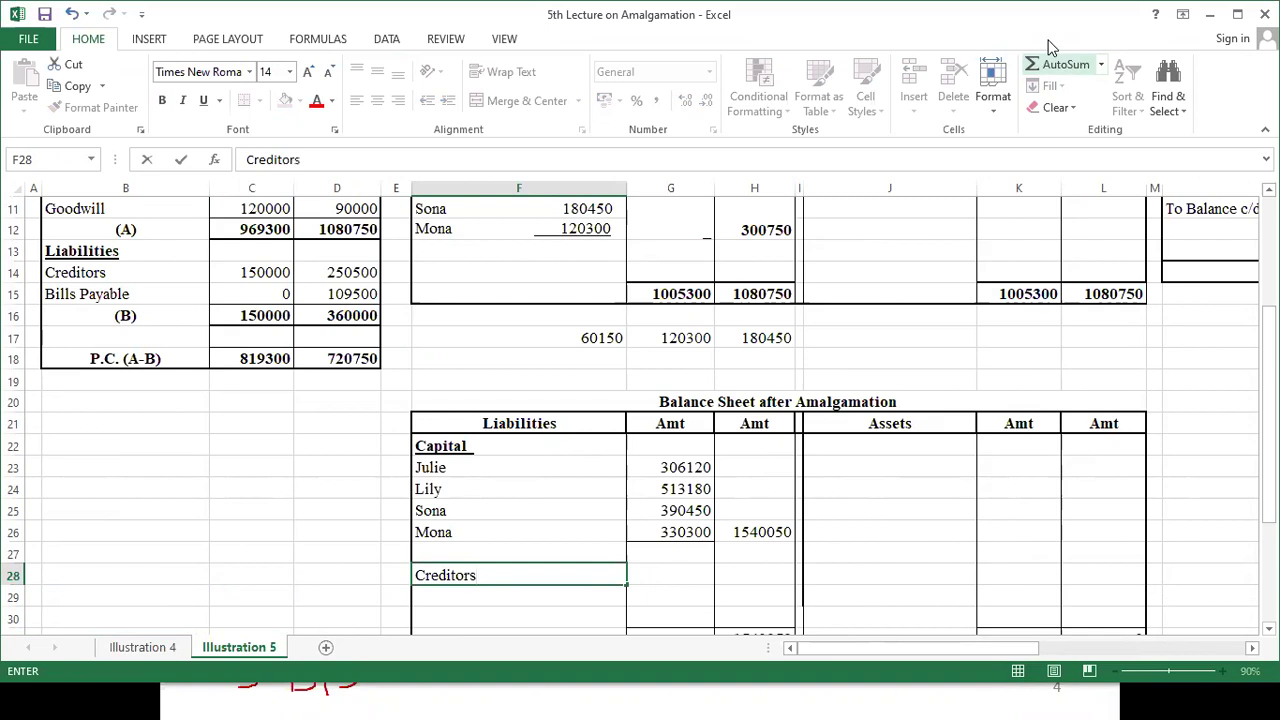
pyautogui.press('Return')
pyautogui.write('Bills ')
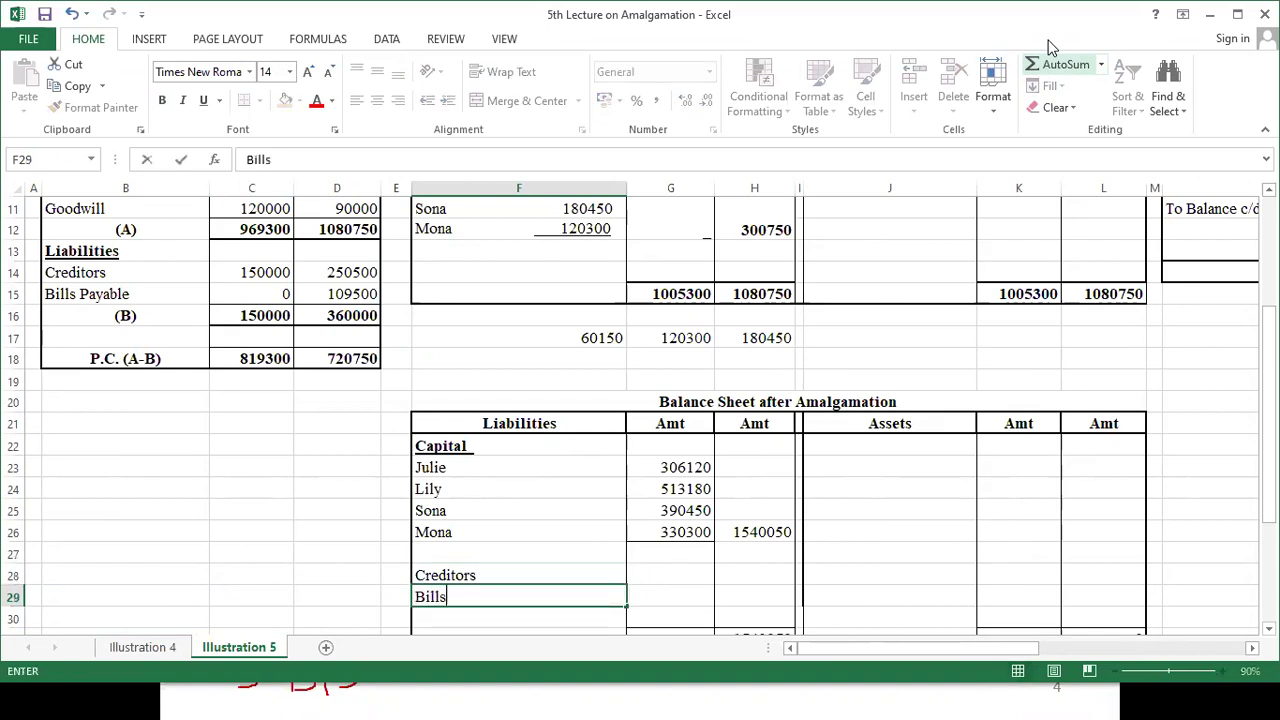
pyautogui.write('Payable')
# - Enter 400500 in H28 as the combined creditors amount of both firms
pyautogui.press('Right')
pyautogui.press('Right')
pyautogui.press('Up')
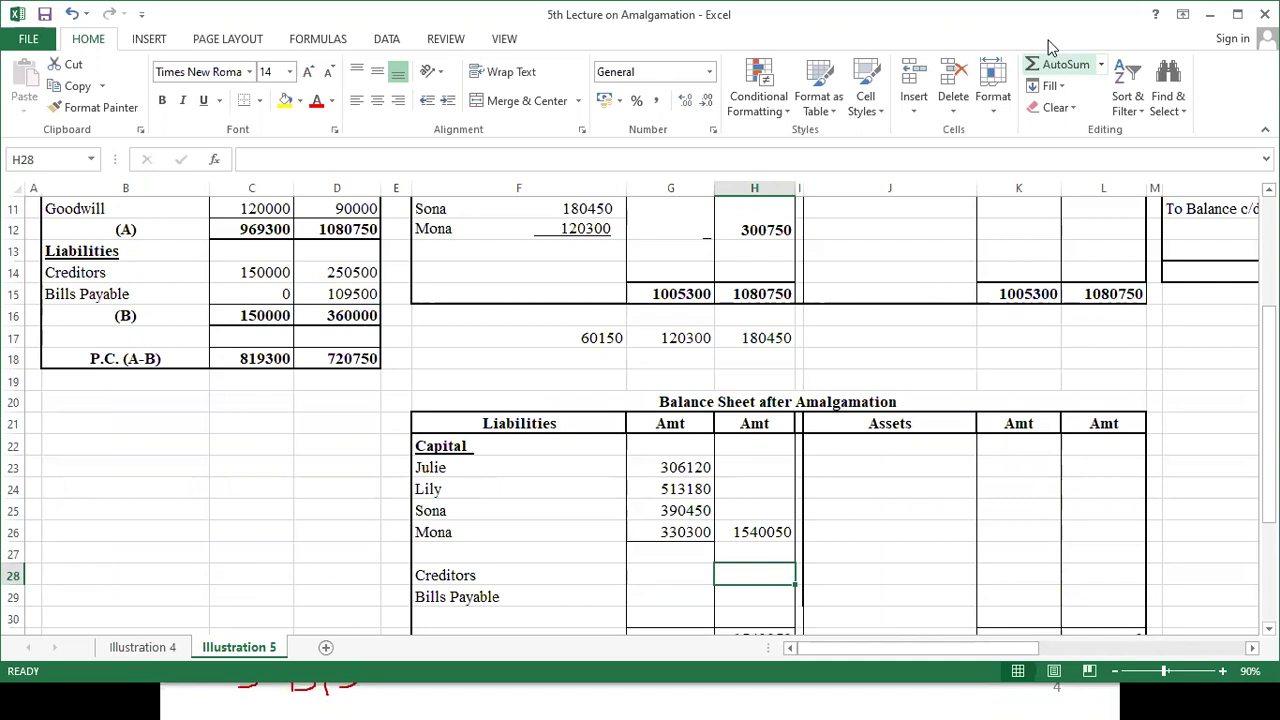
pyautogui.write('400')
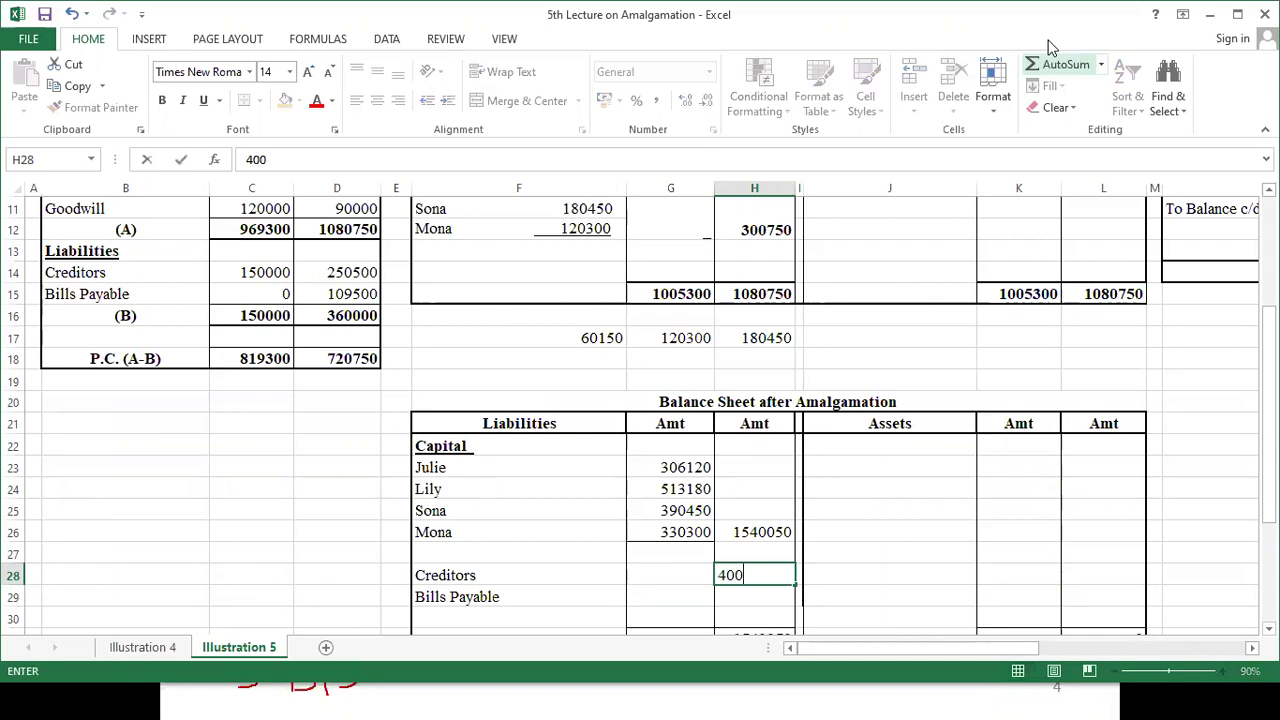
pyautogui.write('500')
pyautogui.press('Return')
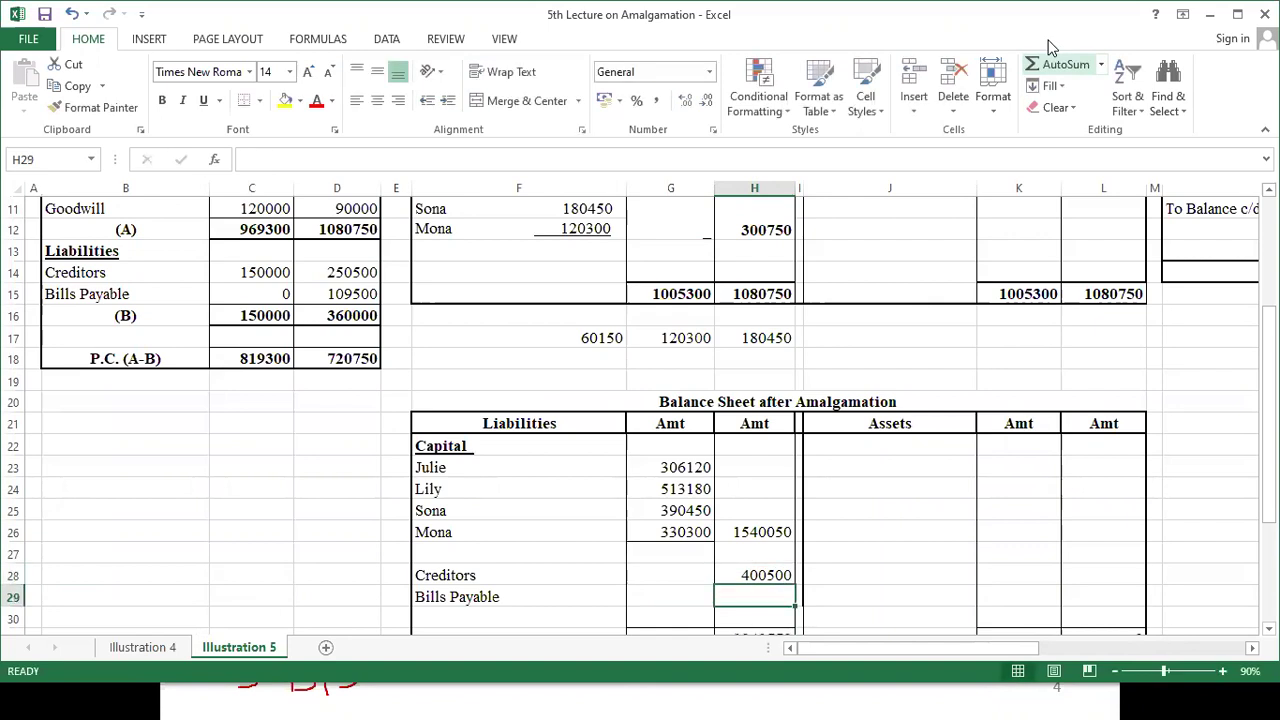
# - Enter 109500 in H29 as the Bills Payable amount in the balance sheet
pyautogui.write('109')
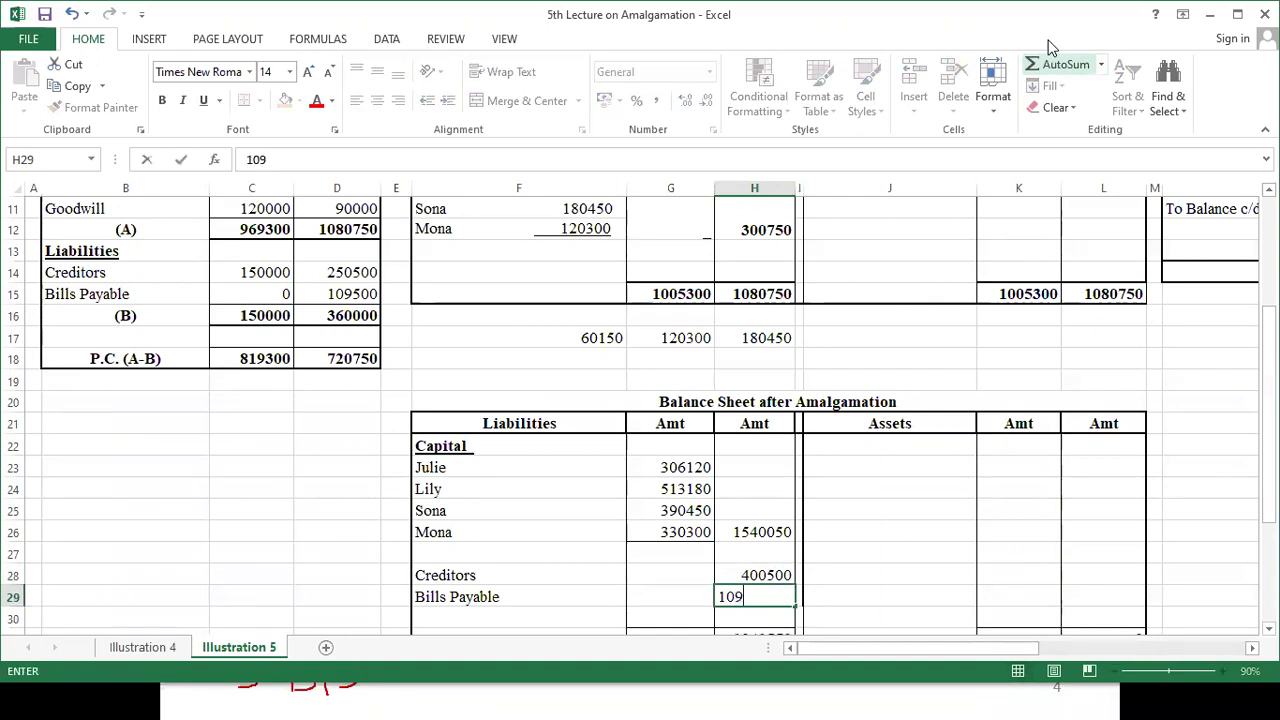
pyautogui.write('500')
pyautogui.press('Return')
pyautogui.press('Return')
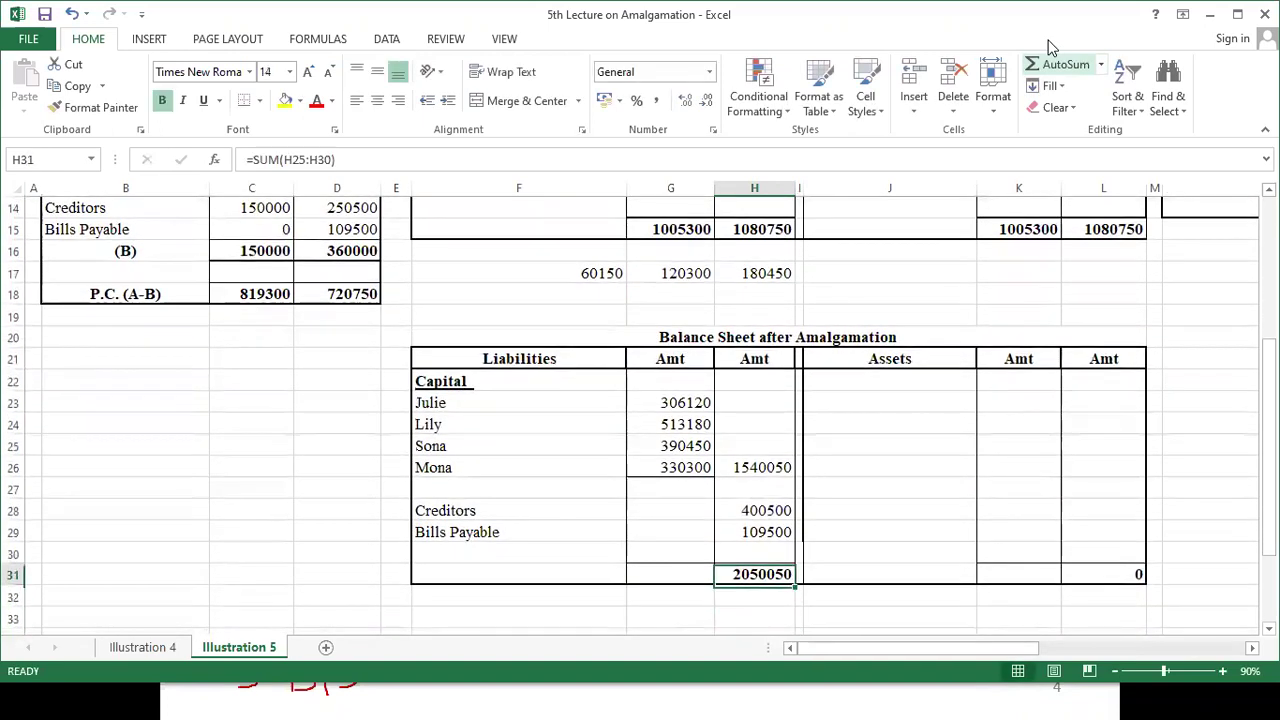
# - Add the first asset label "Goodwill" in J22 of the balance sheet
pyautogui.press('Right')
pyautogui.press('Up')
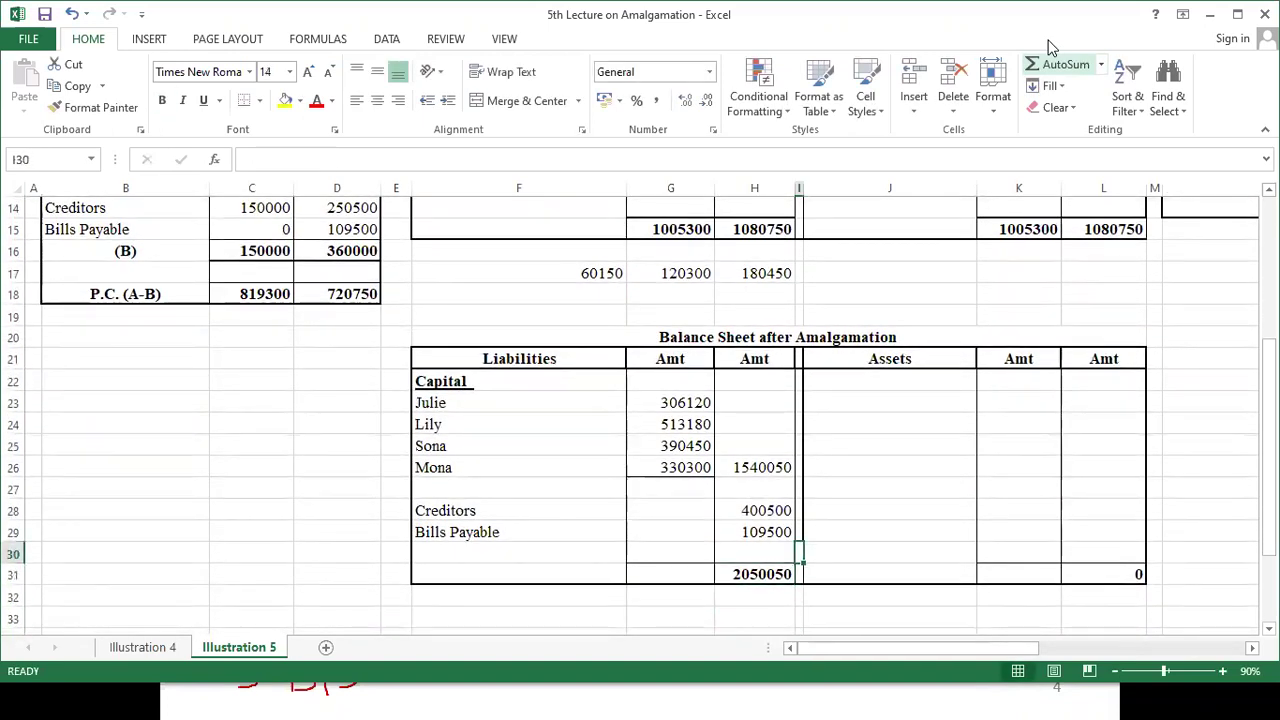
pyautogui.press('Up')
pyautogui.press('Up')
pyautogui.press('Up')
pyautogui.press('Up')
pyautogui.press('Up')
pyautogui.press('Up')
pyautogui.press('Up')
pyautogui.press('Right')
pyautogui.press('Up')
pyautogui.write('G')
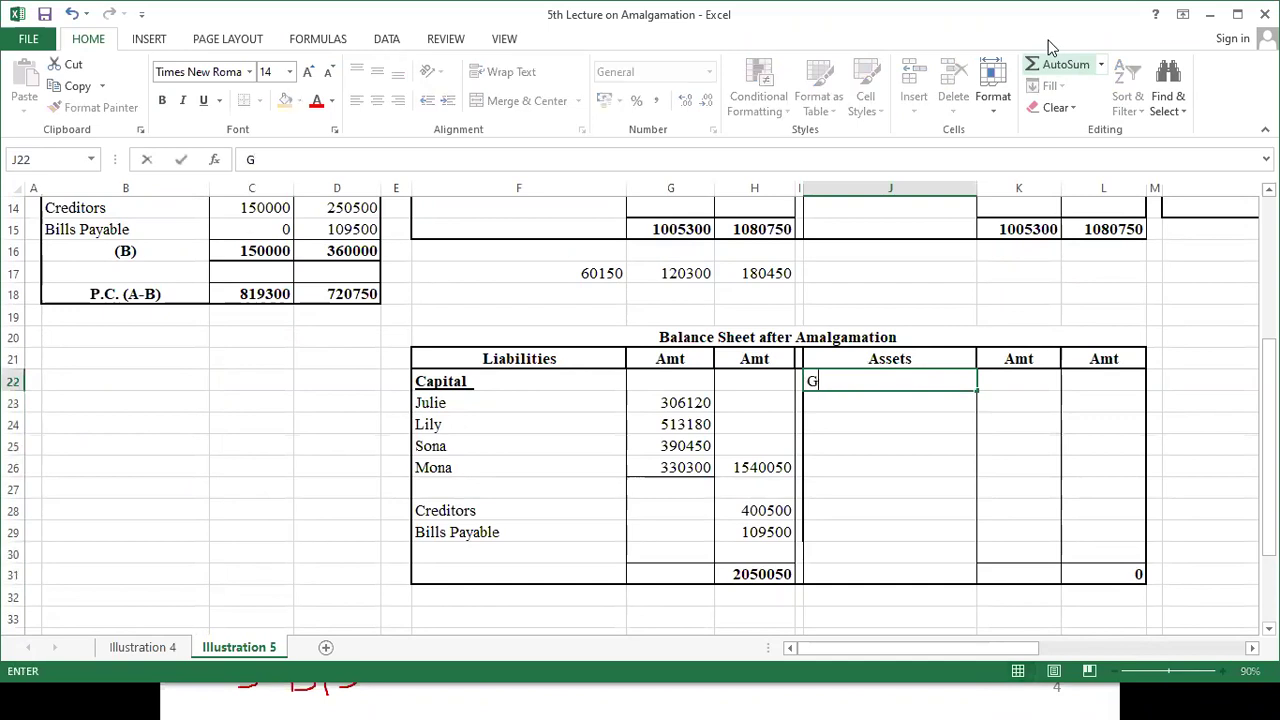
pyautogui.write('oodwil')
pyautogui.press('Right')
# - Copy the asset labels Land through Bank from B5:B10 into the balance sheet's Assets column starting at J23
pyautogui.press('Left')
pyautogui.press('Left')
pyautogui.press('Left')
pyautogui.press('Left')
pyautogui.press('Left')
pyautogui.press('Left')
pyautogui.press('Left')
pyautogui.press('Left')
pyautogui.press('Left')
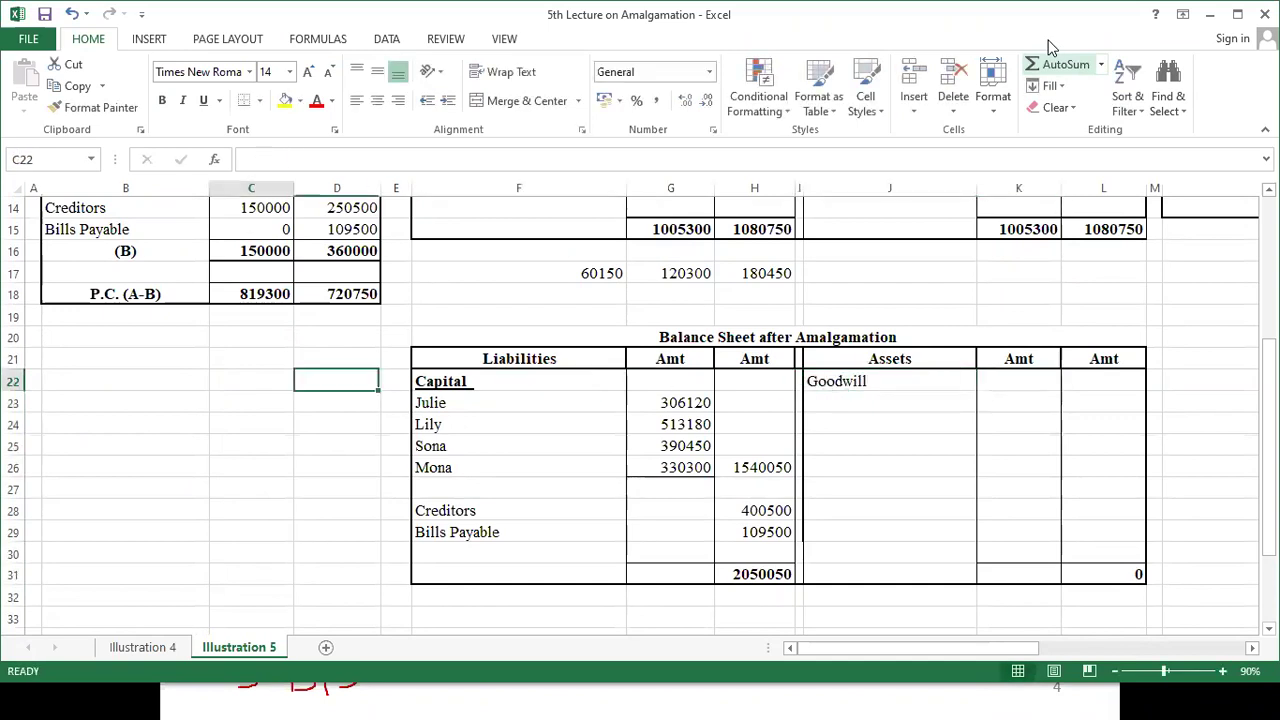
pyautogui.press('Up')
pyautogui.press('Up')
pyautogui.press('Up')
pyautogui.press('Up')
pyautogui.press('Down')
pyautogui.press('Up')
pyautogui.press('Up')
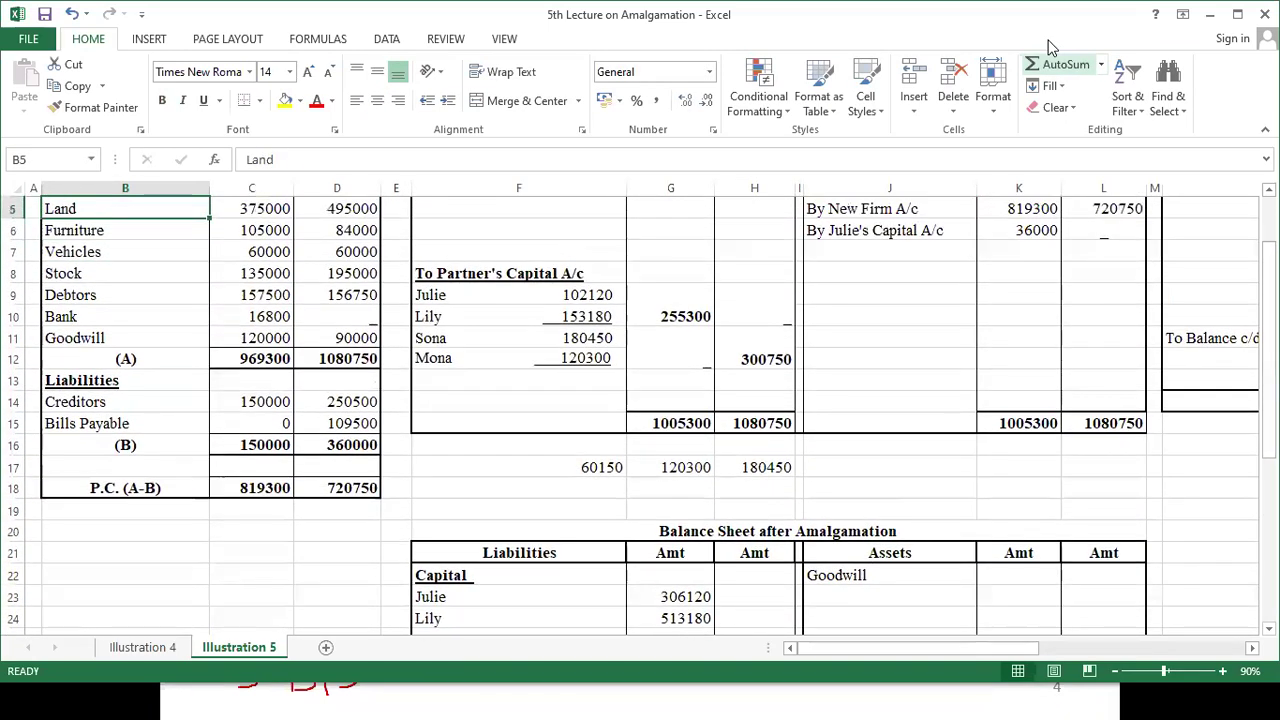
pyautogui.hotkey('shift', 'Down')
pyautogui.hotkey('shift', 'Down')
pyautogui.hotkey('shift', 'Down')
pyautogui.hotkey('shift', 'Down')
pyautogui.hotkey('shift', 'Down')
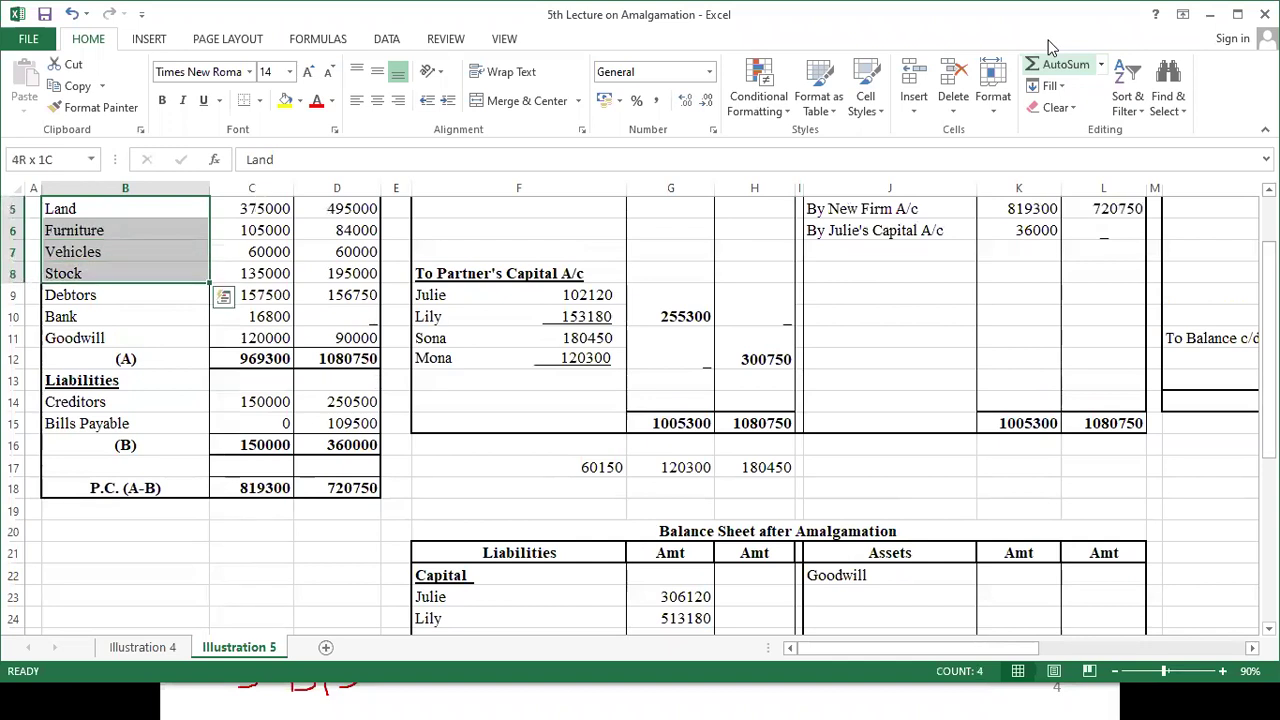
pyautogui.hotkey('ctrl', 'c')
pyautogui.press('Right')
pyautogui.press('Right')
pyautogui.press('Right')
pyautogui.press('Right')
pyautogui.press('Right')
pyautogui.press('Right')
pyautogui.press('Right')
pyautogui.press('Right')
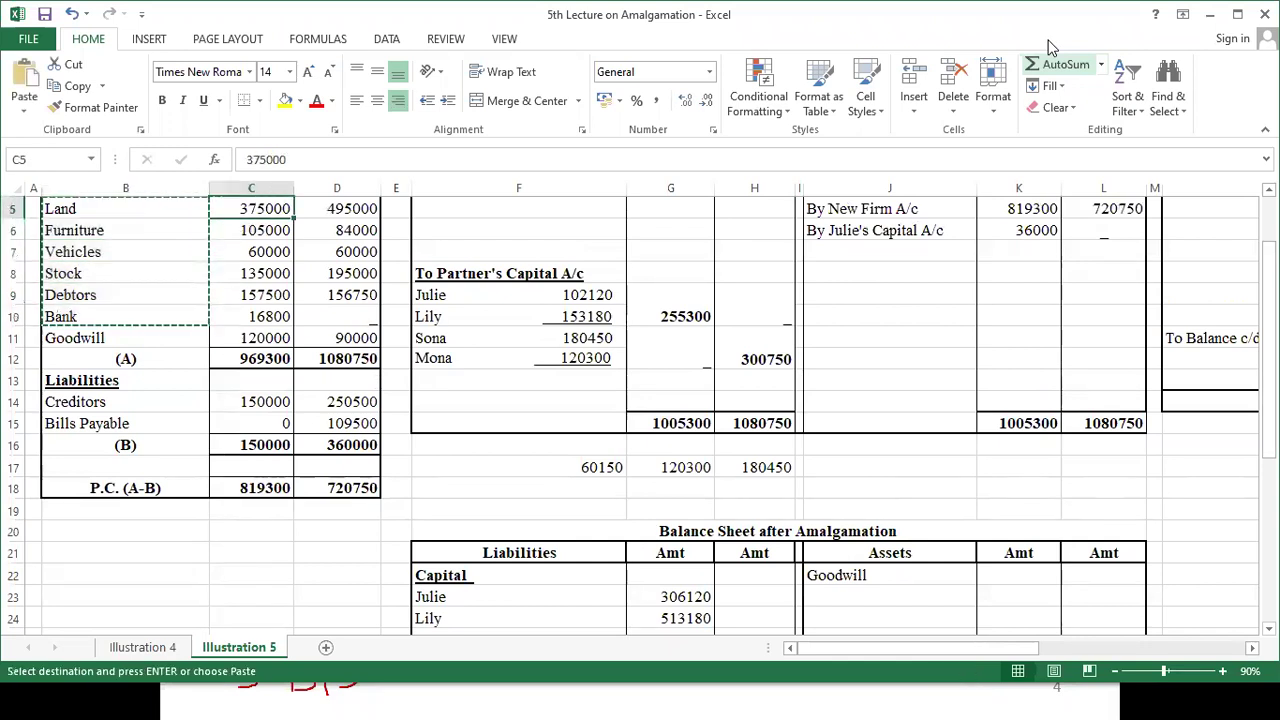
pyautogui.press('Down')
pyautogui.press('Down')
pyautogui.press('Down')
pyautogui.press('Down')
pyautogui.press('Down')
pyautogui.press('Down')
pyautogui.press('Down')
pyautogui.press('Down')
pyautogui.press('Down')
pyautogui.press('Down')
pyautogui.press('Down')
pyautogui.press('Down')
pyautogui.press('Down')
pyautogui.press('Down')
pyautogui.press('Down')
pyautogui.press('Down')
pyautogui.press('Down')
pyautogui.press('Down')
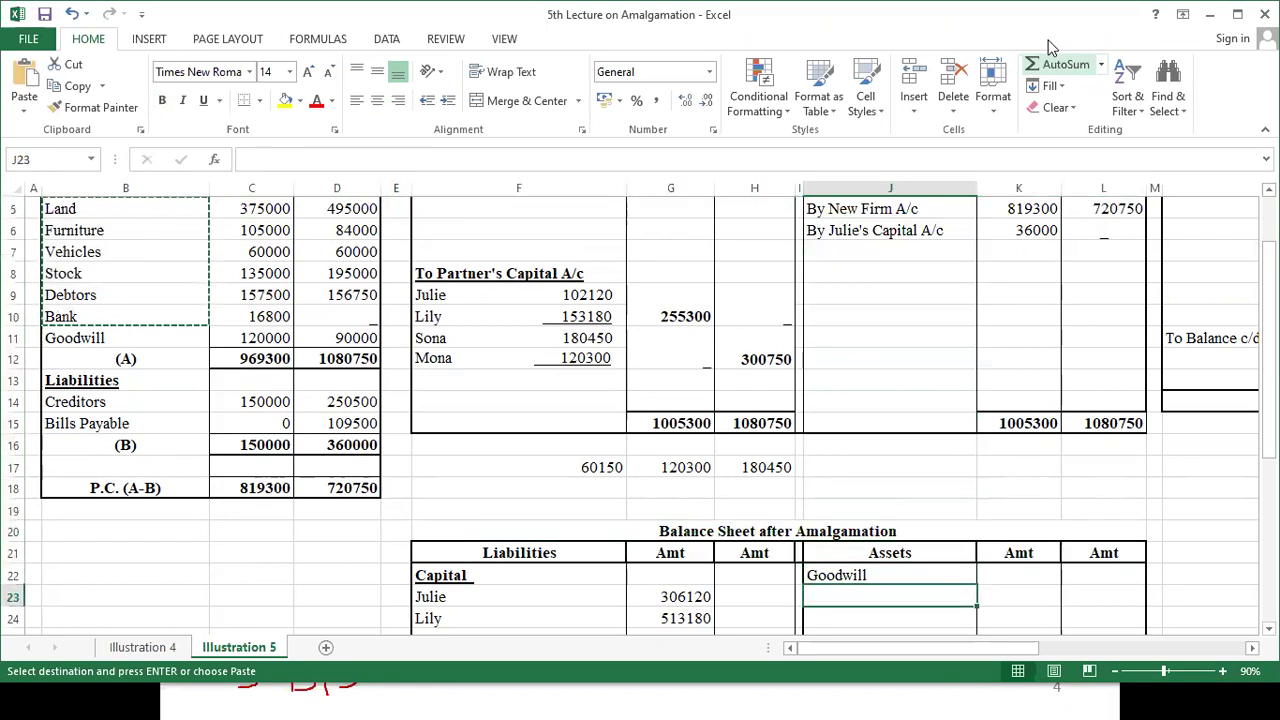
pyautogui.press('Return')
# - Enter 210000 in L22 as the combined goodwill of both firms
pyautogui.press('Up')
pyautogui.press('Right')
pyautogui.press('Right')
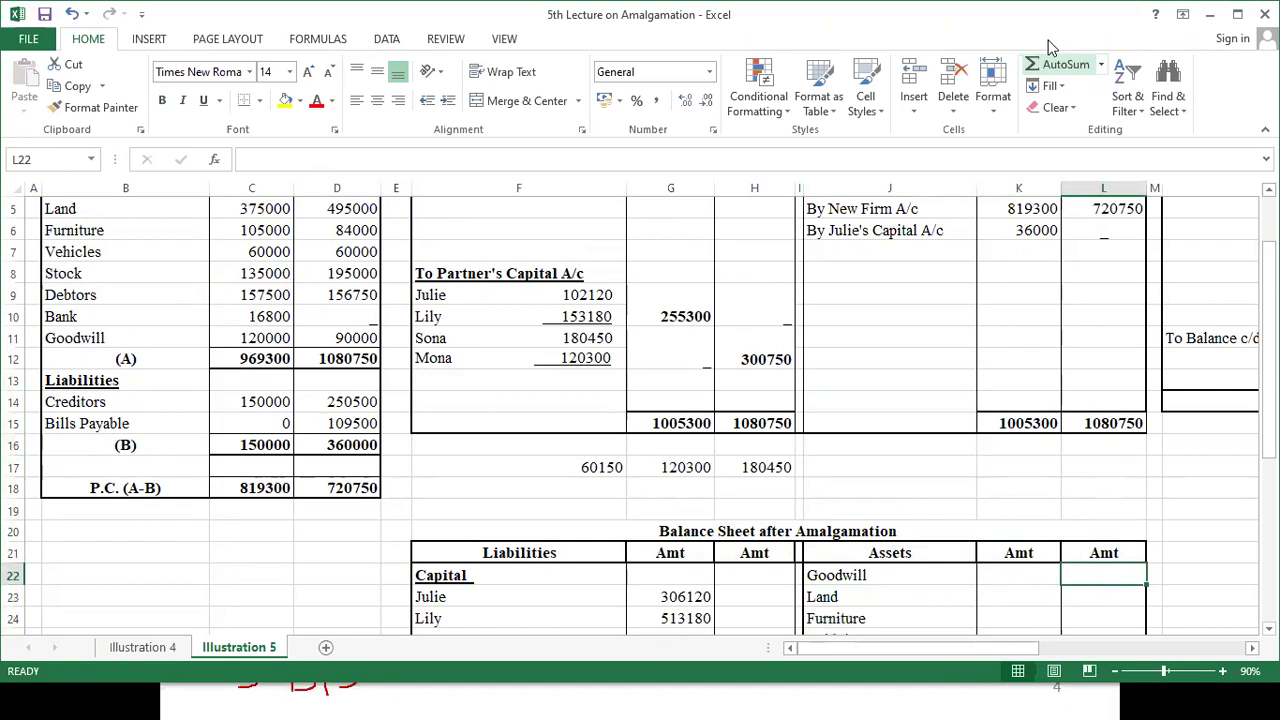
pyautogui.write('210000')
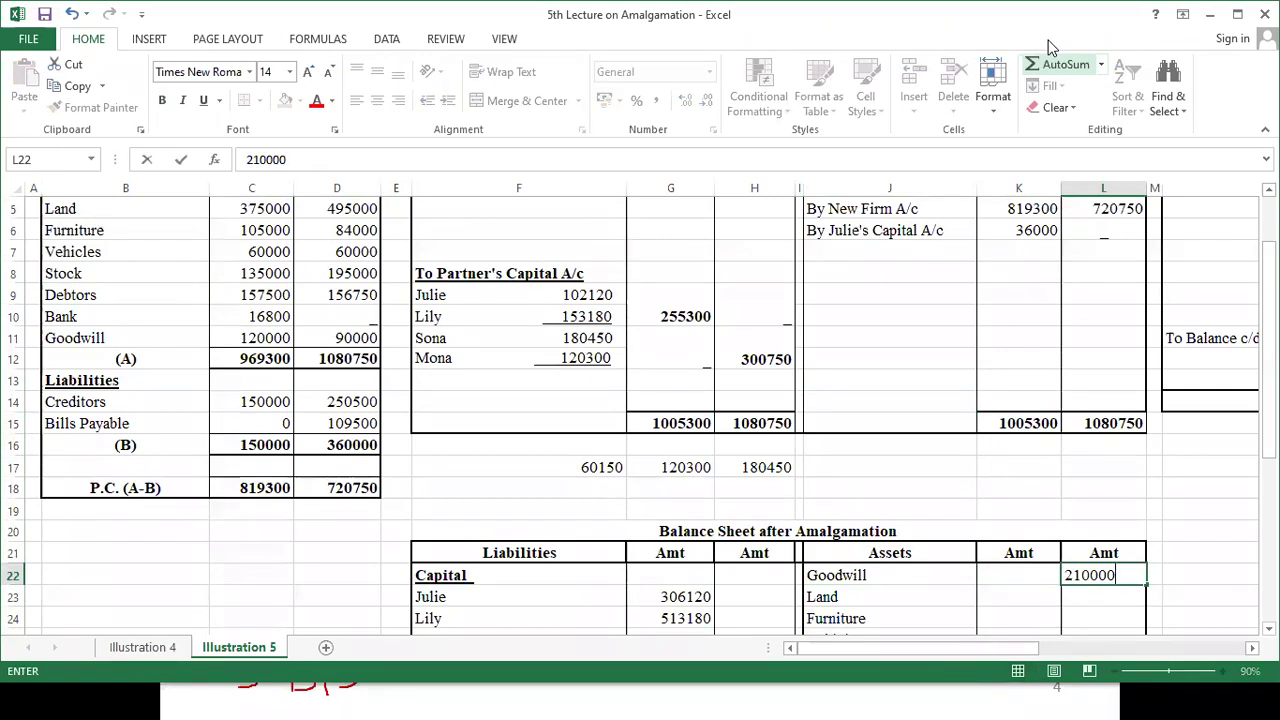
pyautogui.press('Return')
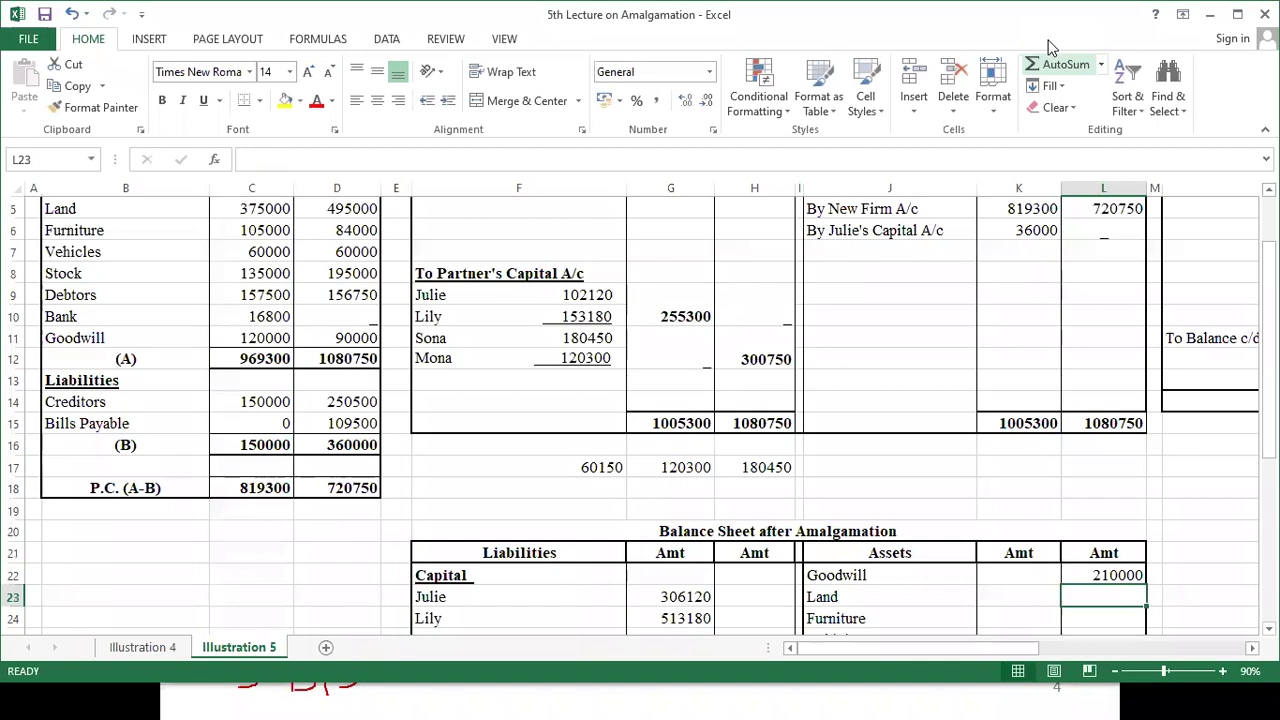
# - Enter a formula in L23 that adds both firms' land values from C5 and D5
pyautogui.write('=')
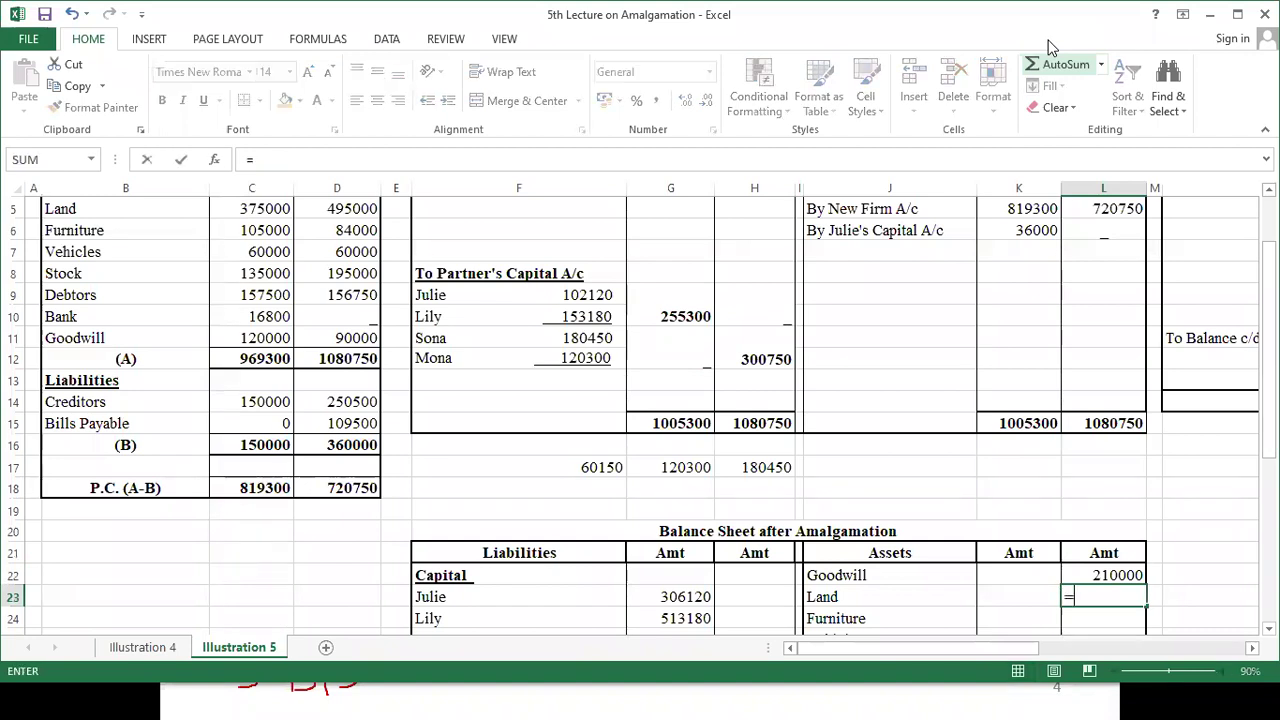
pyautogui.press('Up')
pyautogui.press('Up')
pyautogui.press('Up')
pyautogui.press('Up')
pyautogui.press('Up')
pyautogui.press('Up')
pyautogui.press('Up')
pyautogui.press('Up')
pyautogui.press('Up')
pyautogui.press('Up')
pyautogui.press('Up')
pyautogui.press('Up')
pyautogui.press('Up')
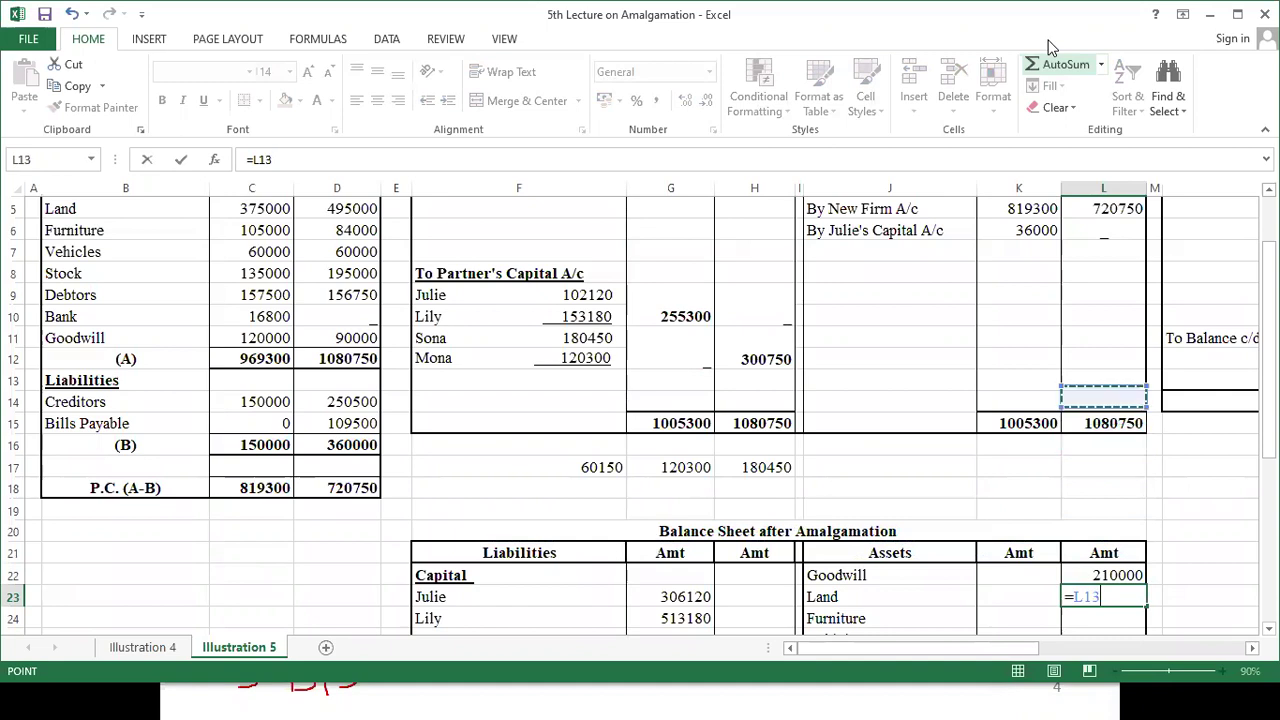
pyautogui.press('Left')
pyautogui.press('Left')
pyautogui.press('Left')
pyautogui.press('Left')
pyautogui.press('Left')
pyautogui.press('Left')
pyautogui.press('Left')
pyautogui.press('Left')
pyautogui.press('Left')
pyautogui.press('Left')
pyautogui.press('Left')
pyautogui.press('Up')
pyautogui.press('Up')
pyautogui.press('Up')
pyautogui.press('Up')
pyautogui.press('Up')
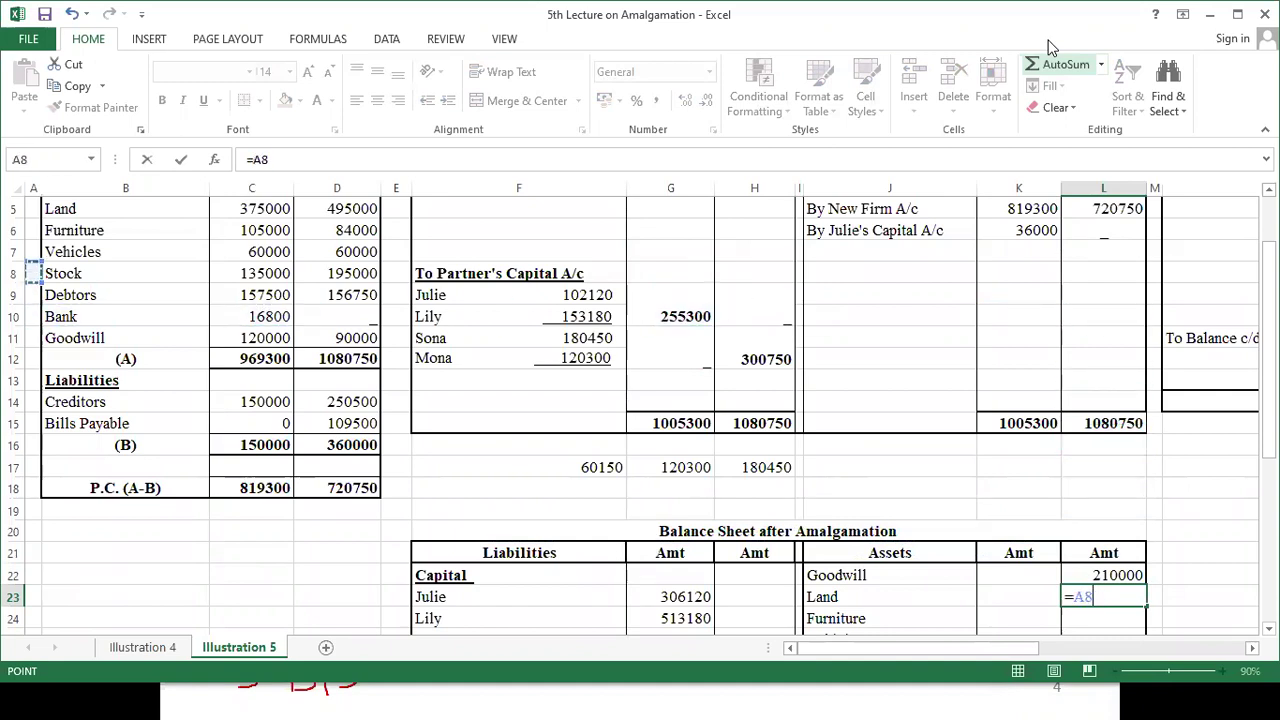
pyautogui.press('Right')
pyautogui.press('Right')
pyautogui.write('+')
pyautogui.press('Up')
pyautogui.press('Up')
pyautogui.press('Up')
pyautogui.press('Up')
pyautogui.press('Up')
pyautogui.press('Up')
pyautogui.press('Up')
pyautogui.press('Up')
pyautogui.press('Up')
pyautogui.press('Up')
pyautogui.press('Up')
pyautogui.press('Up')
pyautogui.press('Up')
pyautogui.press('Up')
pyautogui.press('Left')
pyautogui.press('Left')
pyautogui.press('Left')
pyautogui.press('Left')
pyautogui.press('Left')
pyautogui.press('Left')
pyautogui.press('Left')
pyautogui.press('Left')
pyautogui.press('Left')
pyautogui.press('Left')
pyautogui.press('Left')
pyautogui.press('Up')
pyautogui.press('Up')
pyautogui.press('Up')
pyautogui.press('Up')
pyautogui.press('Right')
pyautogui.press('Right')
pyautogui.press('Right')
pyautogui.press('Return')
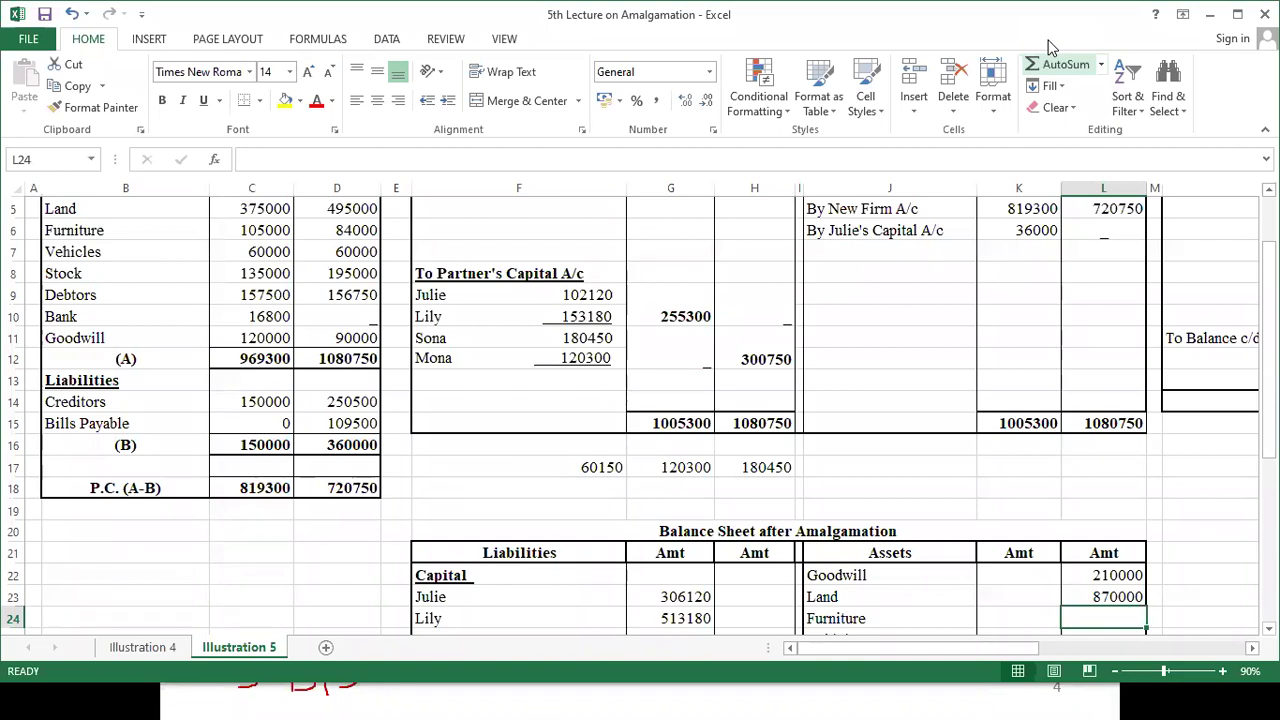
# - Enter the combined amounts for furniture, vehicles and stock: 189000 in L24, 120000 in L25 and 330000 in L26
pyautogui.write('18')
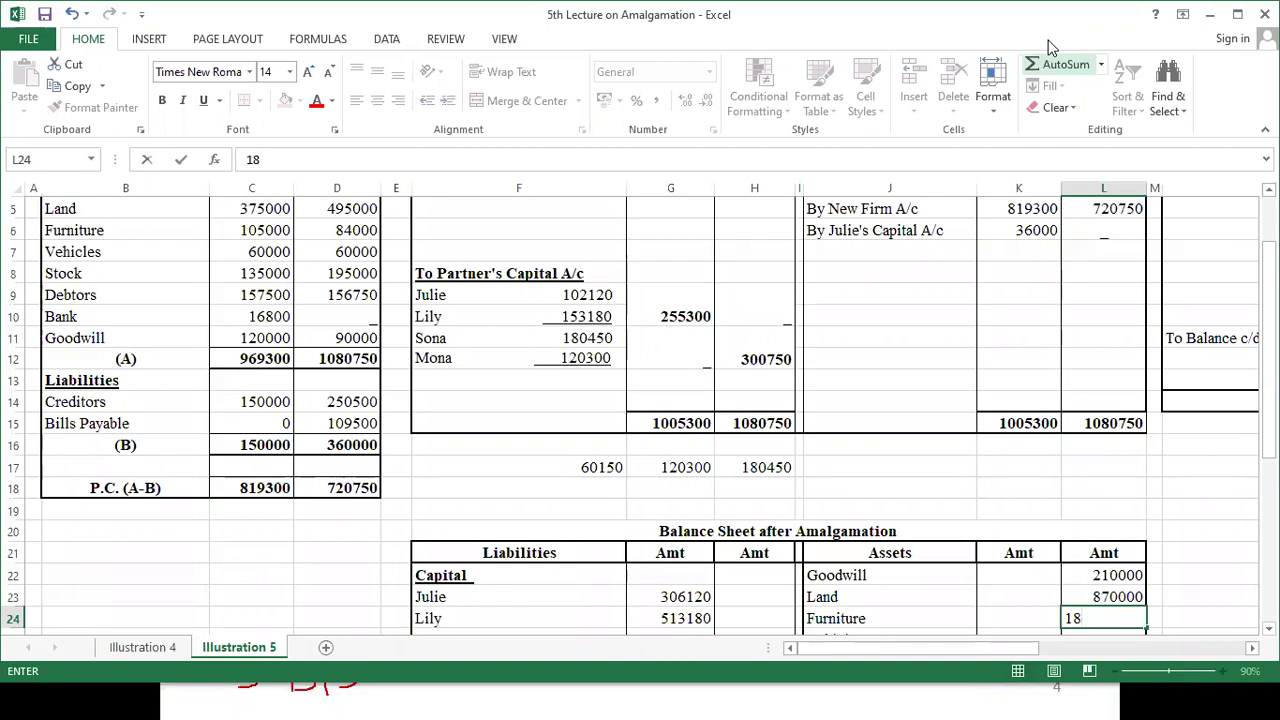
pyautogui.write('9000')
pyautogui.press('Return')
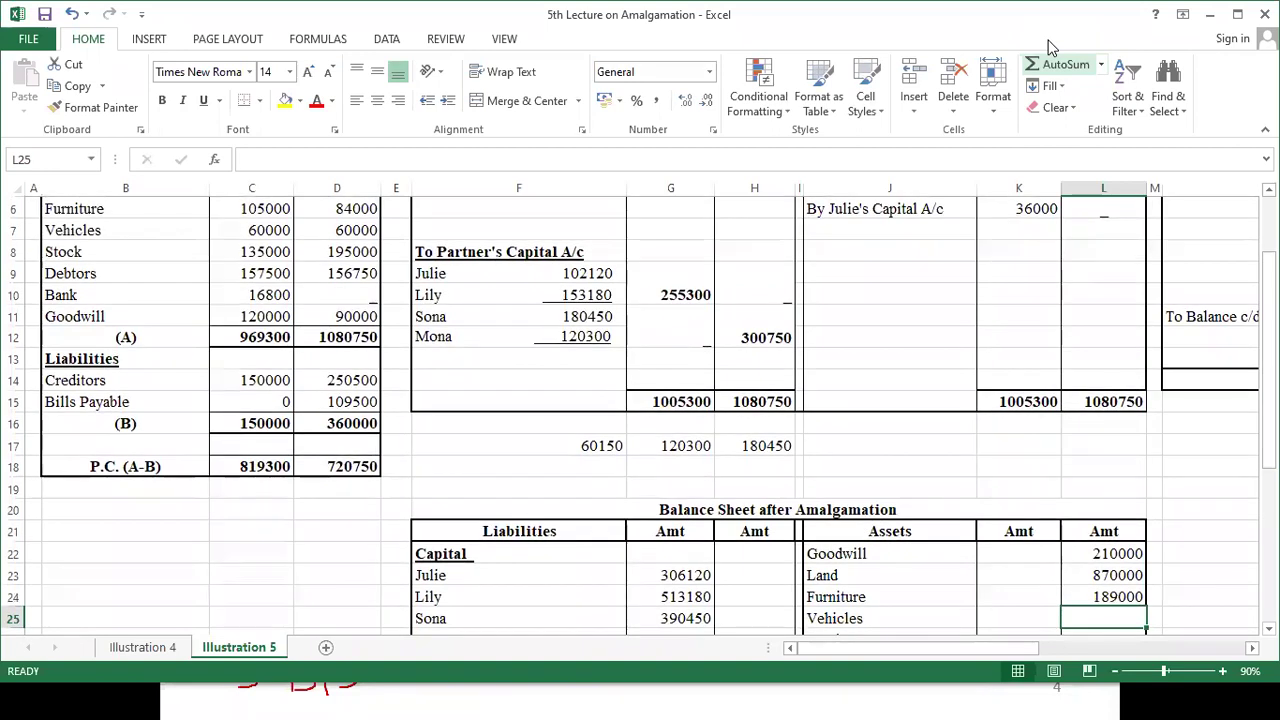
pyautogui.write('120000')
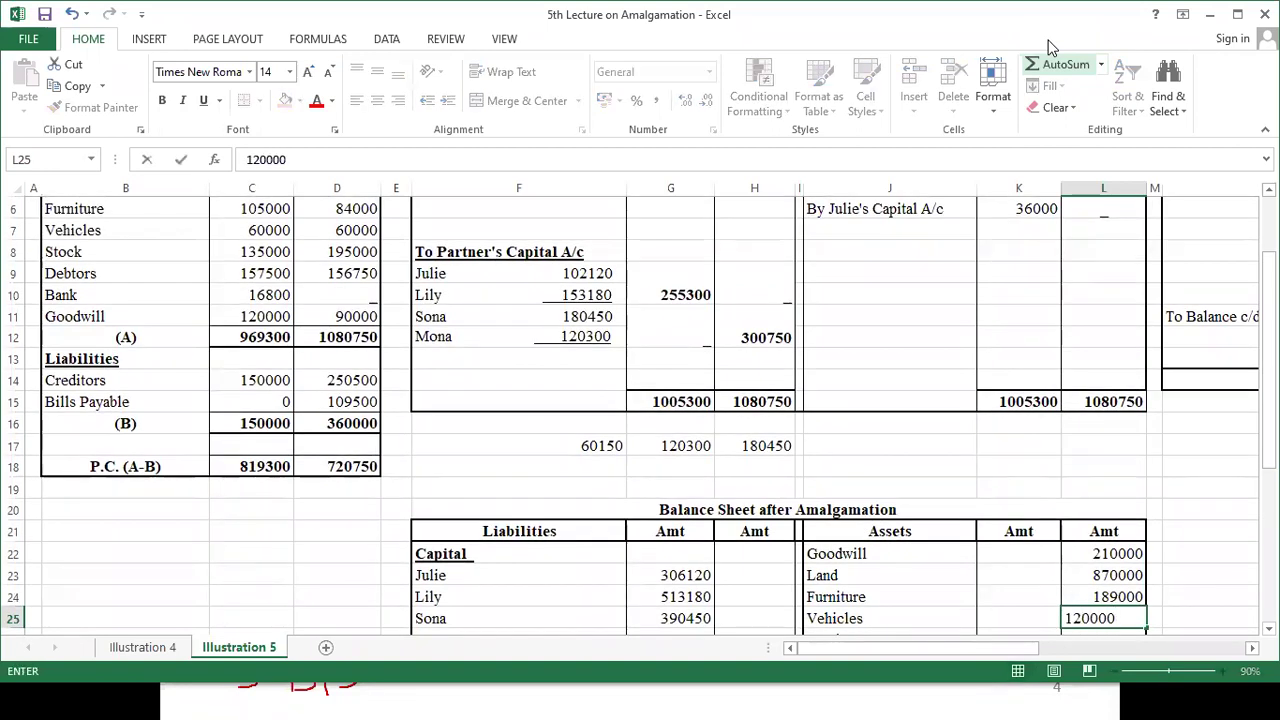
pyautogui.press('Return')
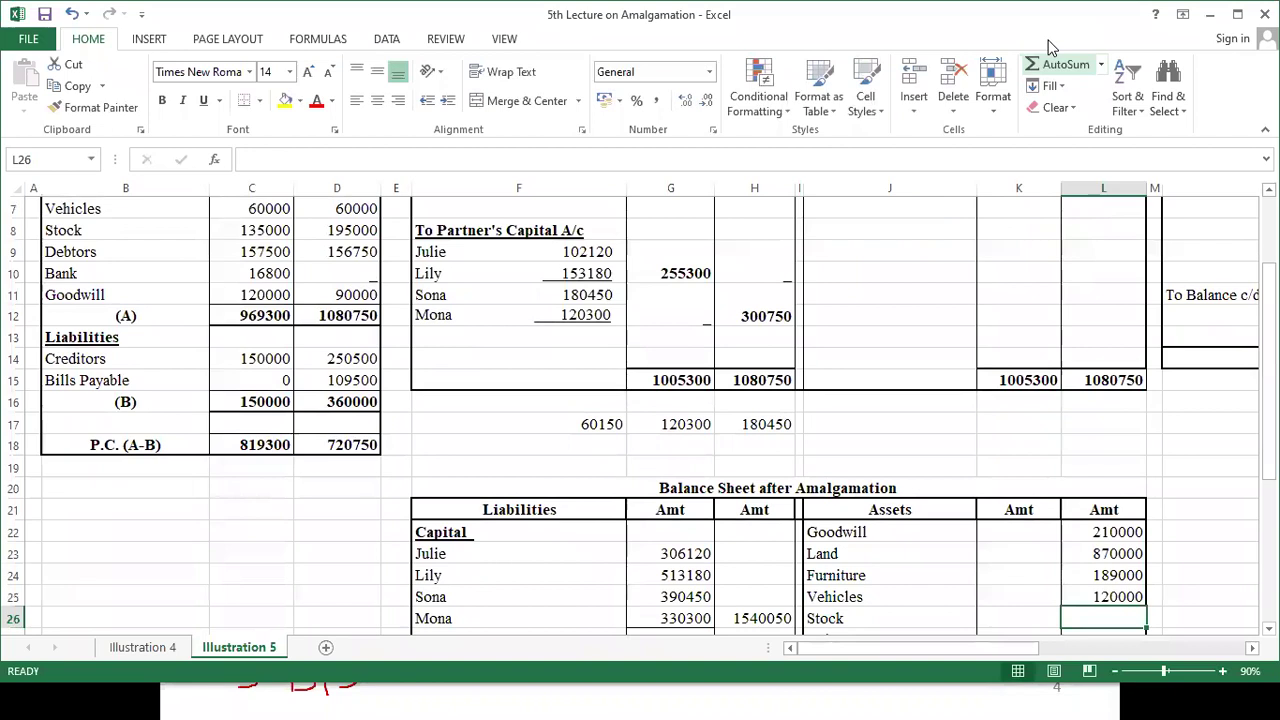
pyautogui.write('33')
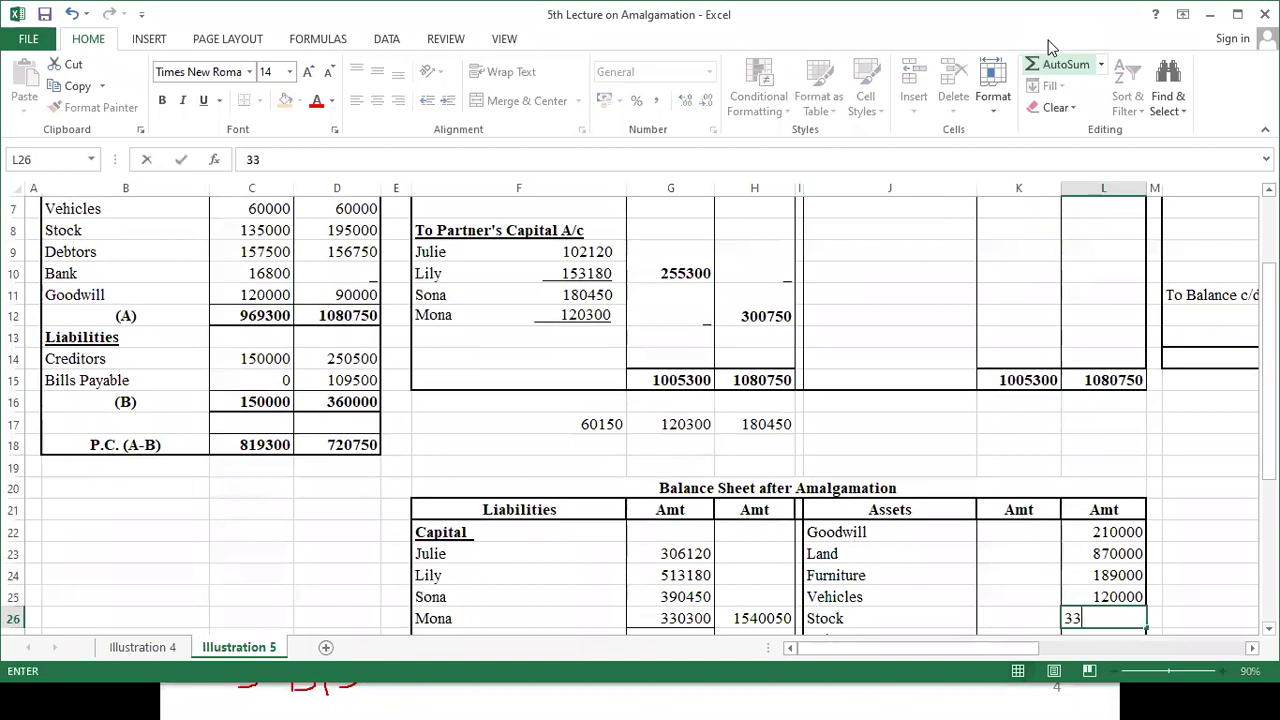
pyautogui.write('0000')
pyautogui.press('Return')
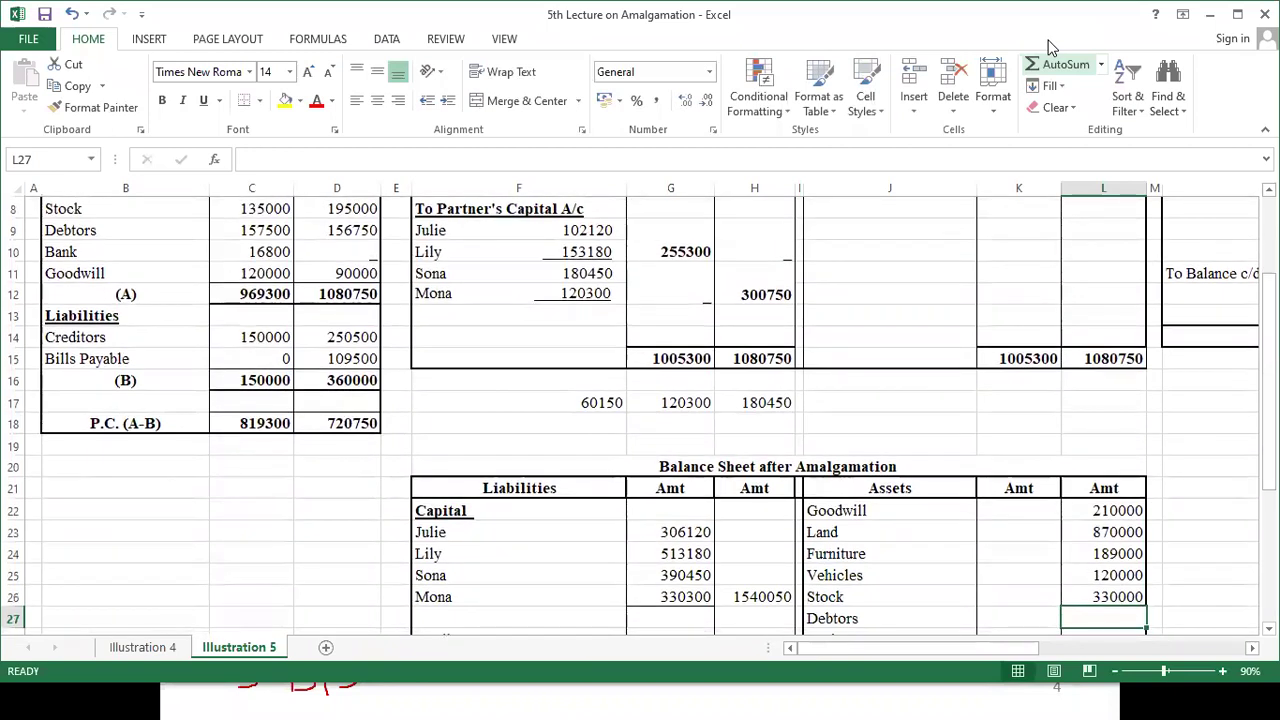
# - Calculate the combined debtors in L27 with the formula =157500+156750
pyautogui.write('=')
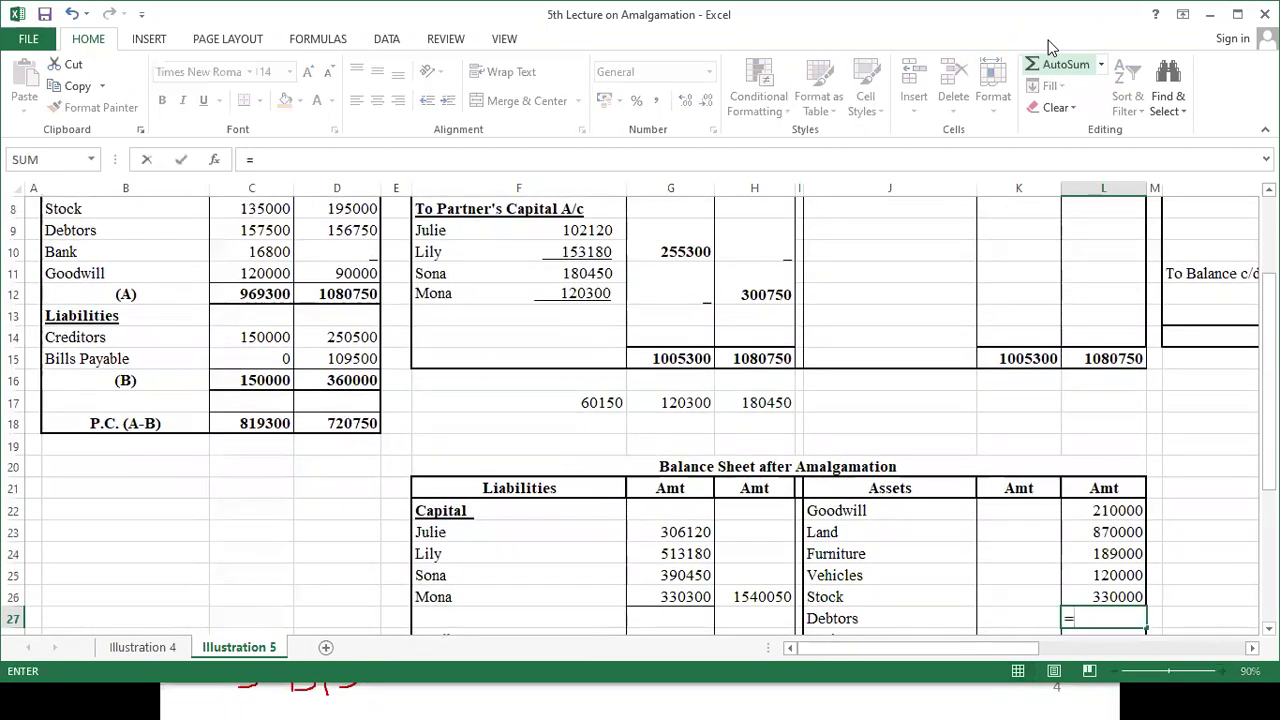
pyautogui.write('15')
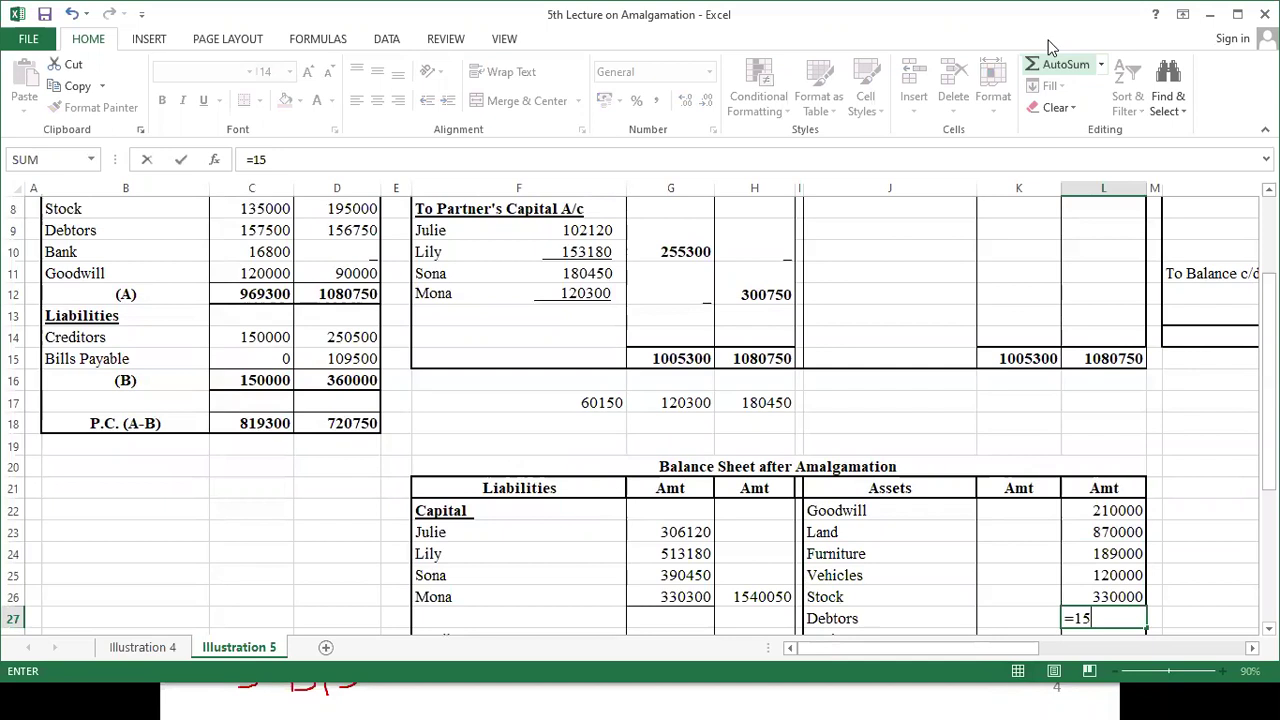
pyautogui.write('7500')
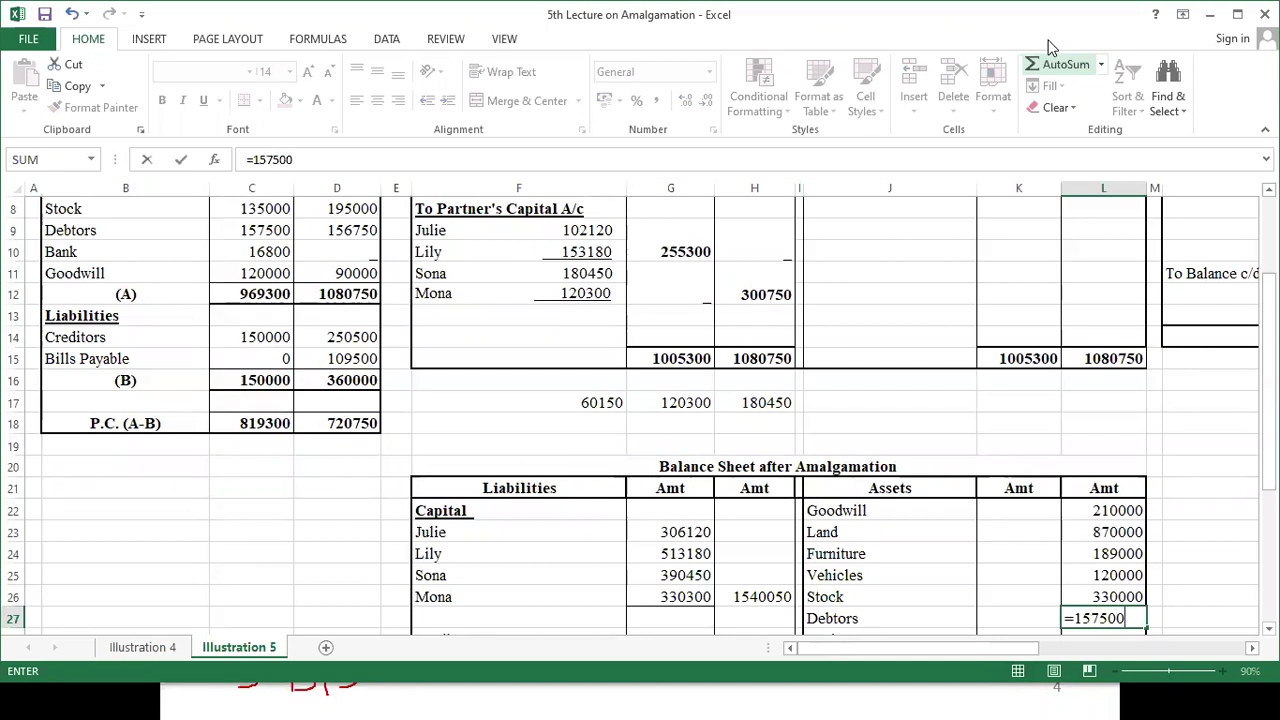
pyautogui.write('+1567')
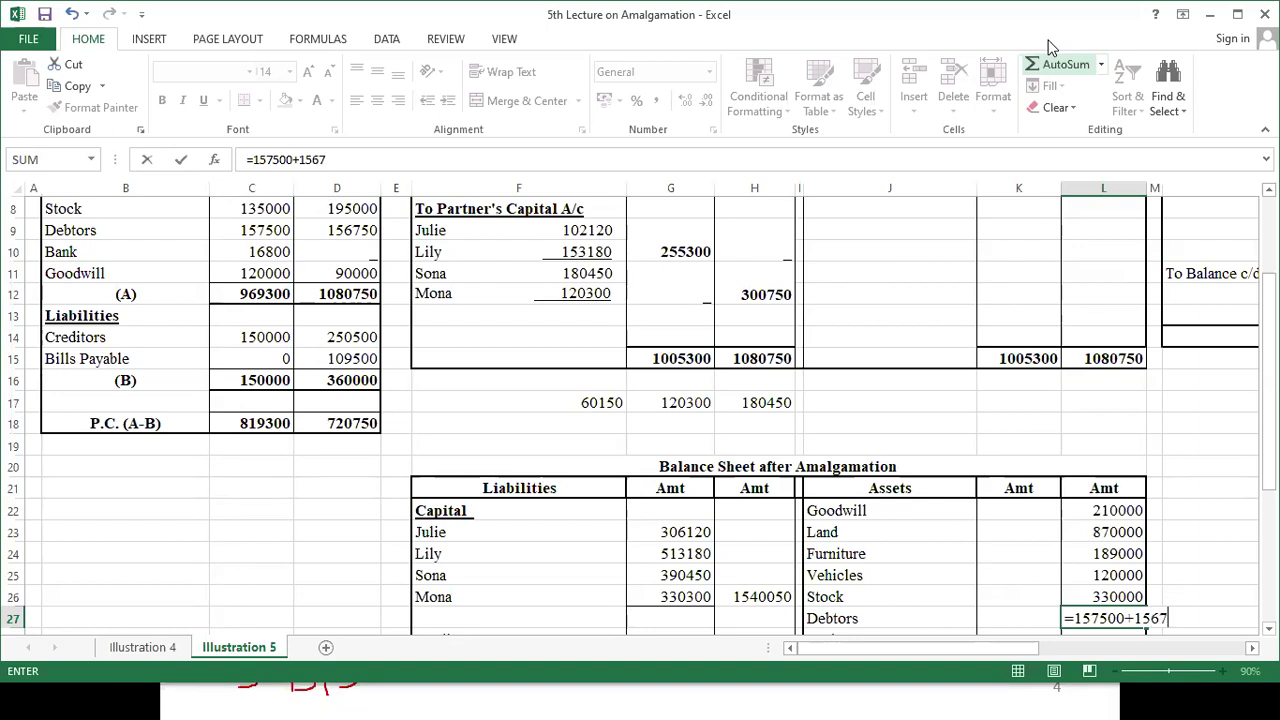
pyautogui.write('50')
pyautogui.press('Return')
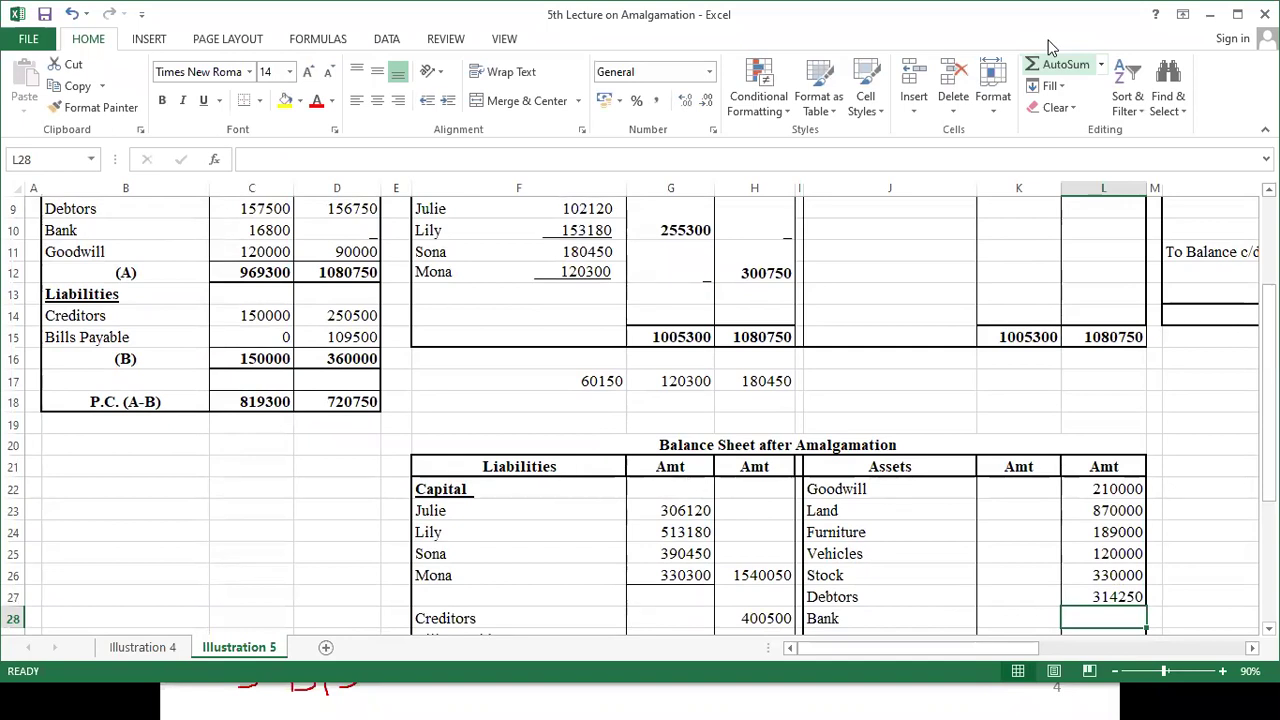
# - Enter 16800 in L28 as the bank balance and go to the assets total in L31
pyautogui.write('16')
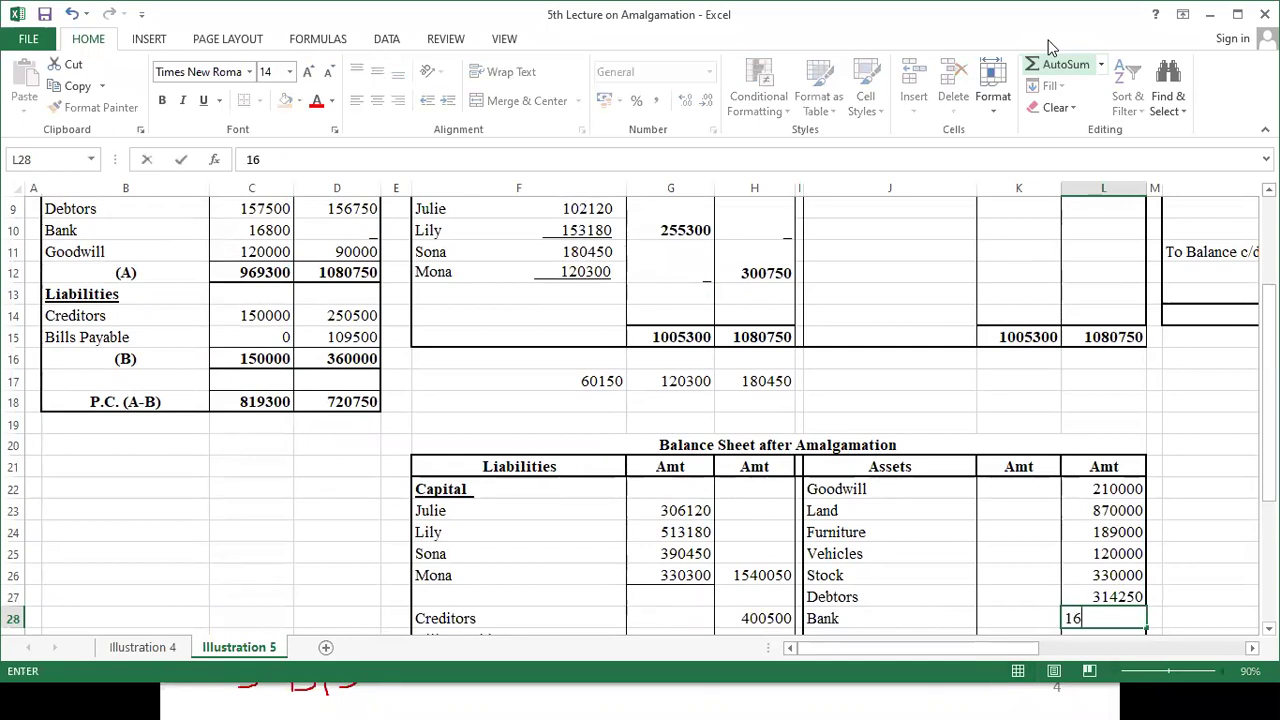
pyautogui.write('800')
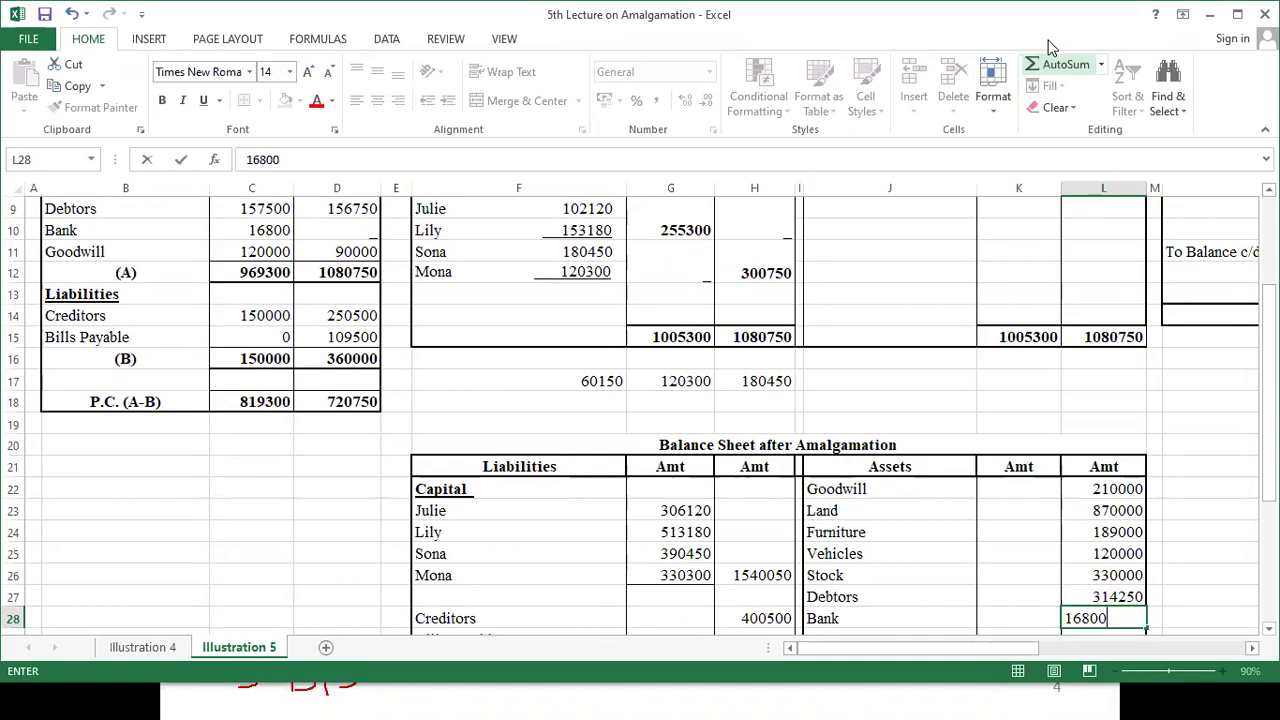
pyautogui.press('Return')
pyautogui.press('Return')
pyautogui.press('Return')
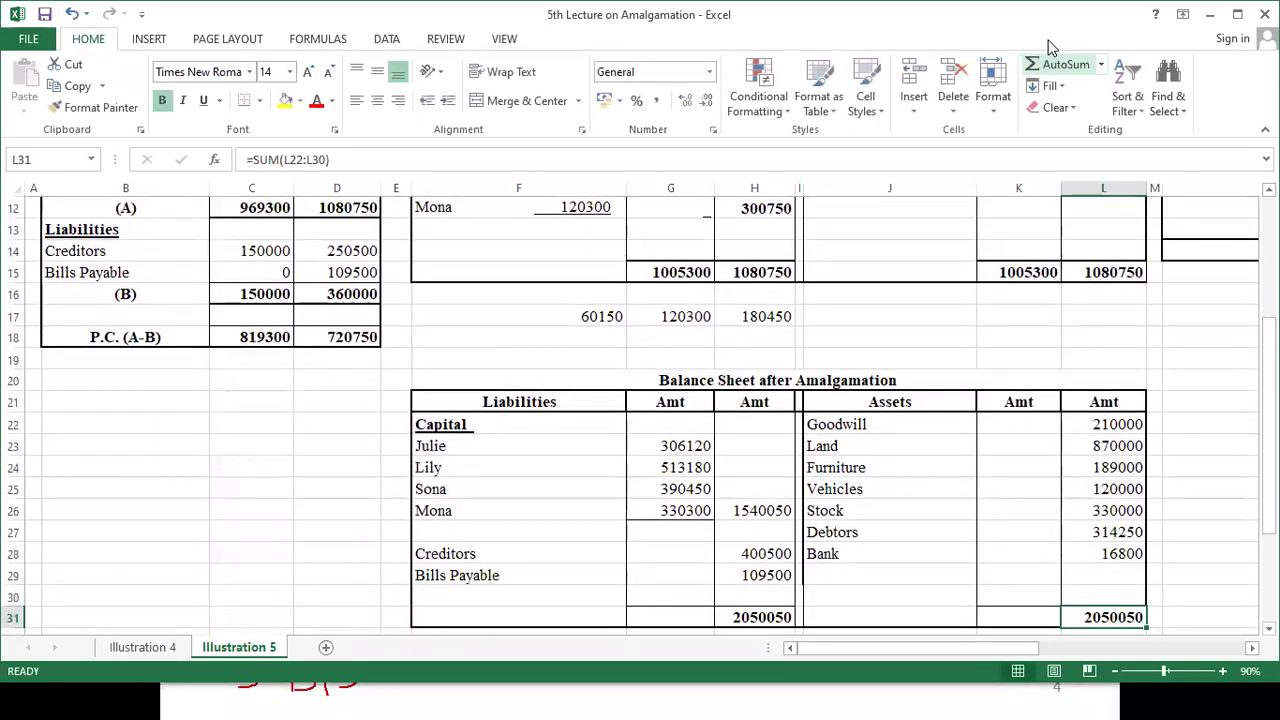
# - Clear the rough profit-share calculations in cells F17, G17 and H17 beneath the Realisation account
pyautogui.press('Up')
pyautogui.press('Up')
pyautogui.press('Up')
pyautogui.press('Up')
pyautogui.press('Up')
pyautogui.press('Up')
pyautogui.press('Up')
pyautogui.press('Up')
pyautogui.press('Up')
pyautogui.press('Up')
pyautogui.press('Up')
pyautogui.press('Up')
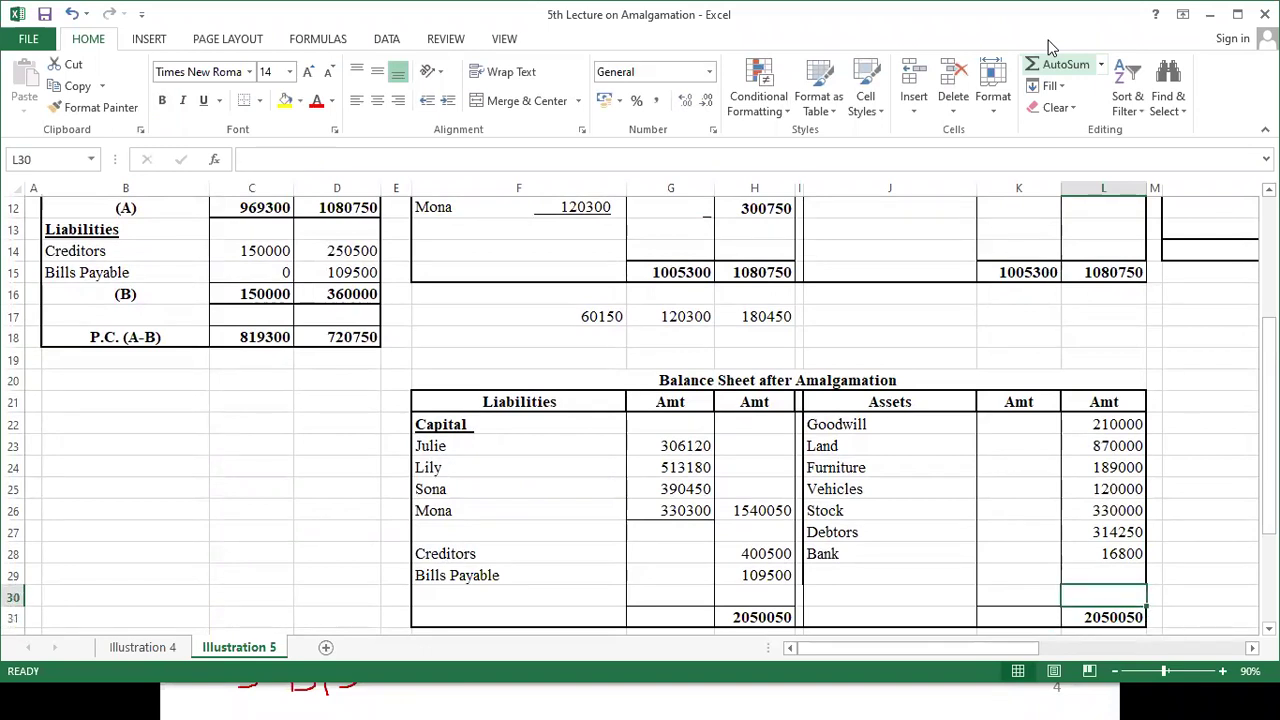
pyautogui.press('Up')
pyautogui.press('Up')
pyautogui.press('Left')
pyautogui.press('Left')
pyautogui.press('Left')
pyautogui.press('Left')
pyautogui.press('Left')
pyautogui.press('Left')
pyautogui.press('Left')
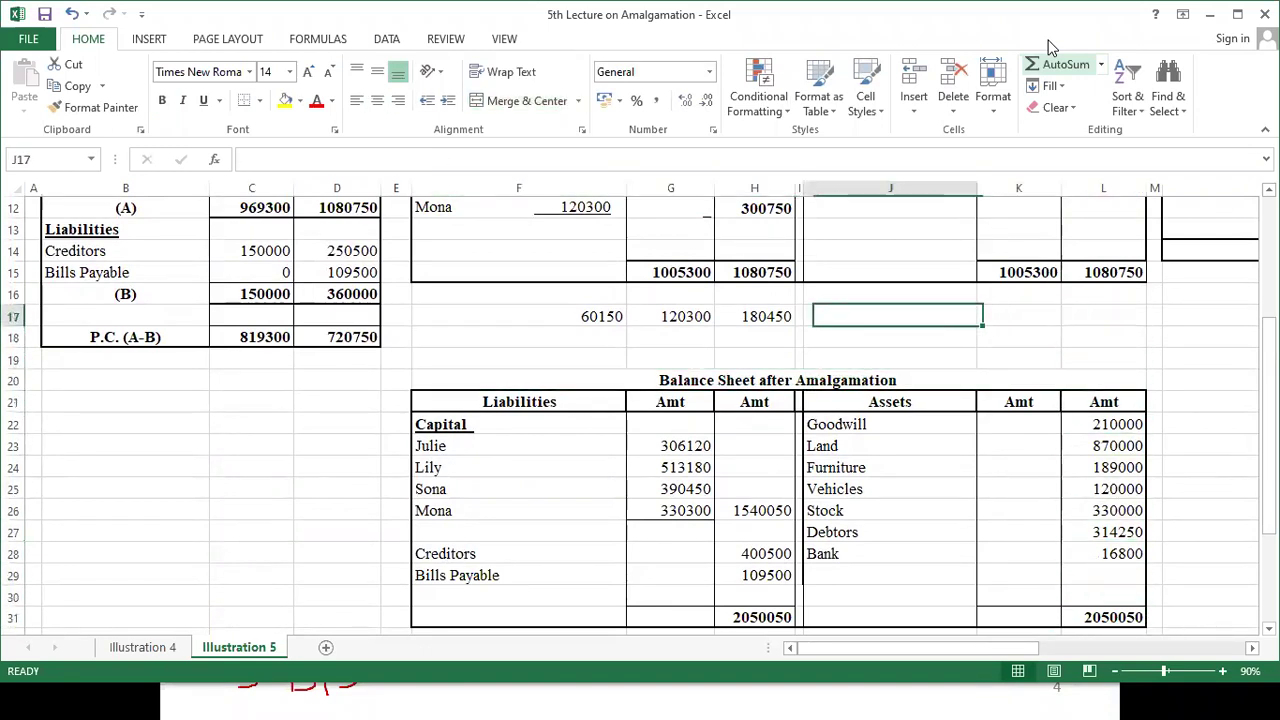
pyautogui.press('Right')
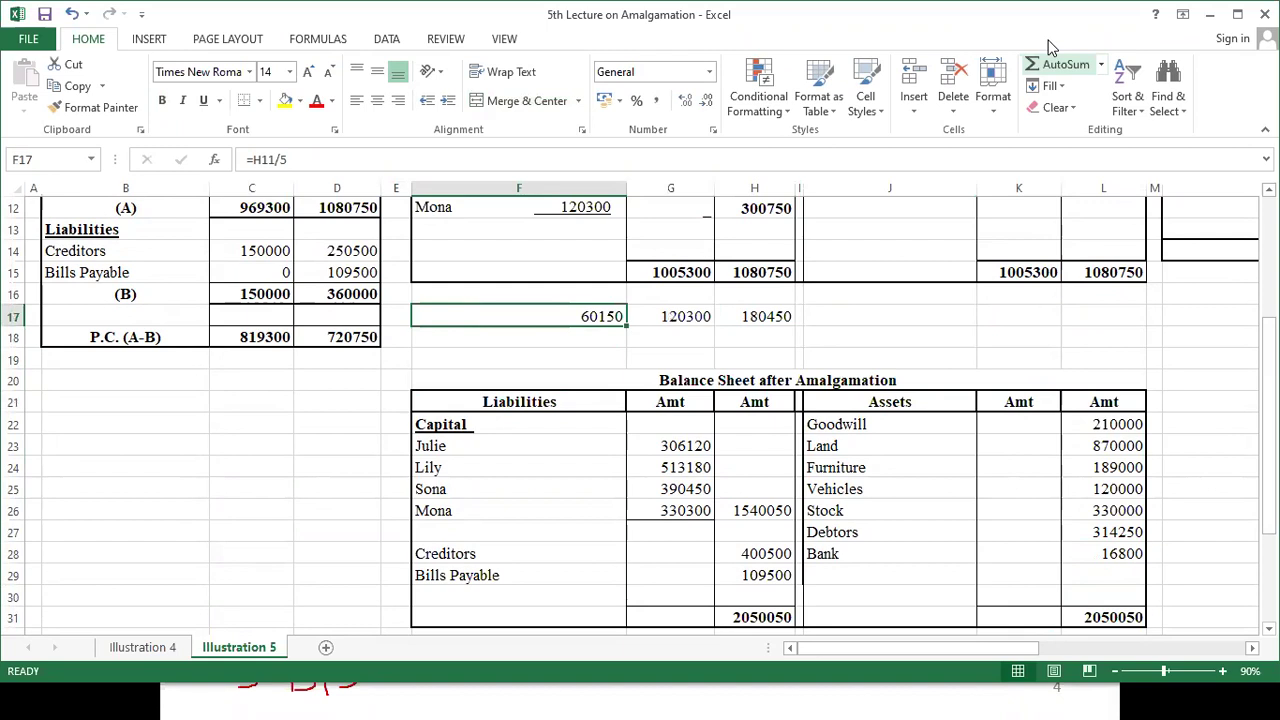
pyautogui.hotkey('shift', 'Right')
pyautogui.hotkey('shift', 'Right')
pyautogui.hotkey('ctrl', 'v')
pyautogui.press('Tab')
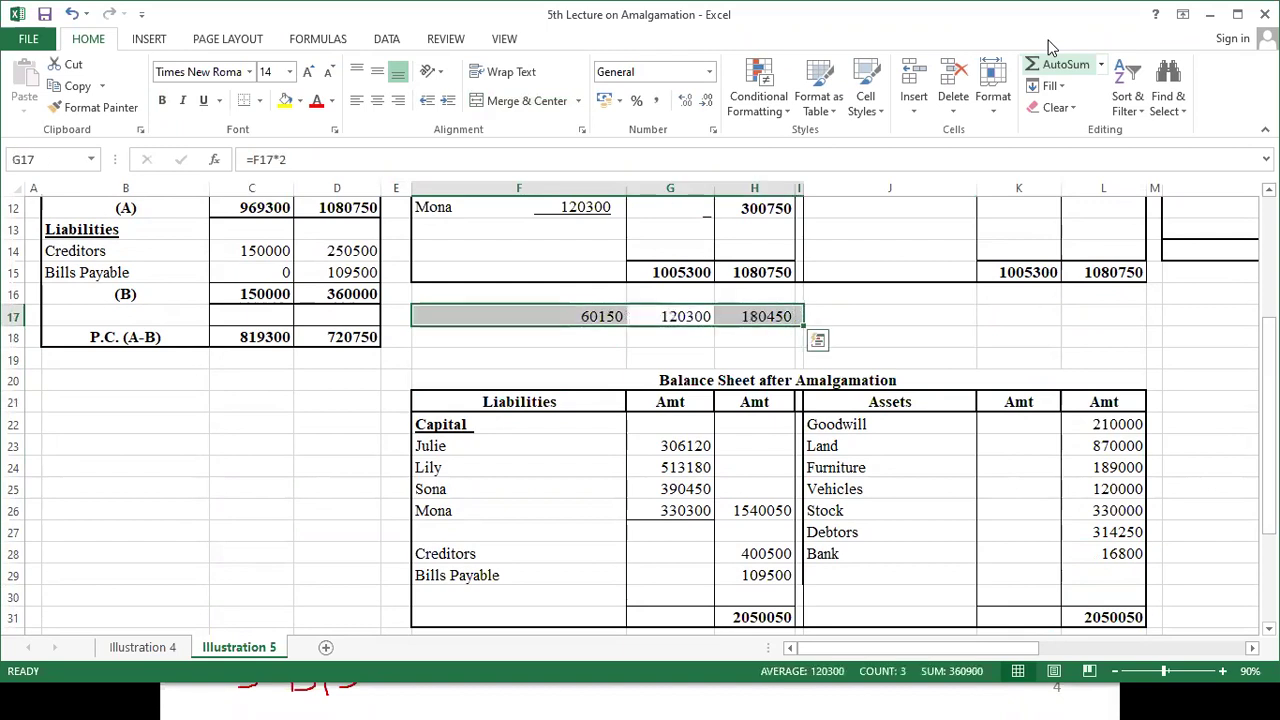
pyautogui.press('BackSpace')
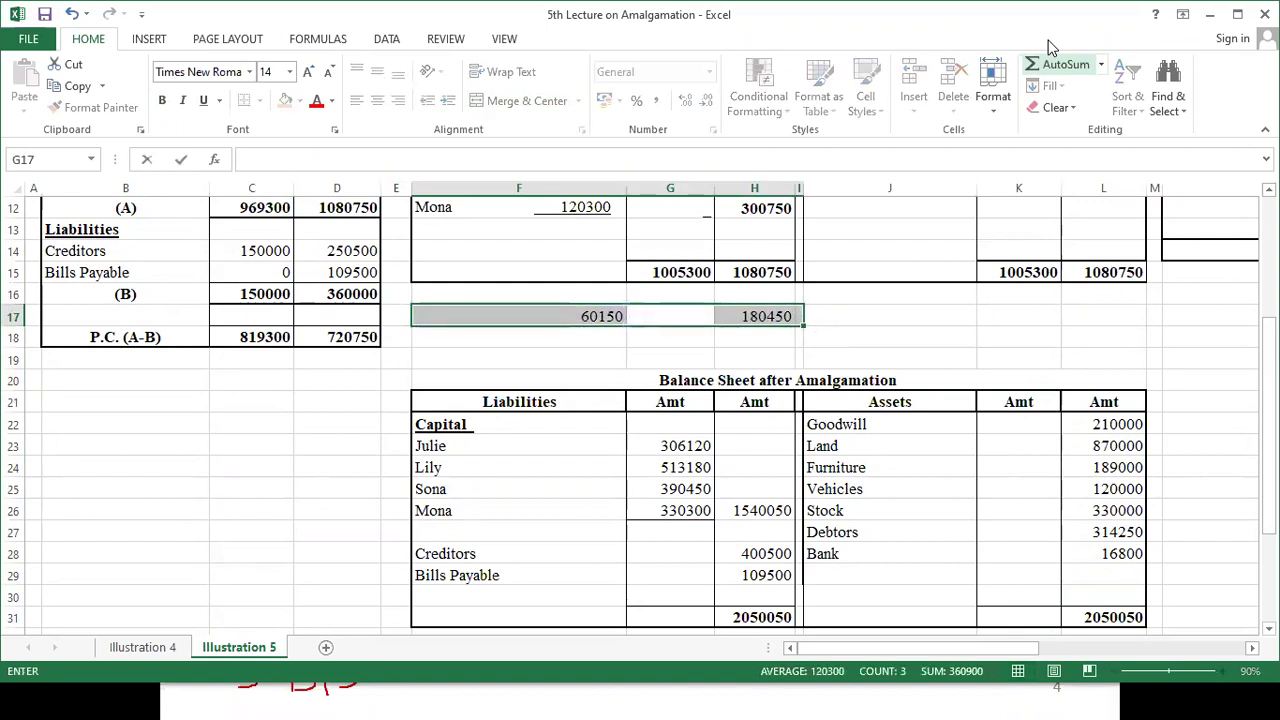
pyautogui.press('Right')
pyautogui.press('BackSpace')
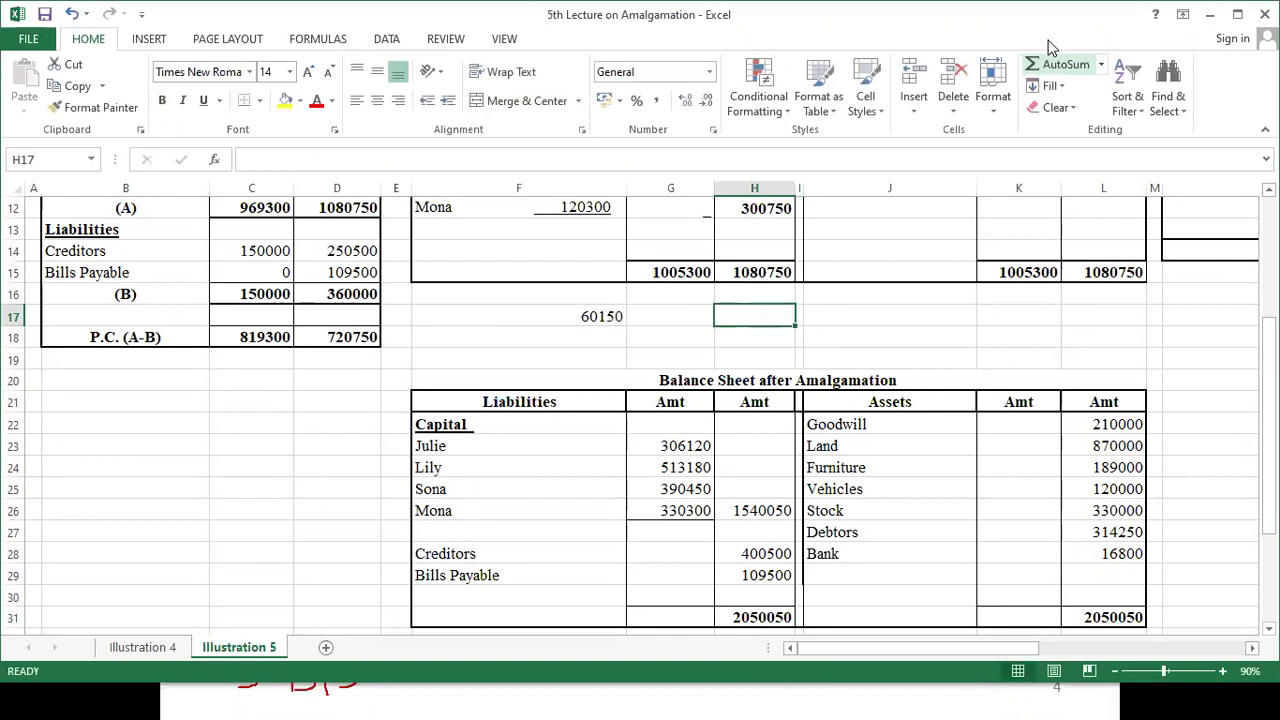
pyautogui.press('Left')
pyautogui.press('Left')
pyautogui.press('Delete')
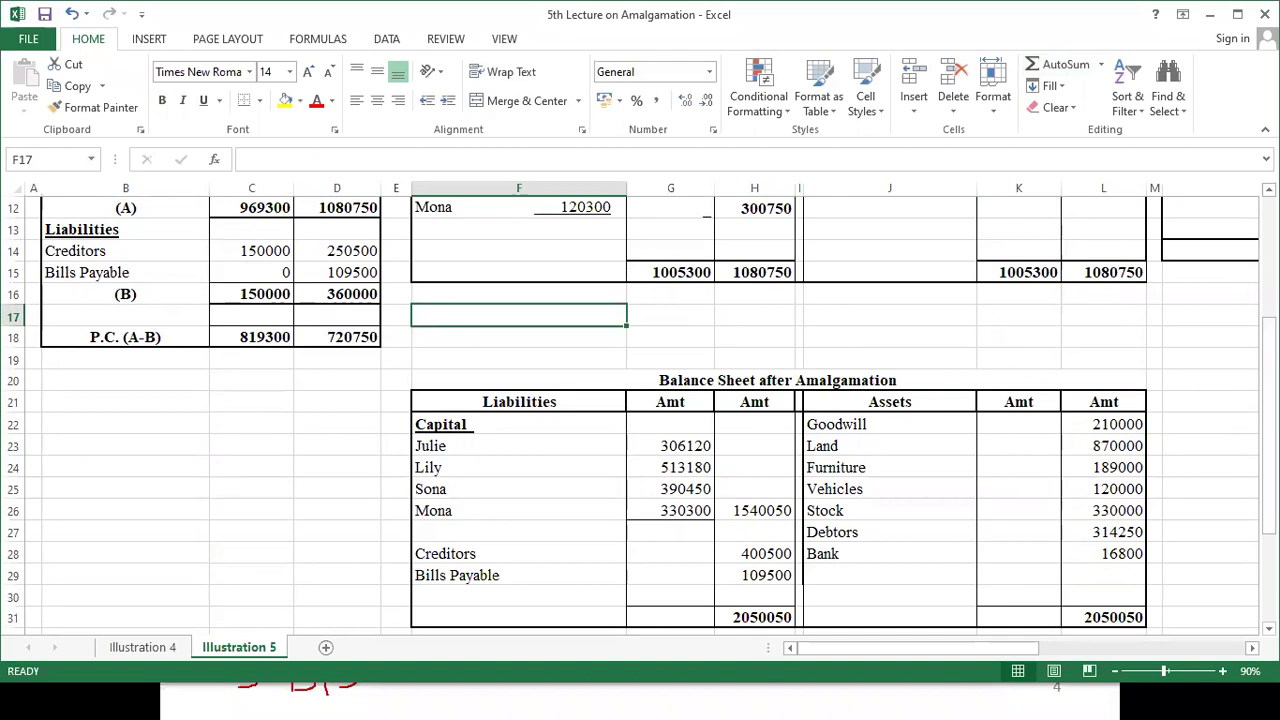
pyautogui.scroll(4, 1057, 235)
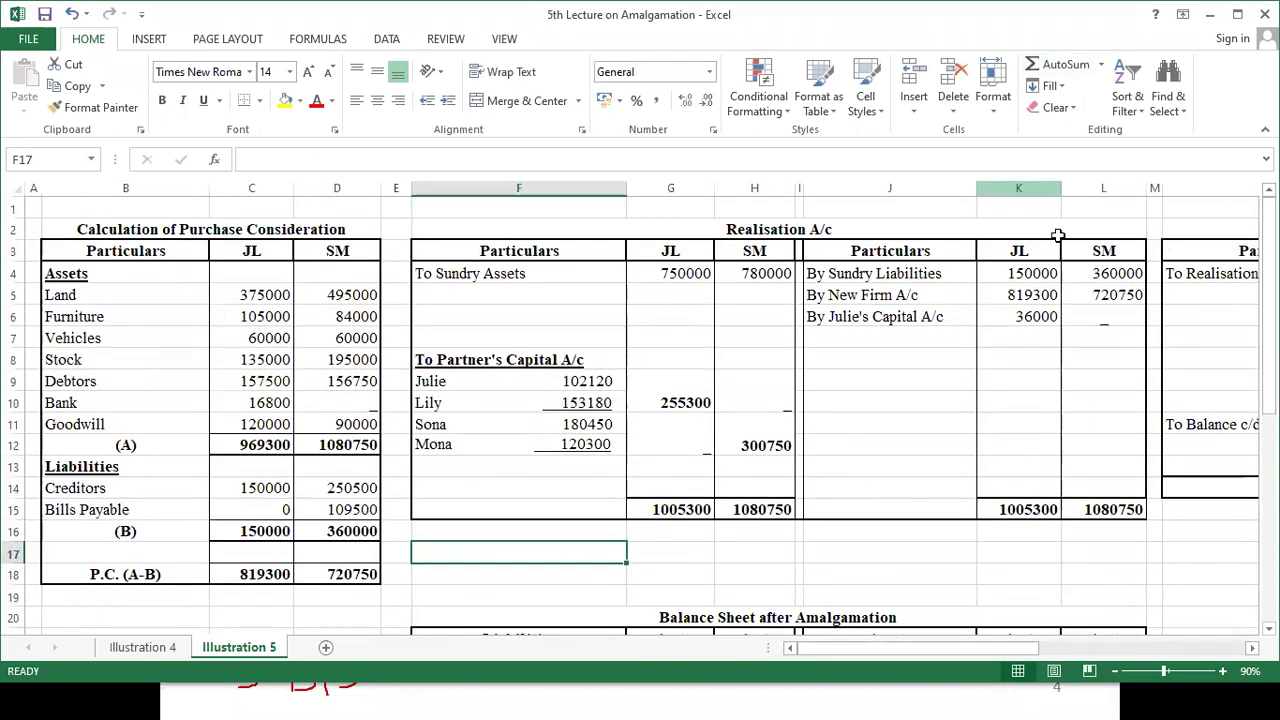
pyautogui.moveTo(982, 649); pyautogui.dragTo(930, 651)
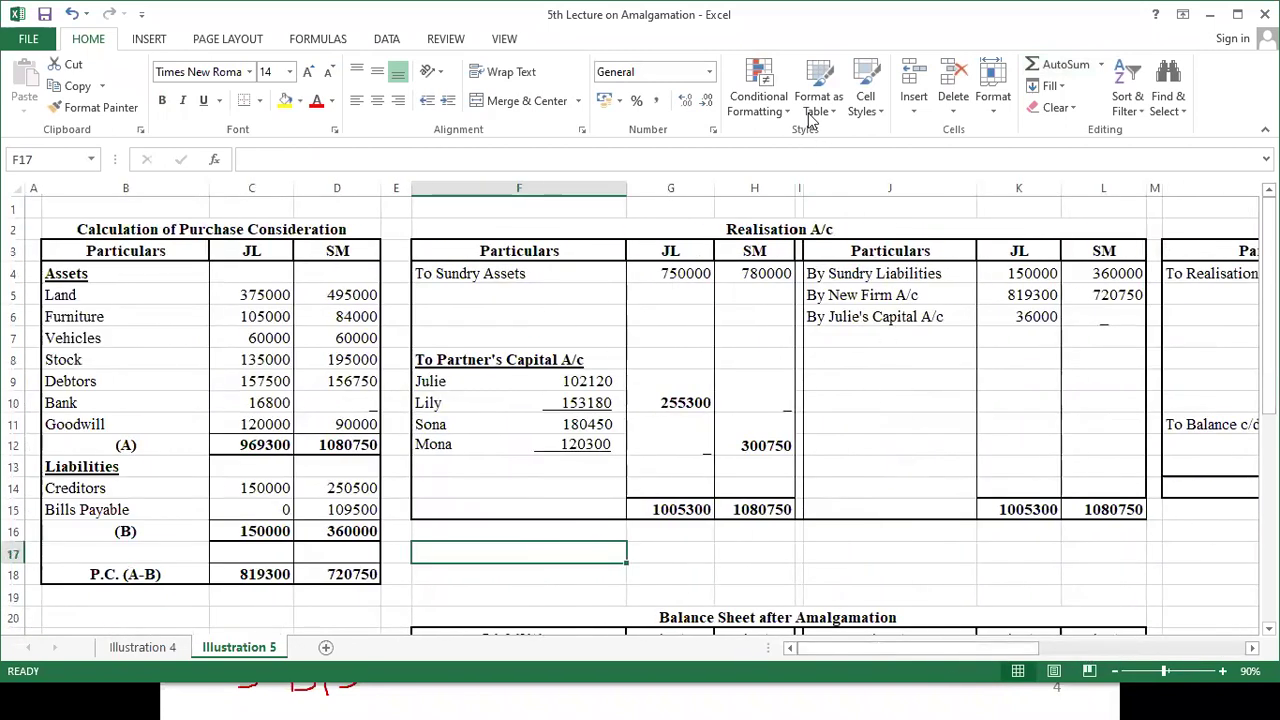